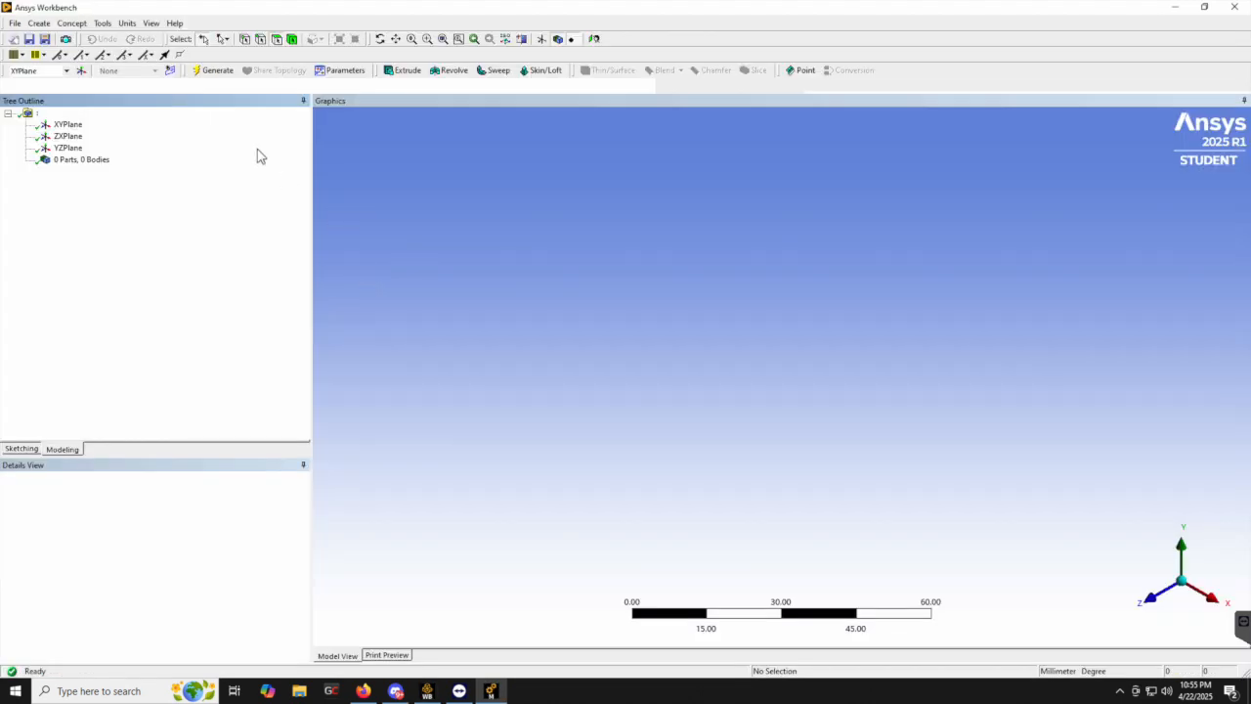
Set the model's length units to inches
click(128, 23)
click(149, 104)
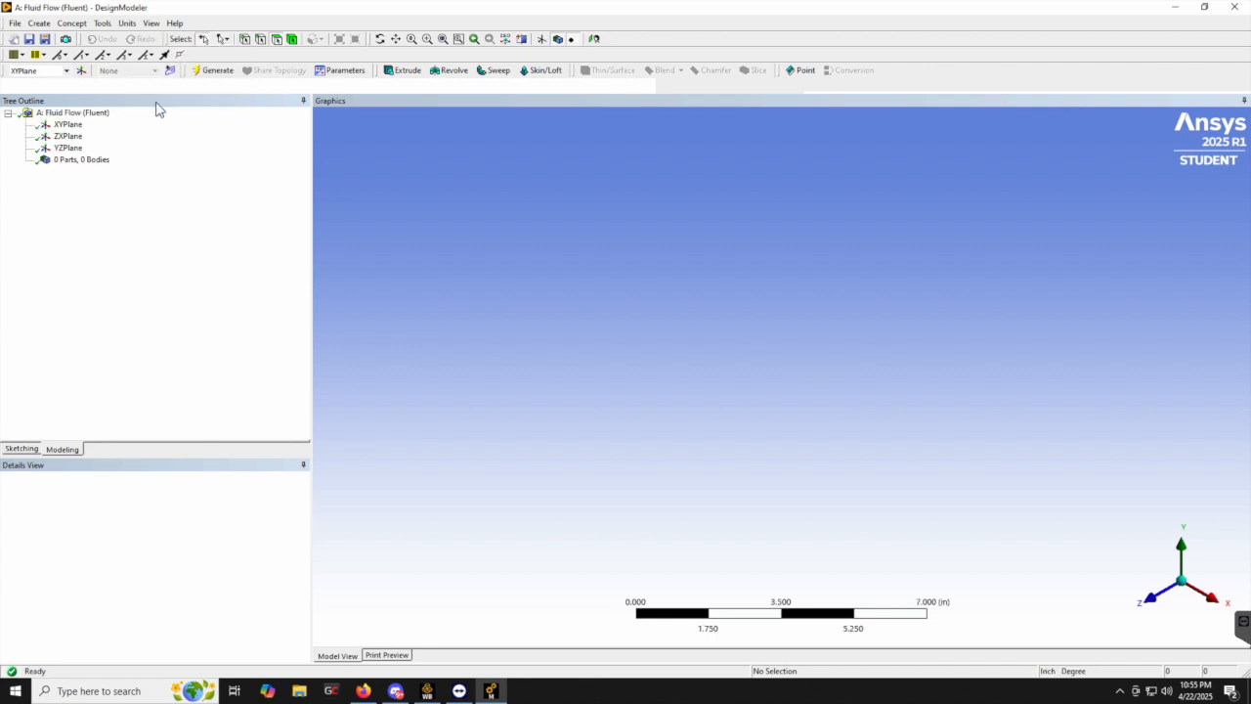
middle_drag(521, 276, 363, 257)
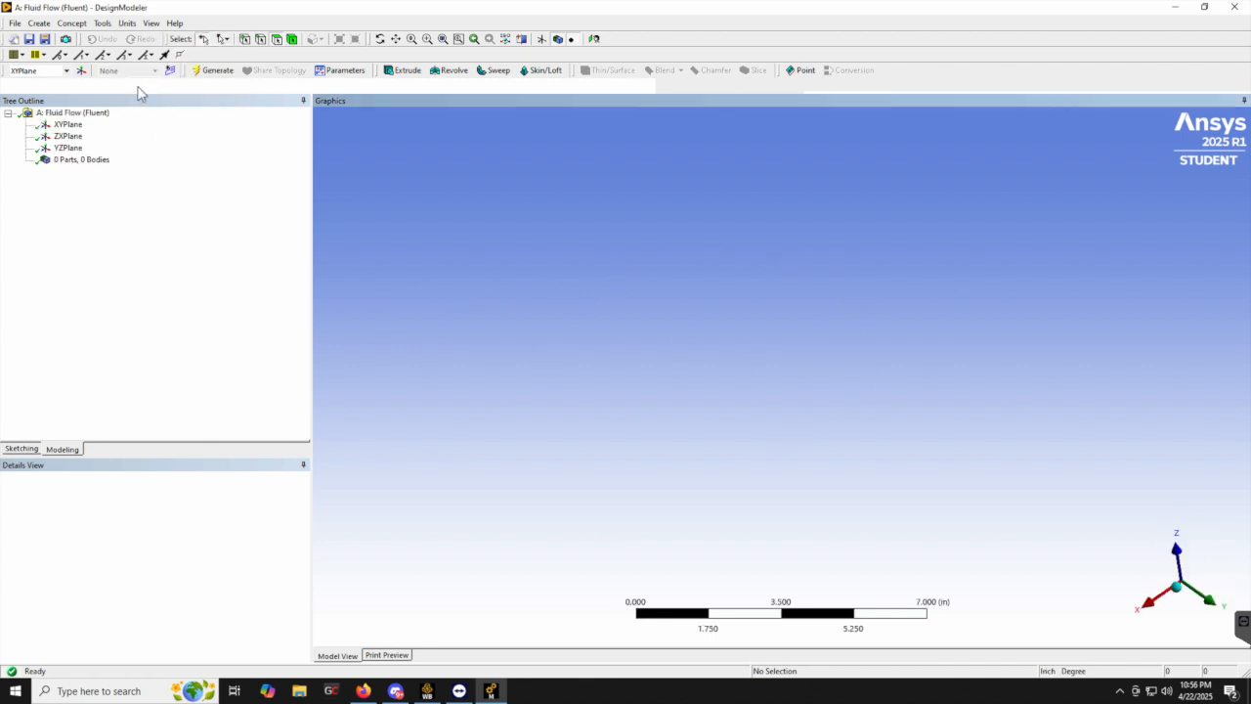
Create a new sketch on the XY plane and draw a circle centred on the origin with a radius of about 3.6 in
click(63, 124)
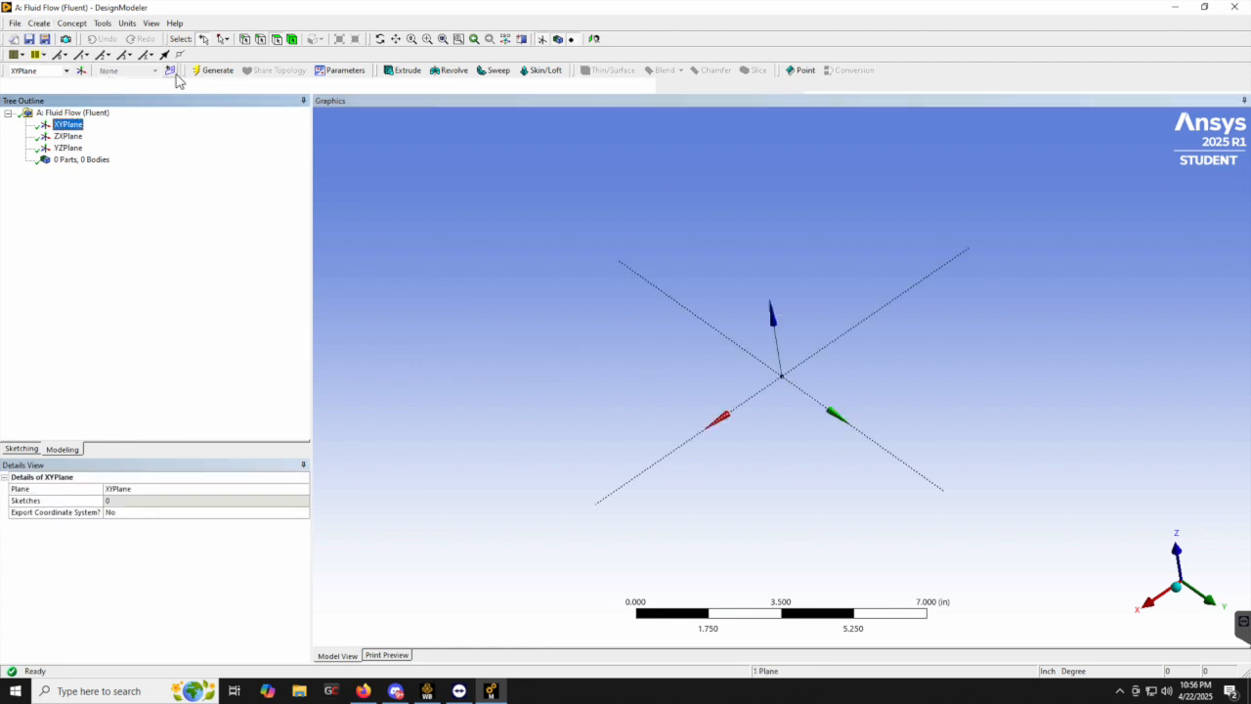
click(173, 72)
click(22, 448)
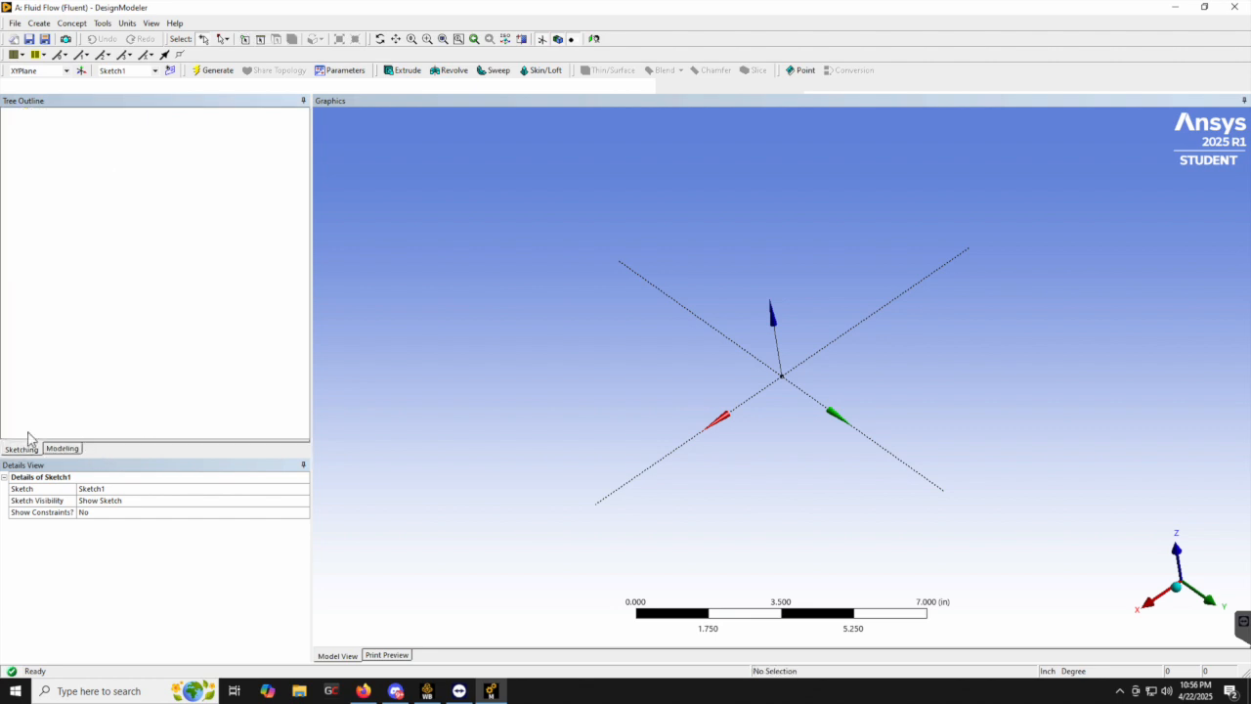
click(39, 224)
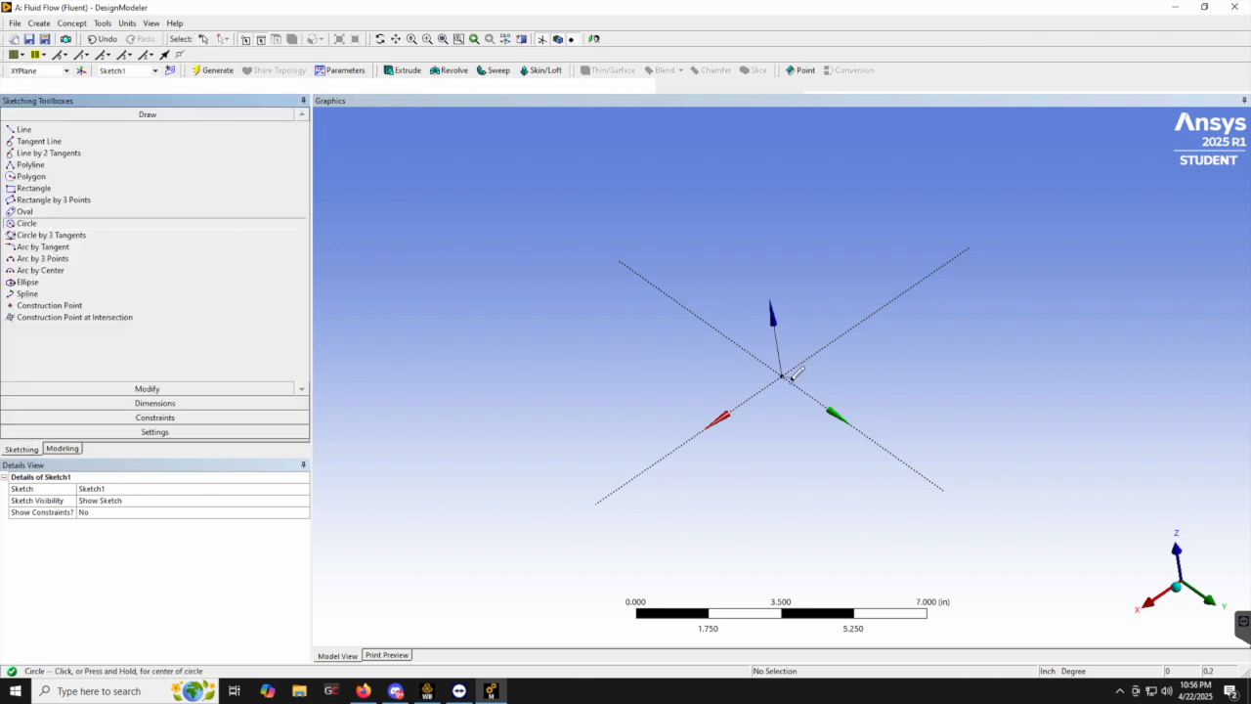
click(782, 373)
click(823, 272)
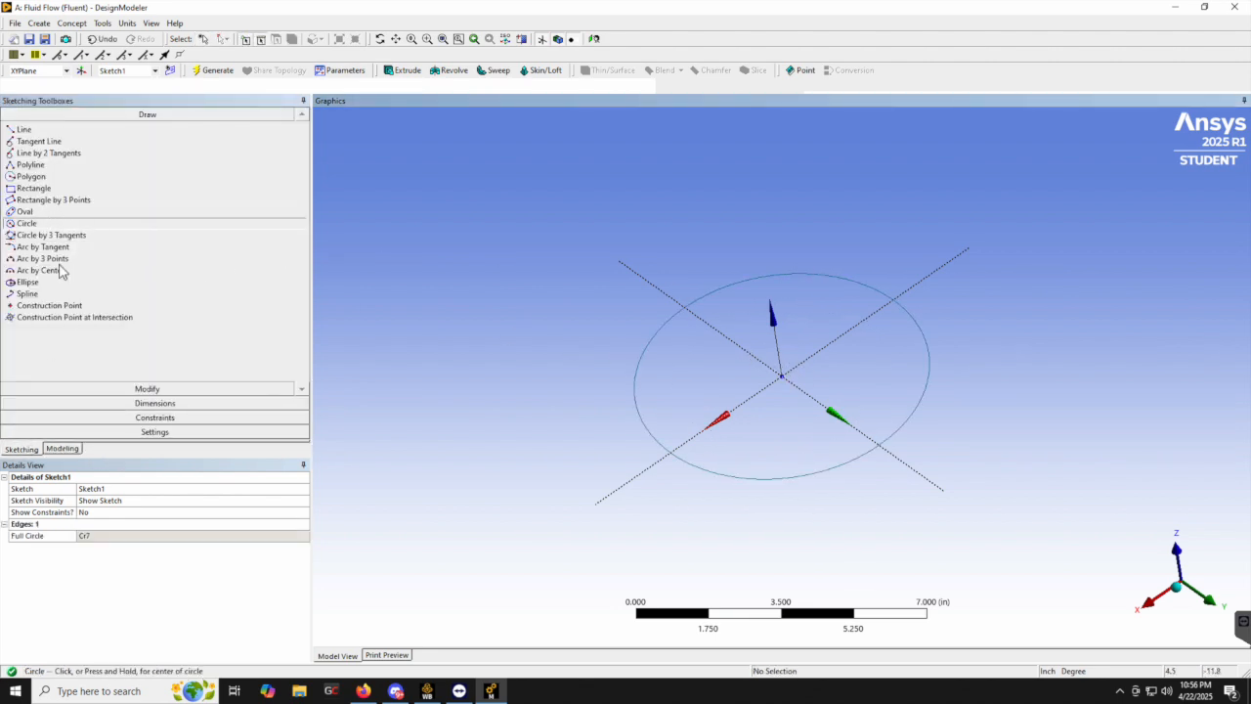
Dimension the circle's radius and set it to 24 in
click(148, 402)
click(28, 205)
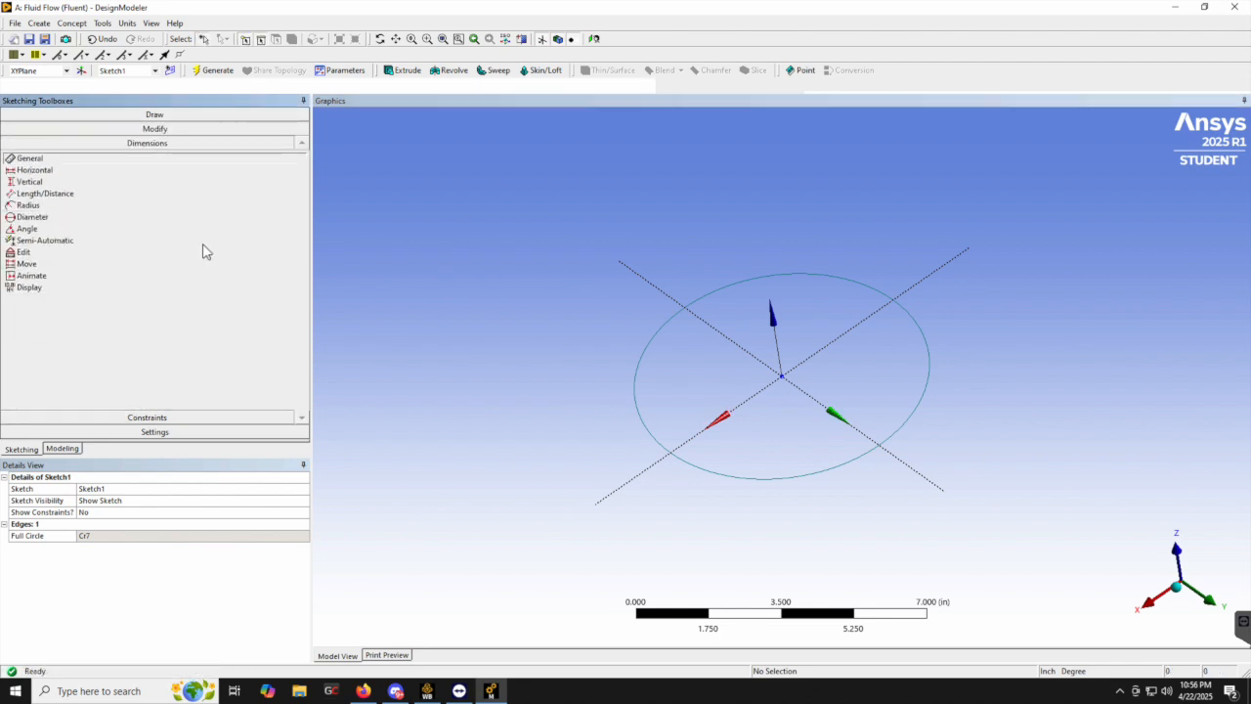
click(736, 281)
click(728, 242)
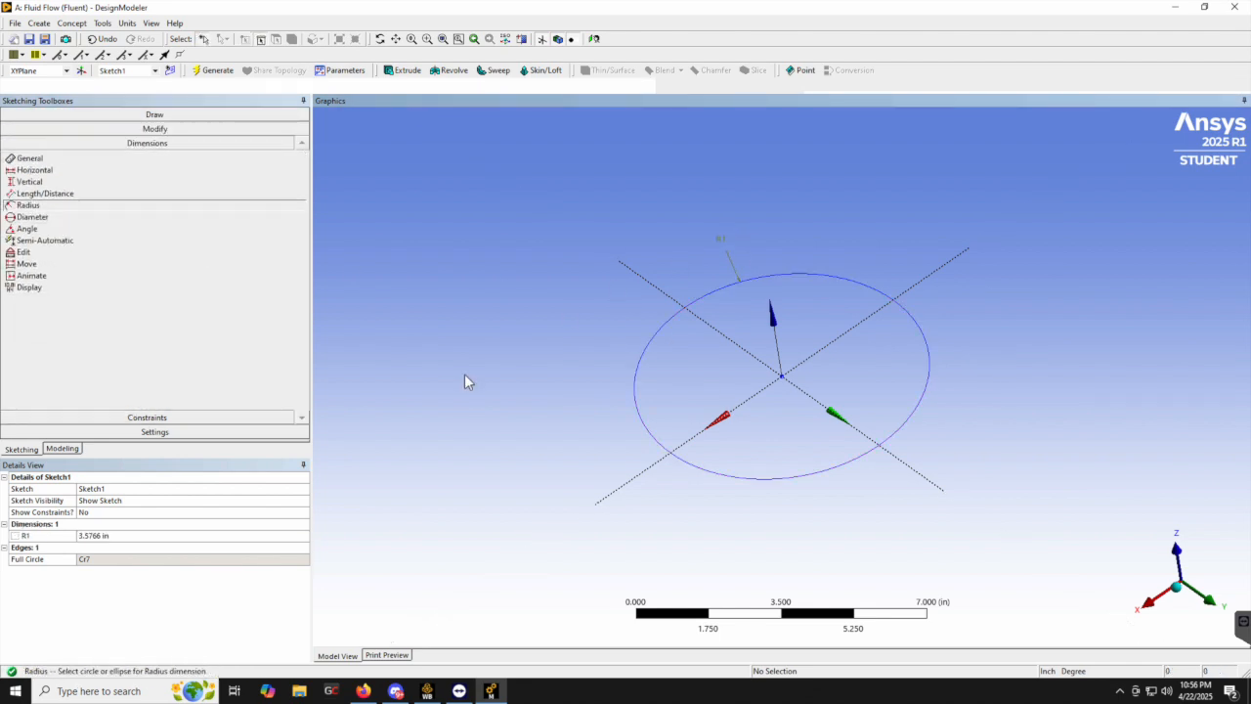
click(176, 535)
text(24)
key(Return)
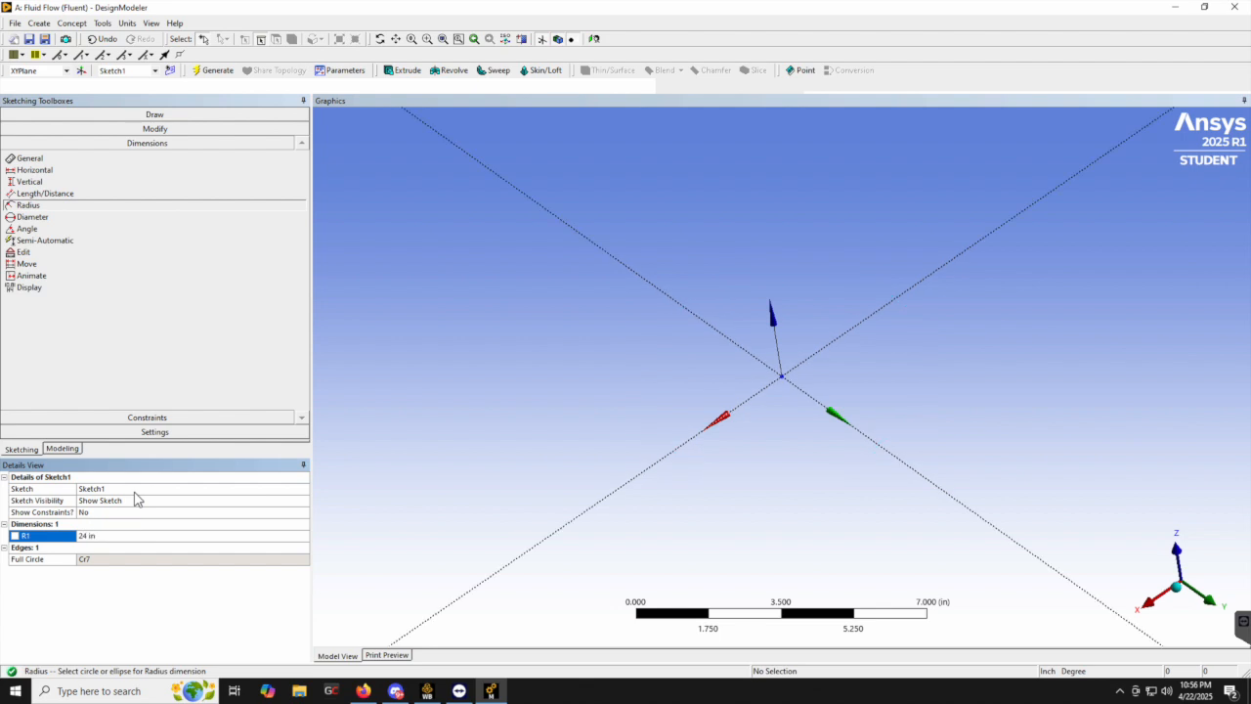
Extrude the circle sketch with direction Both - Asymmetric, using depths of 30 in and 5 in, and generate it
click(43, 23)
click(55, 56)
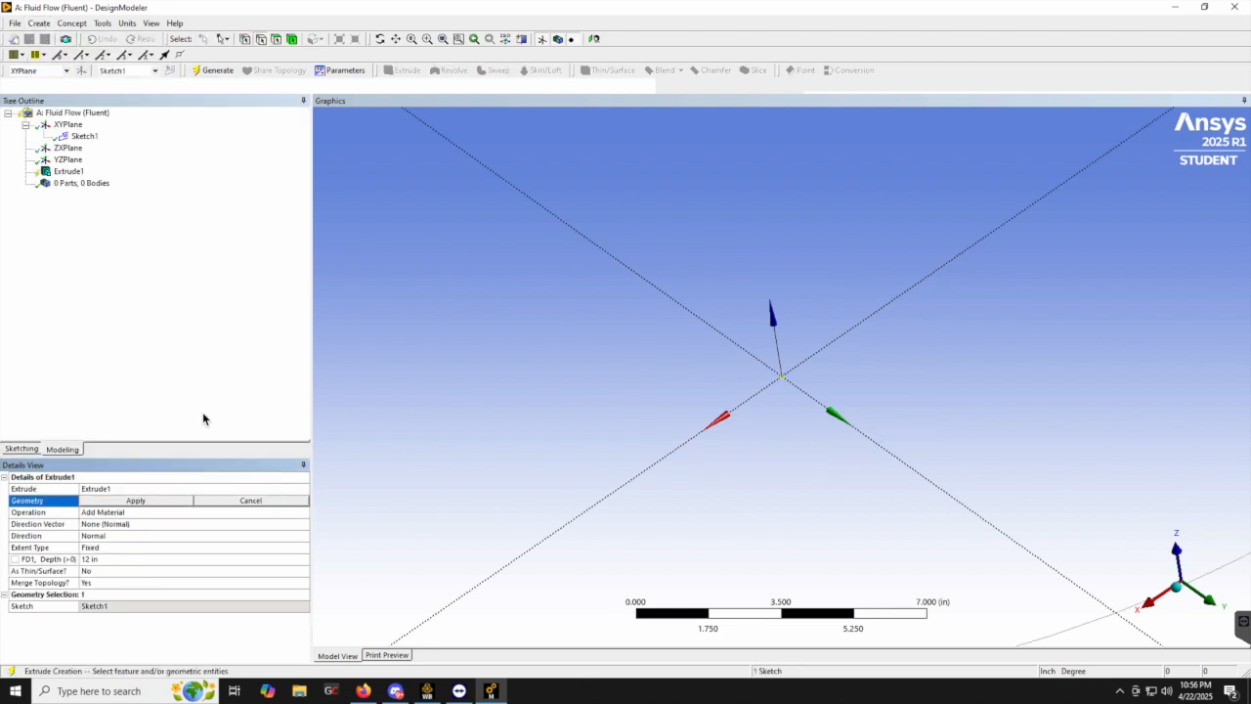
click(179, 536)
click(304, 538)
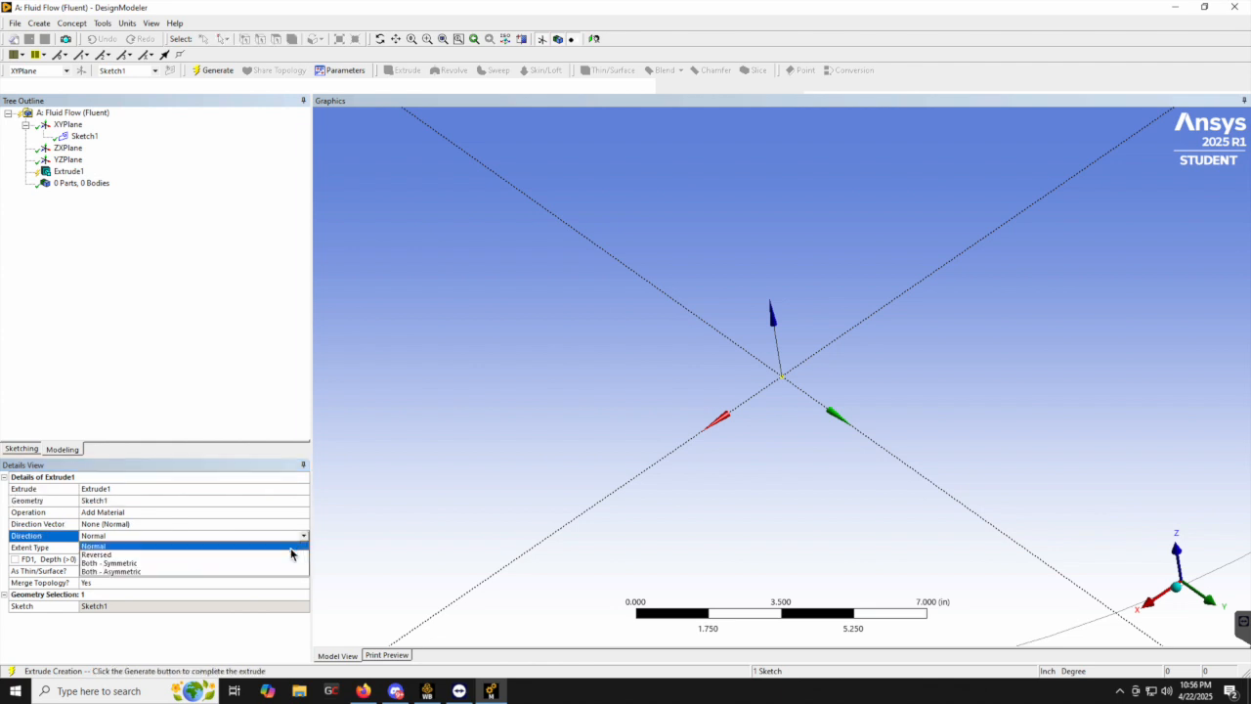
click(278, 574)
click(105, 558)
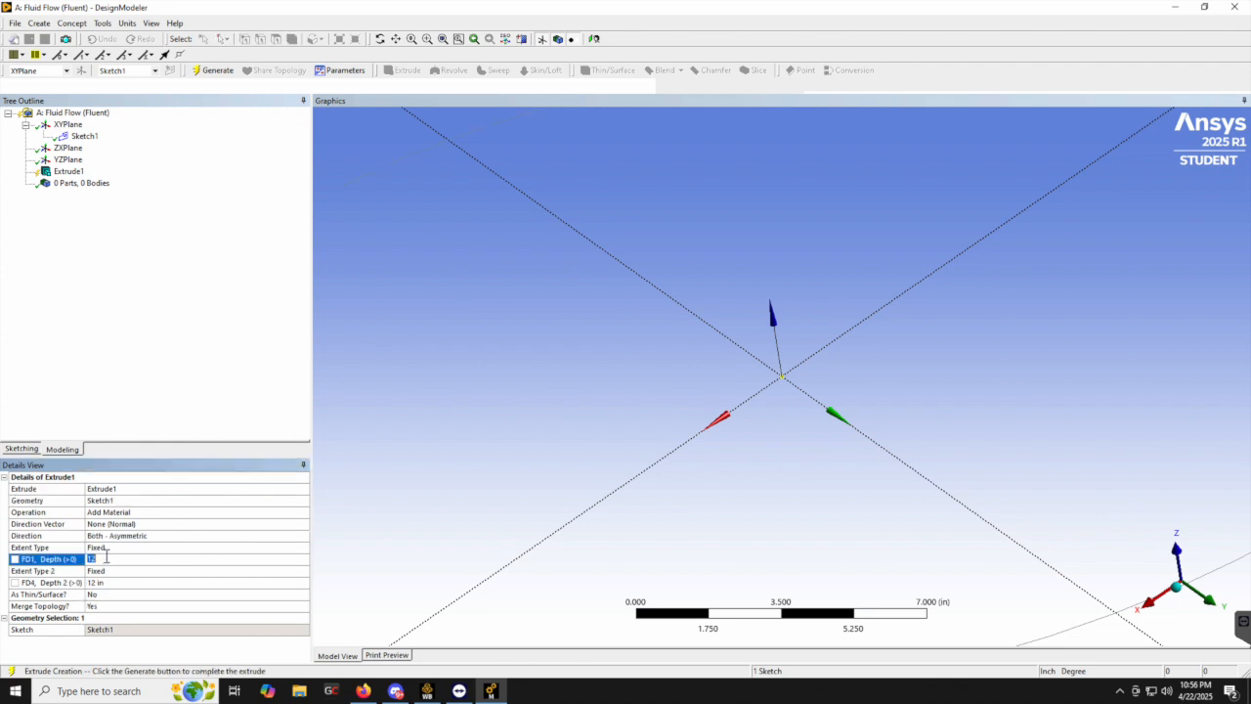
text(30)
key(Return)
click(111, 582)
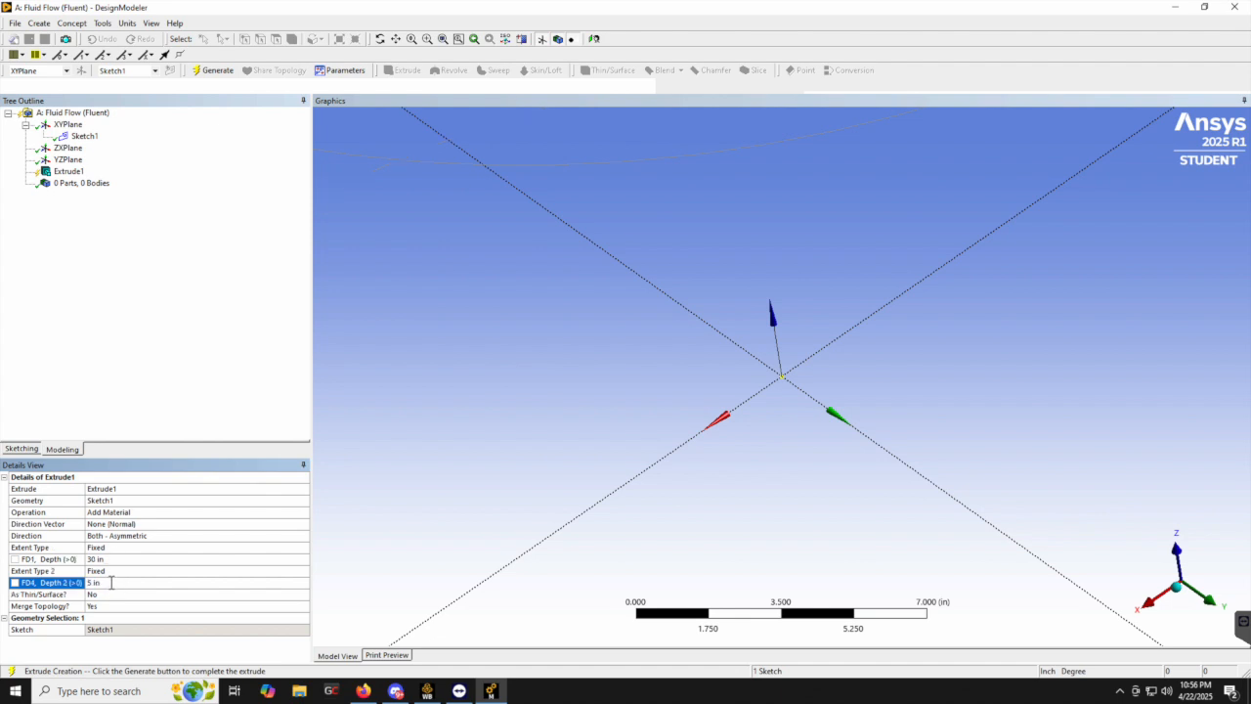
click(212, 71)
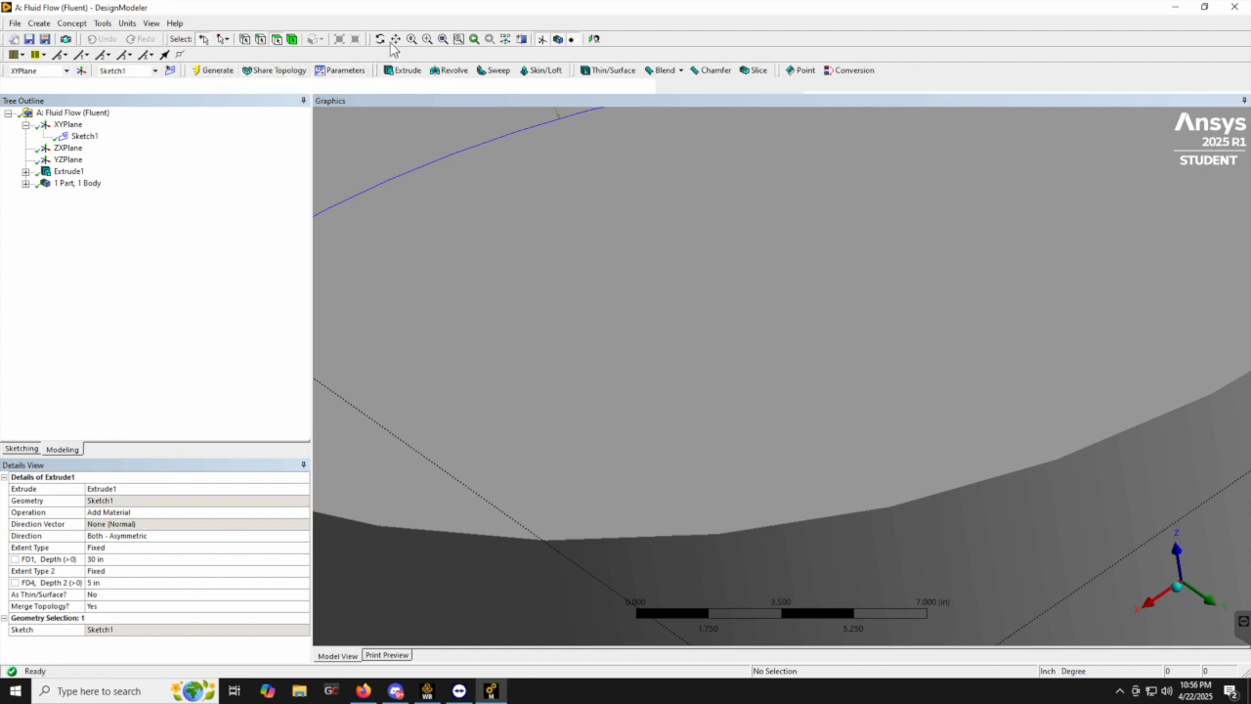
Hide the extruded cylinder's solid body
click(443, 39)
drag(677, 314, 554, 279)
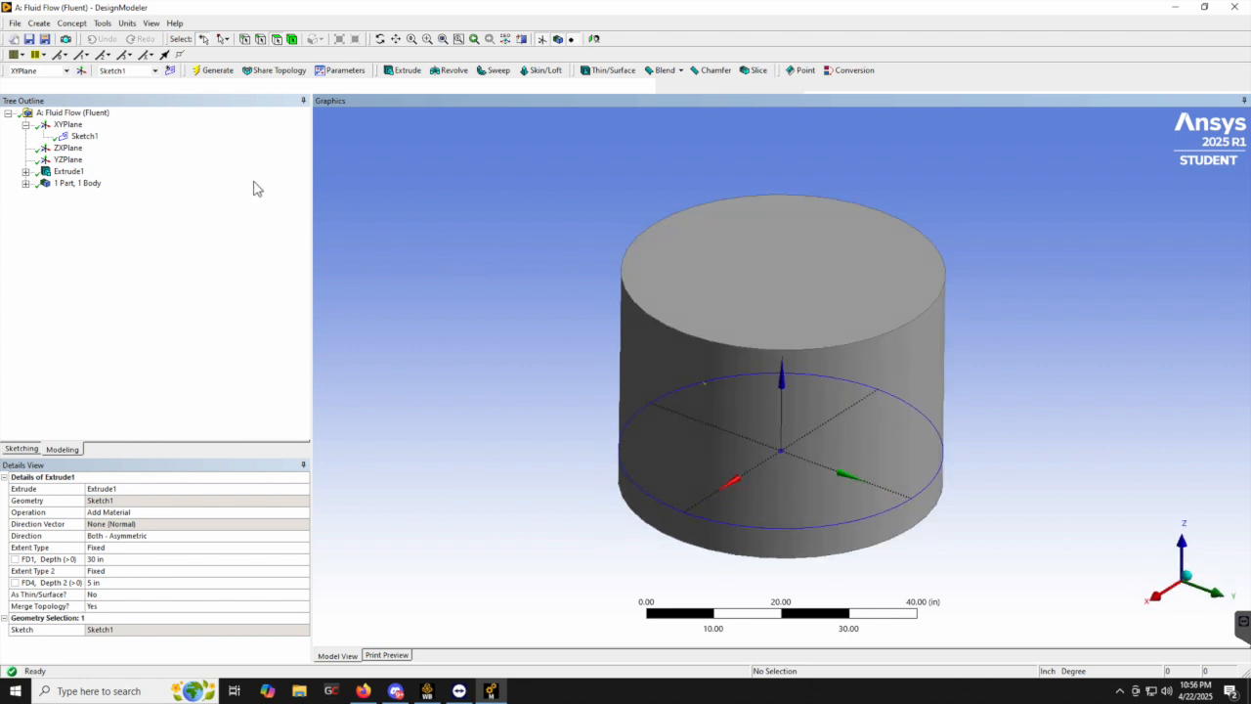
click(26, 183)
right_click(79, 195)
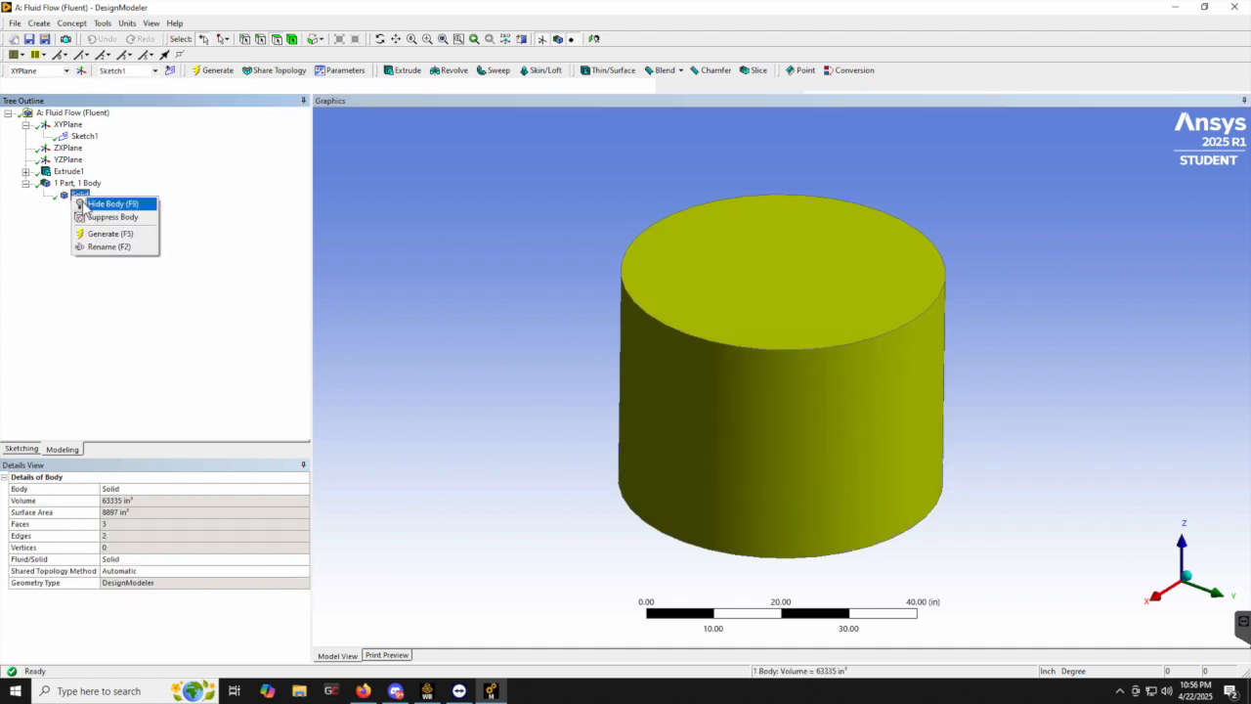
click(85, 204)
click(327, 188)
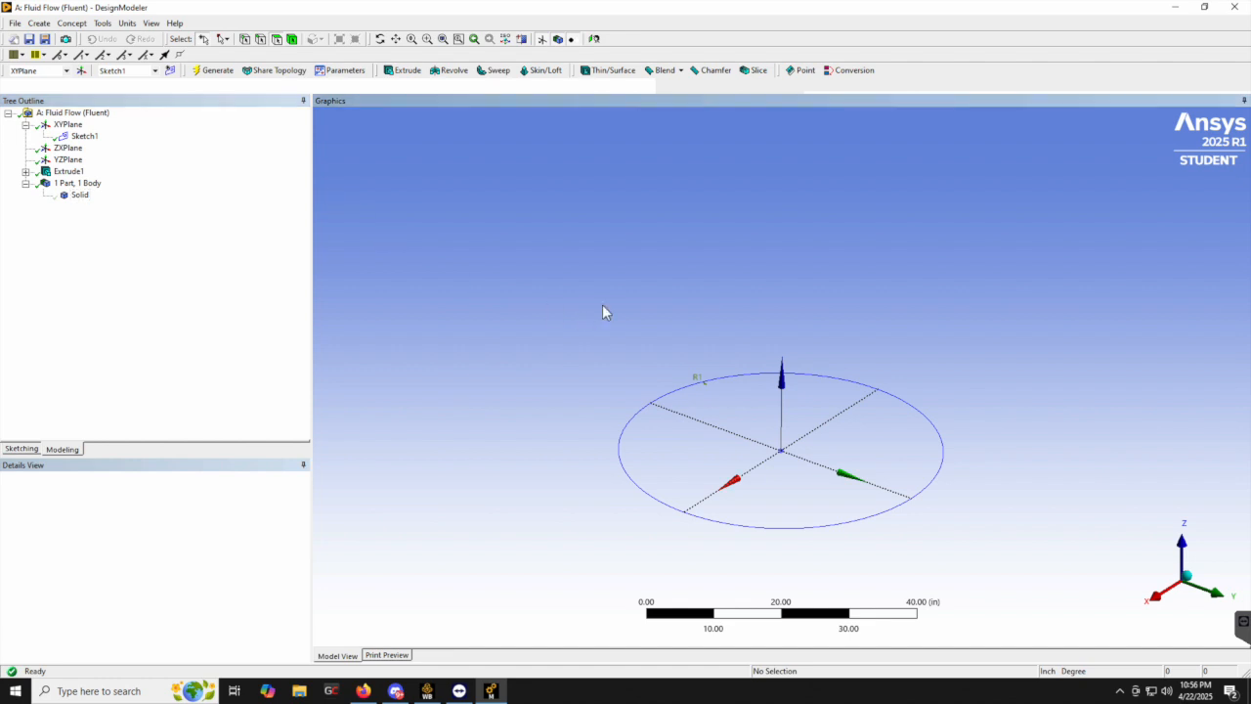
Create a new plane based on the XY plane, rotated 45° about X, and generate it
click(39, 22)
click(61, 41)
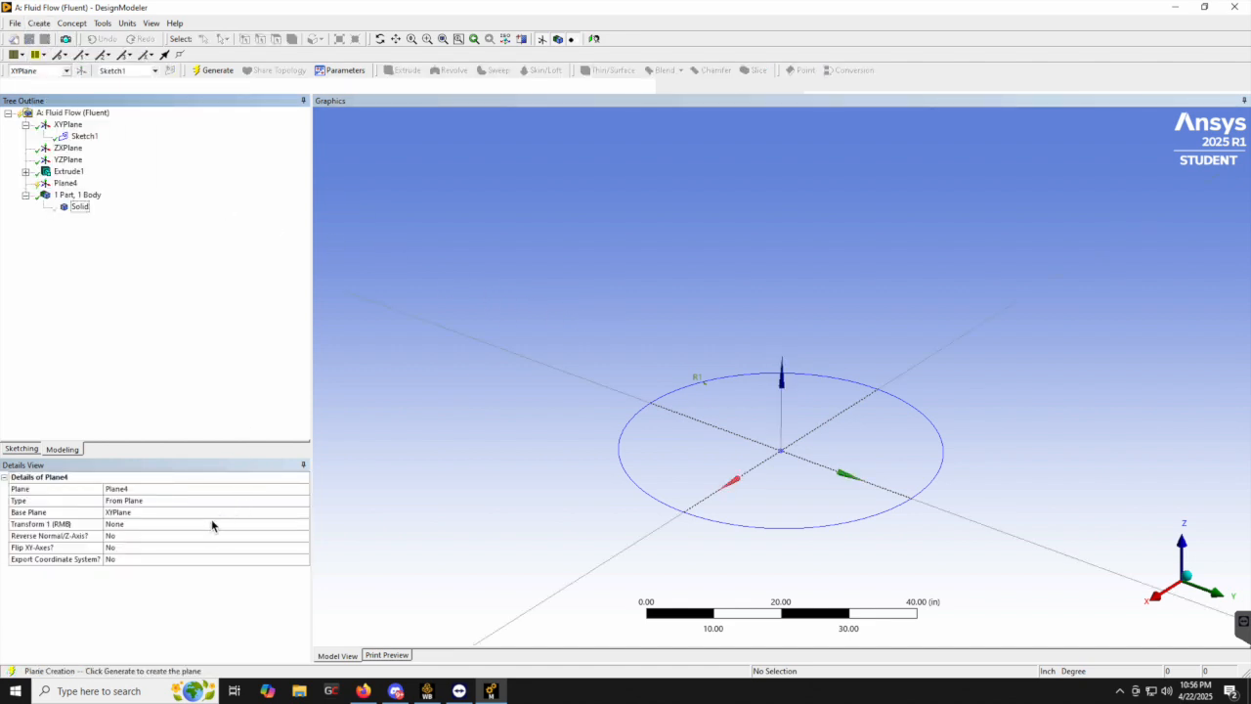
click(211, 523)
click(304, 527)
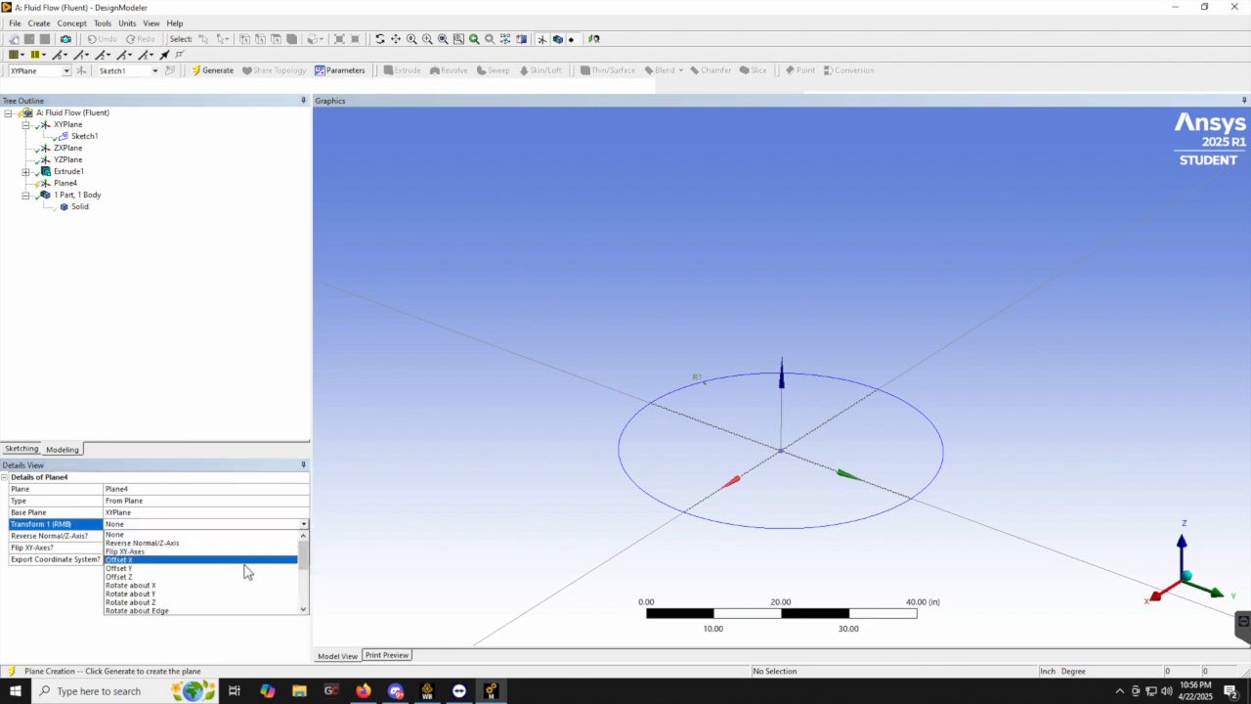
click(244, 586)
click(126, 536)
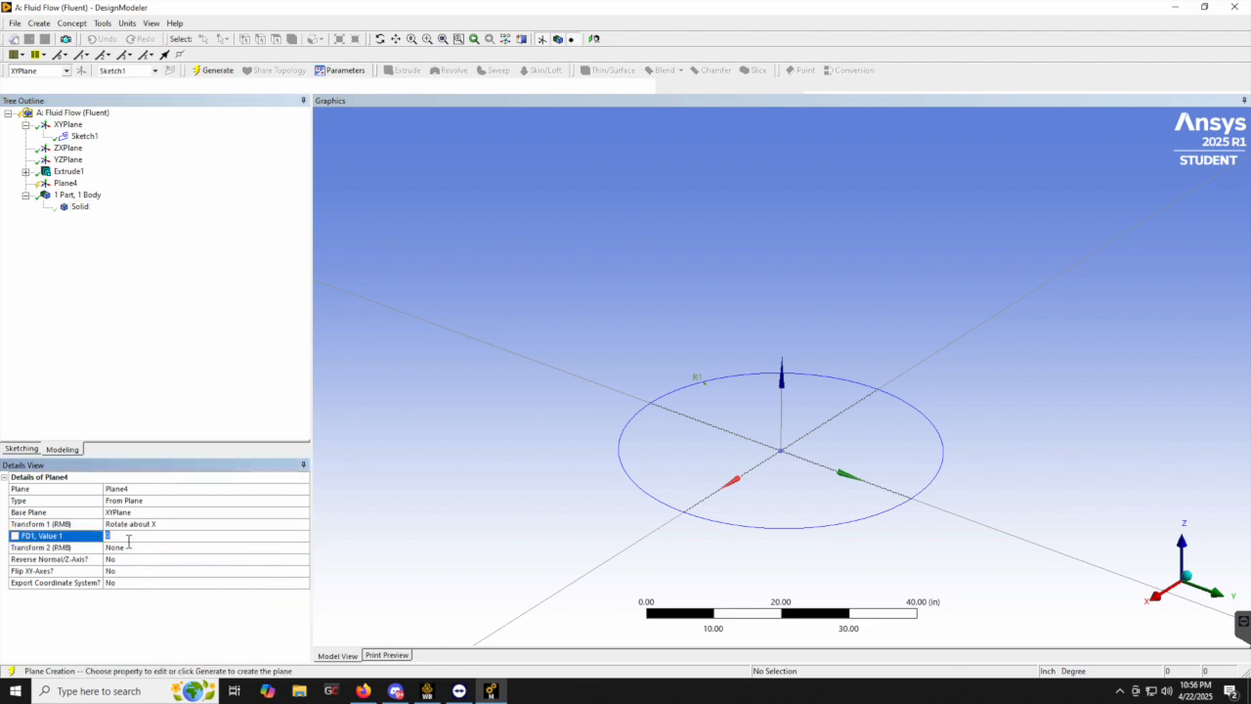
key(Return)
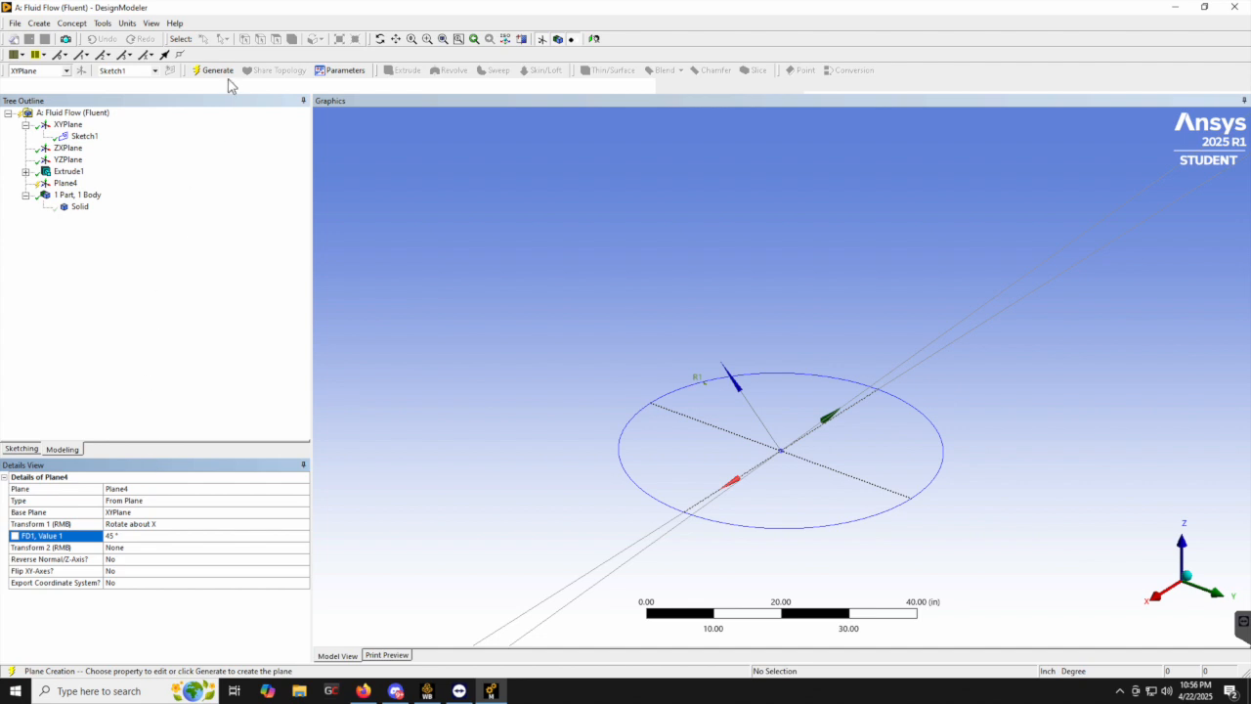
click(217, 71)
Create a sketch on the rotated plane and draw a rectangle about 18 by 6.5 in, with one short side on the Y axis
mouse_move(606, 362)
middle_down()
mouse_move(866, 441)
mouse_move(854, 445)
middle_up()
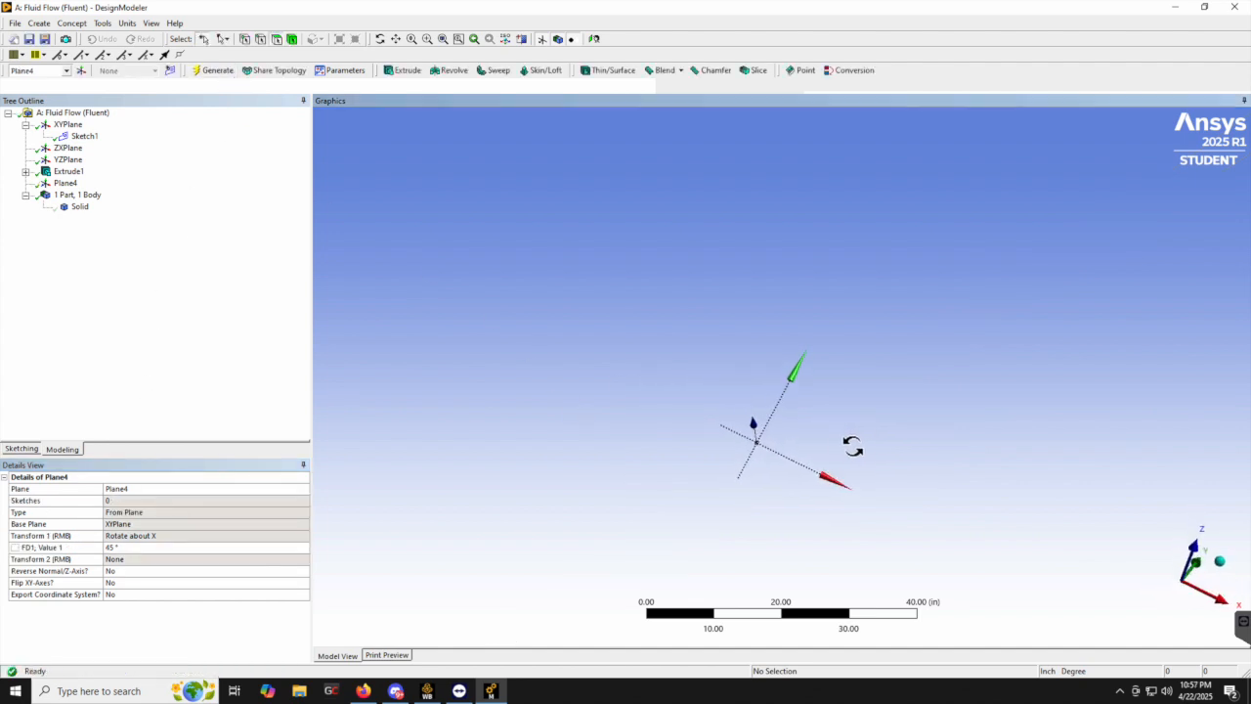
click(65, 183)
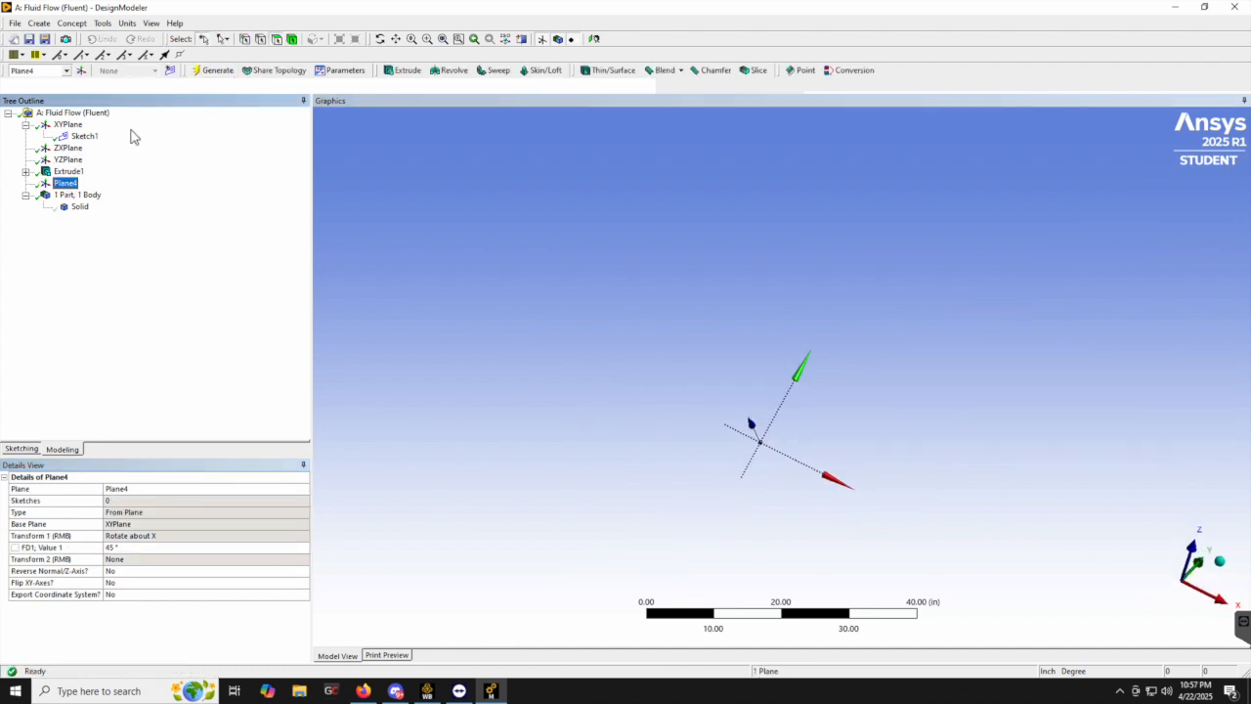
click(170, 70)
click(26, 445)
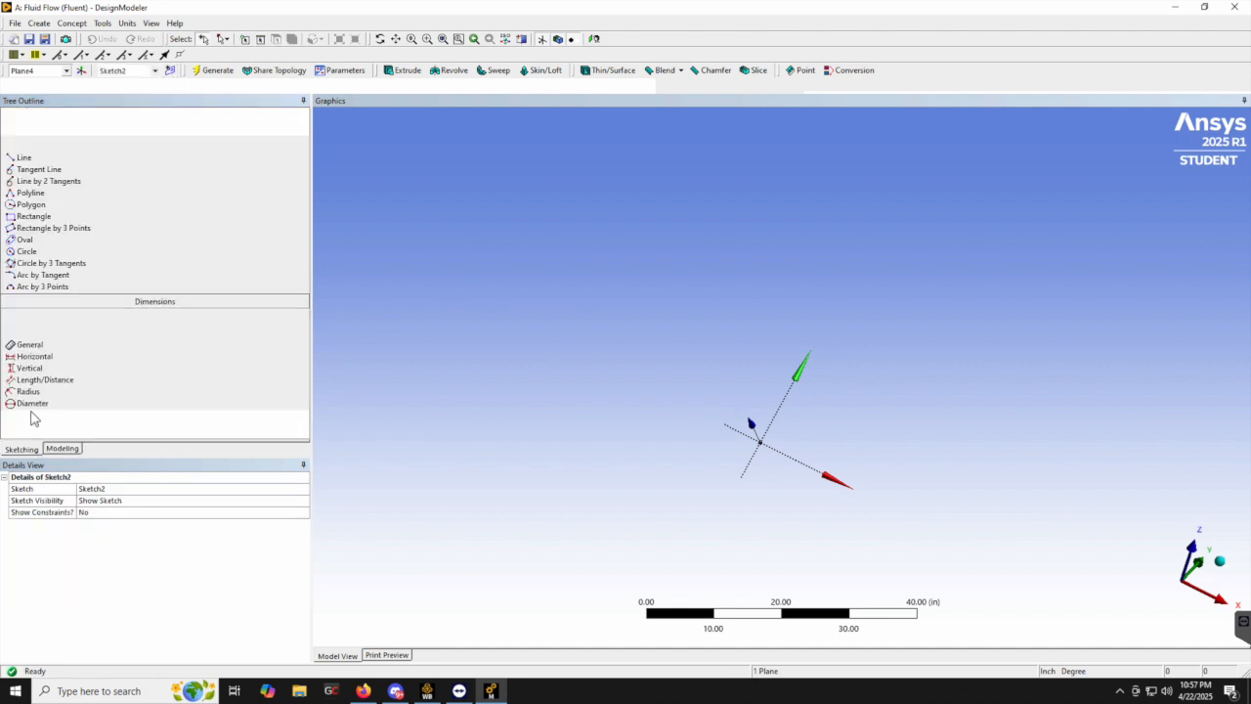
click(33, 187)
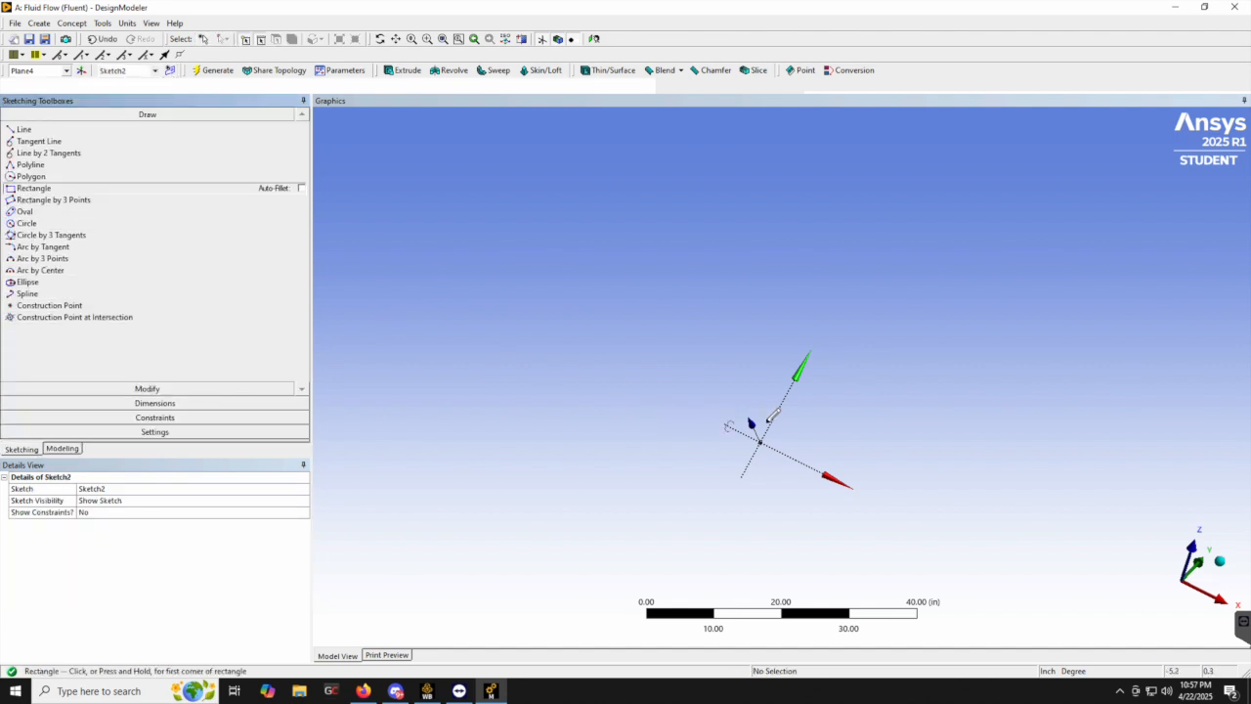
click(771, 423)
click(855, 512)
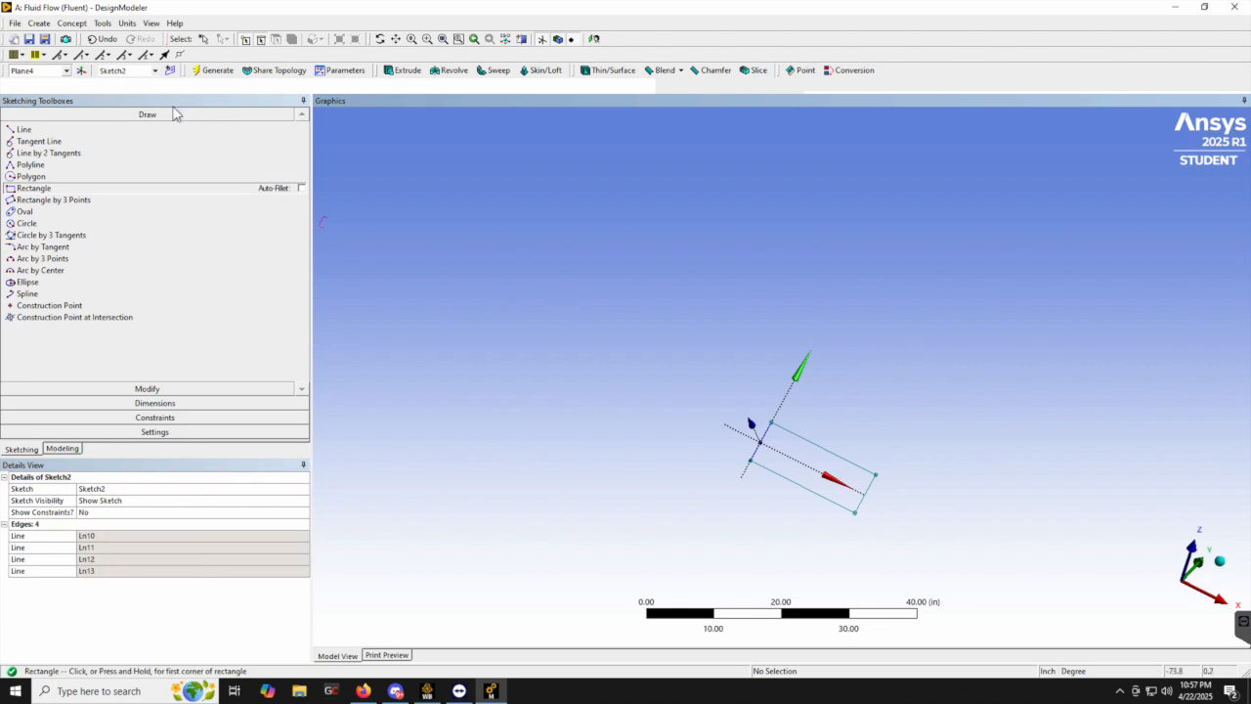
Dimension the rectangle's length along the X axis and set it to 7 in
click(149, 404)
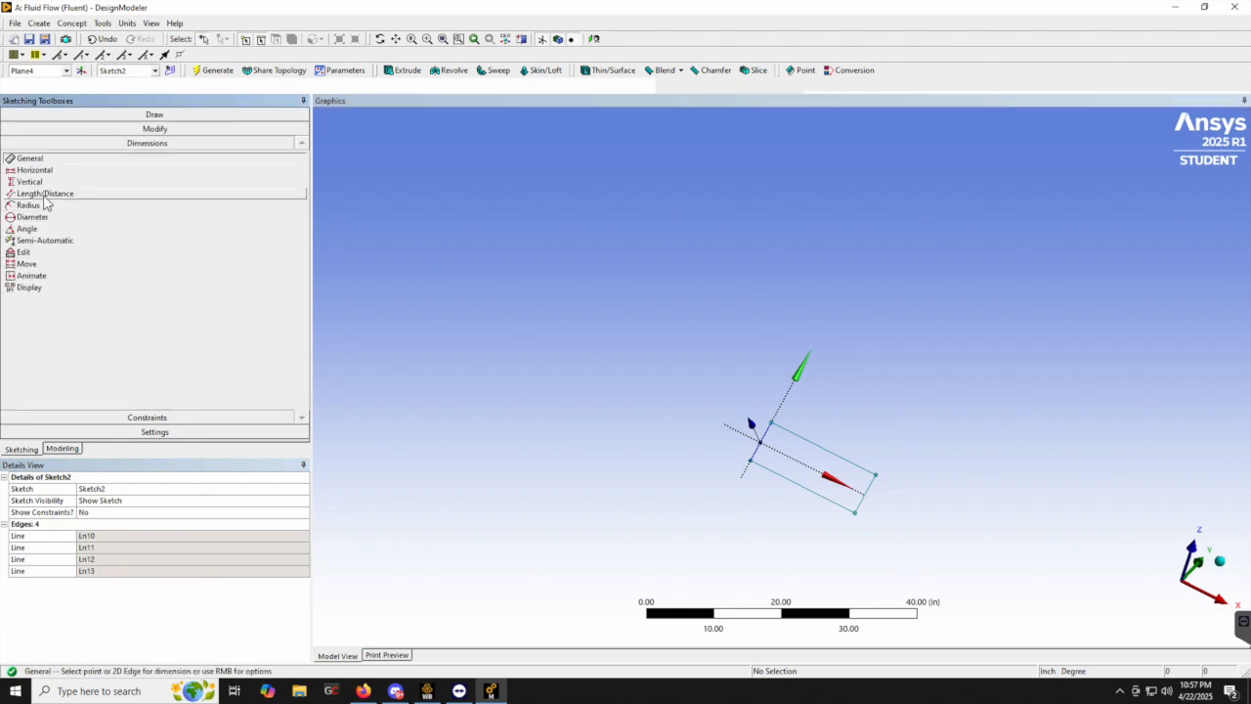
click(45, 194)
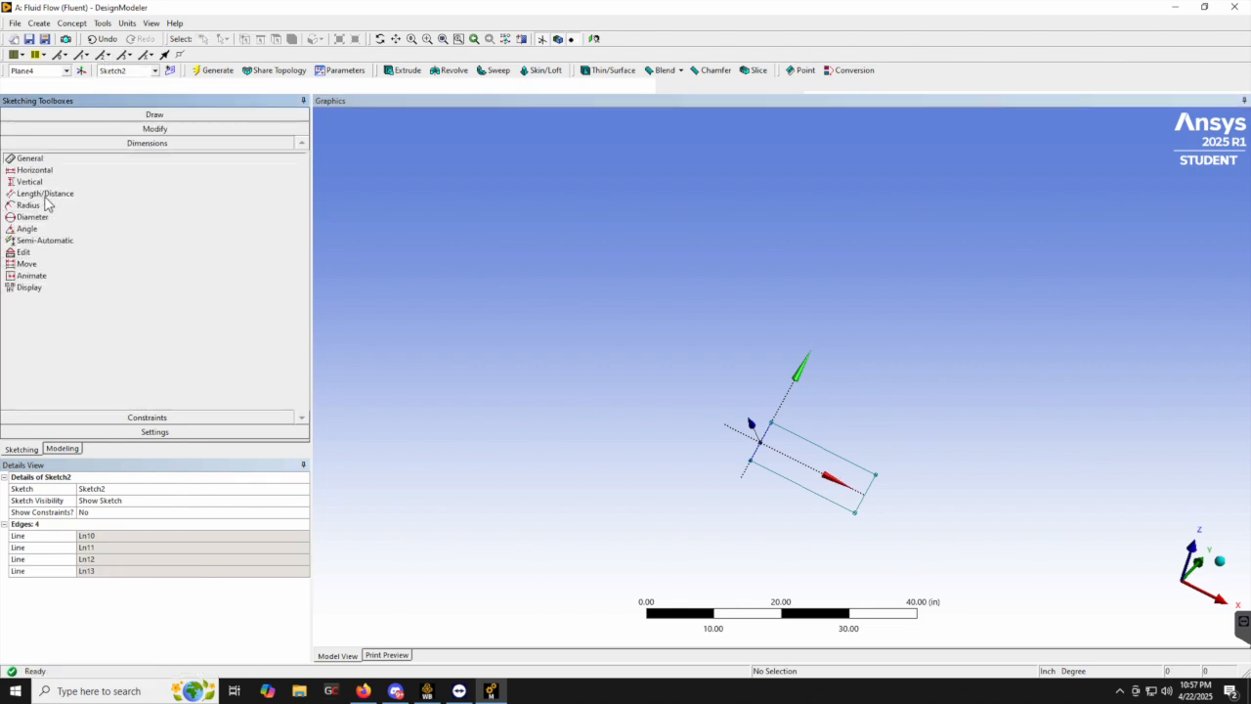
click(767, 431)
click(879, 473)
click(848, 417)
click(98, 535)
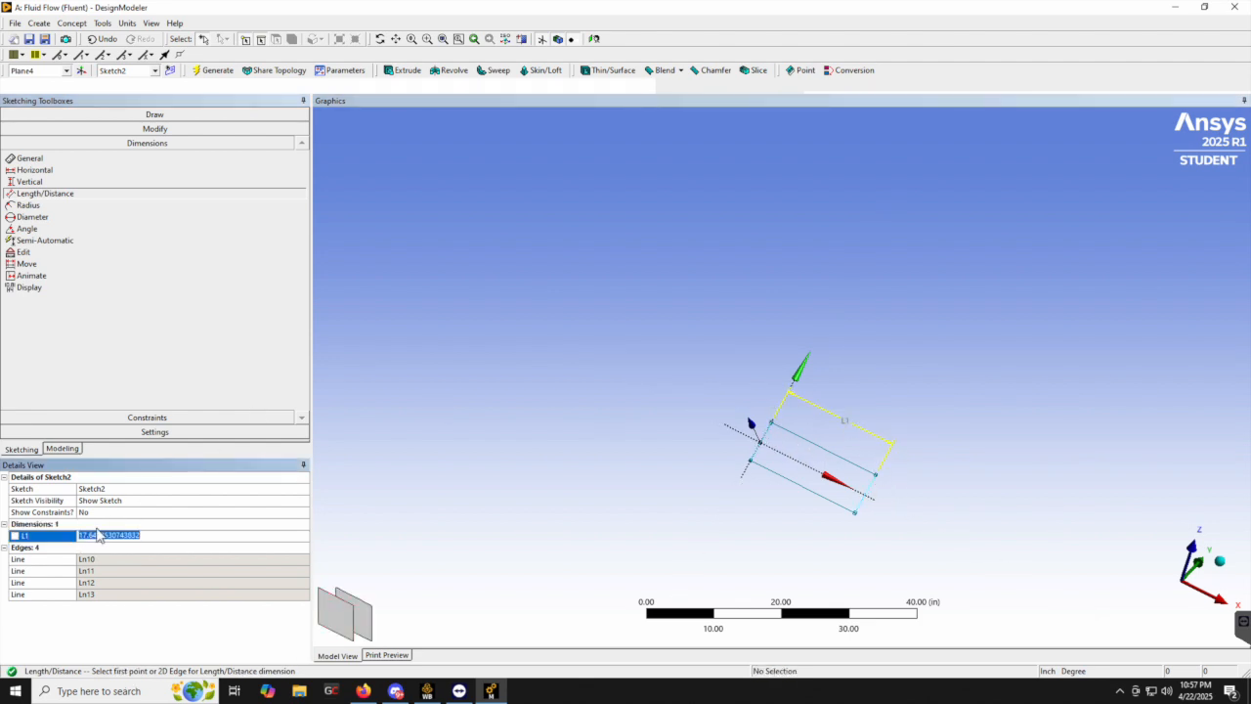
text(7)
key(Return)
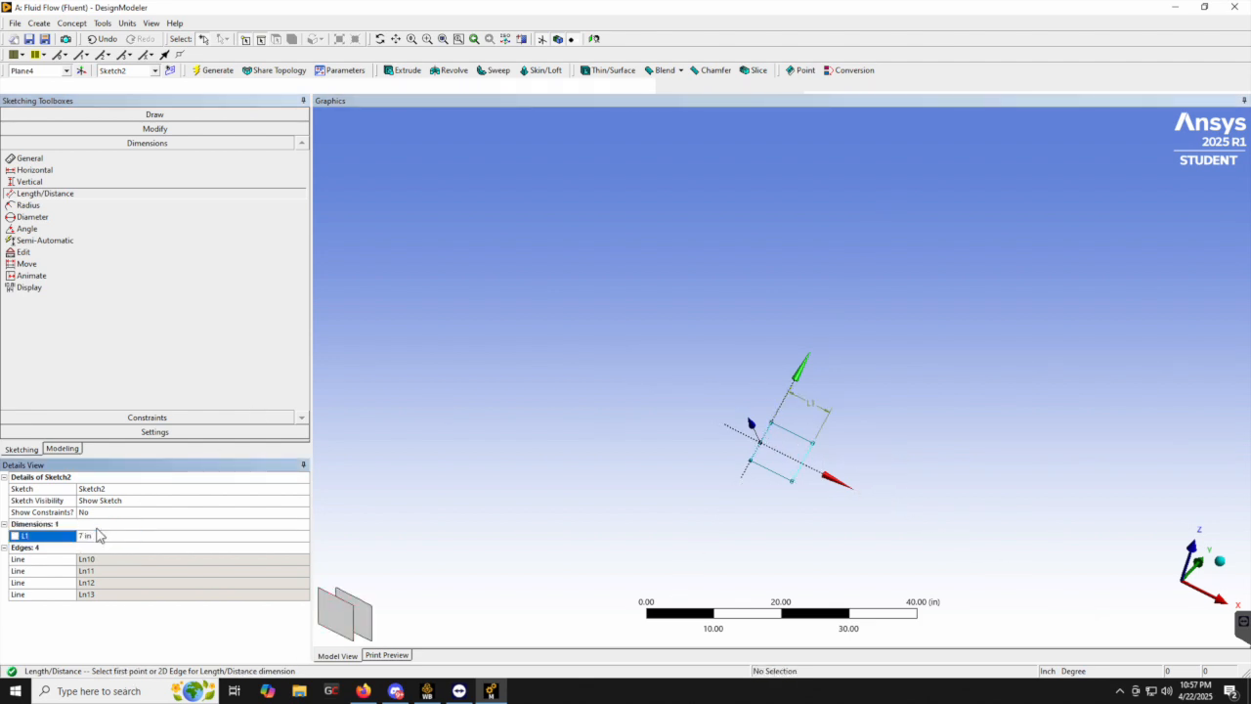
Dimension the rectangle's width between its two long edges and set it to 4 in
click(794, 459)
click(795, 487)
click(846, 474)
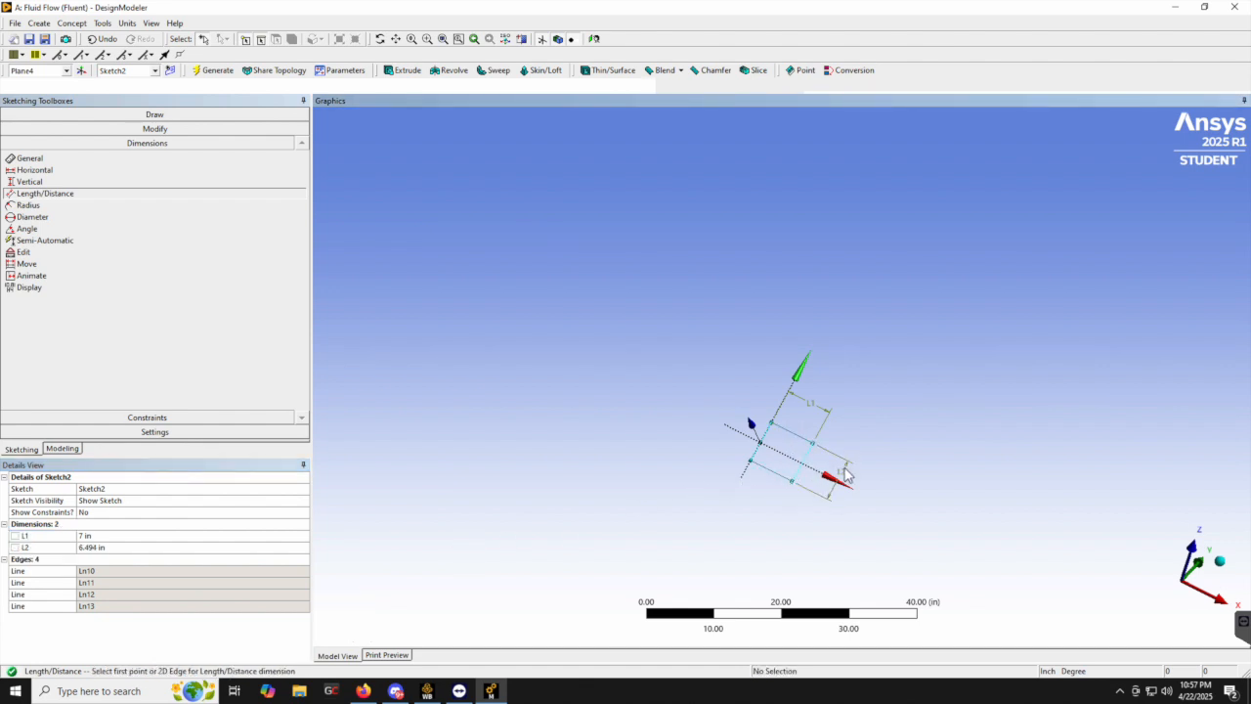
click(96, 547)
text(4)
key(Return)
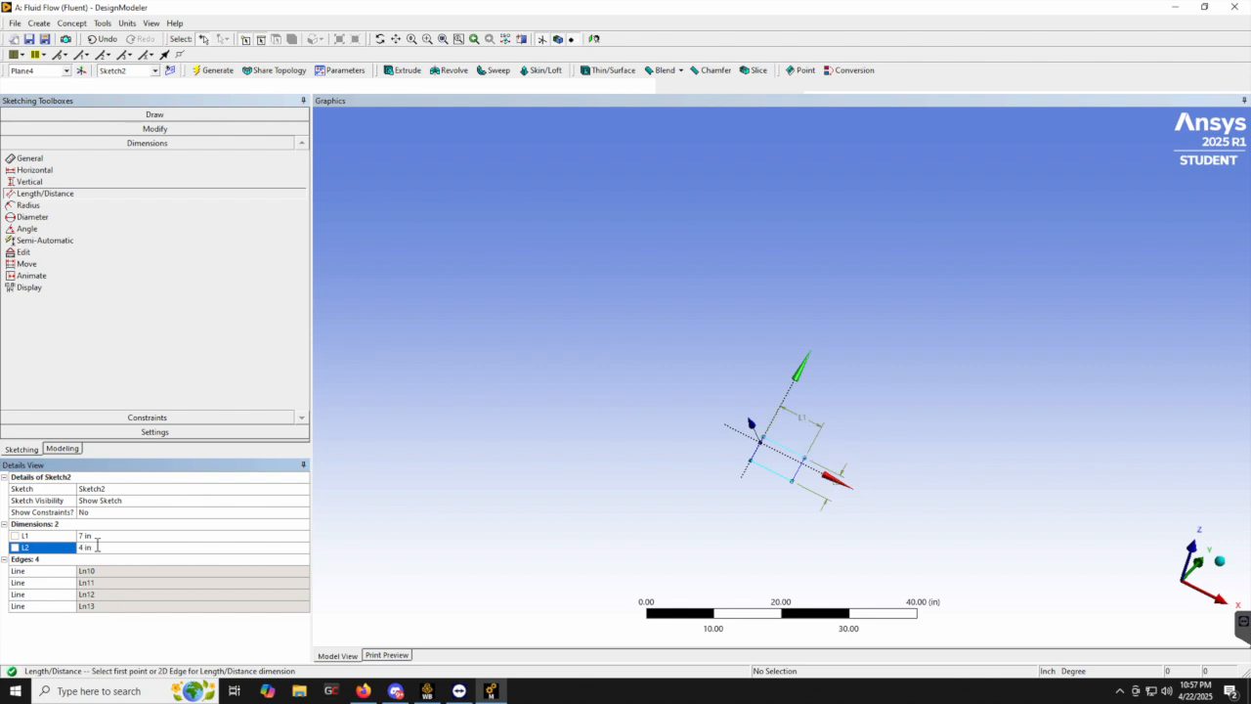
Dimension the distance from the X axis to the rectangle's long edge on the negative Y side and set it to 2 in
click(803, 473)
click(888, 519)
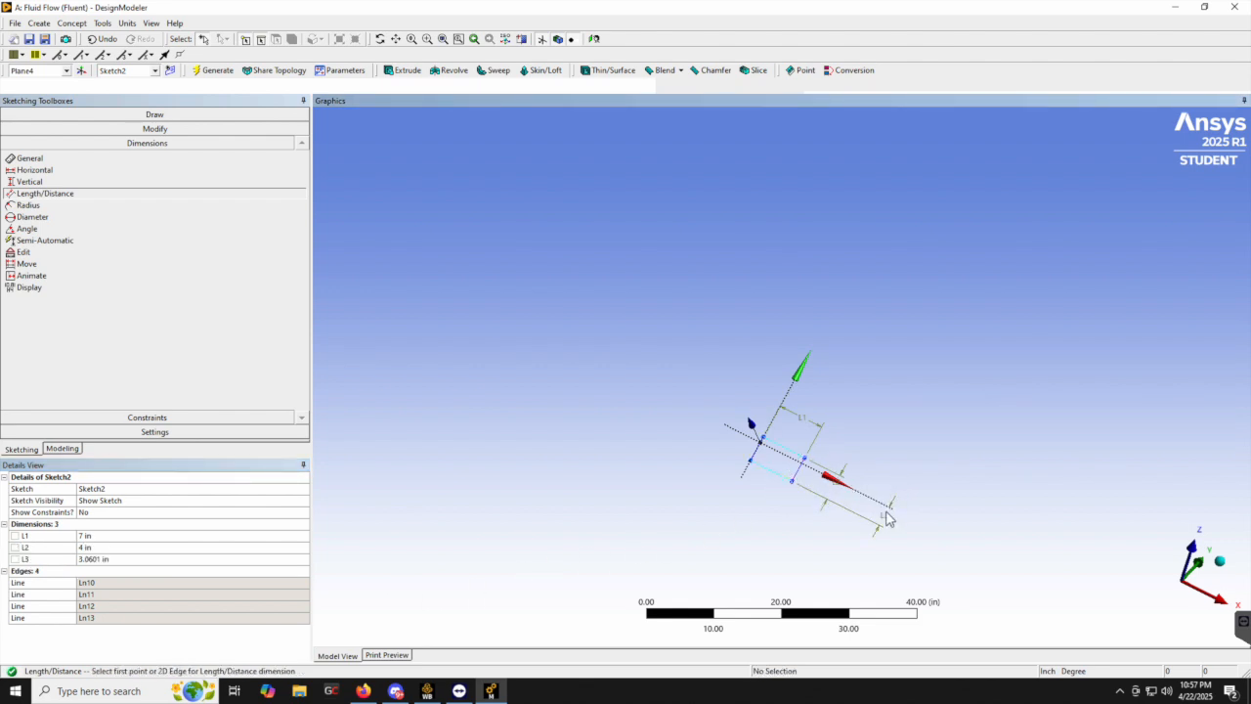
click(144, 561)
text(2)
key(Return)
Extrude the rectangle sketch in both directions symmetrically with a fixed depth of 0.375 in
click(39, 23)
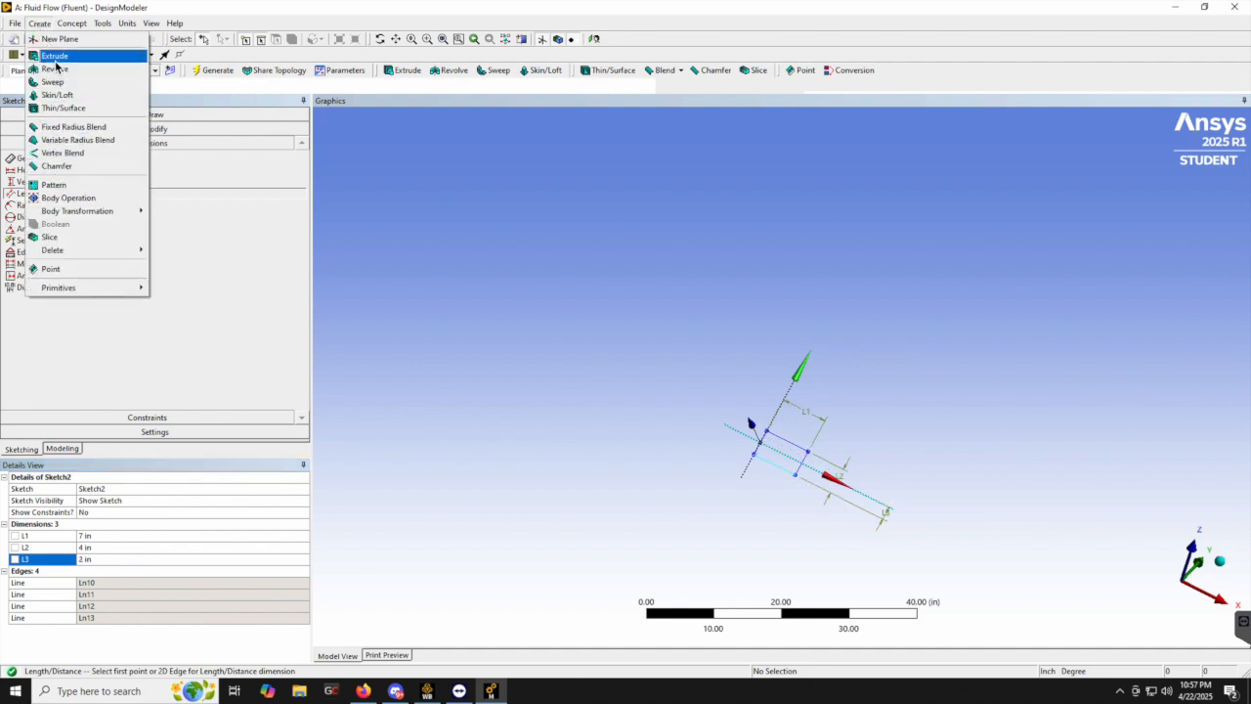
click(52, 56)
click(132, 547)
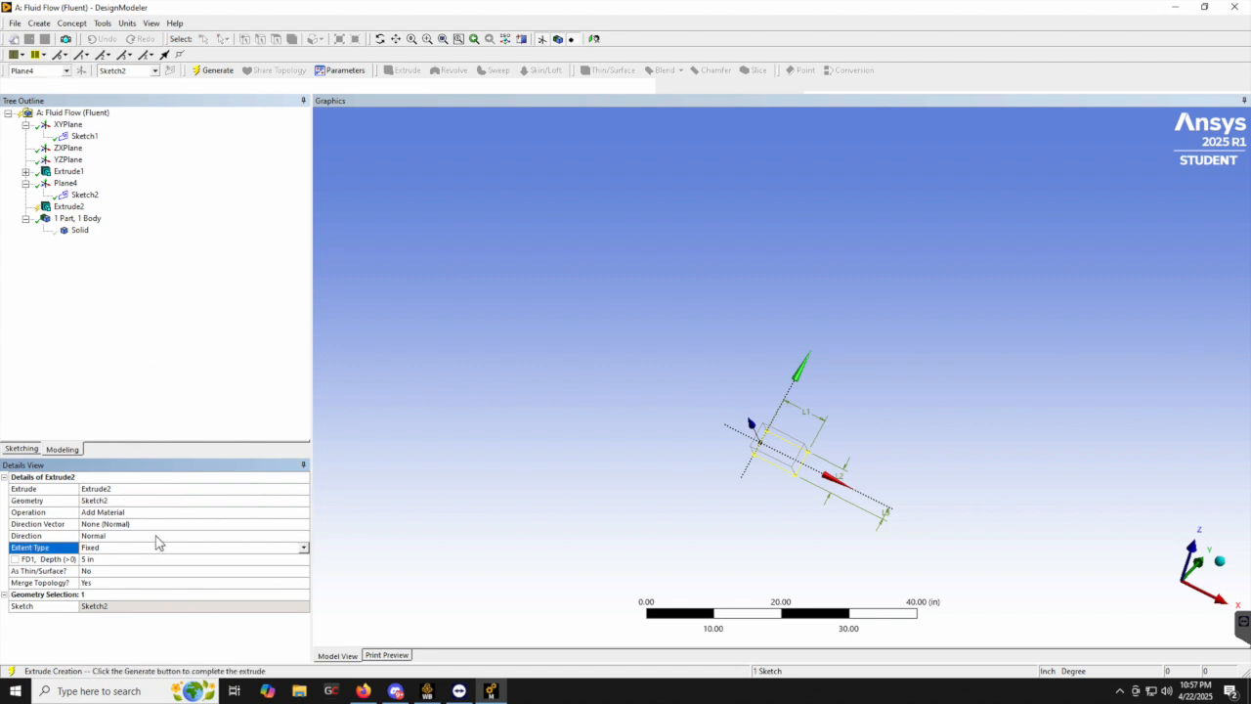
click(276, 536)
click(305, 536)
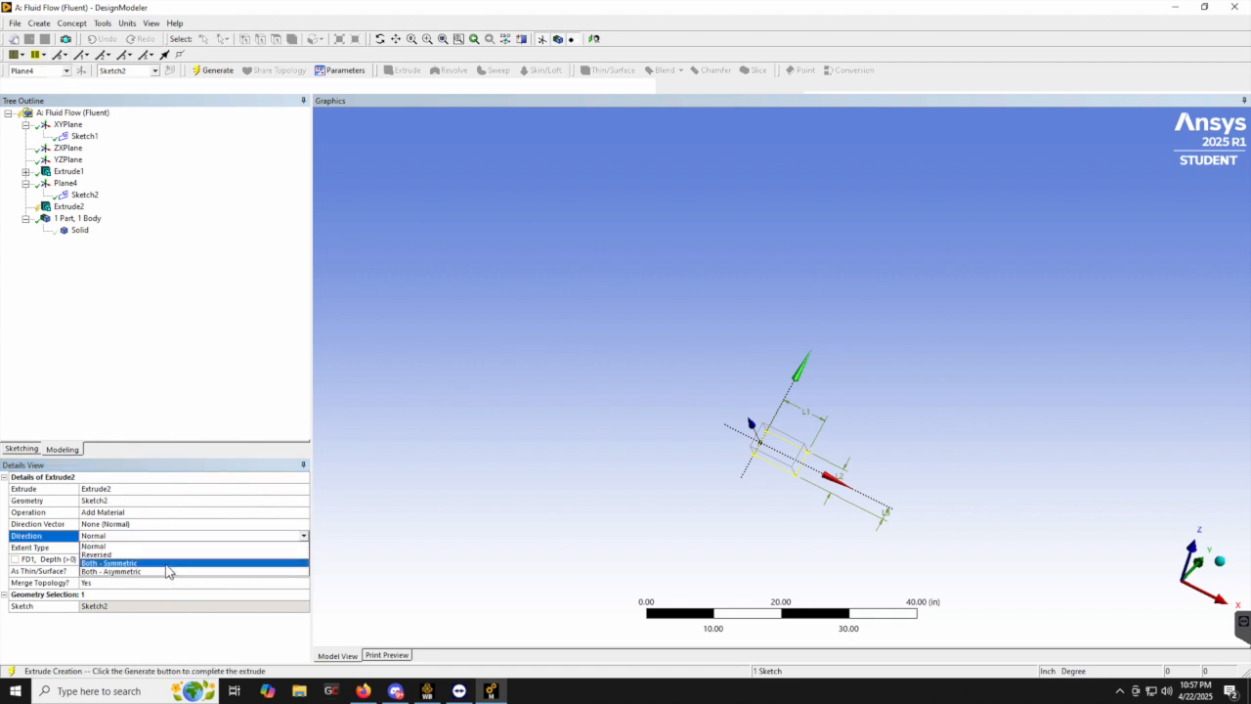
click(165, 571)
click(103, 559)
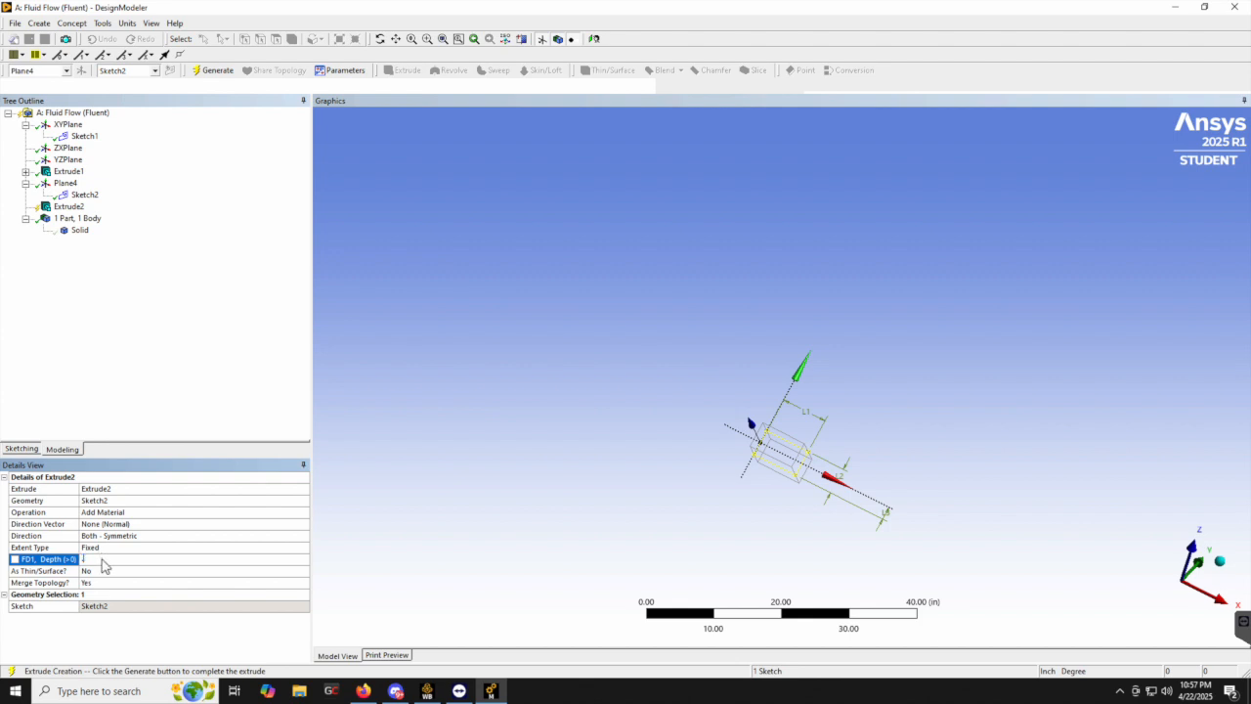
key(Return)
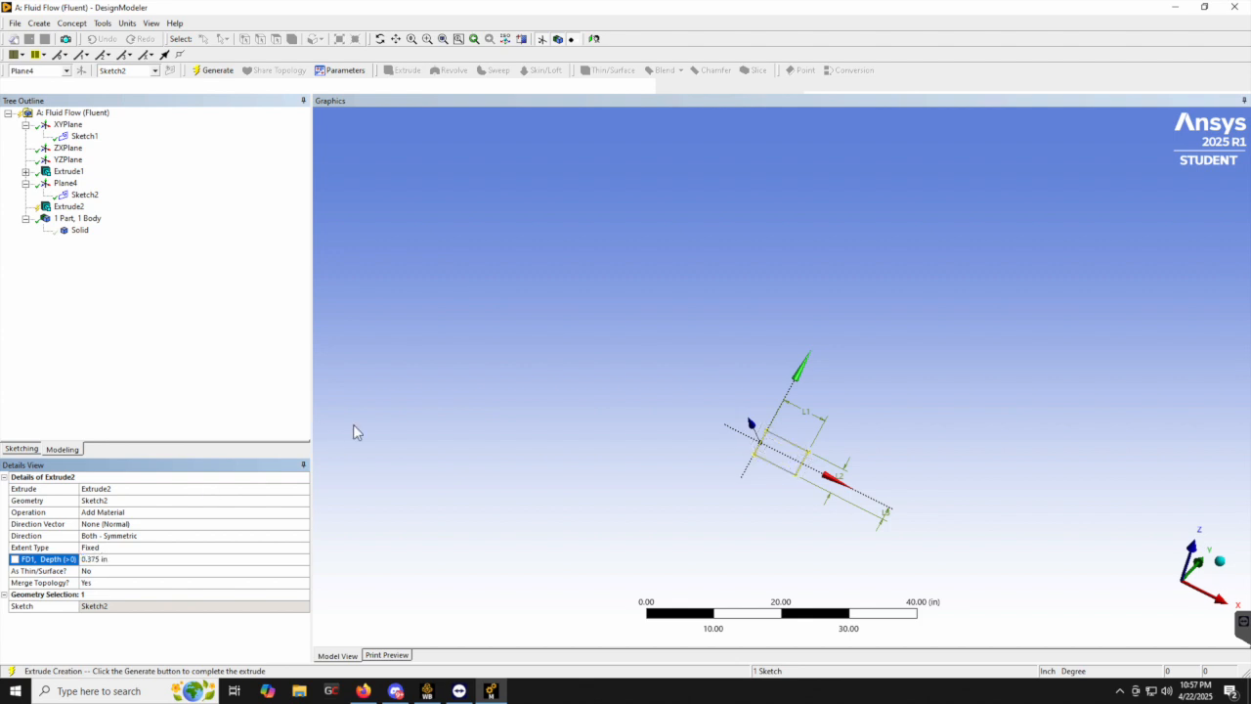
Set the rectangle extrusion's operation to Slice Material and generate it
click(113, 514)
click(299, 515)
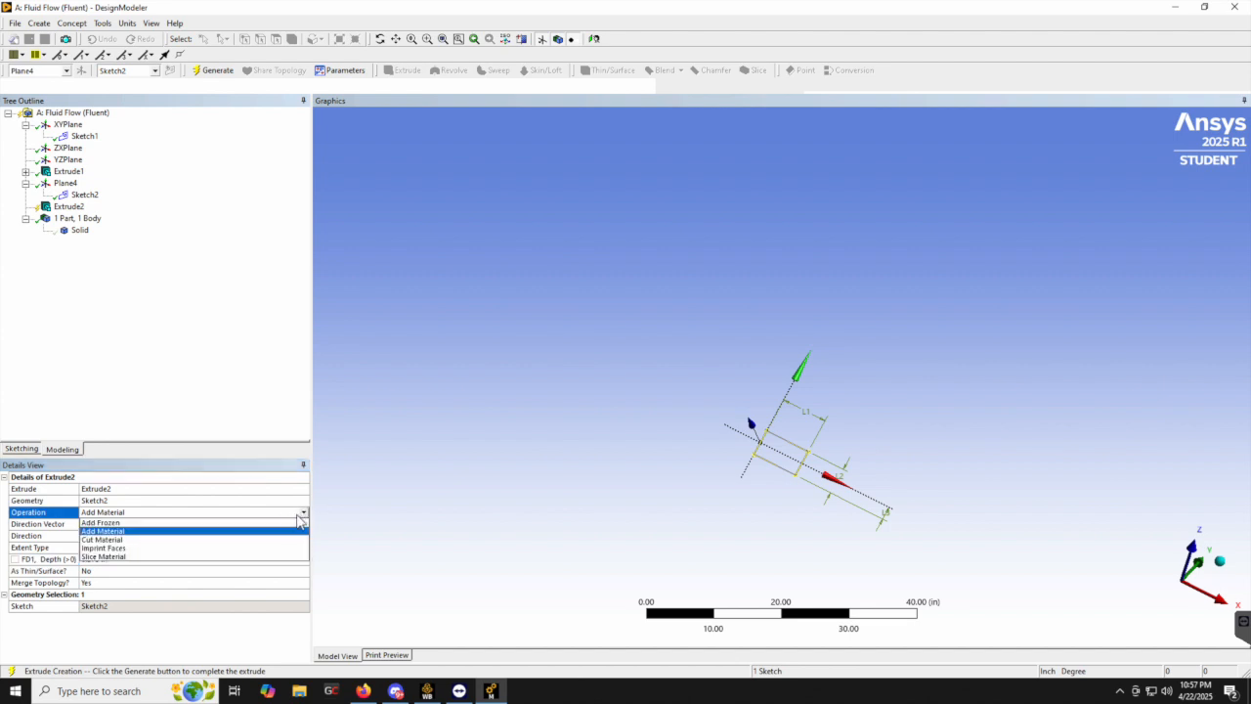
click(198, 556)
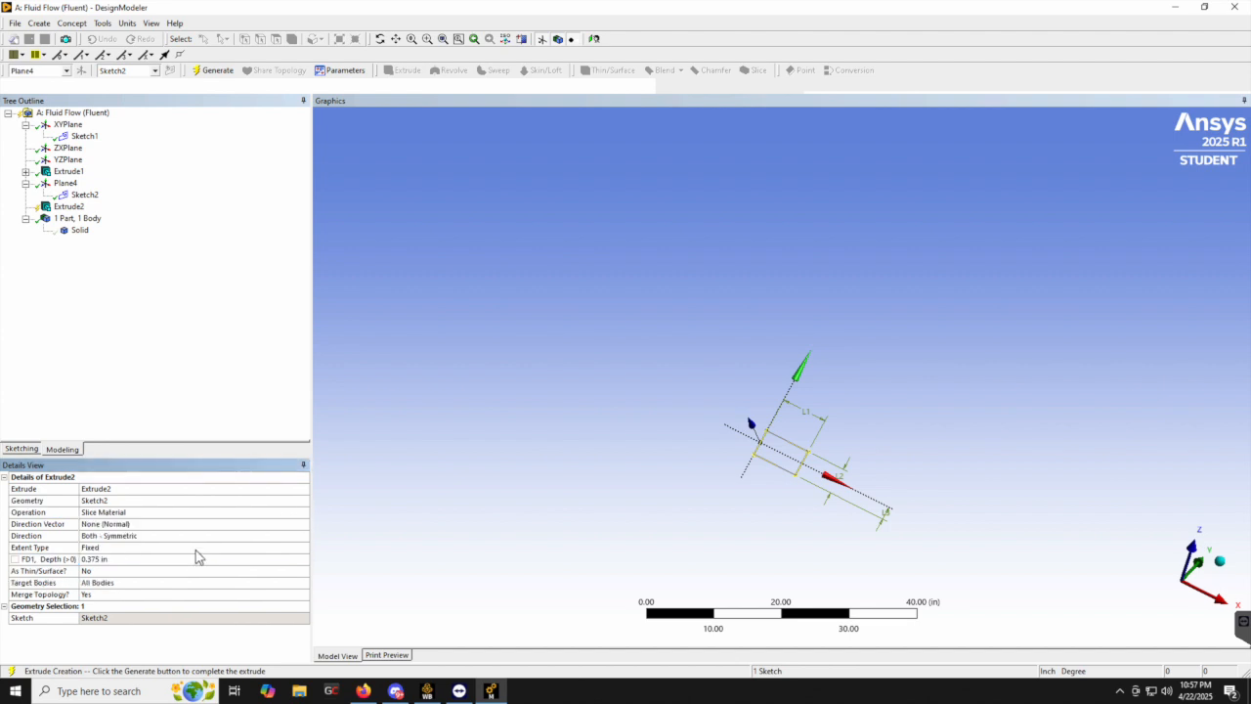
click(202, 70)
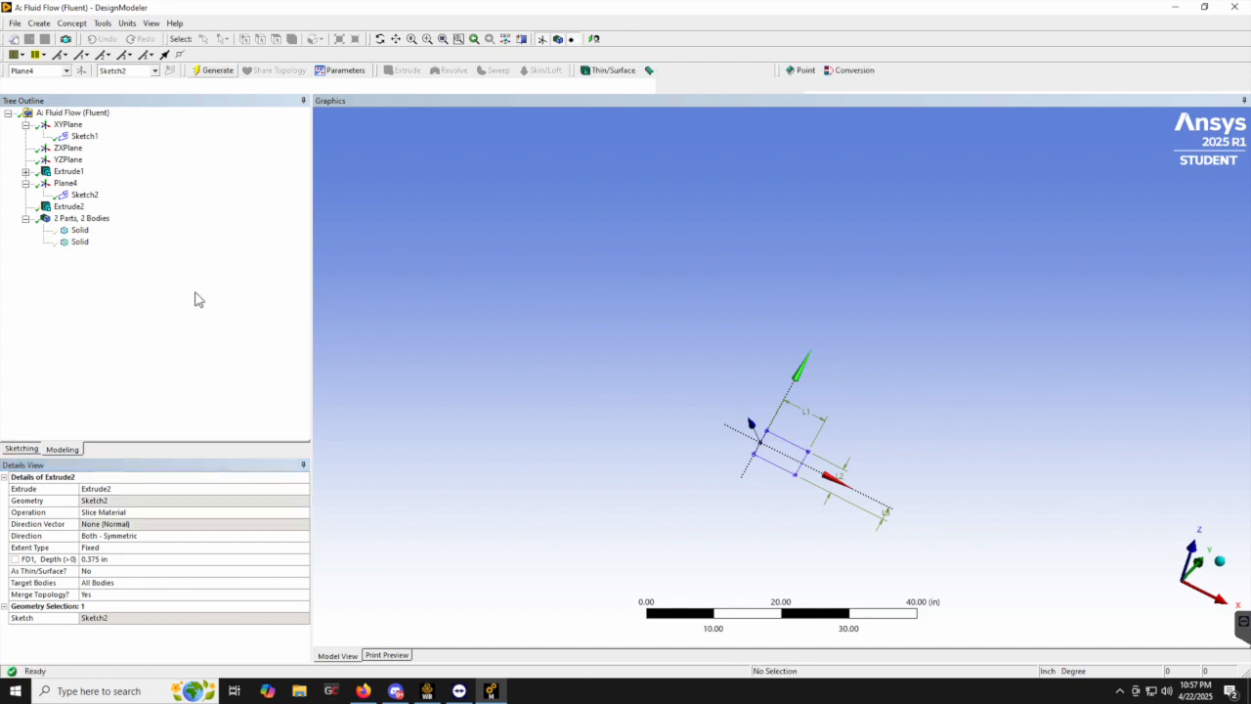
Show the sliced rectangular blade body and highlight the cylinder and the blade in turn to check both bodies
click(80, 242)
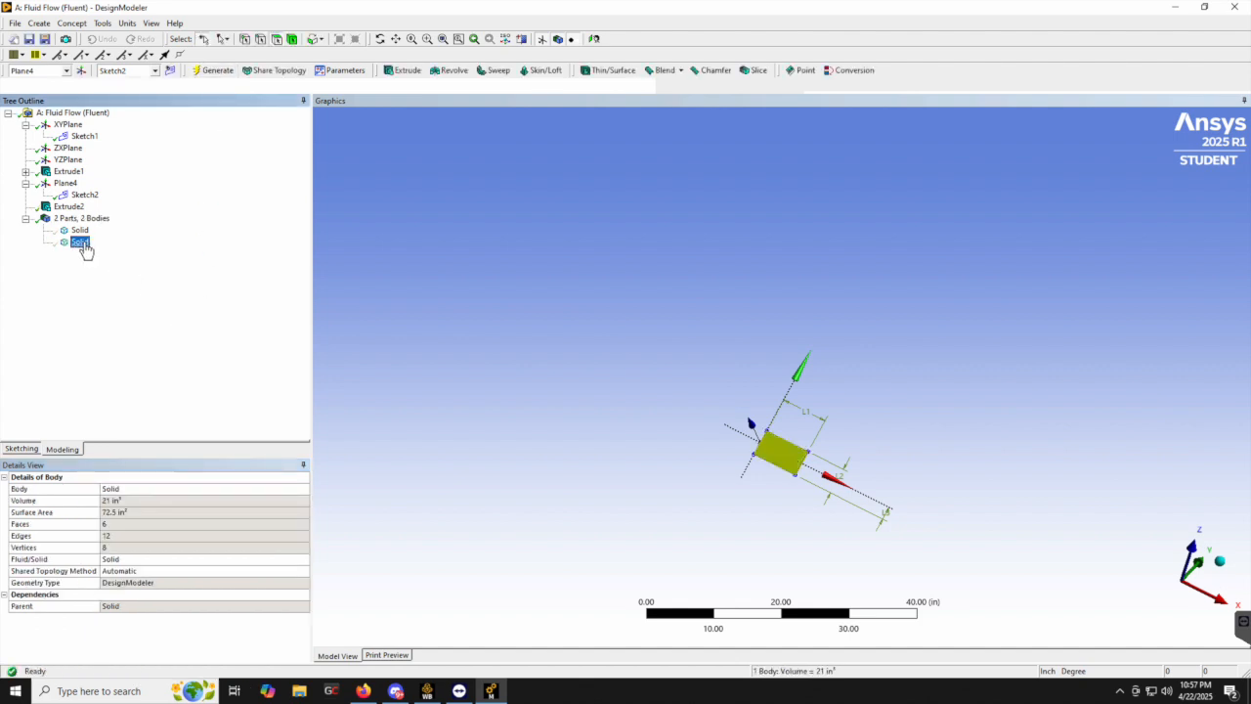
right_click(82, 244)
click(152, 274)
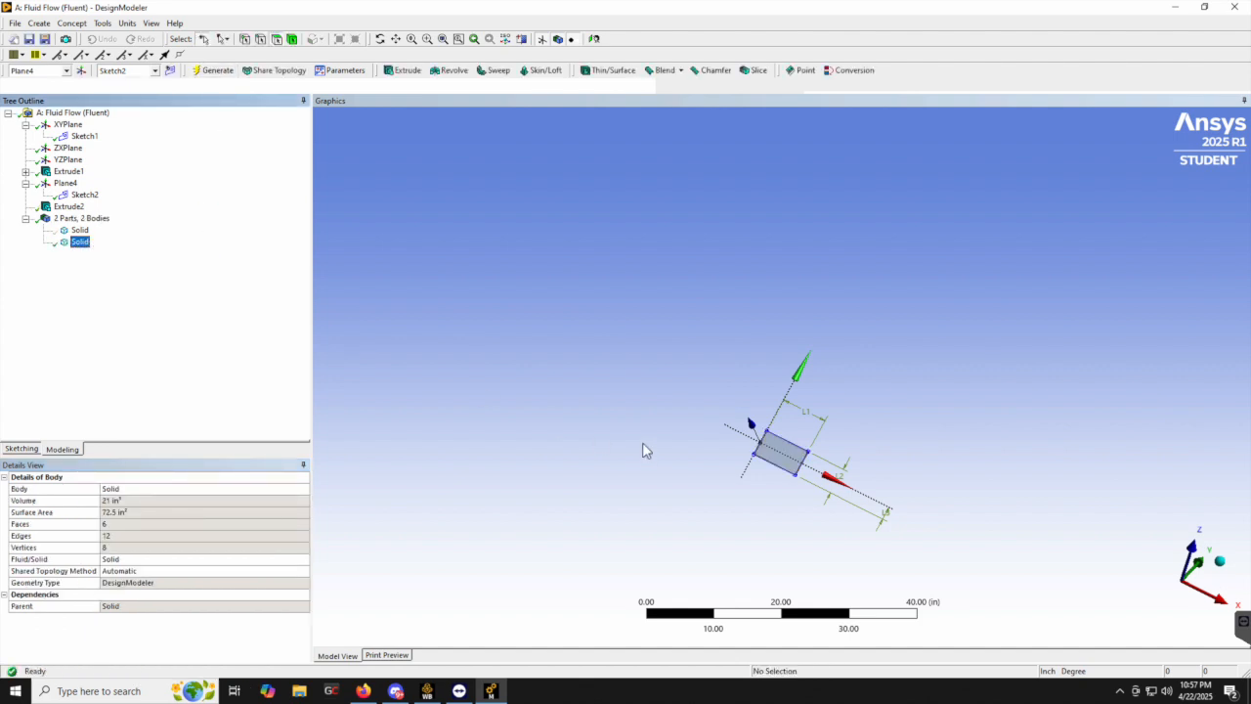
click(79, 229)
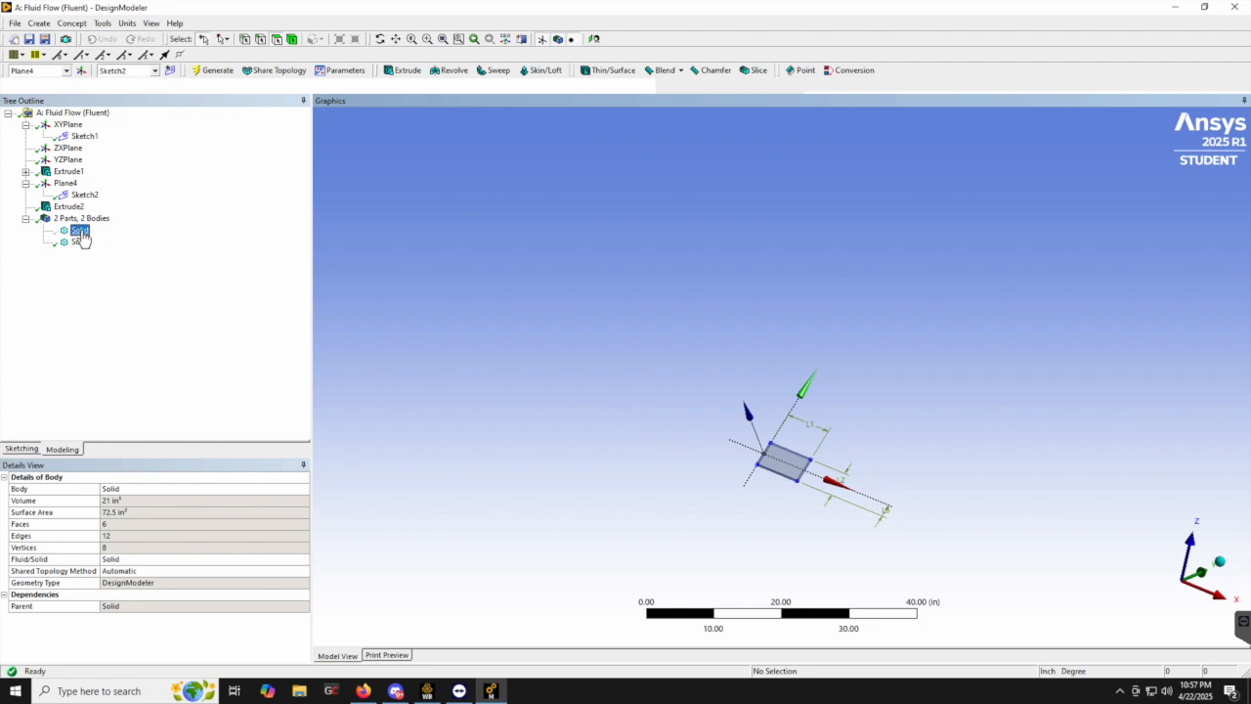
mouse_move(664, 347)
middle_down()
mouse_move(670, 271)
mouse_move(704, 320)
mouse_move(684, 345)
middle_up()
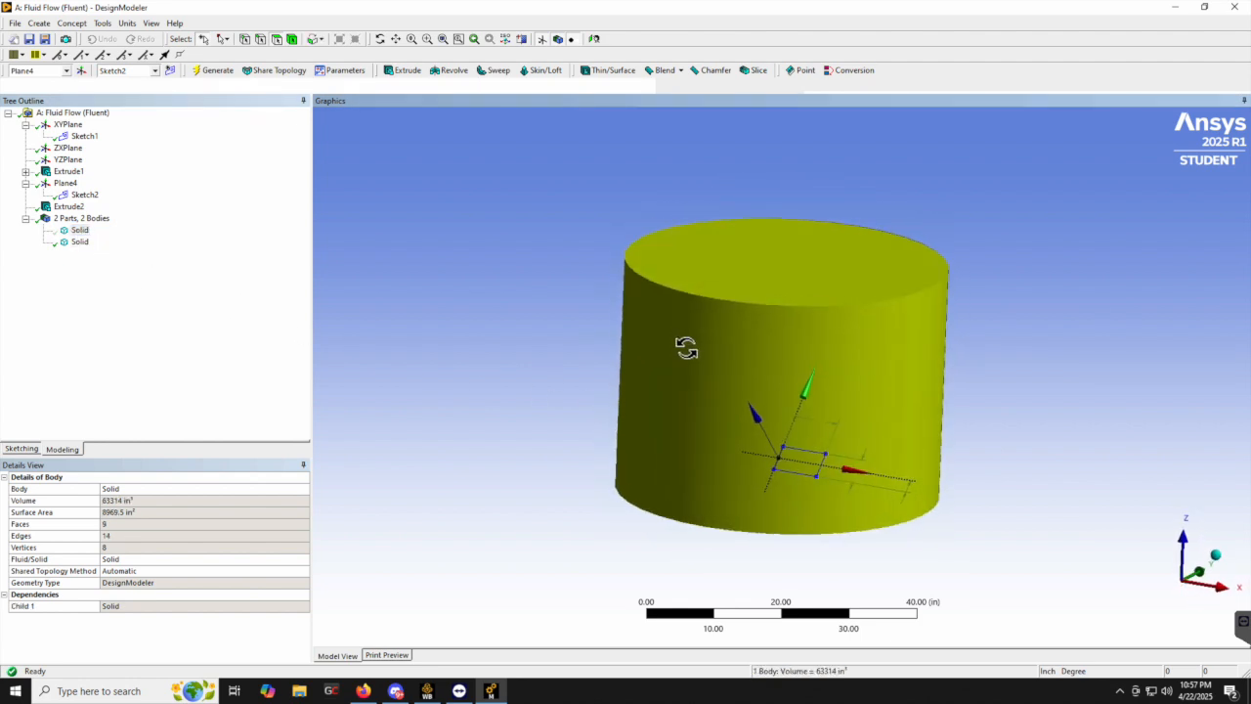
click(79, 242)
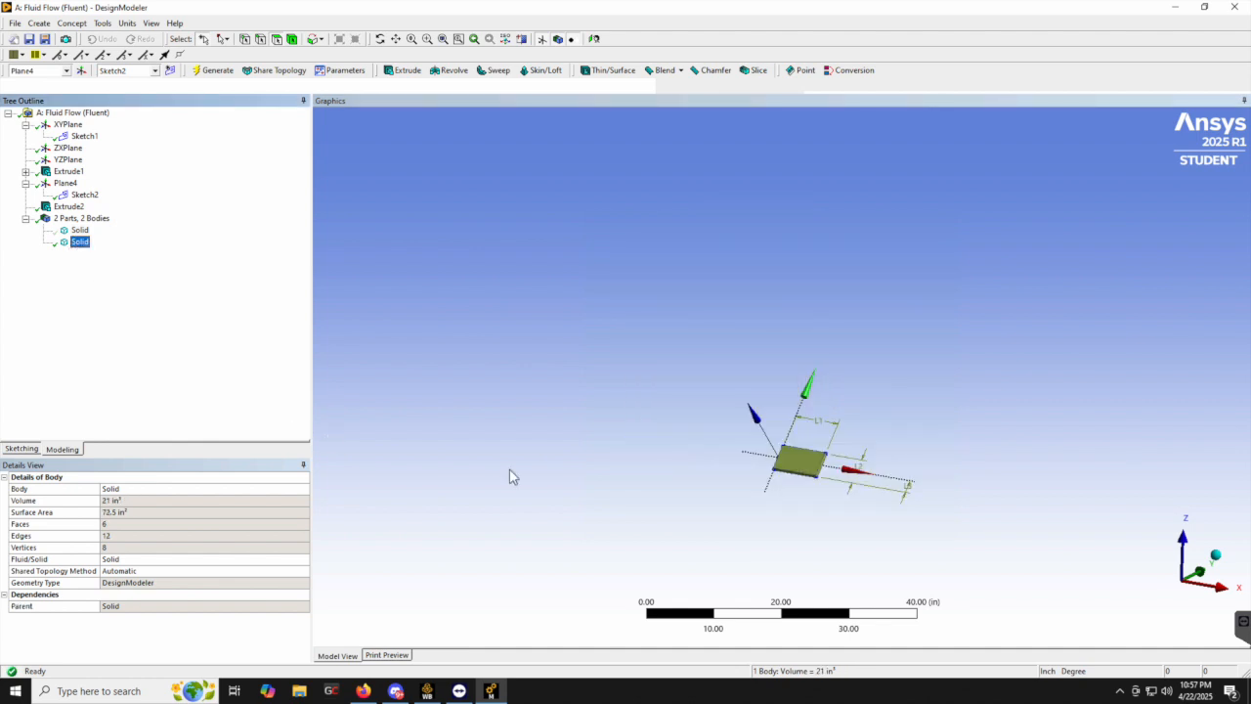
middle_drag(802, 451, 760, 461)
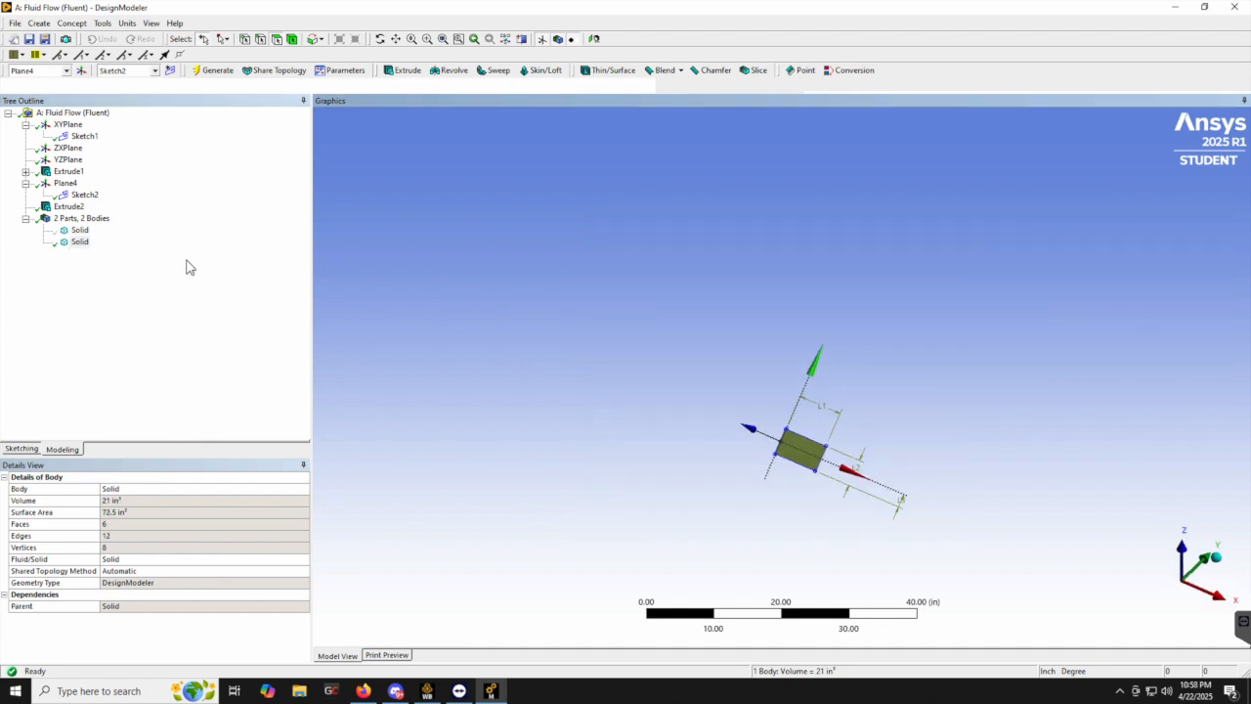
click(497, 244)
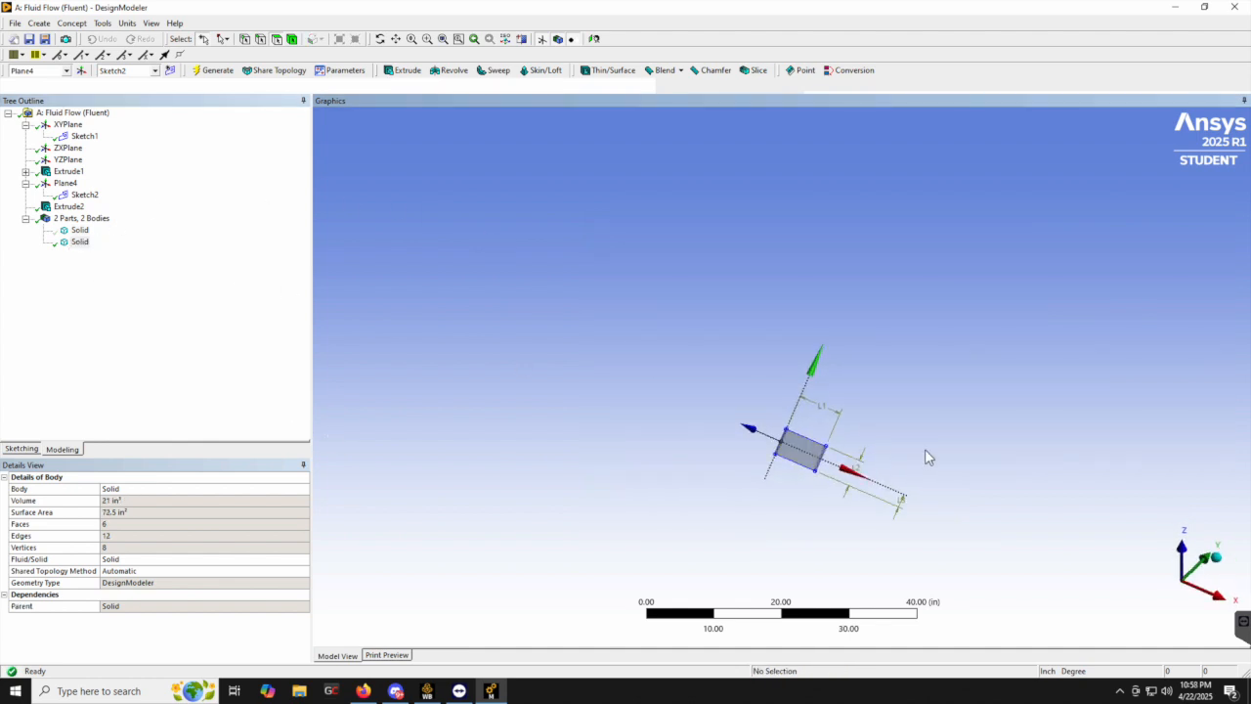
Create a sketch on the ZX plane and draw a line about 43 in long from the origin along the vertical Z direction
click(66, 126)
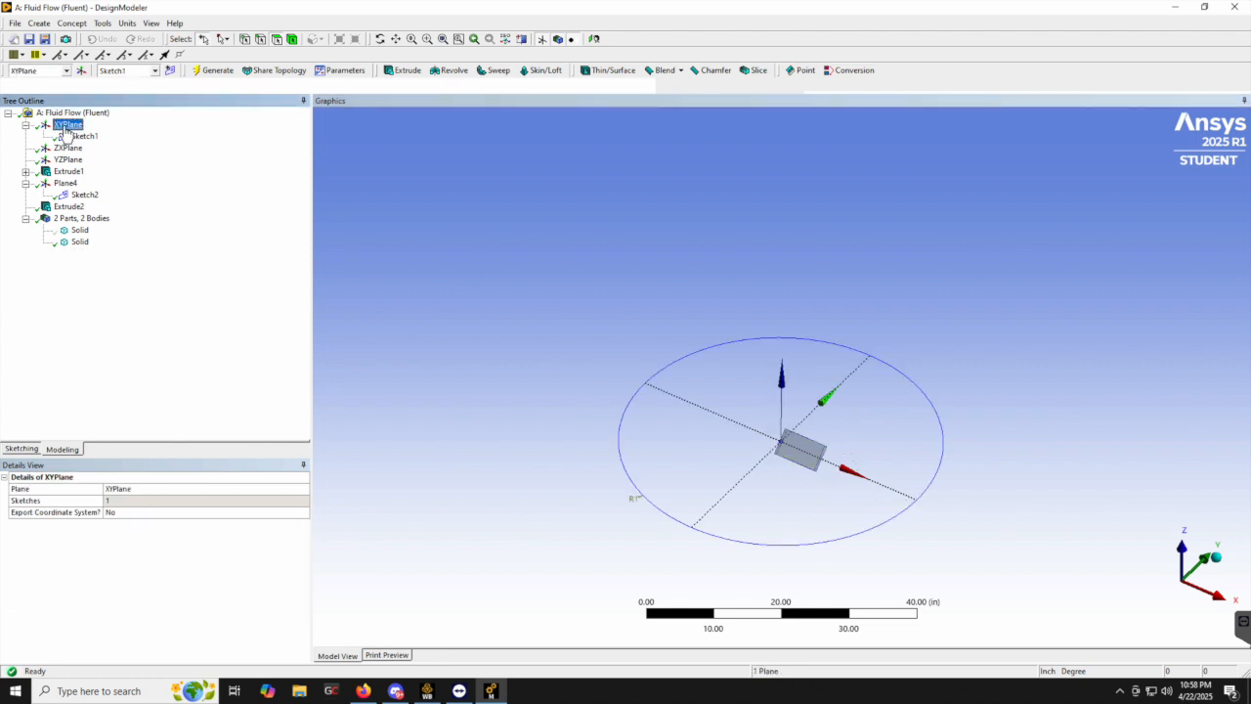
click(70, 148)
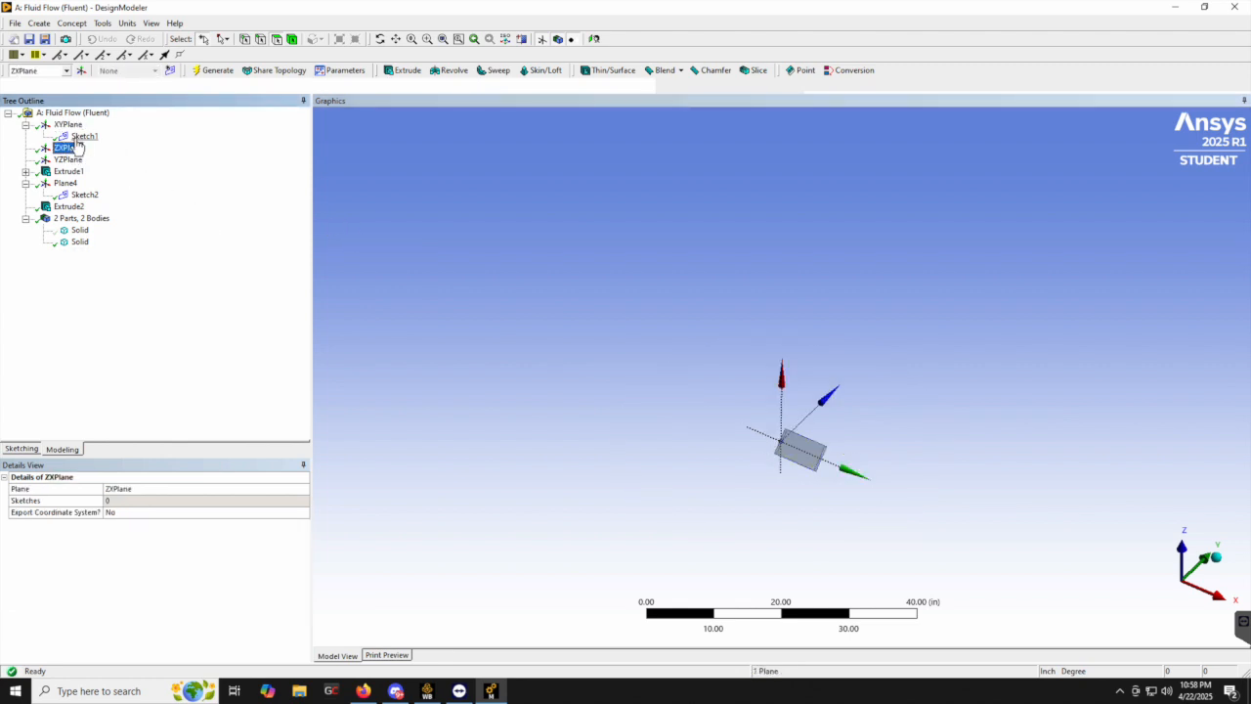
click(170, 71)
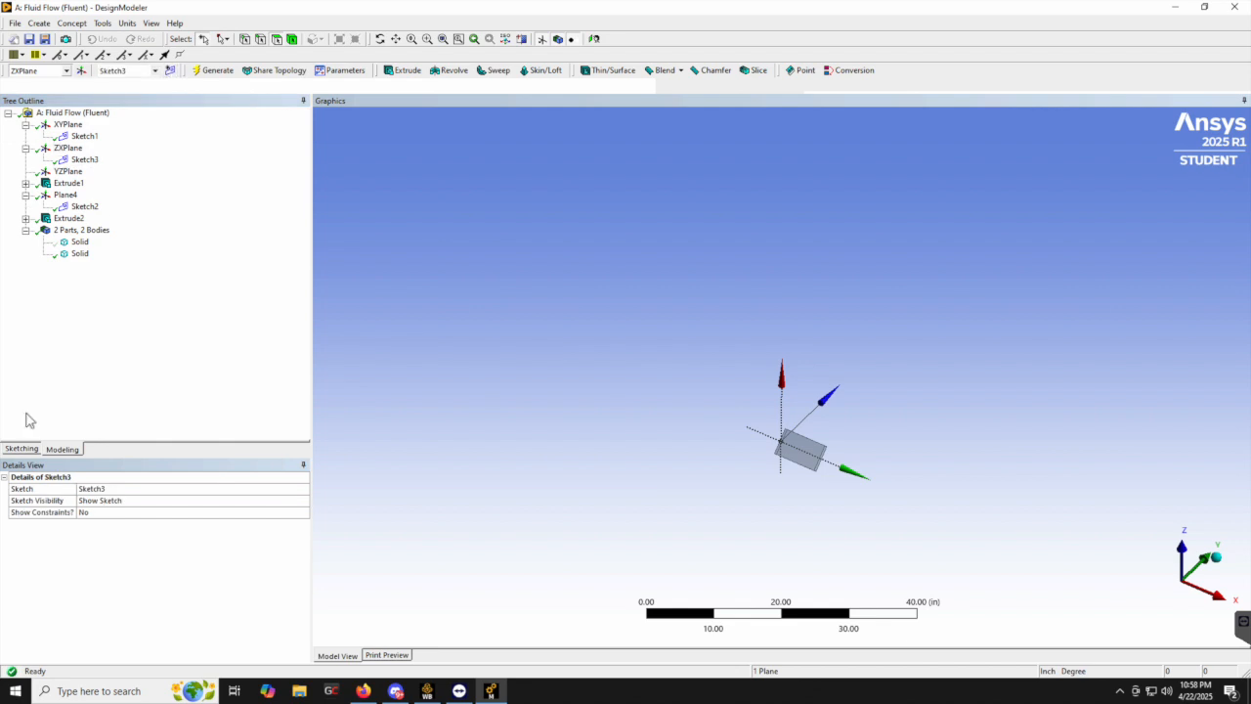
click(22, 449)
click(24, 130)
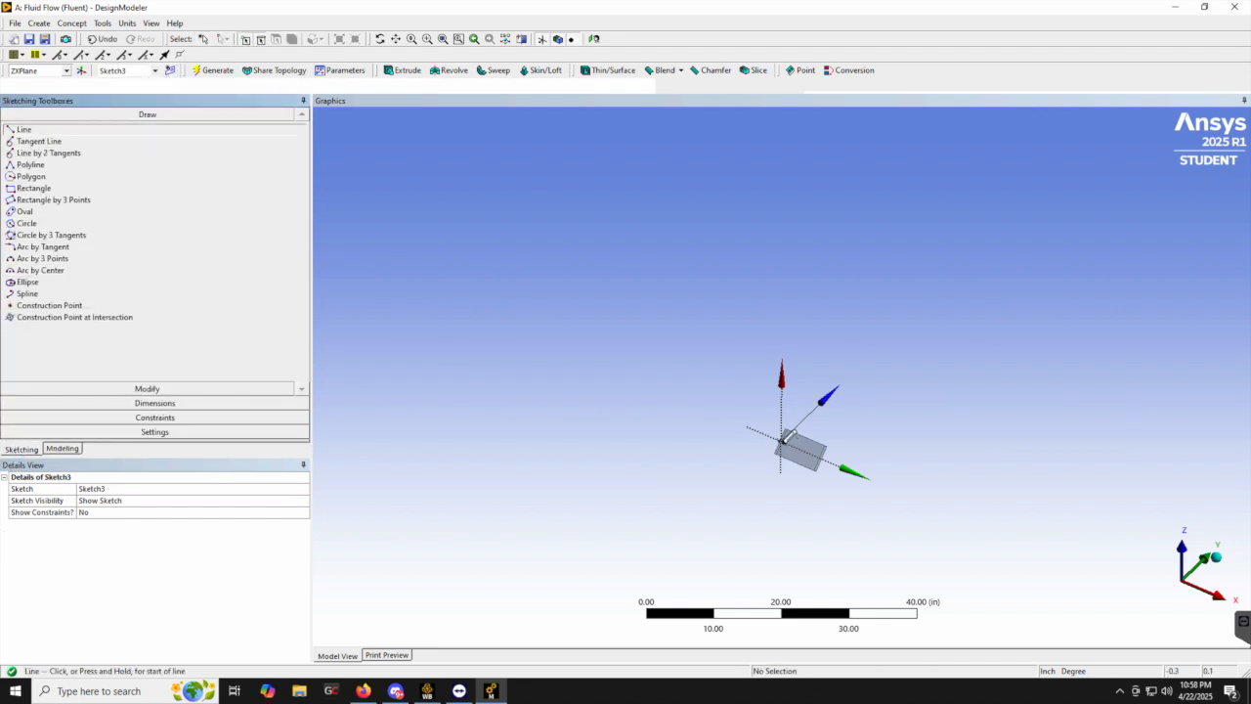
click(784, 438)
click(784, 217)
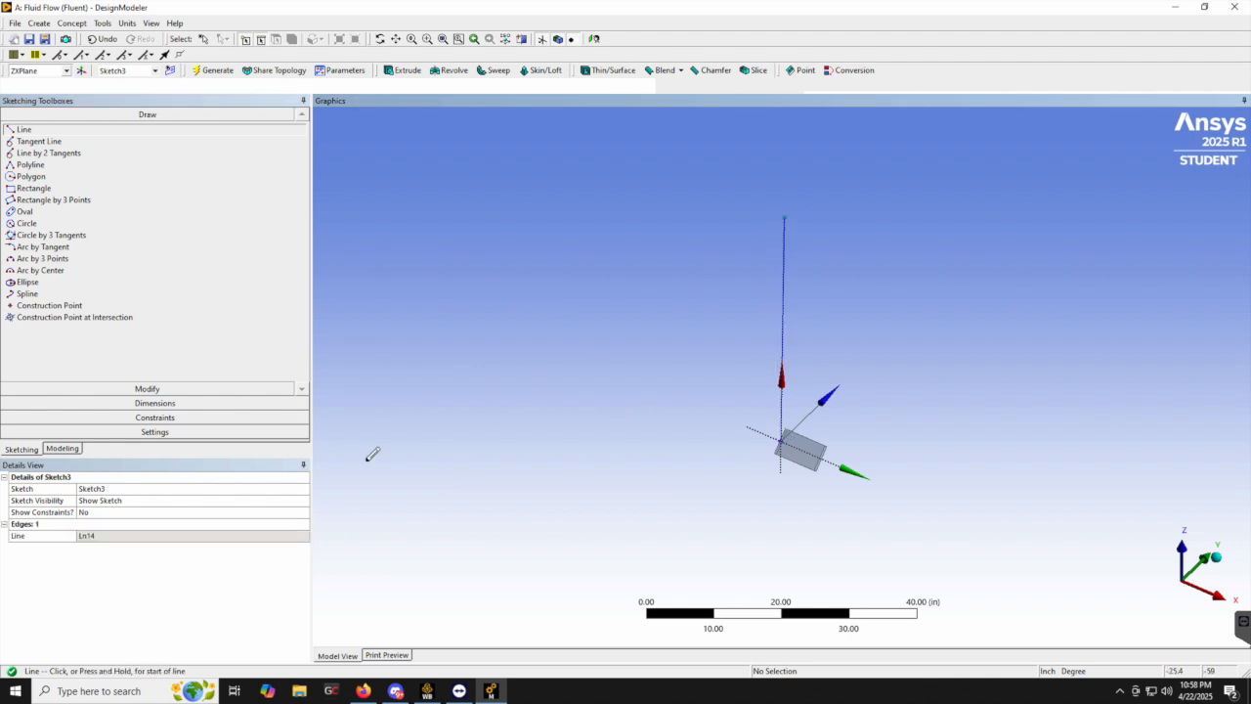
Dimension the vertical line's length, set it to 30 in, and generate the model
click(127, 403)
click(38, 195)
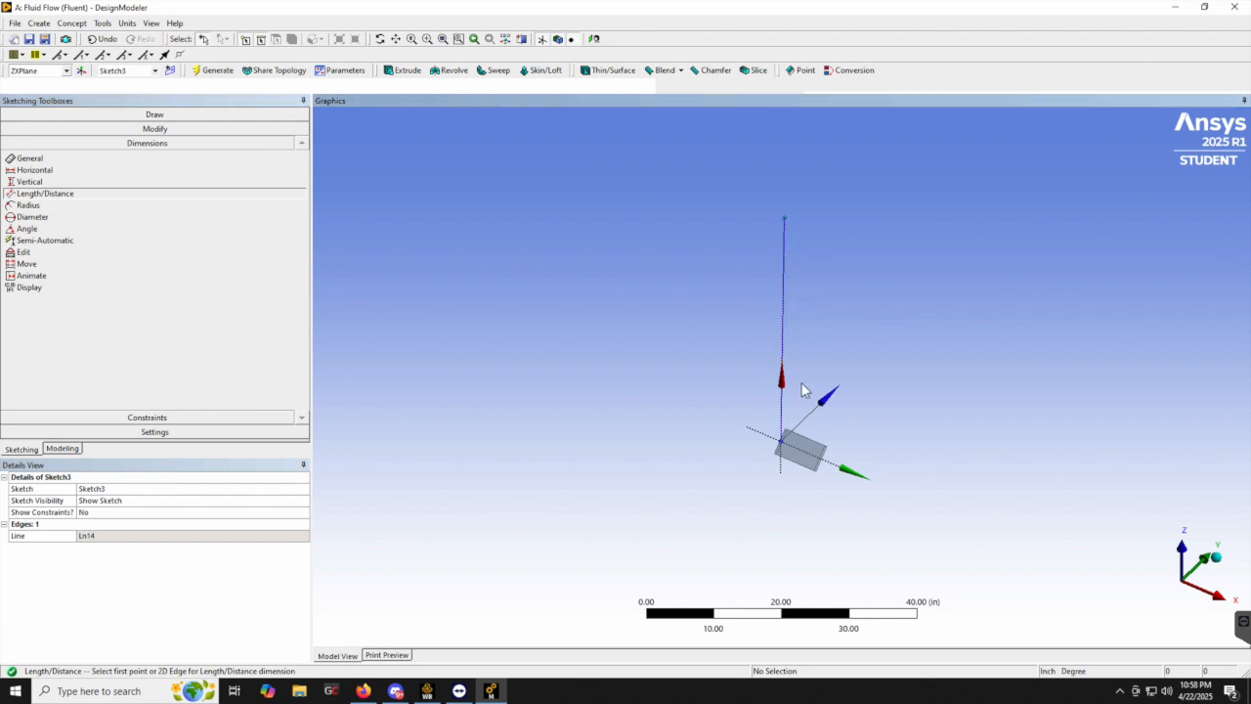
click(784, 218)
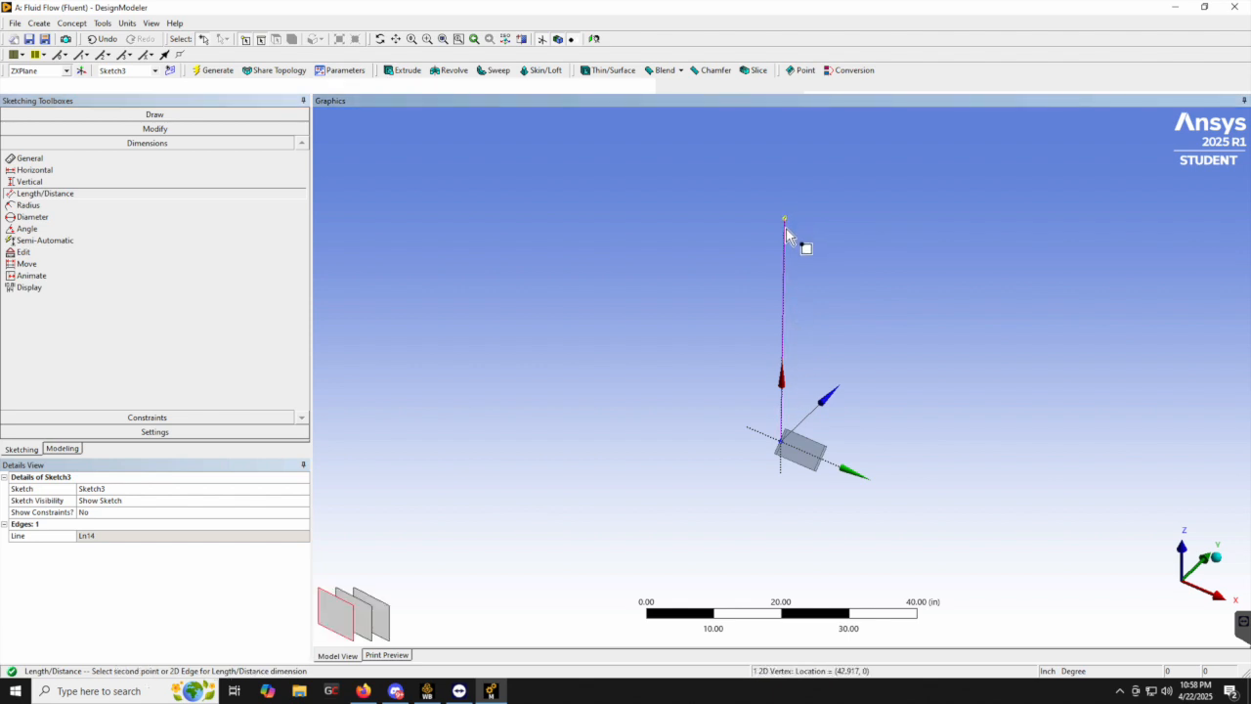
click(785, 449)
click(719, 337)
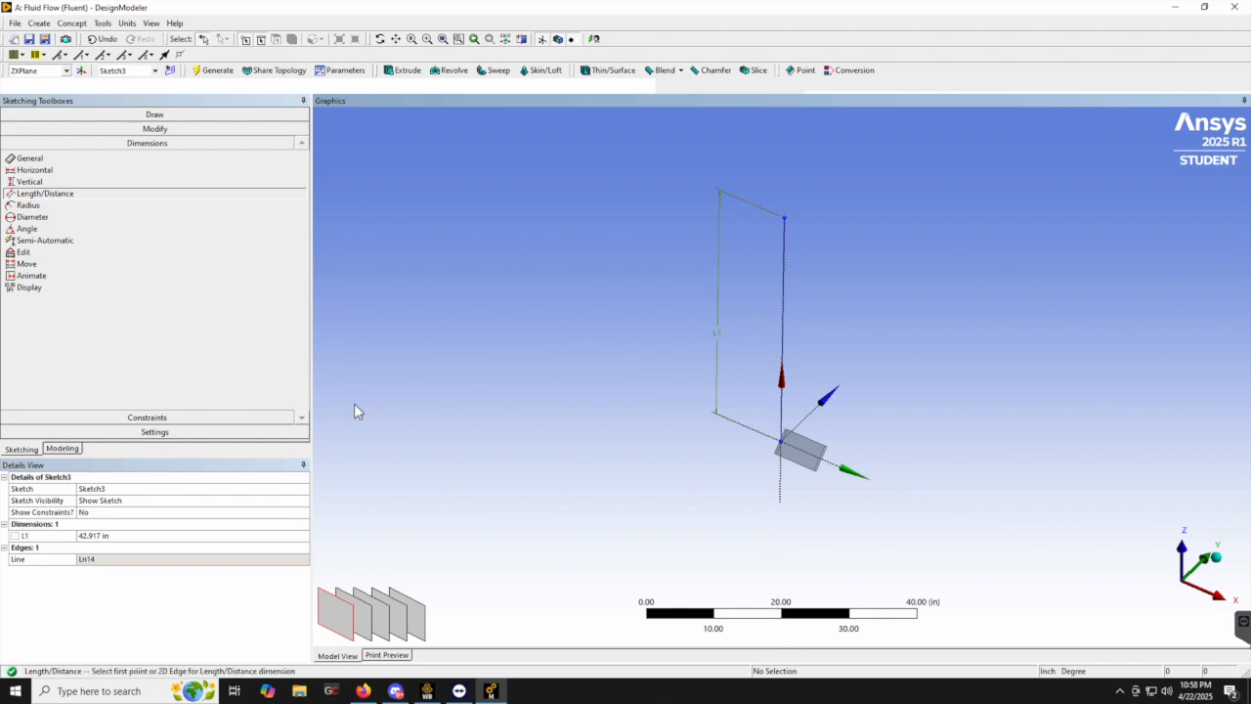
click(103, 535)
text(30)
key(Return)
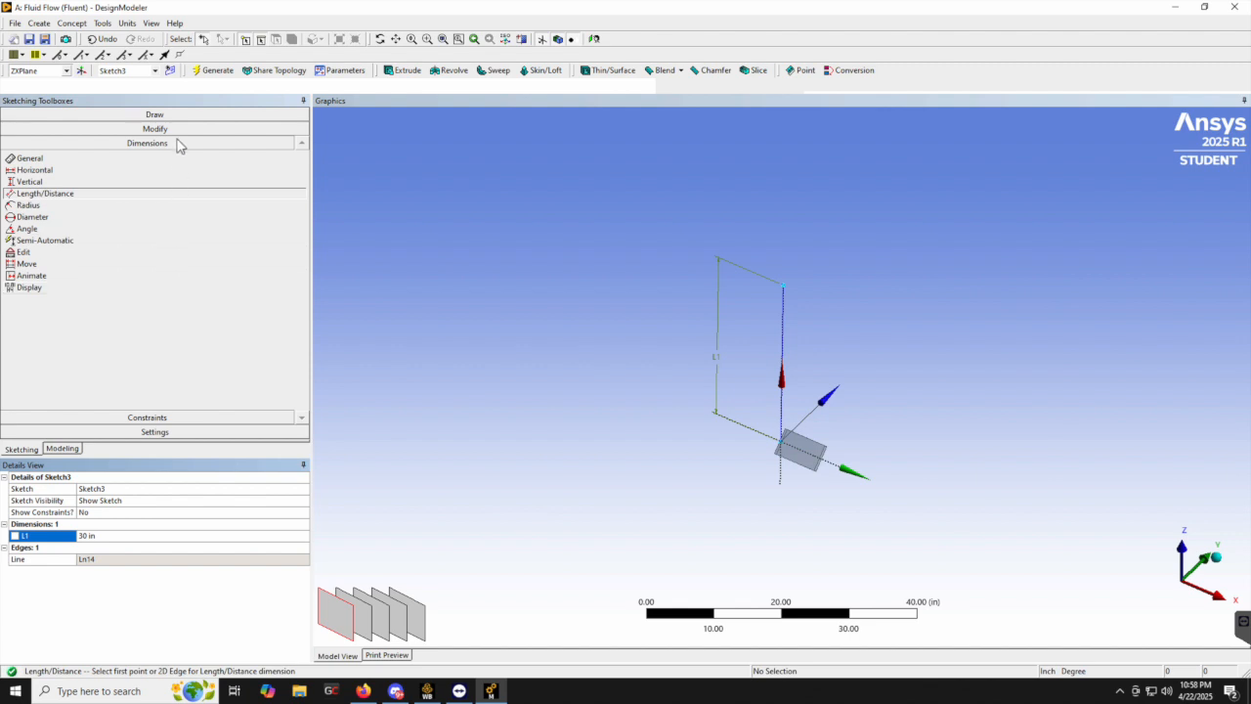
click(198, 73)
Create a pattern of the rectangular blade body and set the pattern type to Circular
click(39, 22)
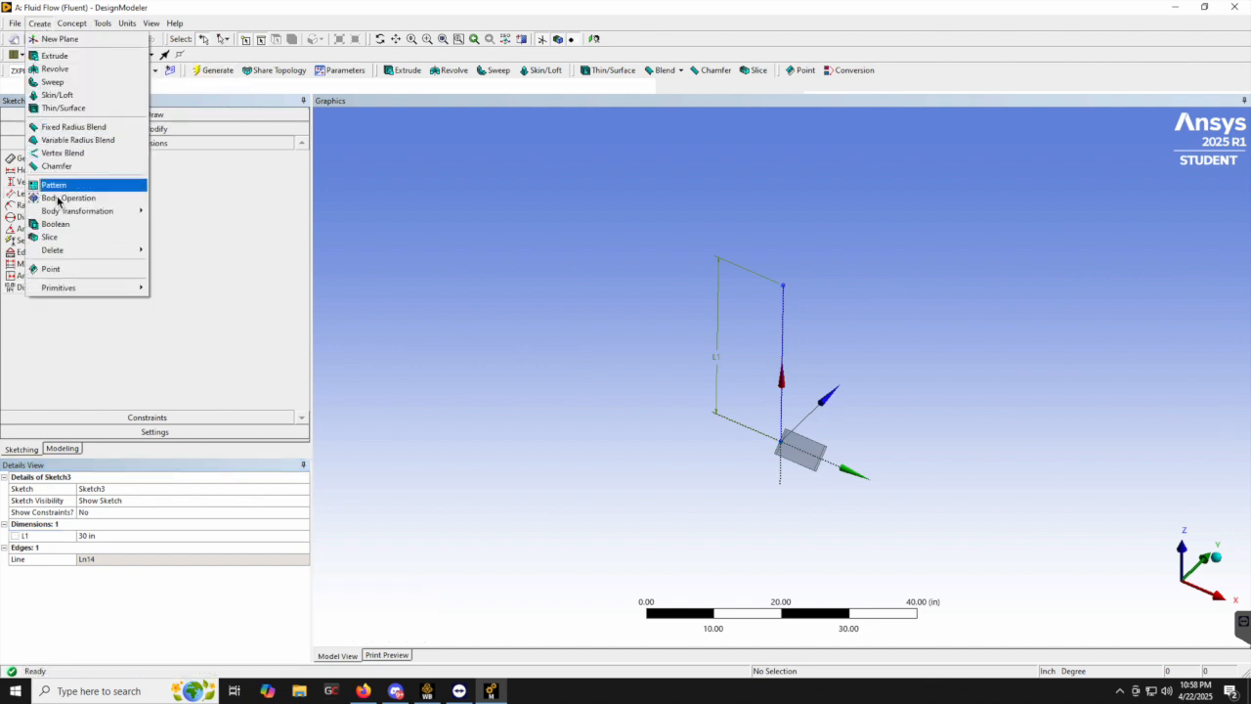
click(51, 185)
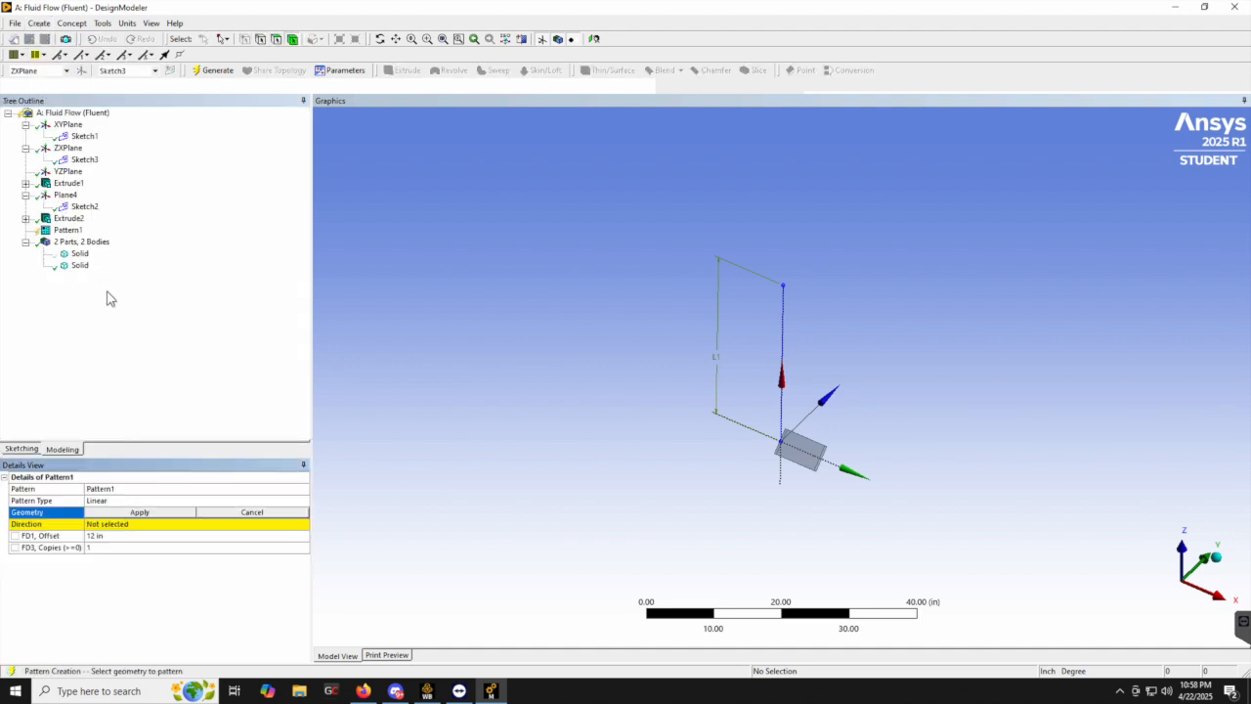
click(79, 265)
click(126, 515)
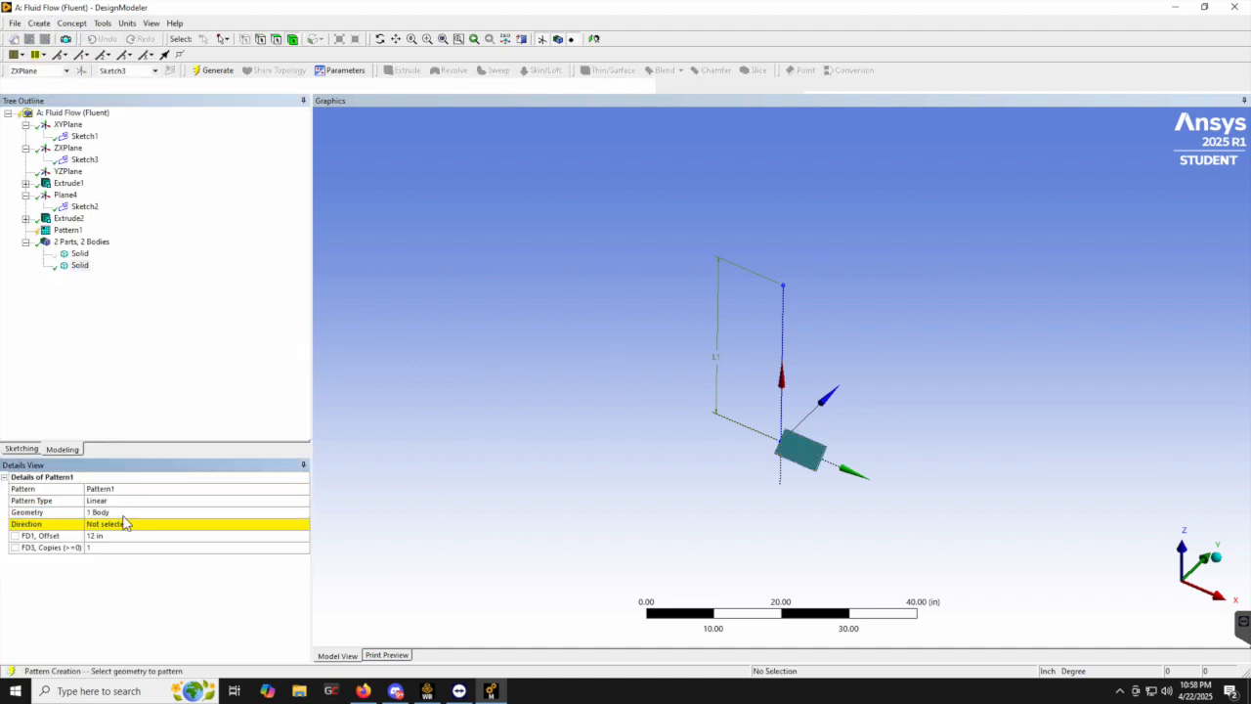
click(123, 524)
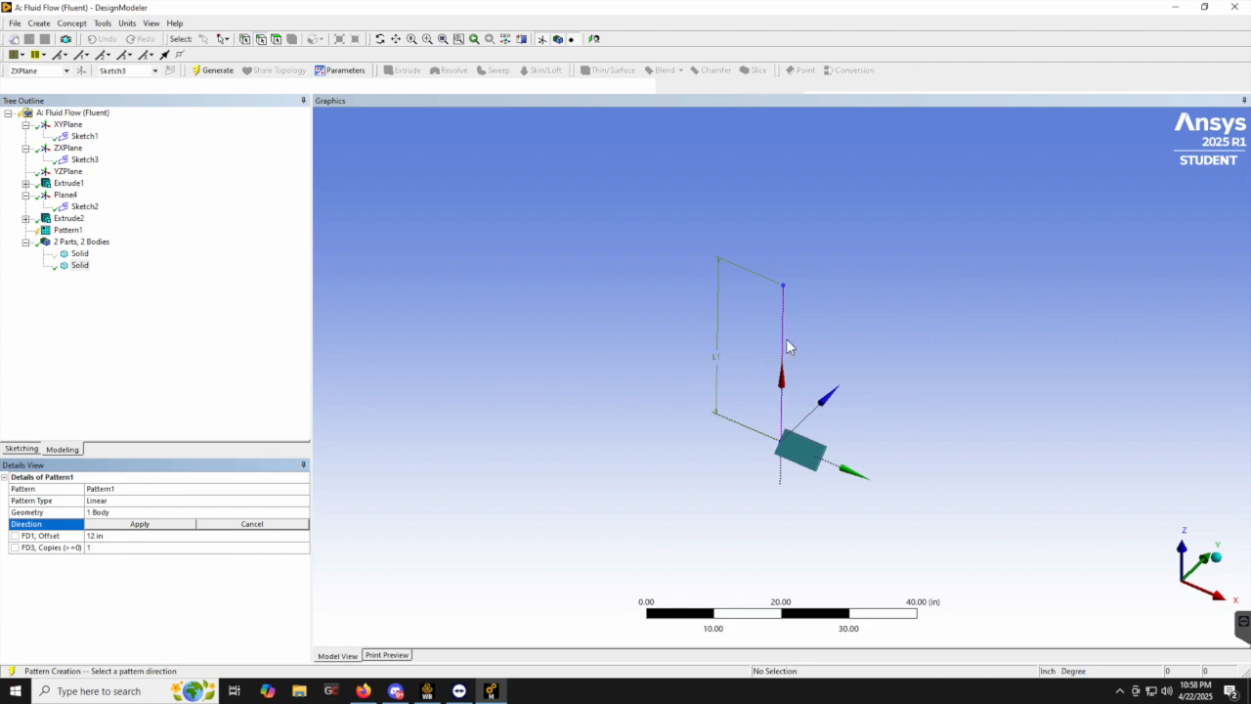
click(264, 501)
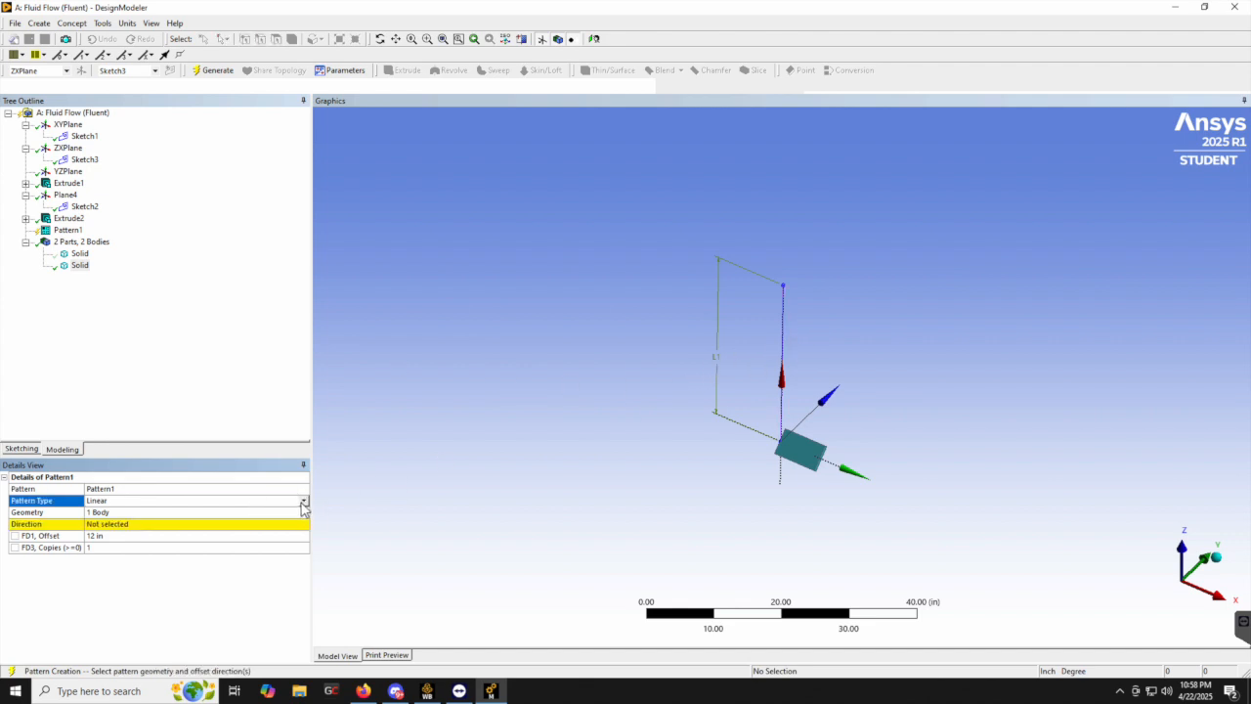
click(303, 500)
click(274, 524)
Use the vertical sketch line as the pattern axis, set 3 evenly spaced copies, and generate the blade pattern
click(259, 525)
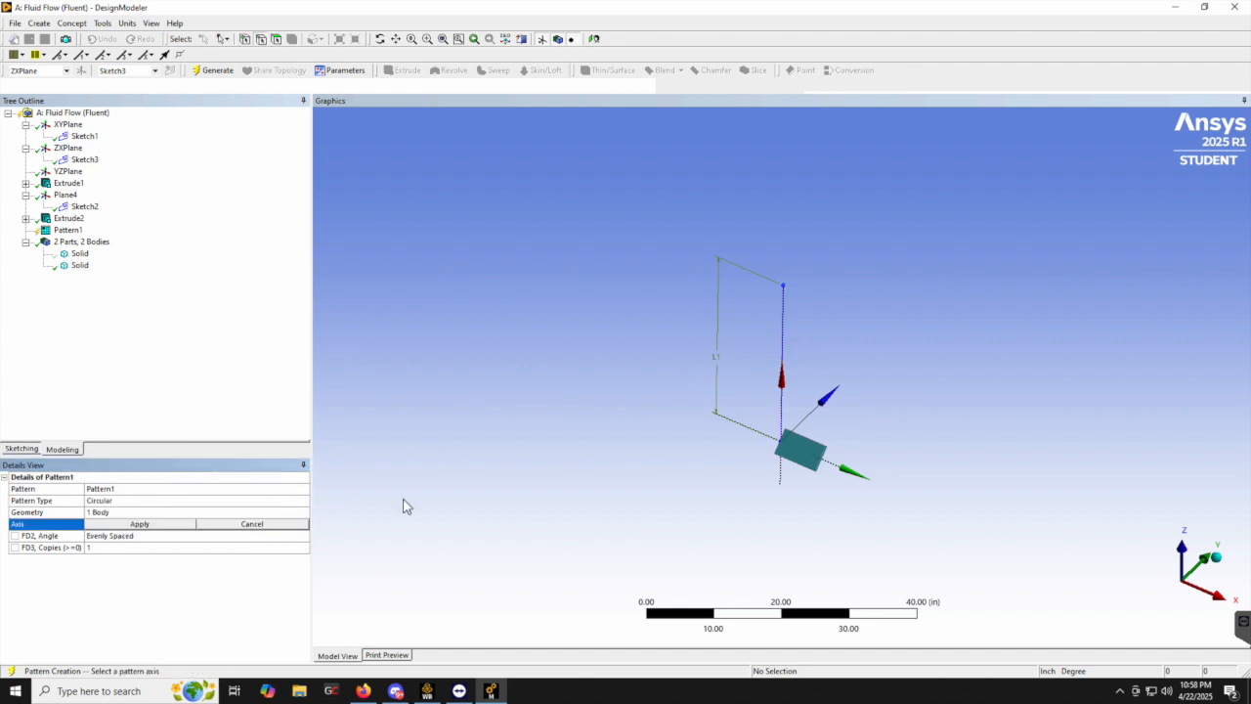
click(783, 374)
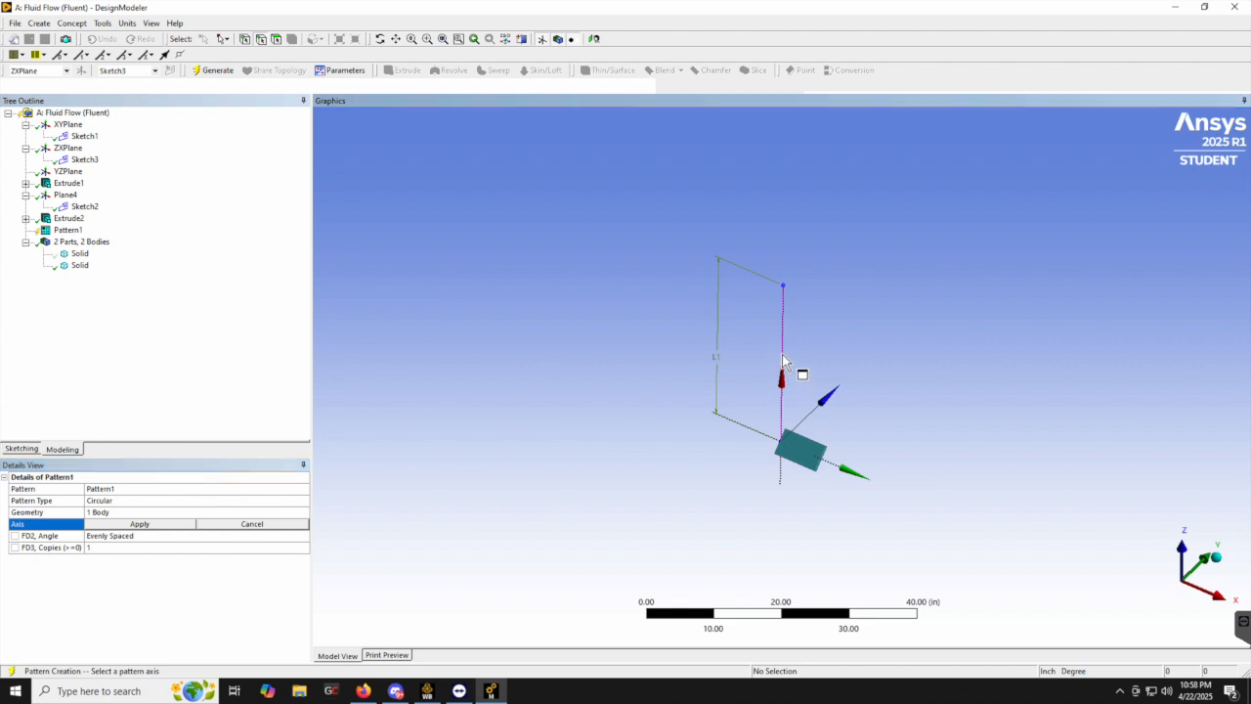
click(171, 527)
click(128, 547)
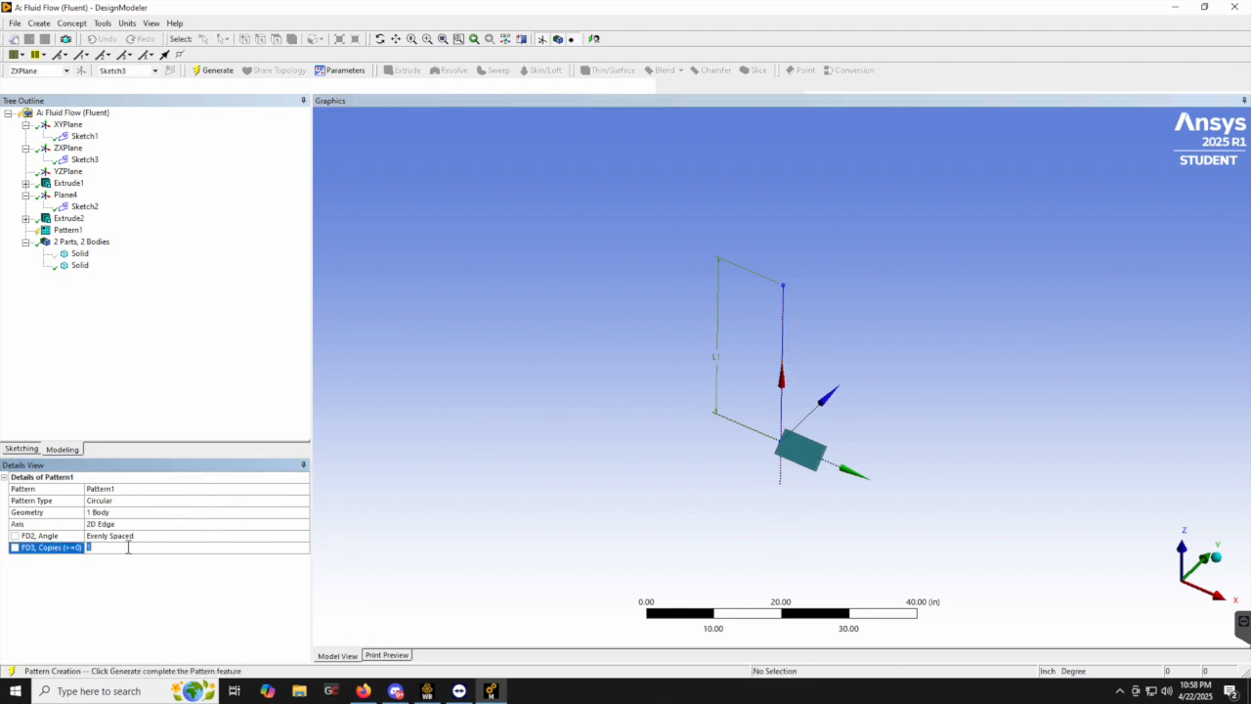
click(213, 69)
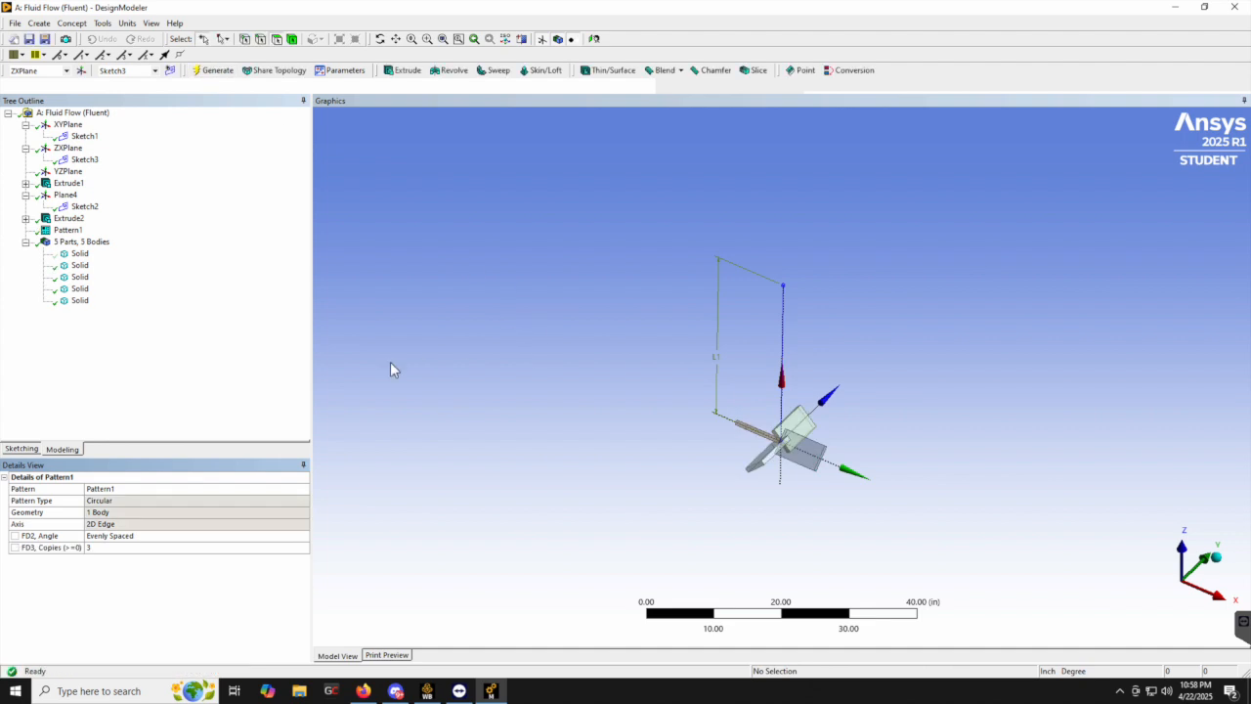
middle_drag(637, 426, 654, 457)
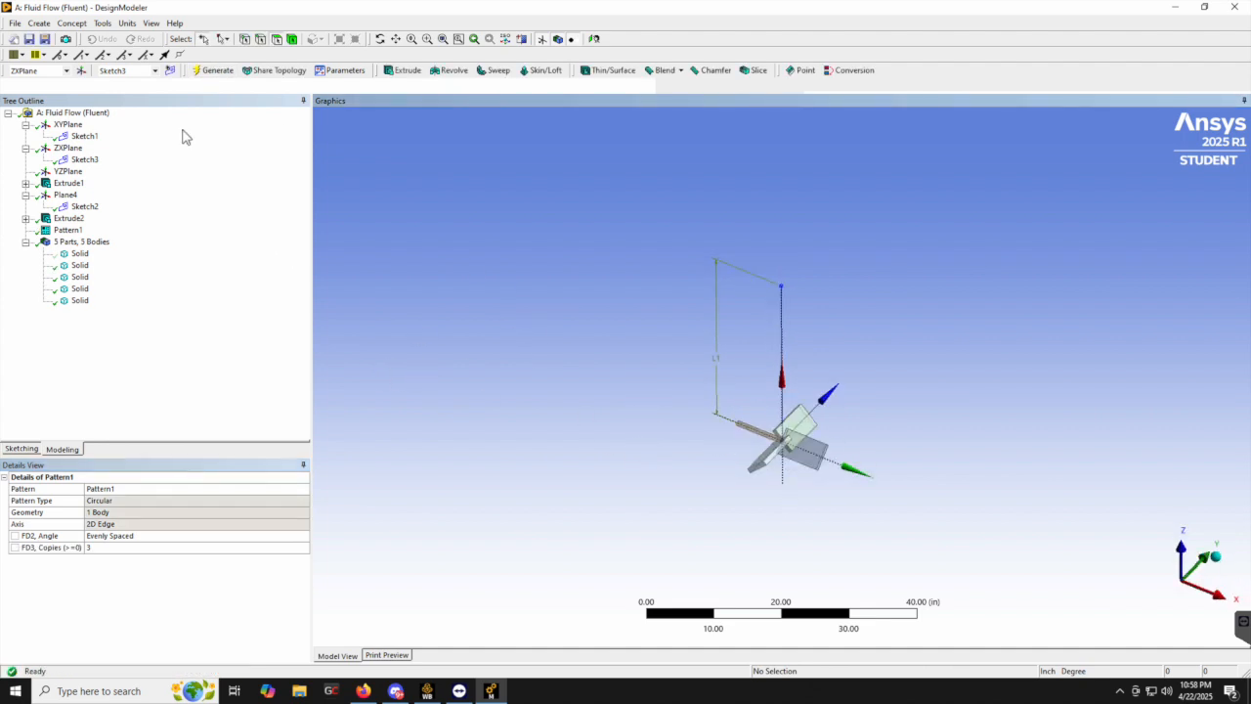
Create a sketch on the XY plane and draw a circle of about 3.14 in radius centred on the origin
click(65, 125)
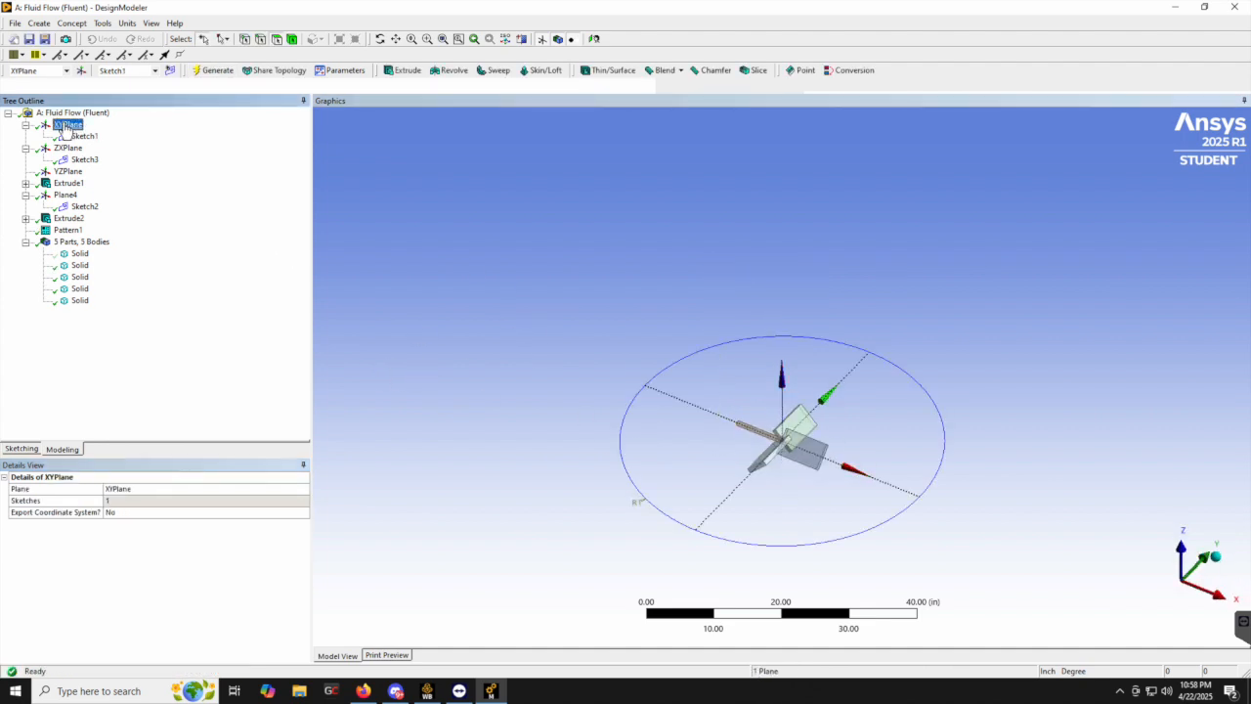
click(170, 70)
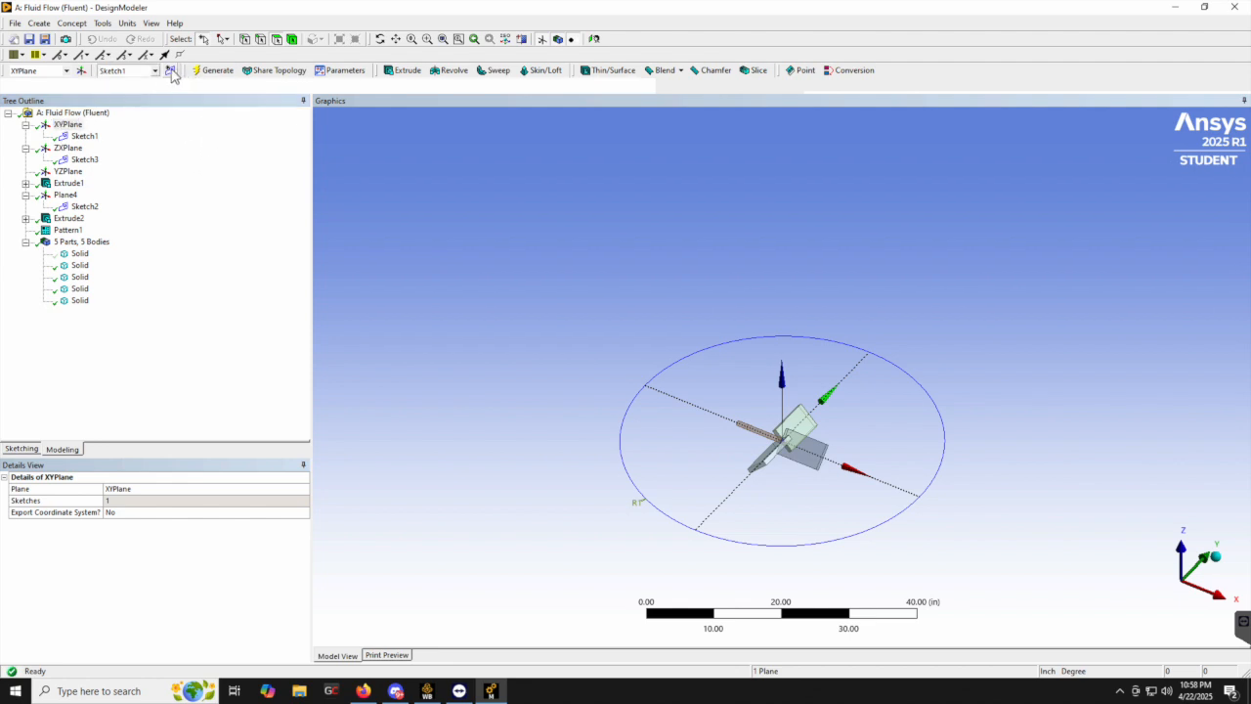
click(36, 449)
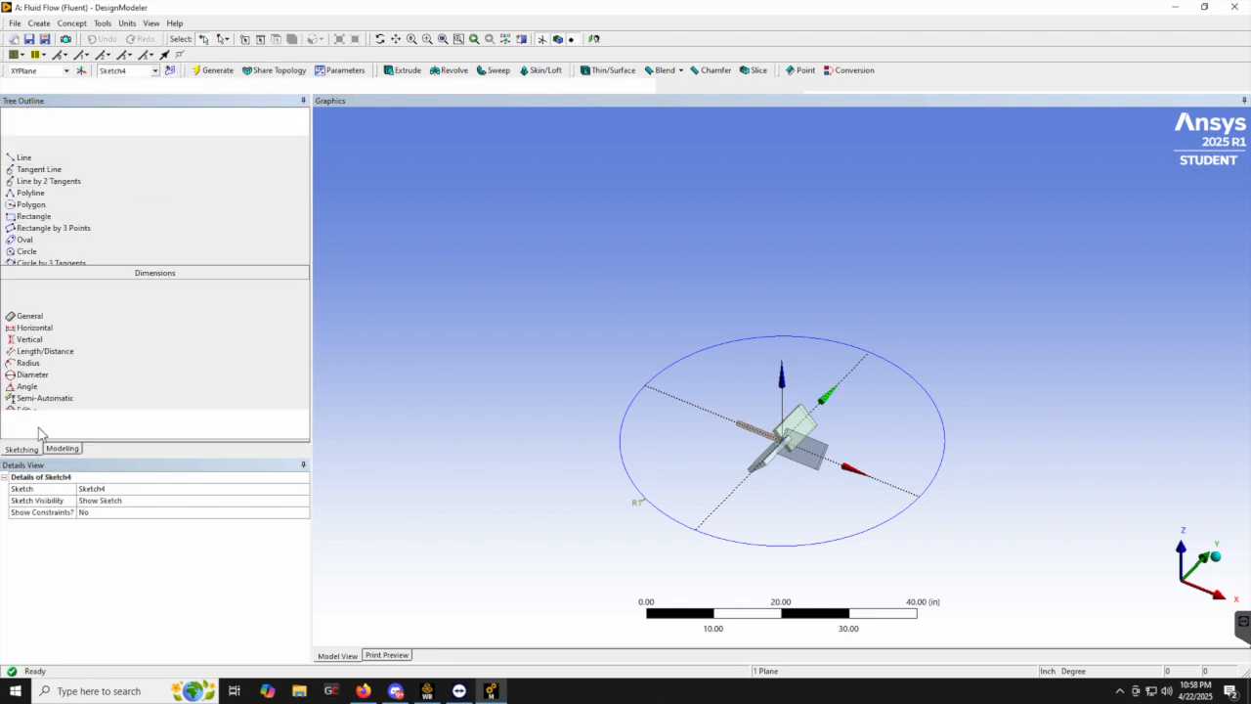
click(29, 223)
scroll(807, 464, up, 5)
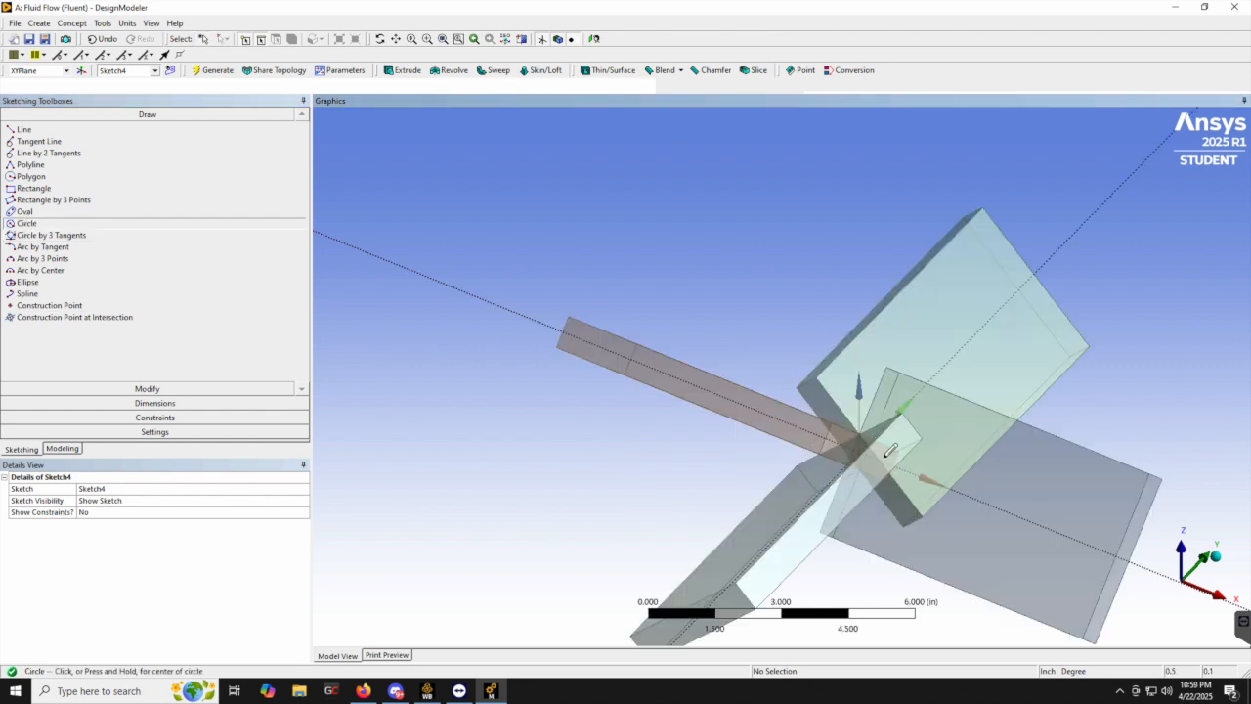
middle_drag(867, 451, 869, 393)
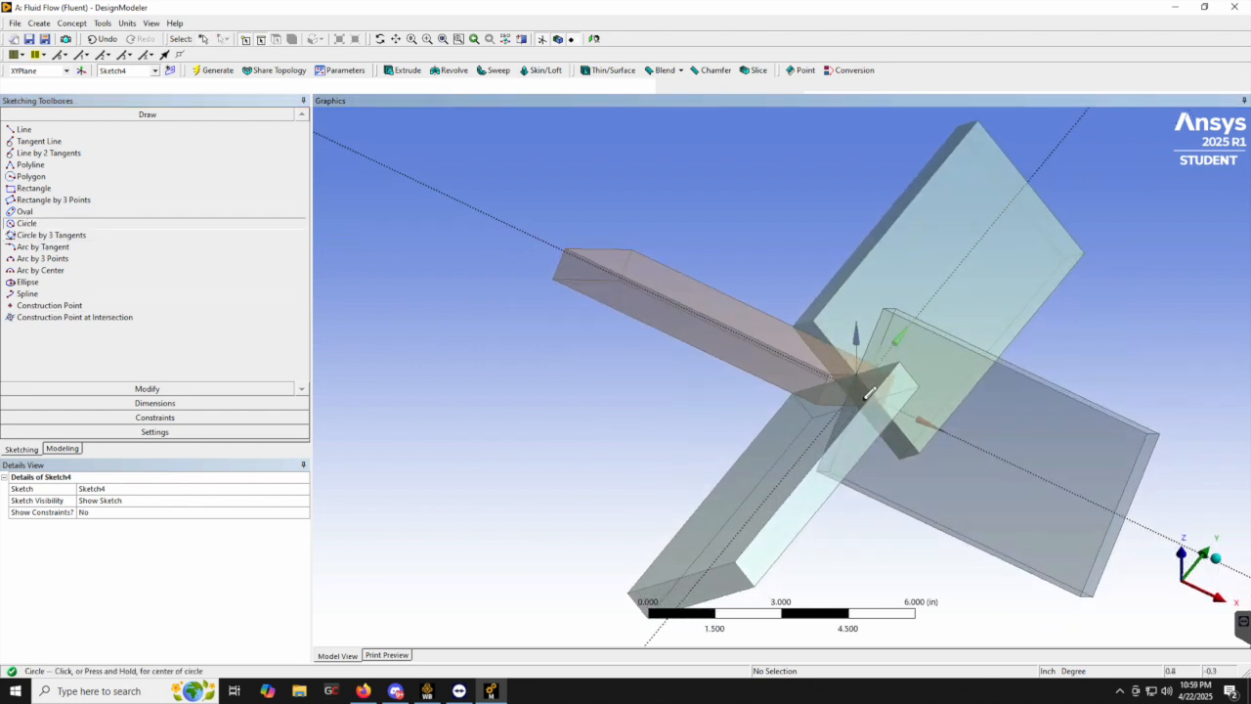
click(857, 388)
click(717, 390)
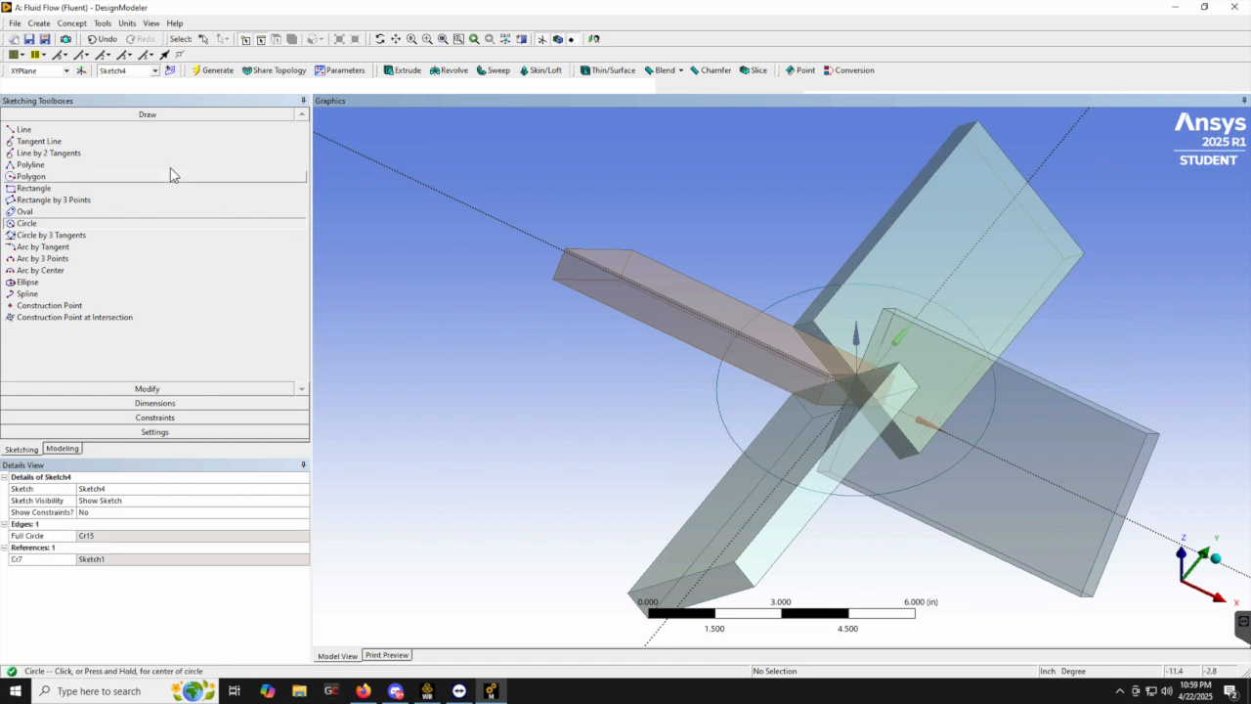
Dimension the circle's radius and set it to 2 in
click(155, 402)
click(27, 205)
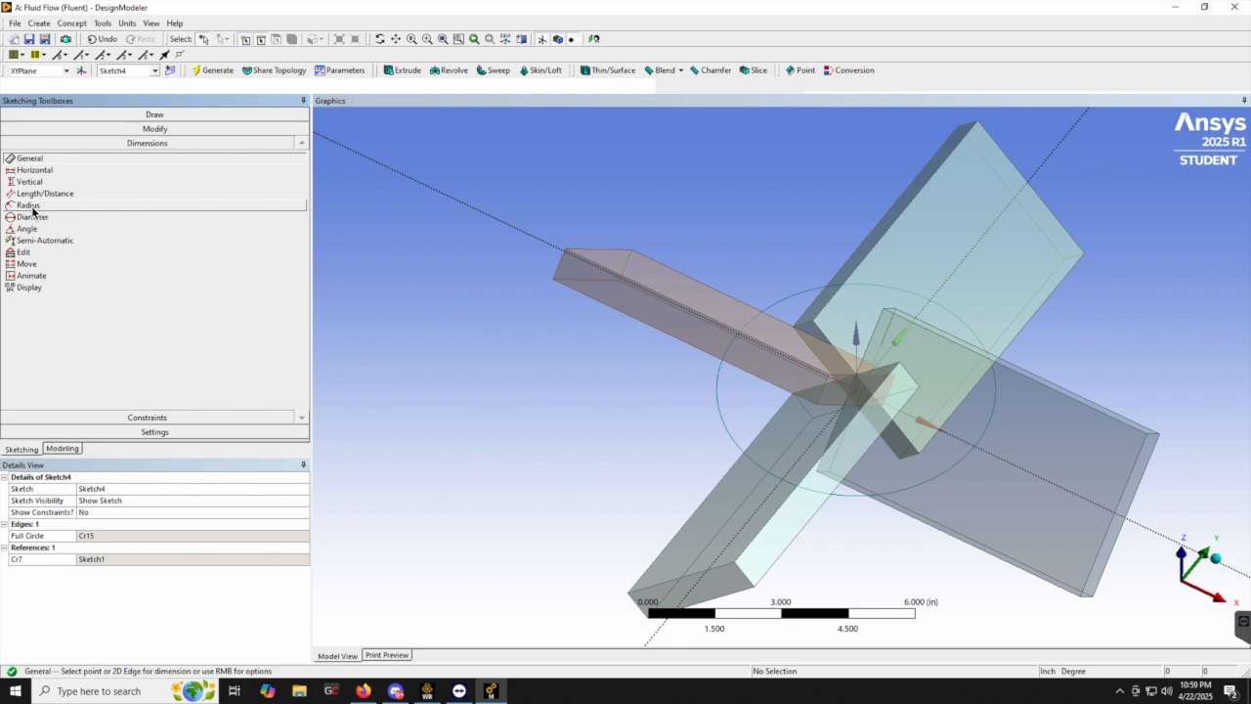
click(801, 301)
click(785, 238)
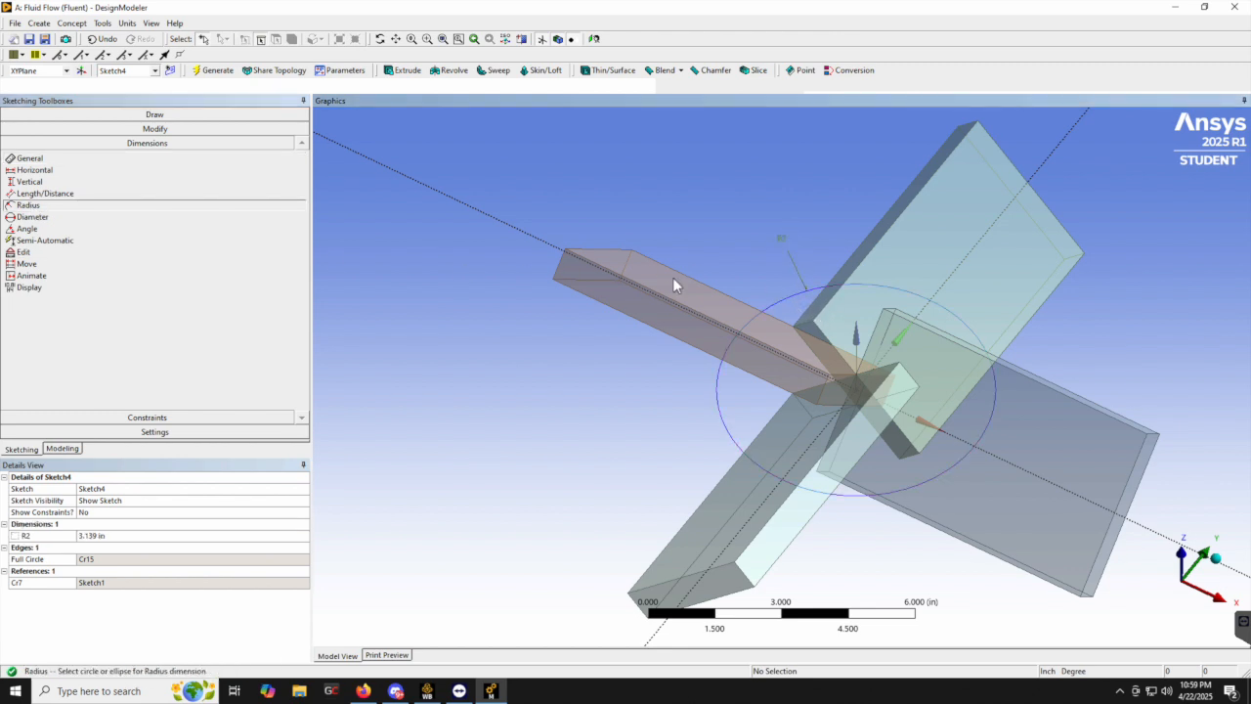
click(138, 535)
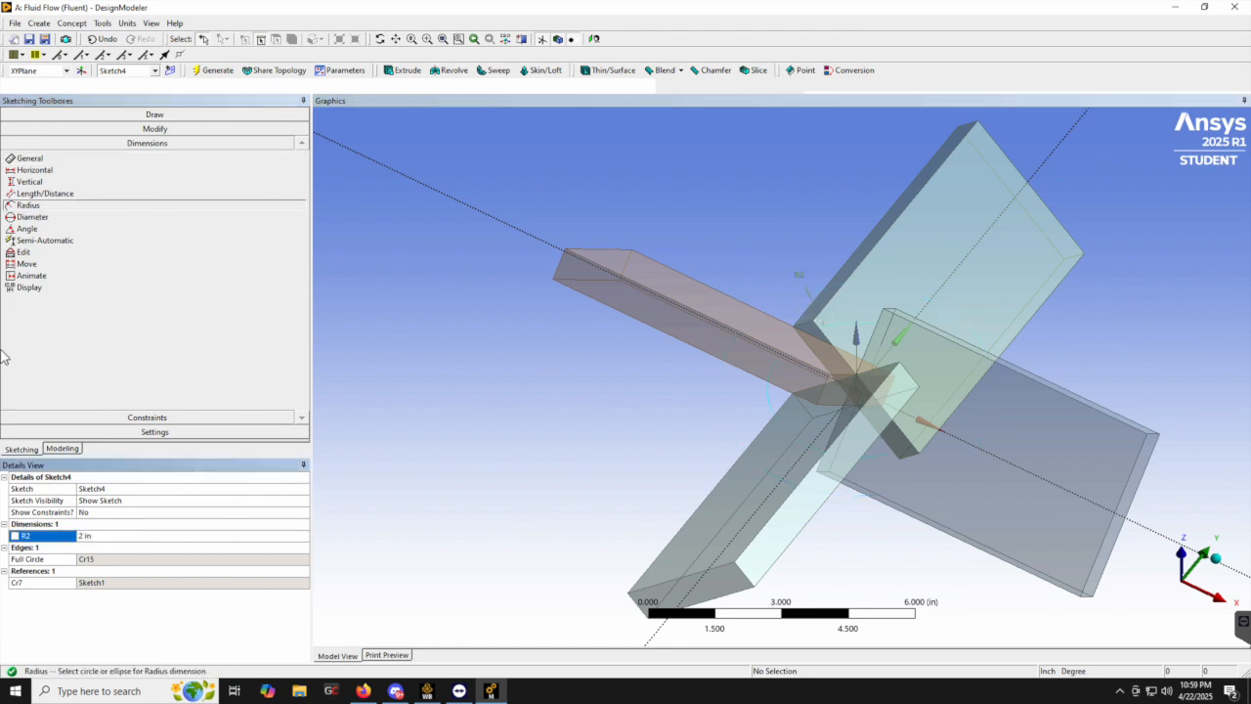
Start an extrusion of the circle sketch in direction Both - Asymmetric, with depths of 30 in and 2 in
click(39, 22)
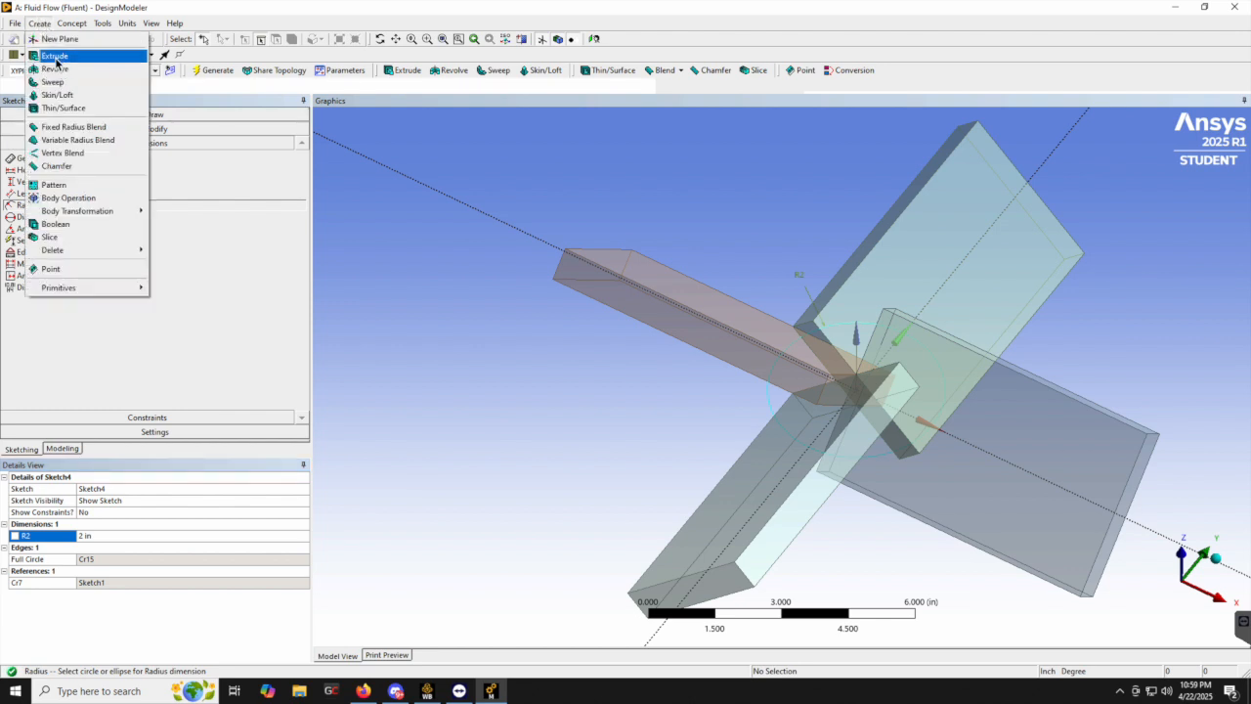
click(56, 56)
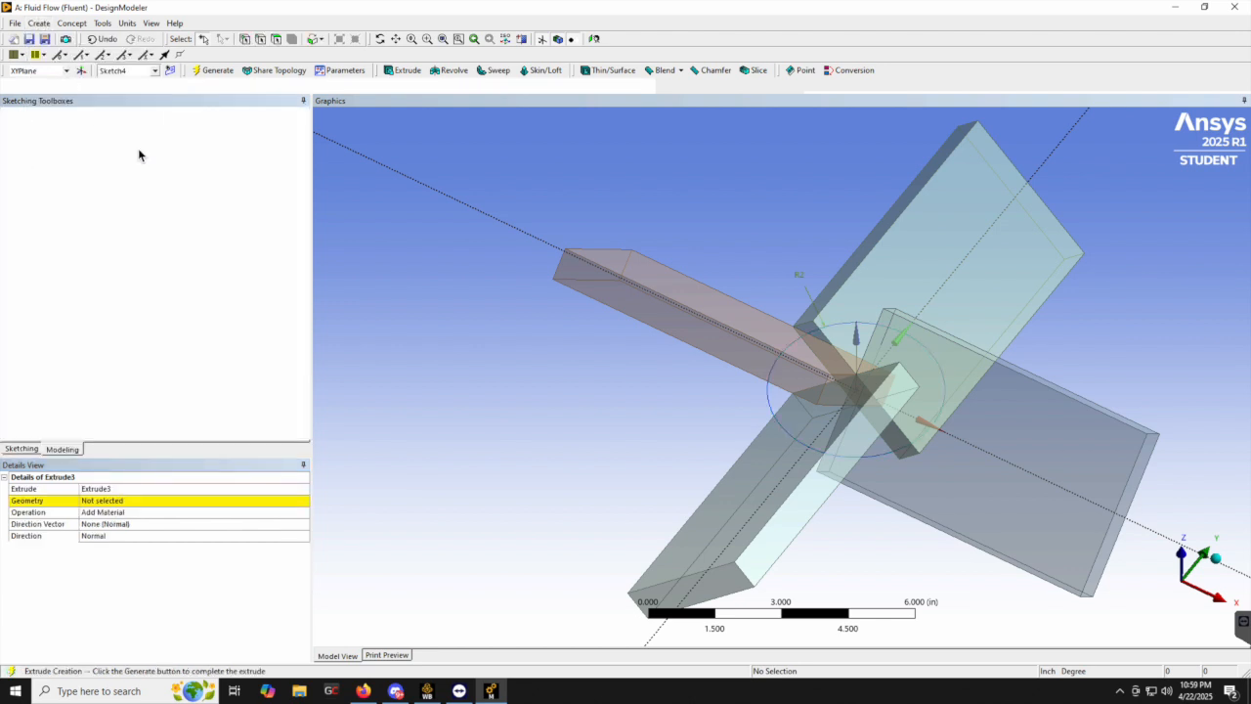
click(227, 537)
click(303, 536)
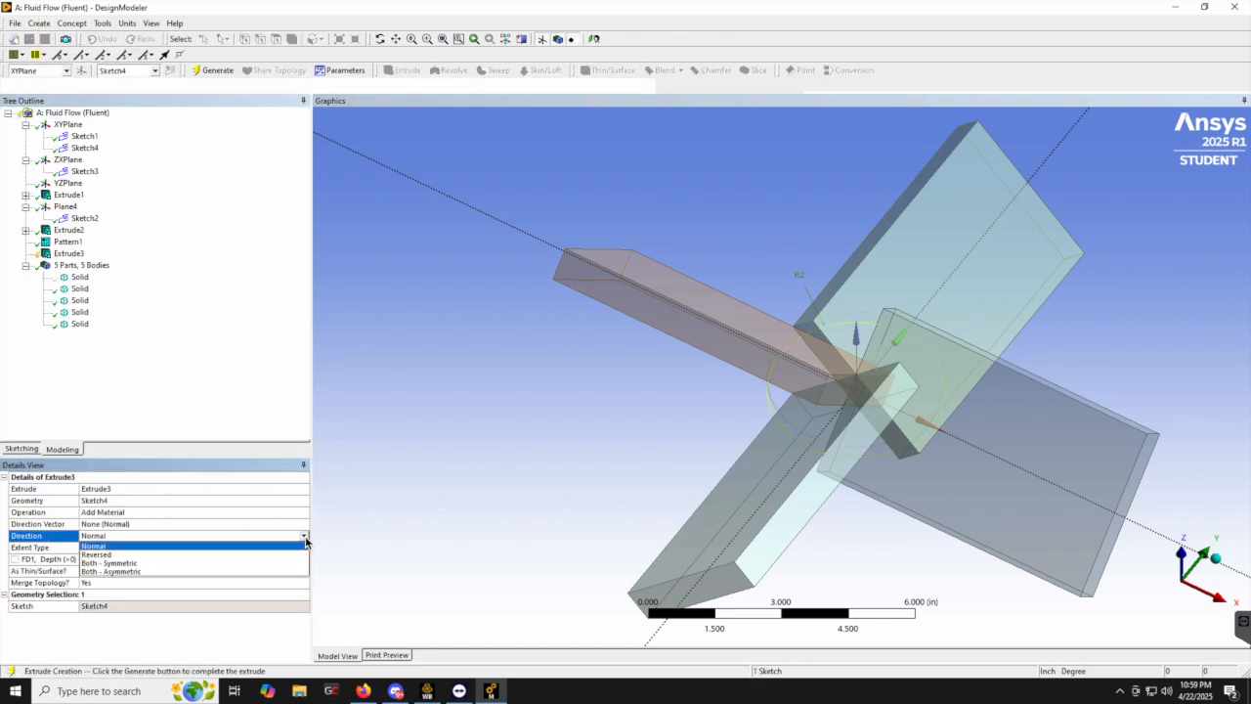
click(269, 571)
click(110, 558)
text(30)
key(Return)
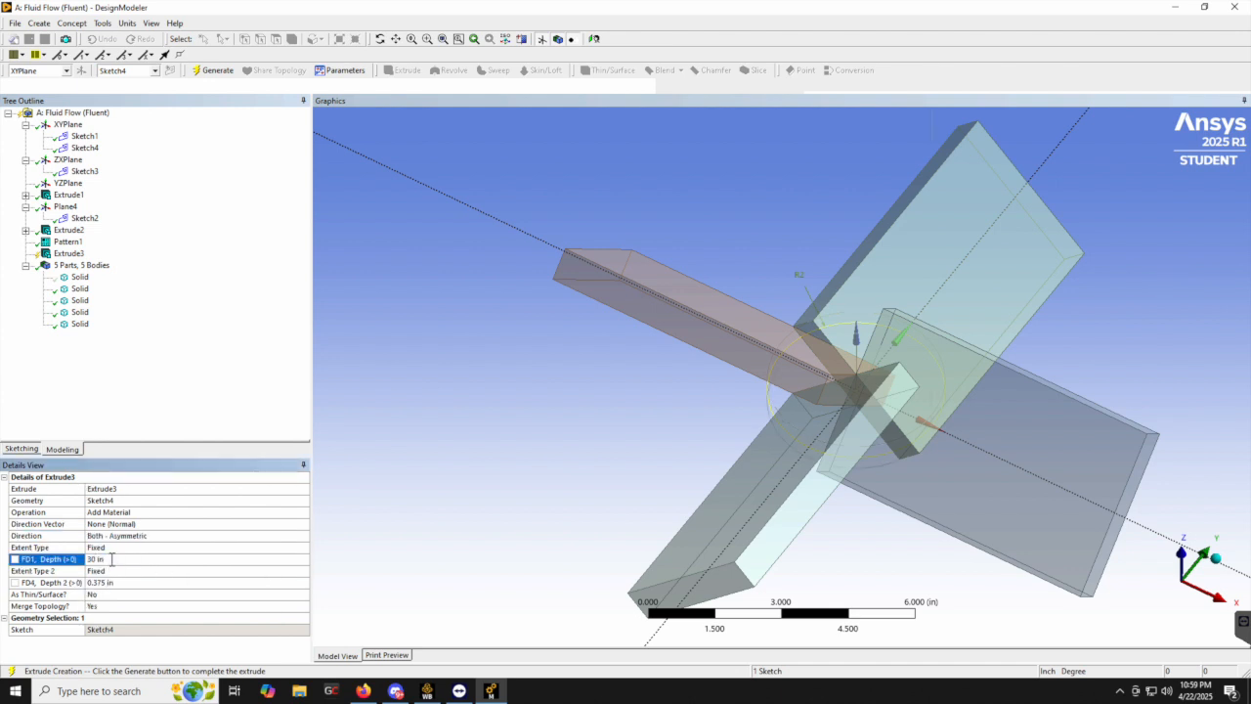
click(110, 582)
text(2)
middle_drag(427, 404, 469, 377)
middle_drag(646, 449, 507, 407)
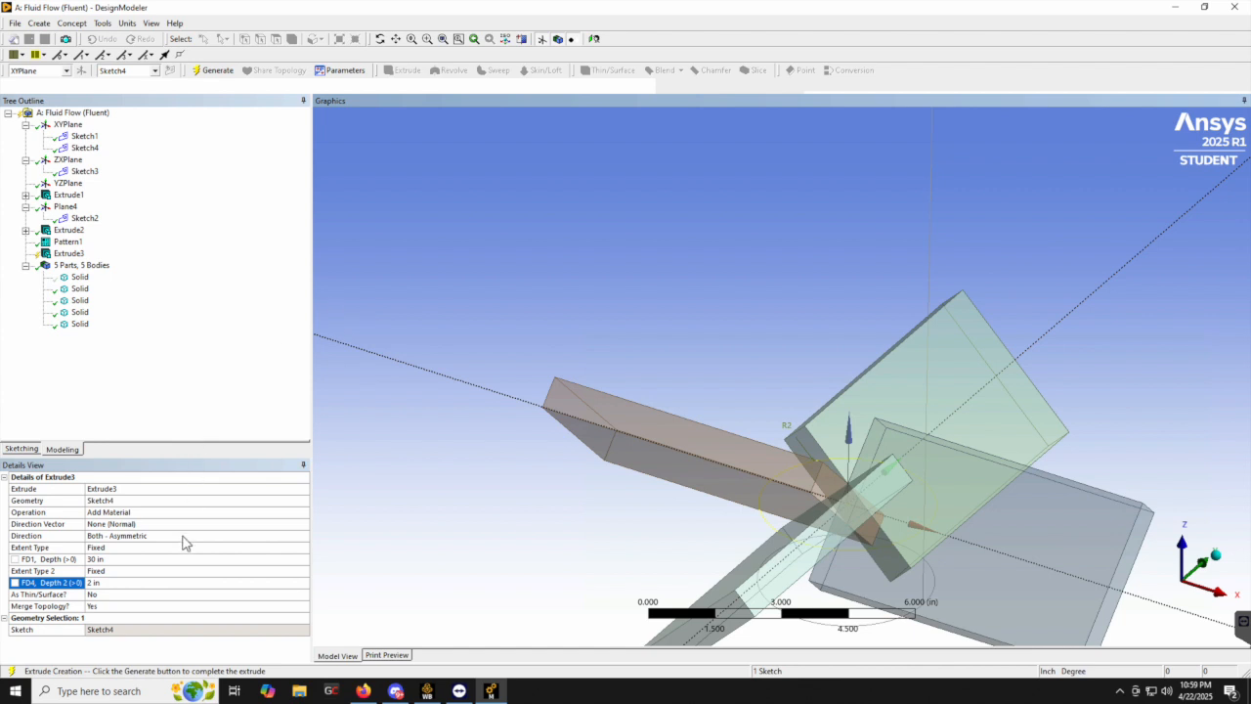
Set the extrusion's operation to Slice Material, limit the target to the large cylindrical body, and generate it
click(224, 512)
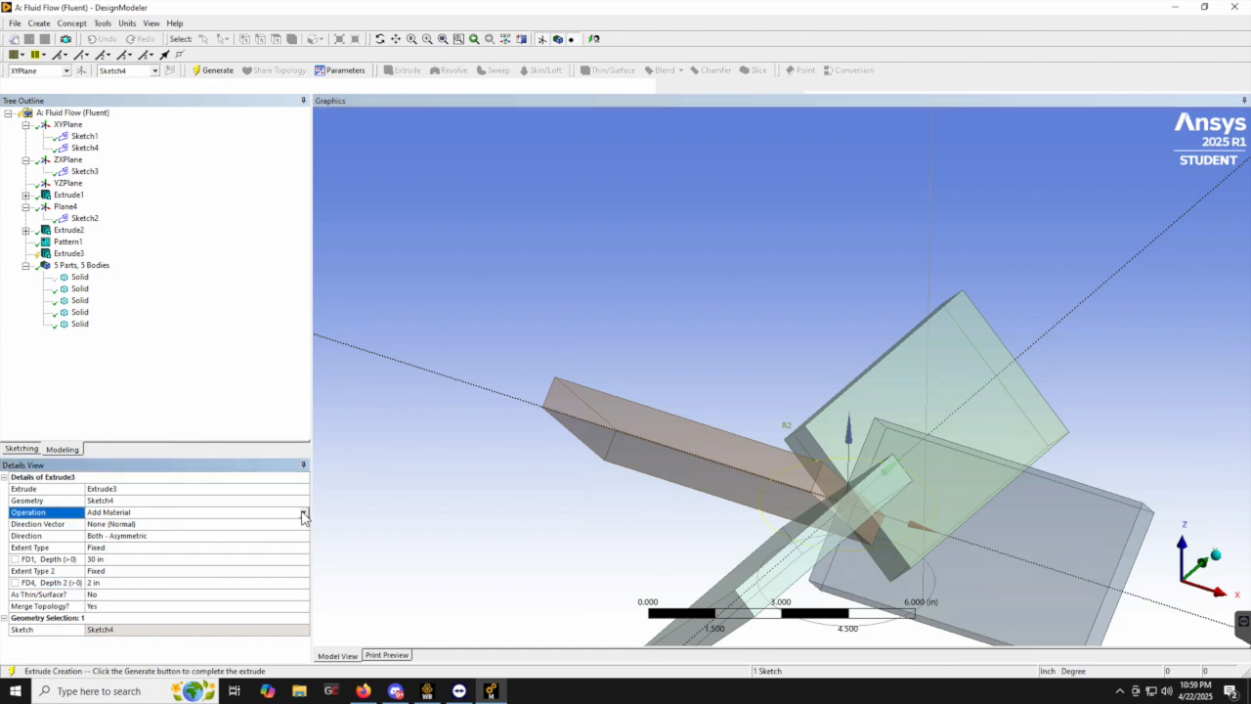
click(304, 514)
click(201, 539)
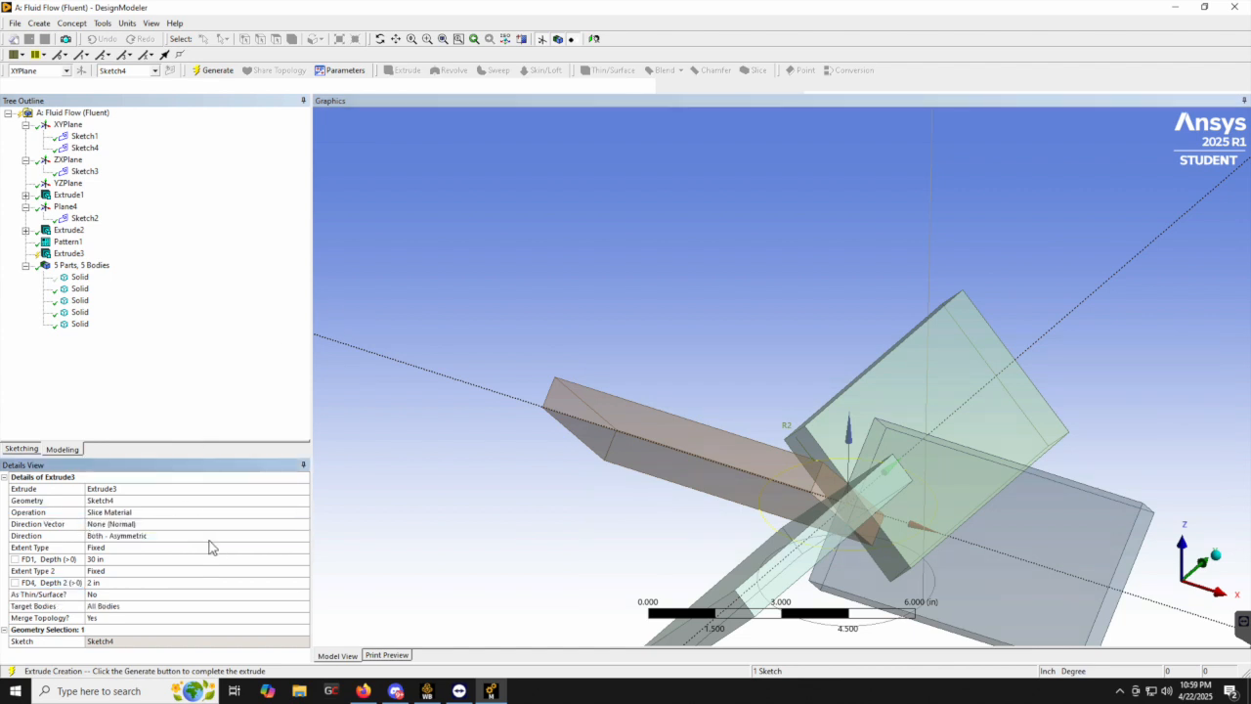
click(107, 608)
click(304, 607)
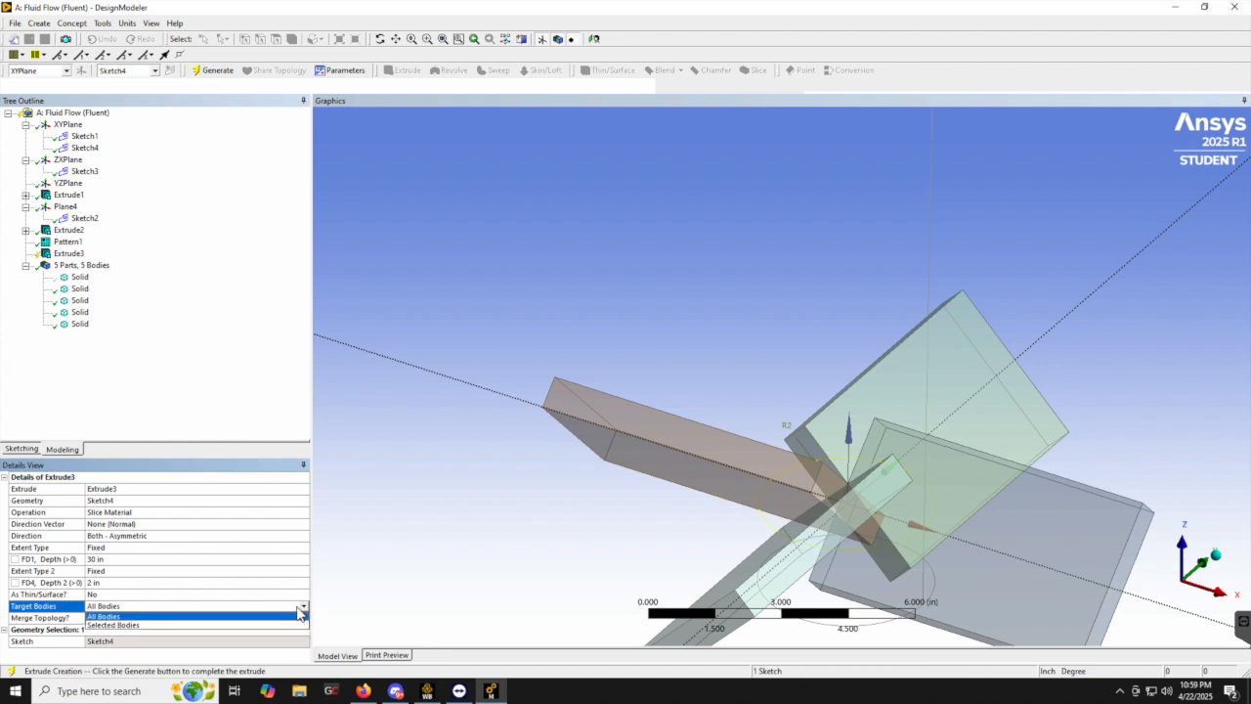
click(236, 628)
click(181, 620)
click(81, 277)
click(139, 617)
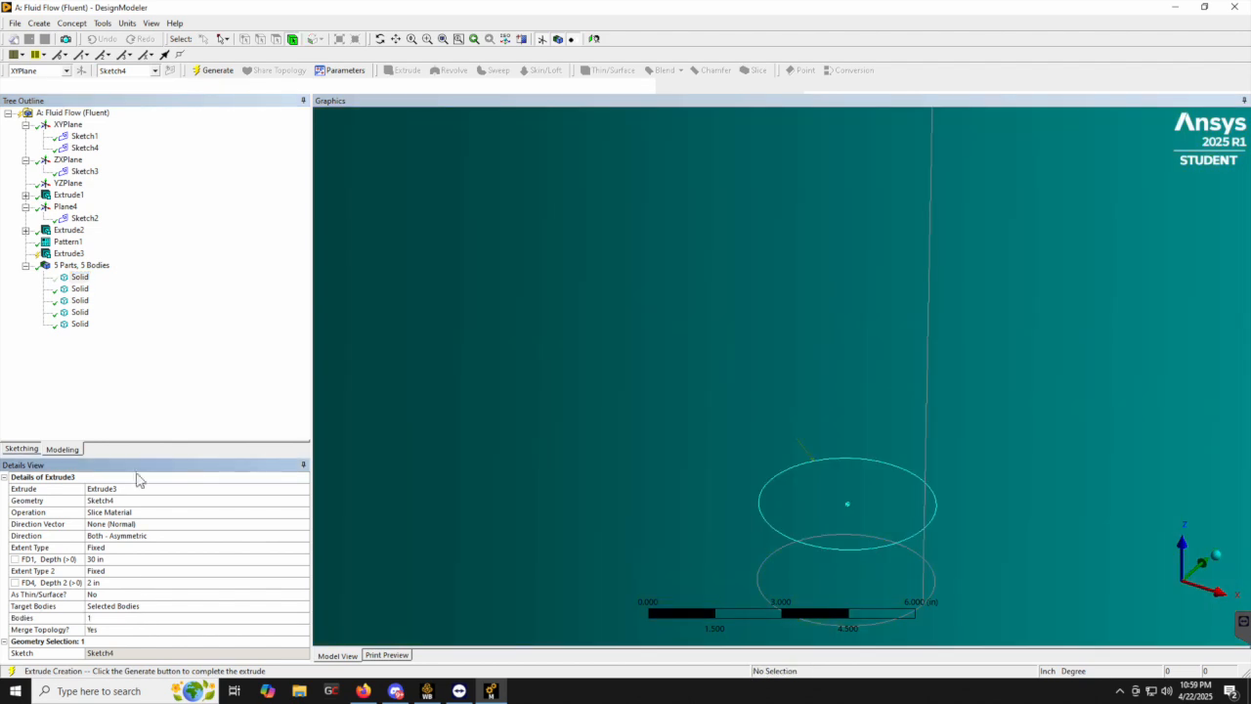
click(213, 69)
middle_drag(656, 279, 661, 308)
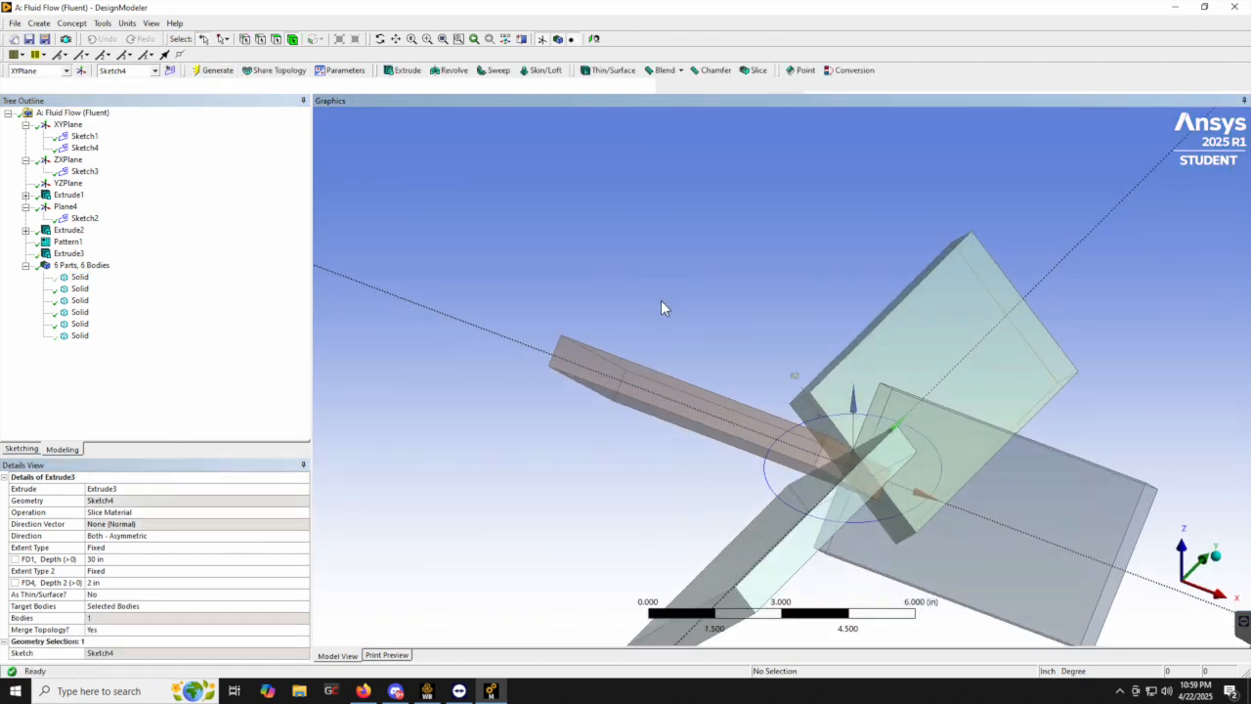
Show the hidden shaft body sliced from the large cylinder
right_click(78, 336)
click(94, 358)
middle_drag(687, 341, 652, 330)
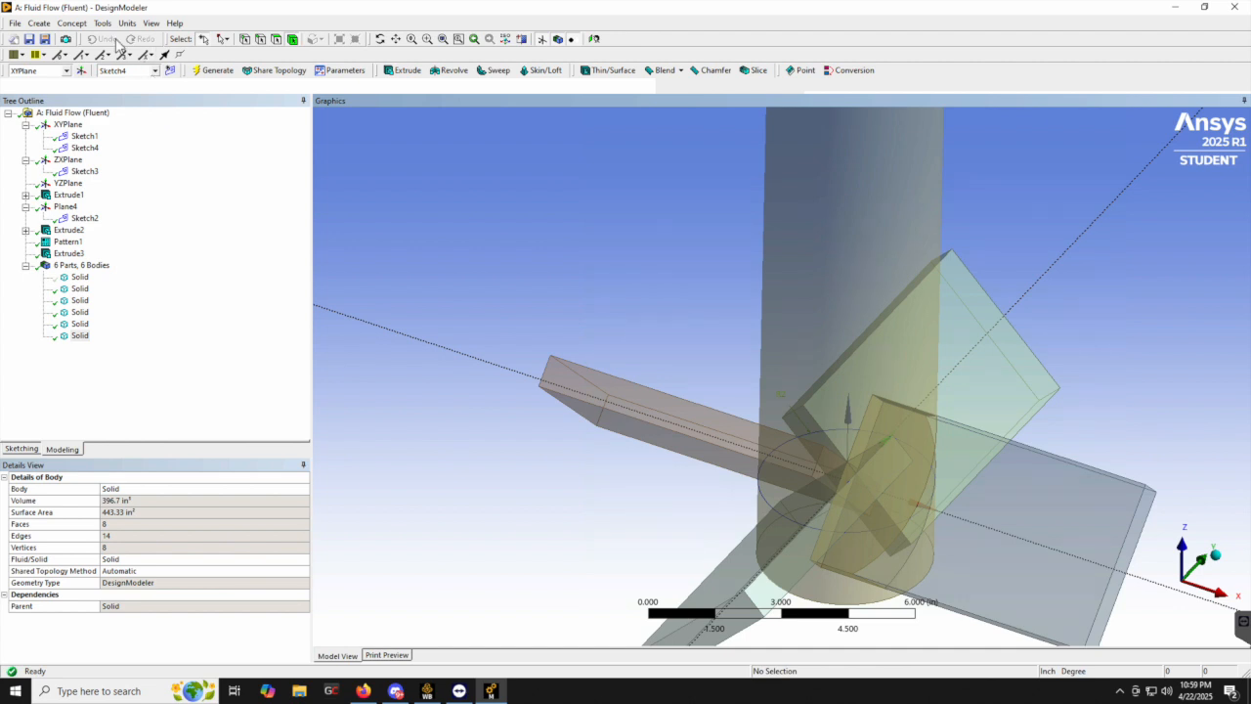
Create a Boolean with the Subtract operation and assign the large cylindrical body as its target body
click(41, 25)
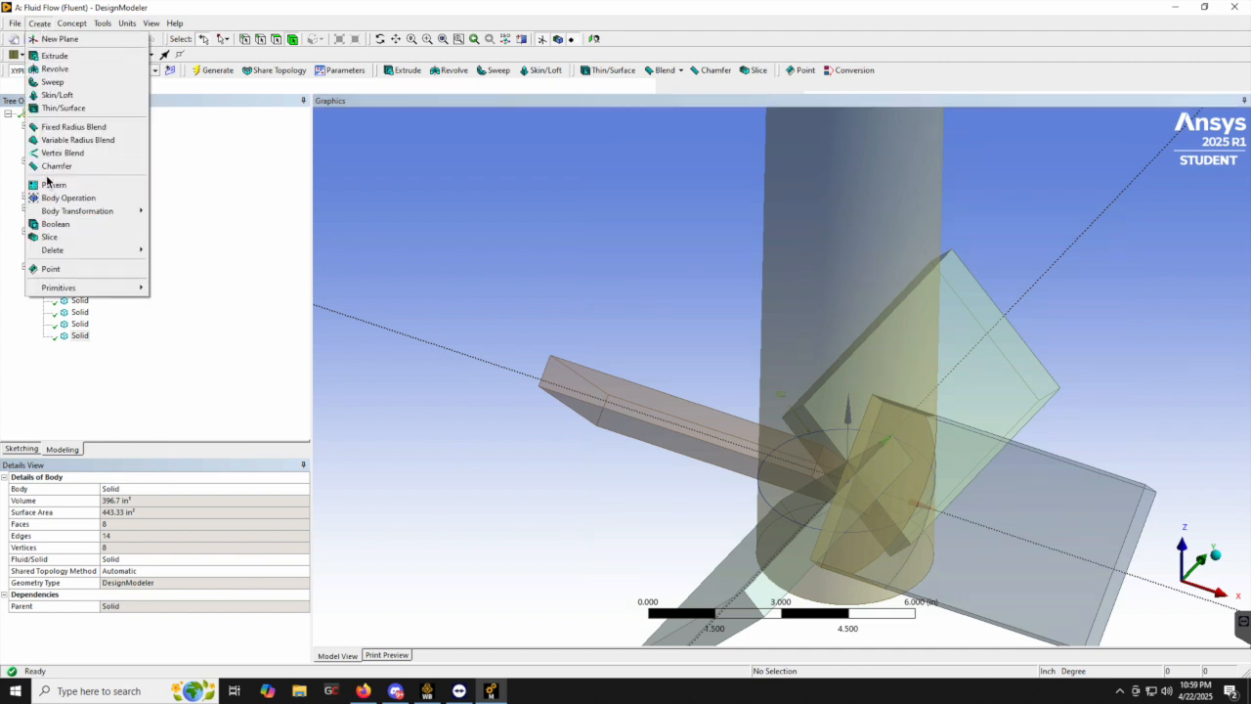
click(56, 226)
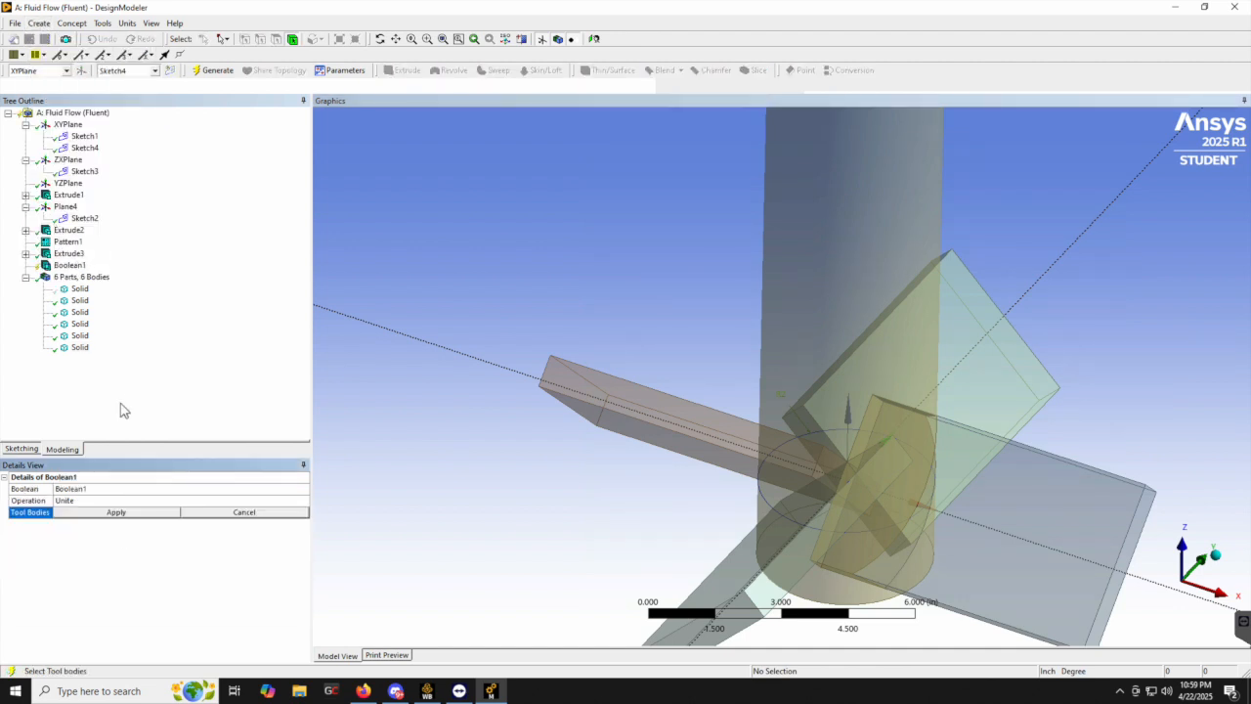
click(95, 500)
click(303, 501)
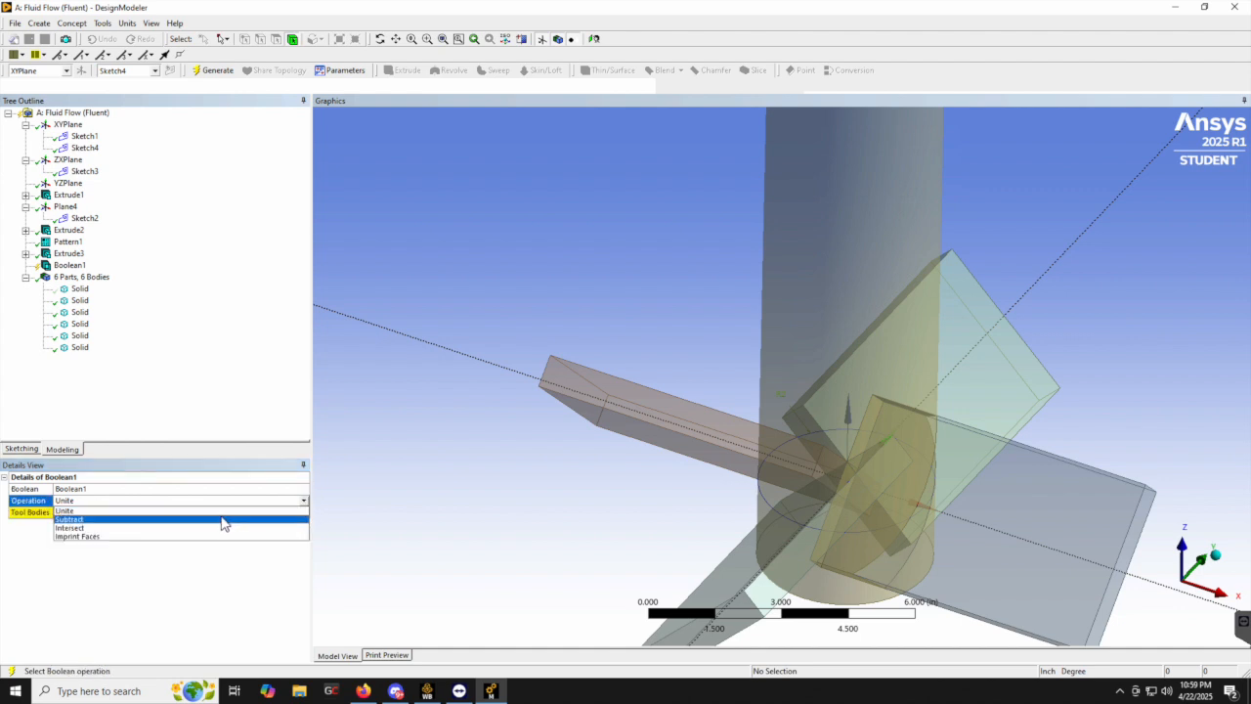
click(196, 522)
click(121, 512)
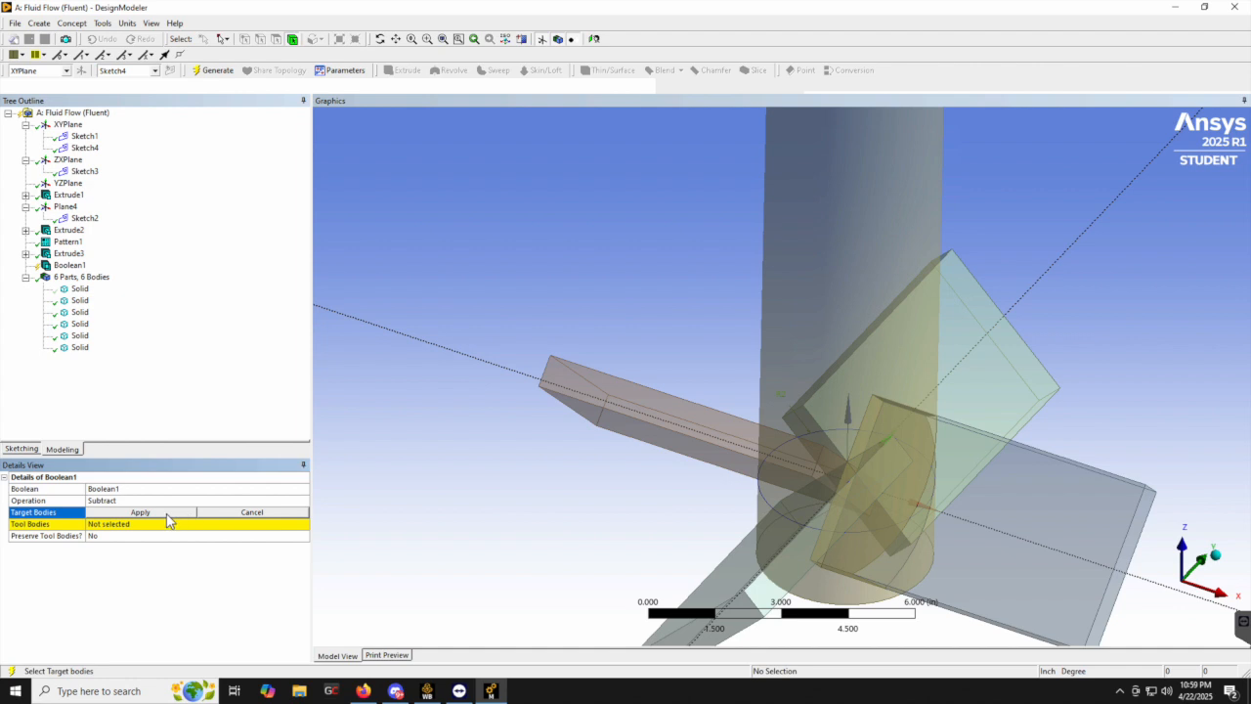
click(166, 513)
click(84, 291)
click(150, 513)
click(147, 514)
click(145, 524)
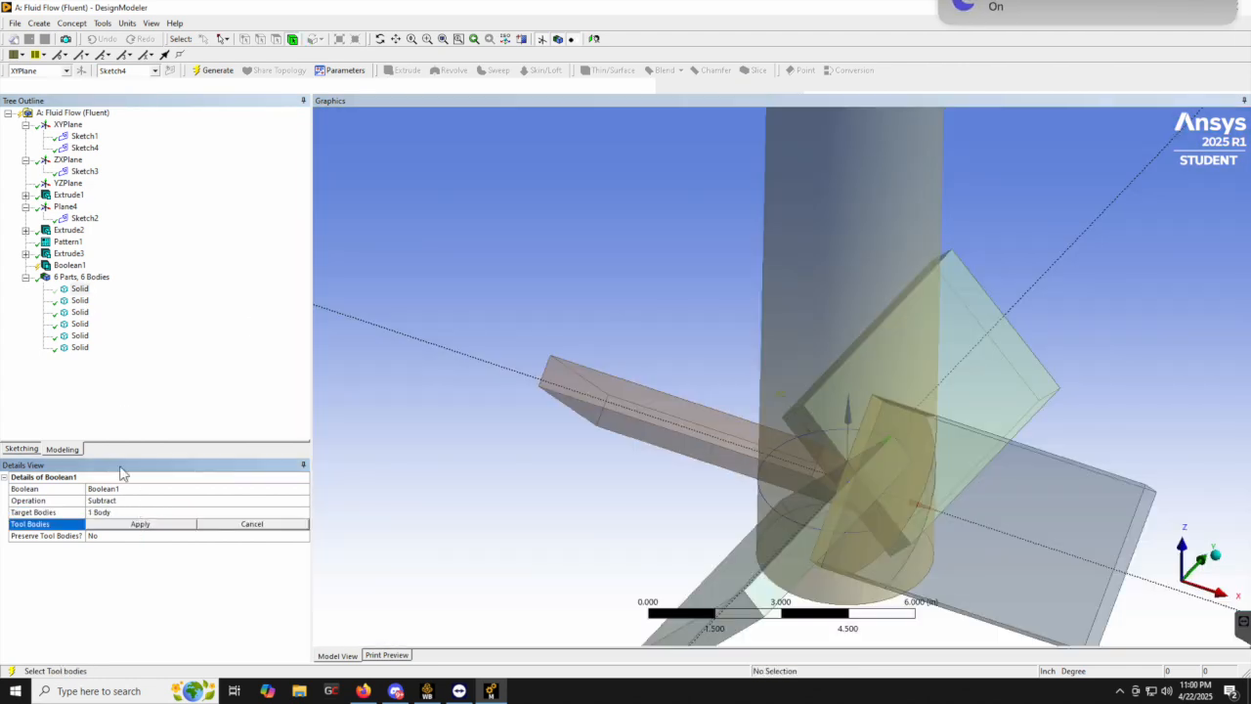
Assign the four blade bodies and the shaft body as the Boolean's tool bodies, and generate the subtraction
click(79, 301)
ctrl+click(79, 312)
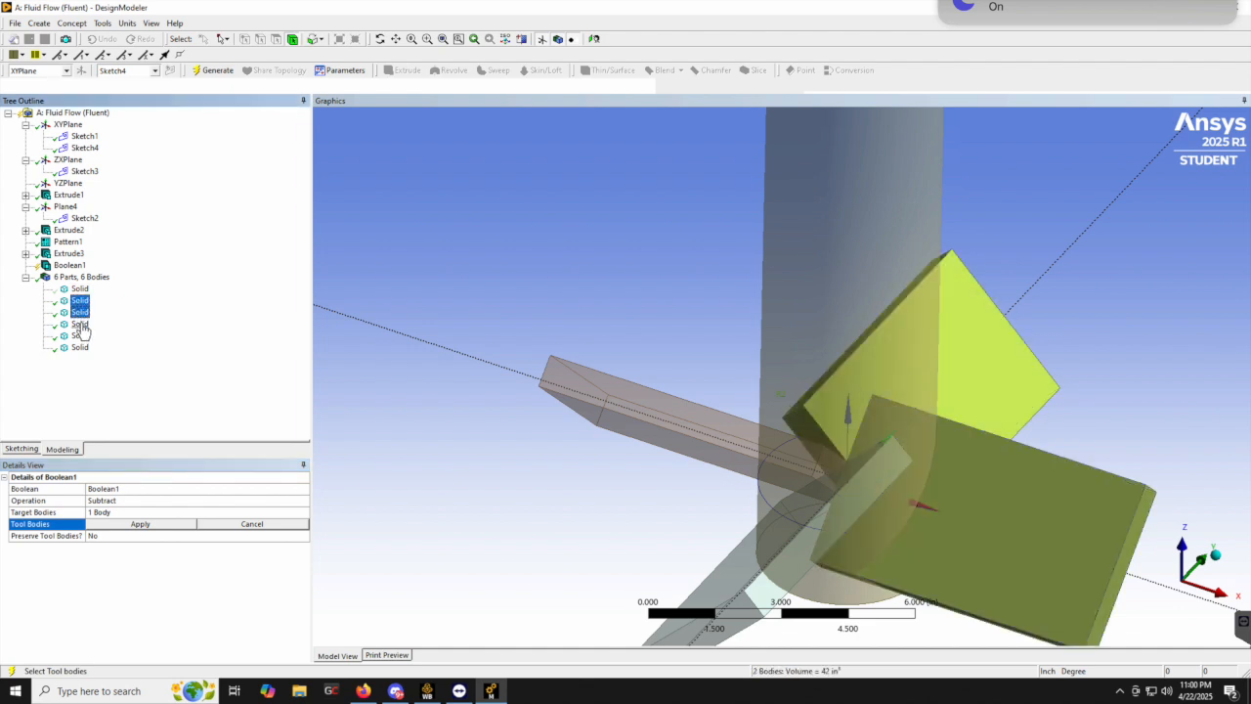
ctrl+click(80, 324)
ctrl+click(79, 335)
ctrl+click(79, 347)
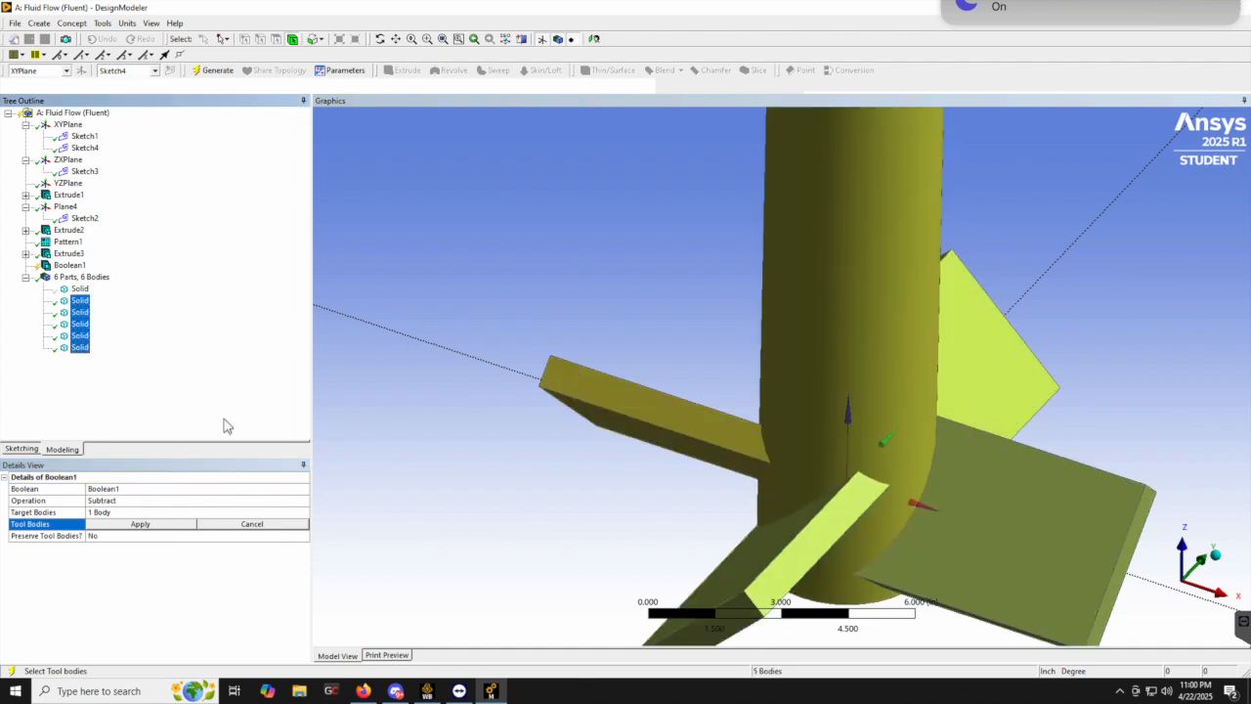
middle_drag(717, 418, 715, 420)
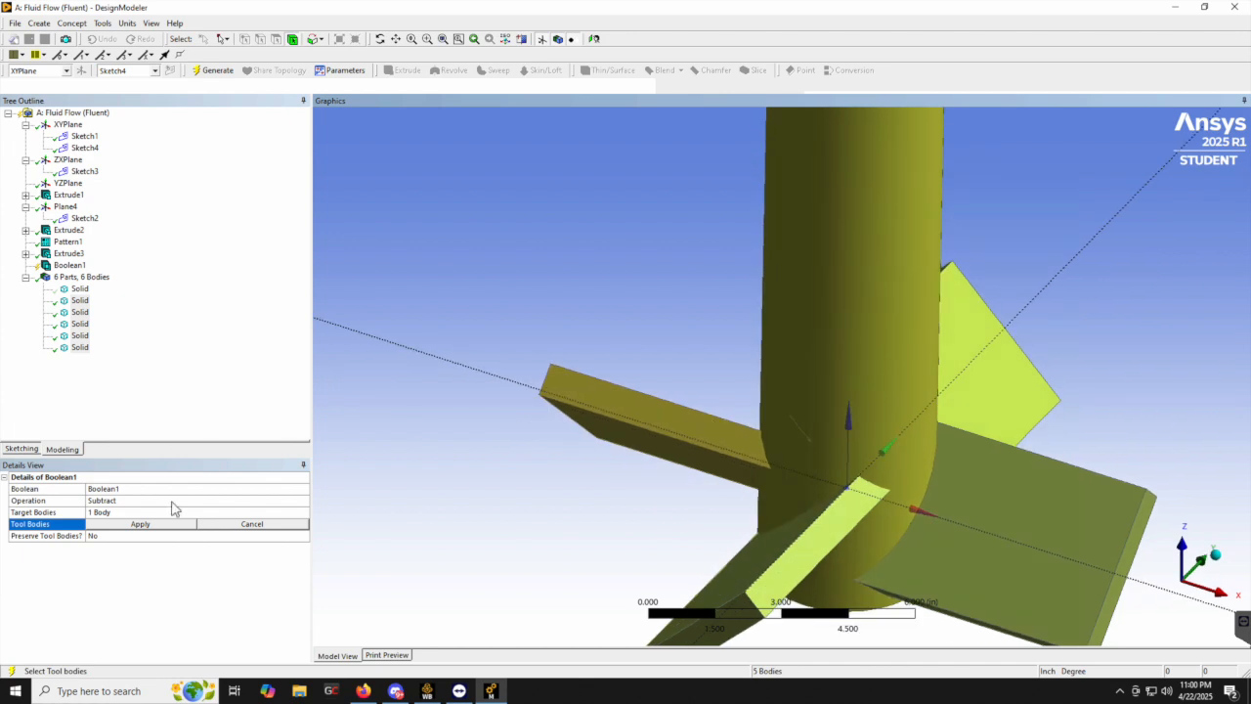
click(140, 524)
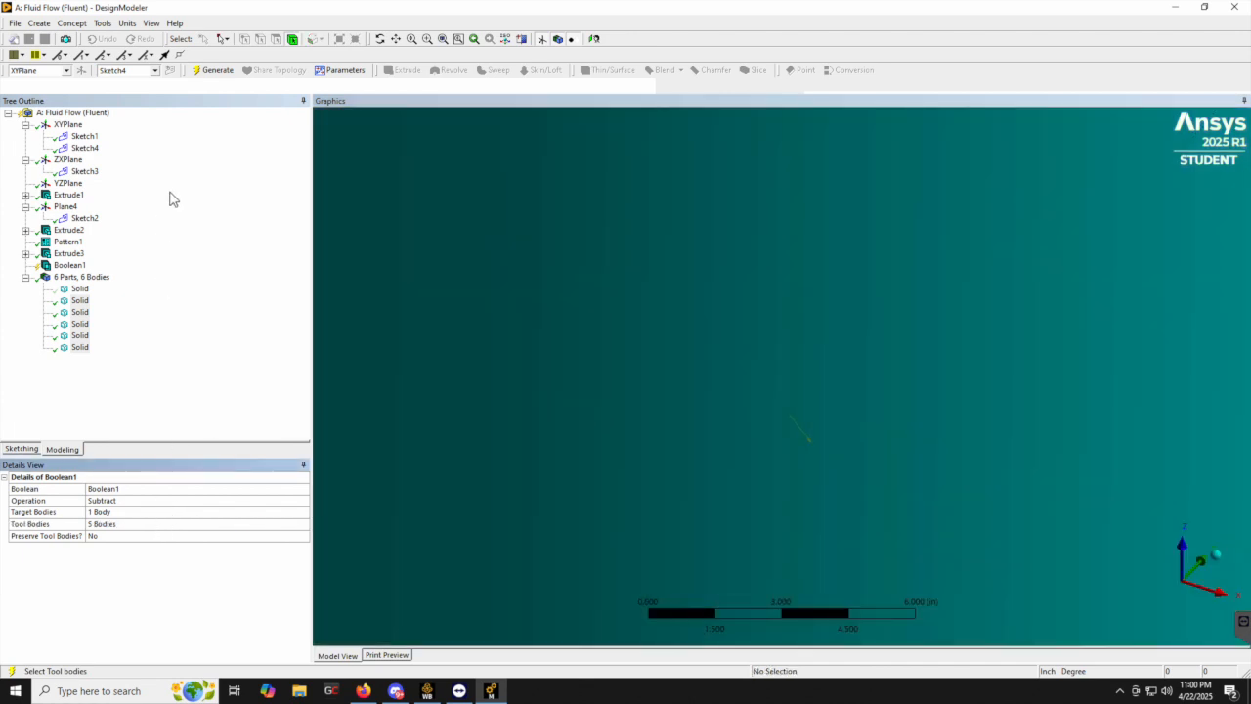
click(213, 71)
Show the remaining hollowed cylinder body and fit the whole model in the view
click(79, 290)
right_click(79, 290)
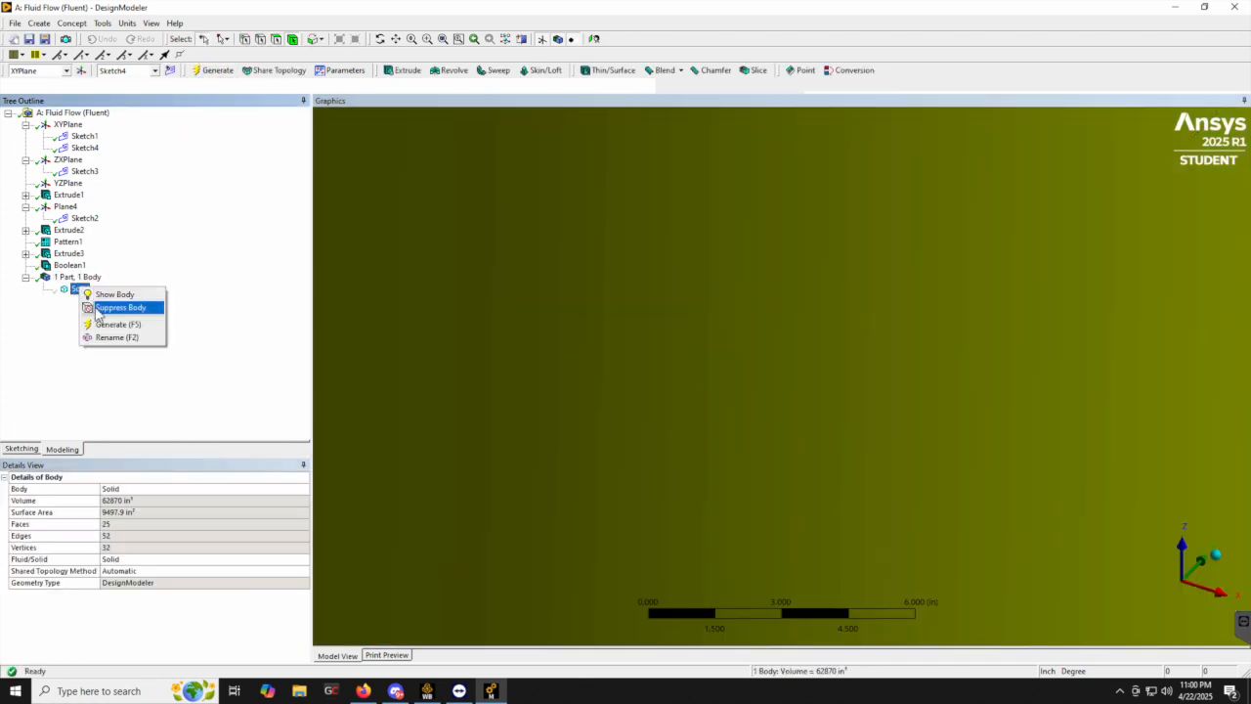
click(122, 305)
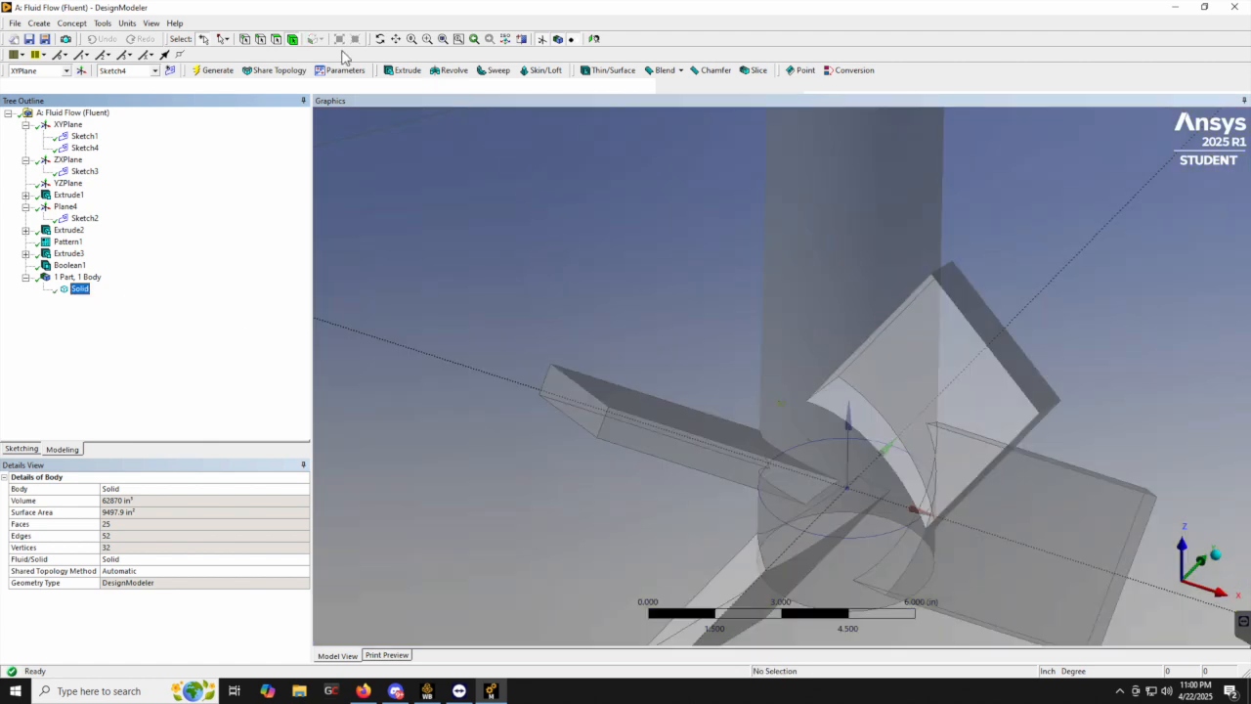
click(442, 39)
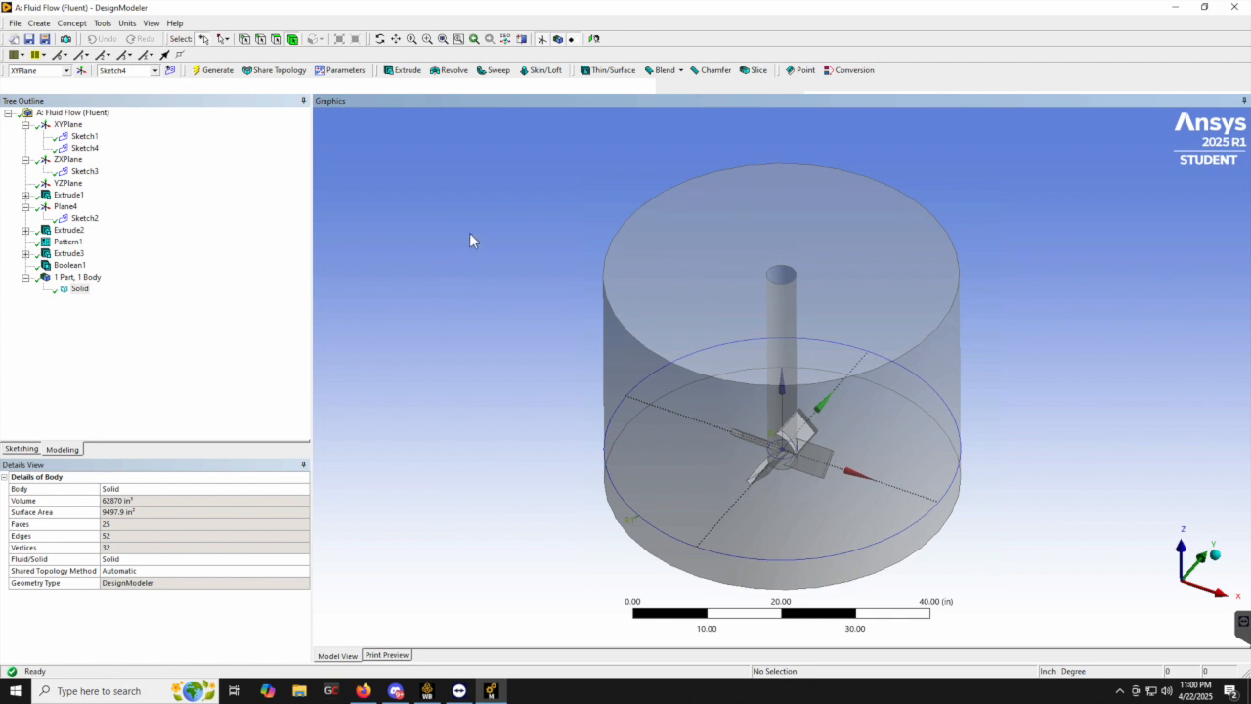
Create a new plane of type From Face on the cylinder's flat bottom face and generate it
click(39, 23)
click(61, 39)
middle_drag(427, 357, 427, 224)
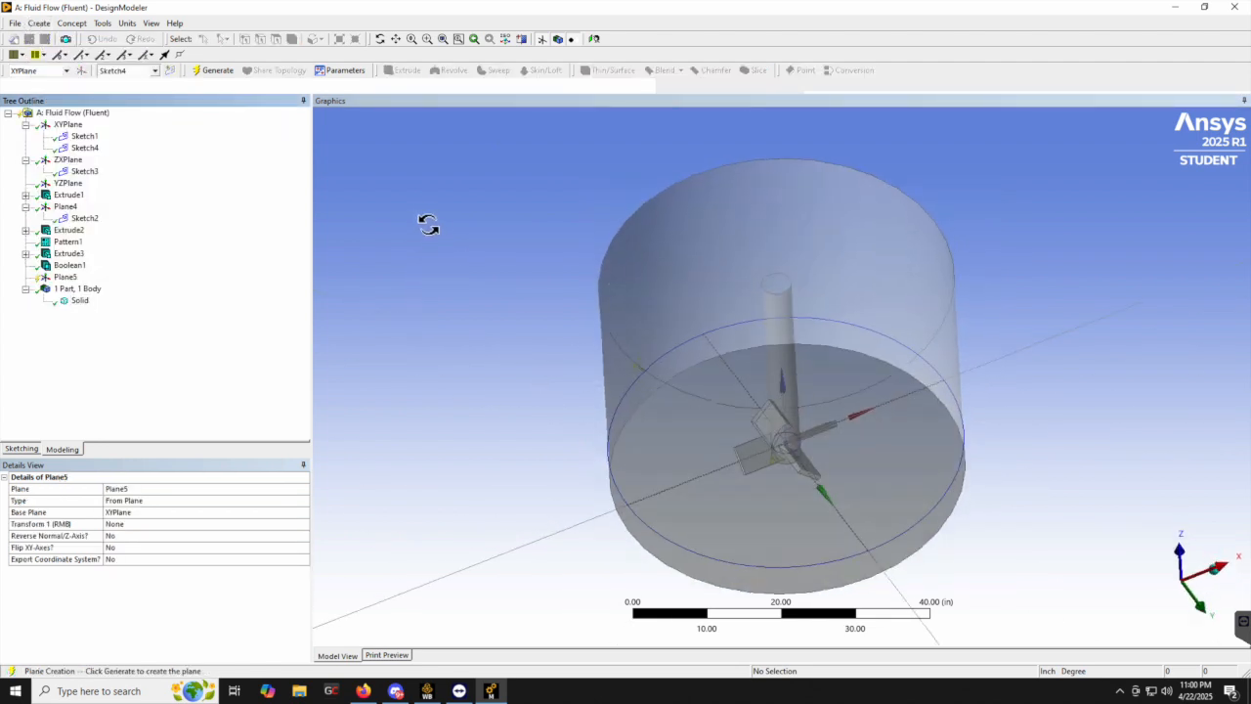
click(231, 501)
click(303, 502)
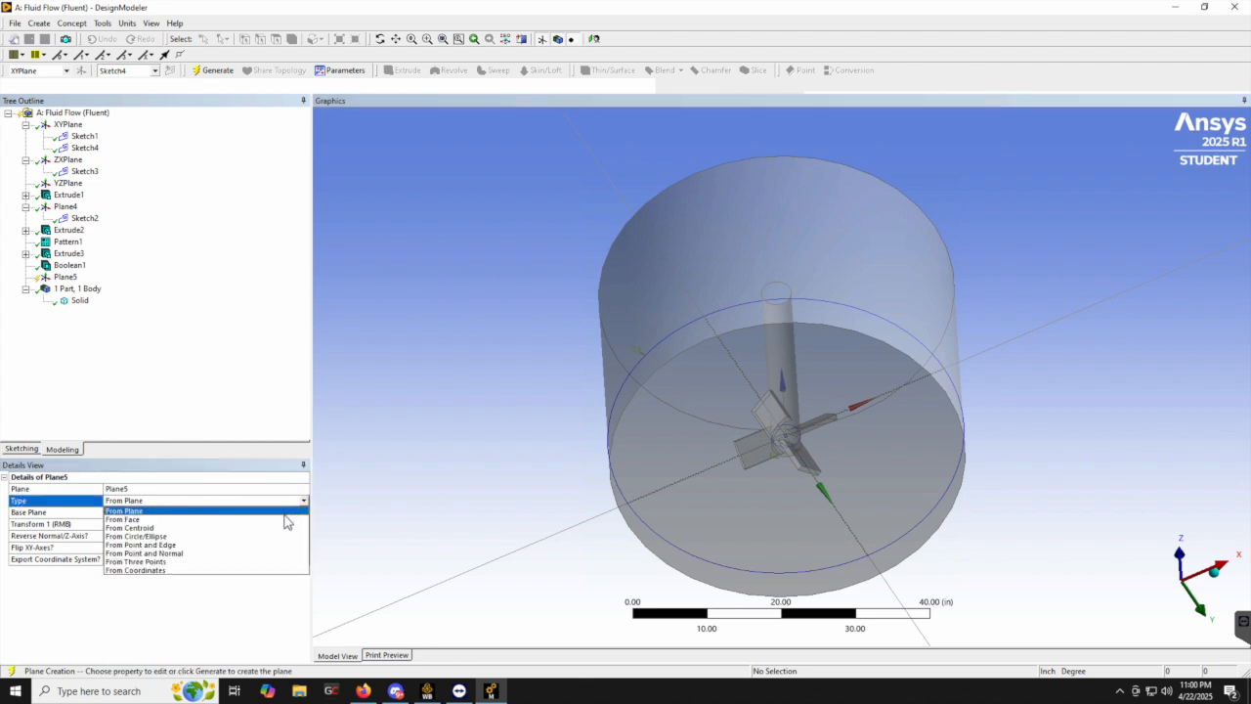
click(285, 520)
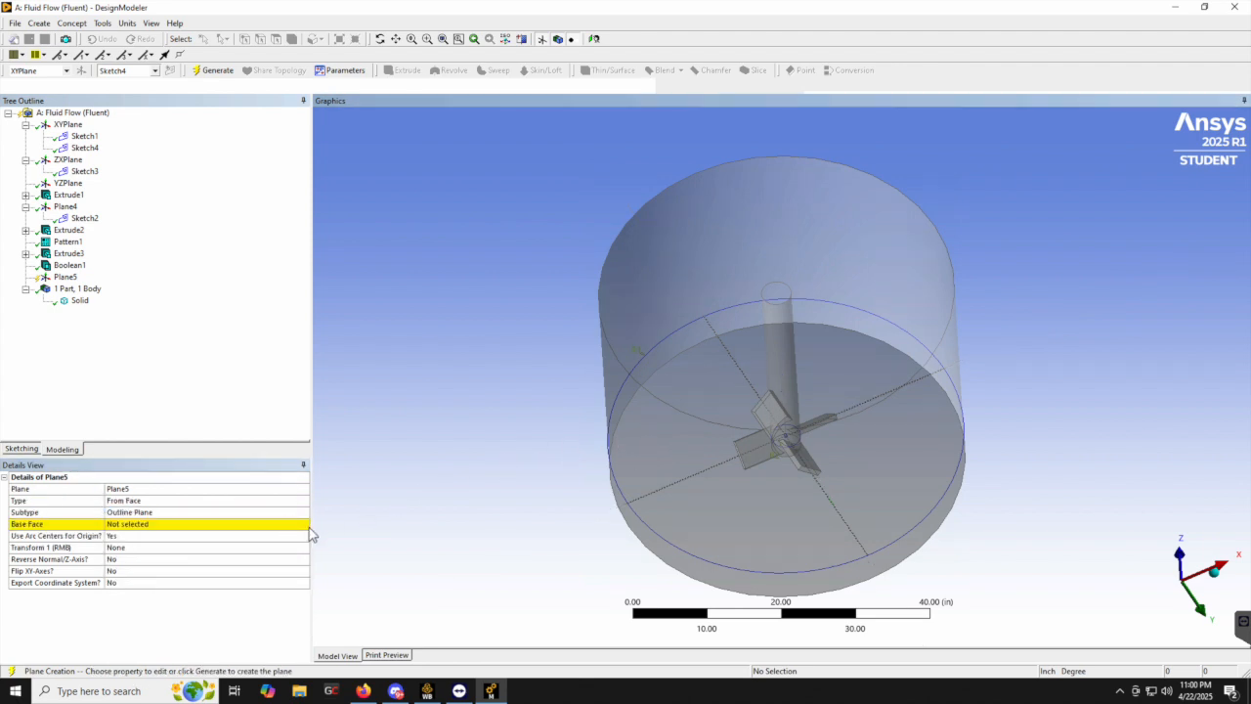
click(208, 525)
click(656, 469)
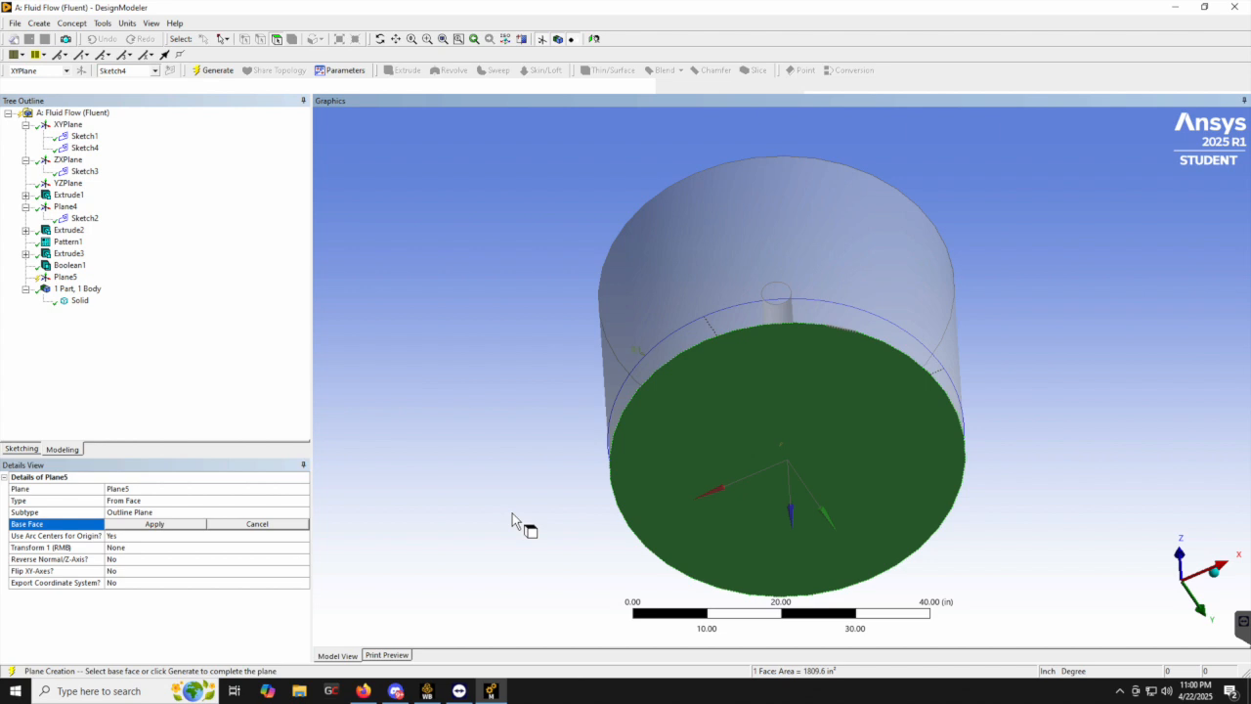
click(158, 527)
click(62, 277)
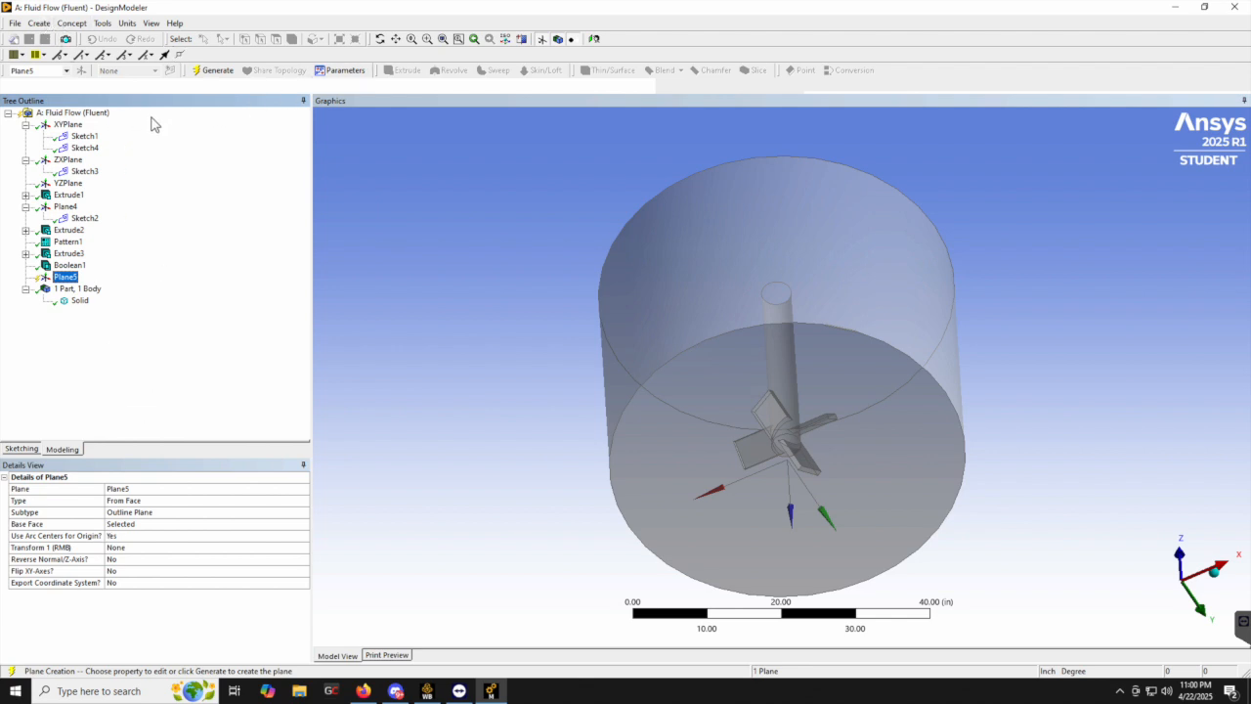
click(213, 70)
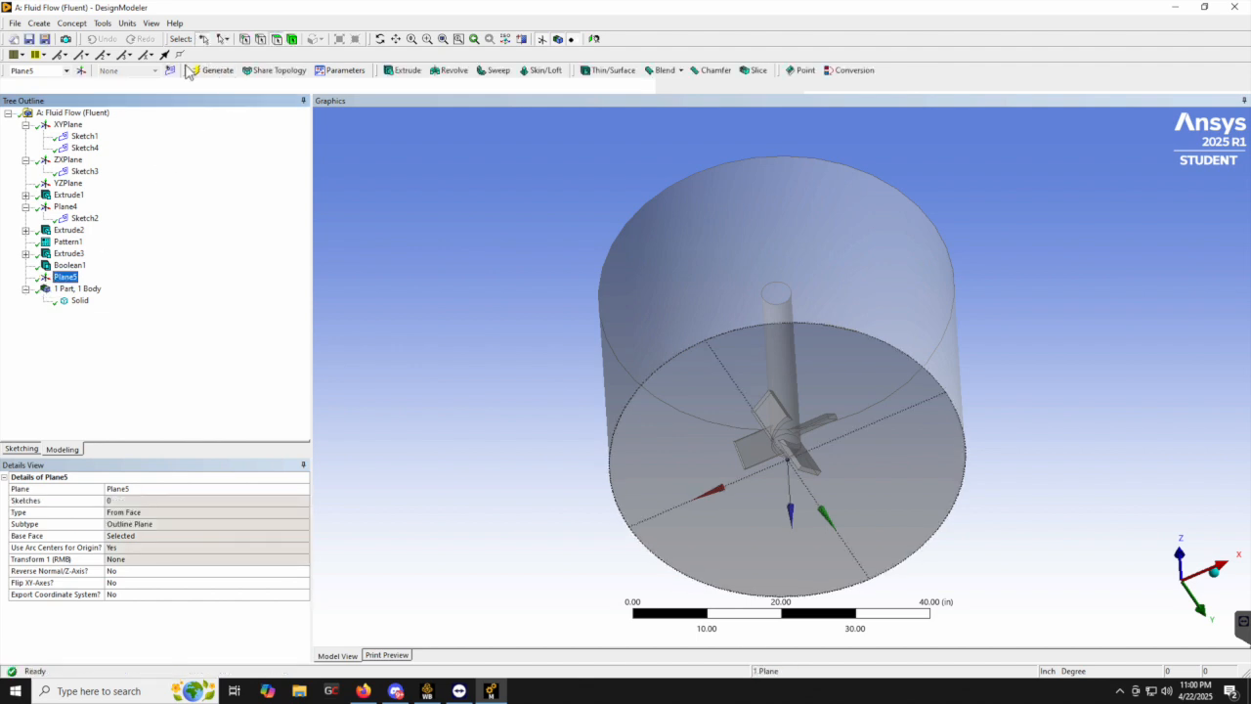
Start a sketch on the bottom-face plane and draw a rectangle about 7.9 in long across the cylinder's rim, straddling the X axis
click(170, 70)
drag(477, 410, 470, 356)
right_drag(584, 377, 701, 448)
mouse_move(609, 403)
middle_down()
mouse_move(588, 396)
mouse_move(598, 386)
middle_up()
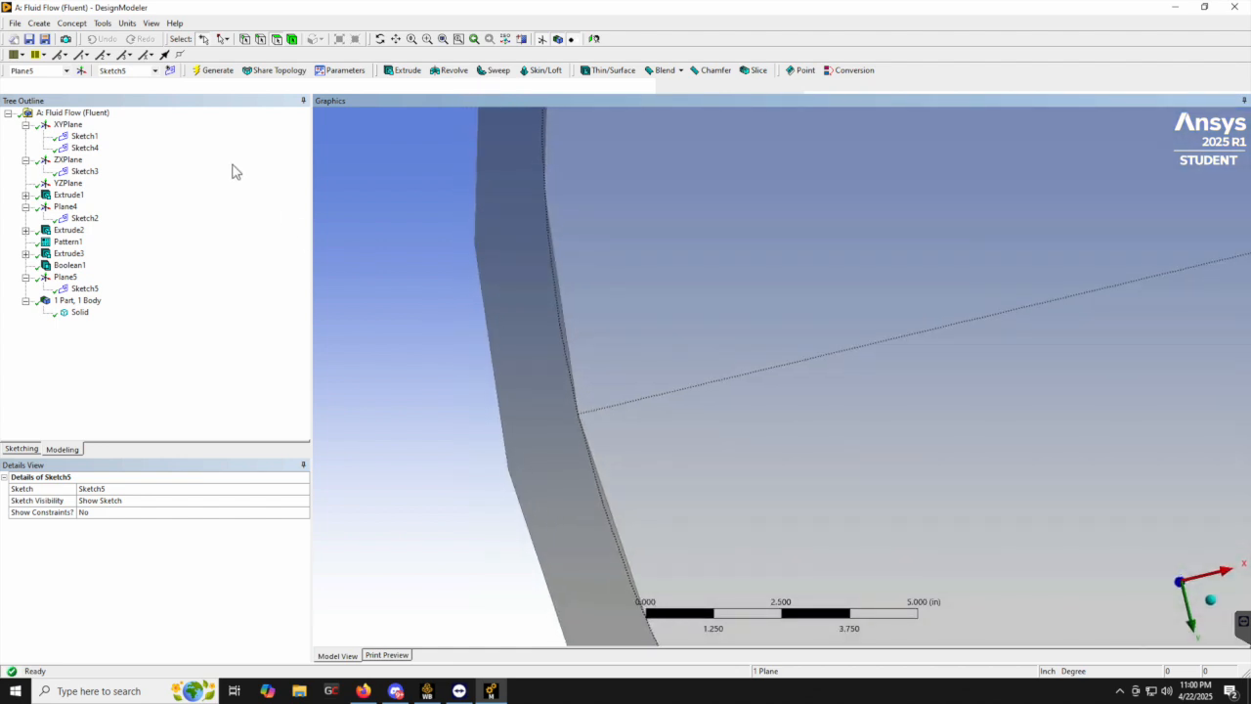
click(37, 450)
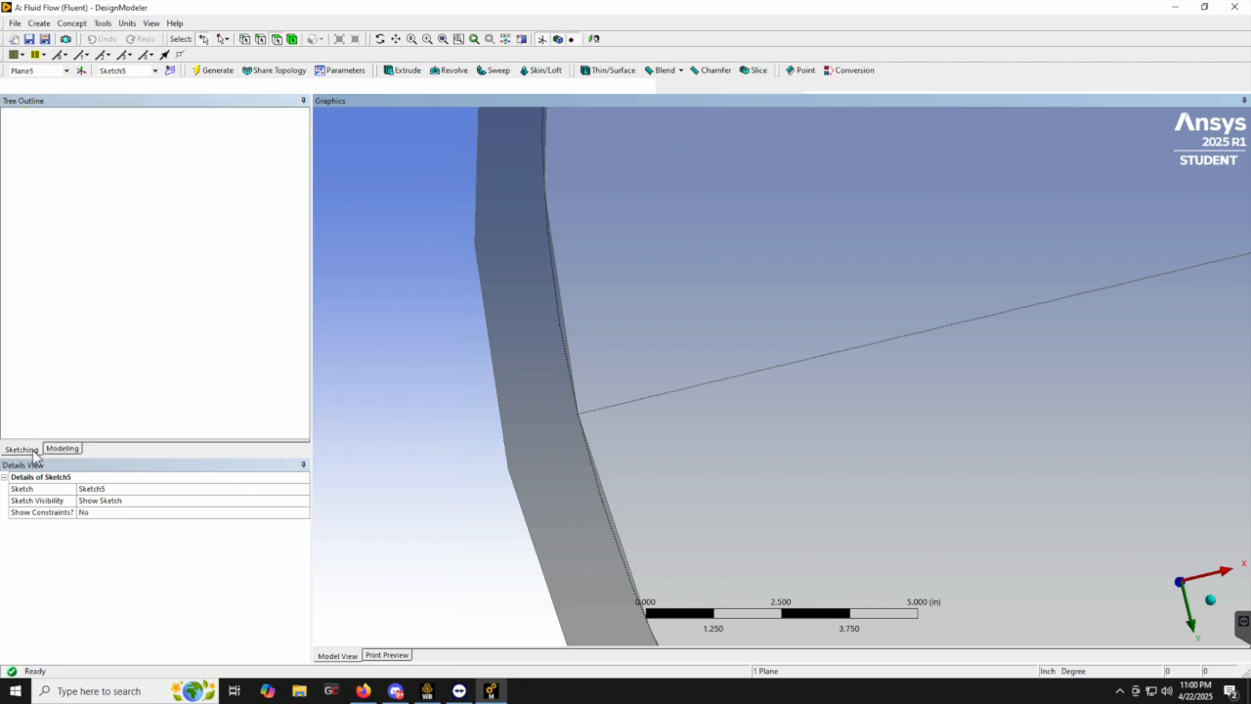
click(33, 187)
click(410, 317)
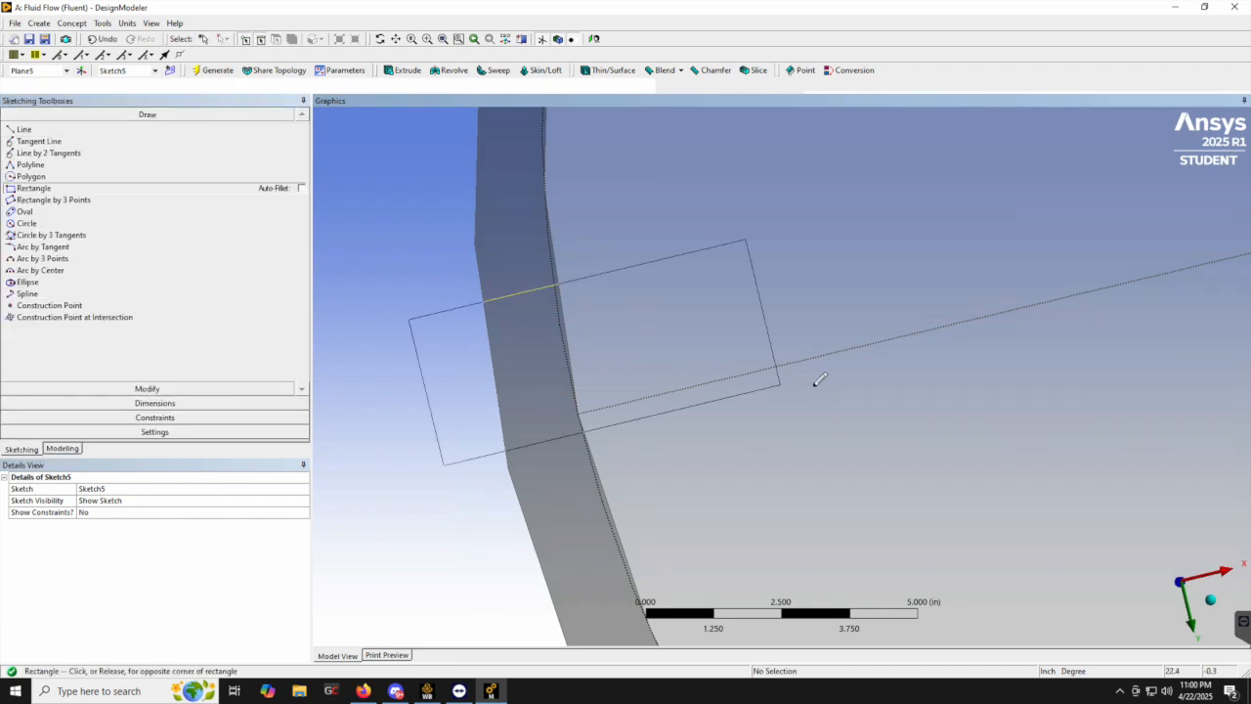
click(716, 377)
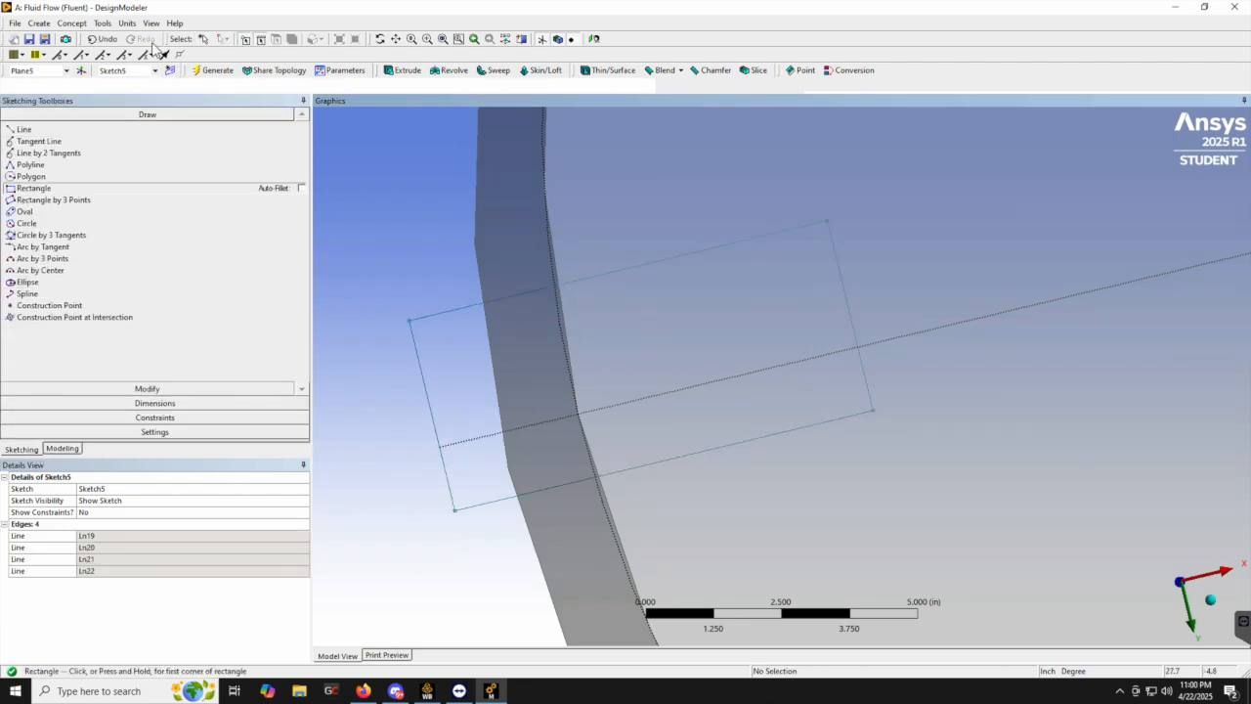
Dimension the rectangle's short side and set it to 0.25 in
click(153, 403)
click(116, 193)
click(859, 352)
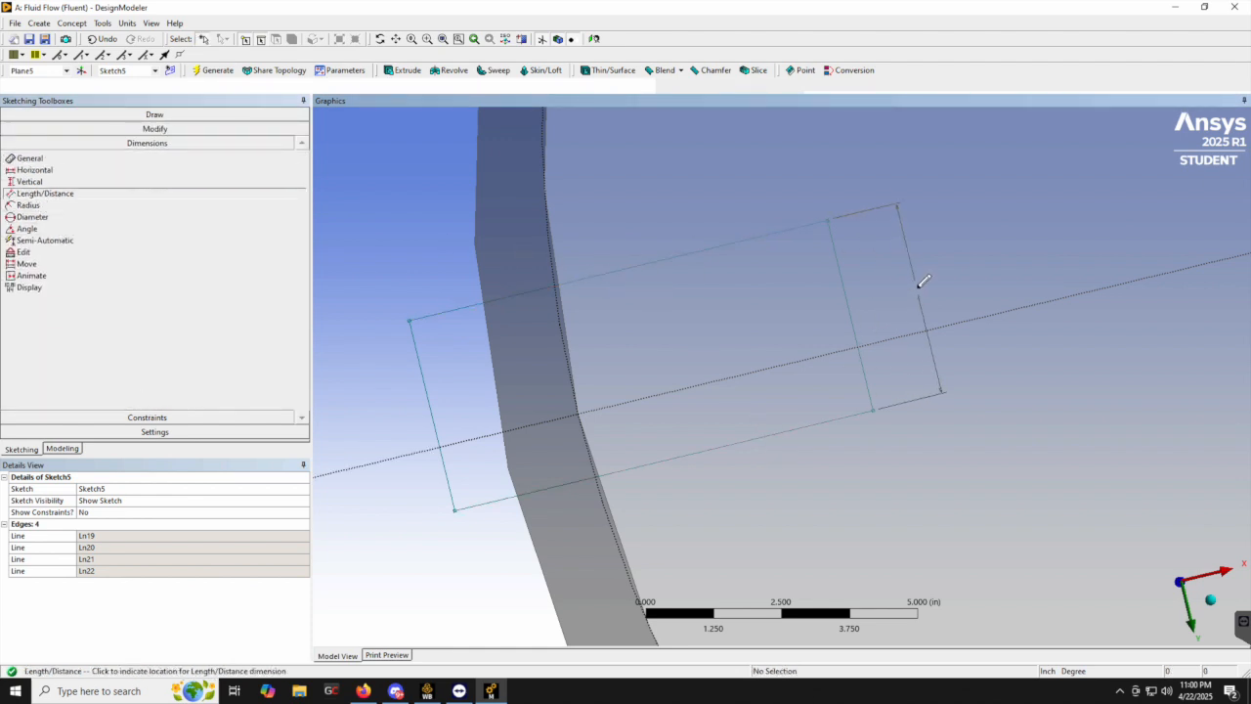
click(916, 283)
click(208, 535)
text(.2)
key(Return)
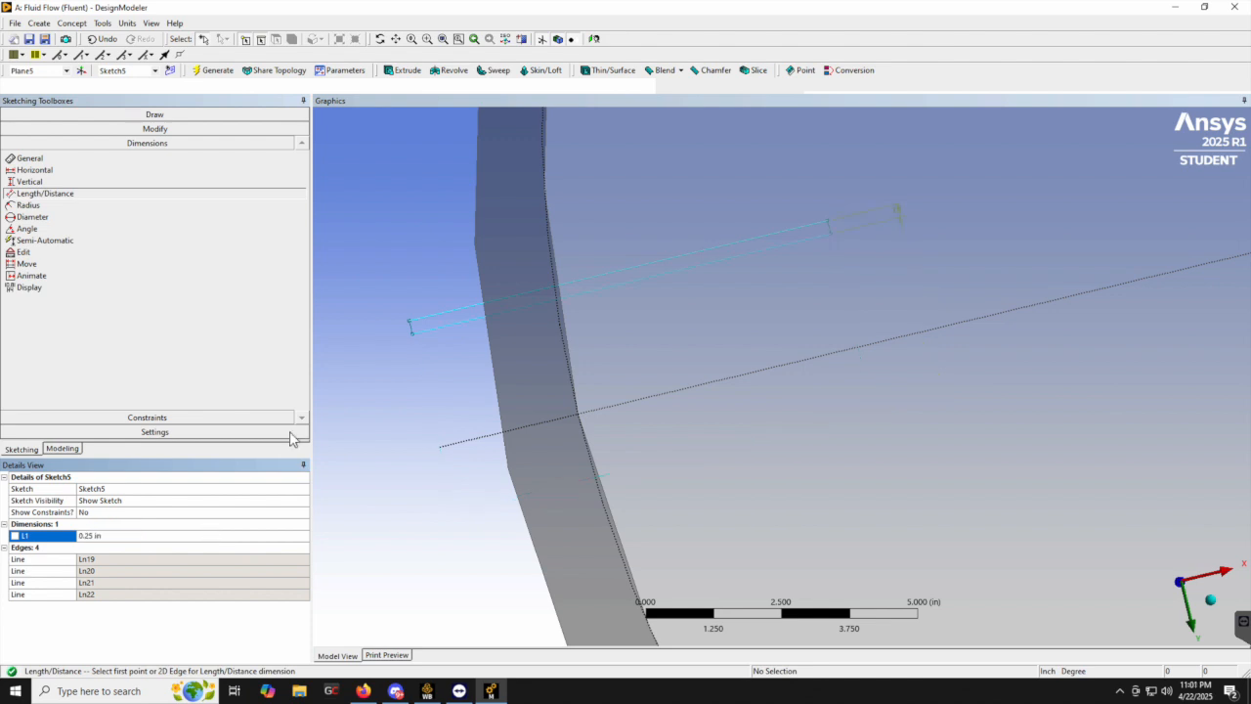
Dimension the distance from the rectangle's upper long edge to the X axis and set it to 0.125 in
click(821, 225)
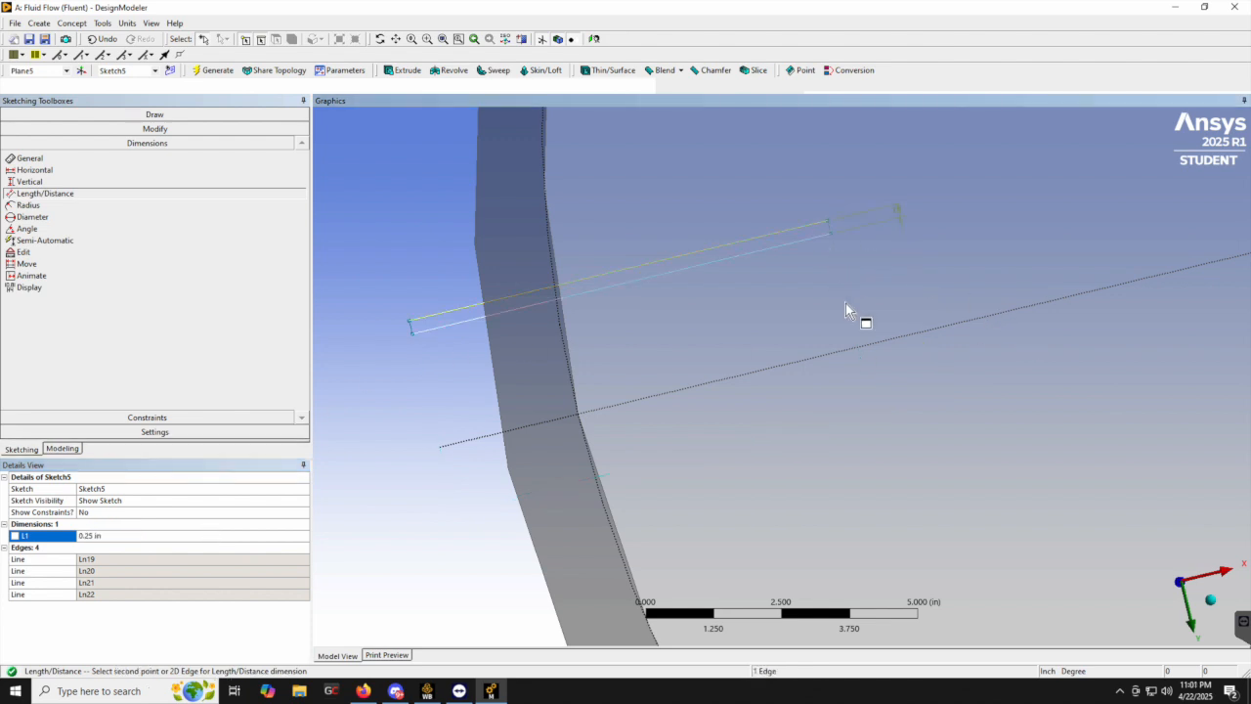
click(850, 351)
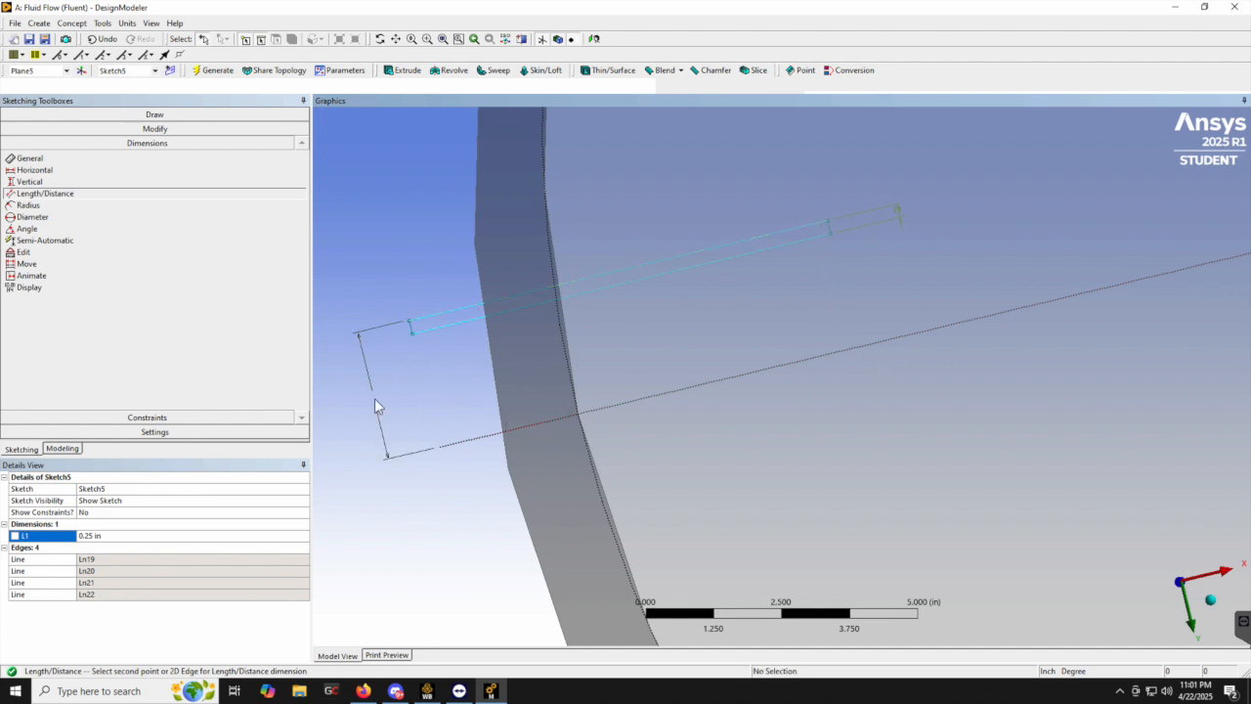
click(373, 401)
click(116, 547)
text(.125)
key(Return)
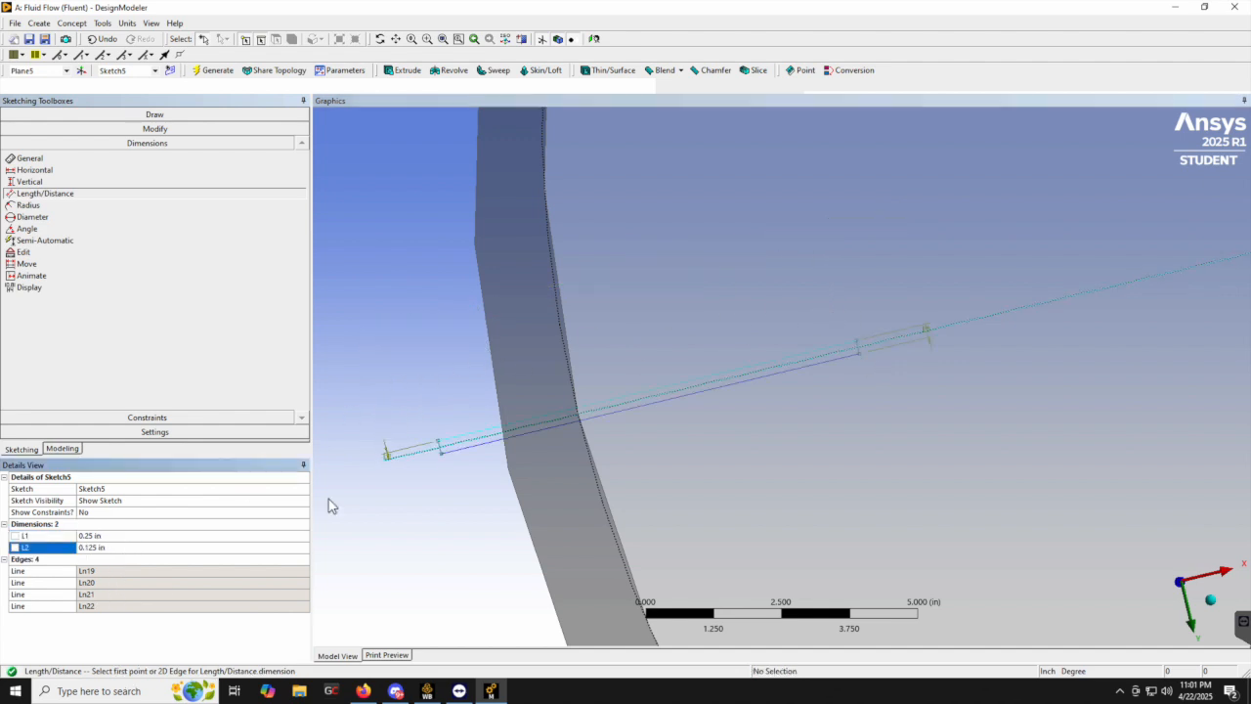
click(448, 443)
click(442, 447)
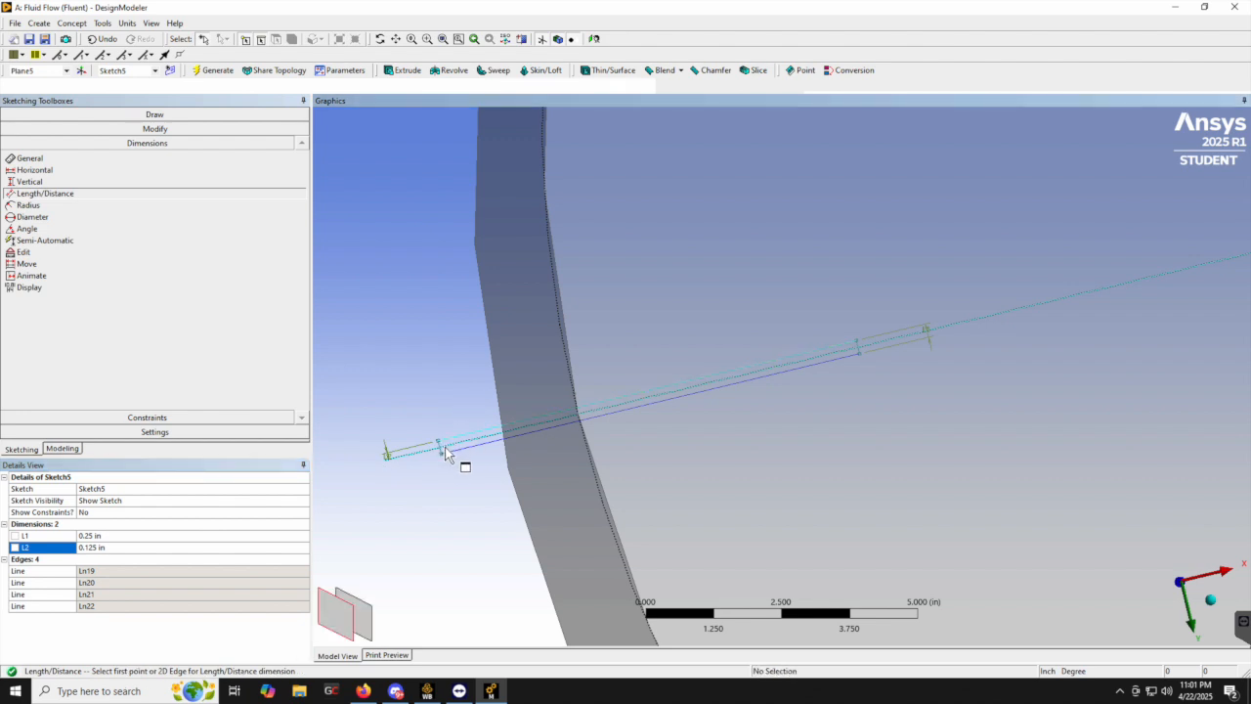
click(441, 445)
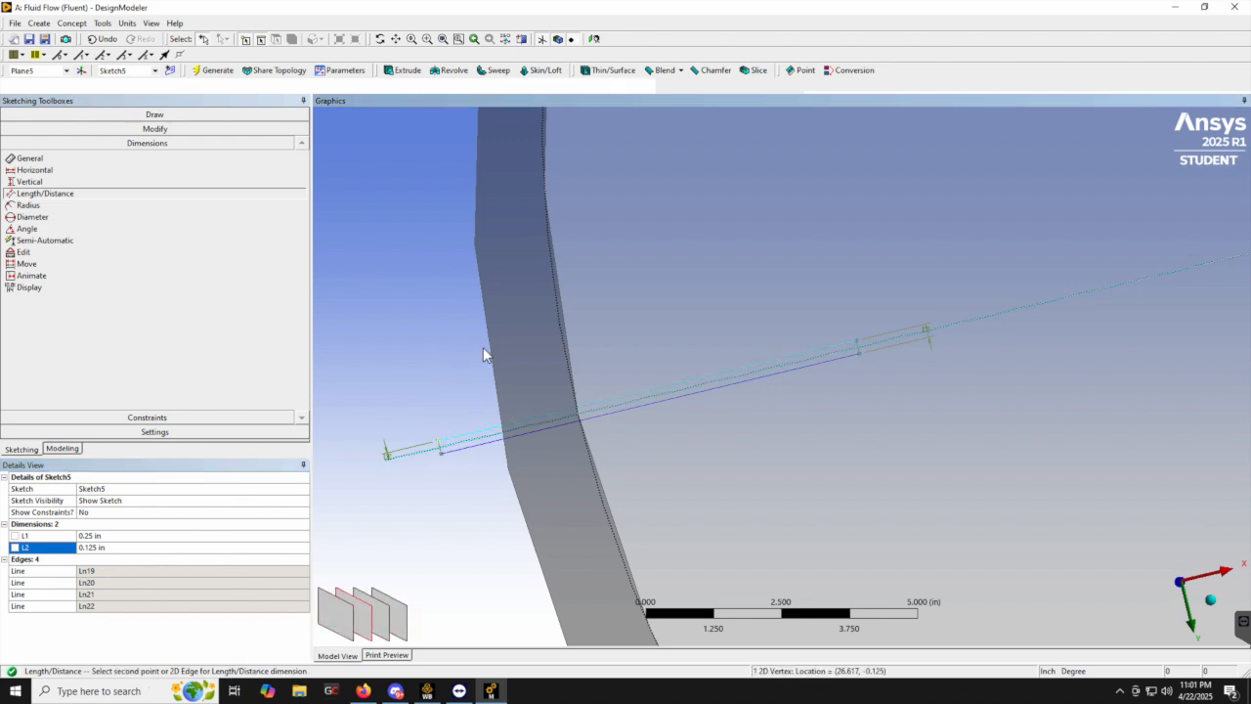
key(Escape)
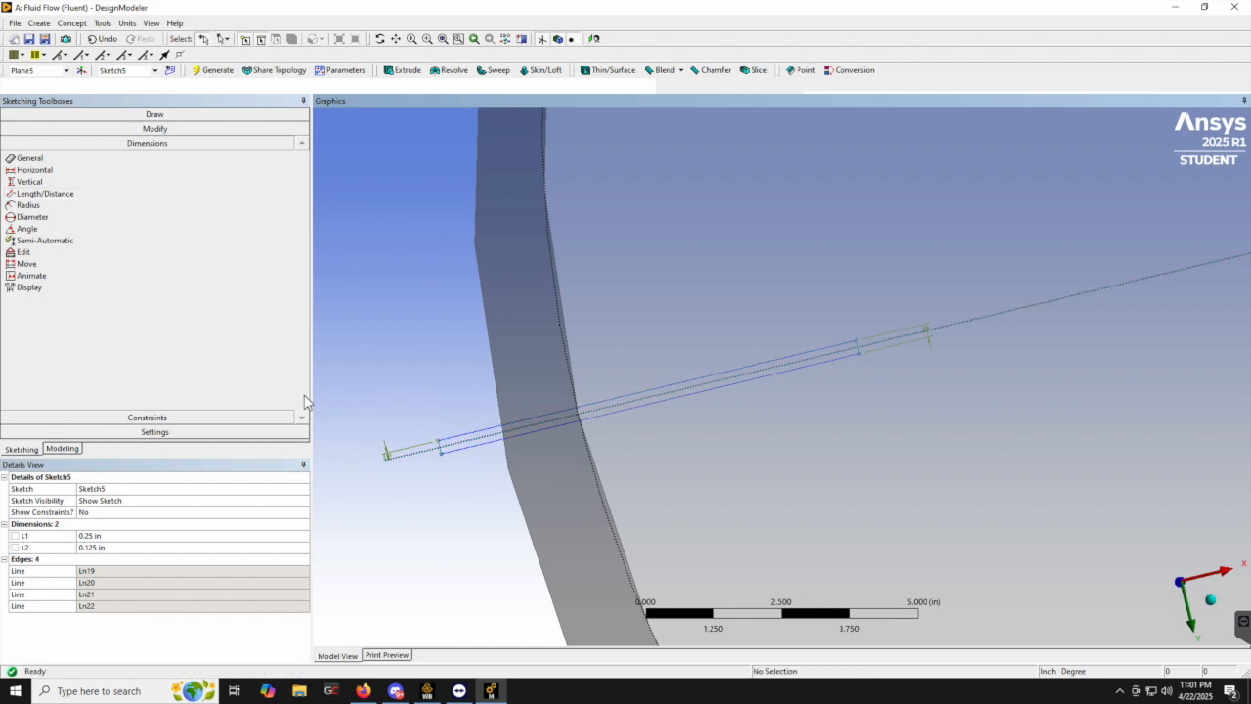
Dimension the rectangle's length between the ends of its upper long edge and set it to 4 in
click(47, 195)
click(440, 446)
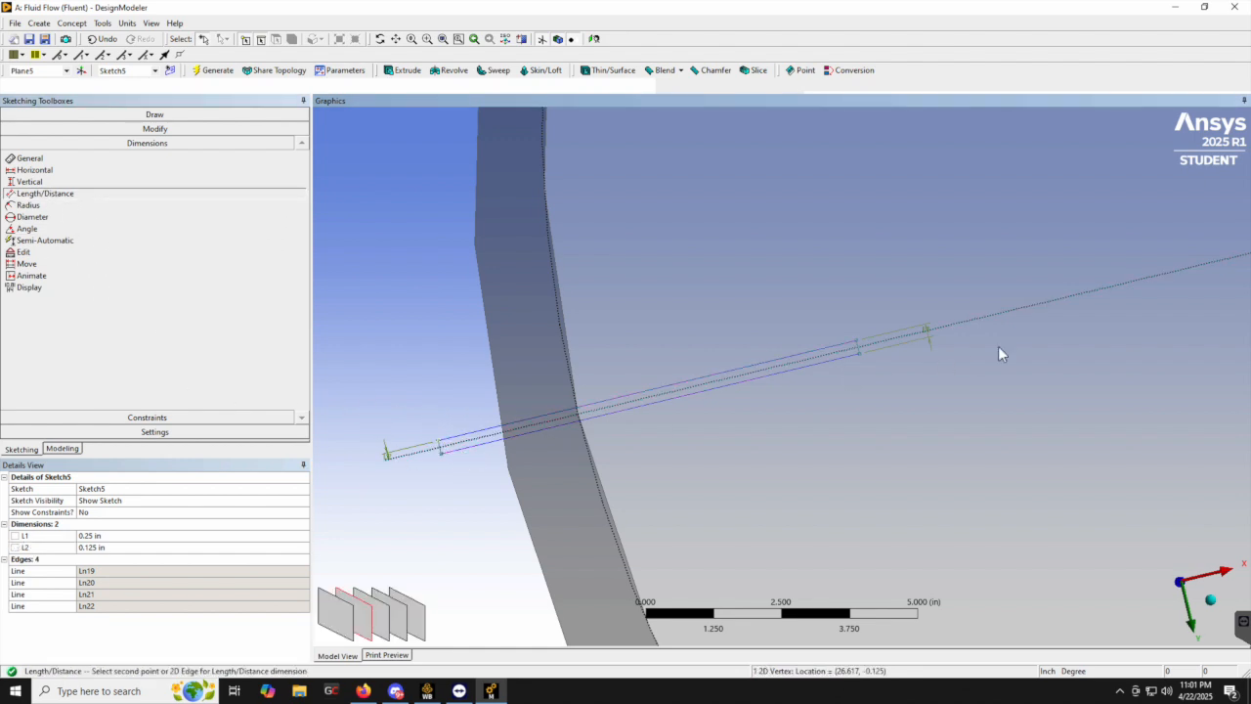
click(859, 345)
click(766, 298)
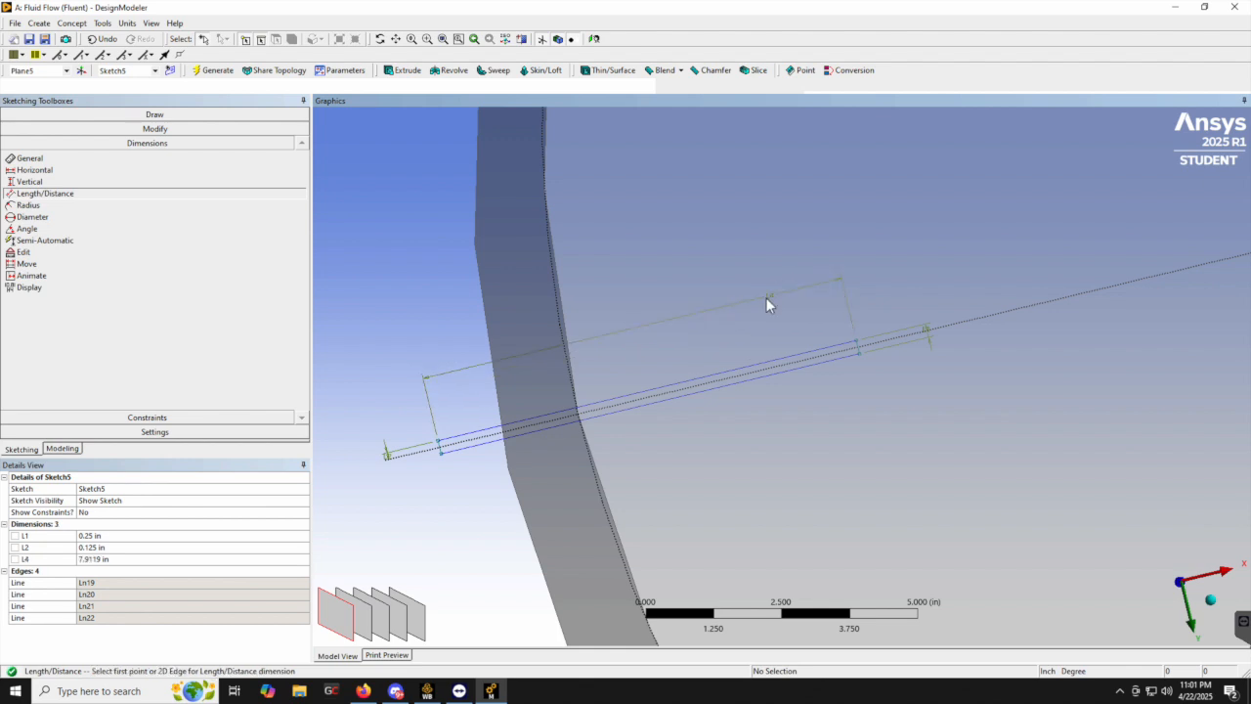
click(149, 558)
text(4)
key(Return)
Constrain the rectangle's outer short edge to be tangent to the cylinder's circular outline
mouse_move(610, 511)
middle_down()
mouse_move(644, 463)
mouse_move(658, 481)
middle_up()
click(174, 418)
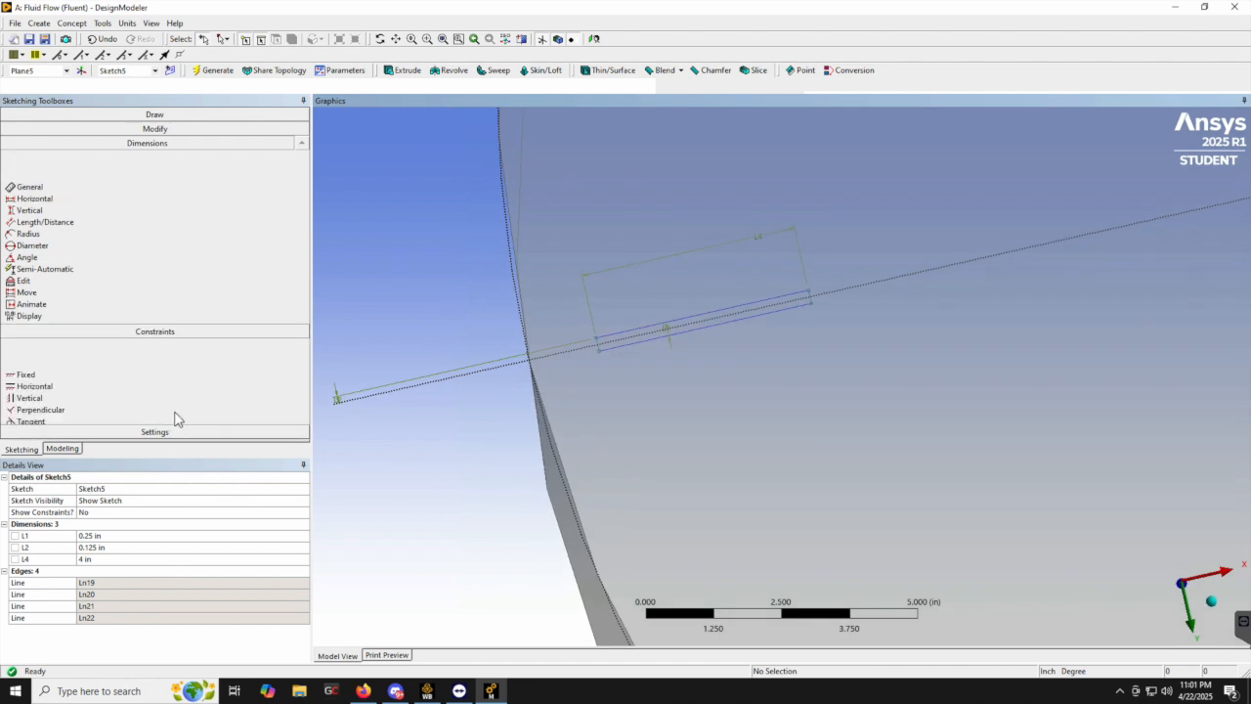
click(40, 220)
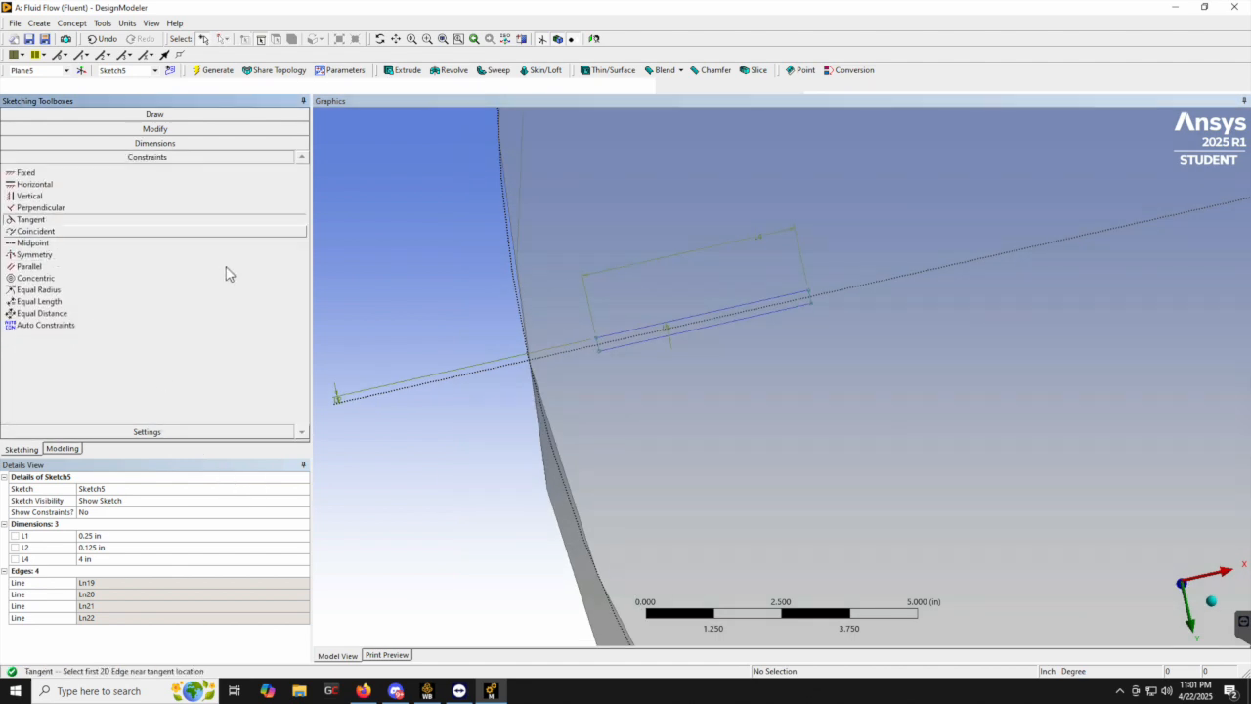
right_drag(418, 289, 698, 437)
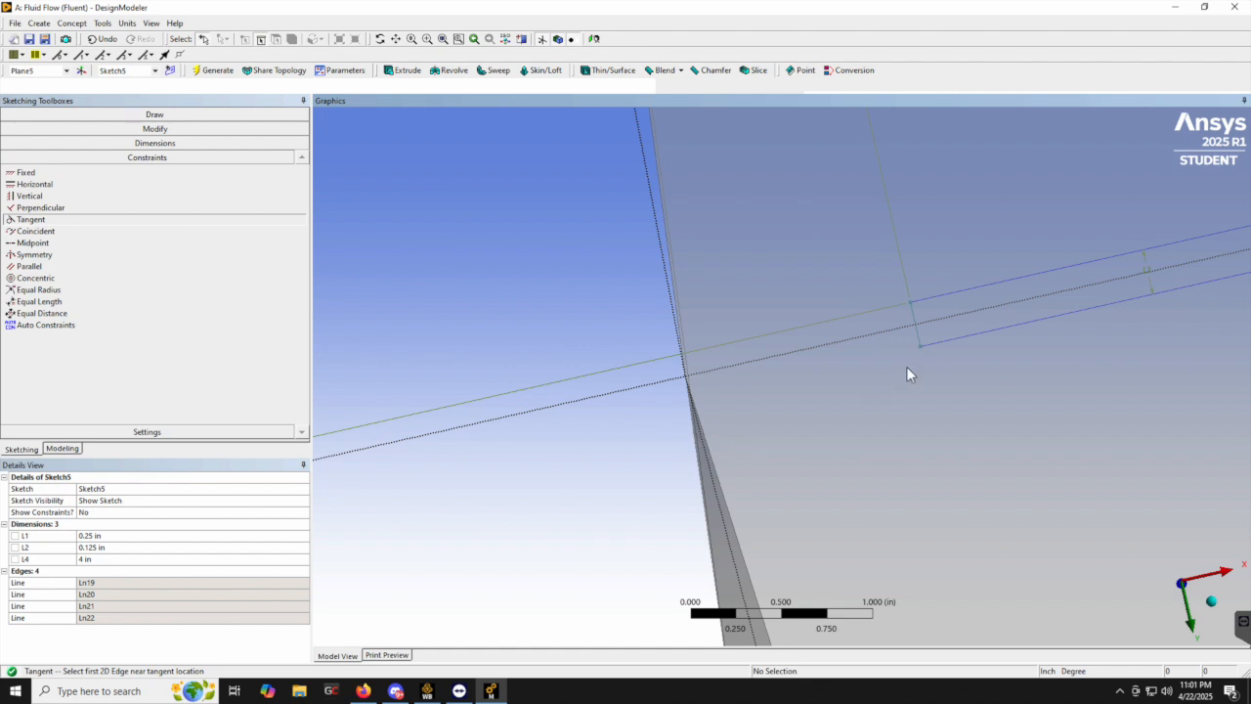
click(915, 341)
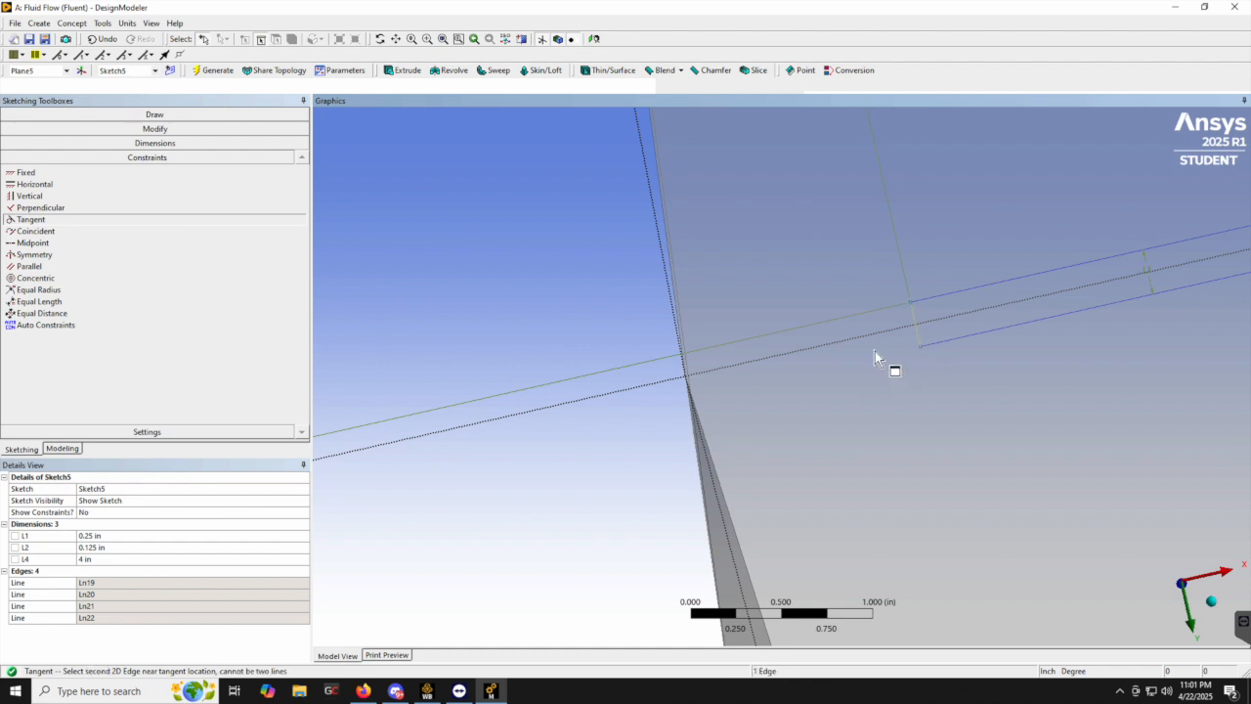
click(694, 406)
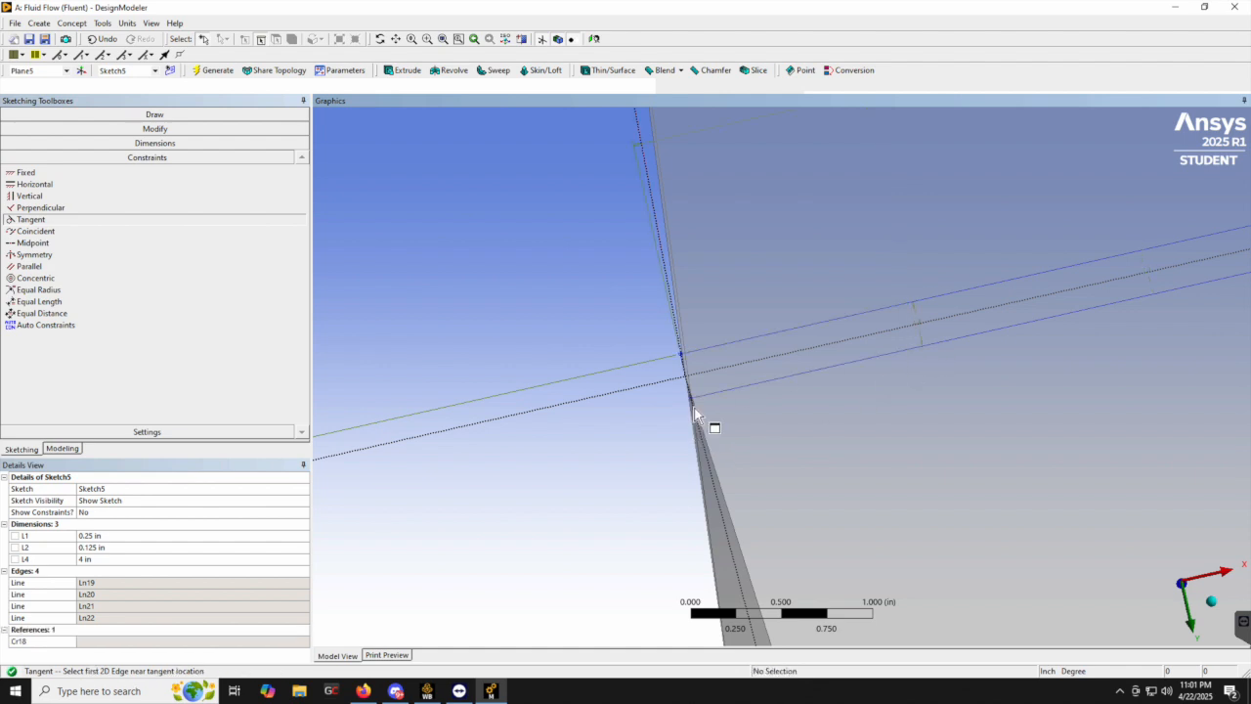
Extrude the rectangle sketch with the Slice Material operation and Through All extent, and generate it
click(39, 23)
click(53, 55)
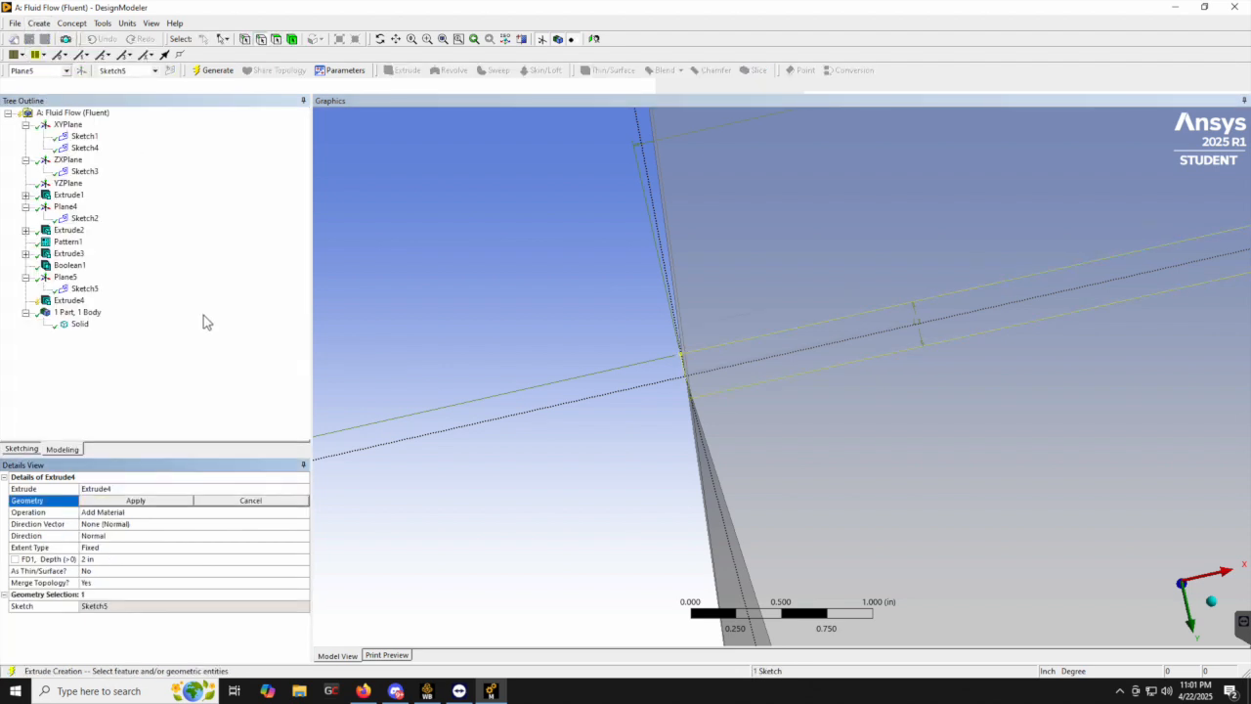
click(274, 514)
click(273, 515)
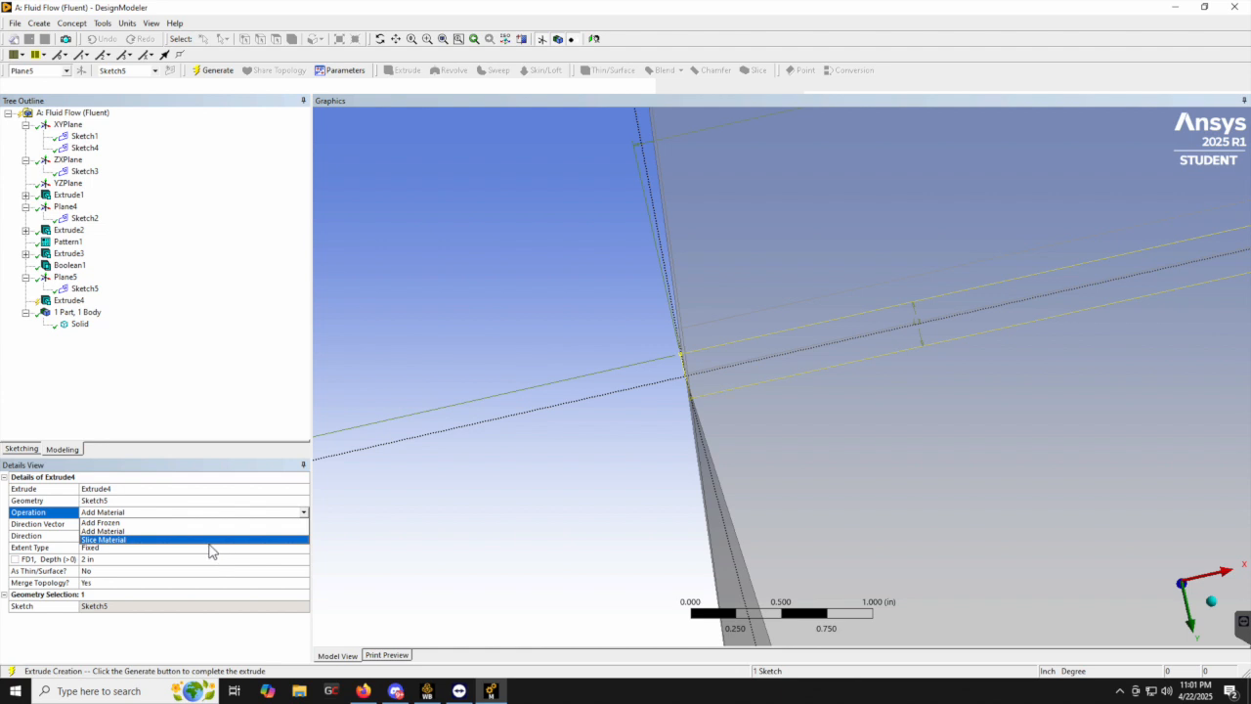
click(182, 539)
click(245, 549)
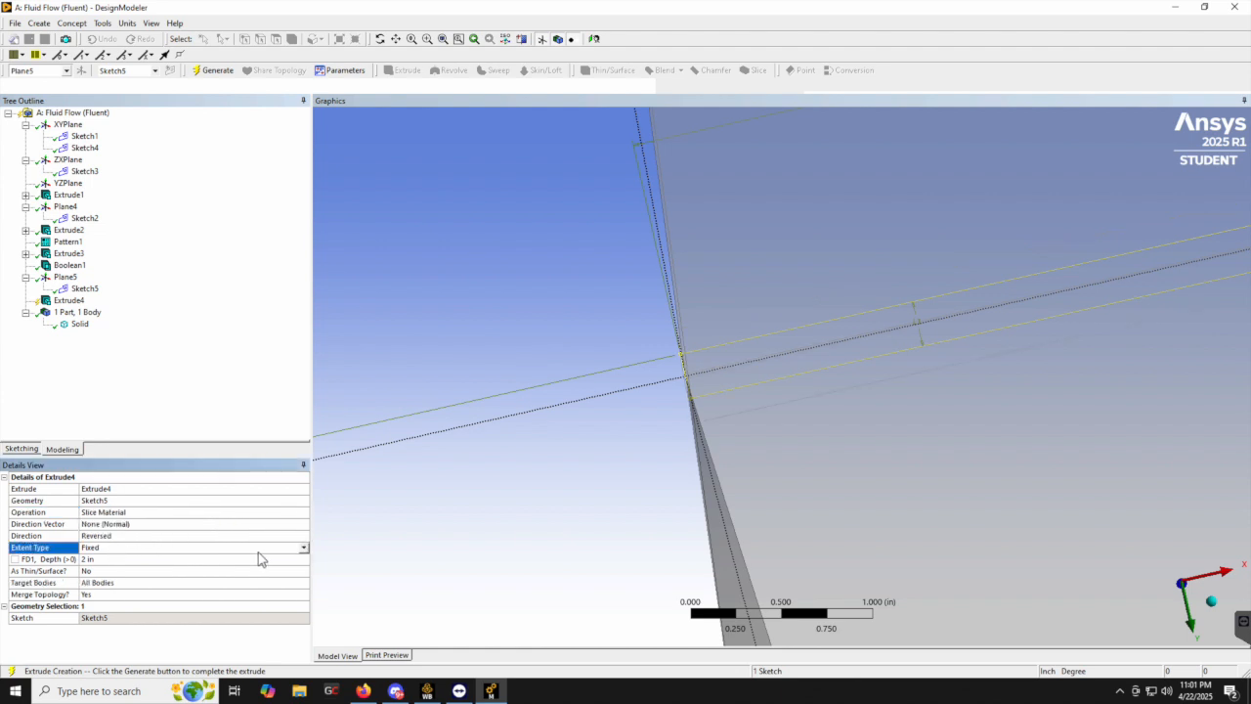
click(305, 549)
click(250, 567)
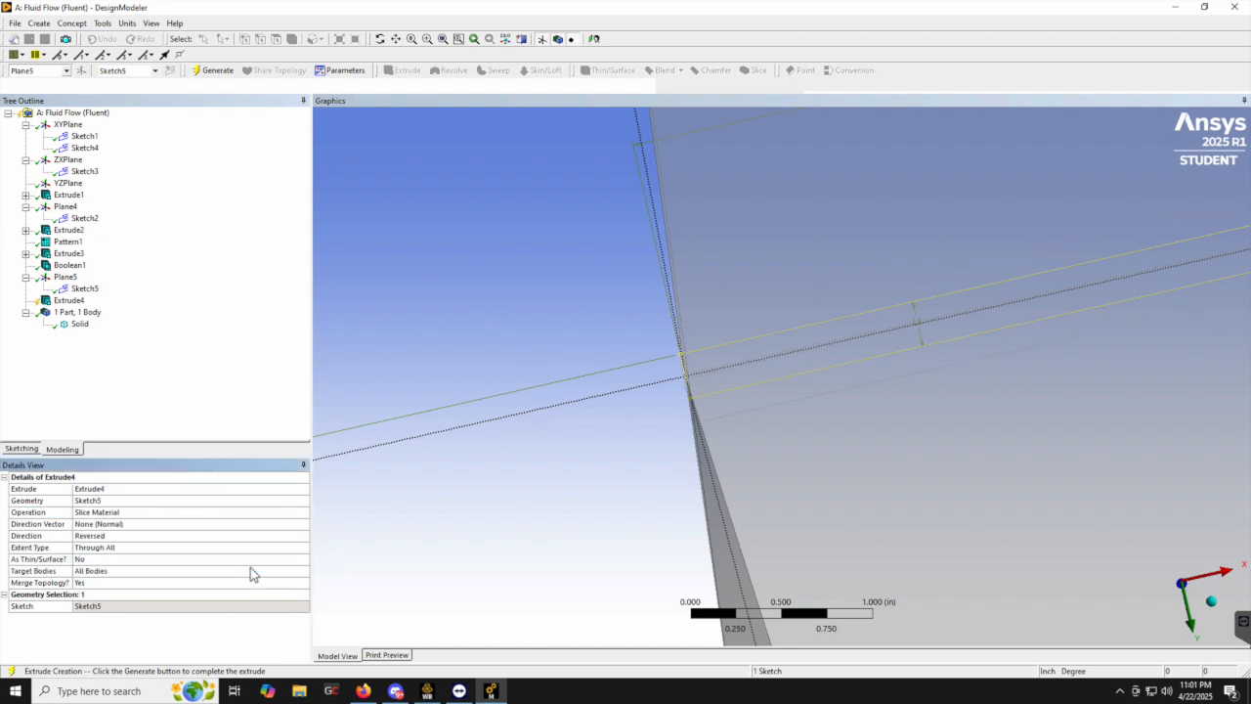
click(215, 70)
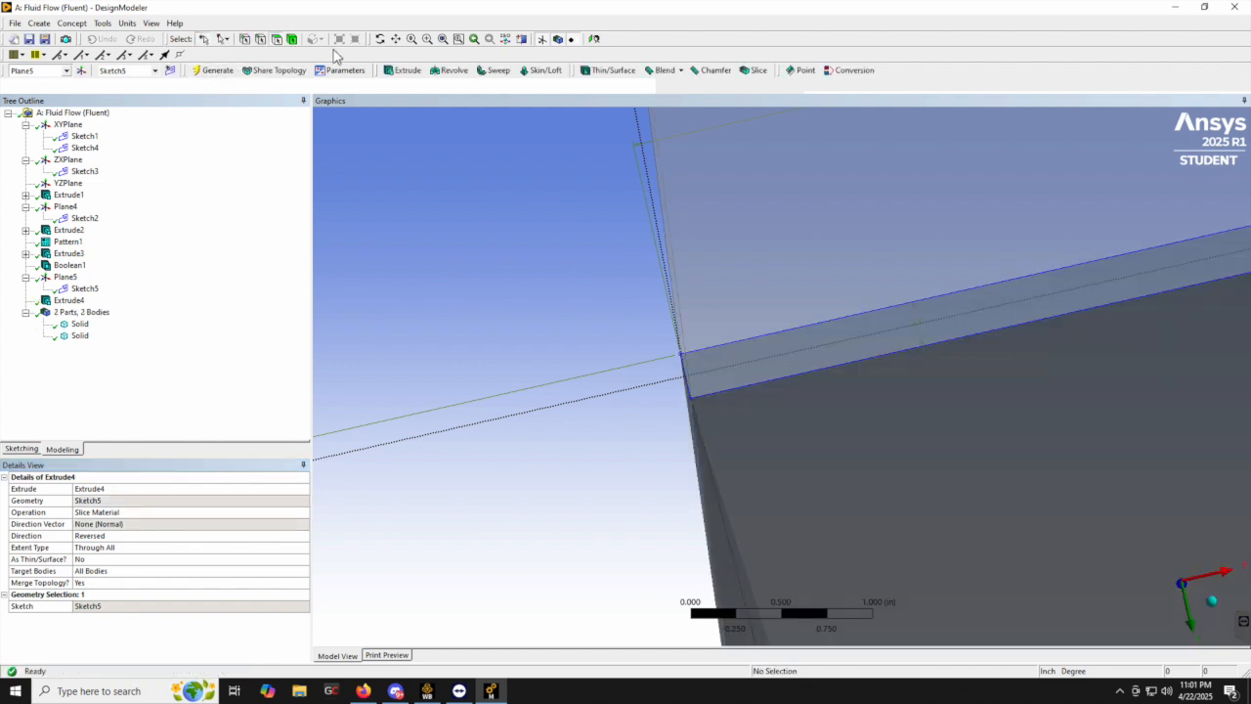
Circularly pattern the sliced baffle body around the shaft's centre line with 3 evenly spaced copies and generate the pattern
click(443, 39)
middle_drag(807, 241, 626, 391)
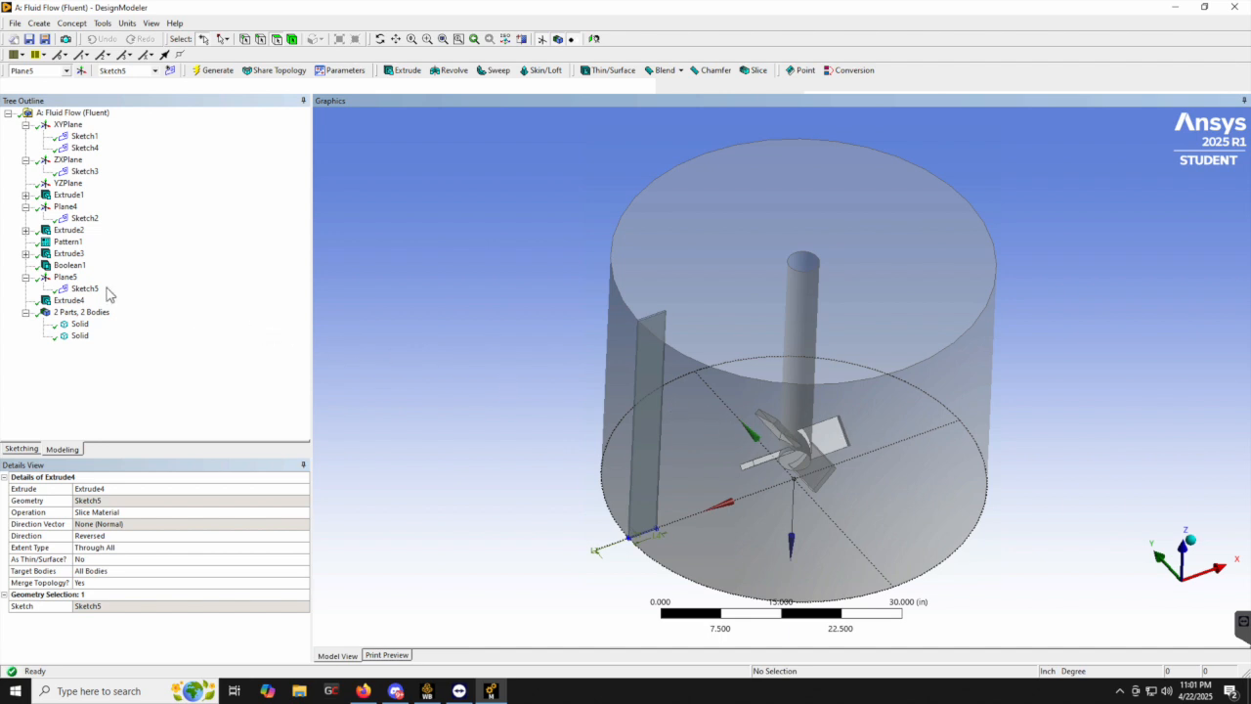
click(84, 171)
mouse_move(597, 413)
middle_down()
mouse_move(589, 390)
mouse_move(832, 270)
middle_up()
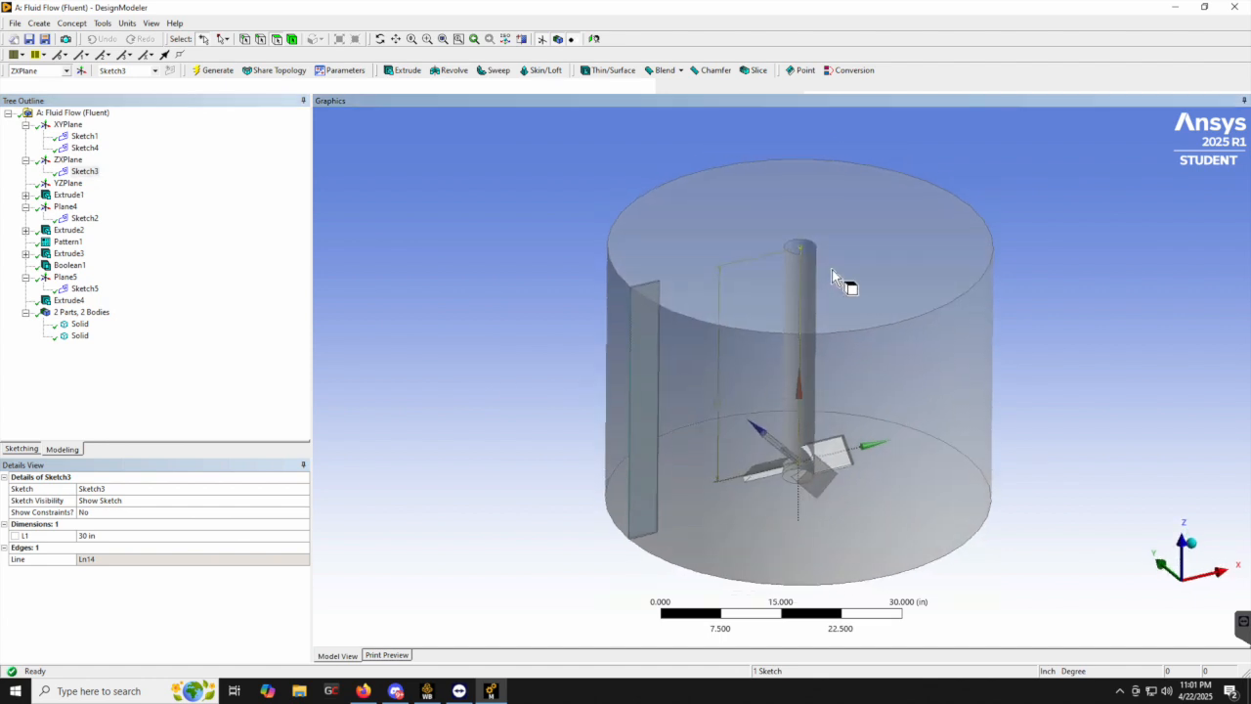
click(39, 23)
click(64, 188)
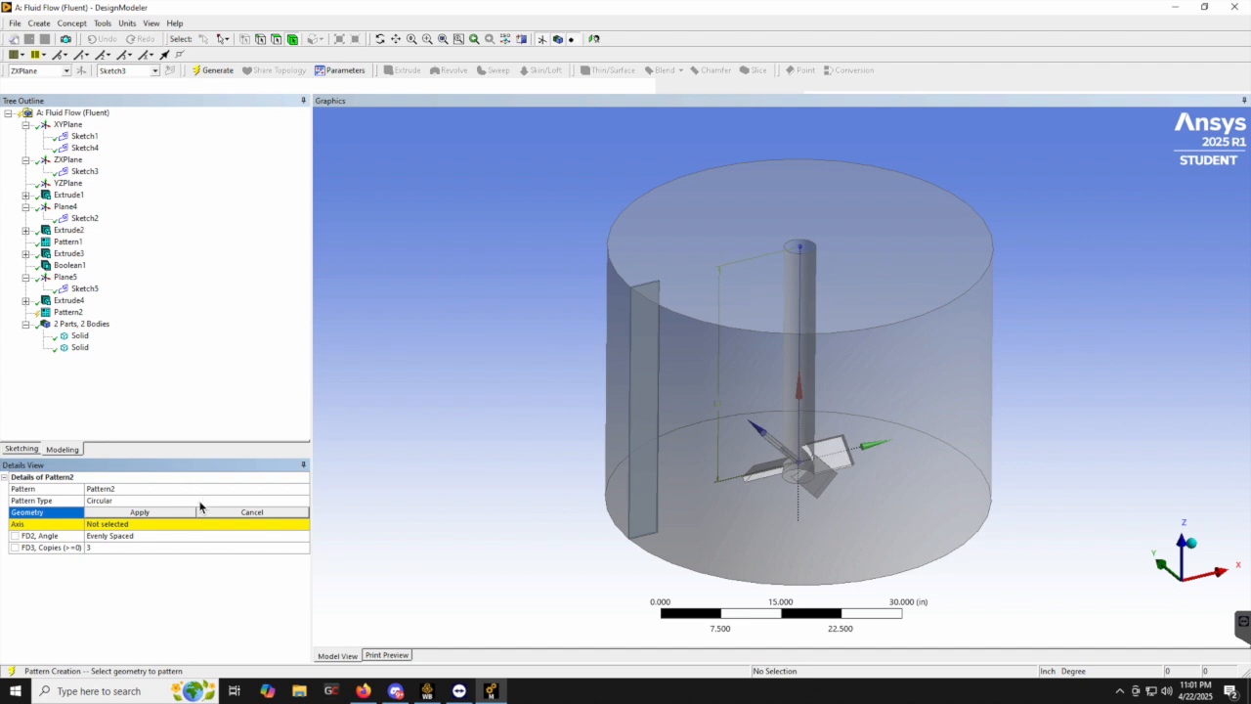
click(77, 348)
click(124, 513)
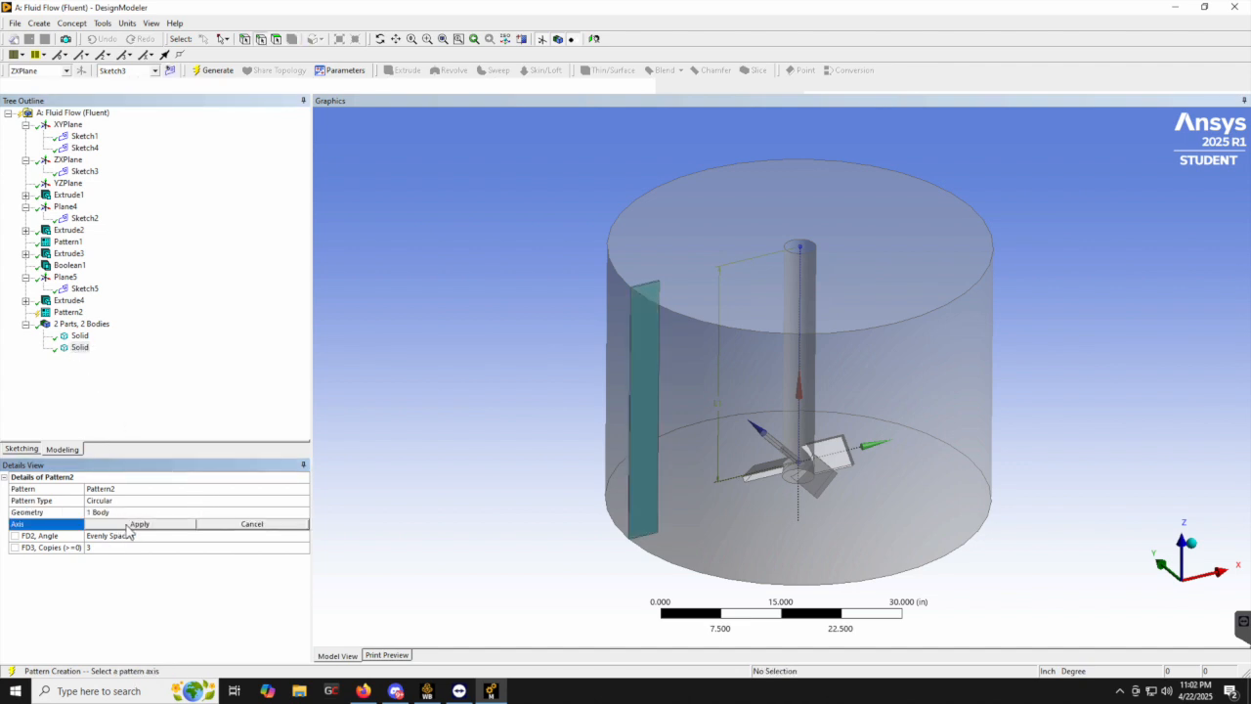
click(802, 298)
click(137, 525)
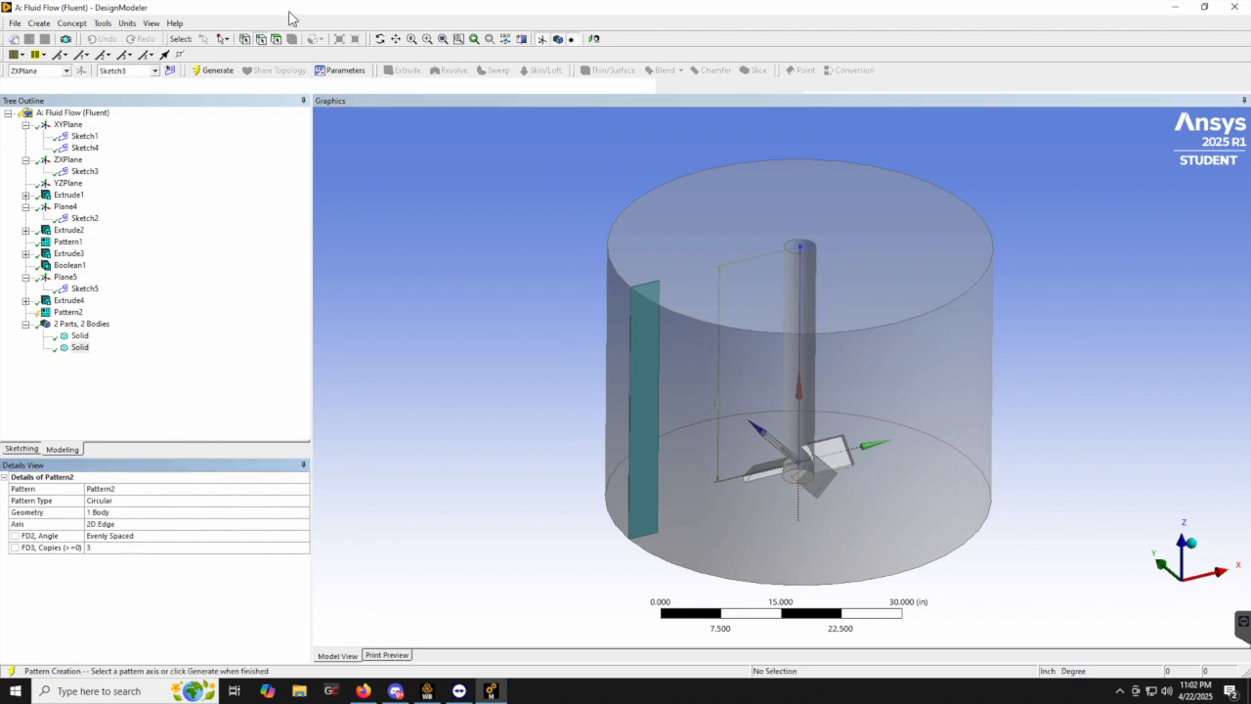
click(216, 70)
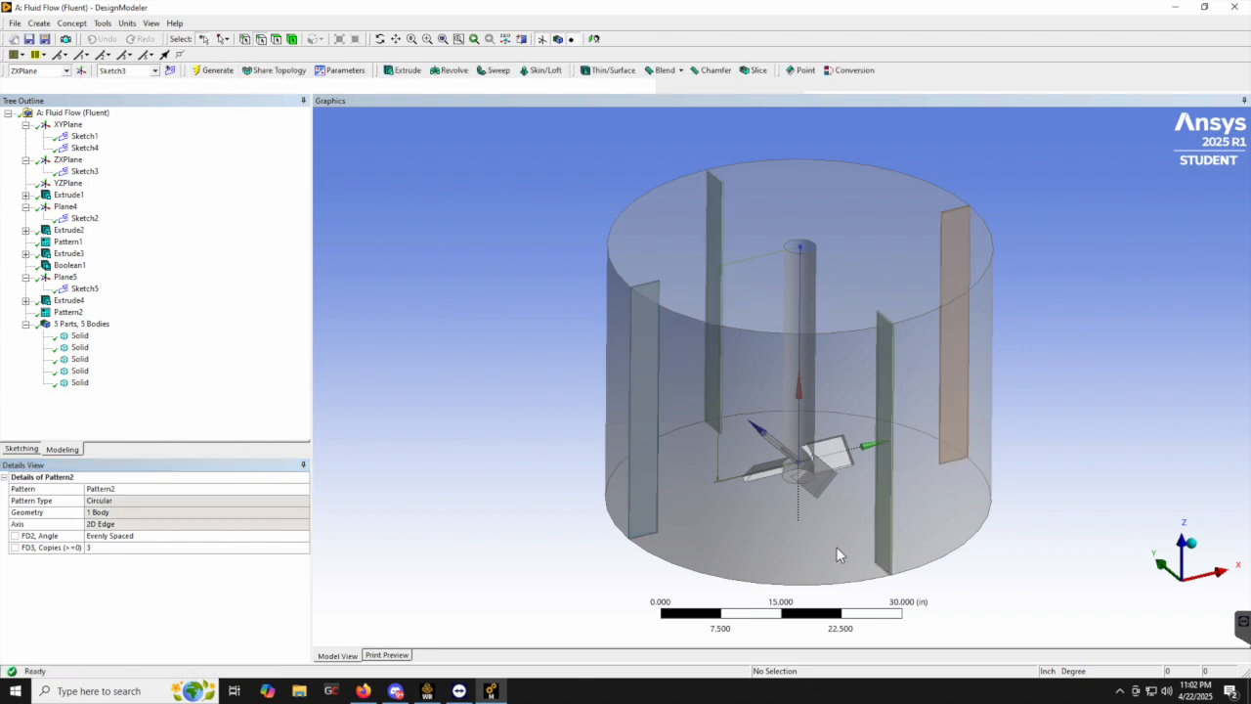
middle_drag(822, 366, 864, 382)
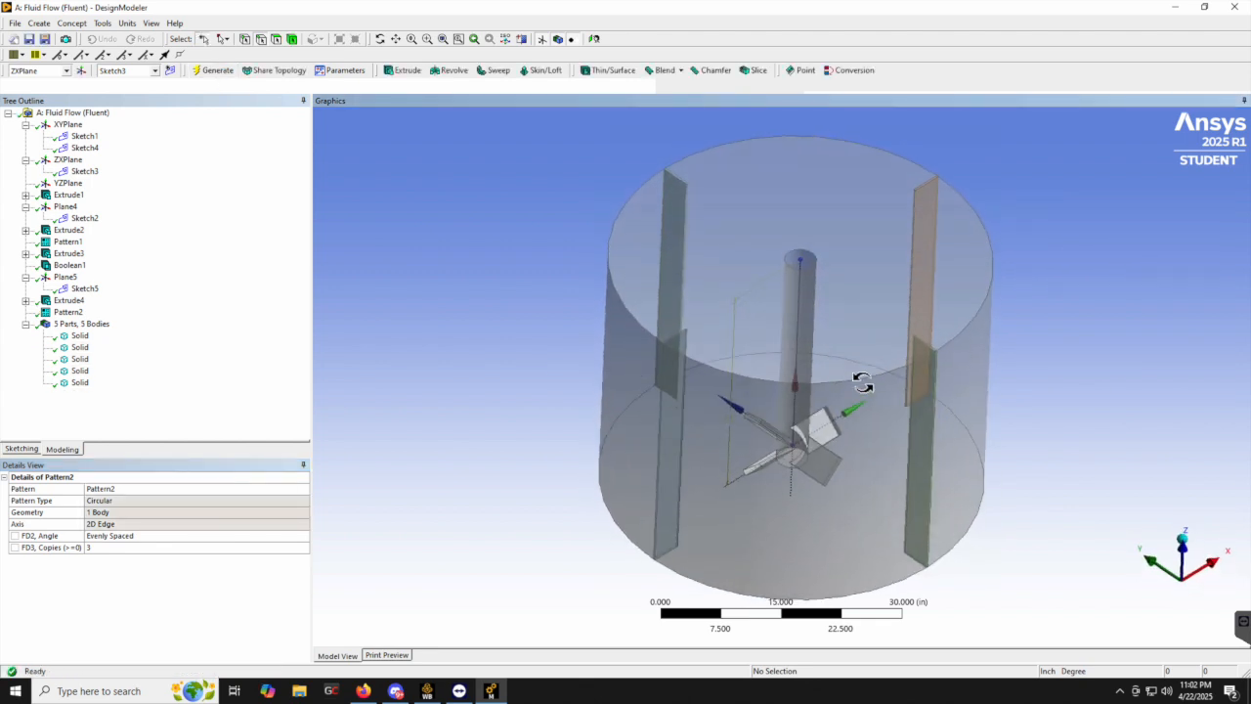
Create a Boolean Subtract with the tank body as target and the four baffle bodies as tools, without preserving them, and generate it
click(39, 23)
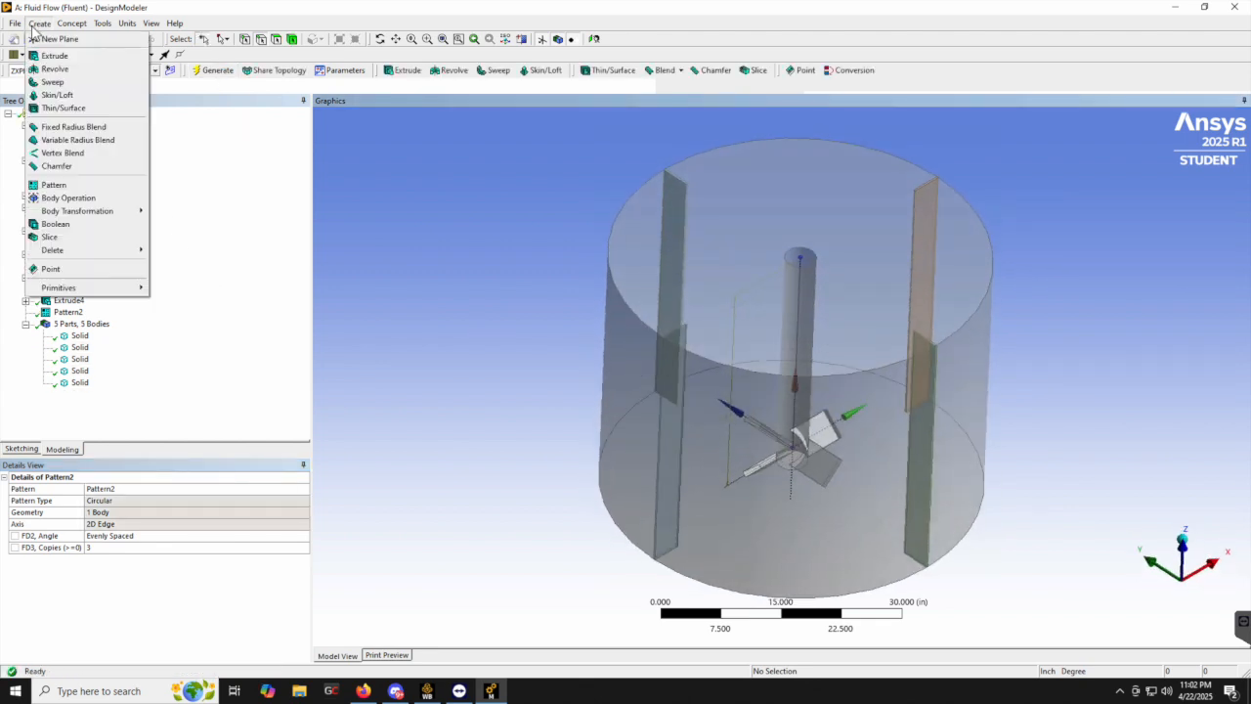
click(60, 232)
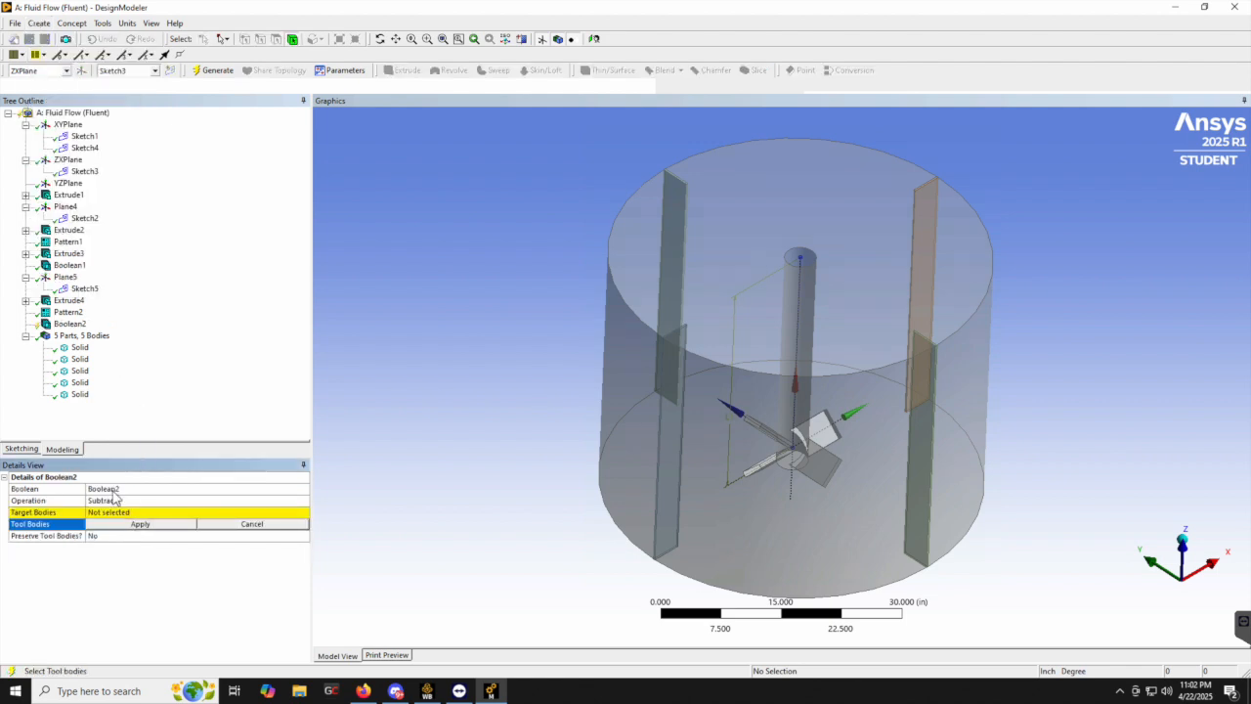
click(116, 513)
click(91, 349)
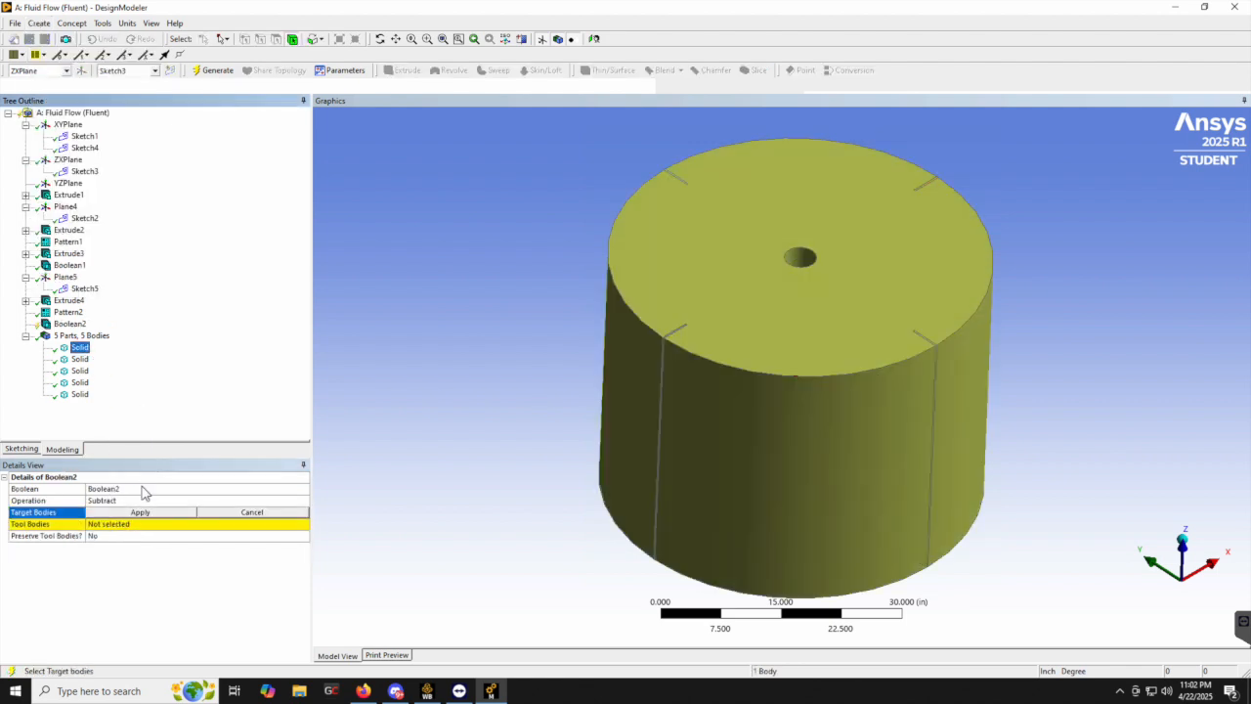
click(140, 512)
click(80, 358)
shift+click(80, 382)
shift+click(80, 394)
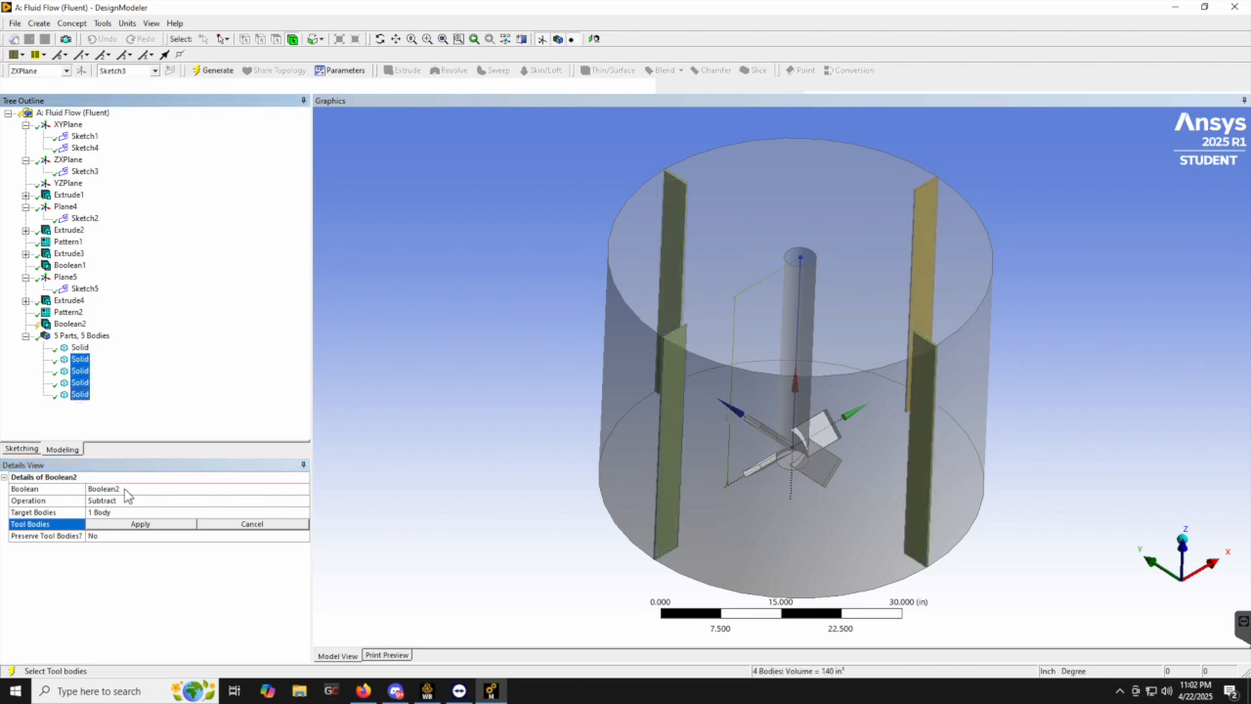
click(140, 525)
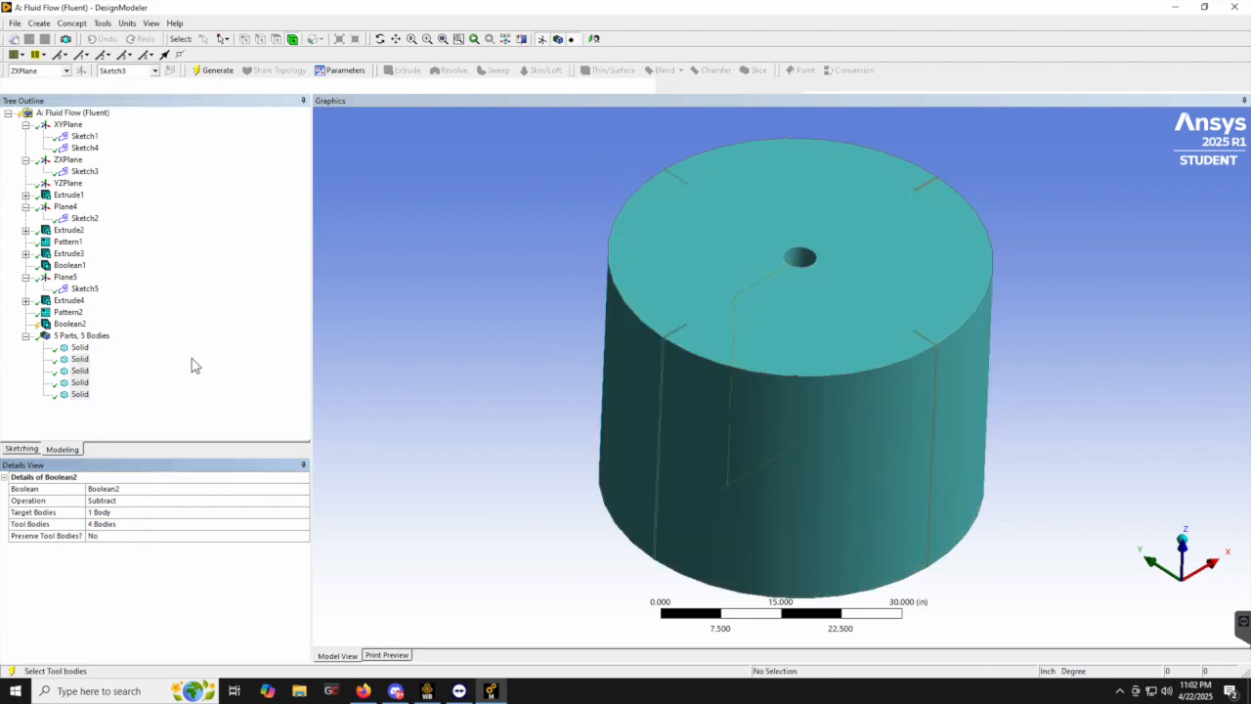
click(213, 70)
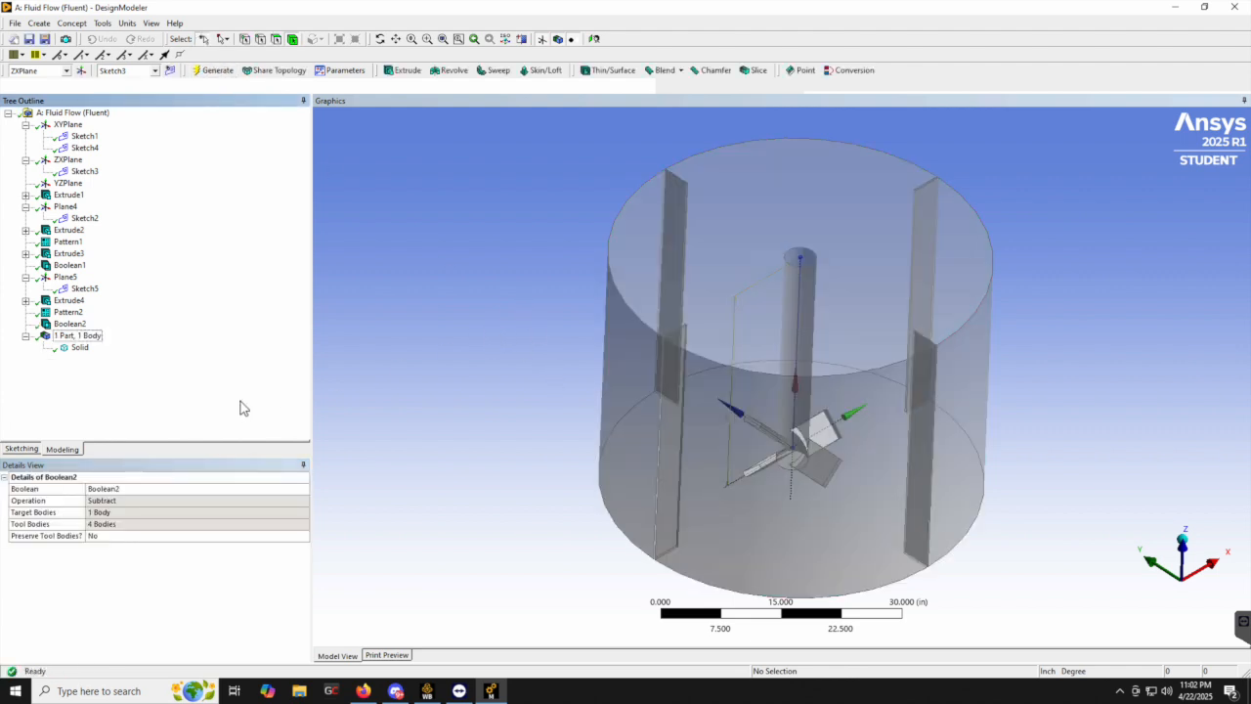
Examine the remaining fluid body from several angles, checking the baffle slots, shaft cavity and blade cavities
click(78, 347)
middle_drag(600, 377, 549, 353)
click(544, 356)
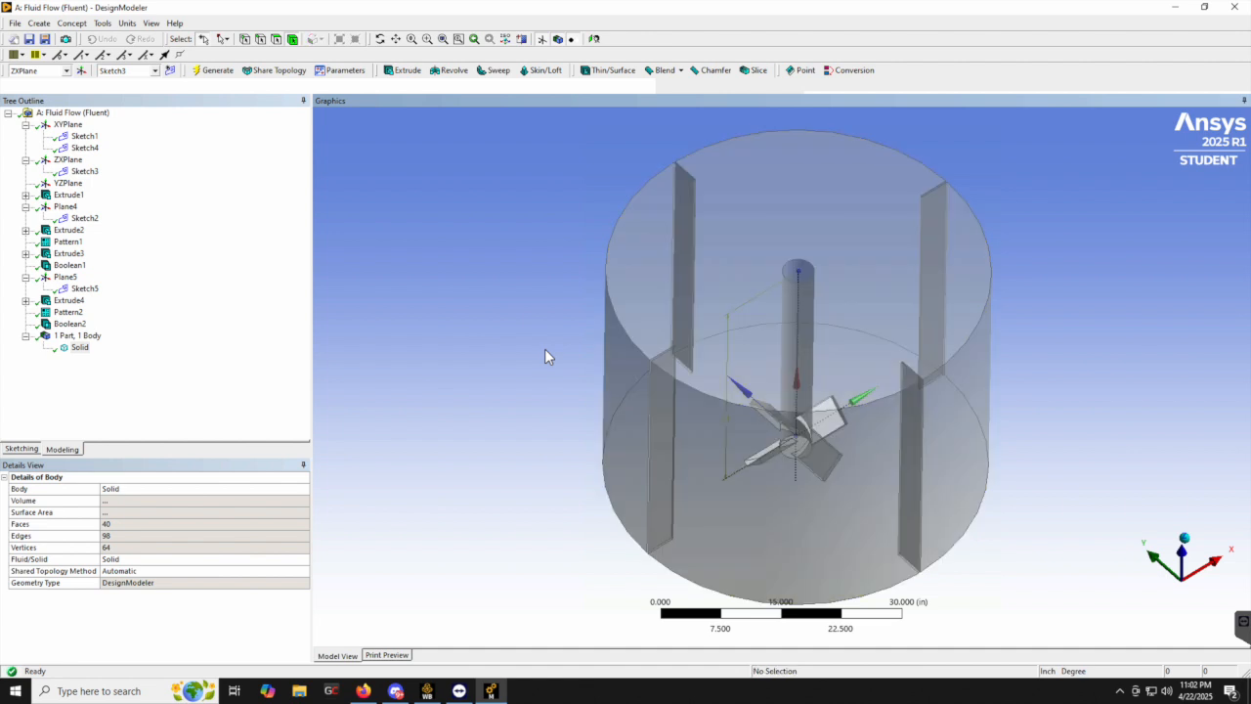
middle_drag(748, 432, 750, 352)
middle_drag(744, 380, 745, 390)
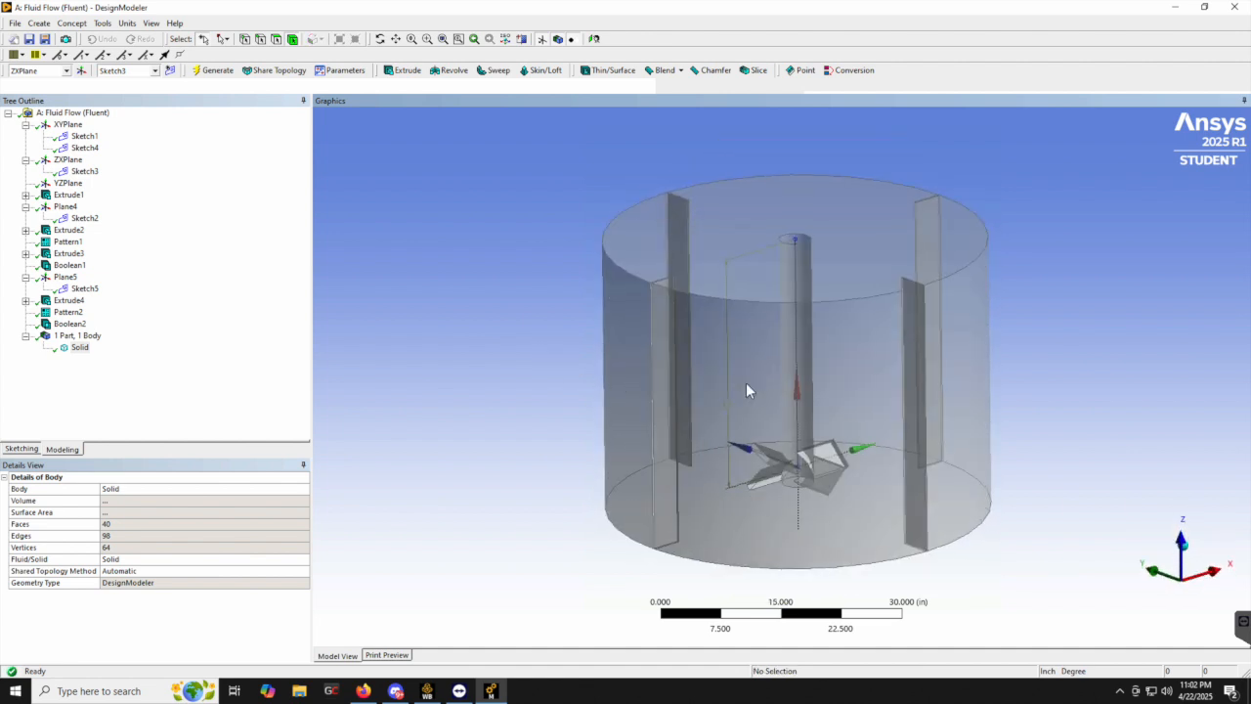
middle_drag(751, 379, 768, 436)
middle_drag(712, 309, 647, 361)
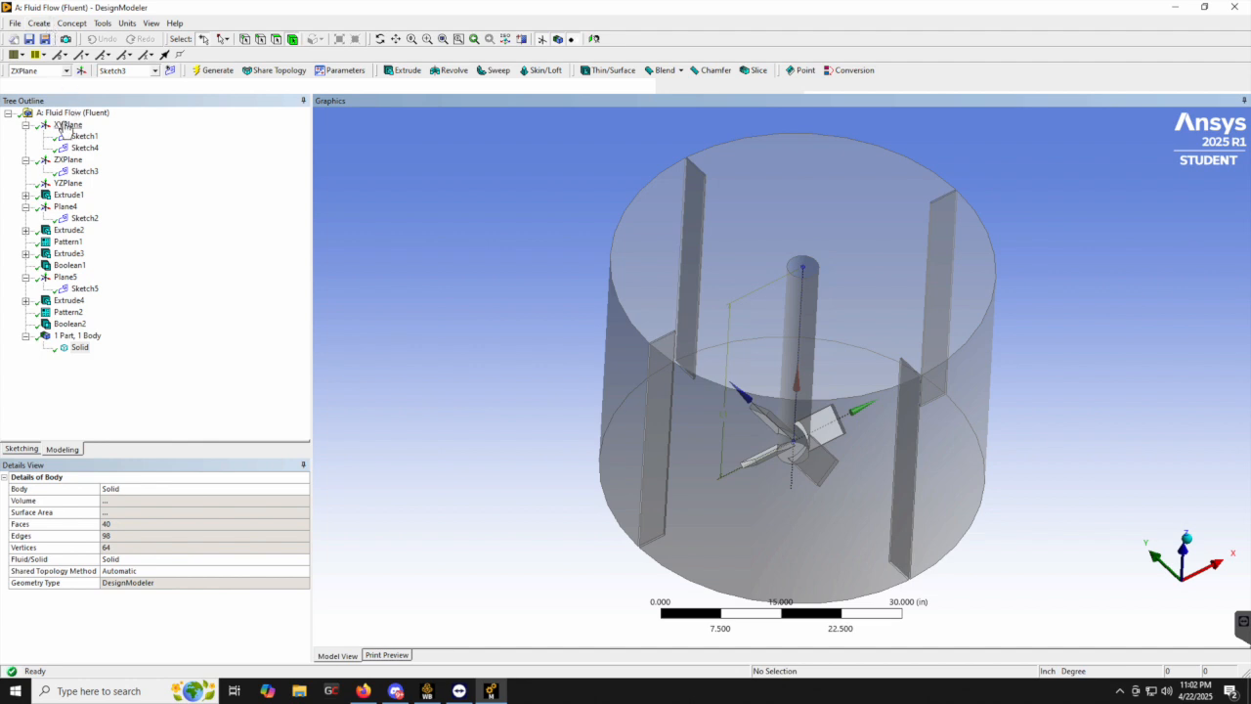
middle_drag(504, 264, 469, 146)
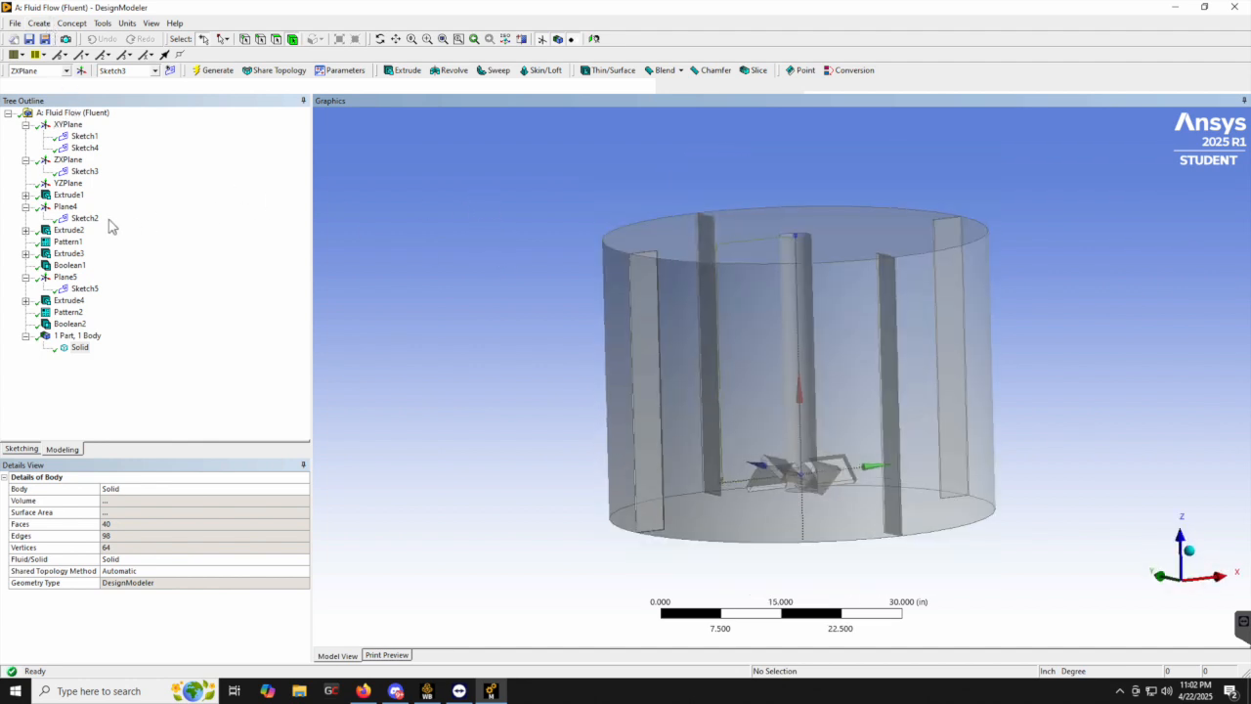
Create a new sketch on the ZX plane and draw a rectangle about 14.7 in wide from the shaft axis, enclosing the blades on one side
click(67, 161)
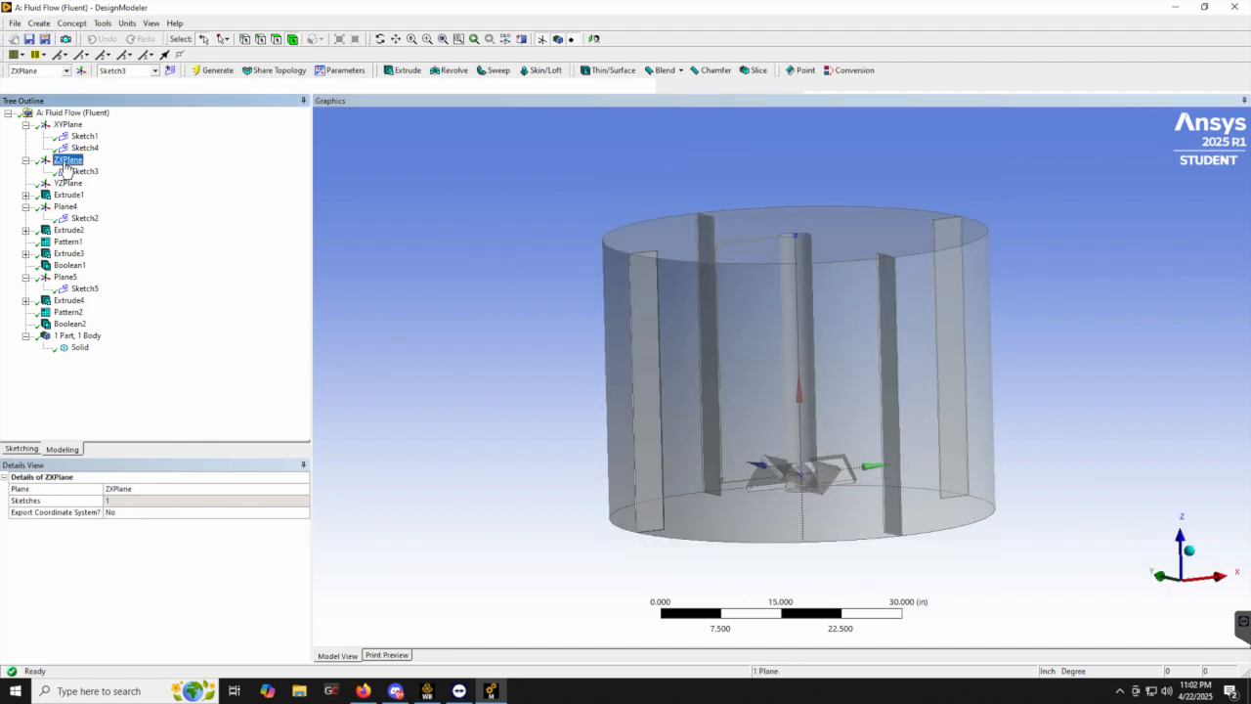
click(169, 75)
mouse_move(636, 377)
middle_down()
mouse_move(550, 339)
mouse_move(514, 368)
mouse_move(529, 336)
mouse_move(514, 362)
middle_up()
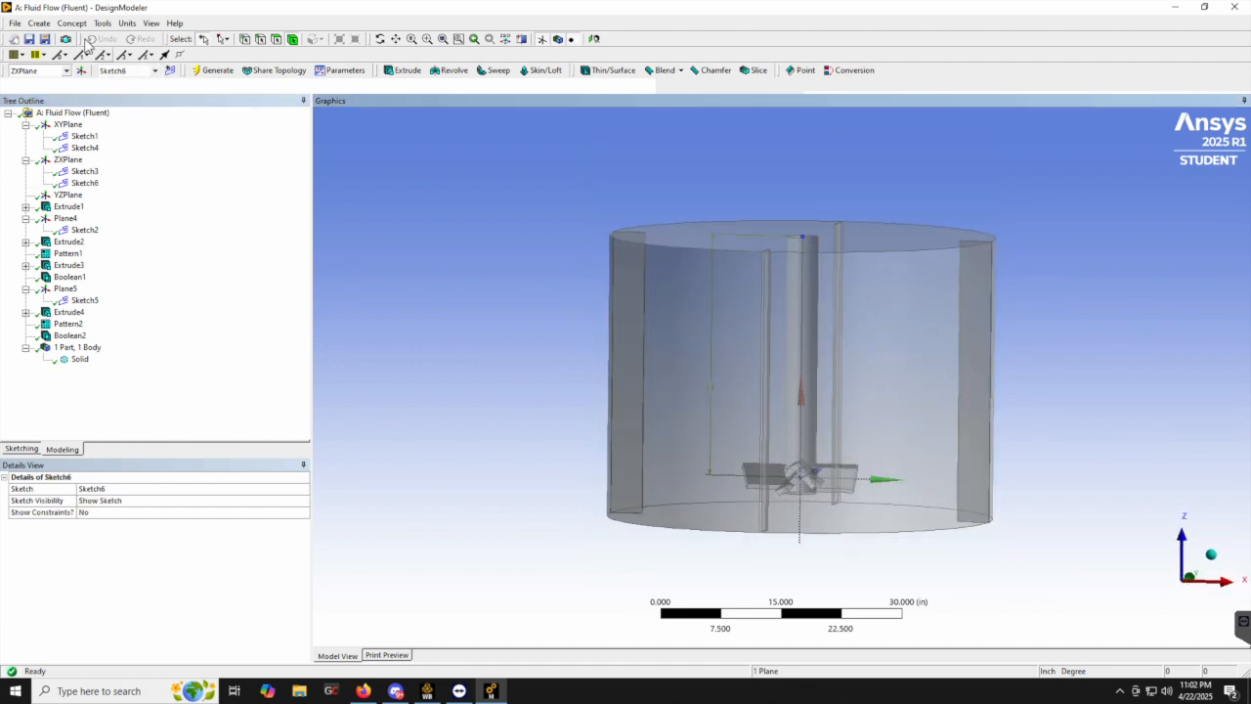
click(30, 450)
click(210, 188)
click(801, 272)
click(685, 518)
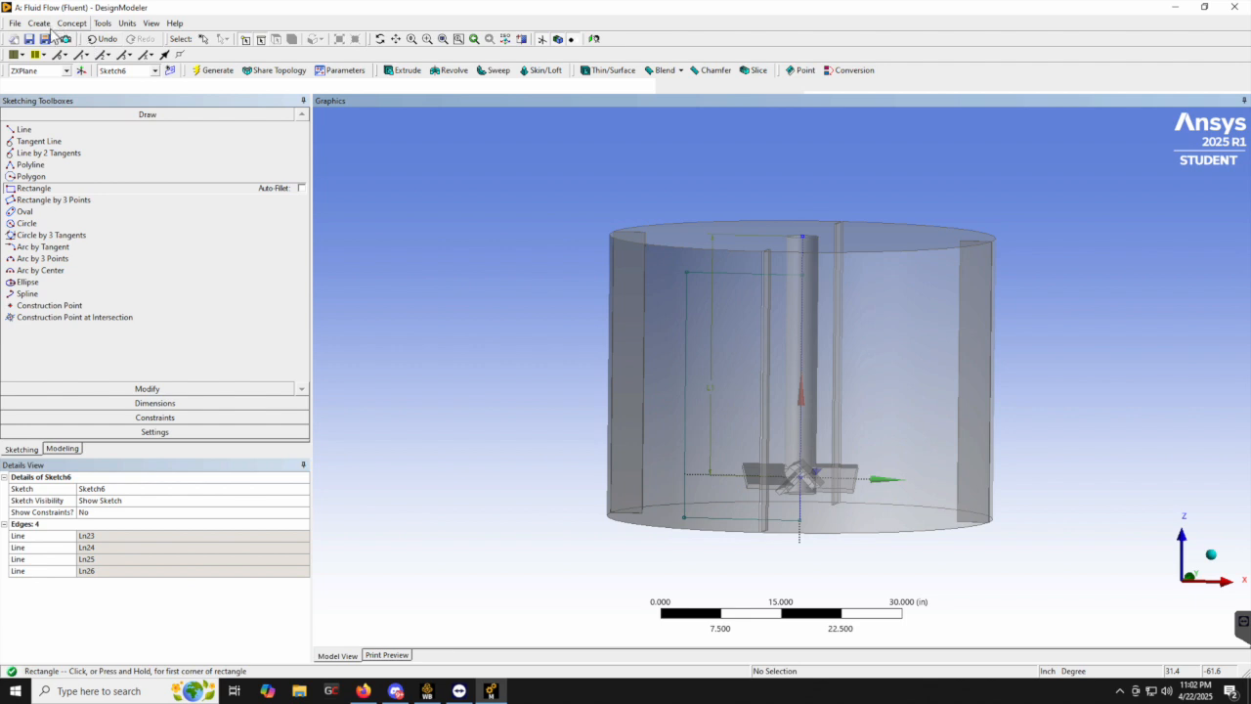
Dimension the distance between the rectangle's two vertical edges and set it to 10 in
click(153, 404)
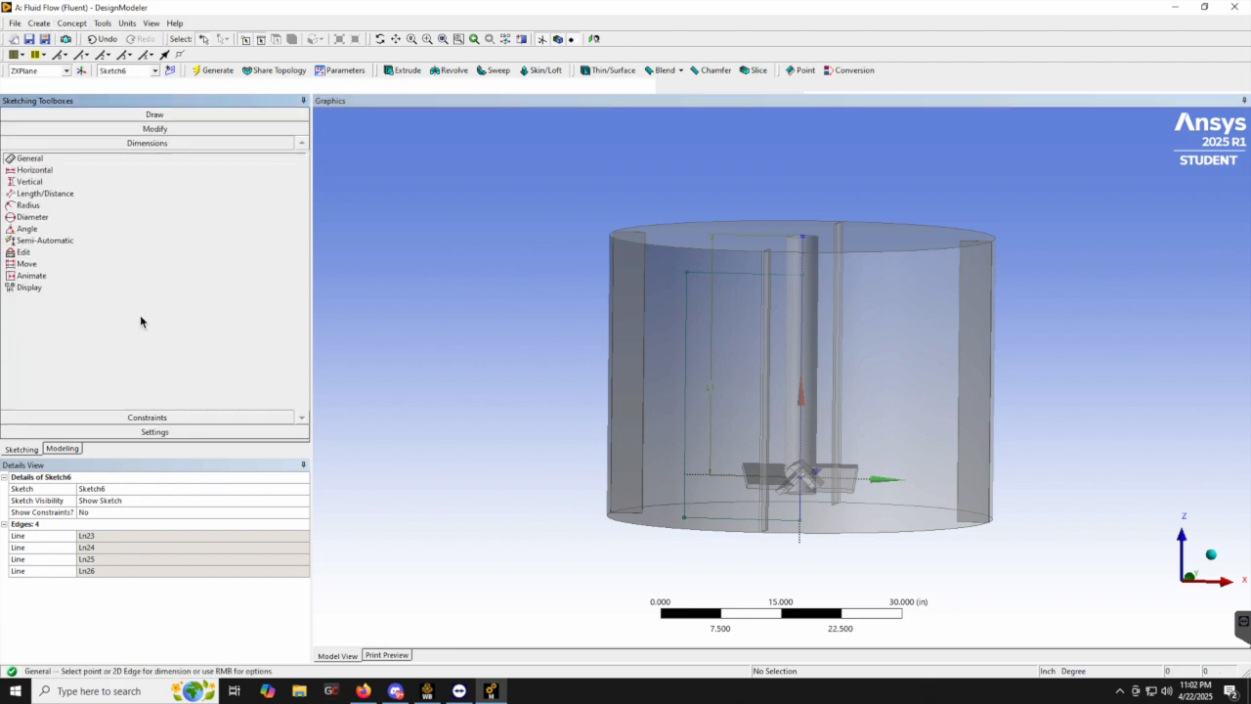
click(36, 206)
click(44, 193)
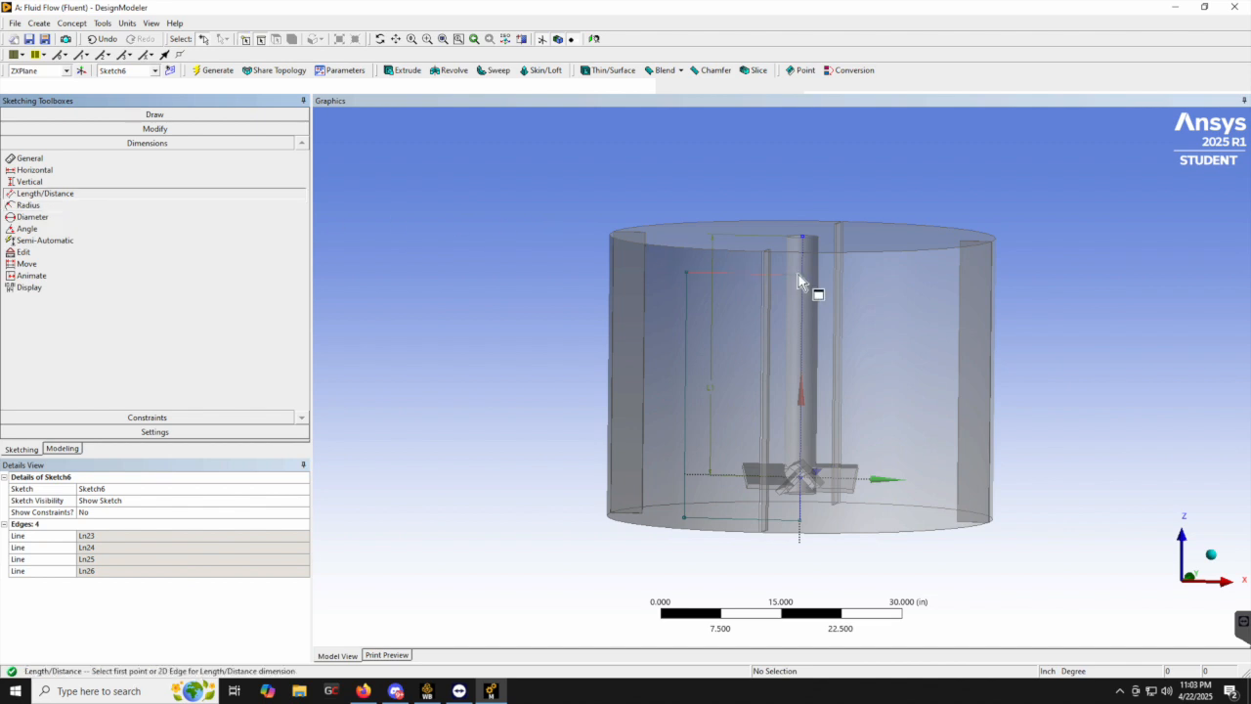
click(803, 285)
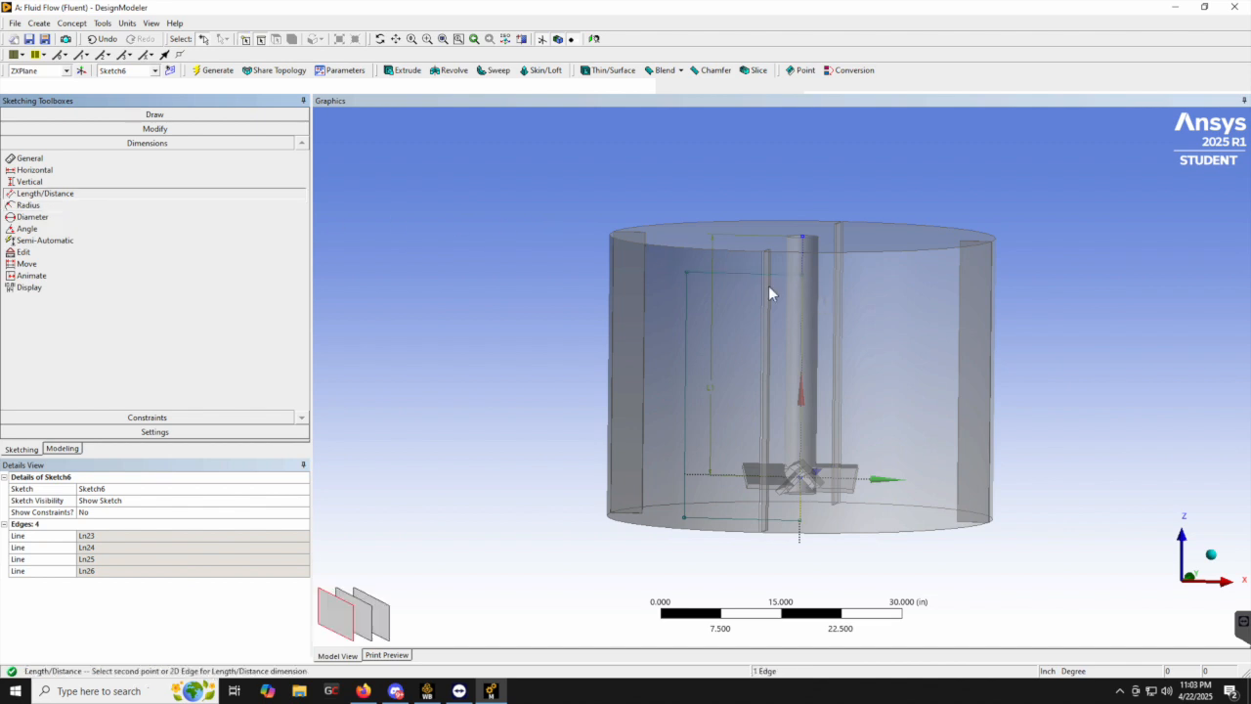
click(686, 312)
click(725, 200)
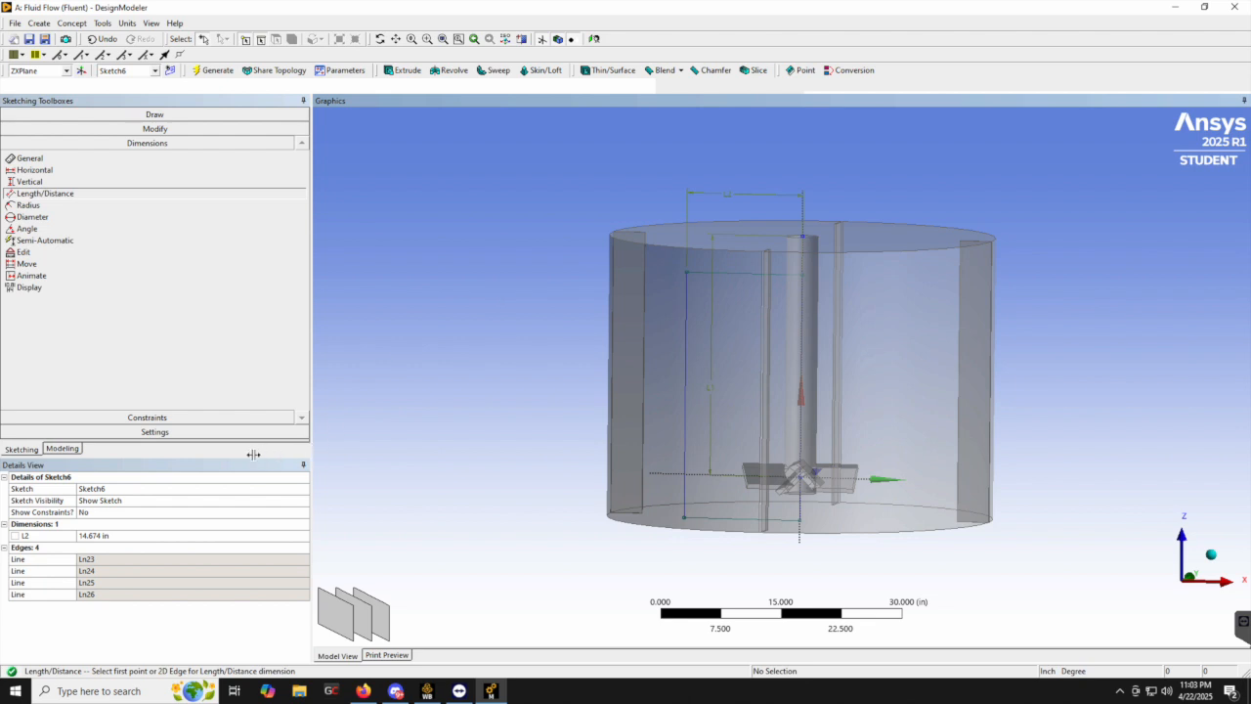
click(160, 536)
text(10)
key(Return)
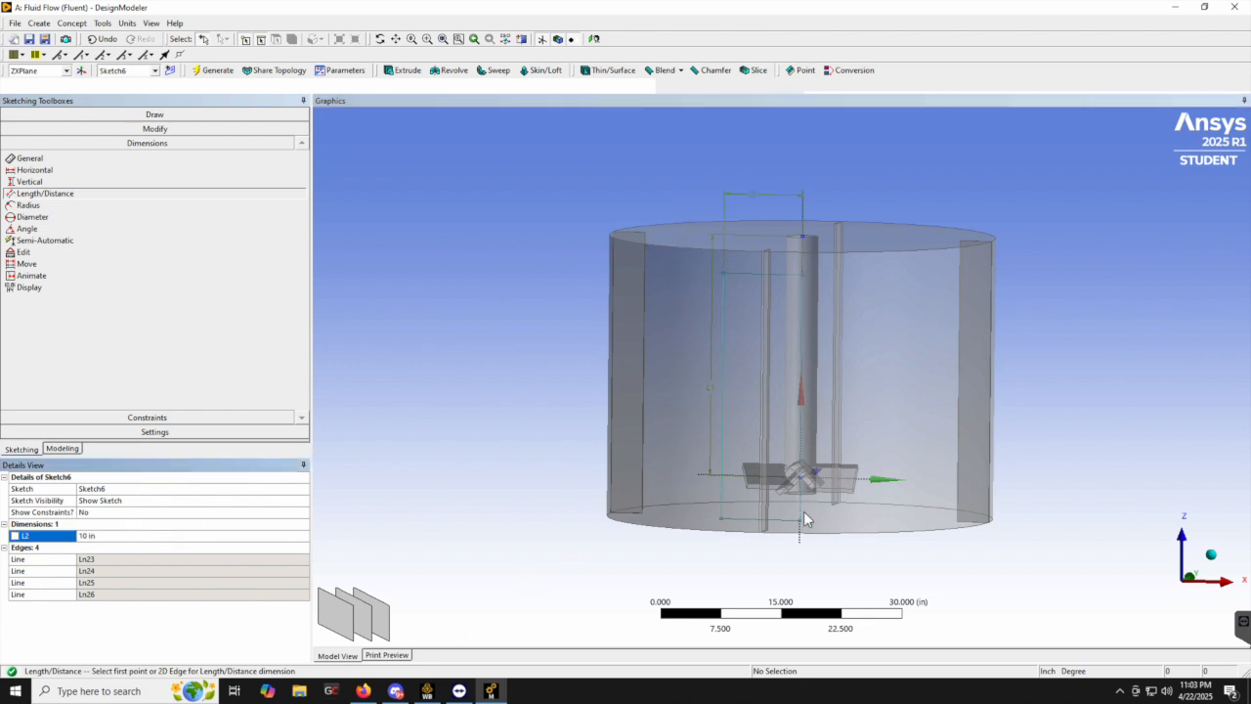
Dimension the distance from the rectangle's lower edge to the lower end of the shaft's centre line and set it to 3.5 in
click(808, 517)
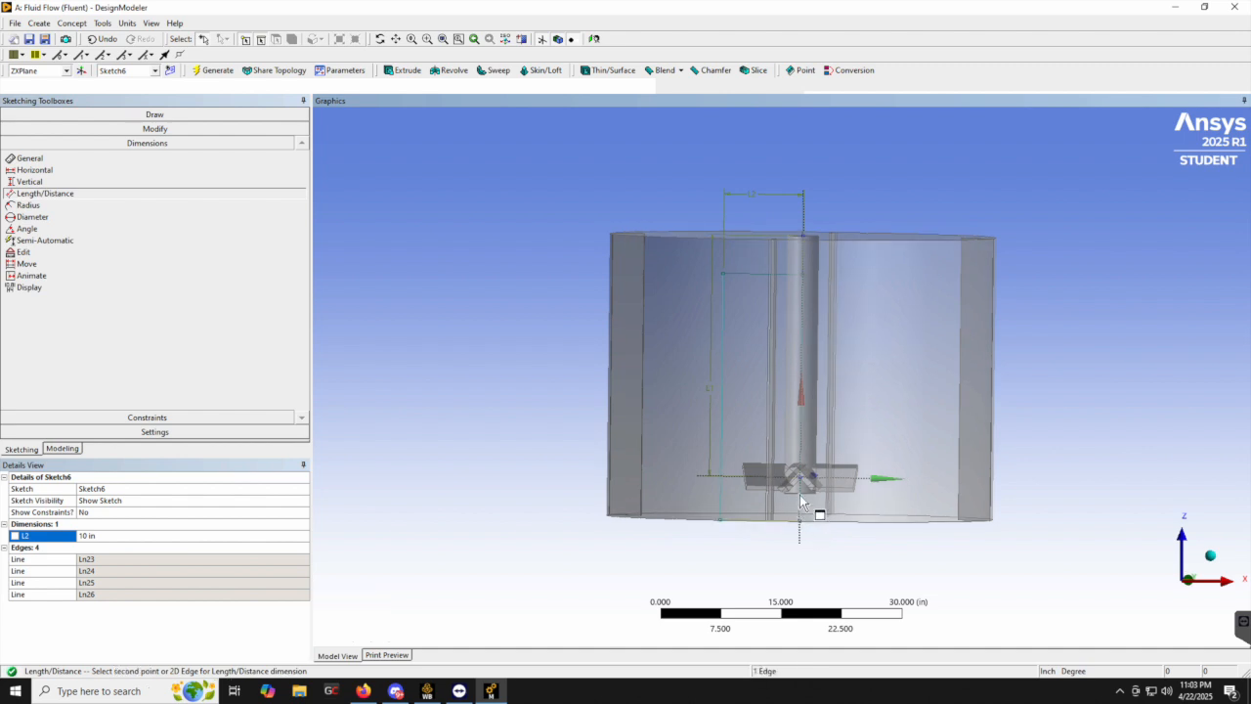
click(796, 479)
click(677, 490)
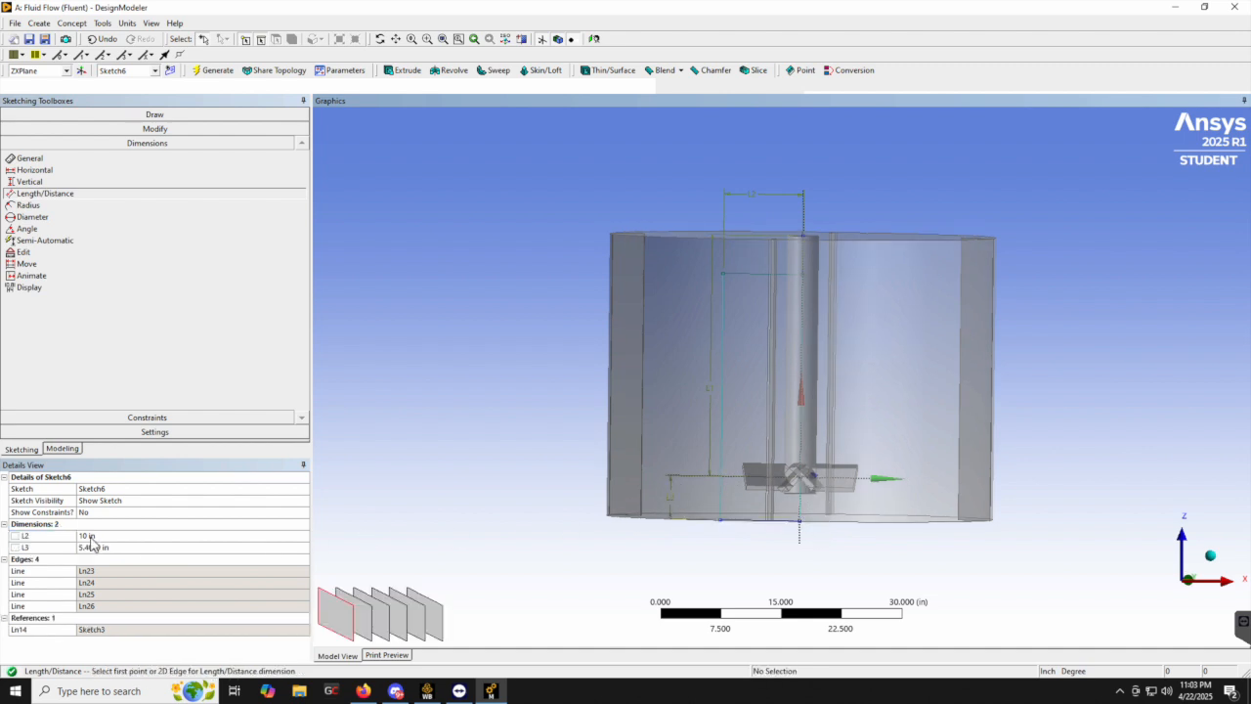
click(103, 547)
text(3)
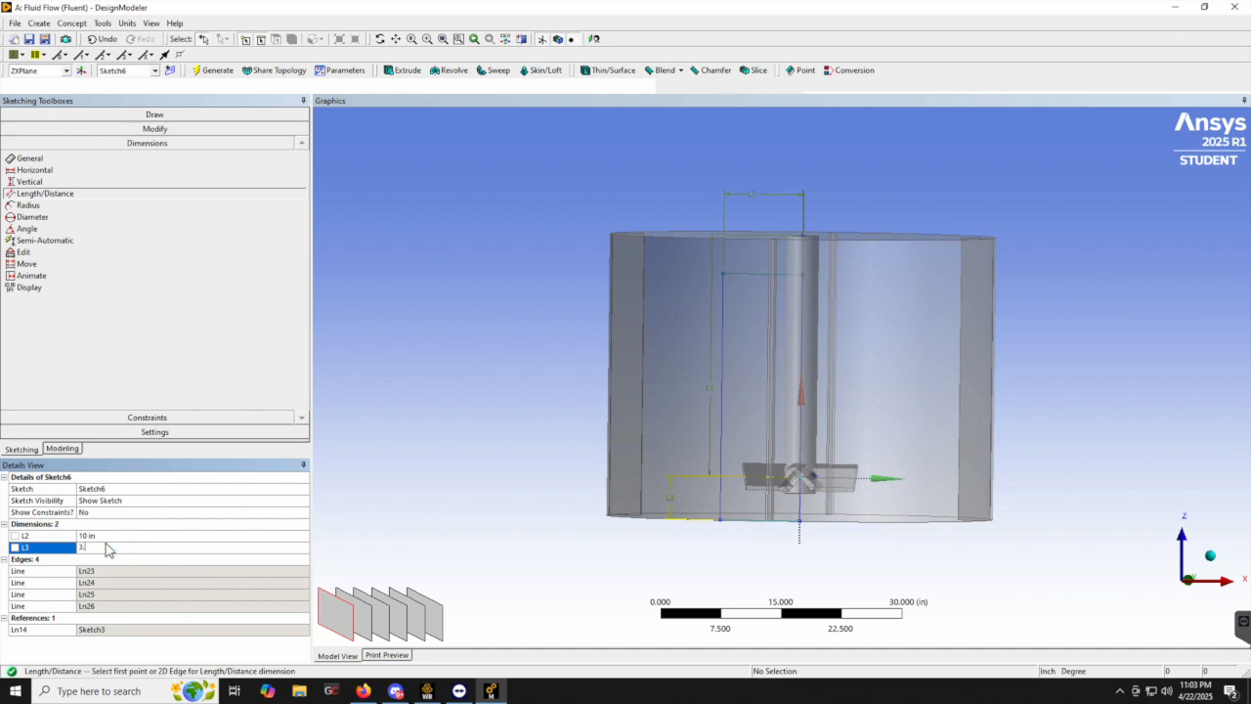
text(.5)
key(Return)
Constrain the rectangle's upper corner on the shaft axis to be coincident with the upper end of the shaft's centre line
mouse_move(775, 408)
middle_down()
mouse_move(751, 450)
mouse_move(760, 385)
mouse_move(774, 407)
middle_up()
click(168, 418)
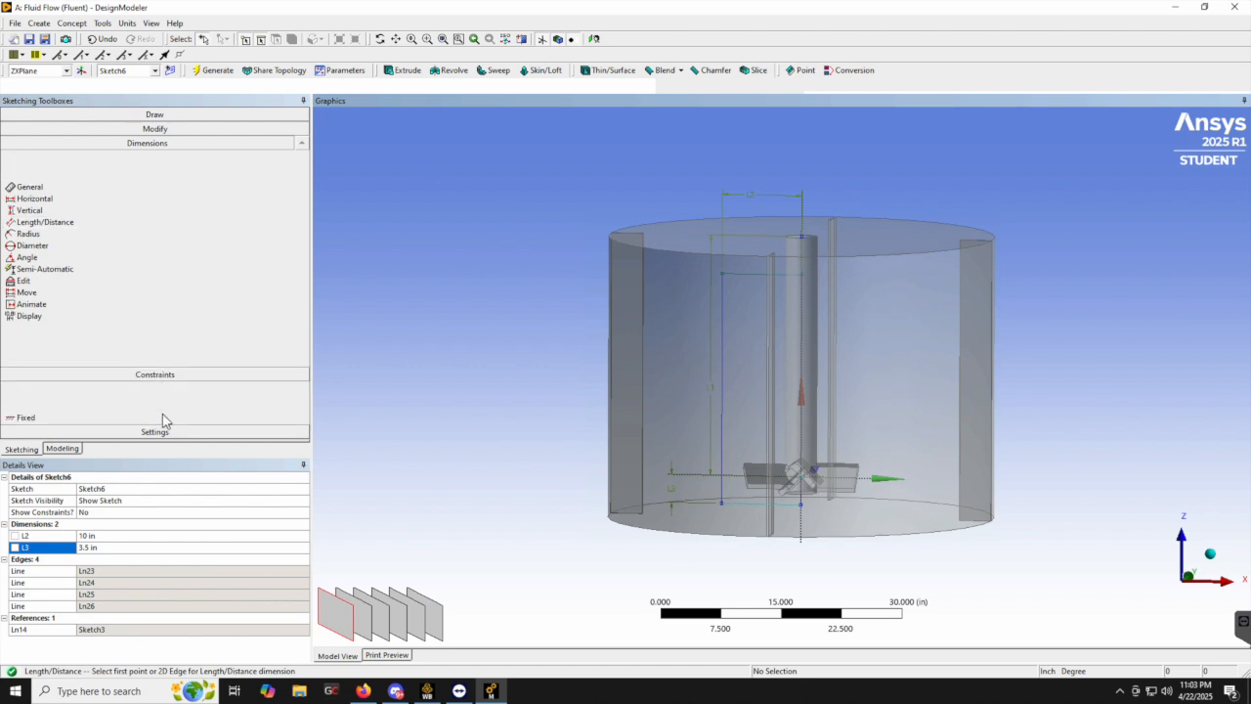
click(51, 232)
click(803, 276)
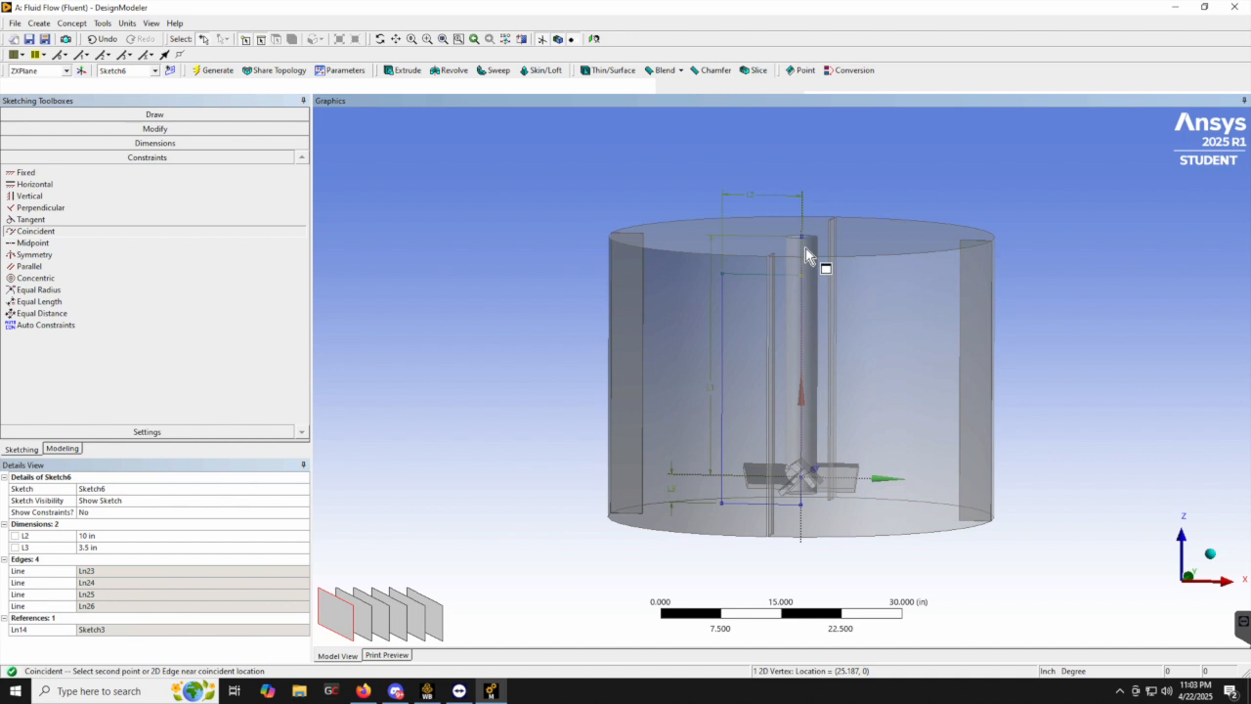
click(802, 239)
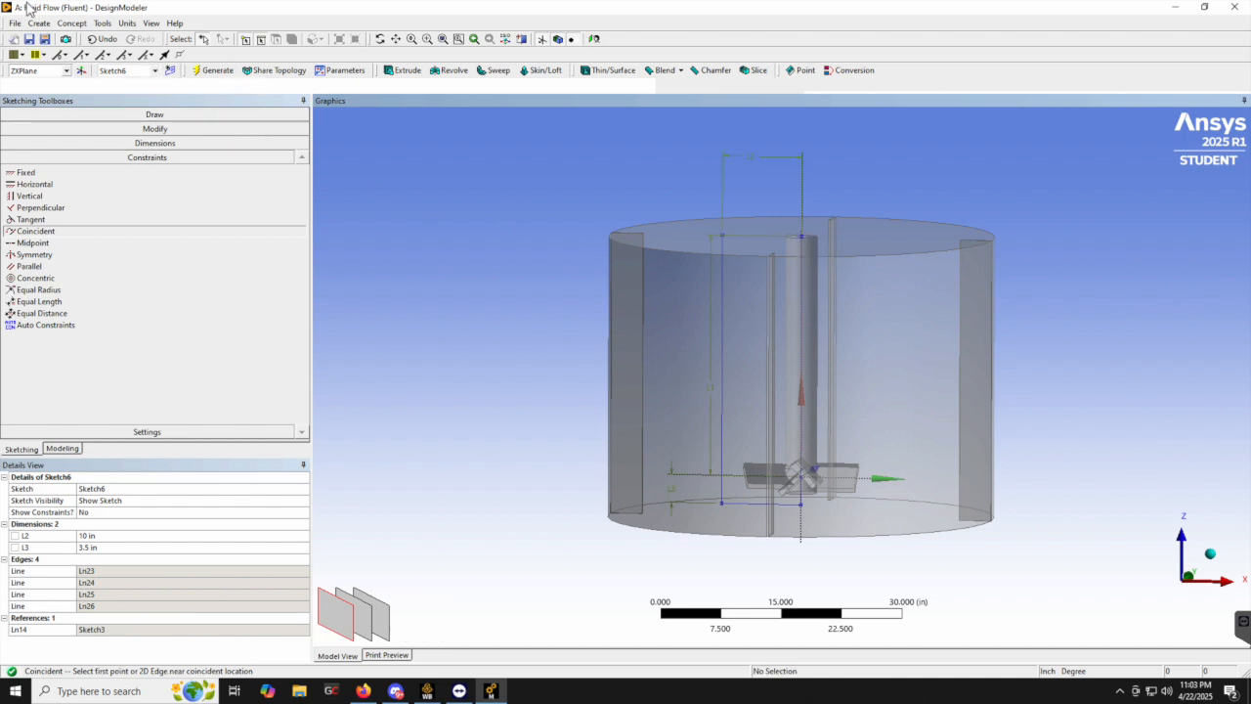
Revolve the rectangle sketch 360° about its edge on the shaft axis as a Slice Material operation and generate it
click(39, 23)
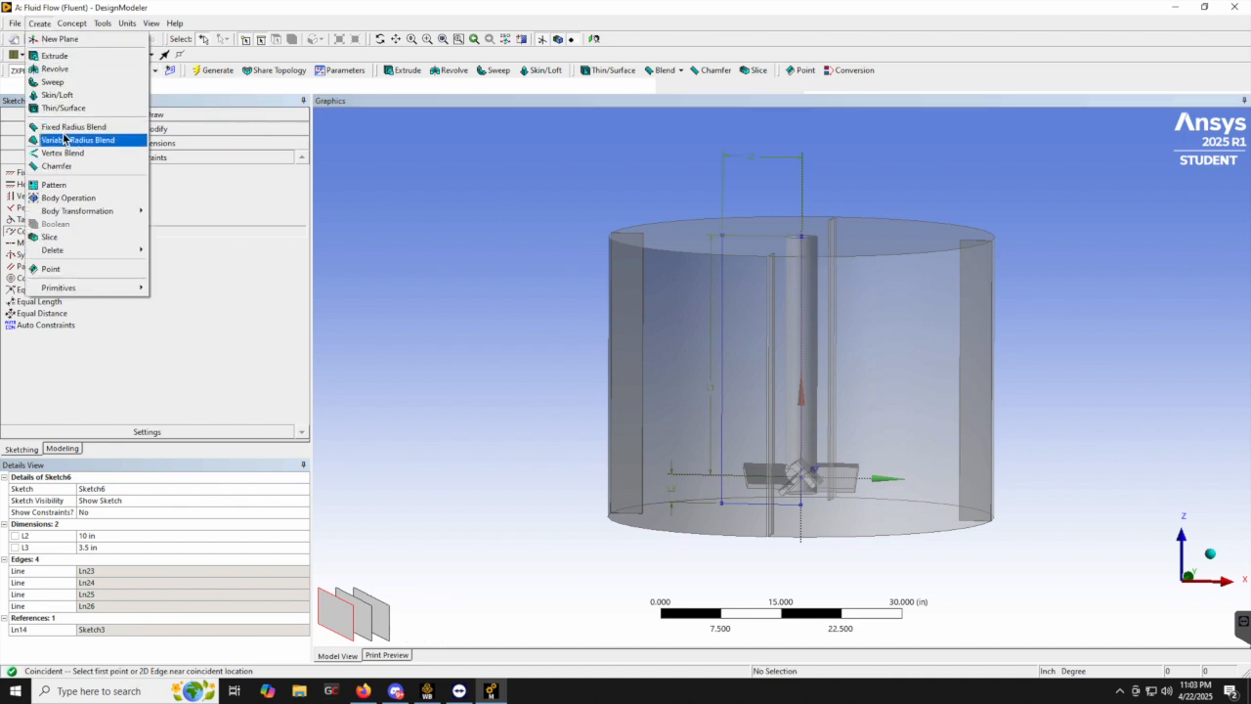
click(56, 71)
click(163, 502)
click(151, 512)
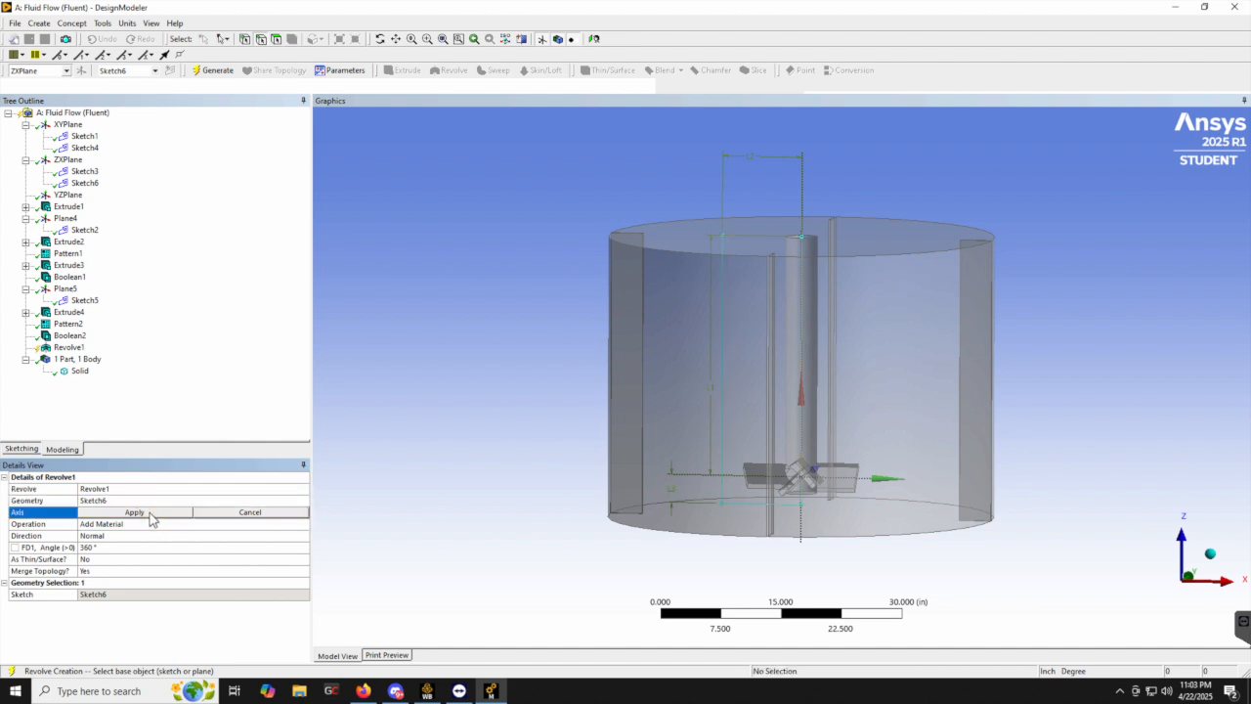
click(799, 299)
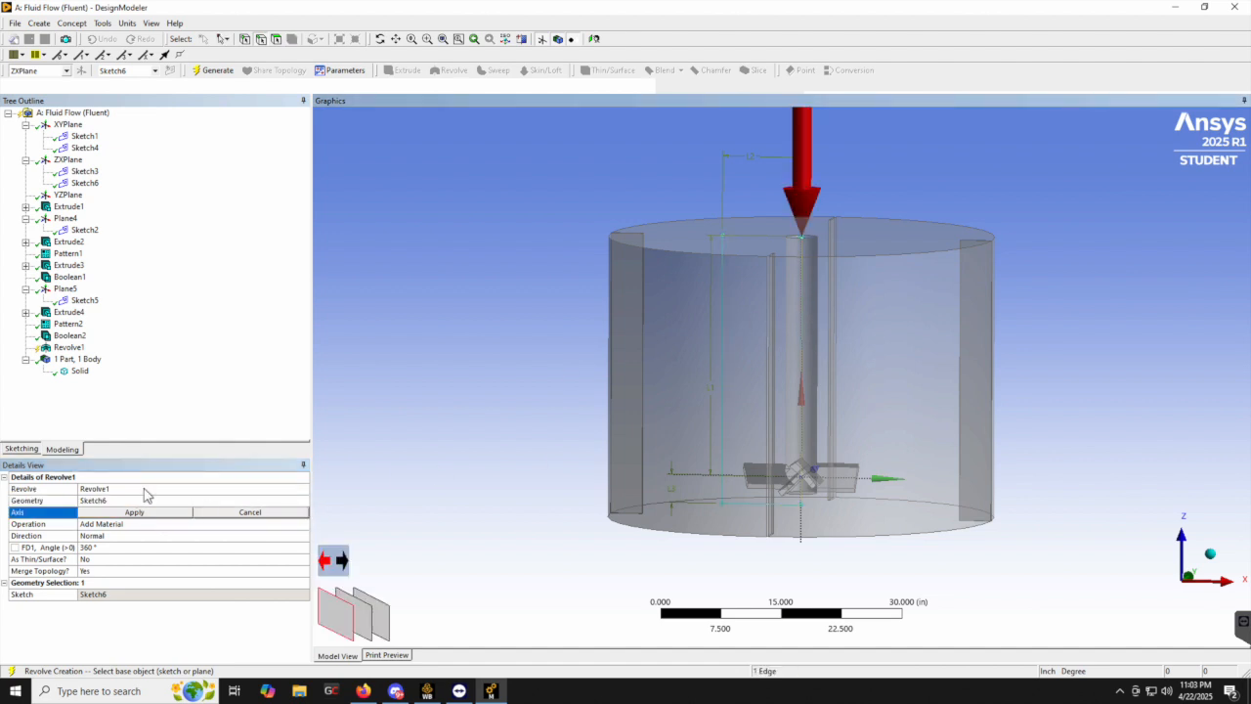
click(134, 512)
click(137, 524)
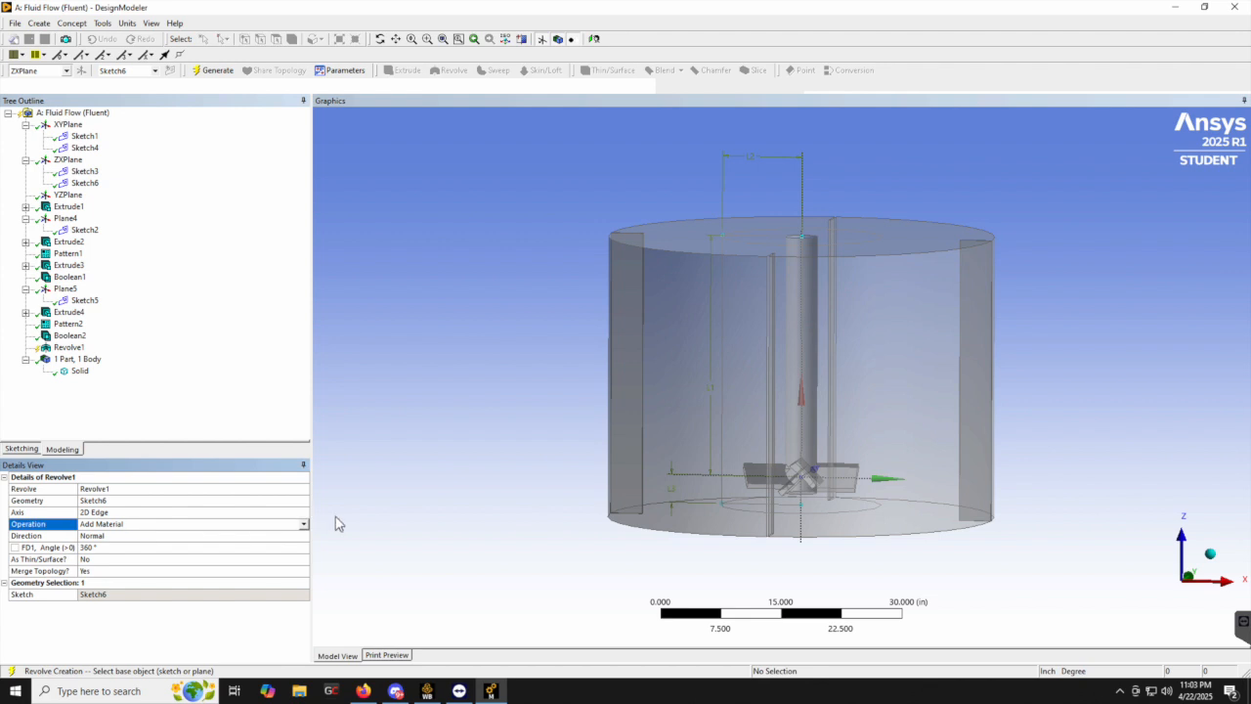
click(303, 524)
click(220, 559)
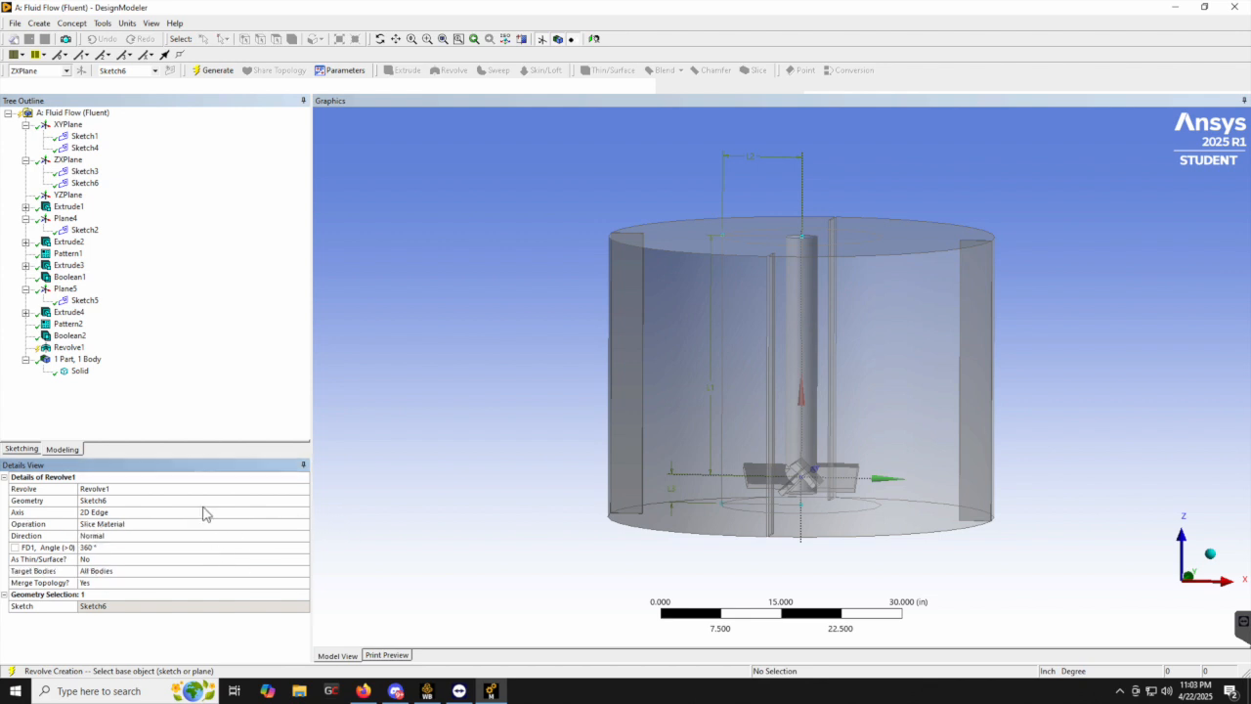
click(216, 72)
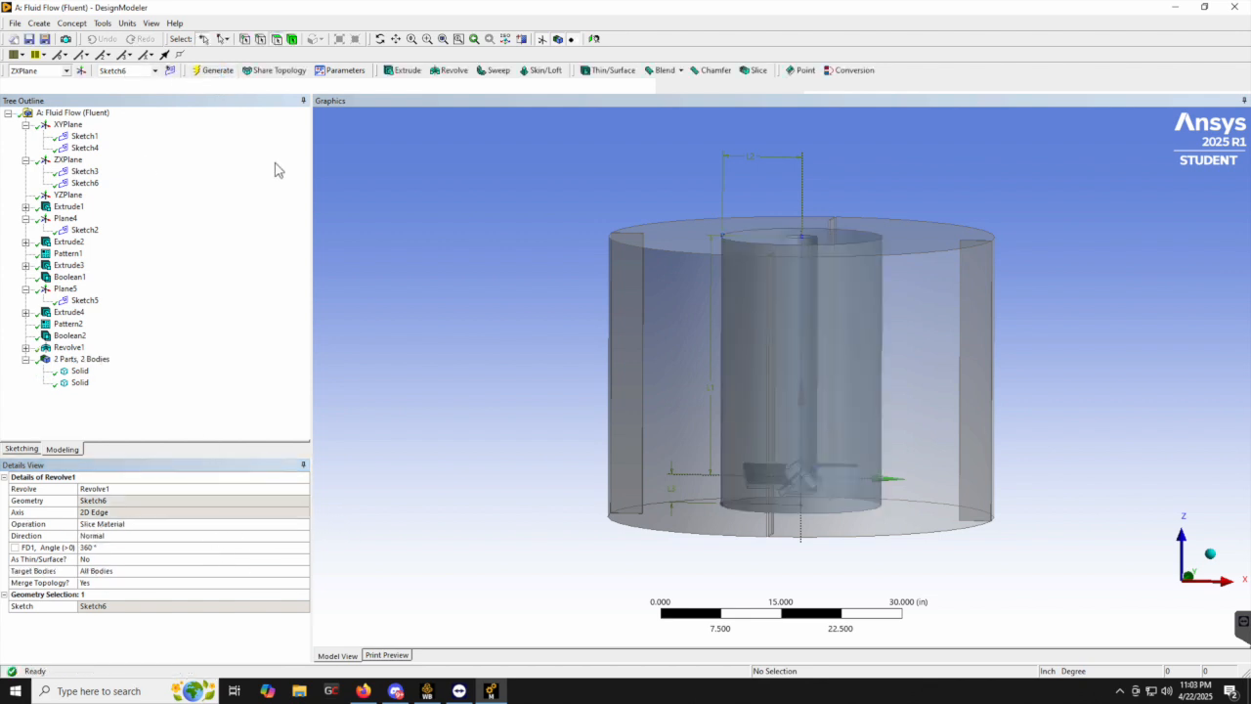
Inspect the outer and inner solid bodies one after the other, then save the project
click(82, 371)
middle_drag(497, 231, 486, 342)
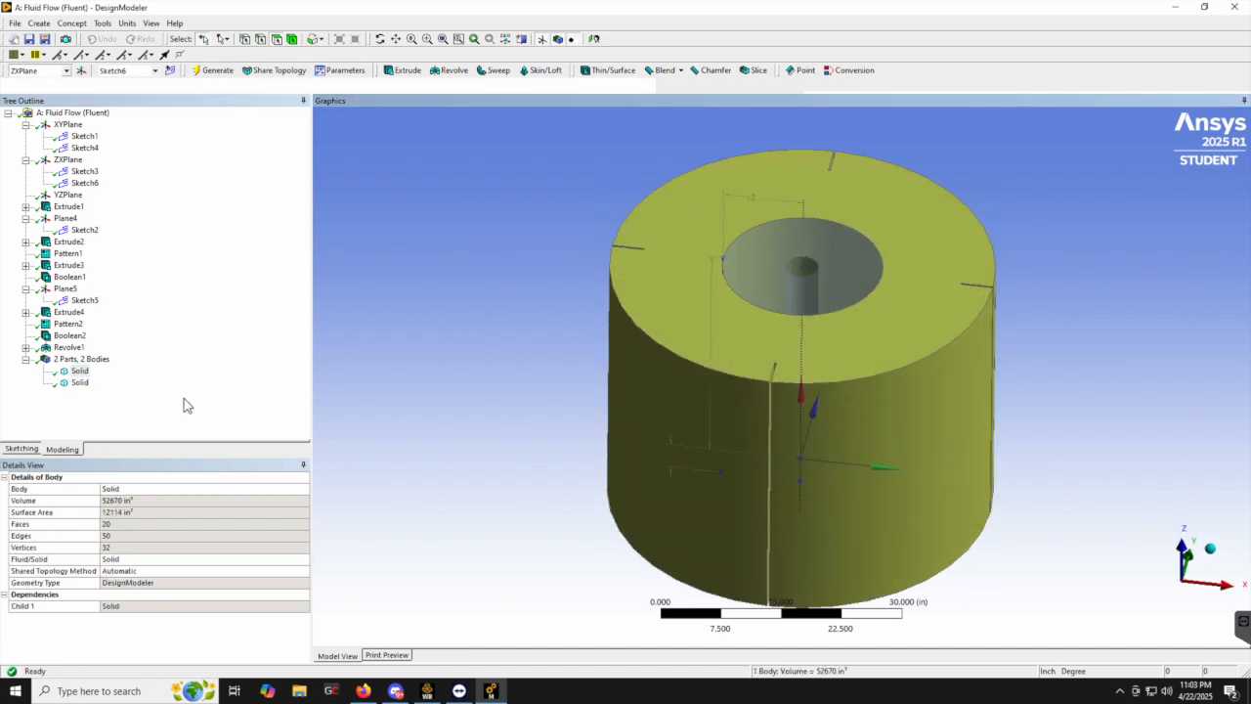
click(80, 382)
middle_drag(588, 386, 577, 418)
click(504, 372)
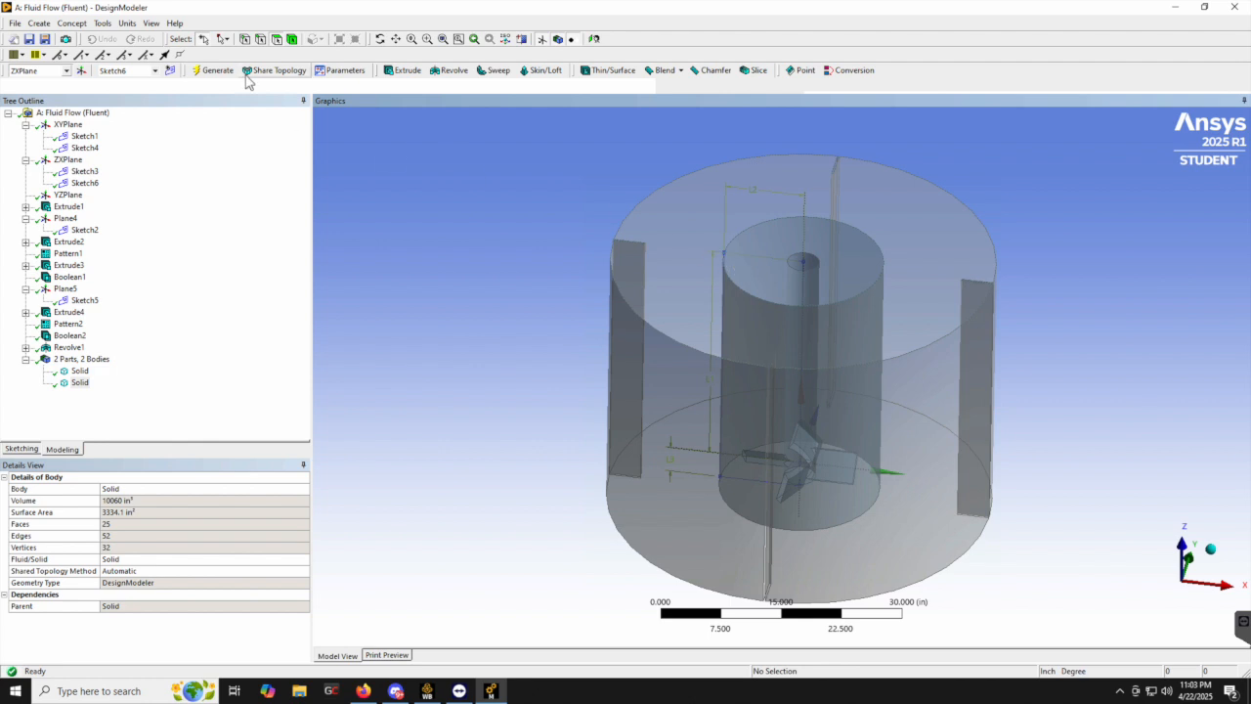
click(14, 23)
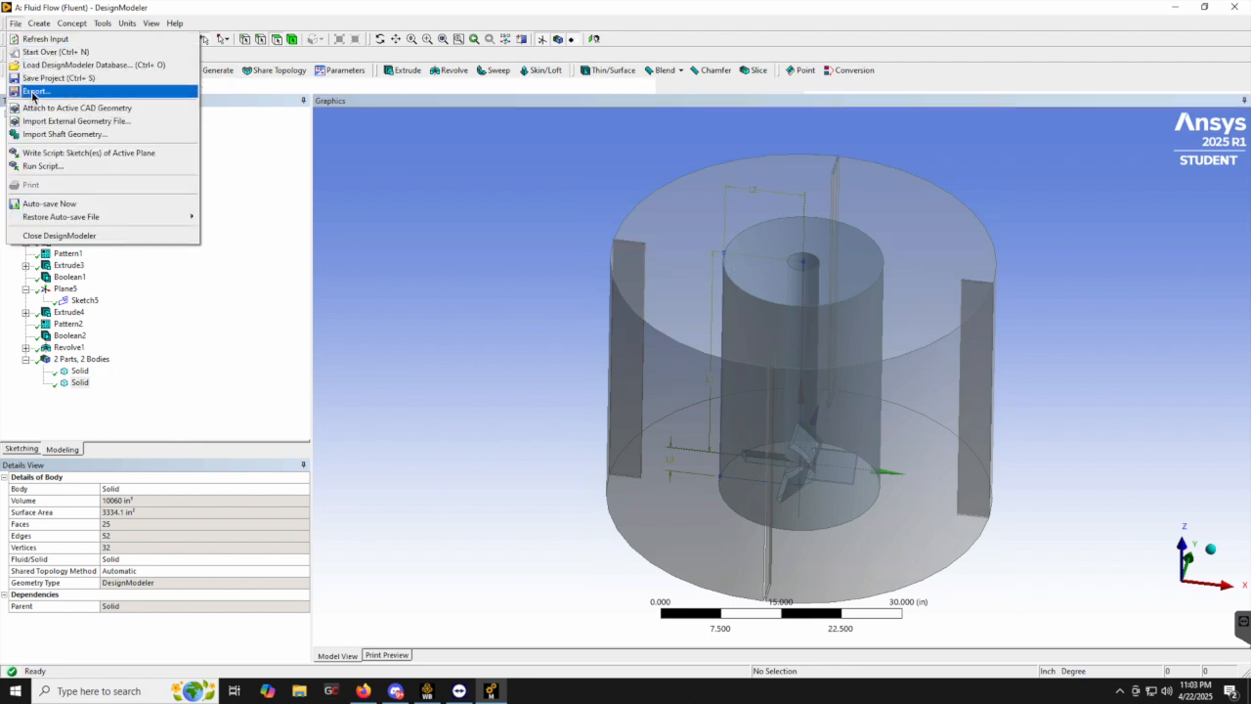
click(29, 75)
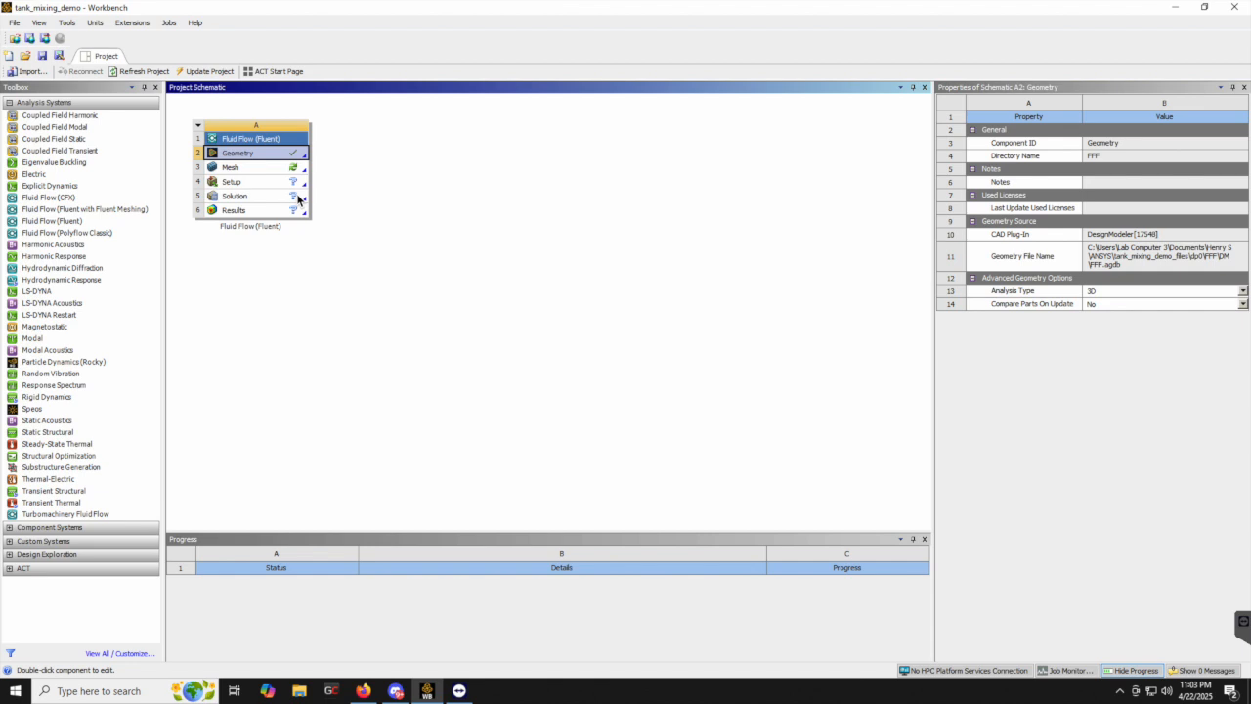
Open the Mesh component of the Fluid Flow (Fluent) system from Workbench and generate a mesh with default settings
double_click(270, 170)
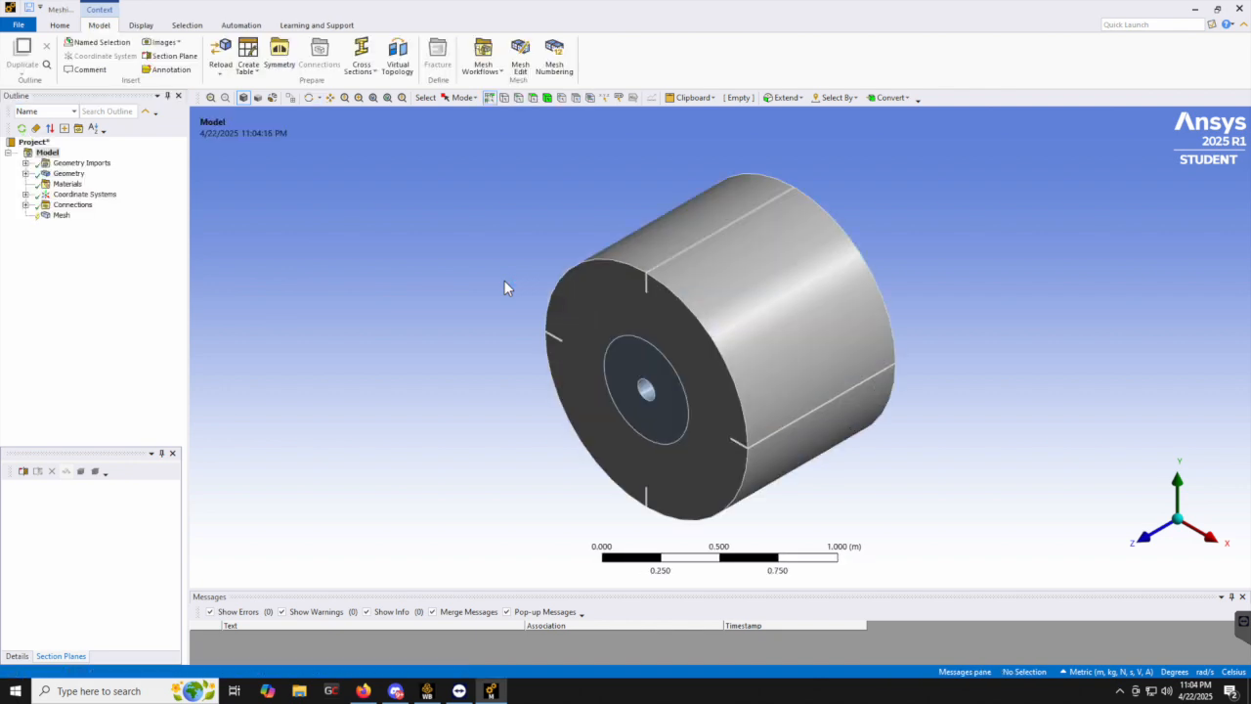
middle_drag(632, 497, 827, 322)
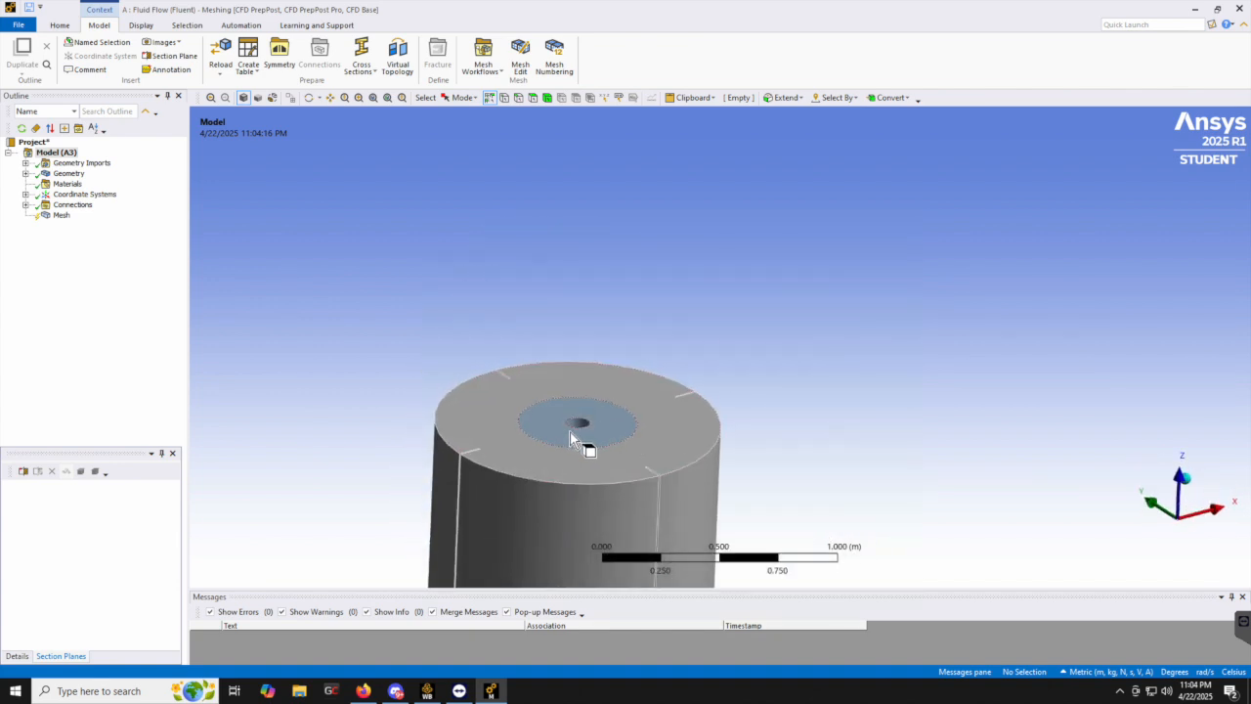
click(373, 97)
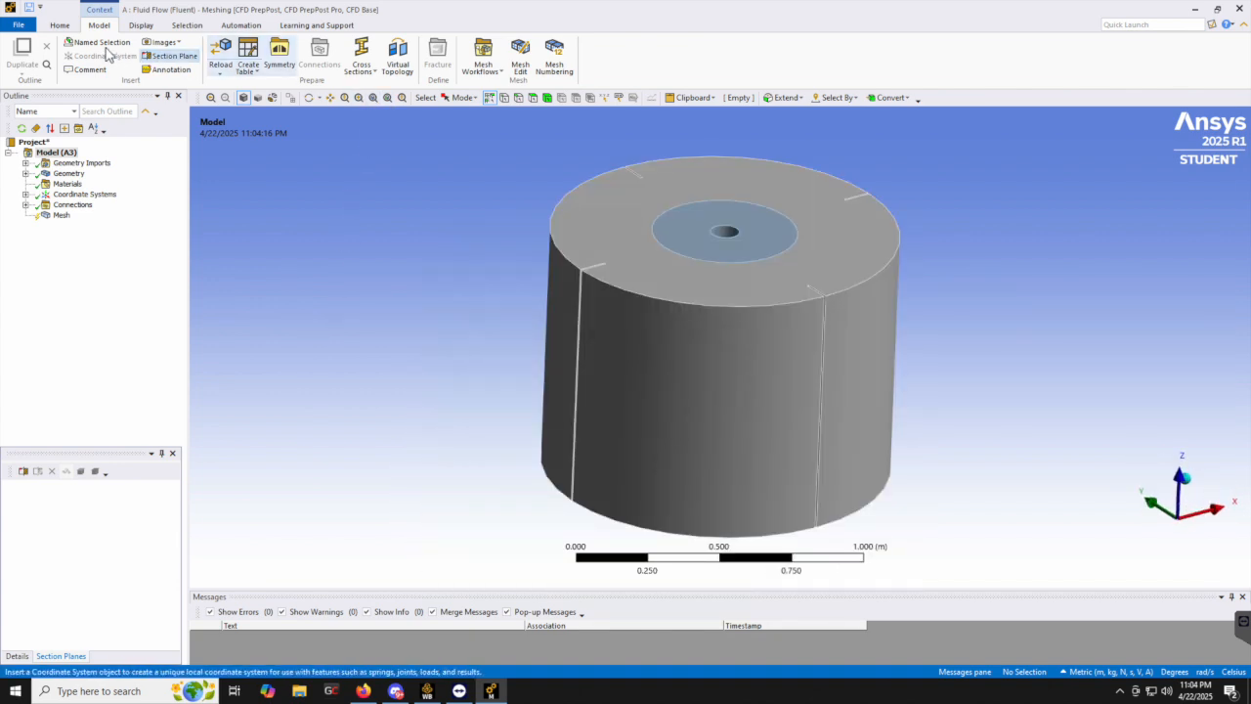
click(61, 216)
click(150, 57)
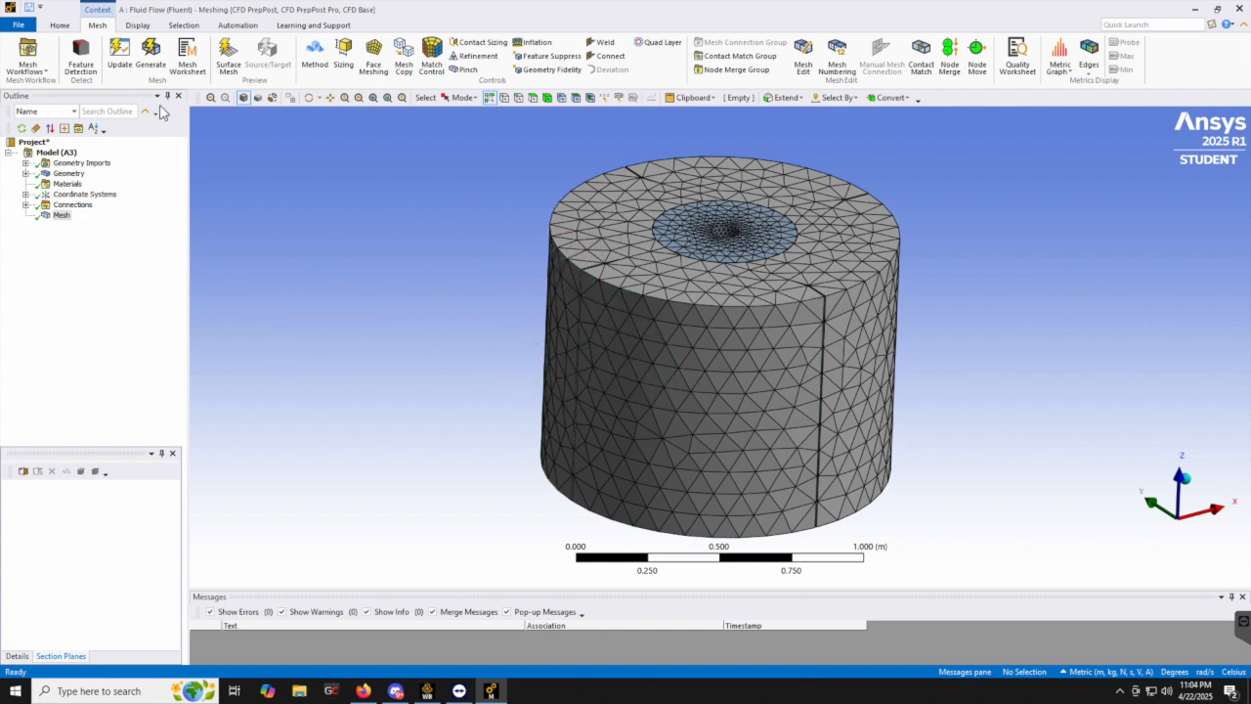
Insert a Sizing control on the mesh and select the three faces of the first baffle slot in the tank wall
click(62, 214)
click(343, 53)
right_drag(563, 247, 635, 297)
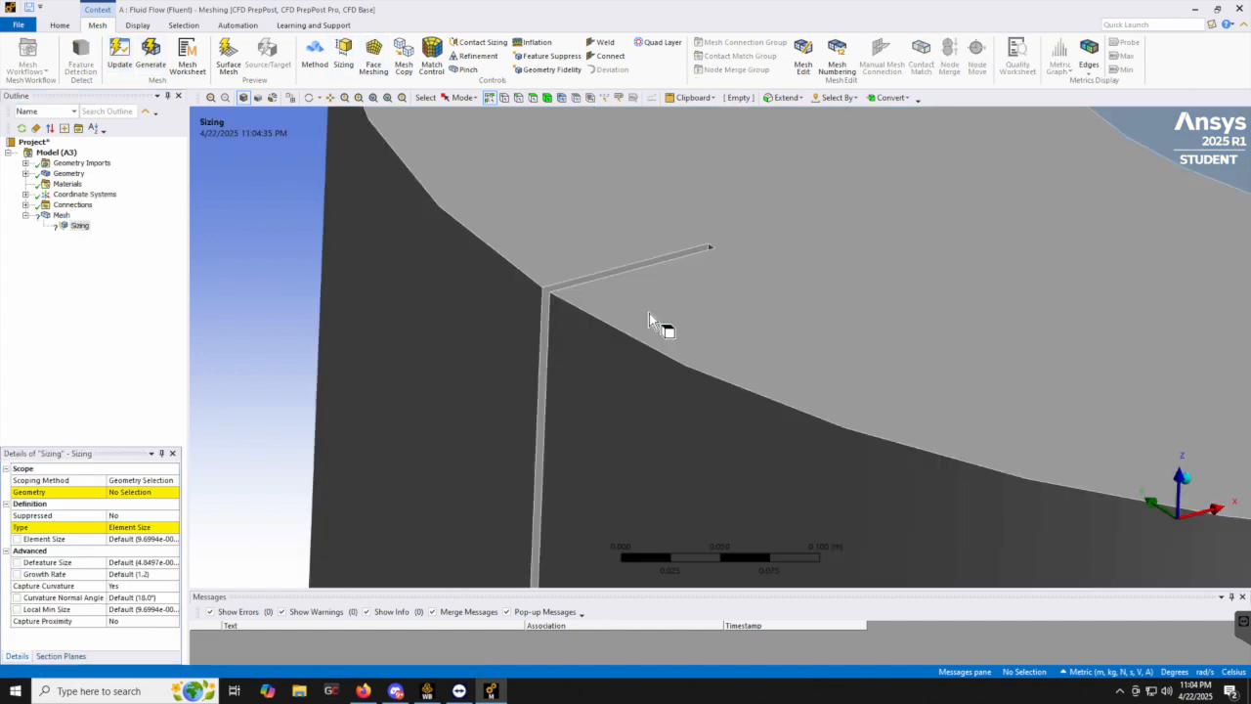
click(658, 262)
middle_drag(707, 279, 821, 296)
ctrl+click(668, 227)
ctrl+click(658, 255)
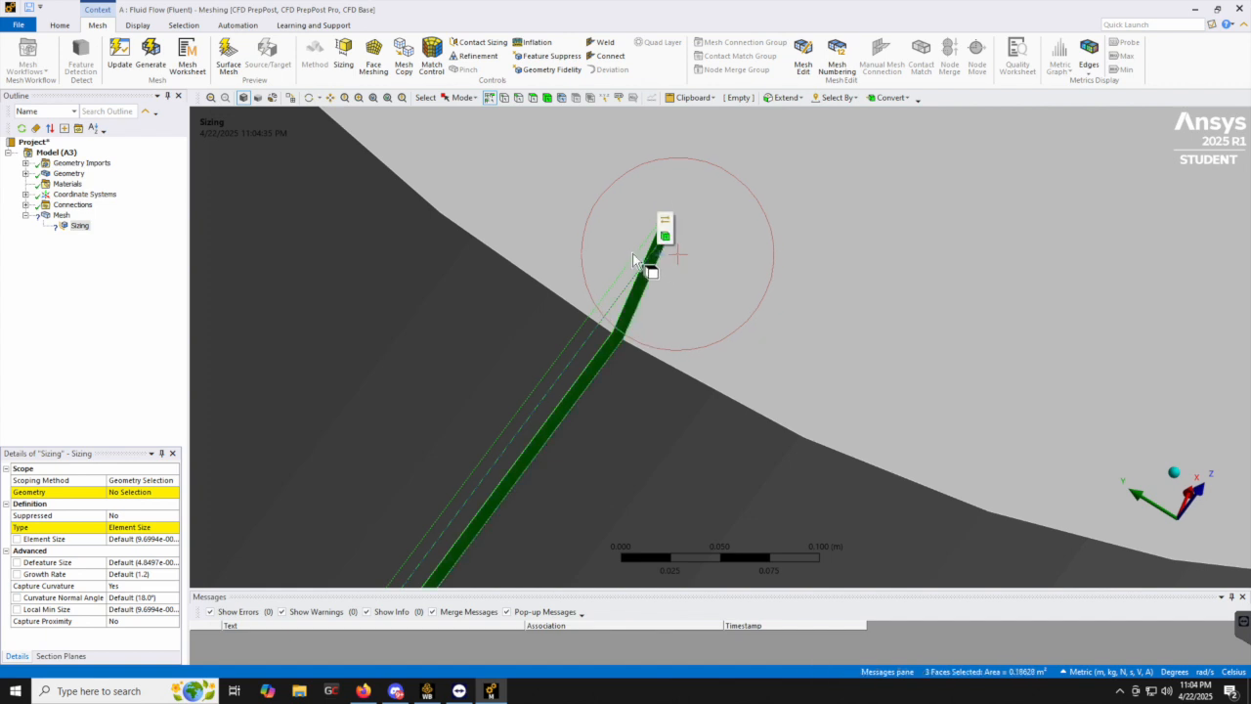
Add the three faces of a second baffle slot to the face selection for the Sizing control
click(374, 97)
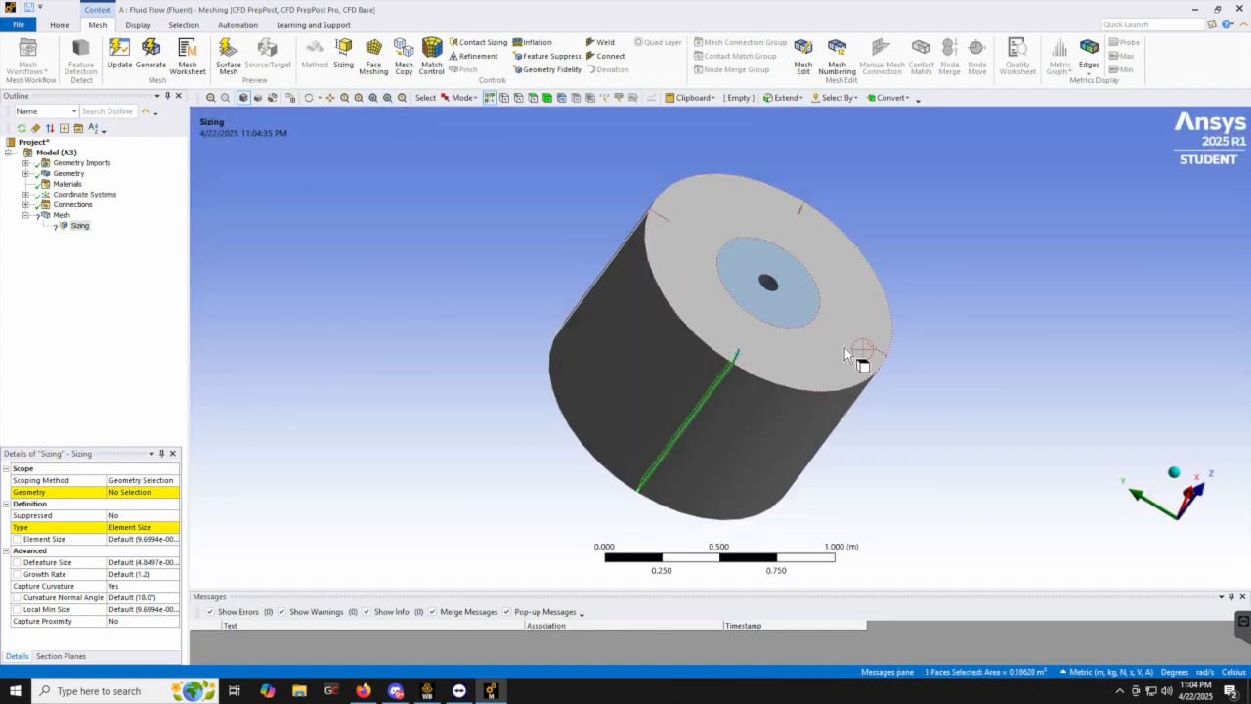
scroll(878, 364, up, 5)
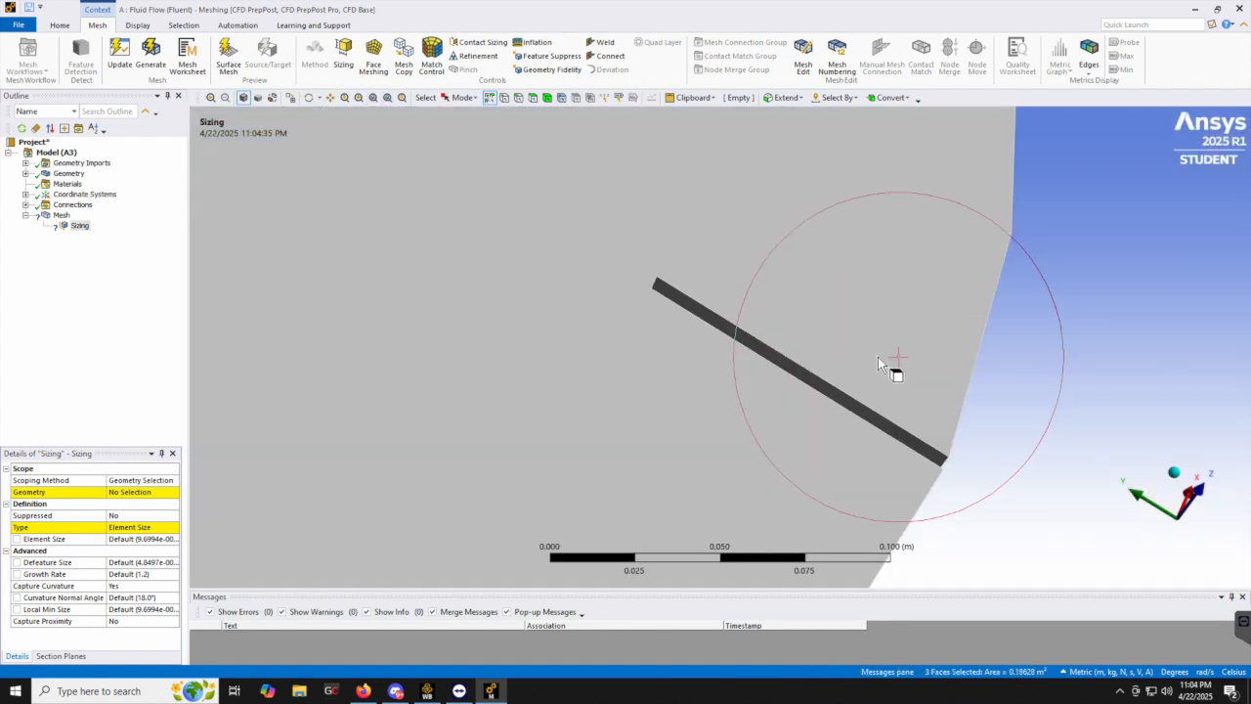
ctrl+click(755, 343)
middle_drag(739, 345, 472, 381)
ctrl+click(710, 278)
ctrl+click(723, 303)
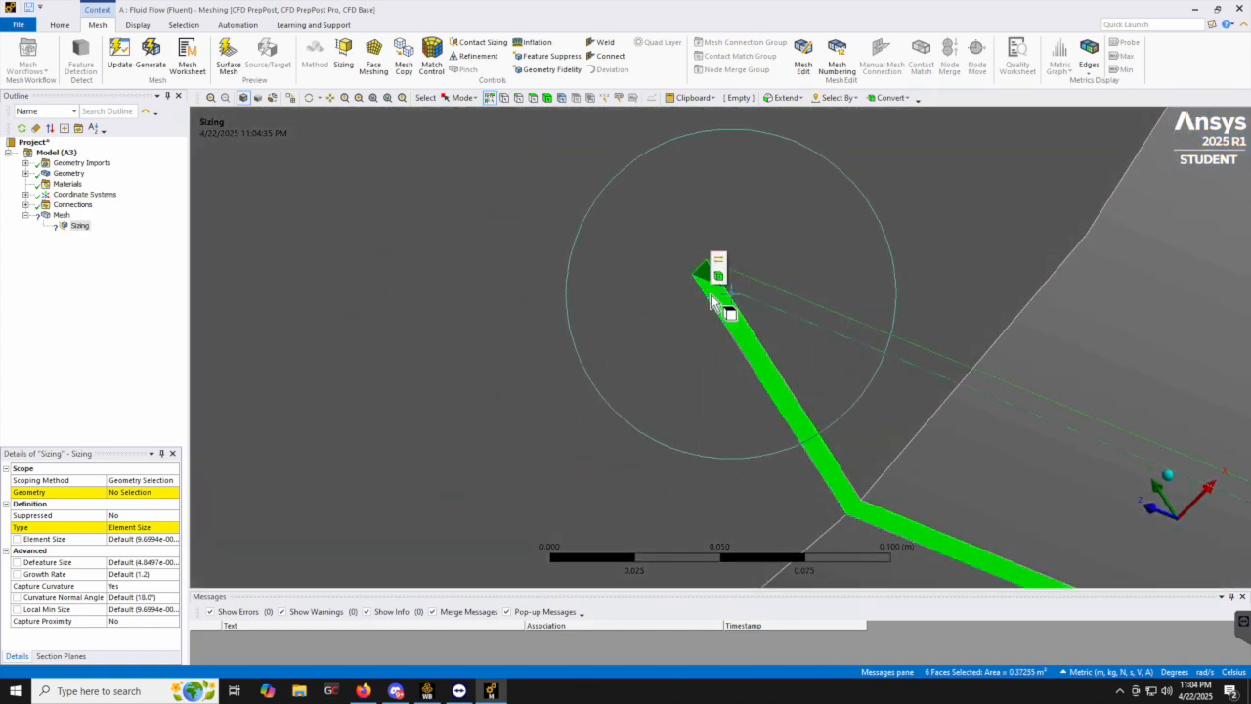
Add the three faces of a third baffle slot to the face selection for the Sizing control
click(372, 100)
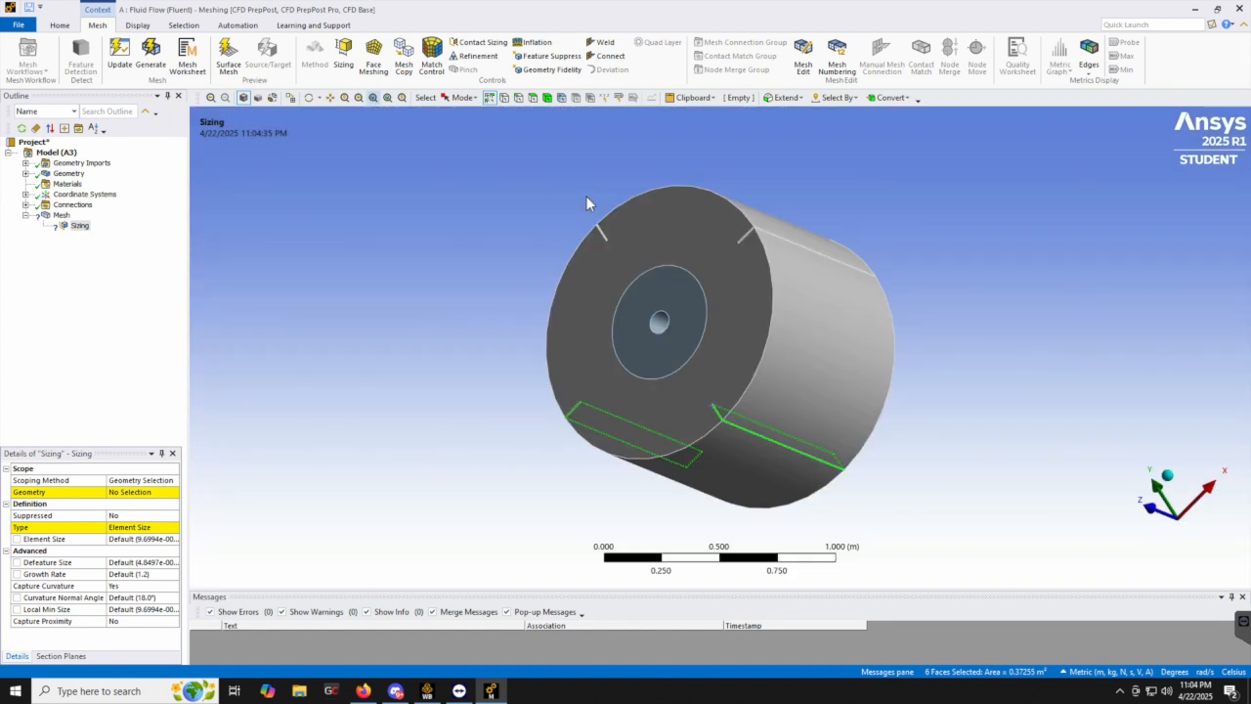
drag(593, 254, 594, 256)
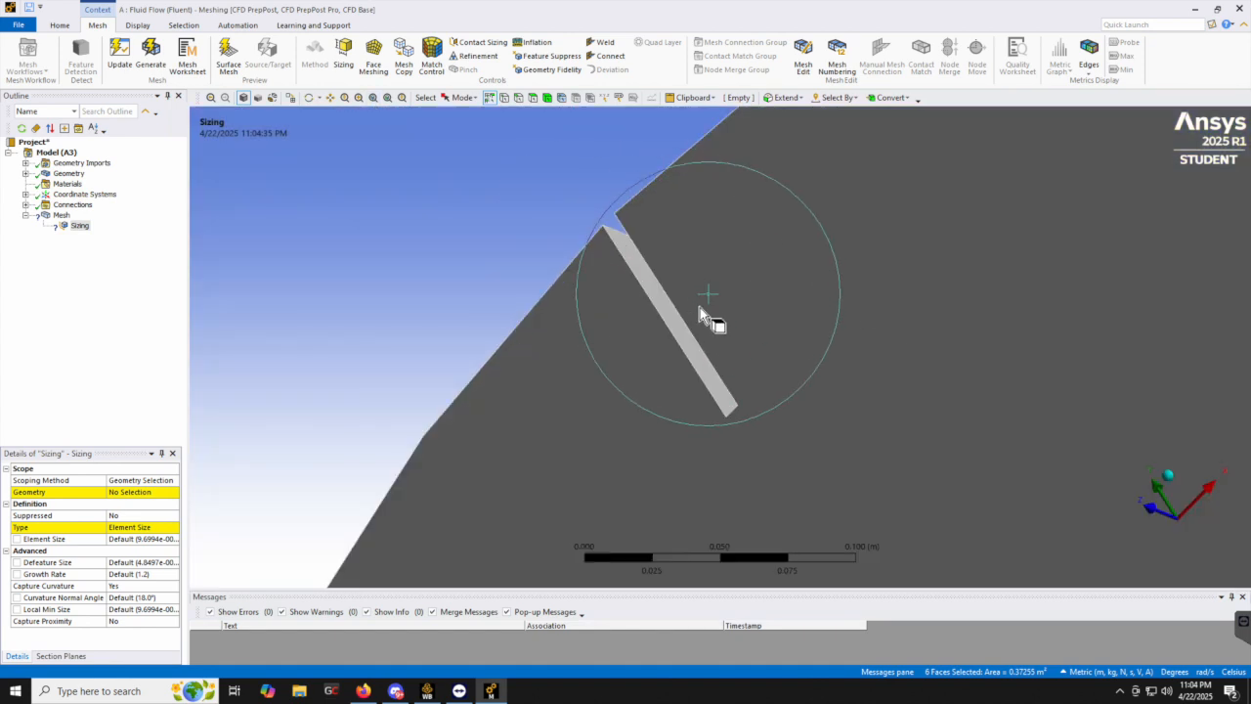
ctrl+click(702, 361)
middle_drag(723, 377, 899, 417)
ctrl+click(736, 398)
ctrl+click(599, 244)
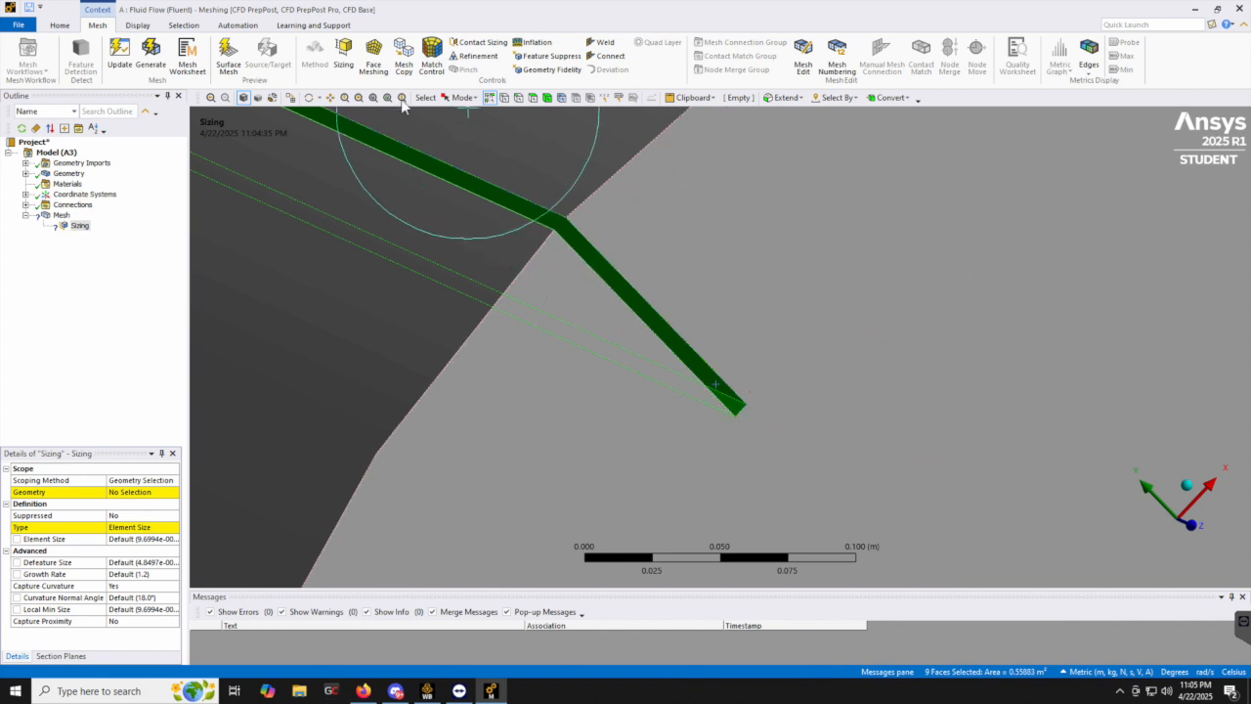
Add the fourth baffle slot's three faces to the selection and apply all selected baffle faces as the Sizing control's geometry
click(372, 98)
right_drag(807, 233, 881, 310)
scroll(684, 386, up, 5)
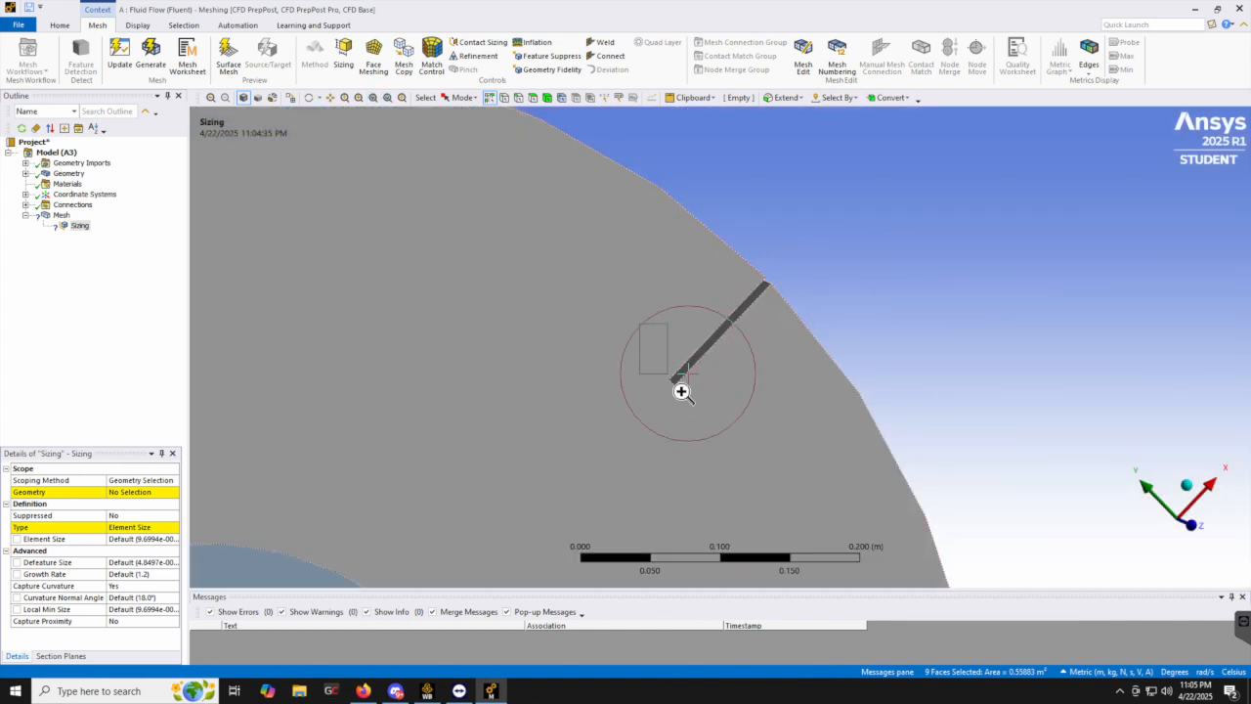
ctrl+click(713, 348)
middle_drag(737, 387, 584, 369)
ctrl+click(724, 338)
ctrl+click(700, 362)
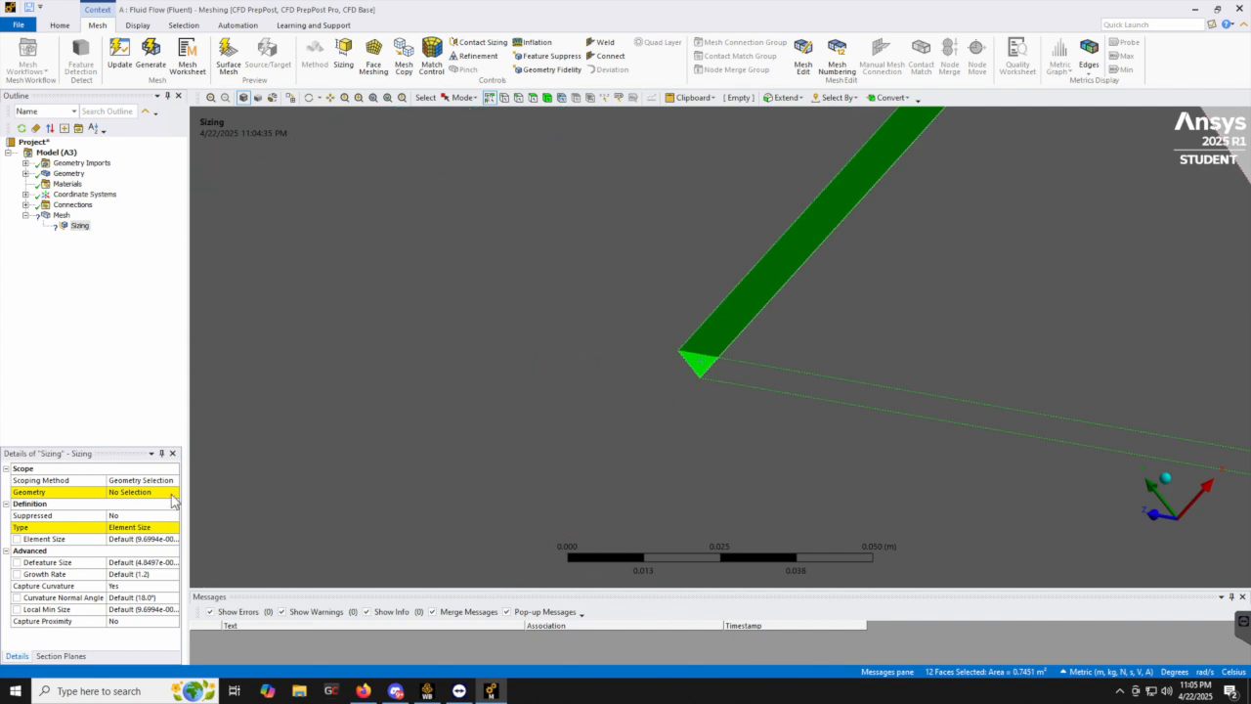
click(137, 497)
click(134, 494)
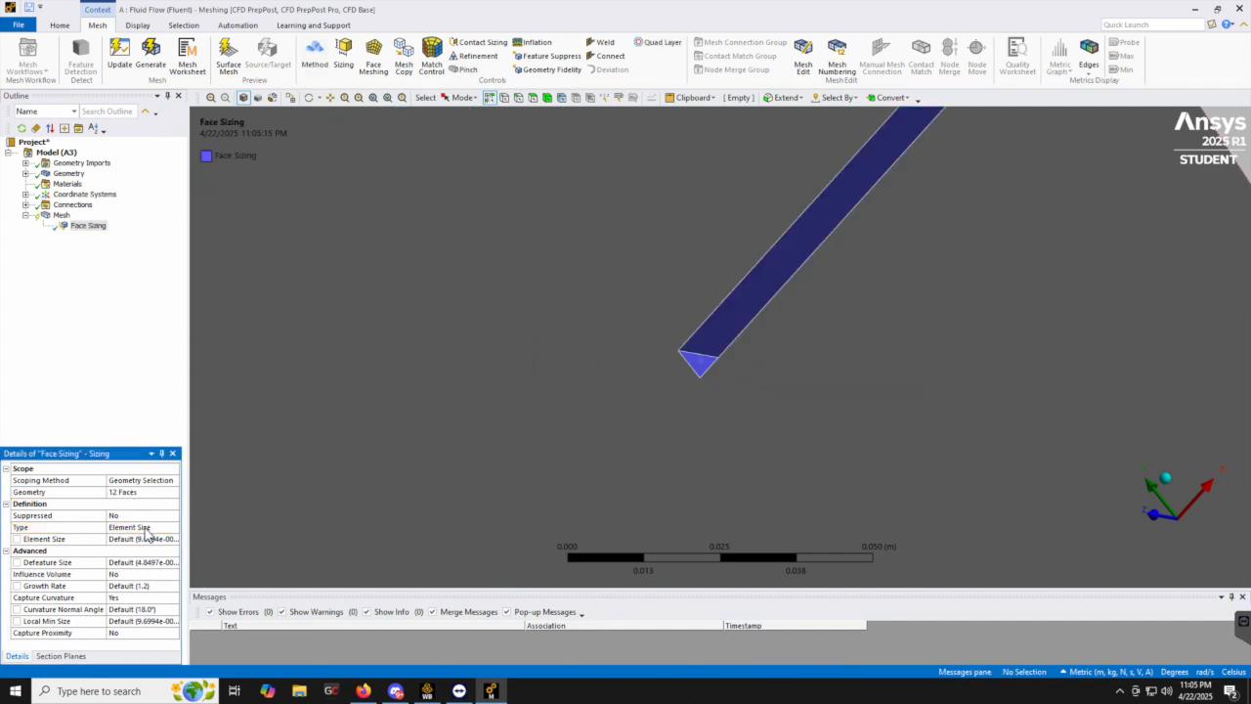
Set the baffle face sizing's element size to 0.05 m, regenerate the mesh and display it on the whole tank
click(147, 538)
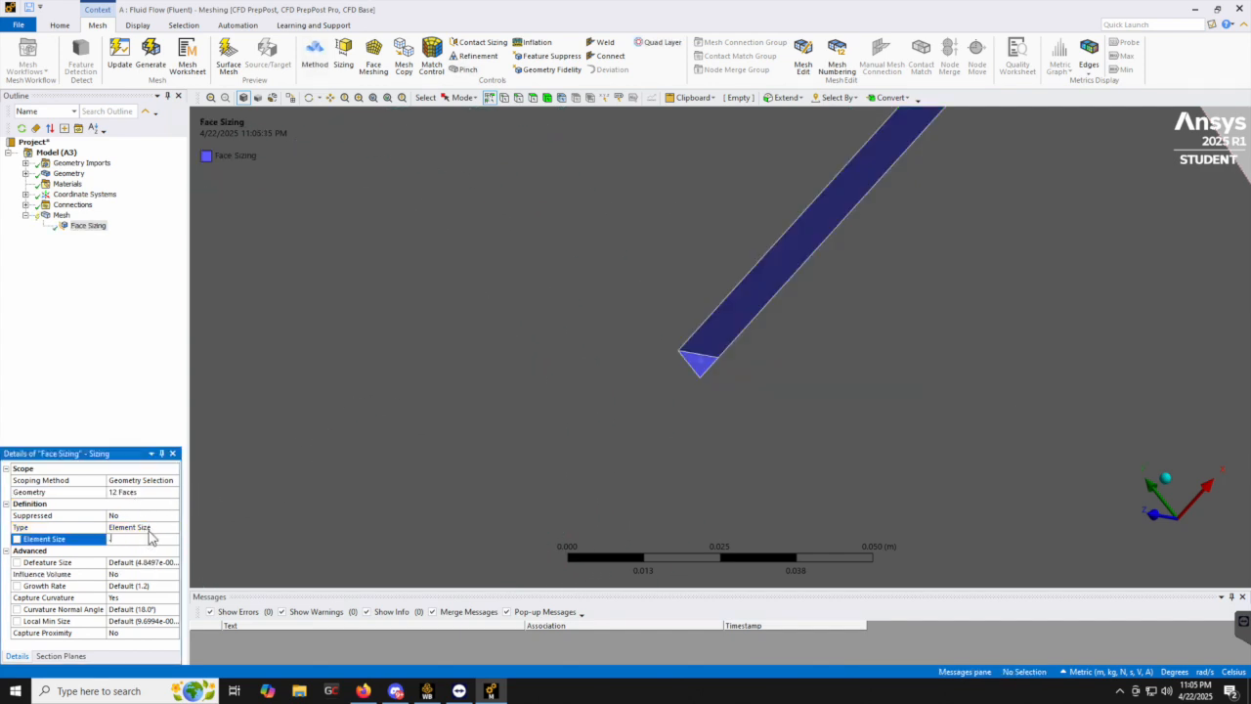
key(Return)
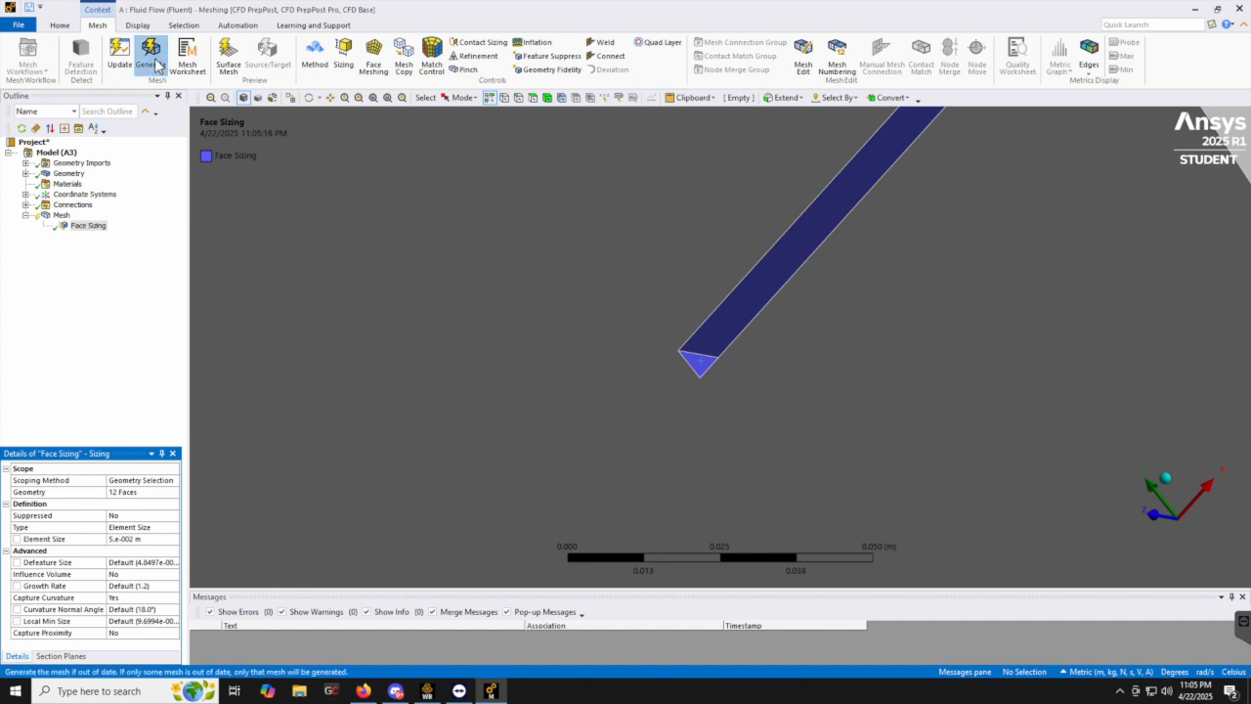
click(373, 99)
click(59, 214)
middle_drag(573, 400, 659, 352)
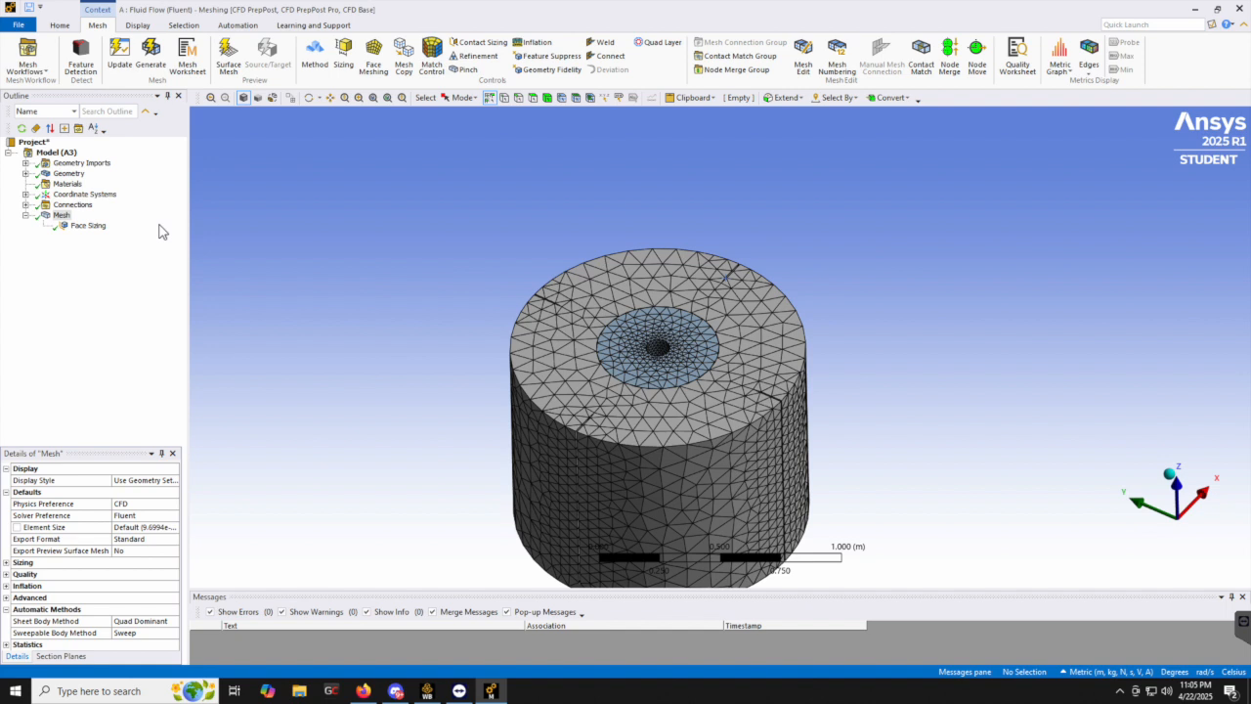
Hide the inner cylindrical solid body to expose the bore of the outer tank body
click(26, 174)
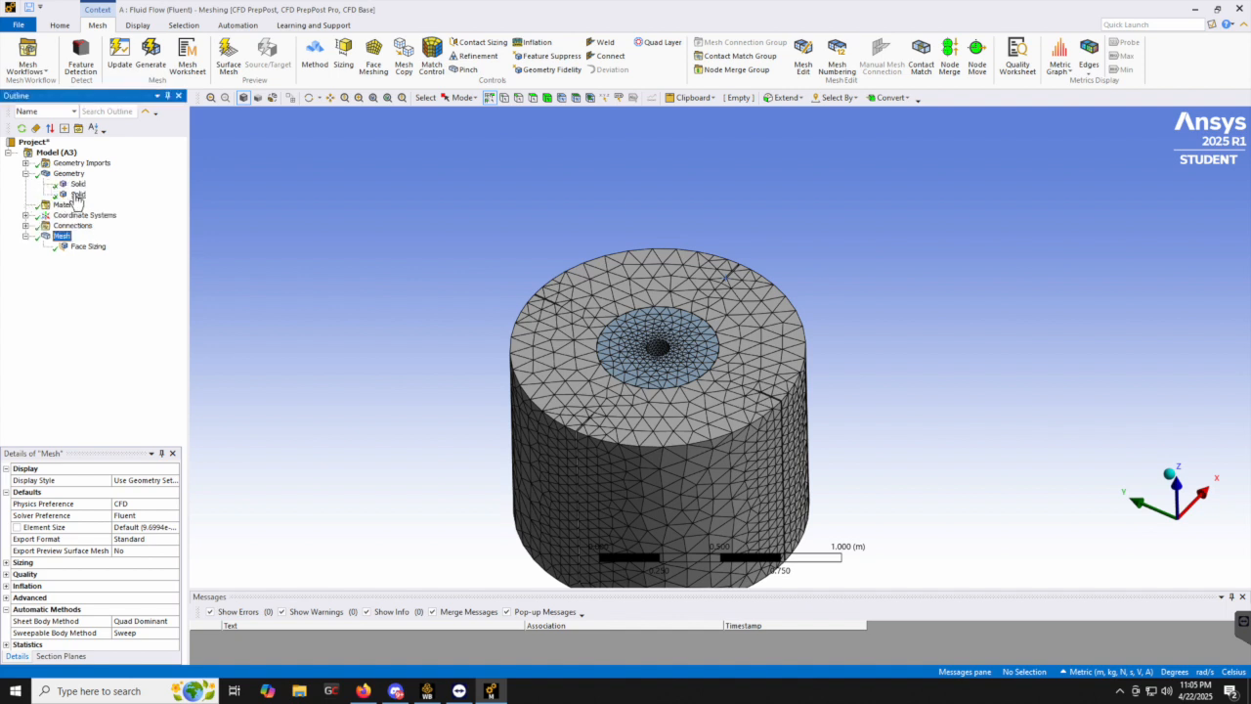
right_click(77, 196)
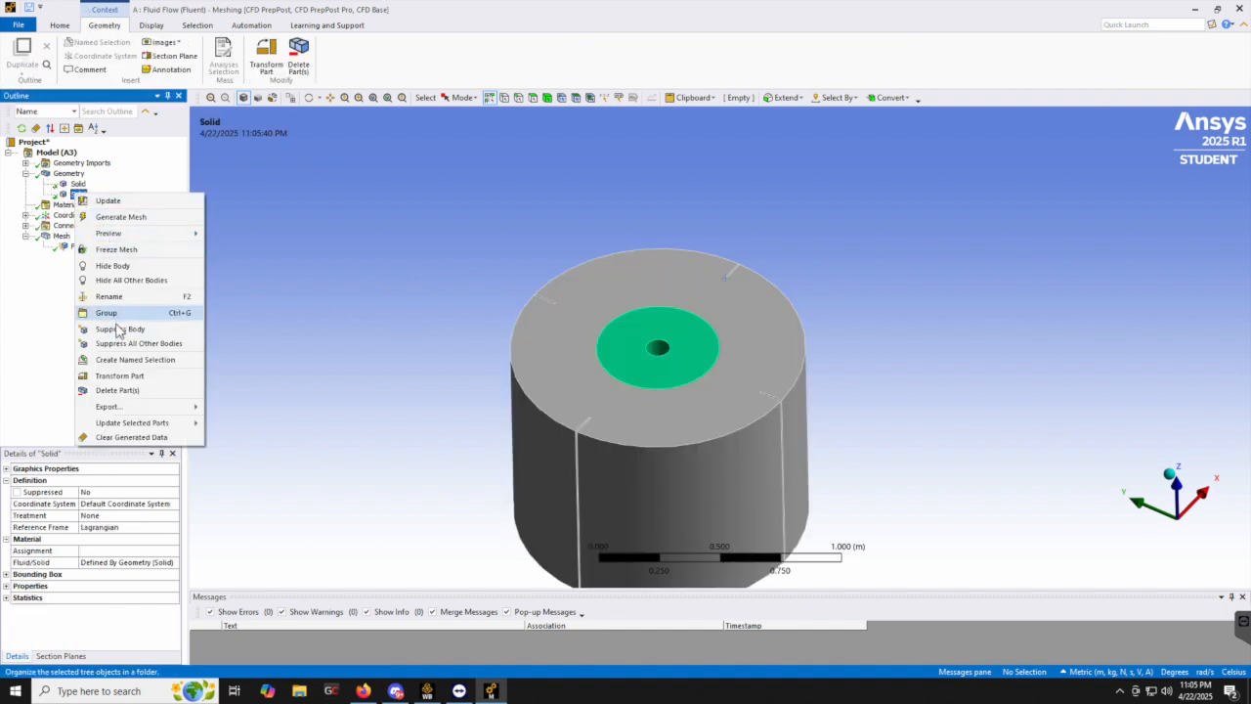
click(123, 266)
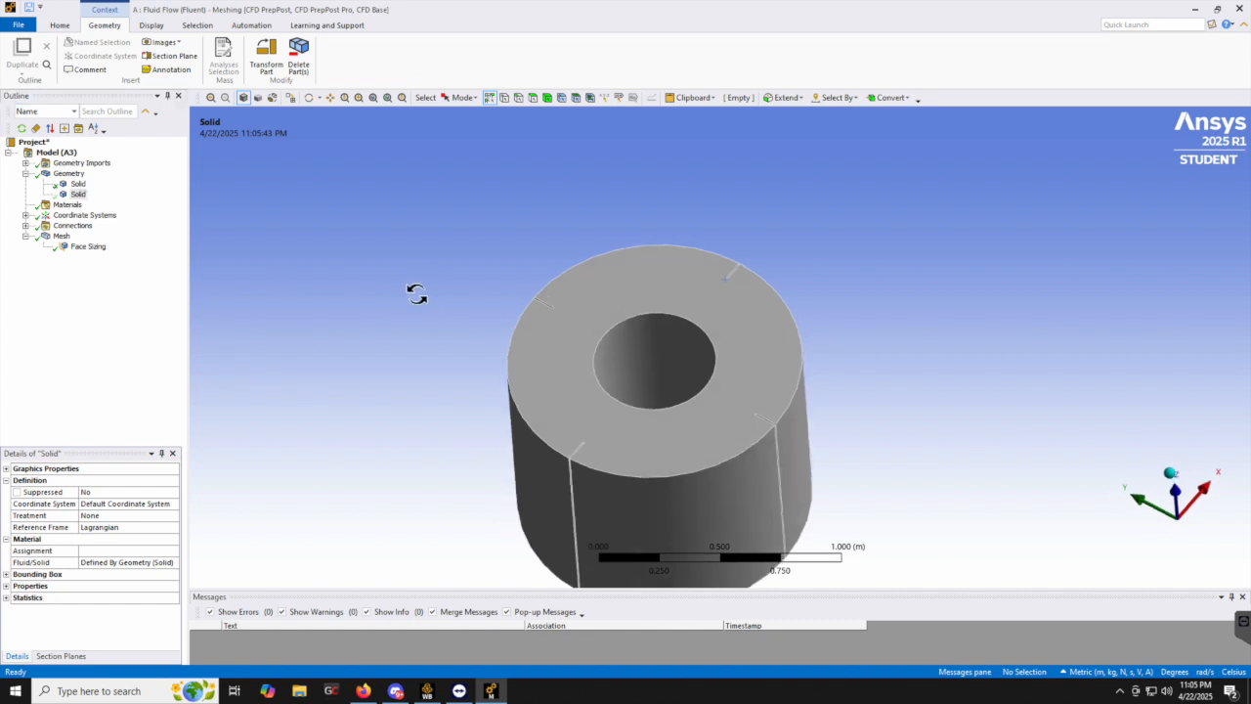
middle_drag(416, 294, 413, 325)
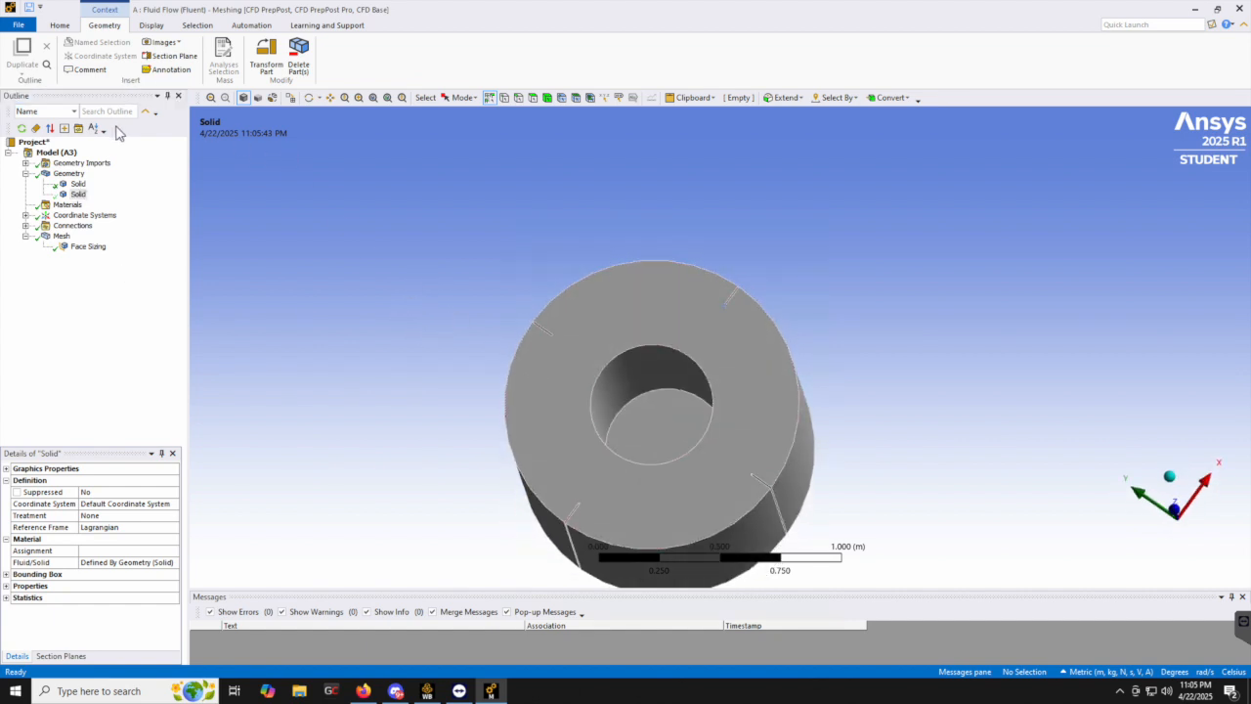
Insert a second Sizing control on the outer body's inner cylindrical face with an element size of 0.05 m
click(63, 237)
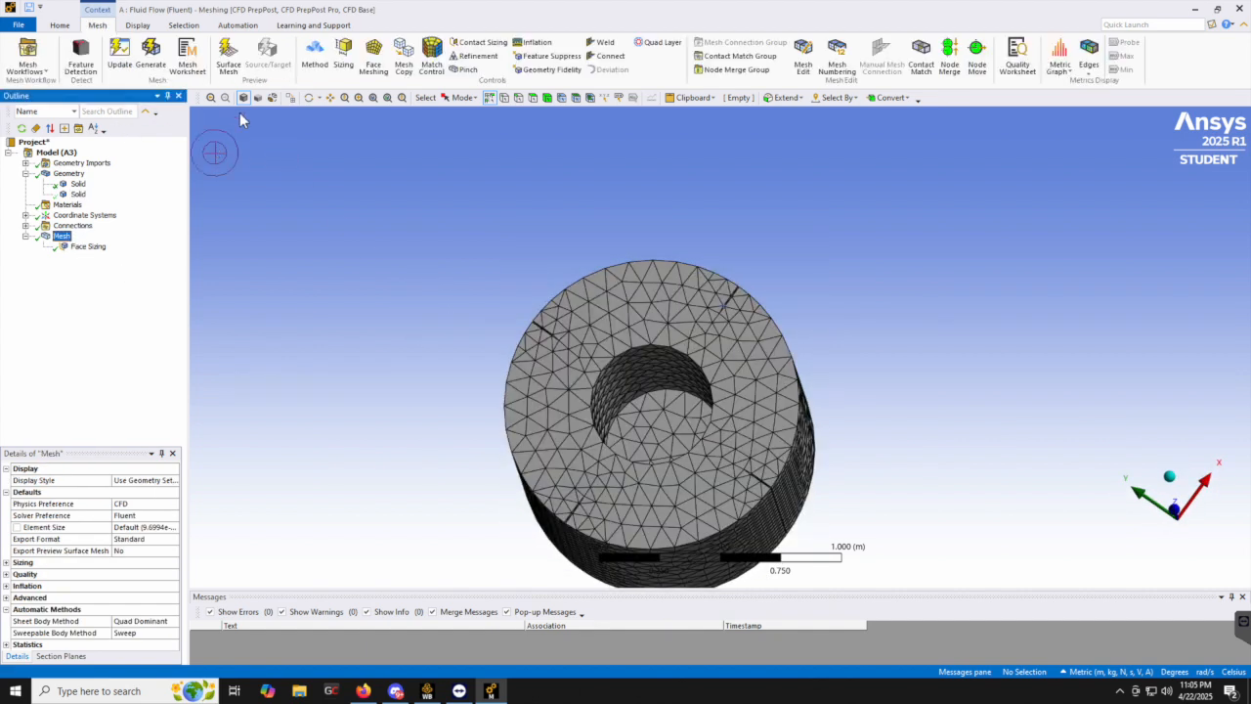
click(343, 54)
click(625, 379)
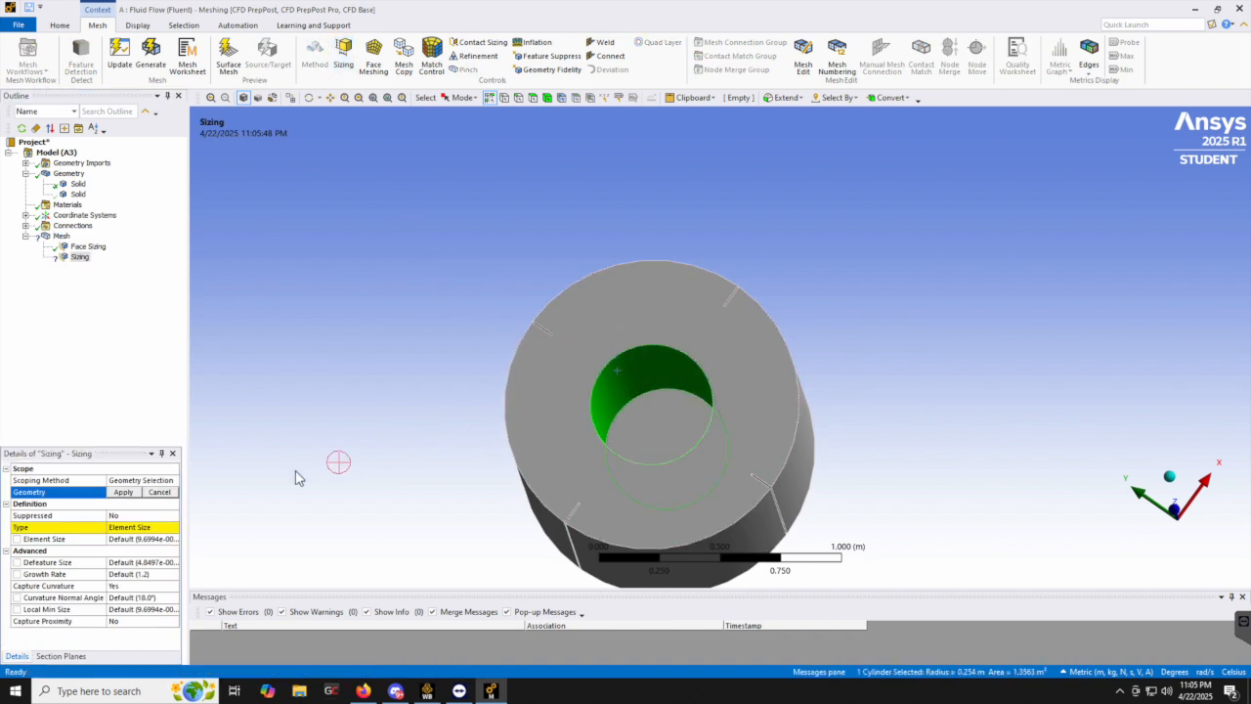
click(123, 491)
click(138, 538)
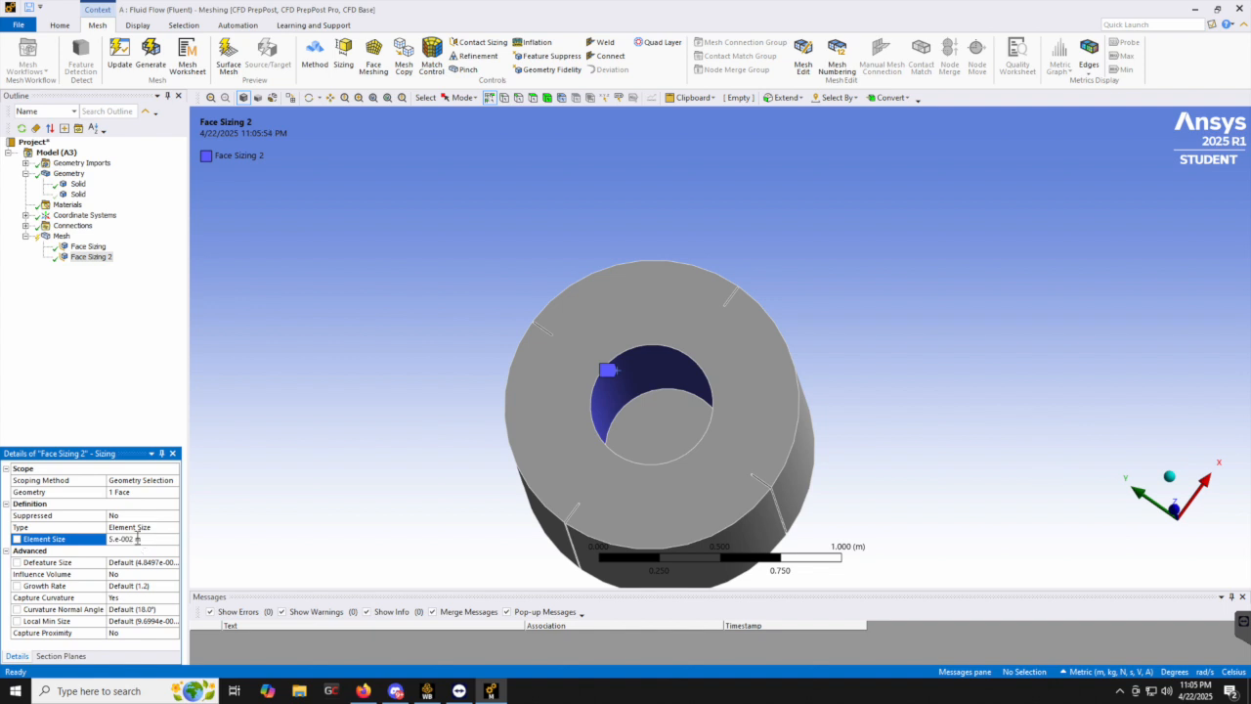
Insert a third Sizing control on the flat circular face at the bottom of the outer body's bore with an element size of 0.03 m
click(343, 54)
click(645, 422)
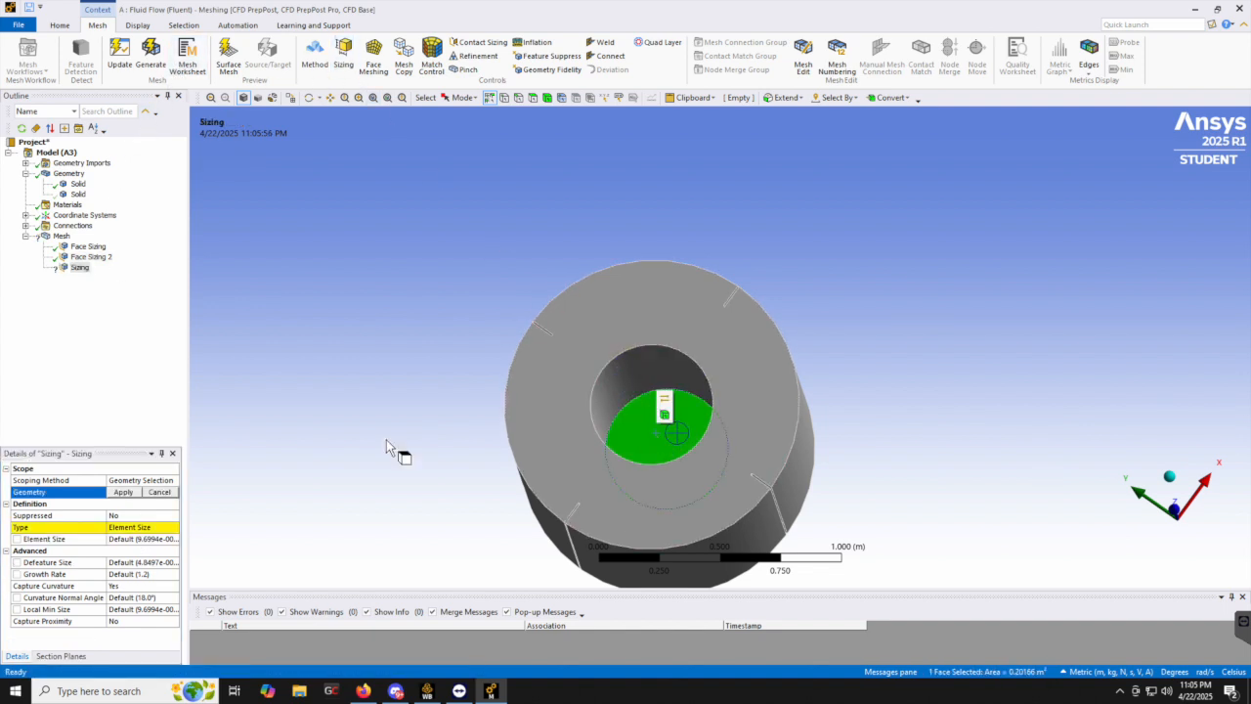
click(130, 503)
click(125, 493)
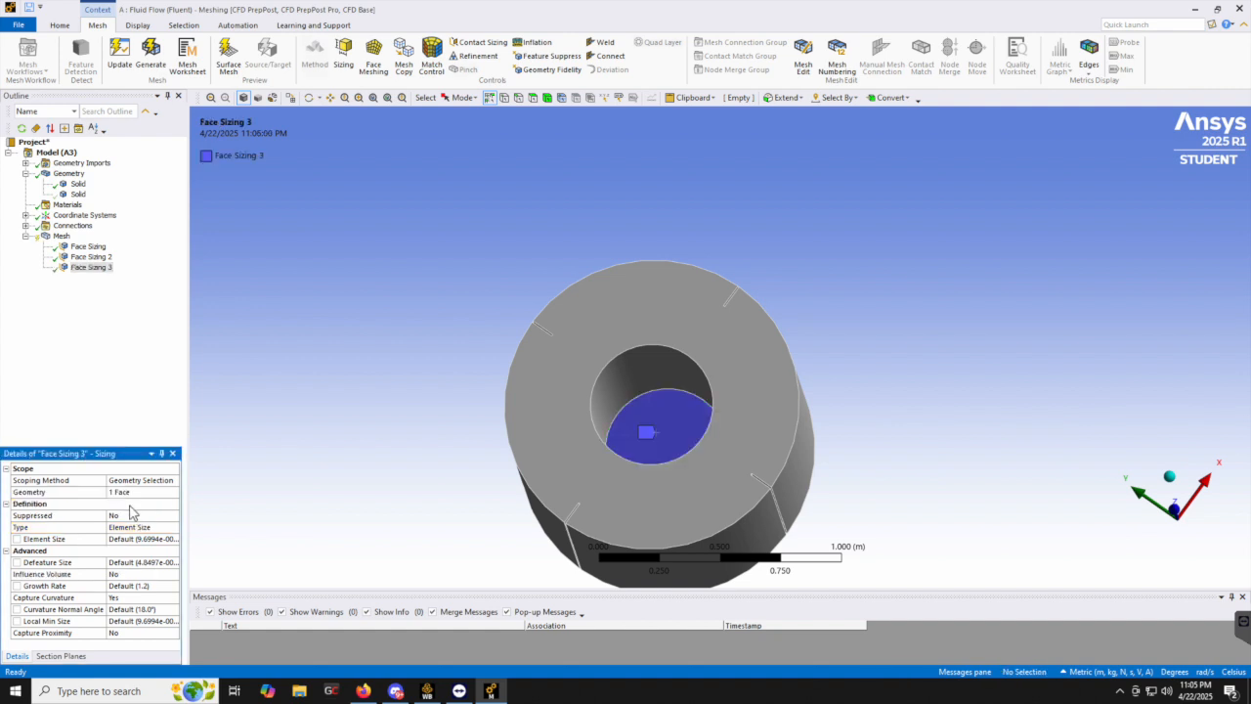
click(140, 539)
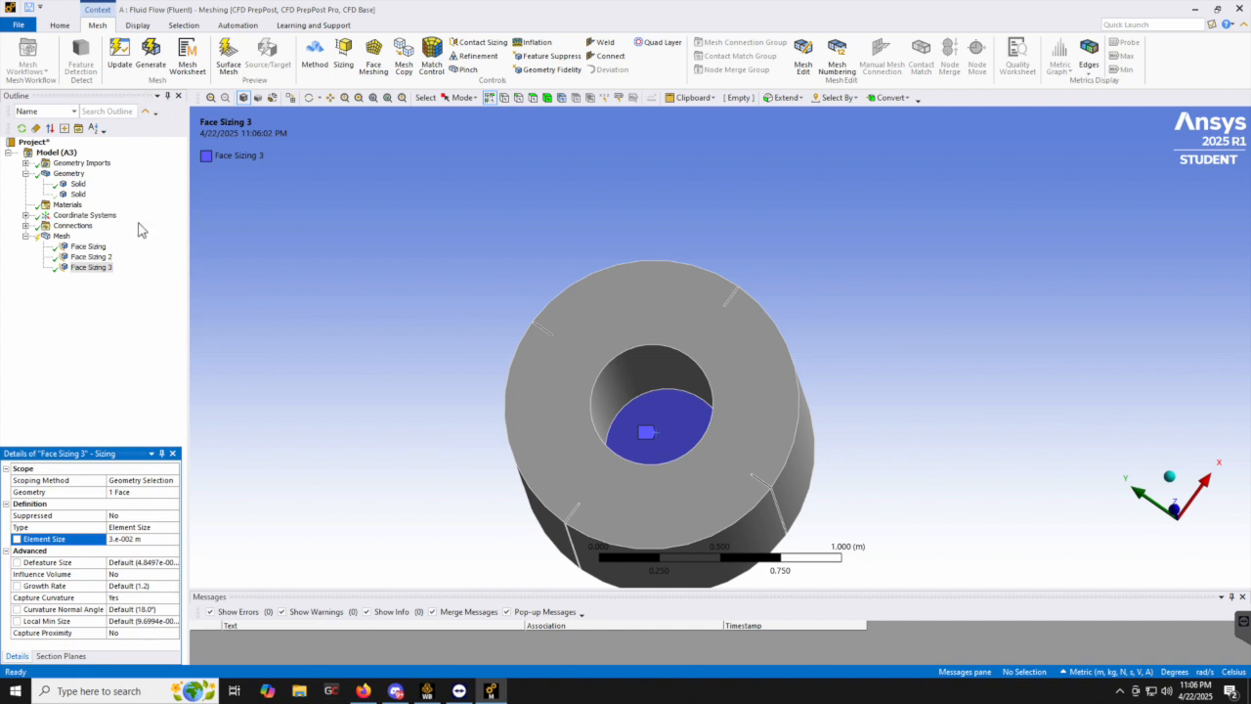
Regenerate the mesh with the bore face sizings and display it on the outer tank body
click(150, 59)
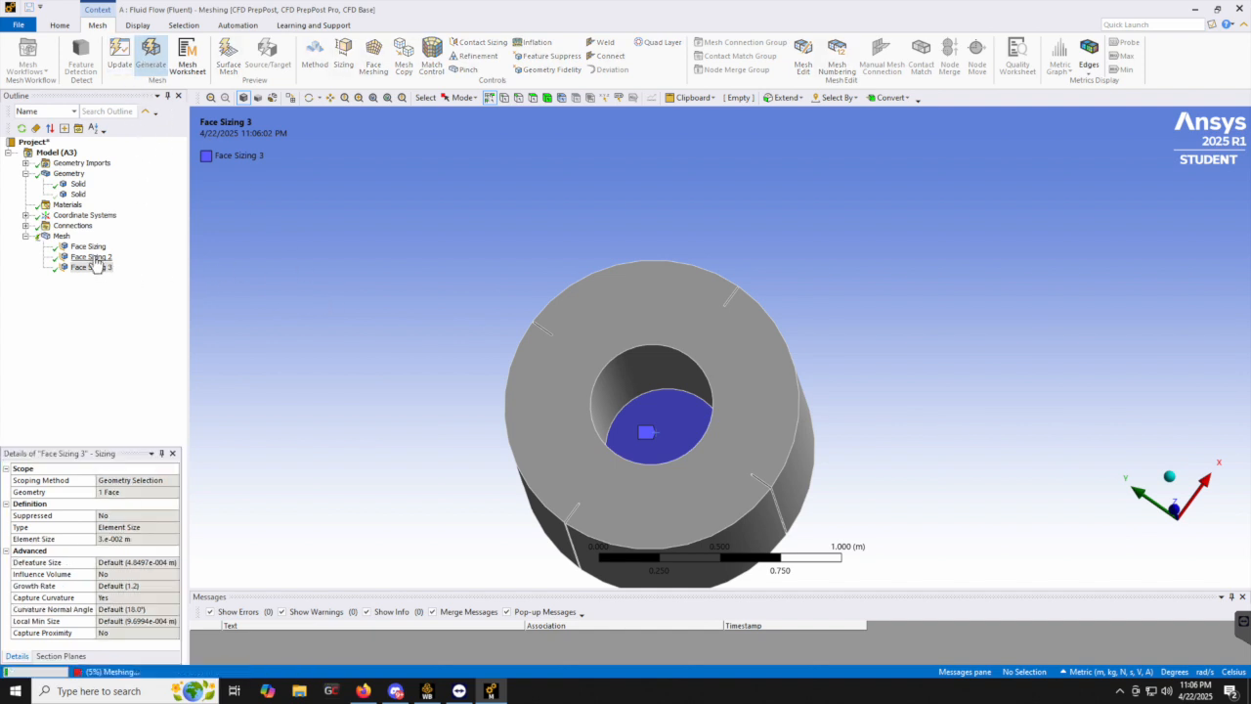
click(60, 236)
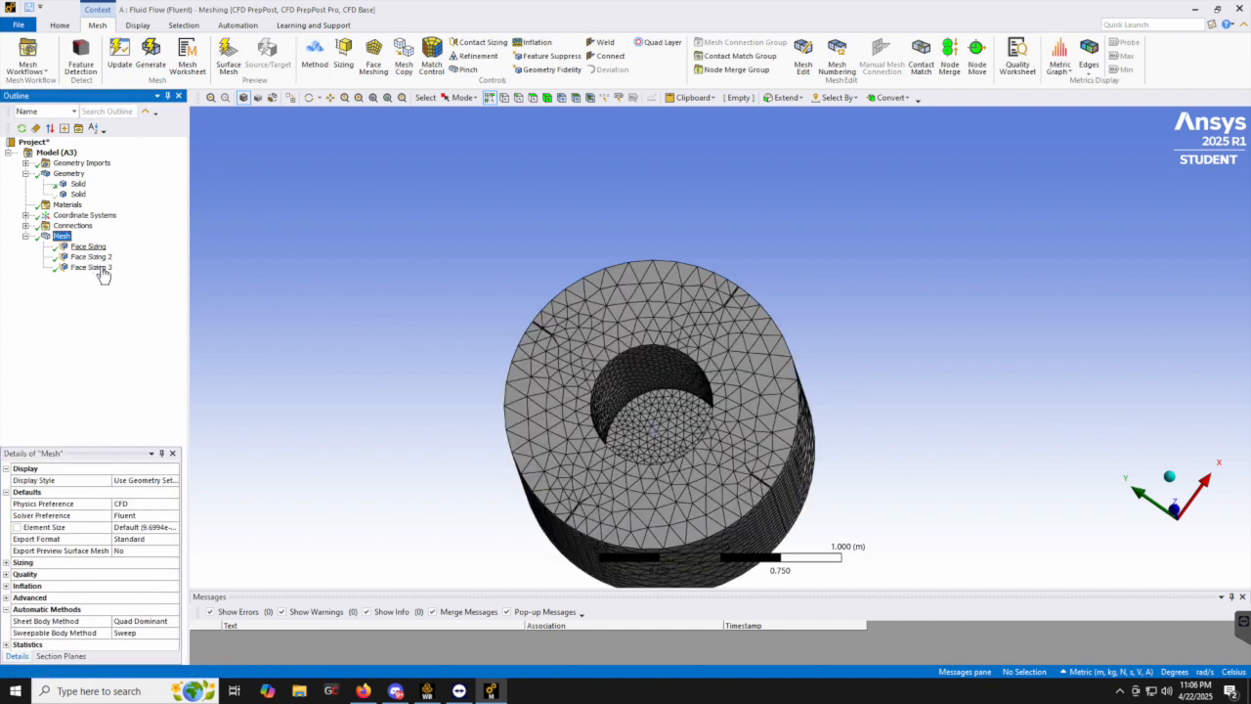
middle_drag(380, 371, 322, 354)
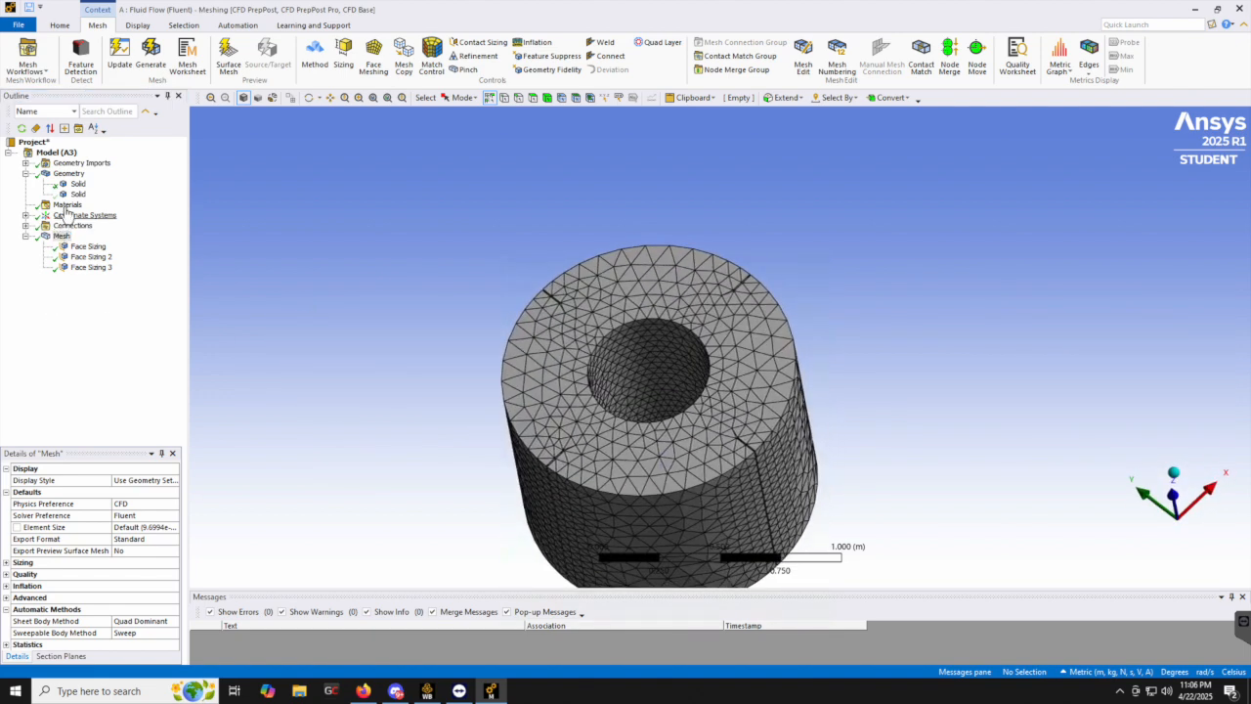
Invert the body visibility to show only the inner cylindrical solid, fit it in view and display its mesh
click(76, 195)
right_click(76, 196)
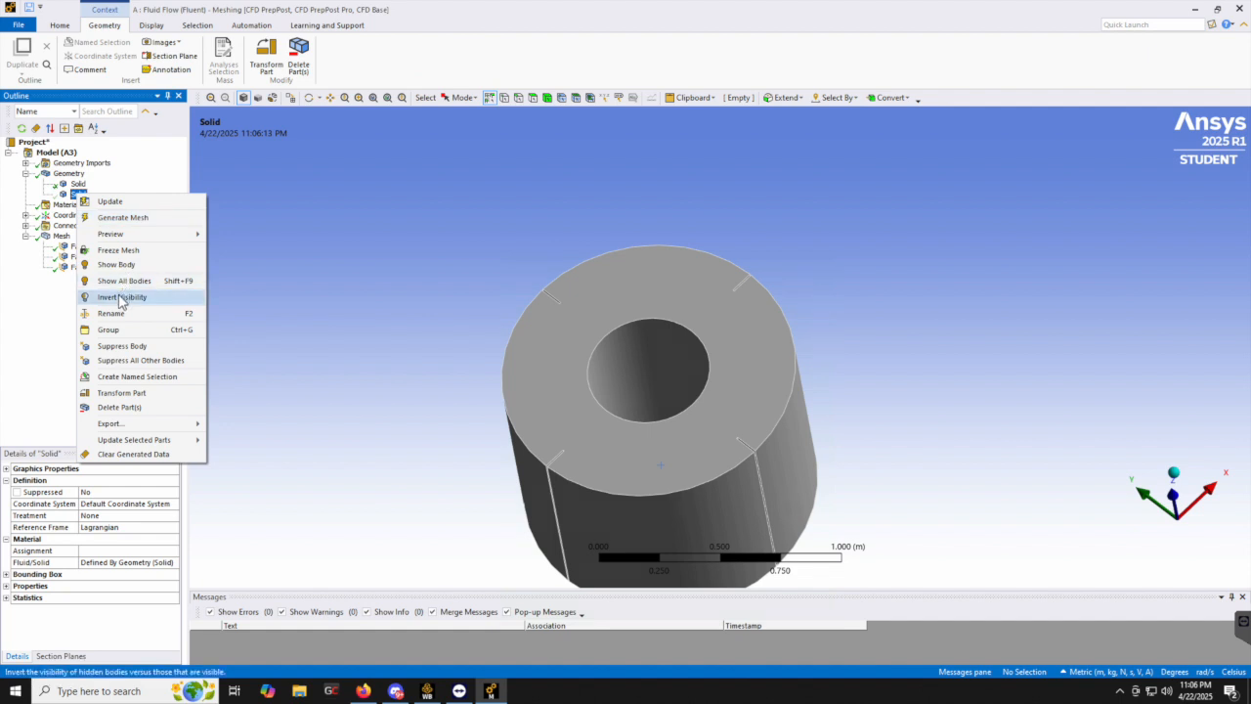
click(125, 296)
middle_drag(630, 452, 657, 391)
right_drag(608, 402, 776, 593)
click(545, 307)
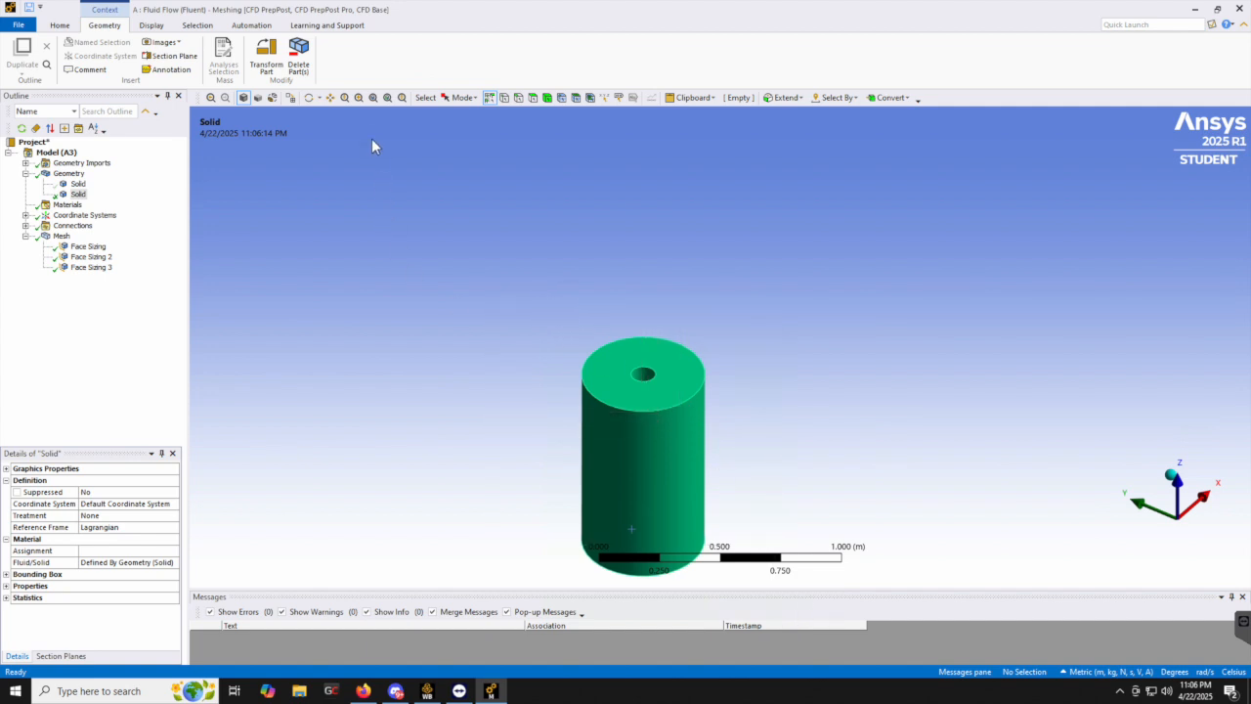
click(373, 99)
middle_drag(749, 469, 710, 440)
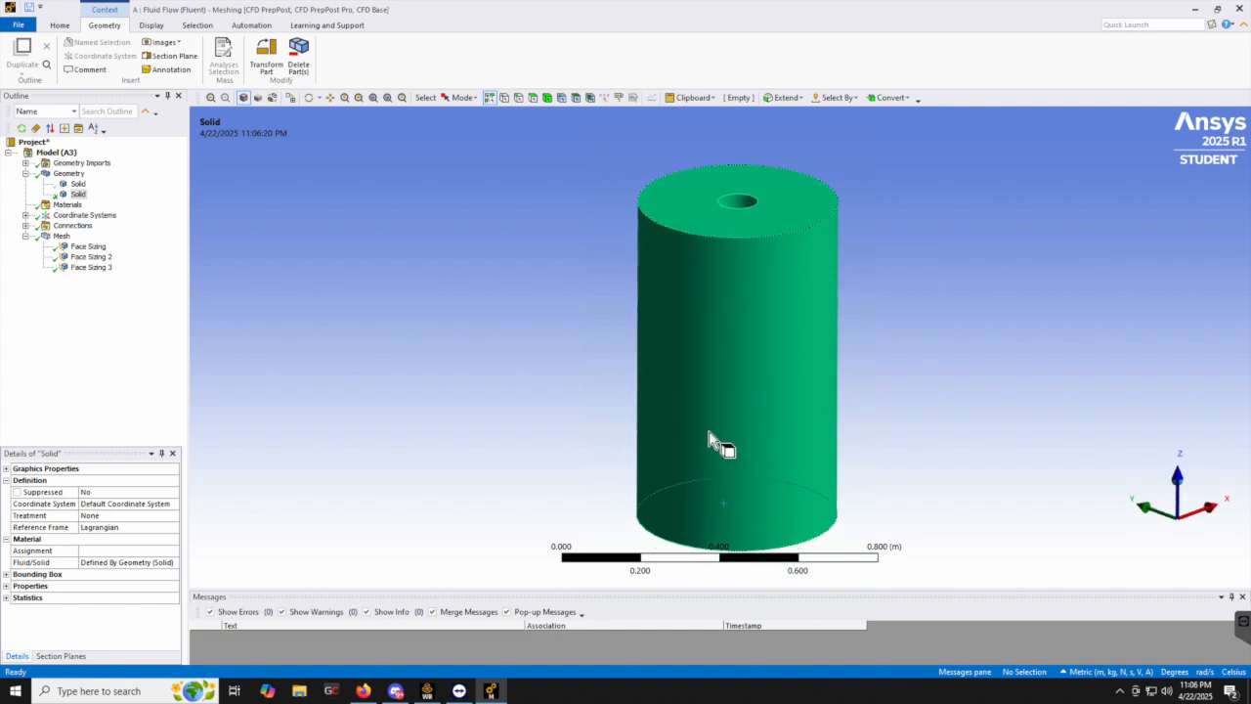
click(60, 237)
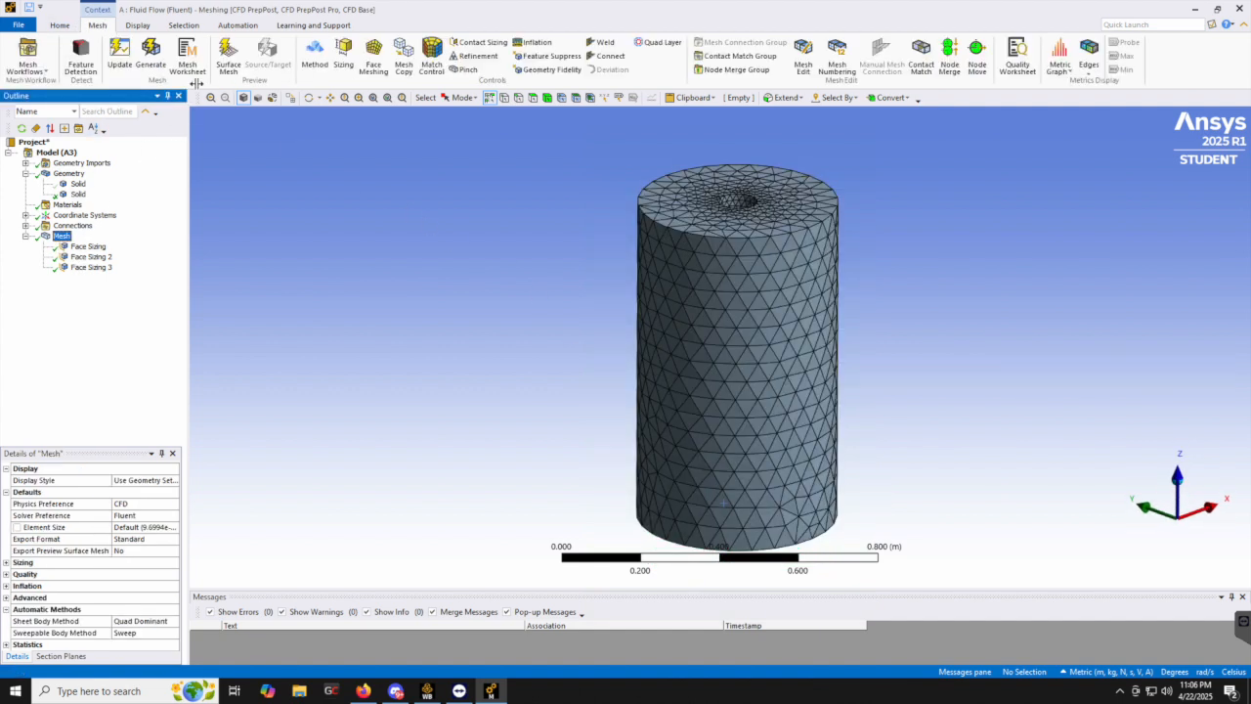
Insert a Sizing control on the inner solid's outer cylindrical face with an element size of 0.05 m
click(348, 60)
click(652, 359)
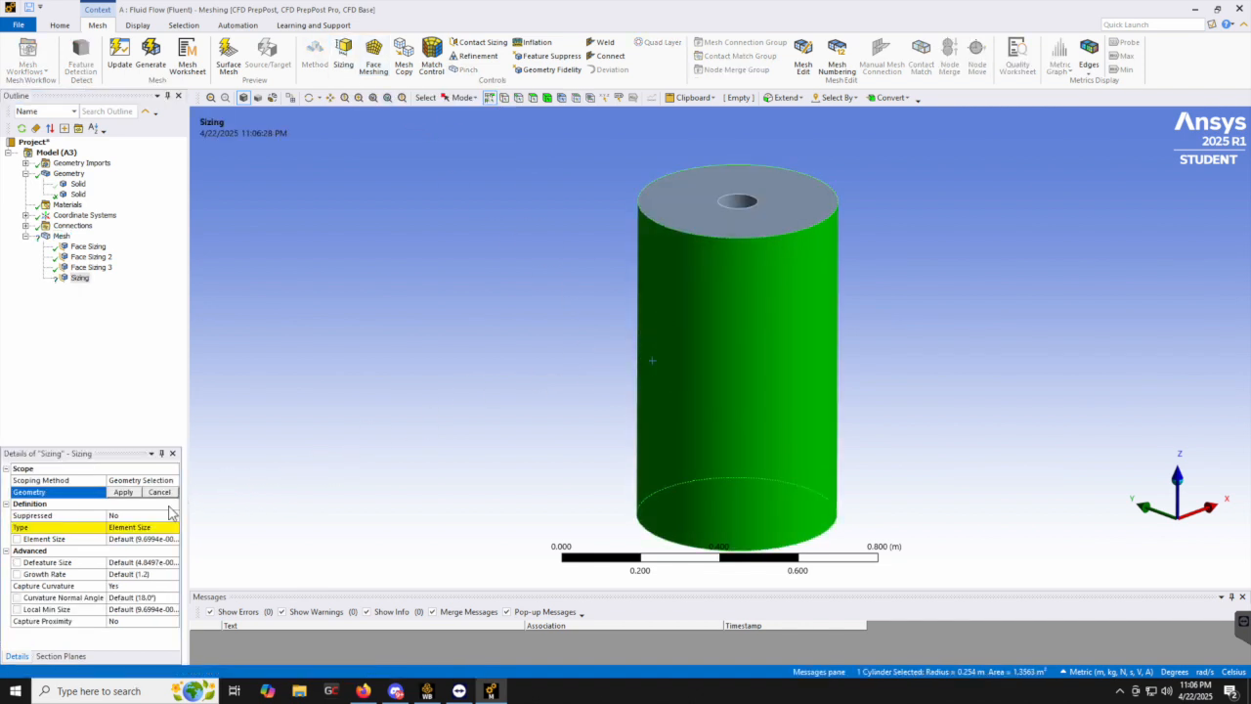
click(132, 492)
click(142, 538)
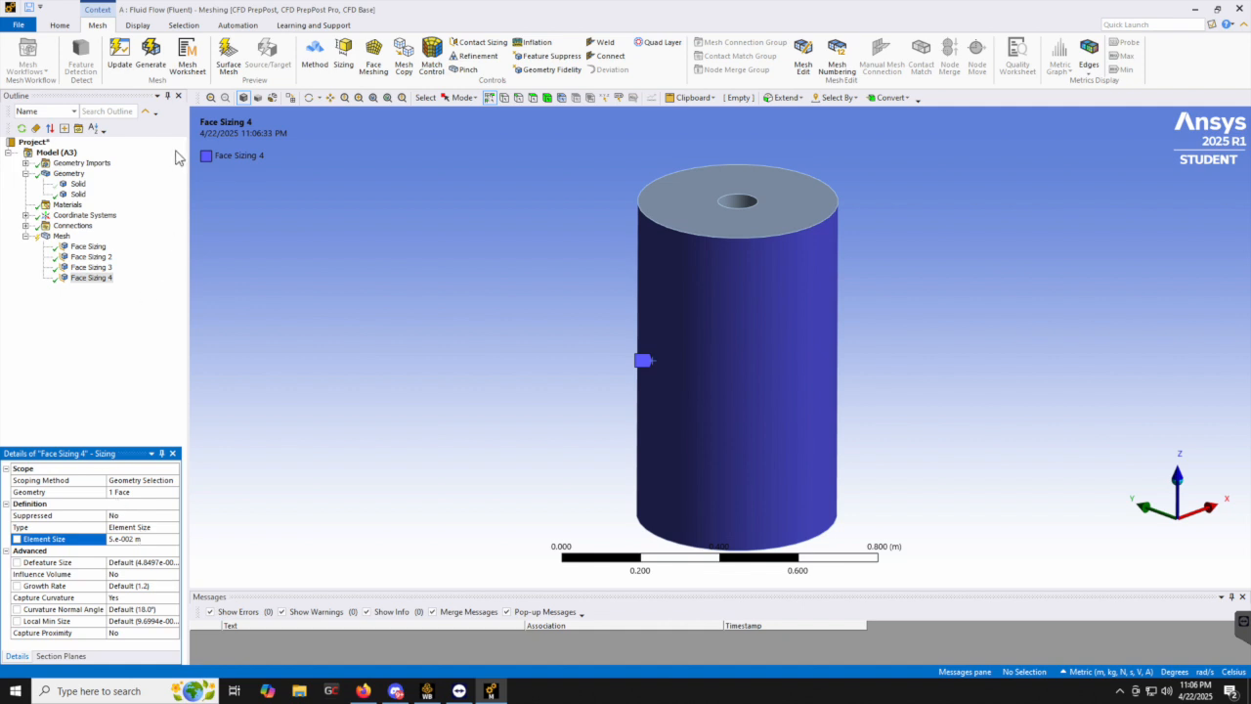
Insert a fifth Sizing control on the inner solid's flat bottom face with an element size of 0.03 m
click(343, 61)
middle_drag(538, 348, 626, 381)
click(687, 496)
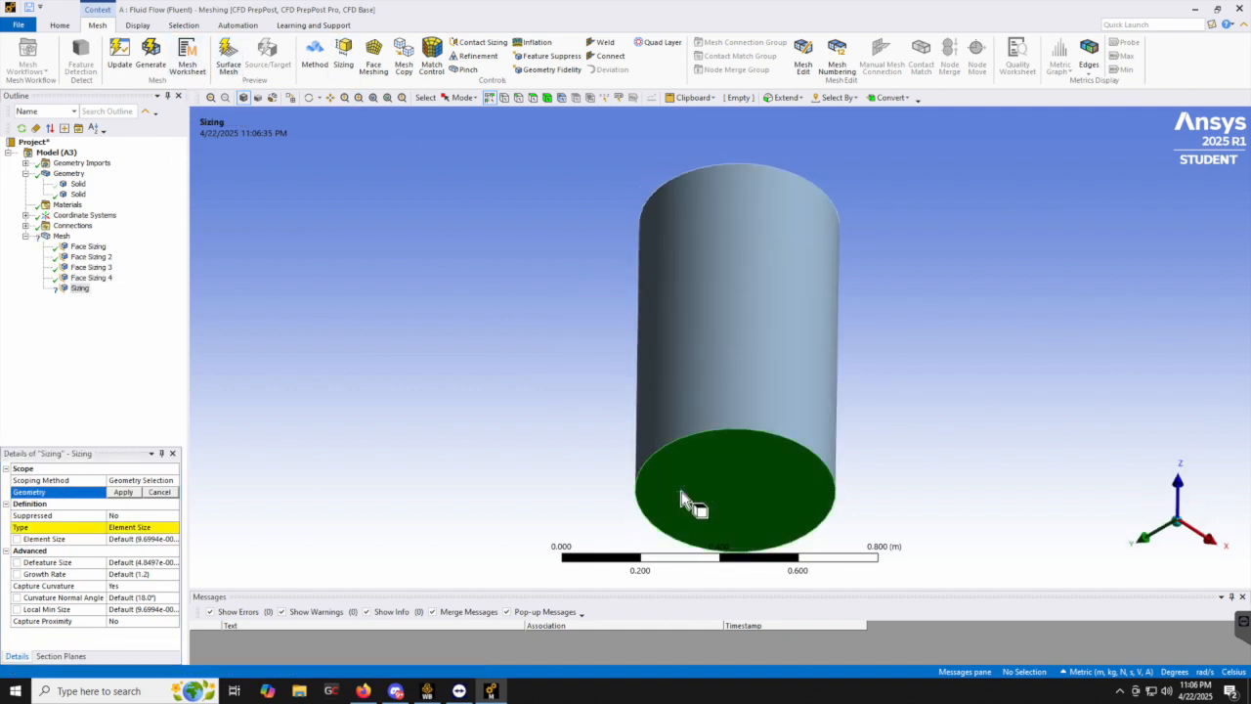
click(124, 493)
click(133, 538)
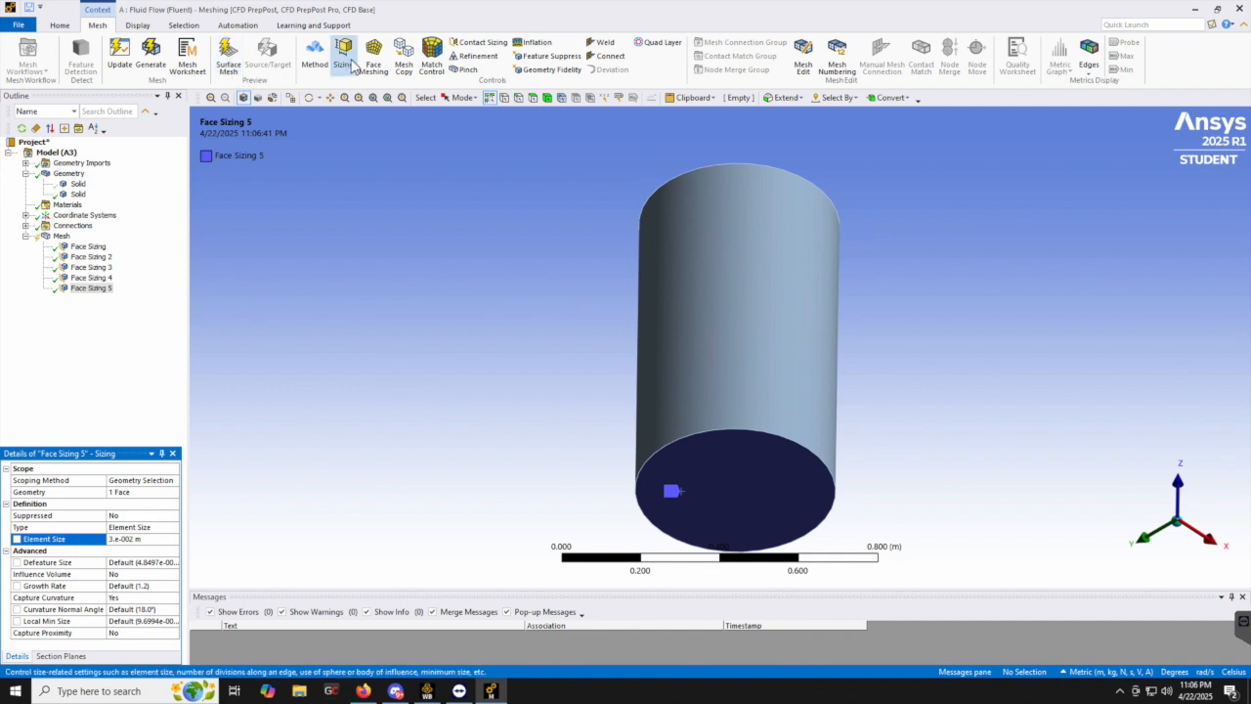
Regenerate the mesh and inspect it on the inner solid's side, bottom and top faces
click(150, 54)
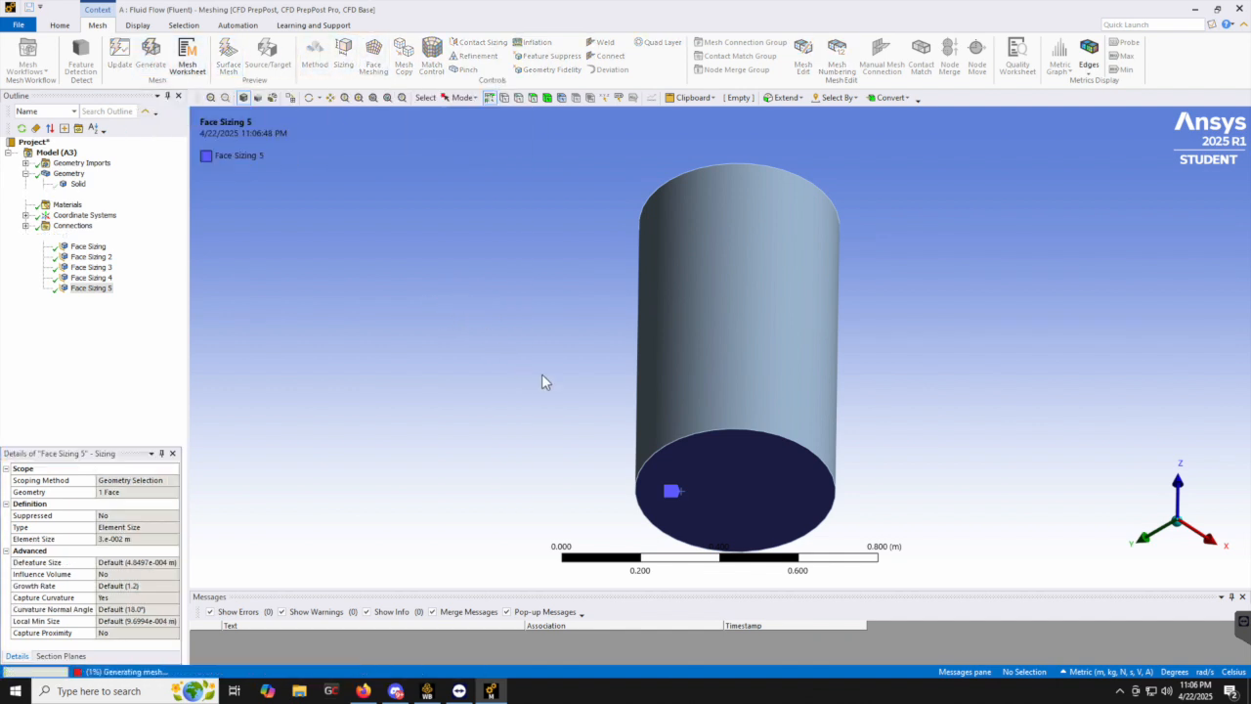
click(60, 236)
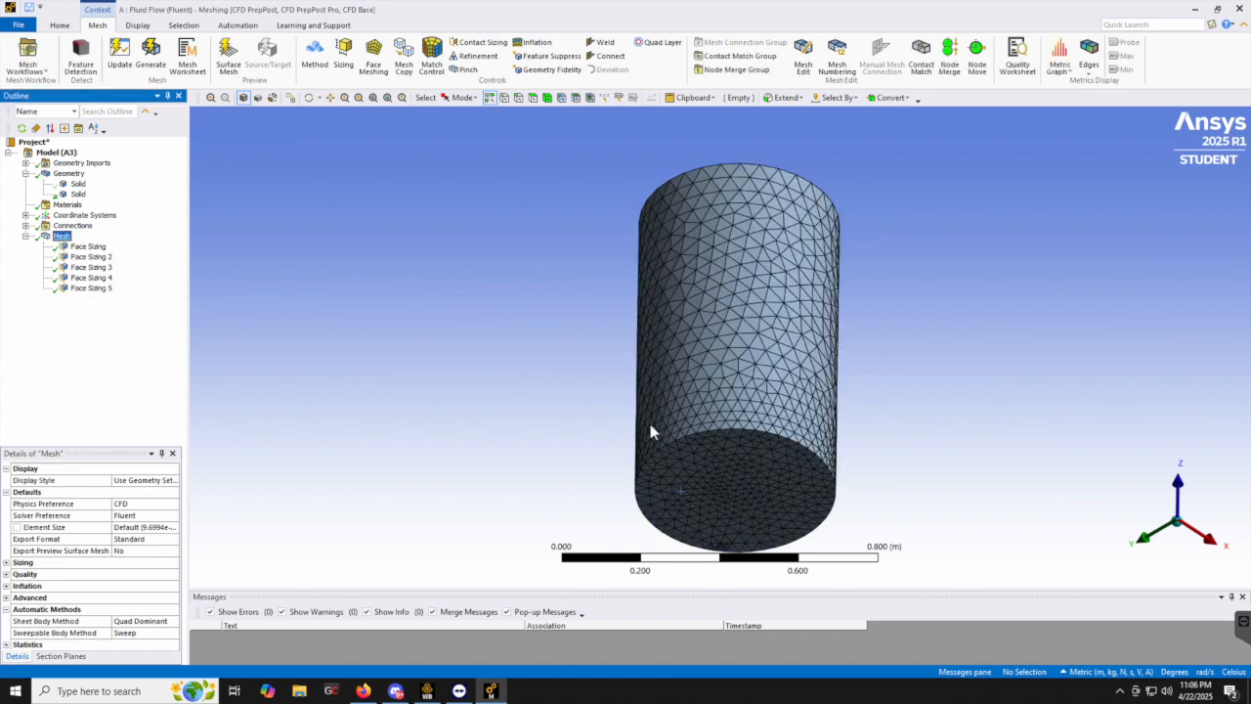
middle_drag(670, 424, 613, 474)
middle_drag(617, 329, 665, 335)
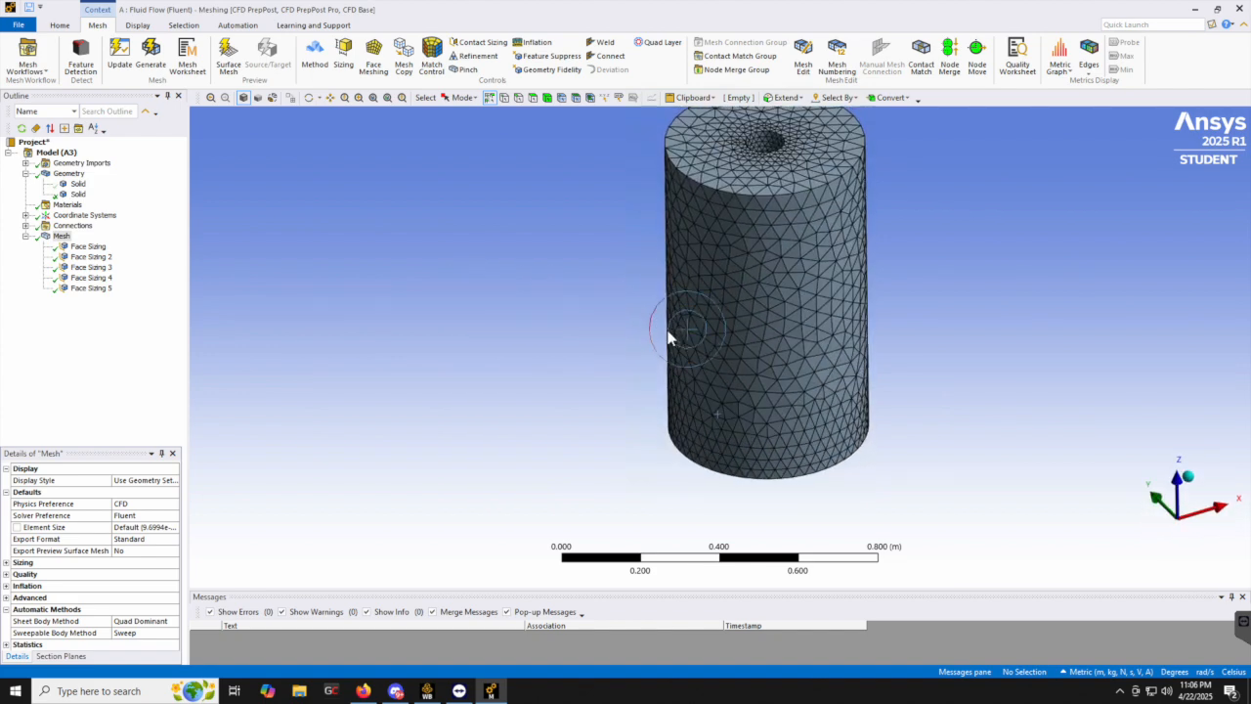
click(374, 99)
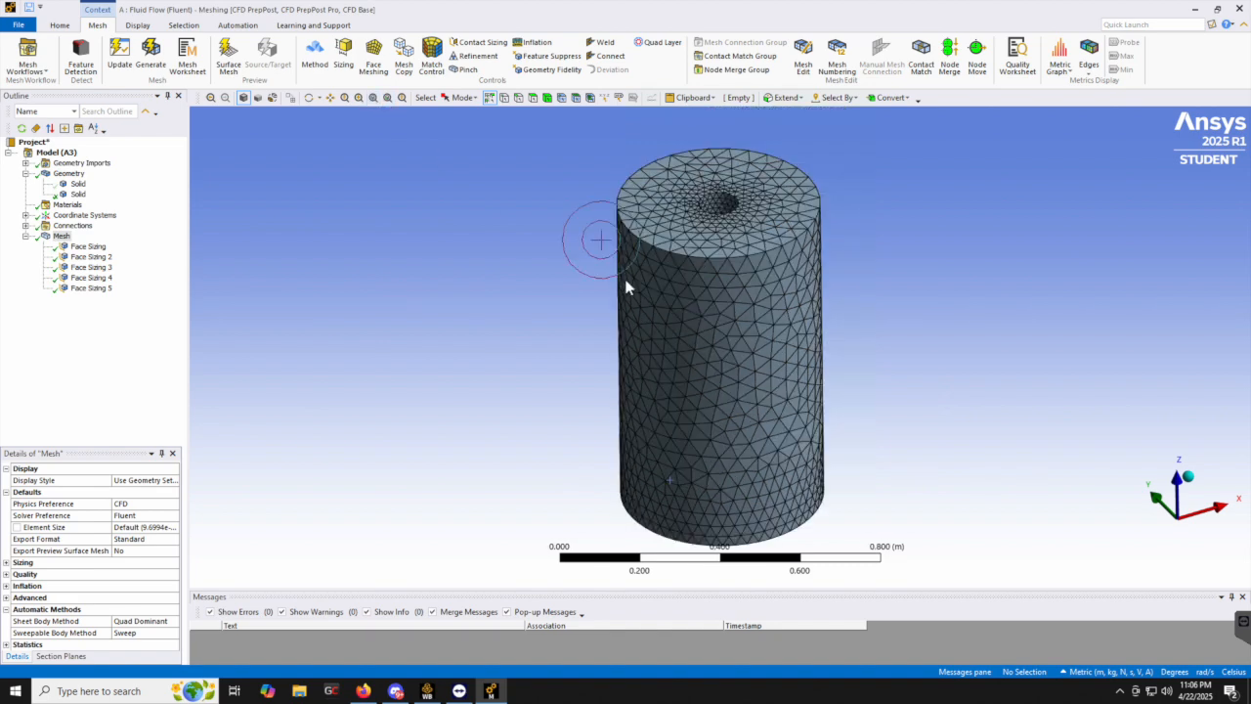
Hide the inner solid's outer cylindrical face to expose the shaft and impeller blades inside
click(76, 194)
right_click(644, 395)
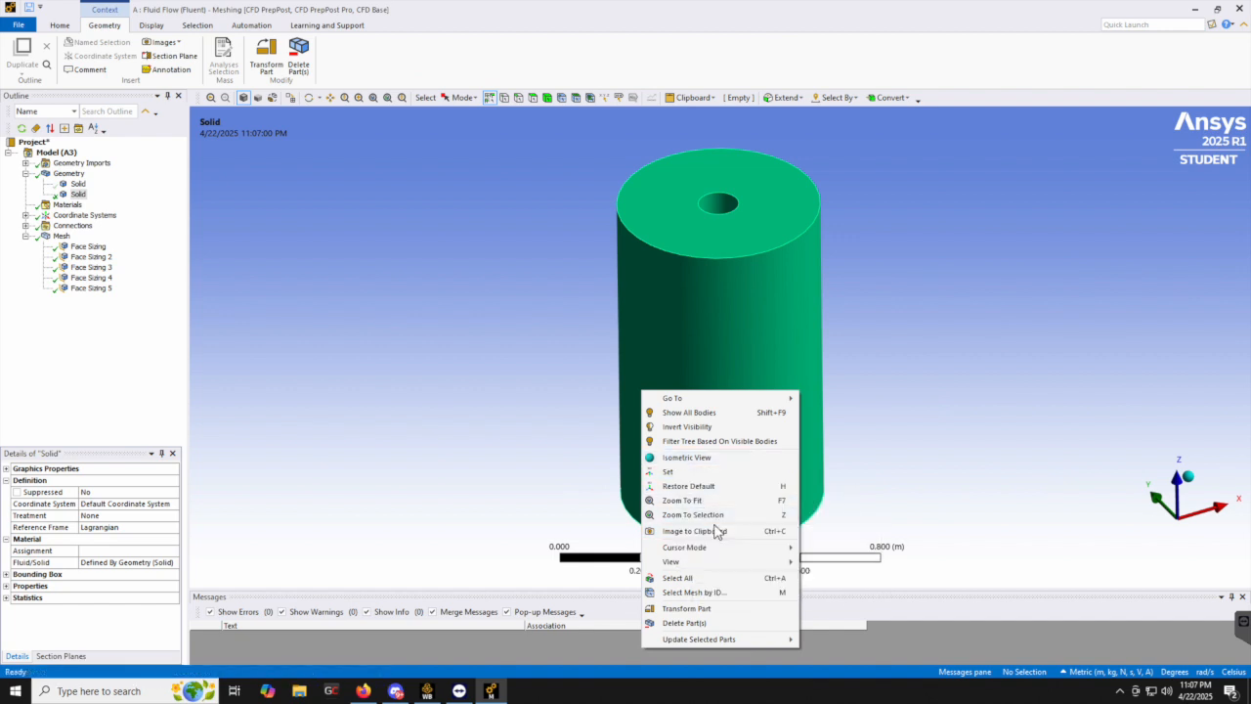
click(503, 223)
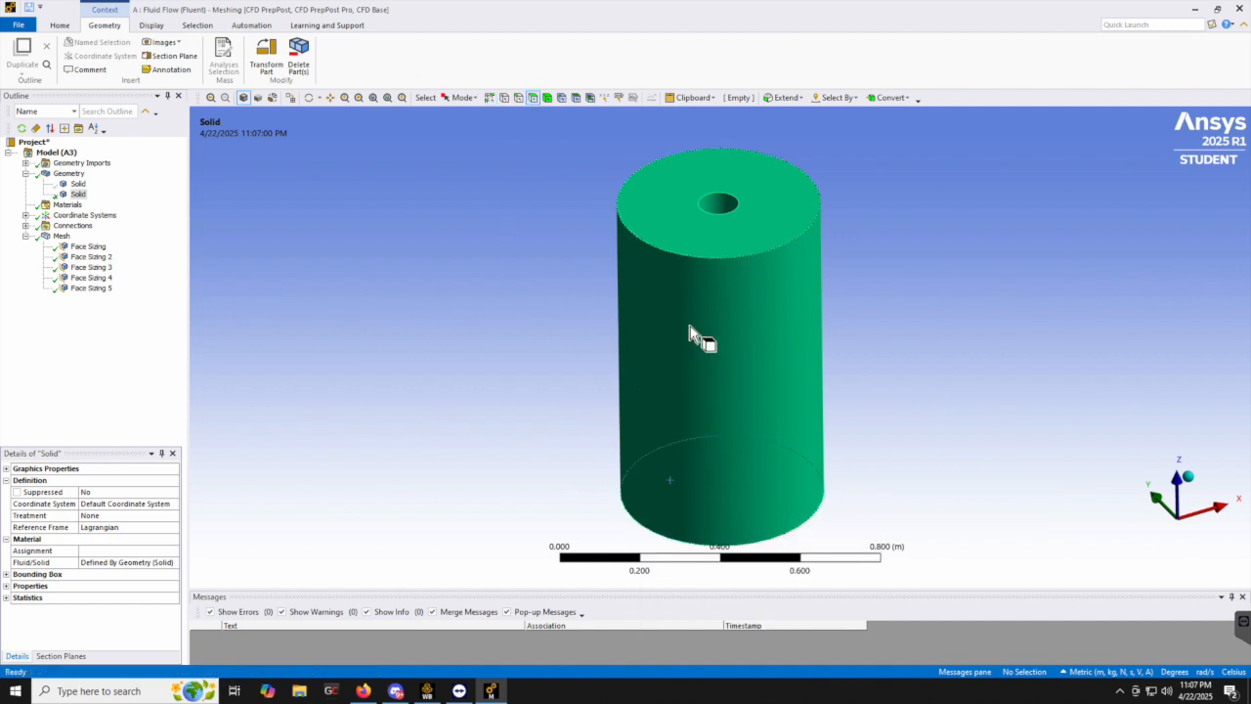
click(715, 385)
right_click(716, 387)
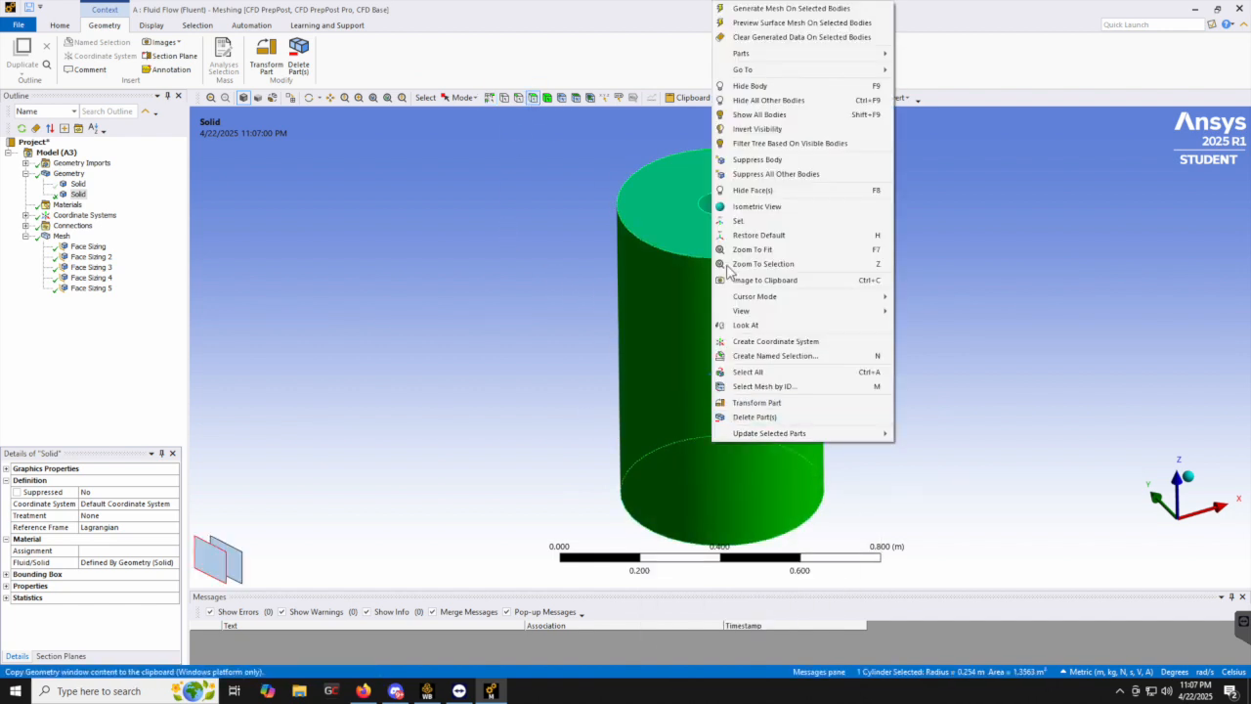
click(750, 190)
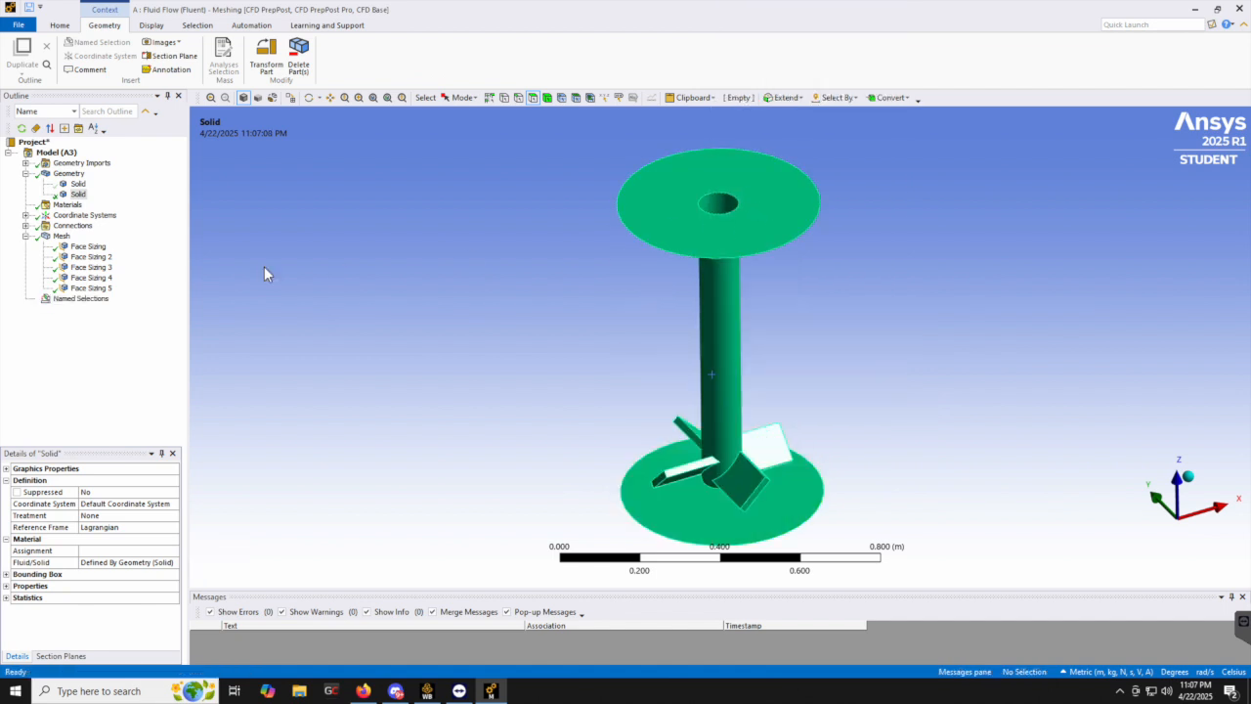
Insert a sixth Sizing control for the exposed impeller geometry
click(57, 237)
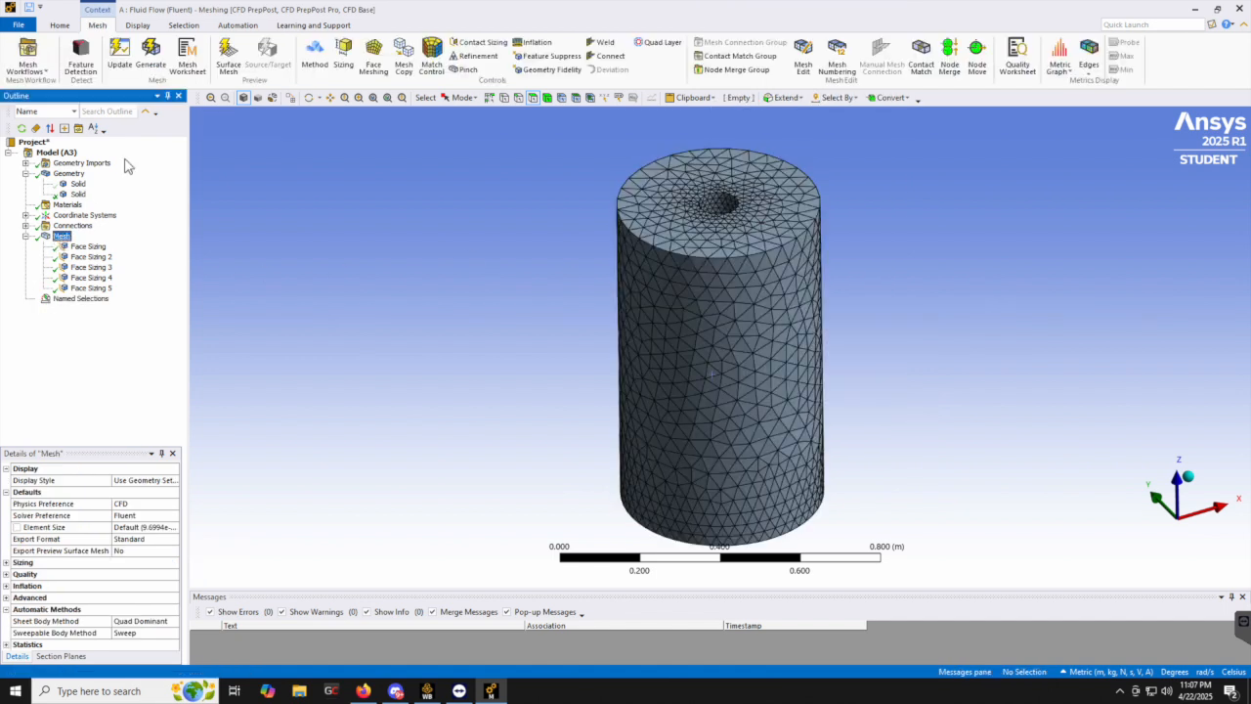
click(343, 55)
middle_drag(702, 400, 761, 418)
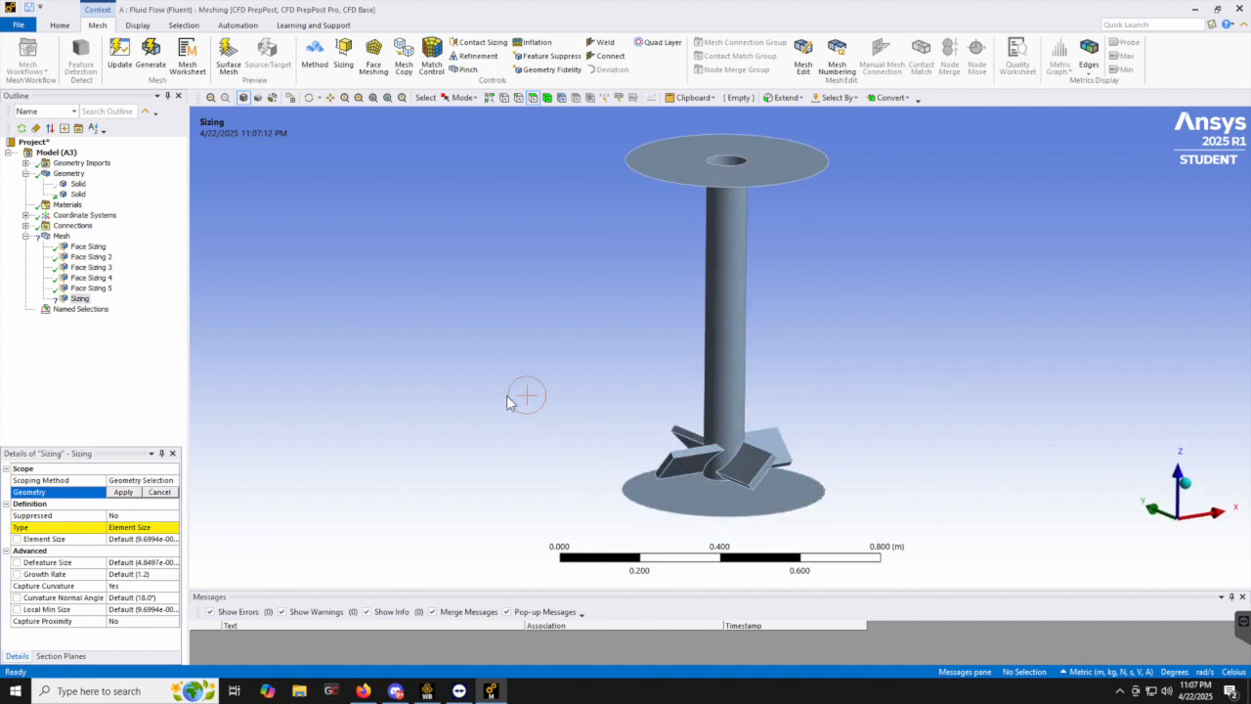
Scope the new sizing to all faces of the impeller blades and set its element size to 0.005 m
right_drag(637, 386, 817, 522)
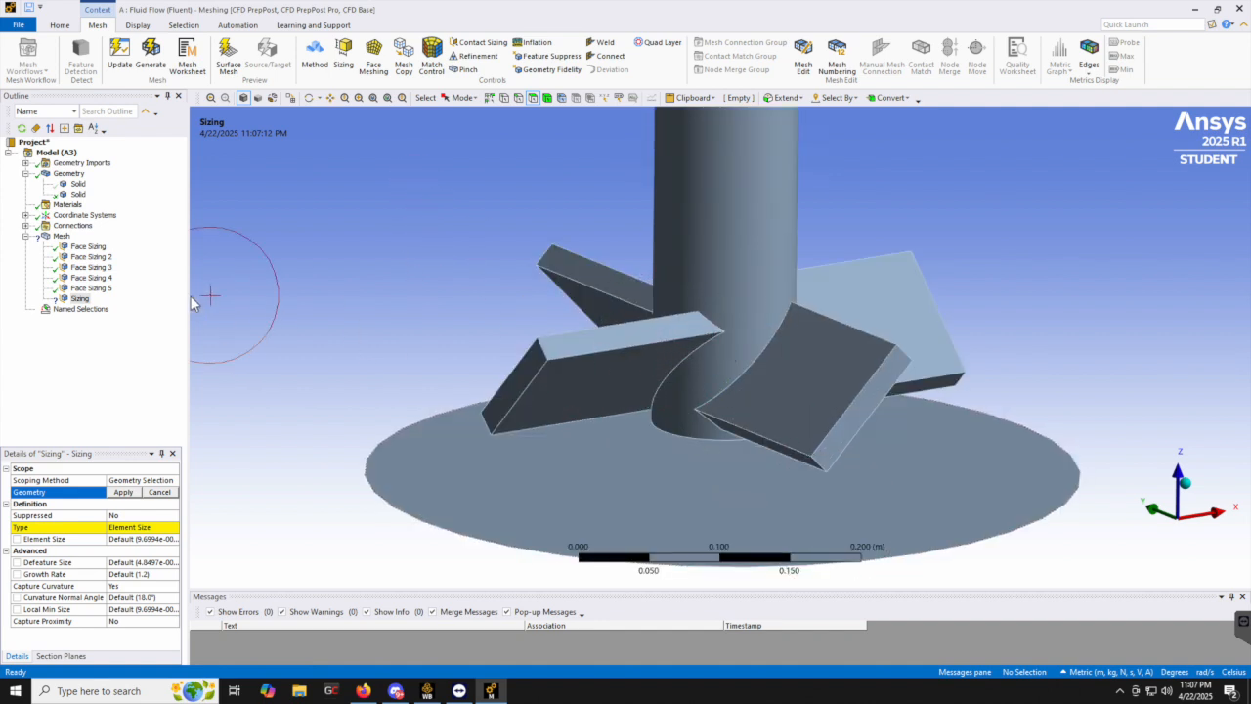
middle_drag(533, 363, 499, 311)
click(384, 98)
right_drag(580, 385, 787, 547)
middle_drag(539, 369, 269, 187)
ctrl+drag(265, 180, 261, 358)
click(122, 495)
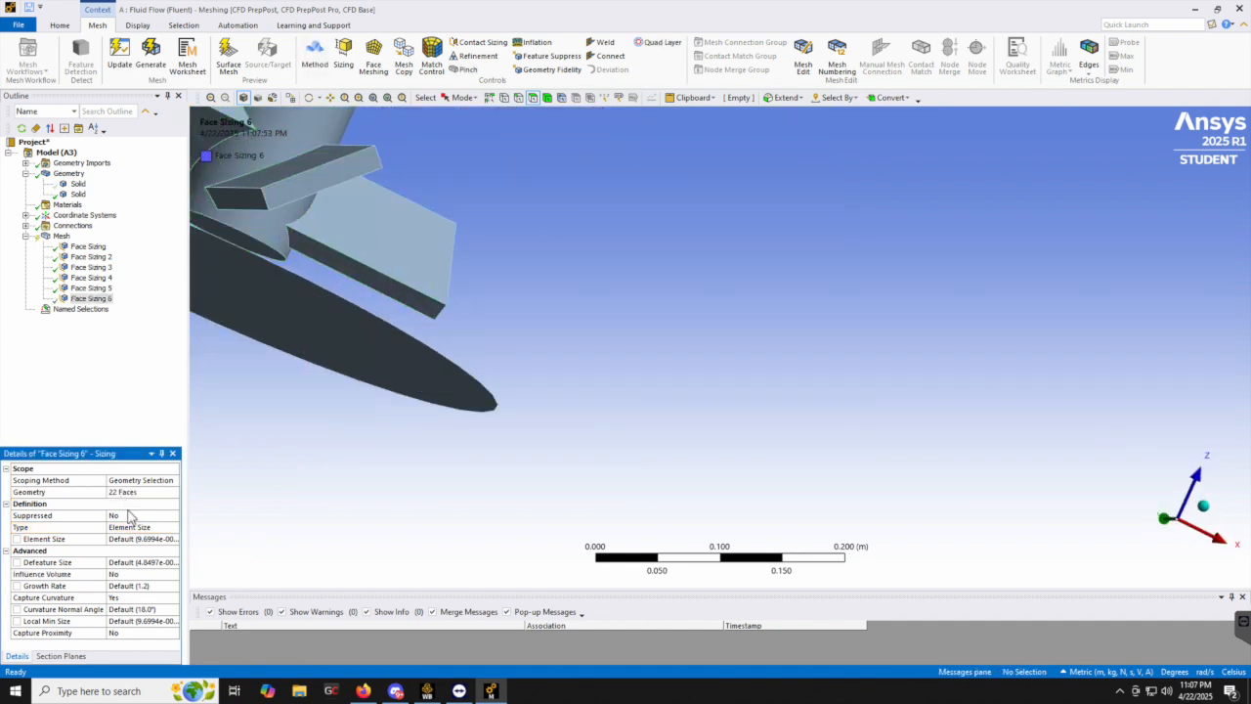
click(139, 539)
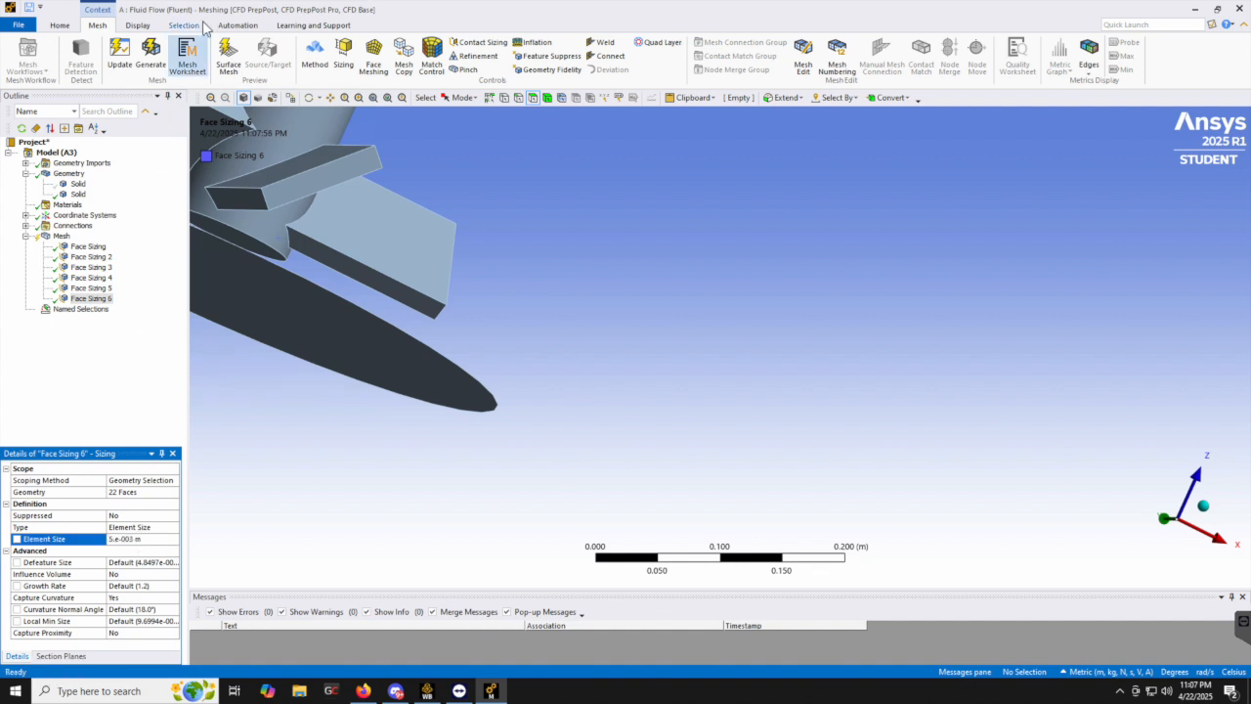
Generate the mesh with the new face sizing and display it on the whole inner cylindrical body
click(151, 58)
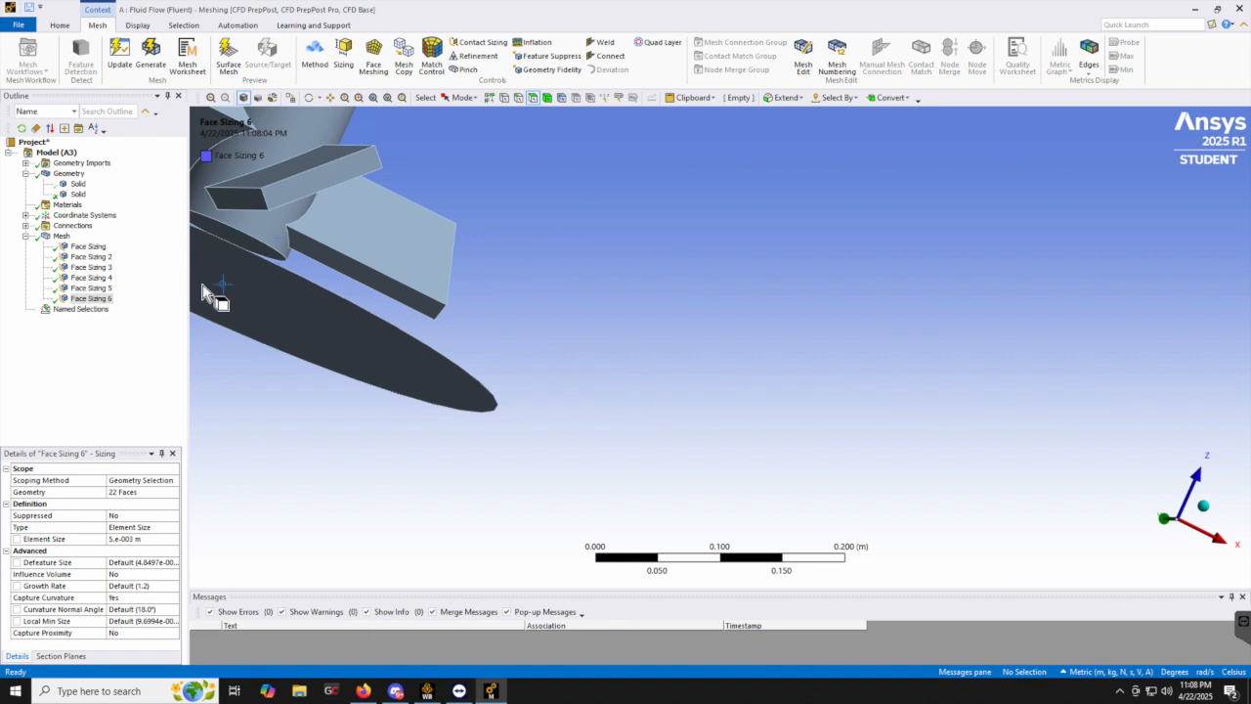
click(60, 235)
middle_drag(422, 263, 352, 206)
click(374, 97)
middle_drag(681, 219, 731, 186)
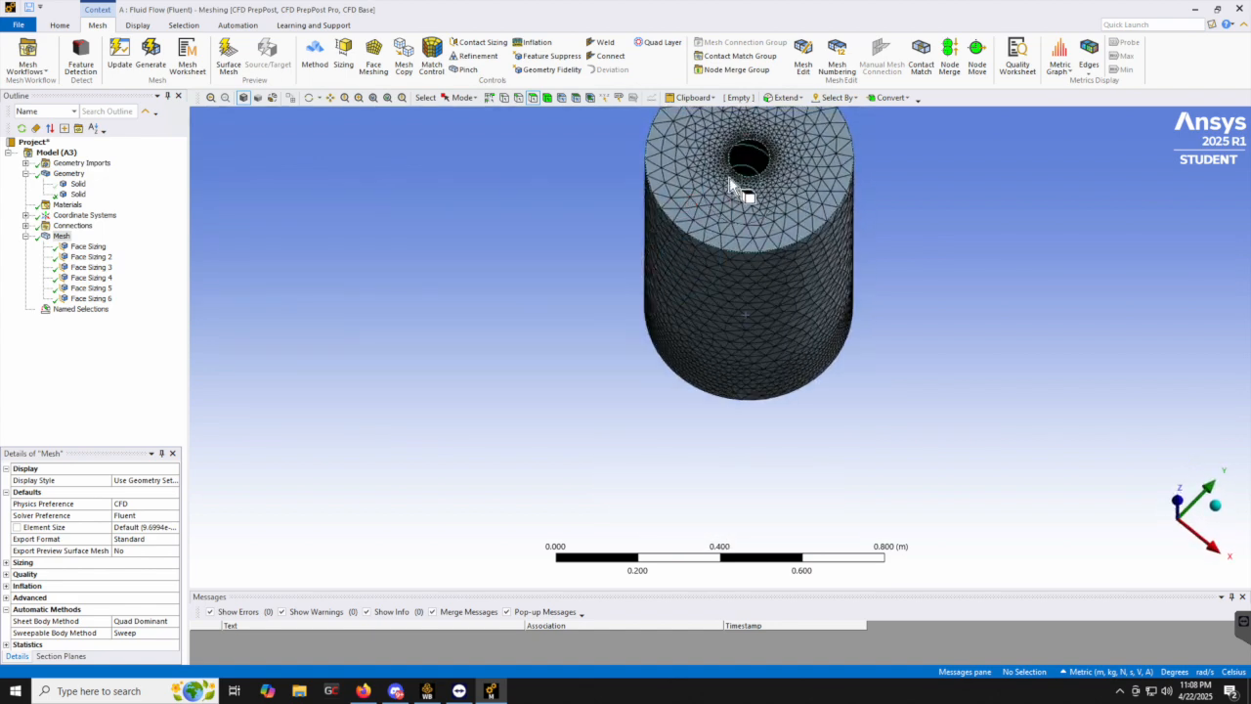
middle_drag(770, 311, 776, 259)
Cut the inner cylinder's mesh with a section plane through its middle and examine the cells around the impeller blades
click(65, 656)
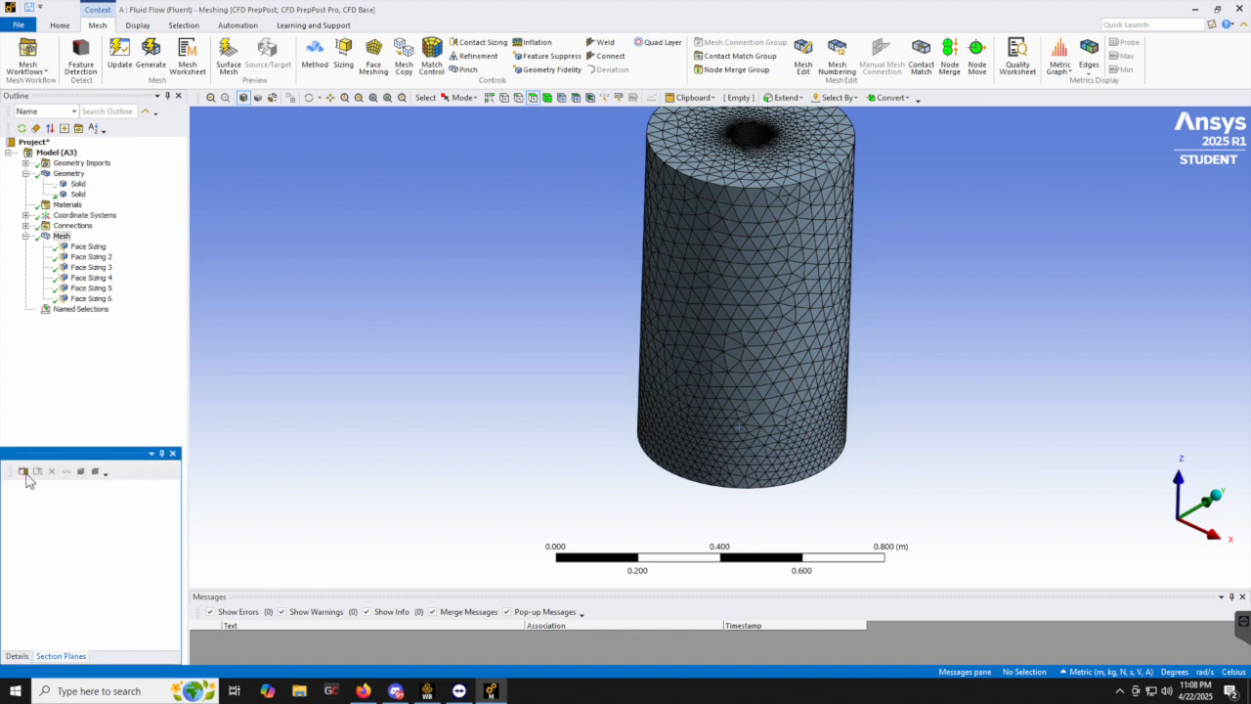
middle_drag(399, 380, 487, 366)
drag(567, 262, 928, 316)
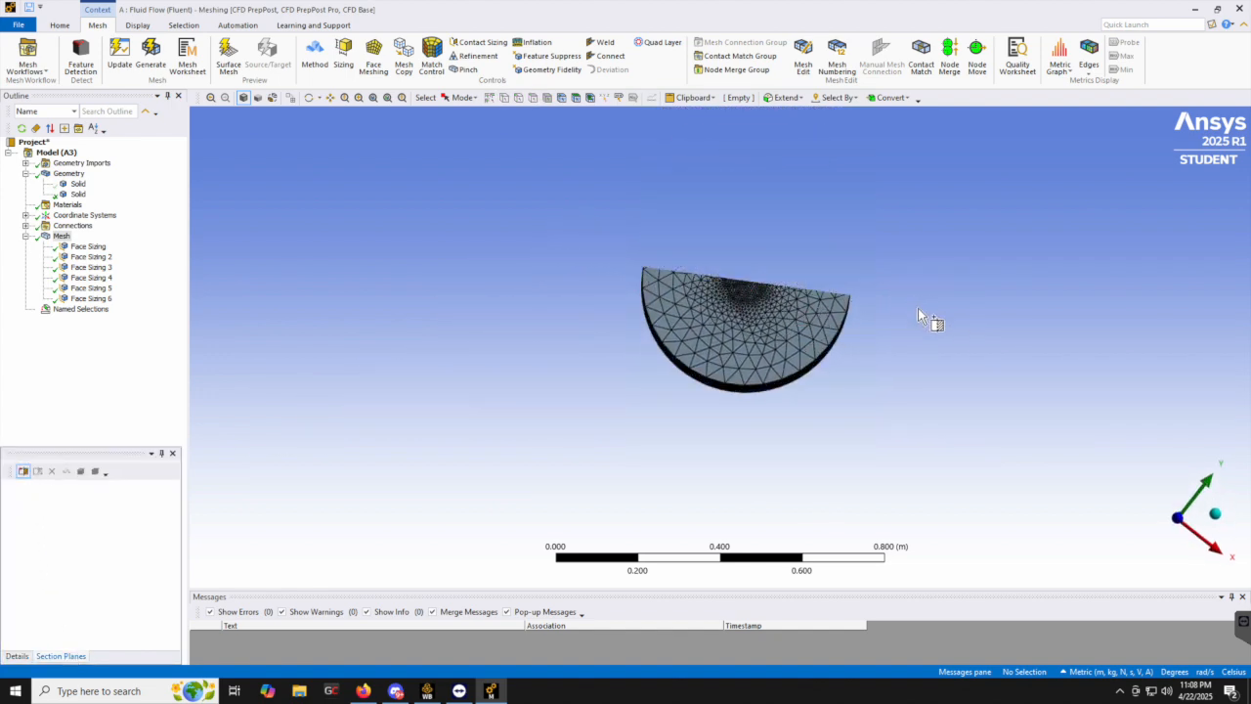
middle_drag(776, 408, 633, 359)
right_drag(815, 422, 869, 456)
middle_drag(679, 338, 576, 341)
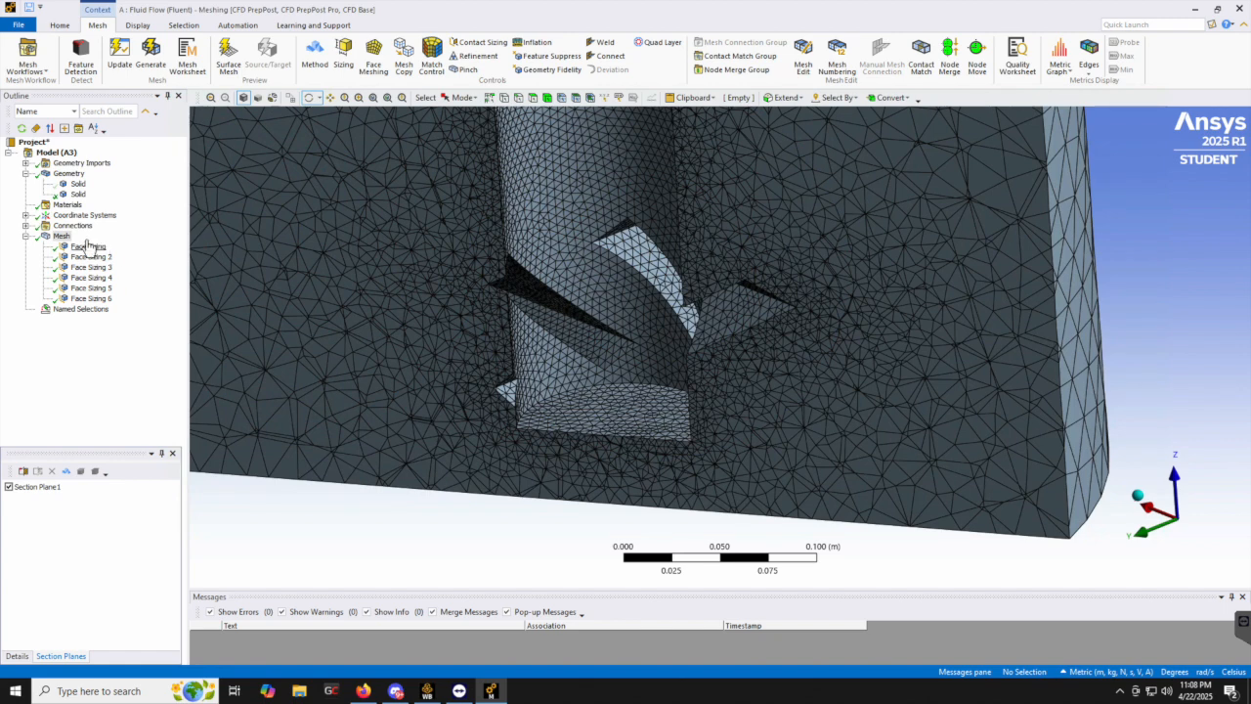
Show the hidden outer tank body and display the sectioned mesh of both bodies together
click(78, 185)
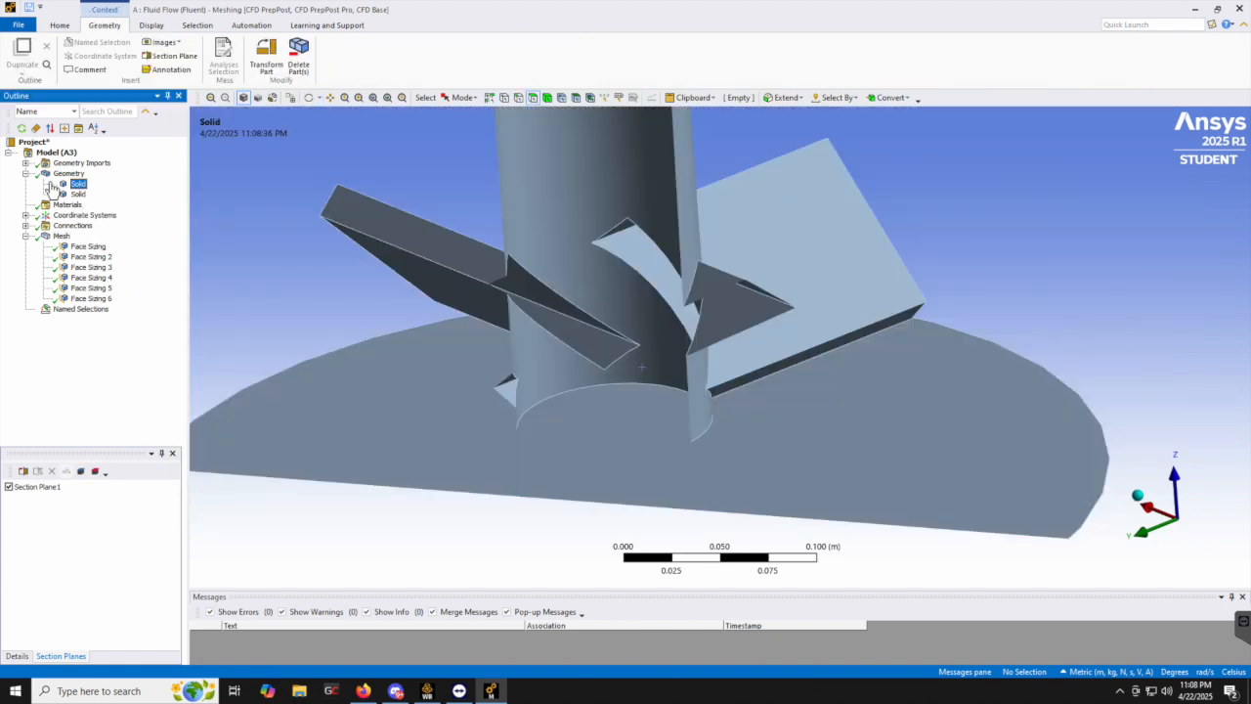
right_click(86, 187)
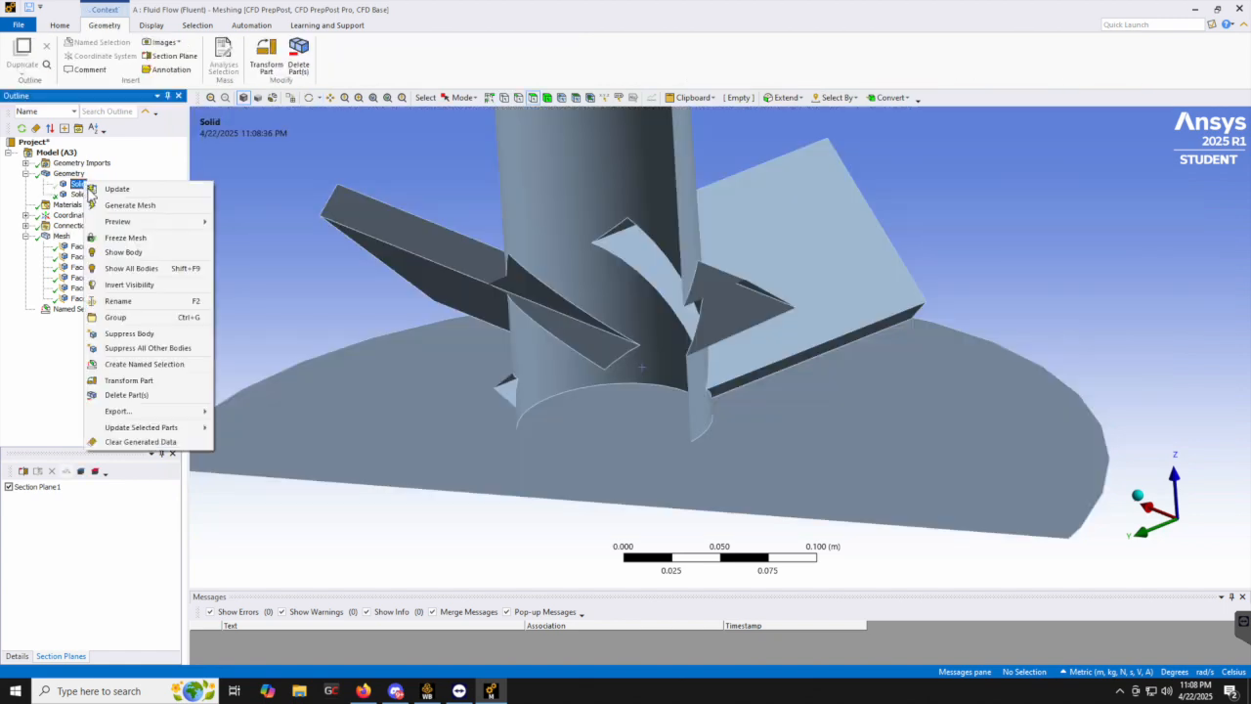
click(113, 251)
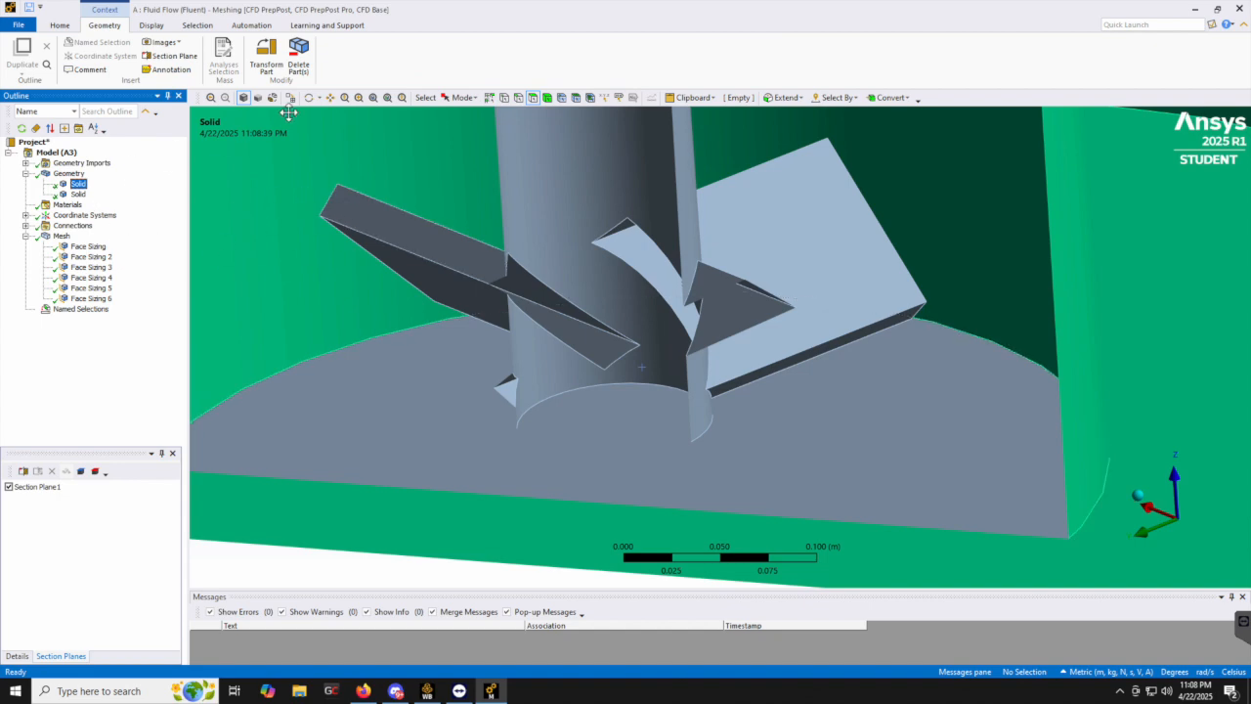
click(61, 236)
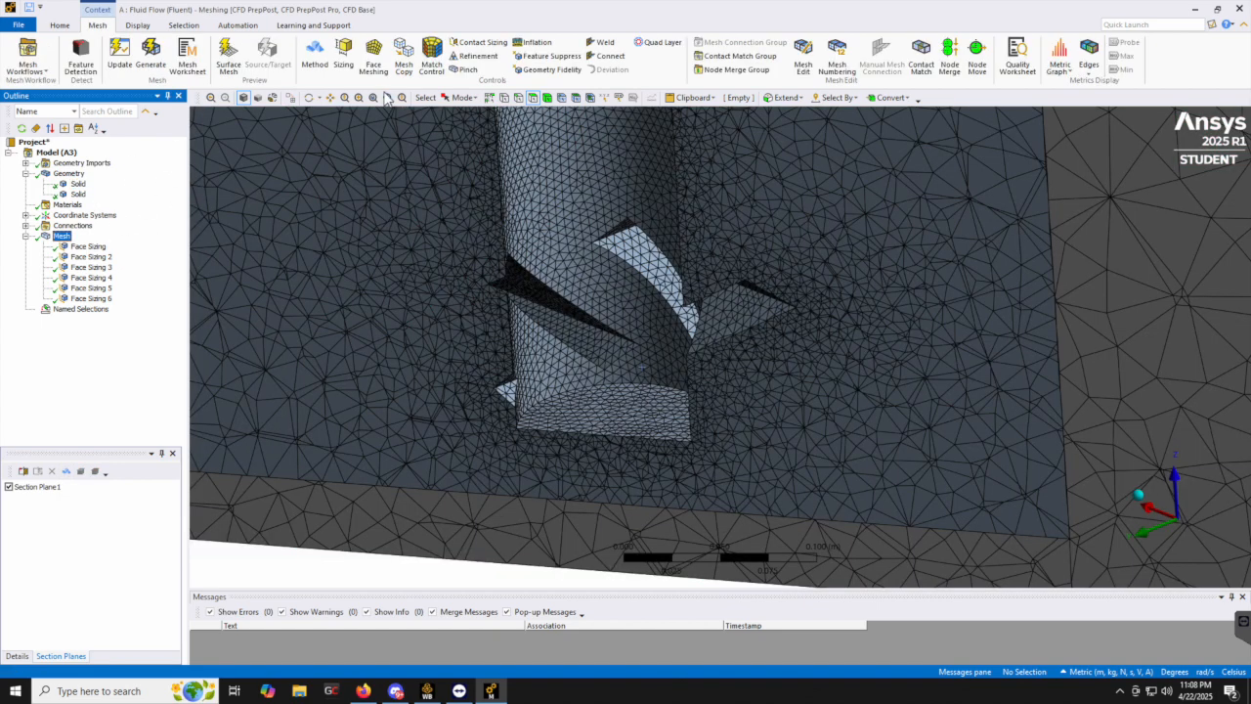
click(387, 98)
middle_drag(550, 179, 583, 243)
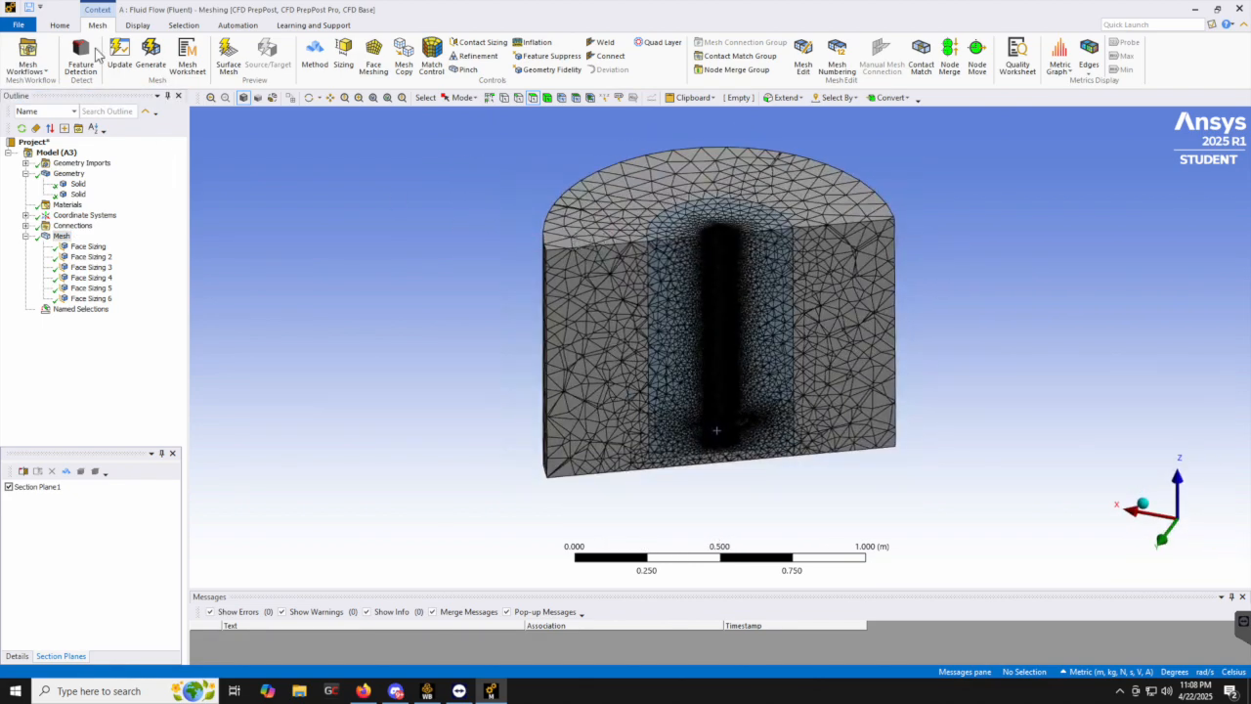
Save the project and close the meshing window
click(29, 26)
click(30, 103)
click(1238, 10)
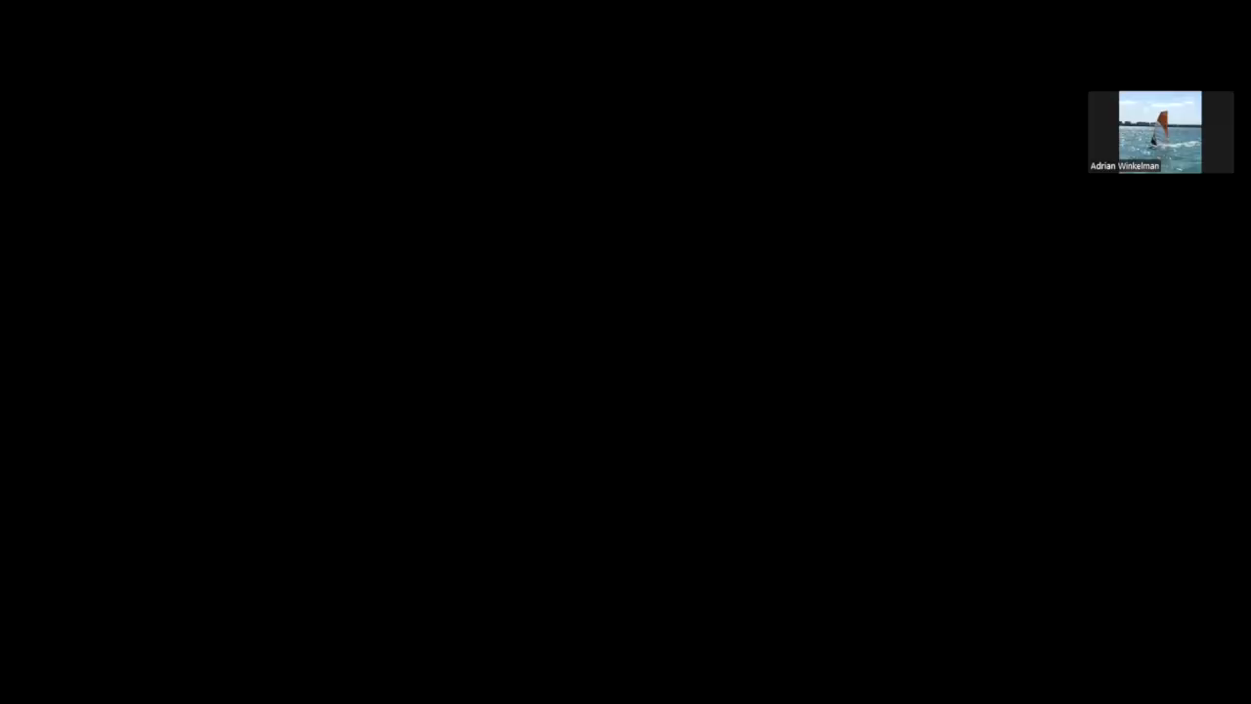
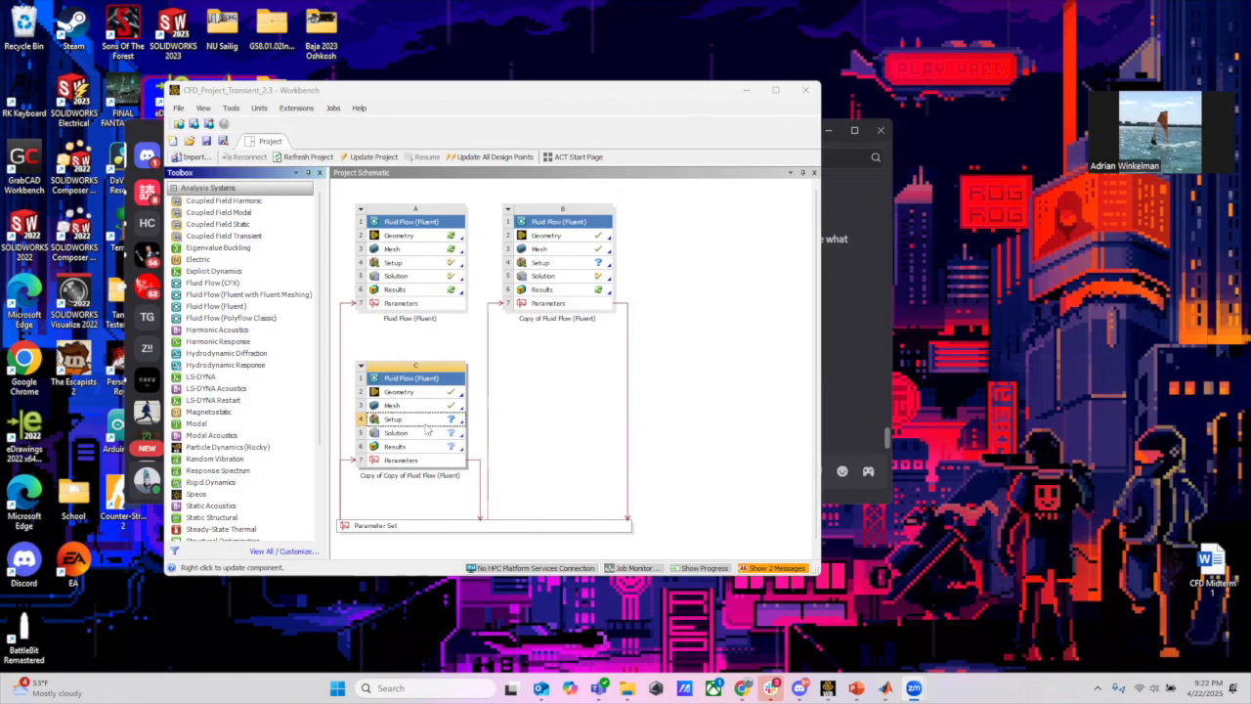
Open the Setup of the "Copy of Copy of Fluid Flow (Fluent)" system in Fluent with double precision and 4 solver processes
double_click(393, 419)
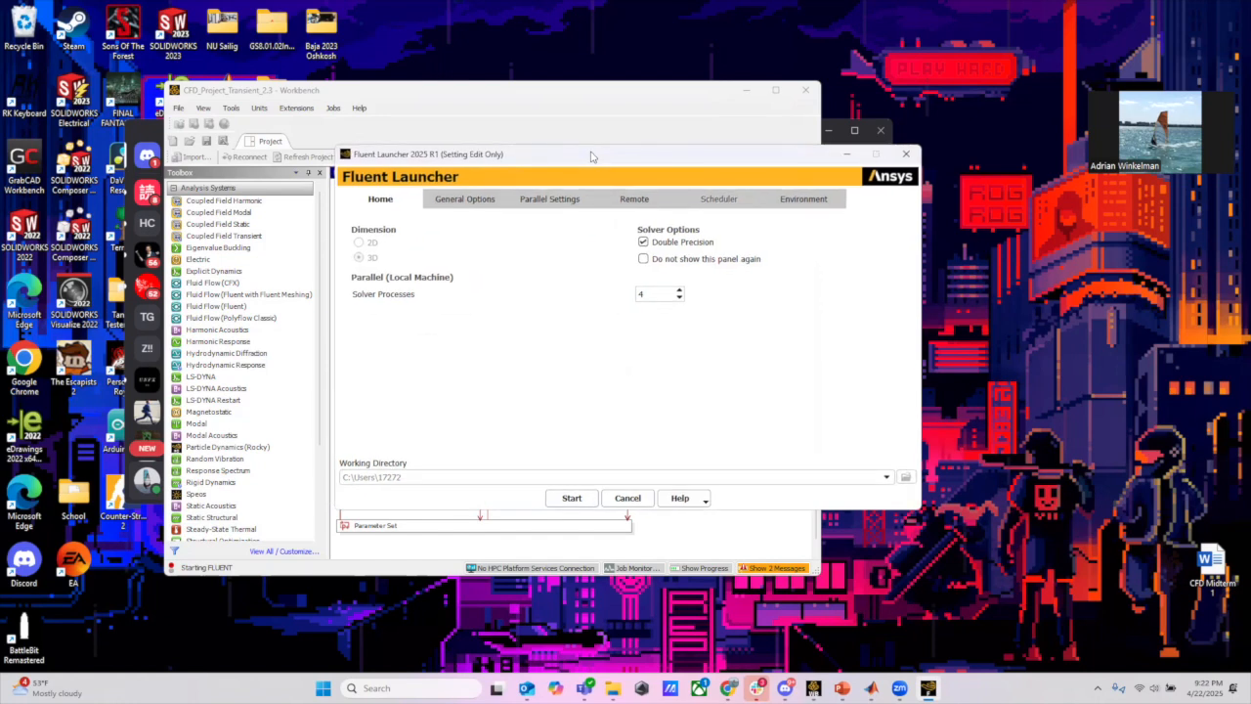
drag(591, 156, 787, 136)
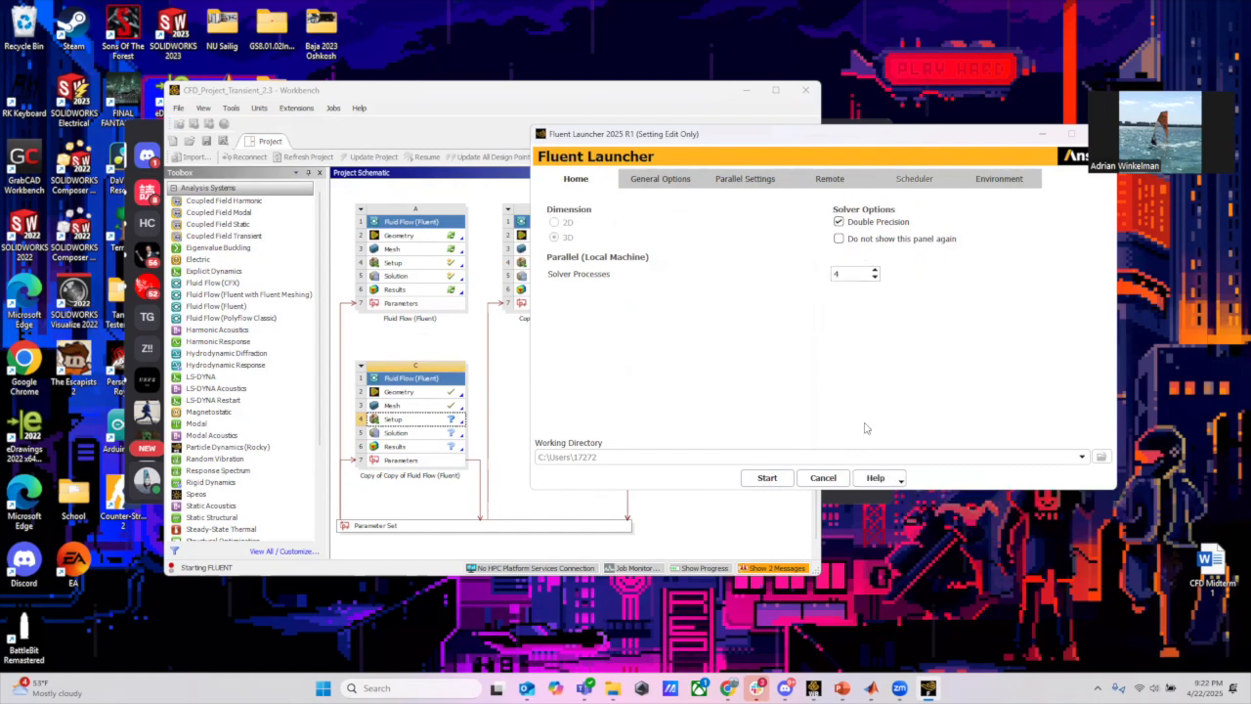
click(768, 484)
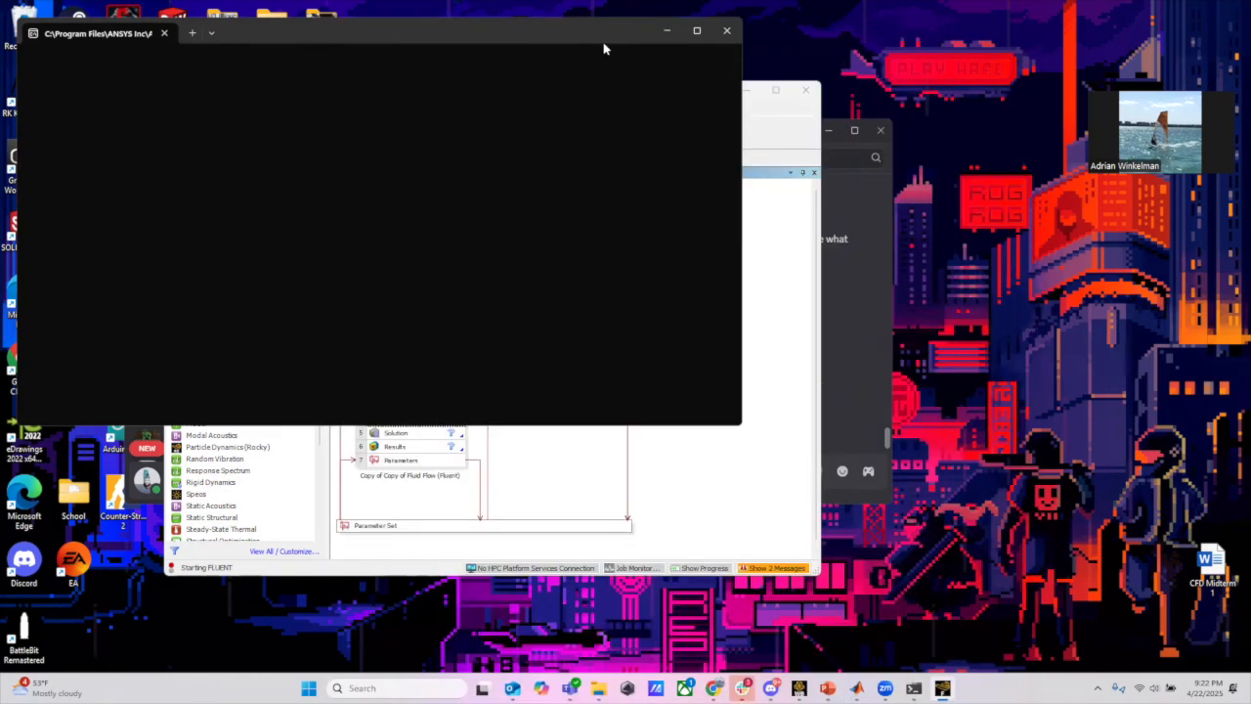
click(726, 34)
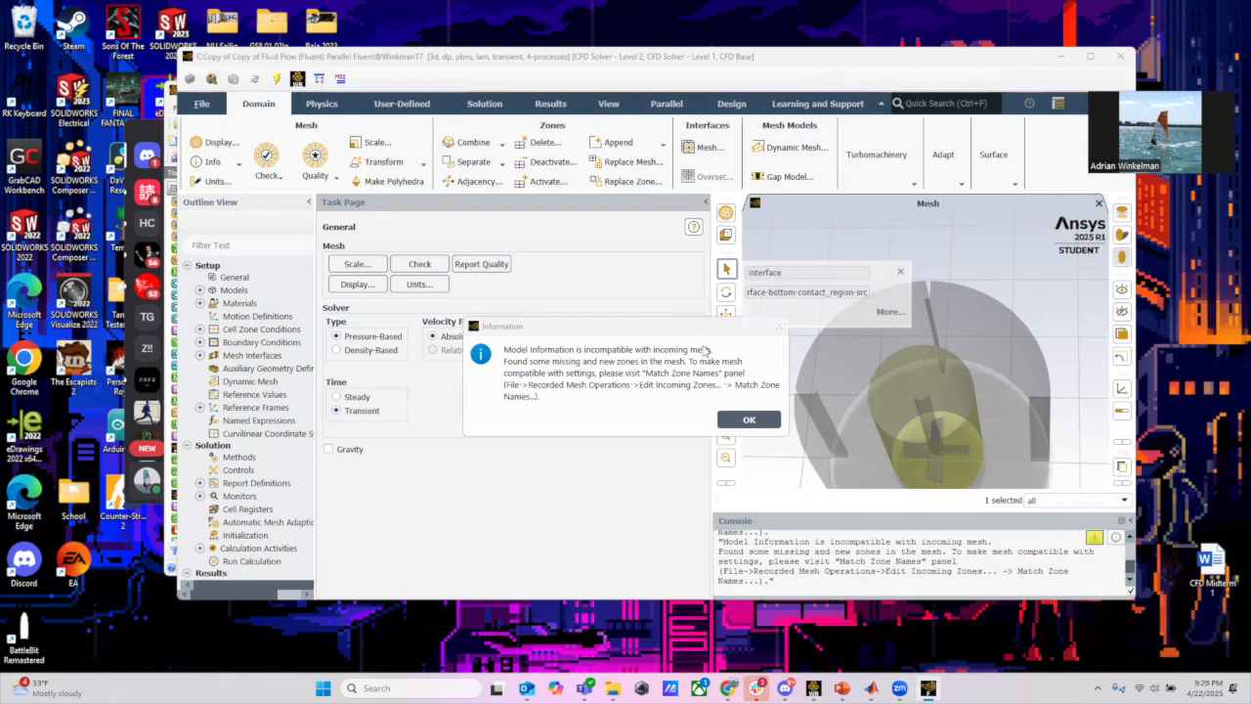
Examine the tank and inner cylinder interfaces in the mesh view, including the inner cylinder's bottom face
drag(697, 331, 569, 332)
mouse_move(814, 336)
mouse_down()
mouse_move(904, 375)
mouse_move(946, 433)
mouse_move(947, 394)
mouse_move(971, 454)
mouse_move(958, 453)
mouse_up()
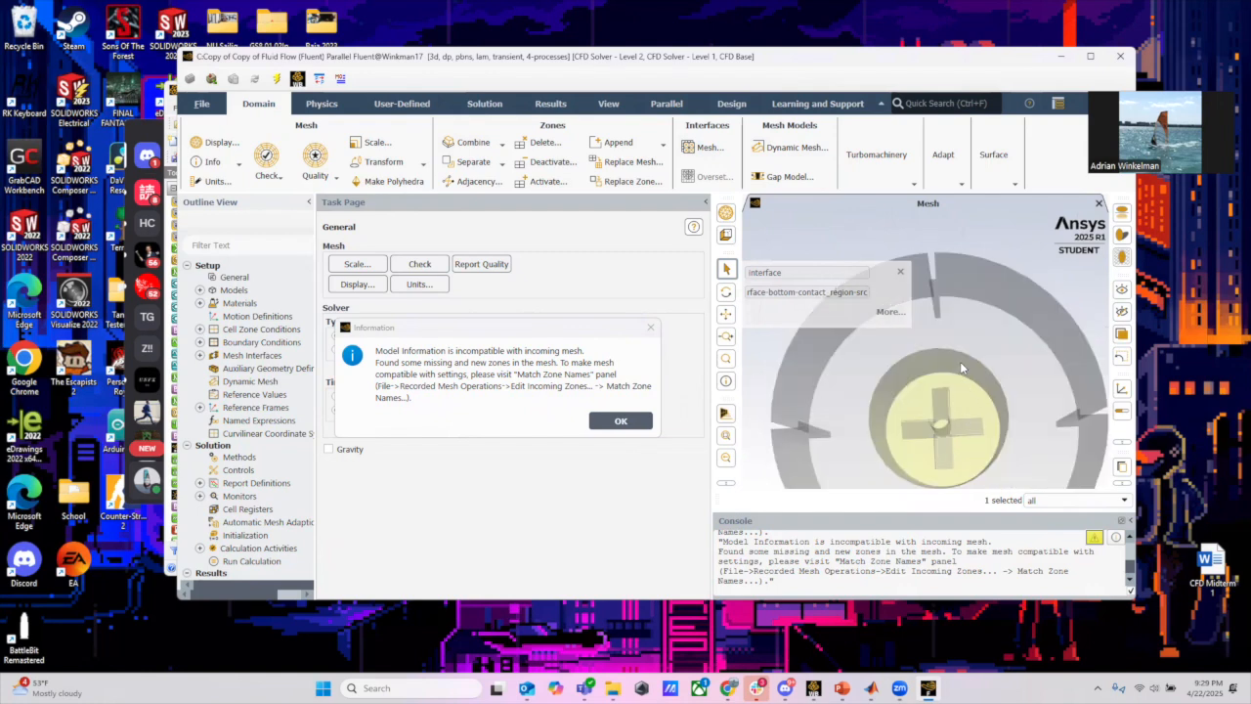
drag(960, 361, 1017, 313)
middle_drag(1016, 312, 1009, 305)
click(966, 334)
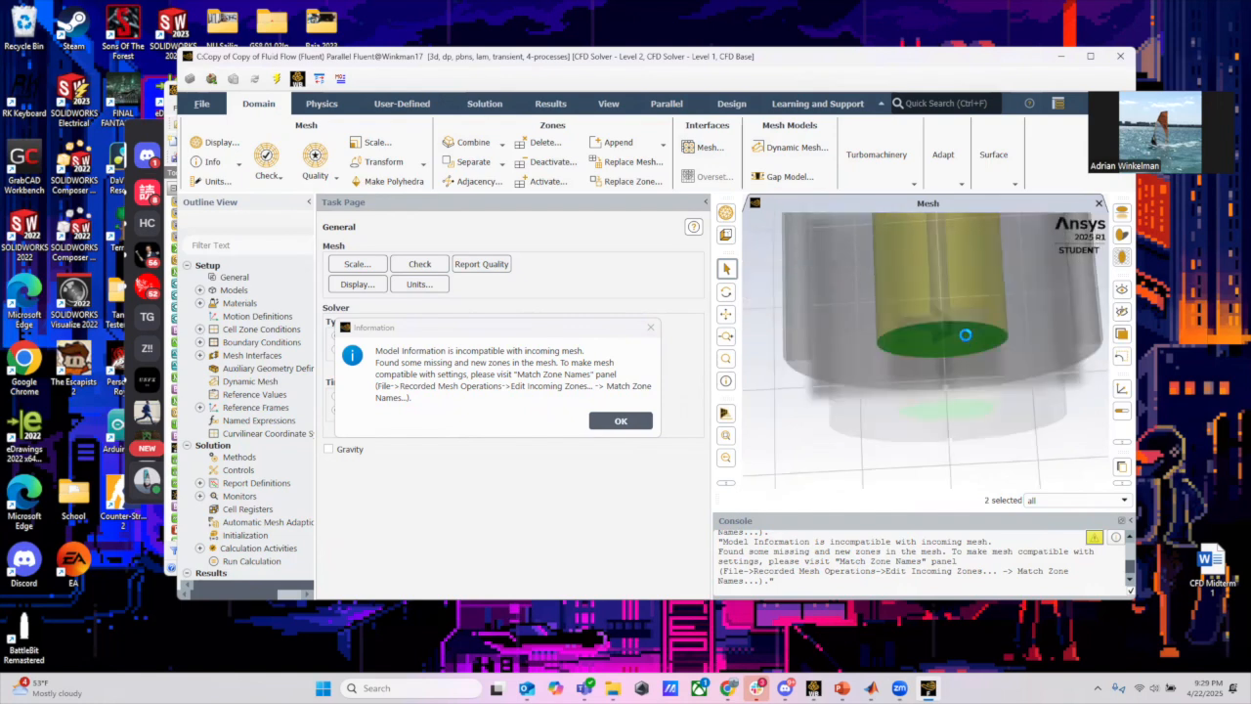
drag(985, 413, 912, 293)
scroll(914, 298, down, 5)
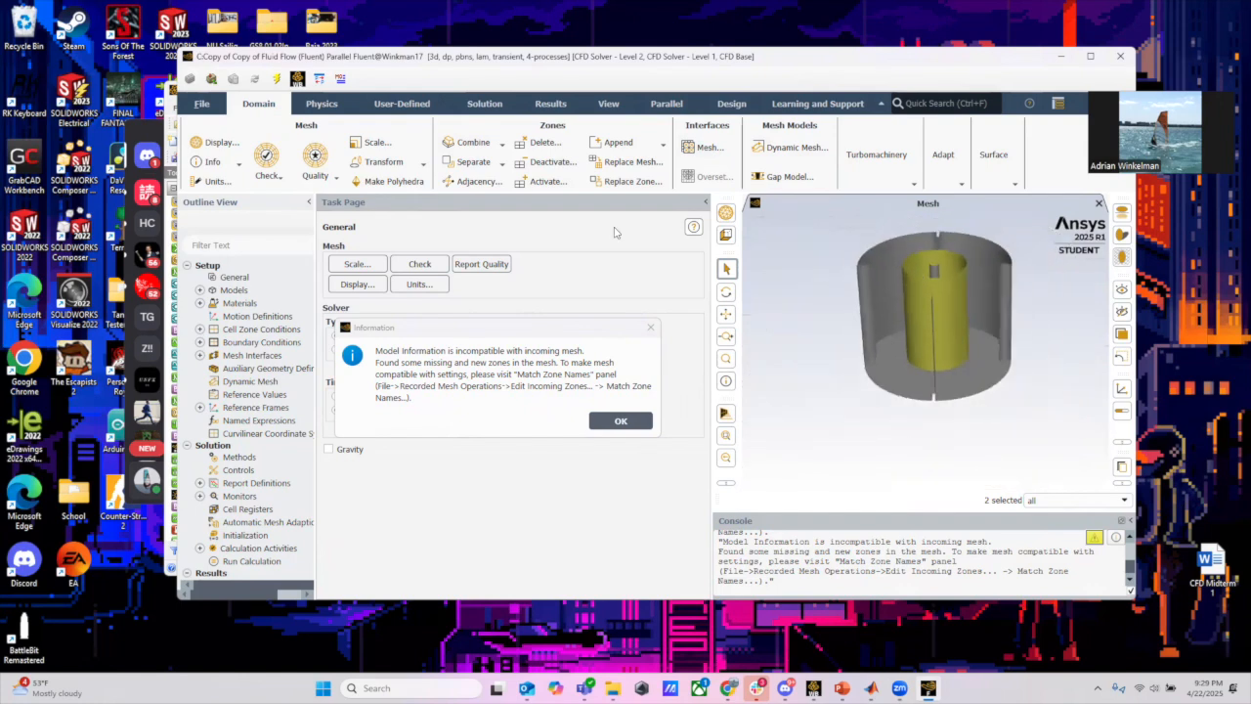
click(461, 333)
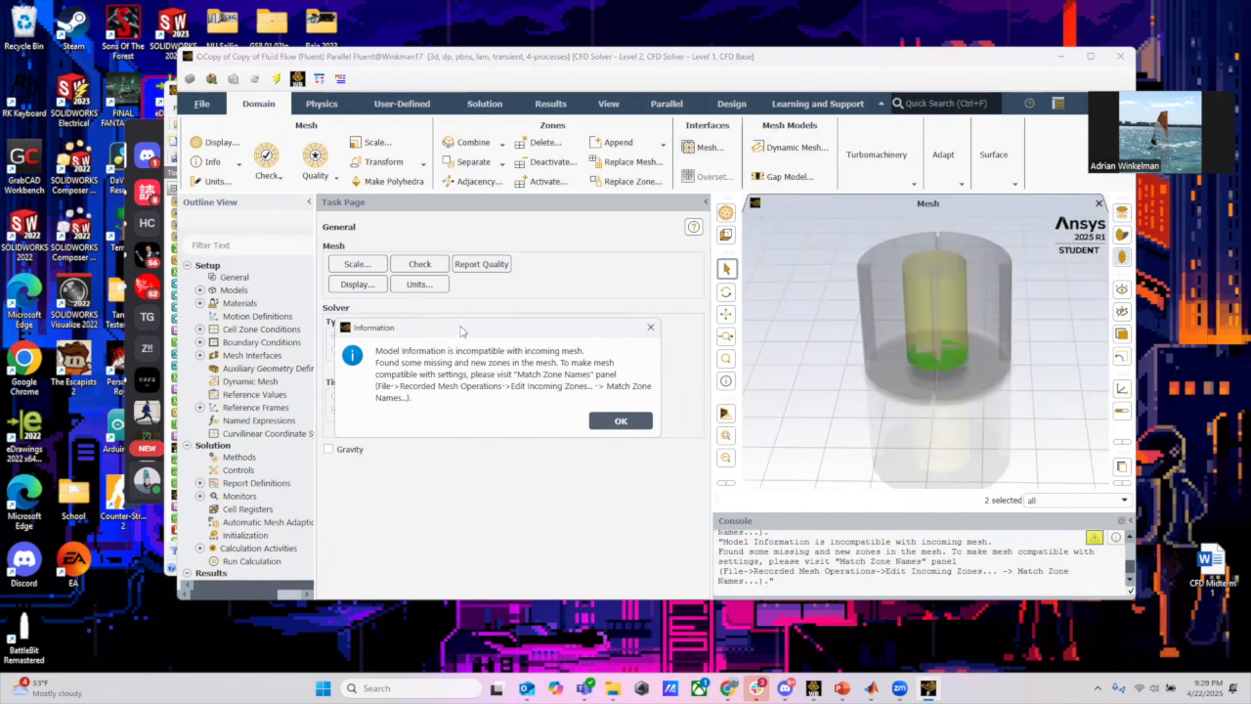
drag(461, 331, 619, 257)
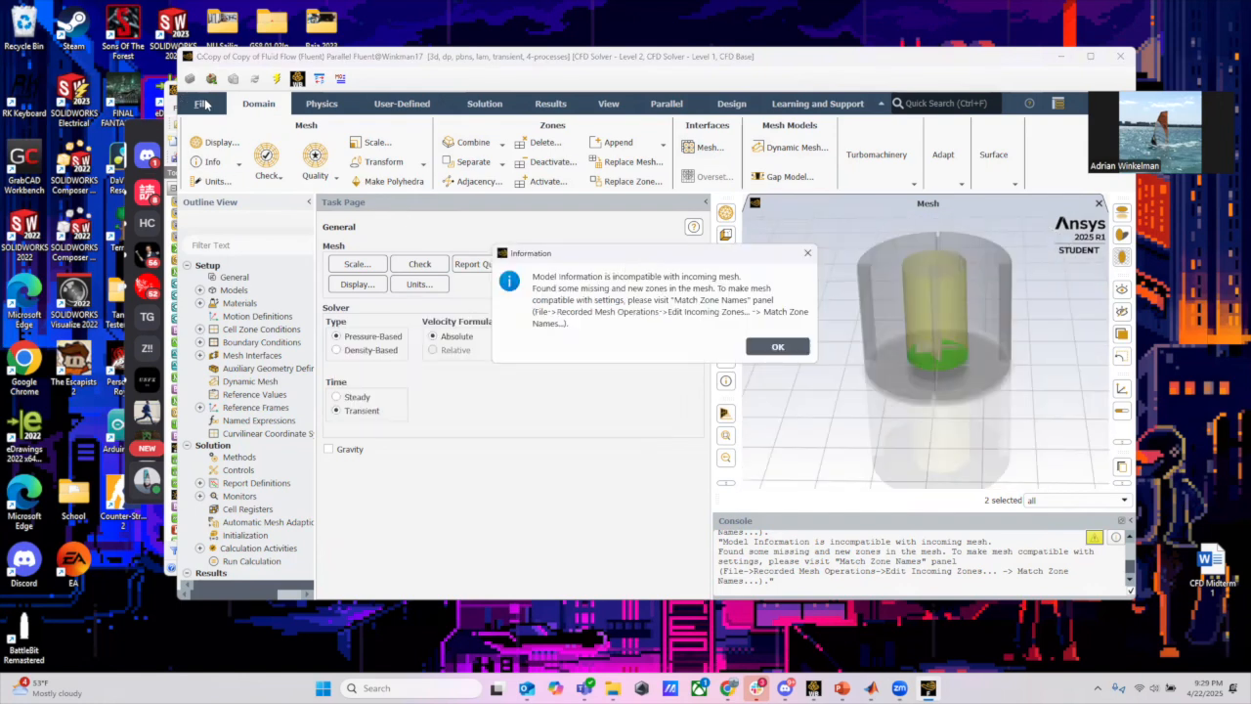
Open Match Zone Names from the recorded mesh operations and remove the matched pairs for wall-19 and wall-20
click(203, 103)
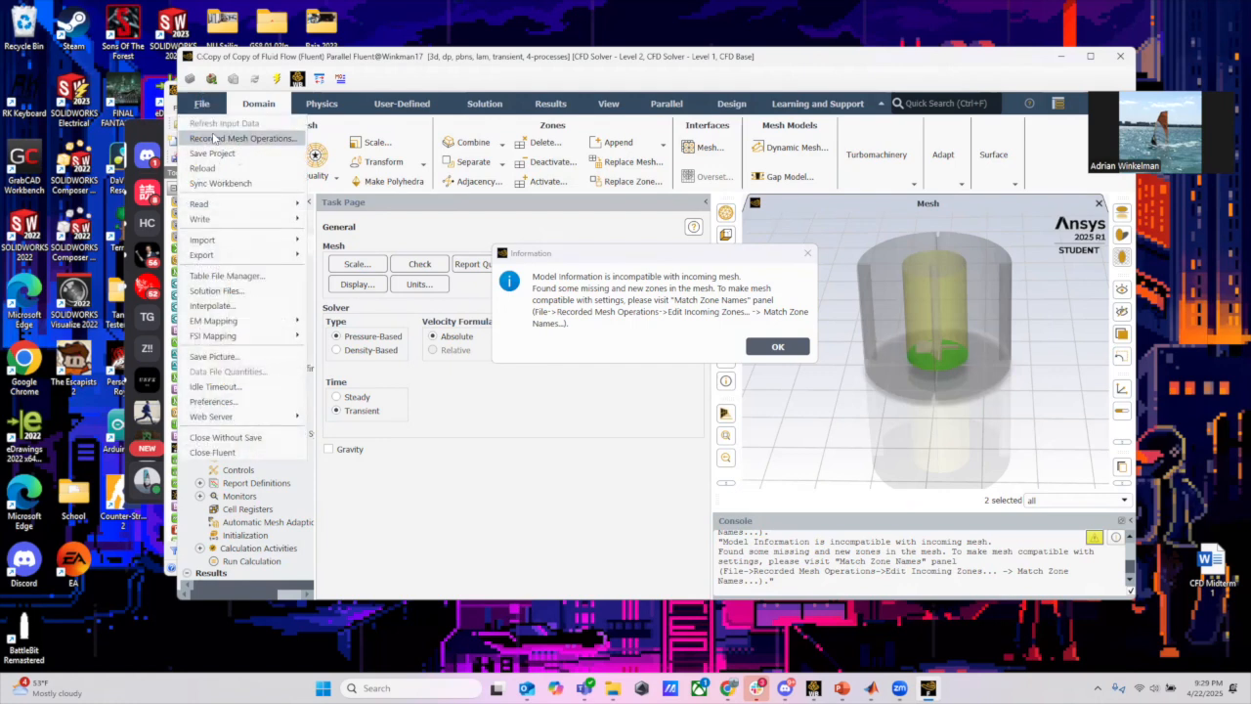
click(216, 139)
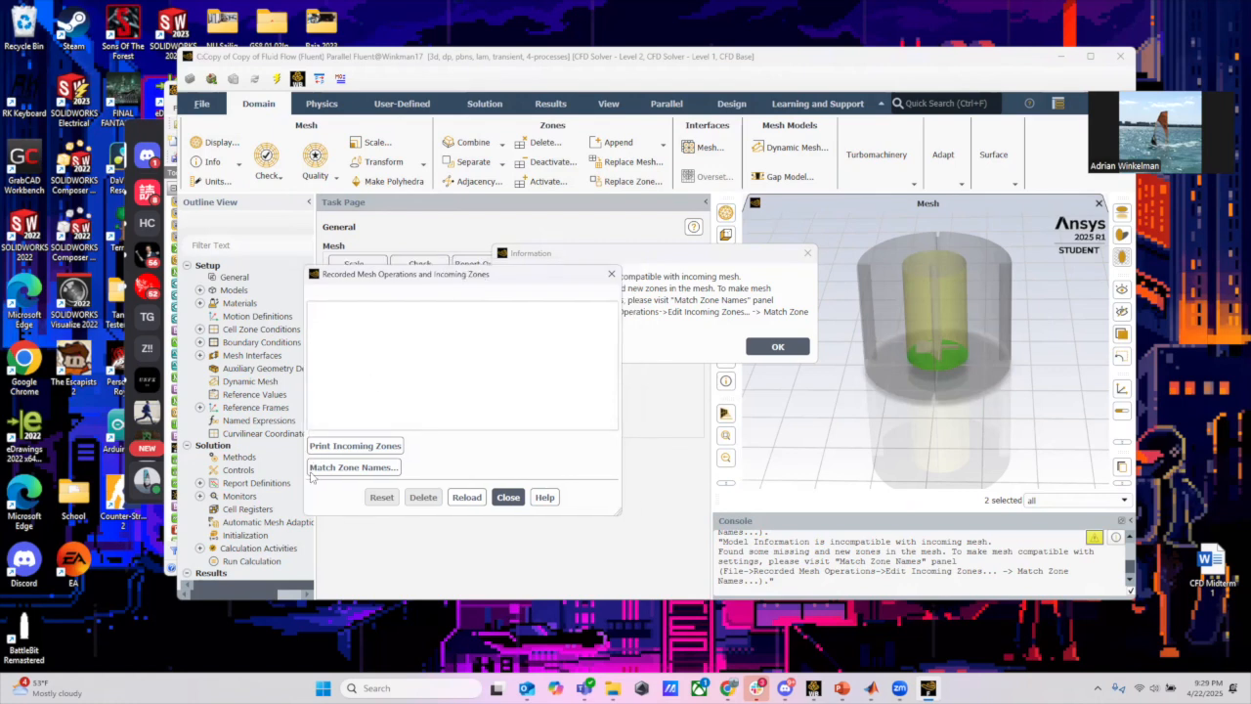
click(327, 464)
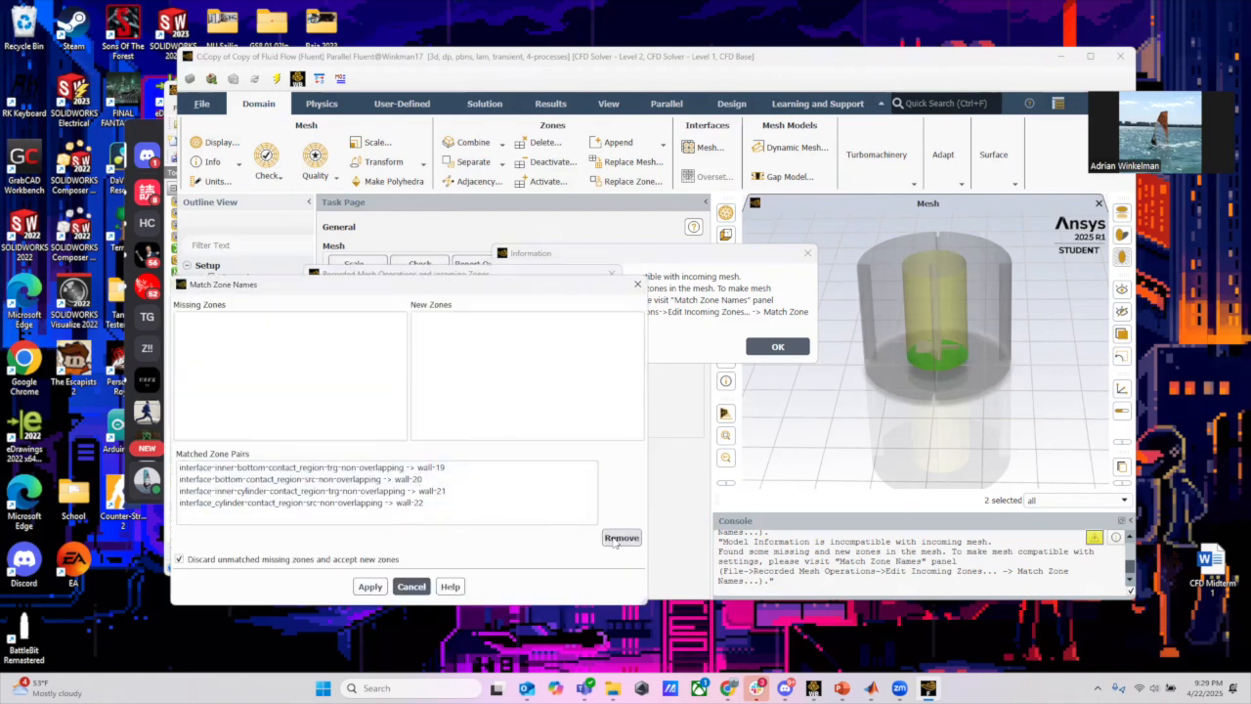
click(391, 470)
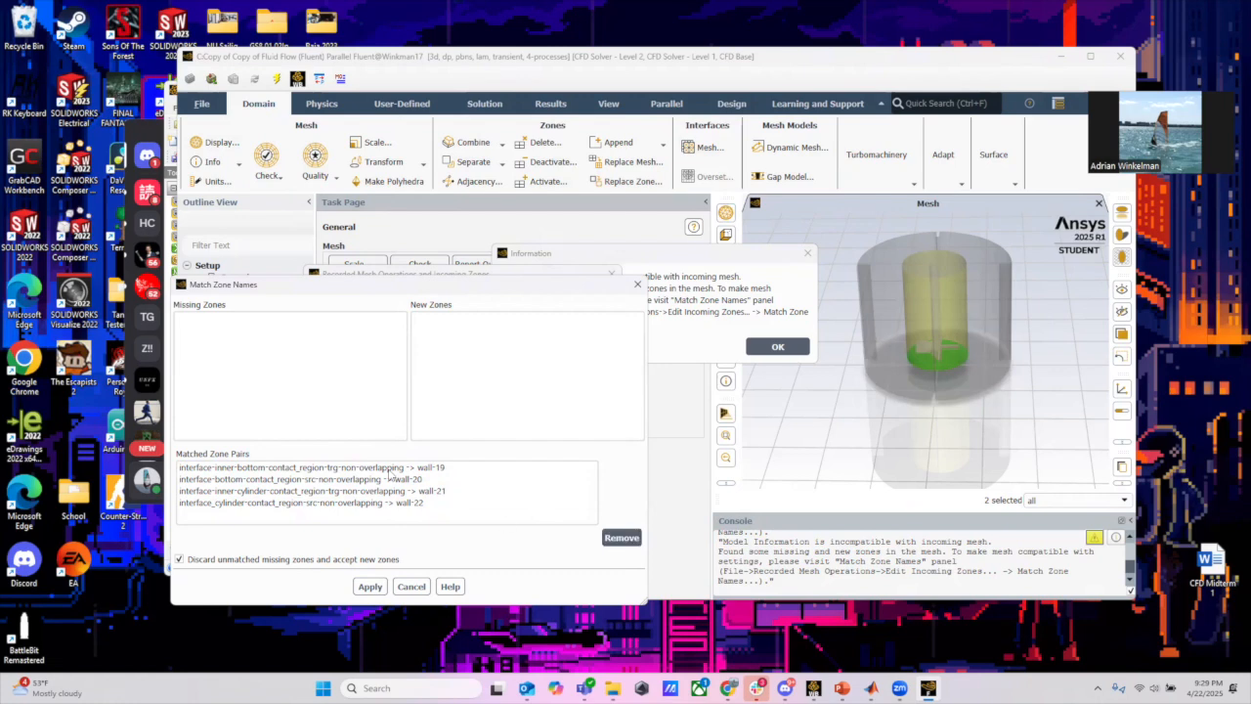
click(618, 536)
click(616, 535)
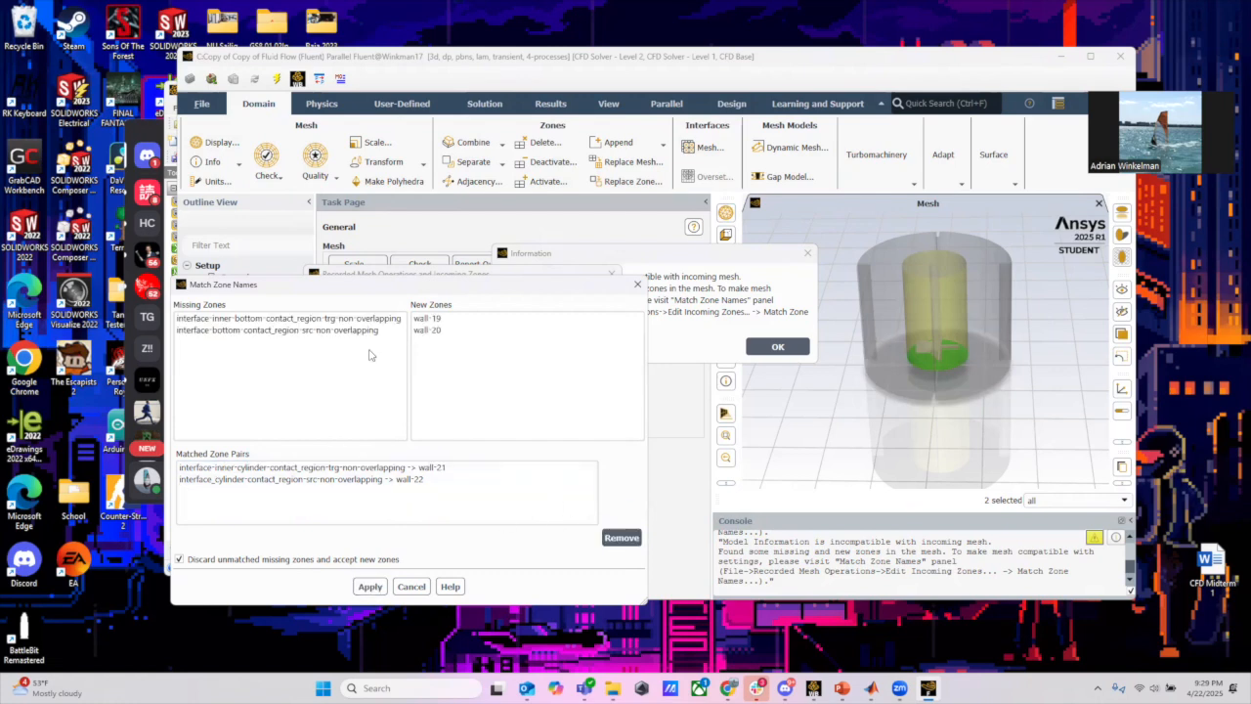
Match the inner-bottom trg non-overlapping zone to wall-19 and the bottom src one to wall-20, apply the pairs and reload the setup
click(436, 320)
click(346, 320)
click(454, 320)
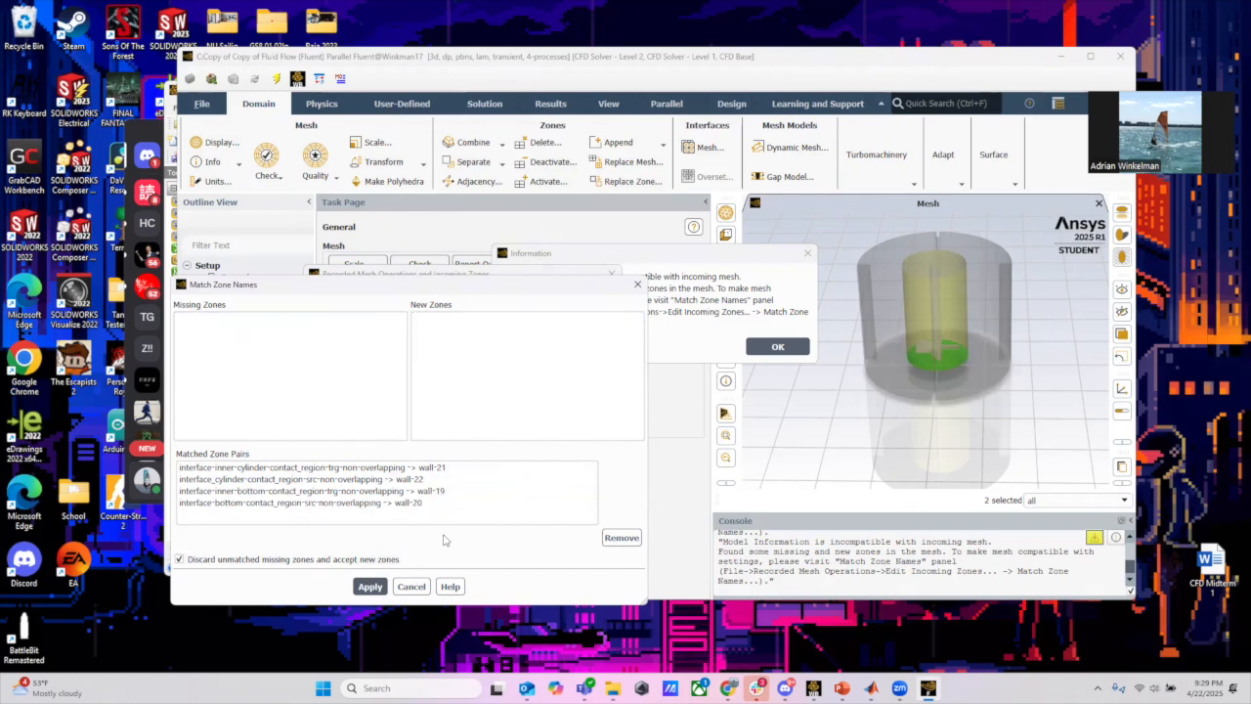
click(376, 586)
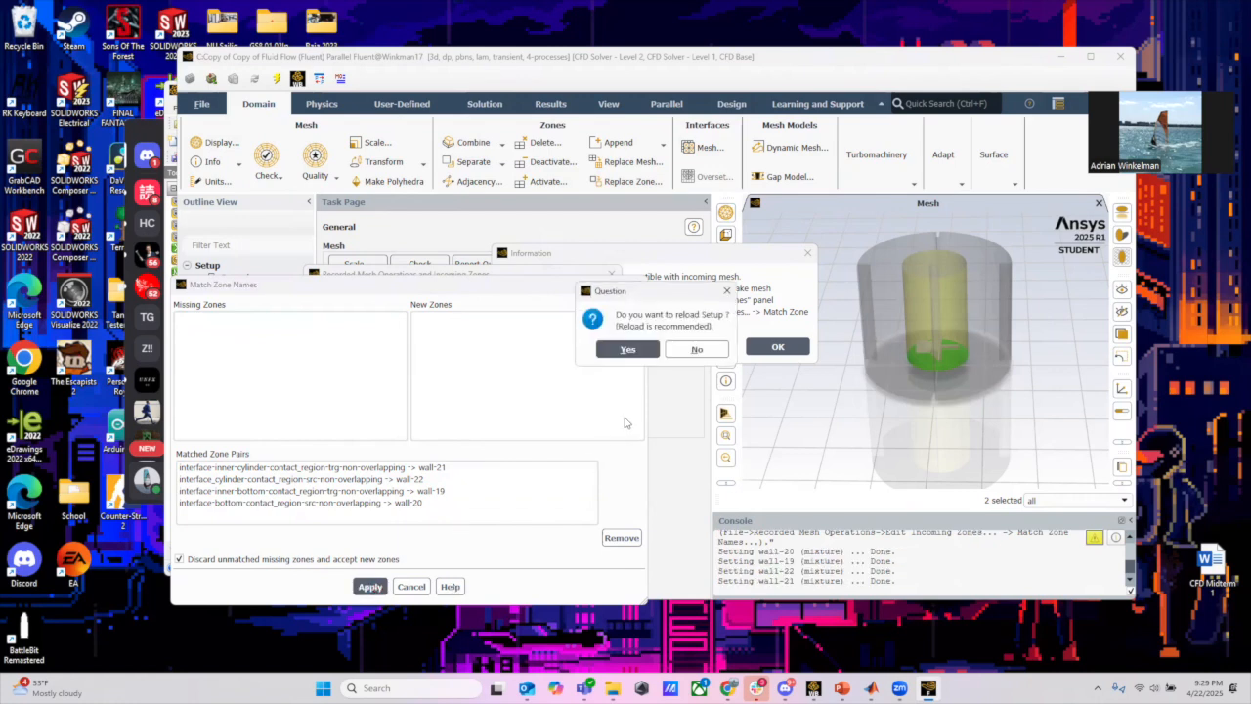
click(627, 349)
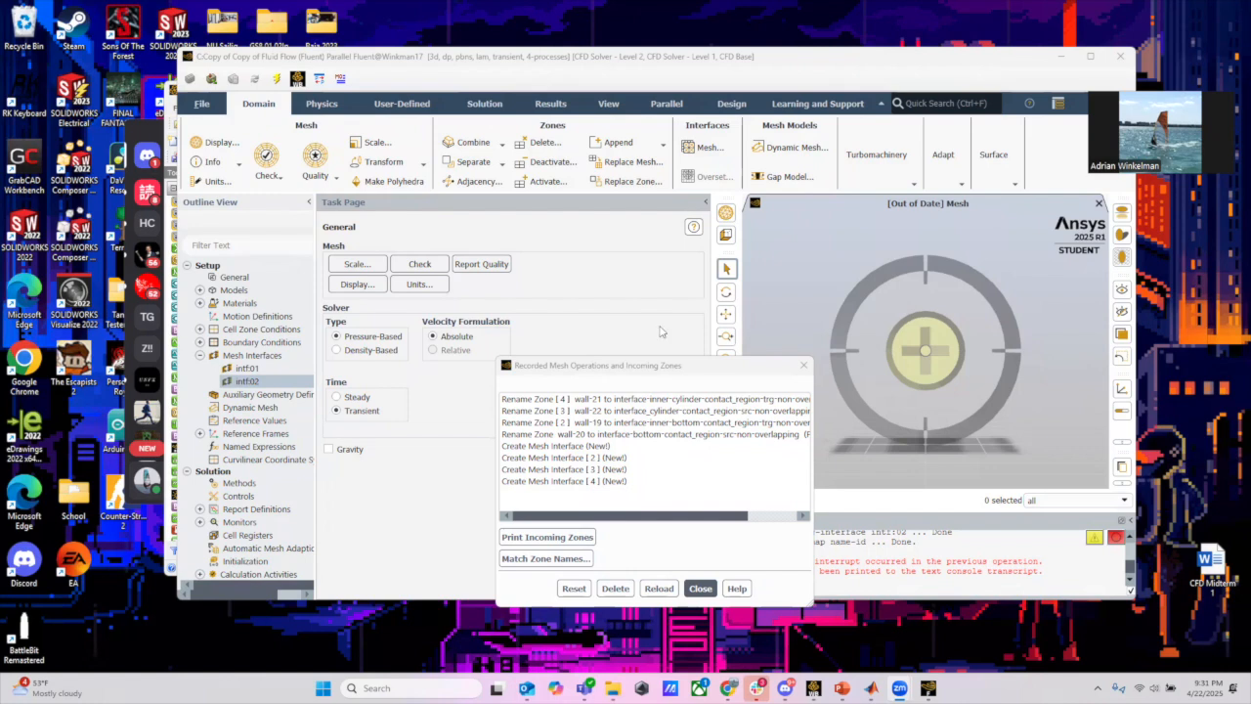
Open Match Zone Names for the recorded mesh operations and match wall-19 to the inner-cylinder trg non-overlapping zone
click(202, 103)
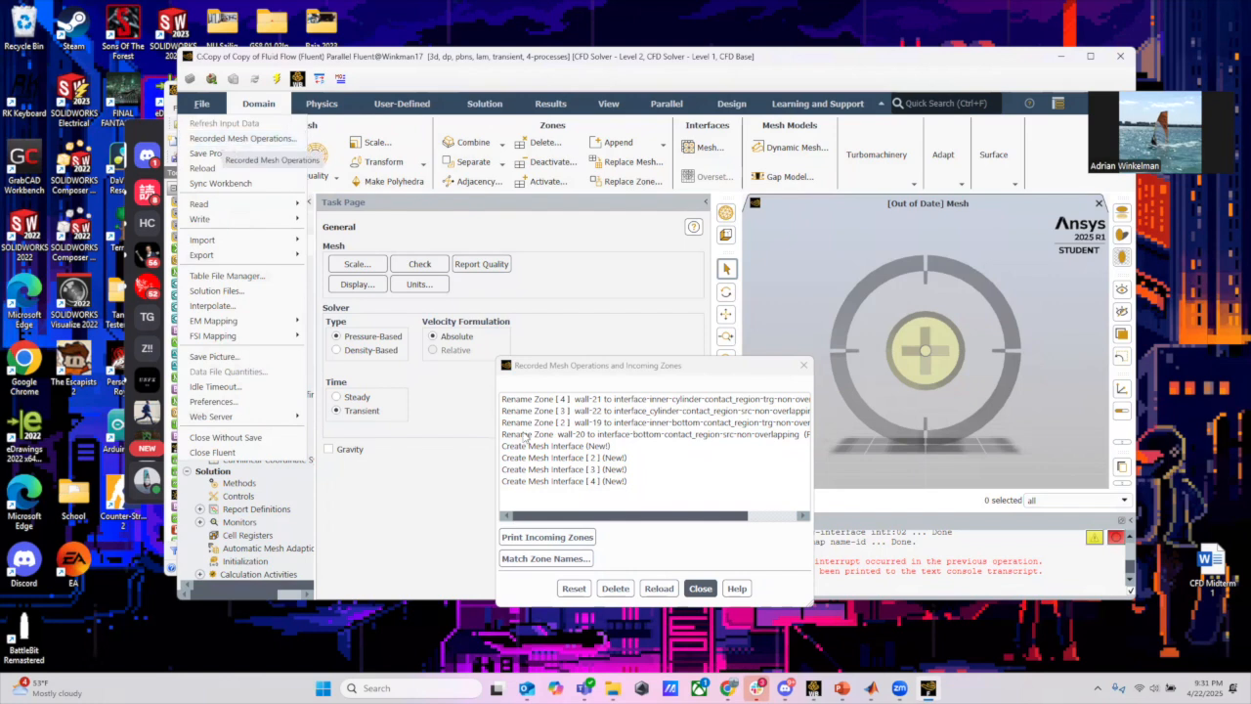
click(544, 559)
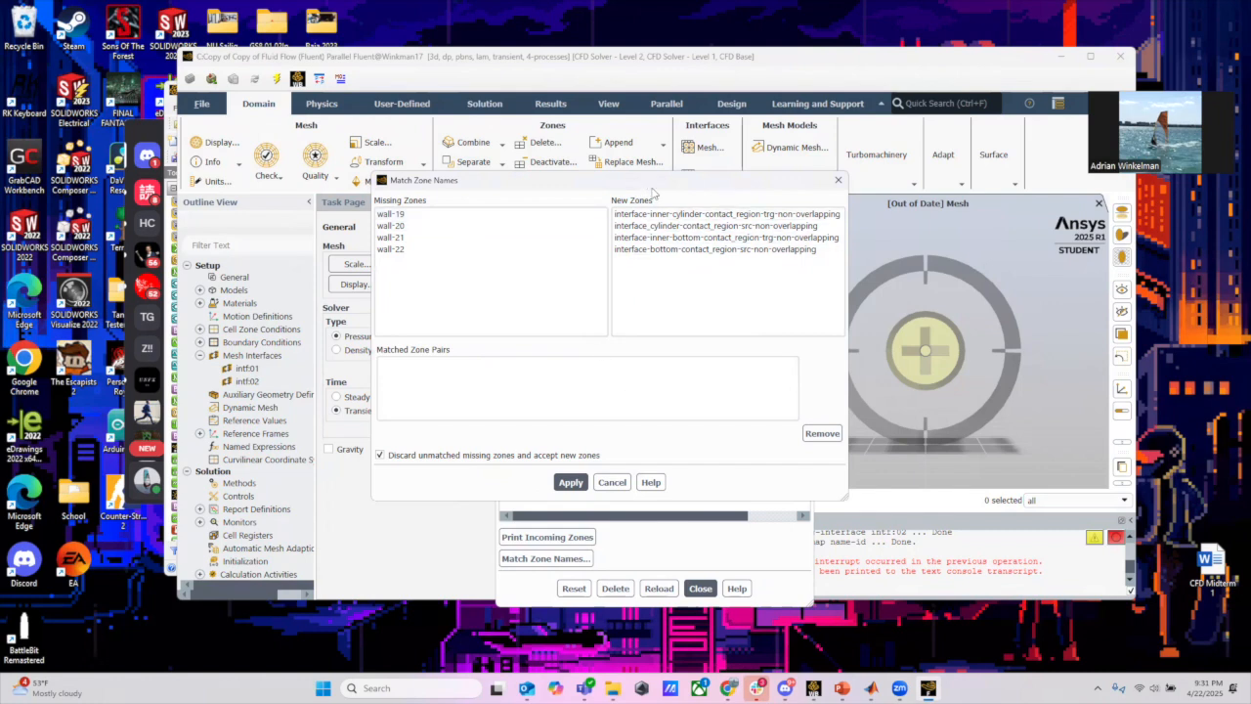
drag(652, 186, 744, 200)
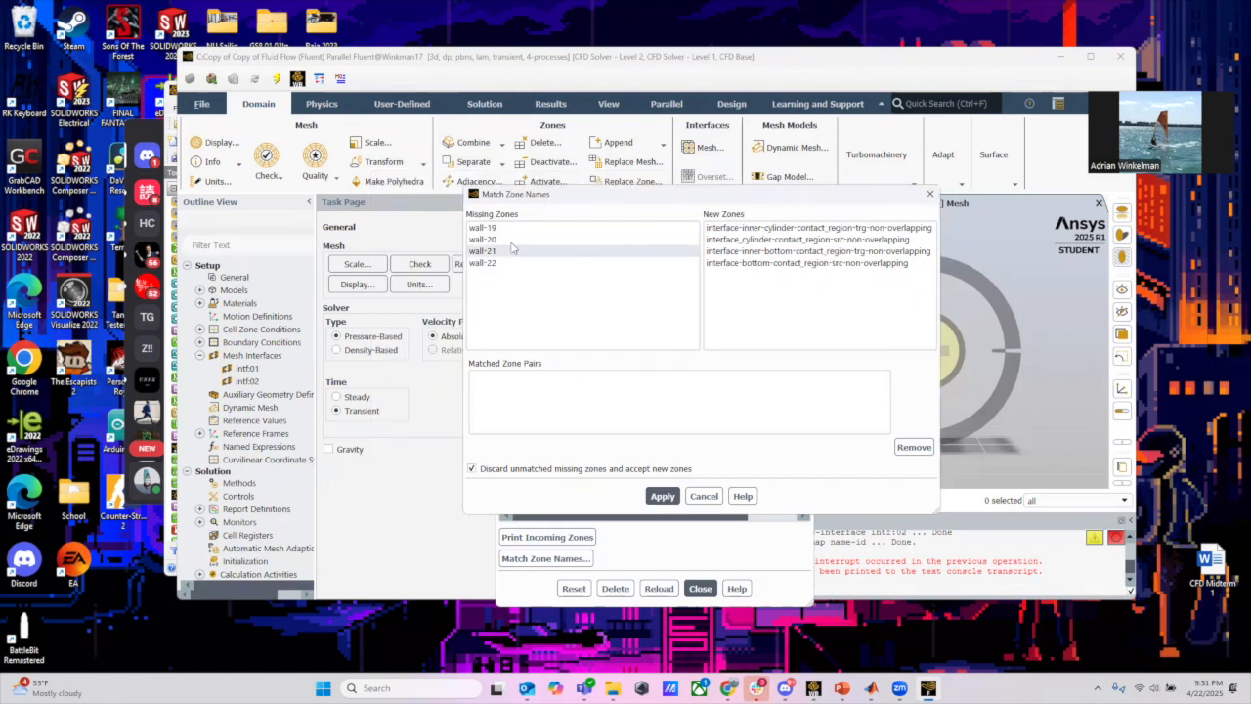
click(512, 229)
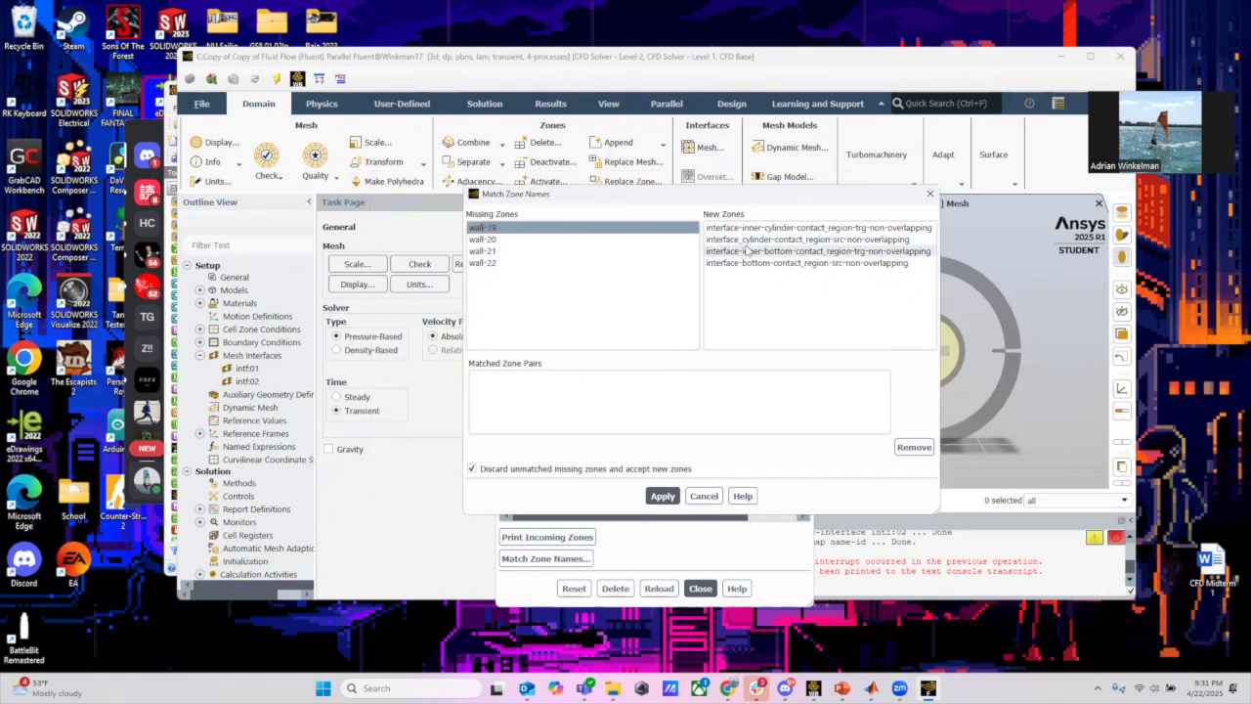
click(507, 242)
click(503, 253)
click(499, 264)
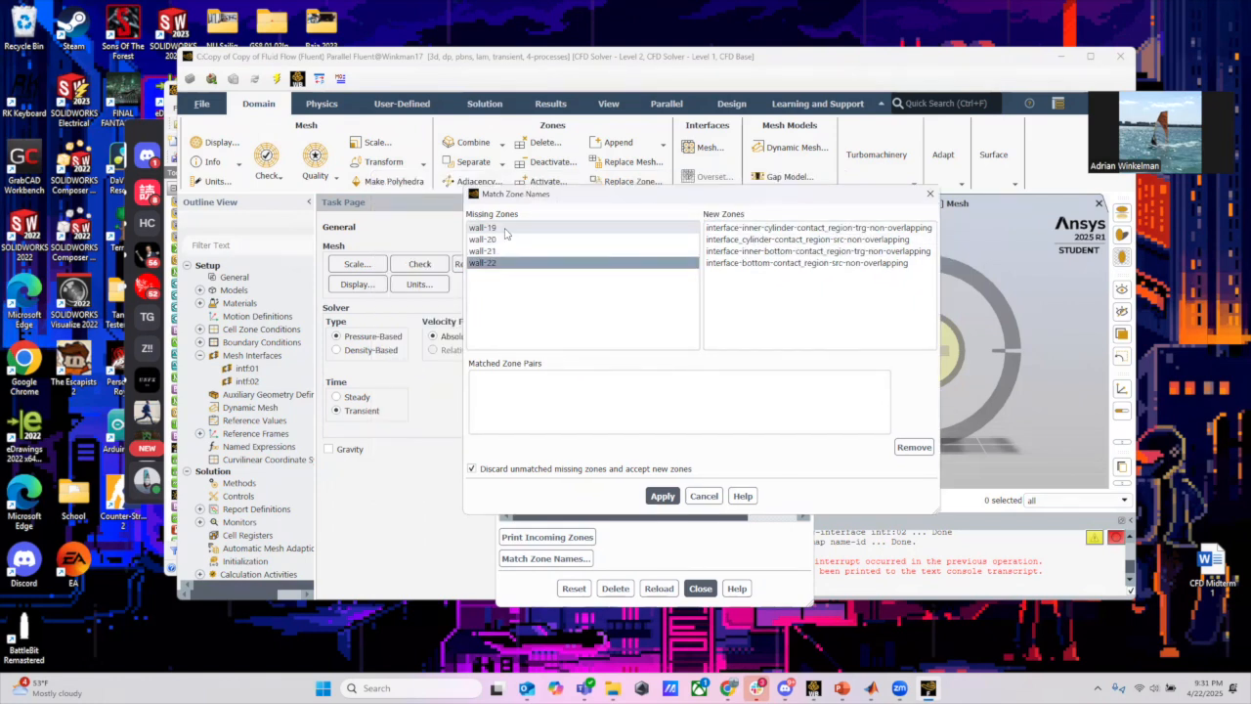
click(506, 228)
click(816, 227)
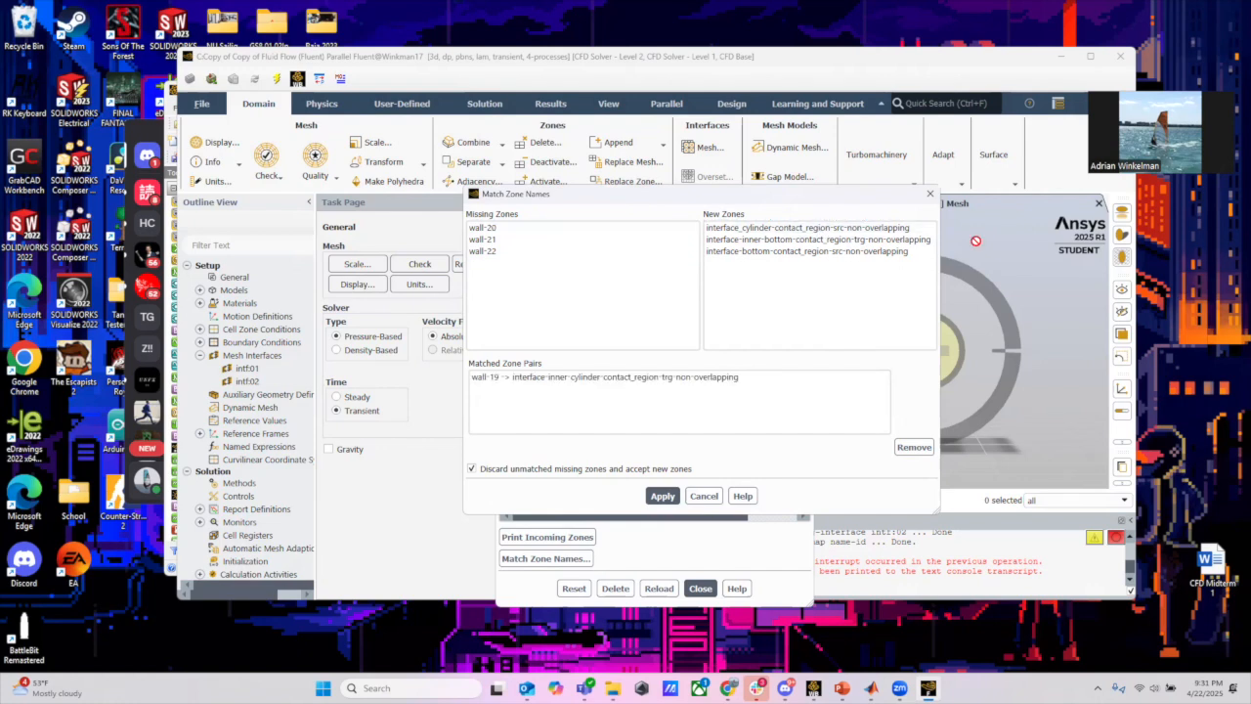
Match wall-20 to the cylinder src zone, wall-21 to inner-bottom trg and wall-22 to bottom src, apply the pairs and accept the setup reload
click(685, 384)
click(586, 227)
click(758, 228)
click(587, 231)
click(740, 229)
click(653, 230)
click(711, 229)
click(663, 495)
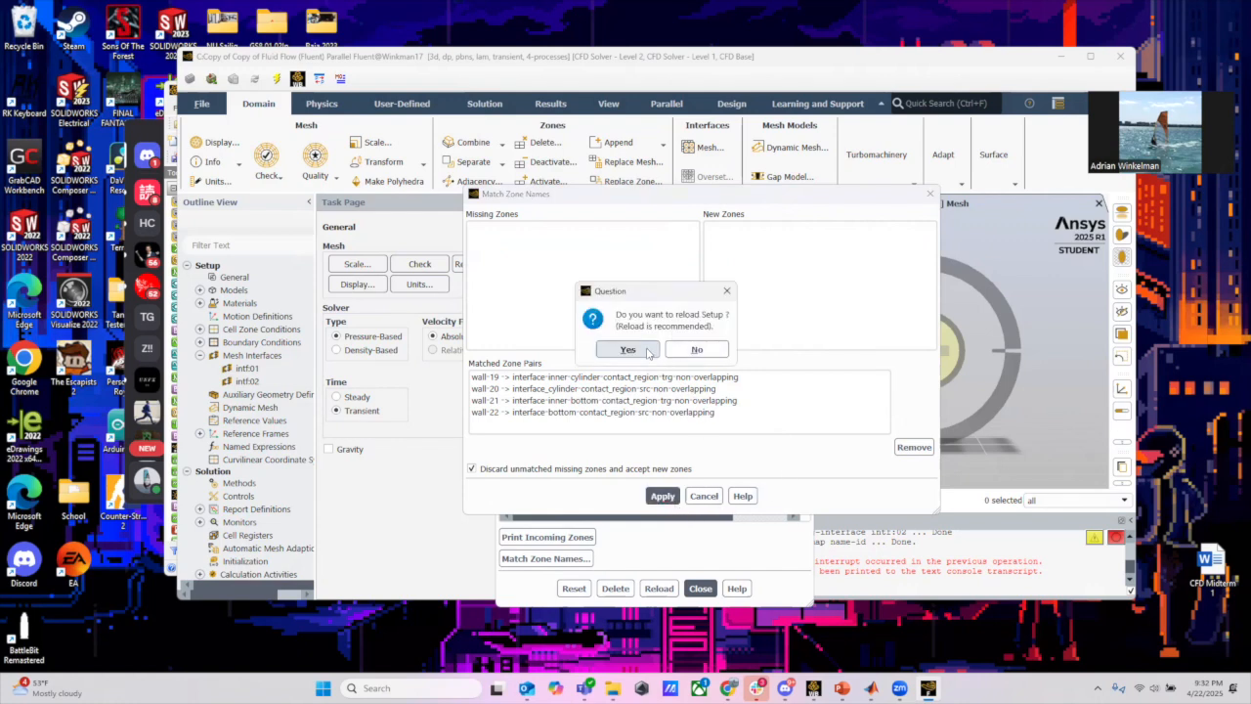
click(627, 350)
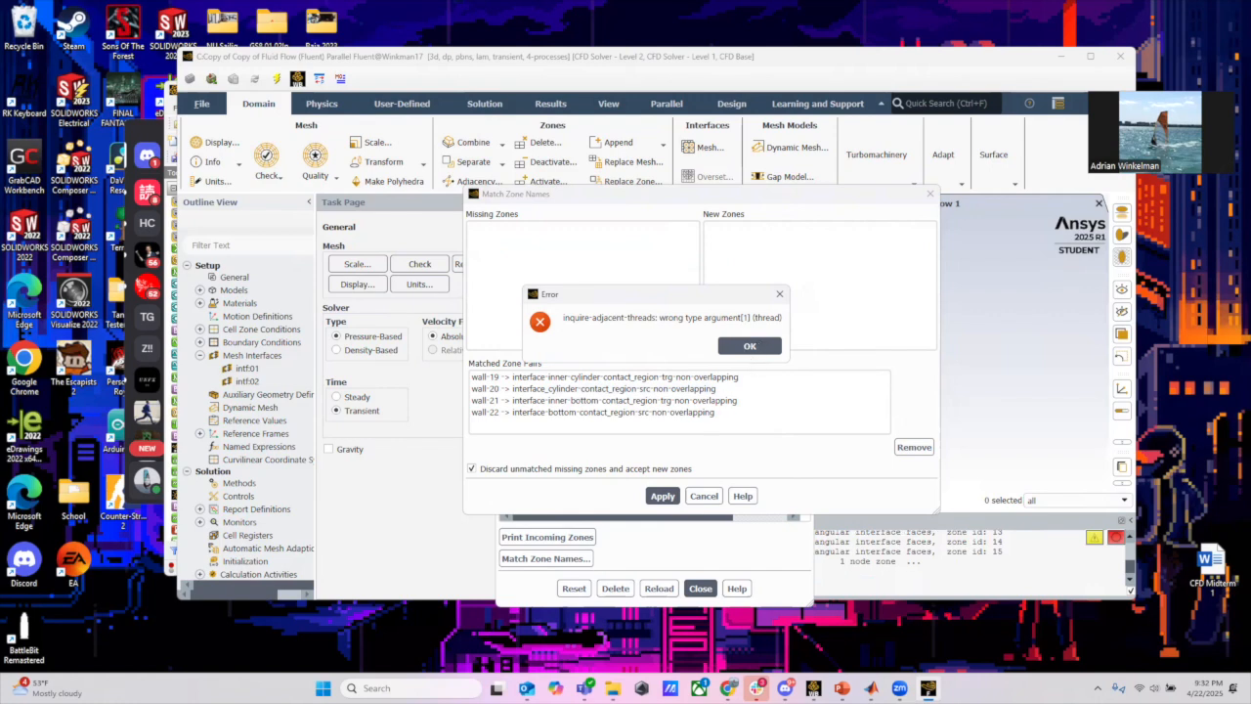
Dismiss the error, apply the four matched zone pairs again and reload the setup from the recorded mesh operations
click(749, 346)
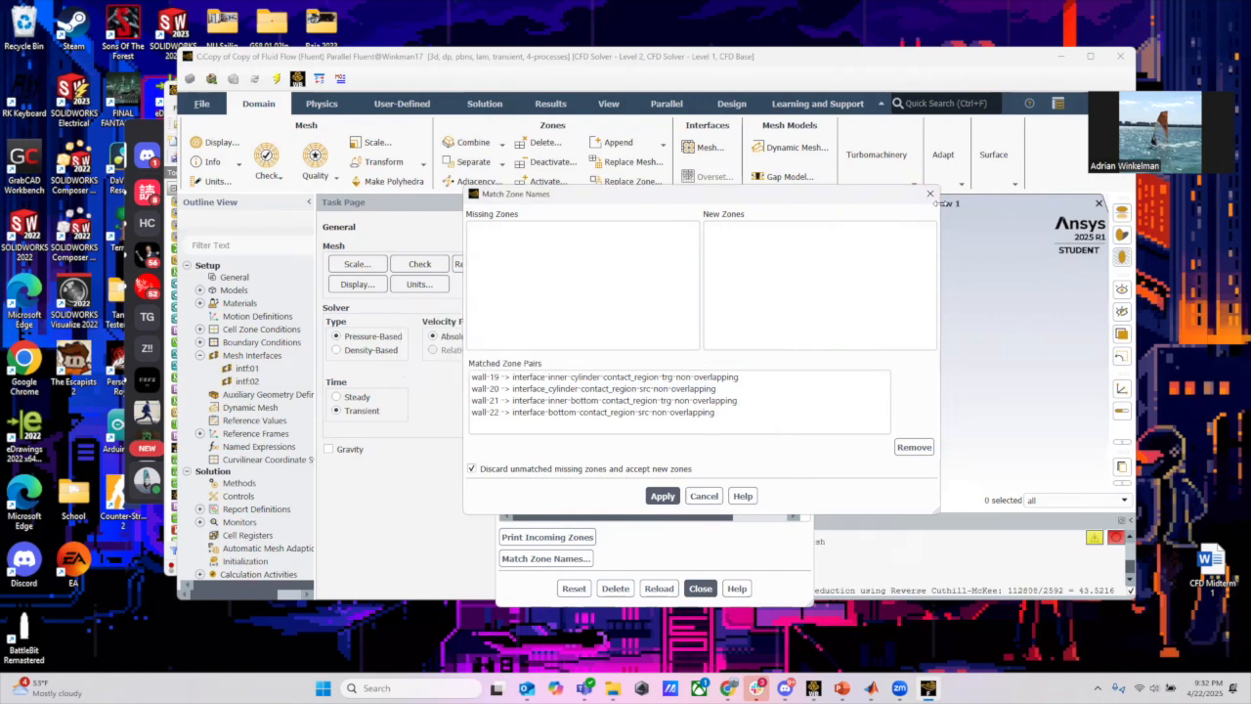
click(662, 495)
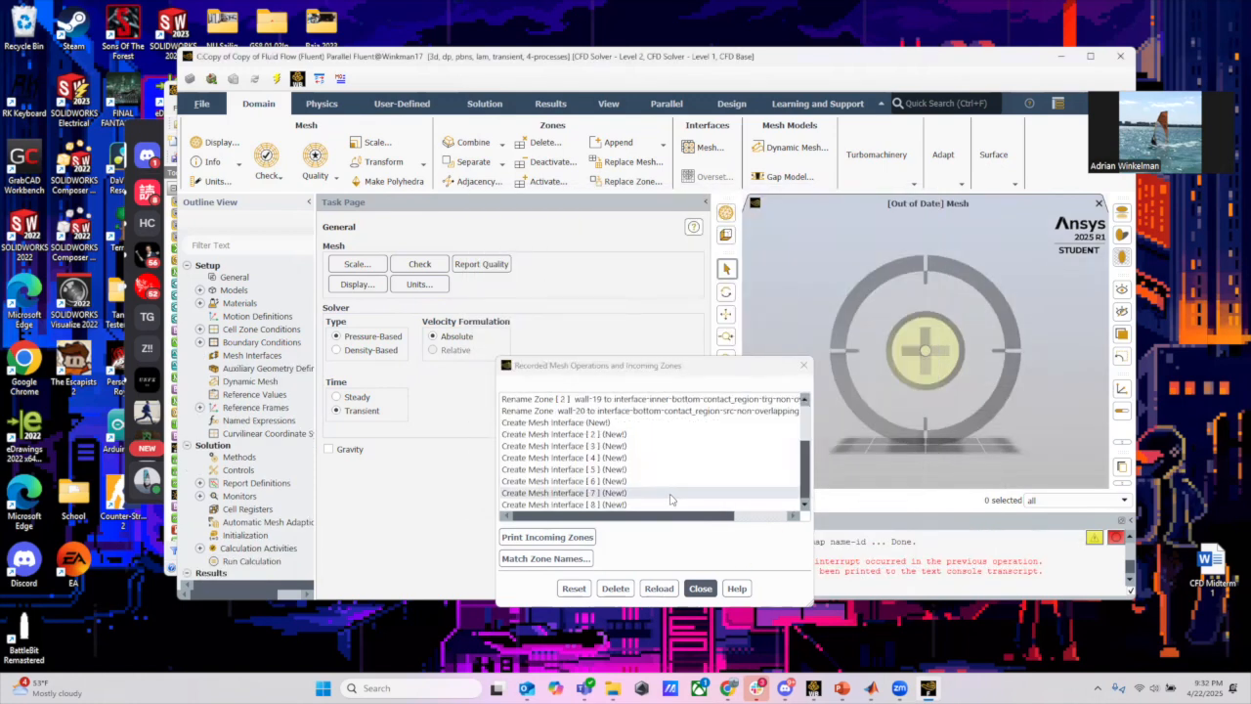
double_click(252, 356)
click(548, 238)
click(607, 494)
scroll(626, 481, up, 2)
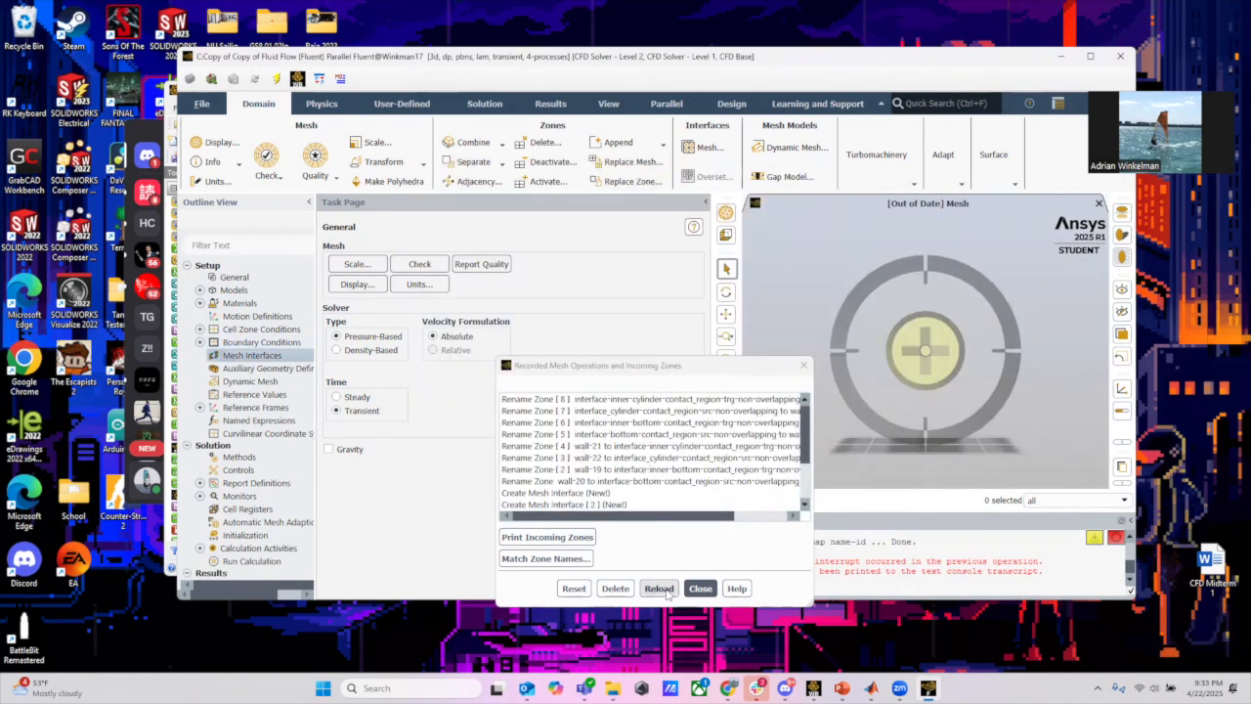
click(660, 588)
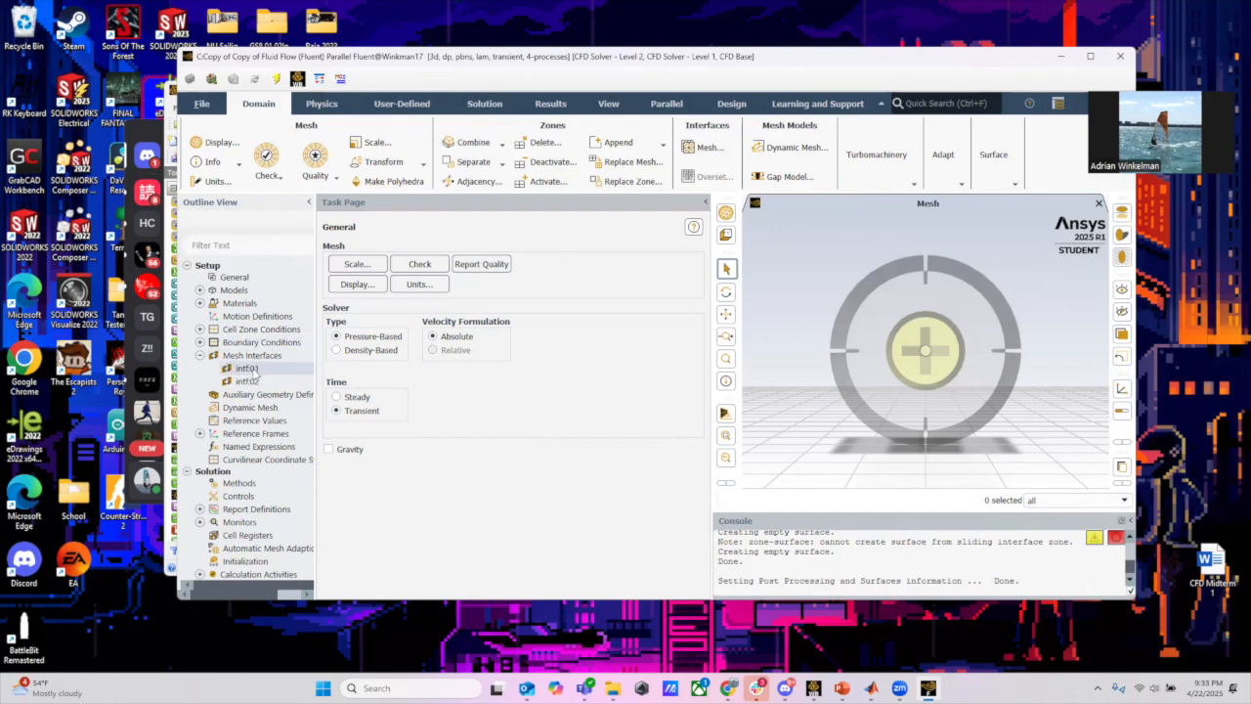
Examine the reloaded tank mesh around the inner cylinder, baffles and impeller
drag(963, 389, 1001, 331)
middle_drag(1002, 330, 948, 379)
scroll(945, 383, up, 4)
drag(921, 389, 909, 339)
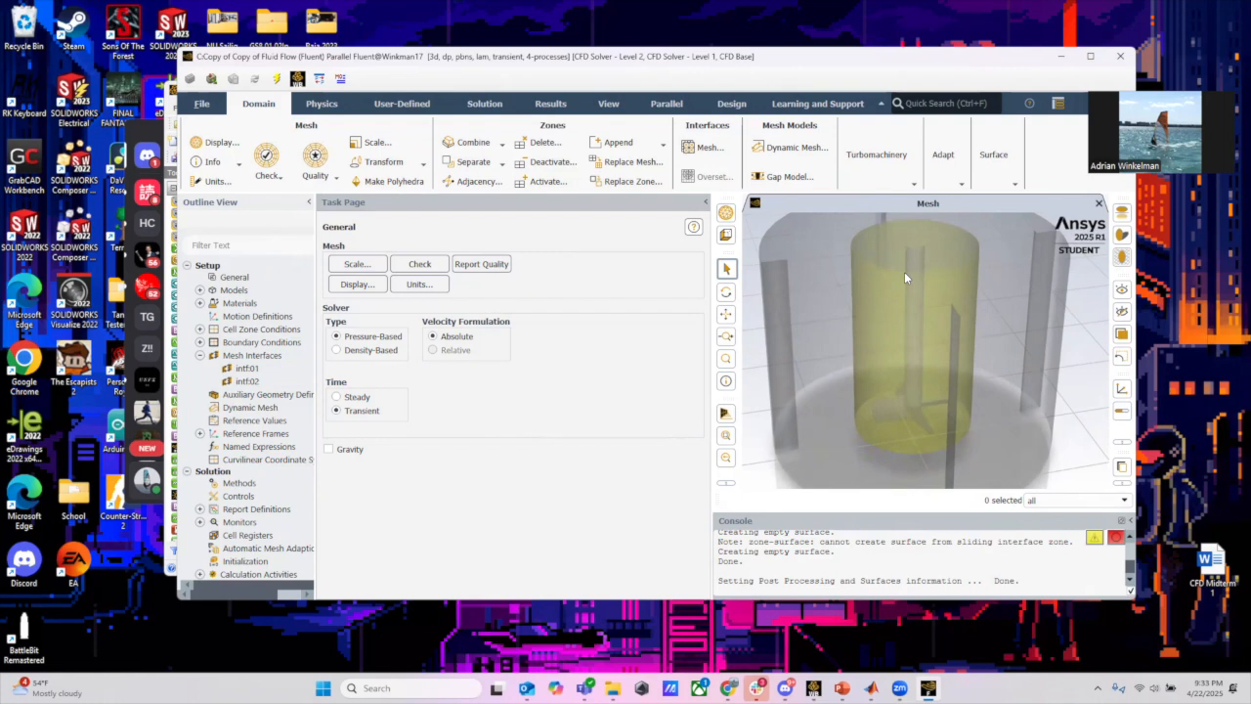
scroll(928, 354, up, 5)
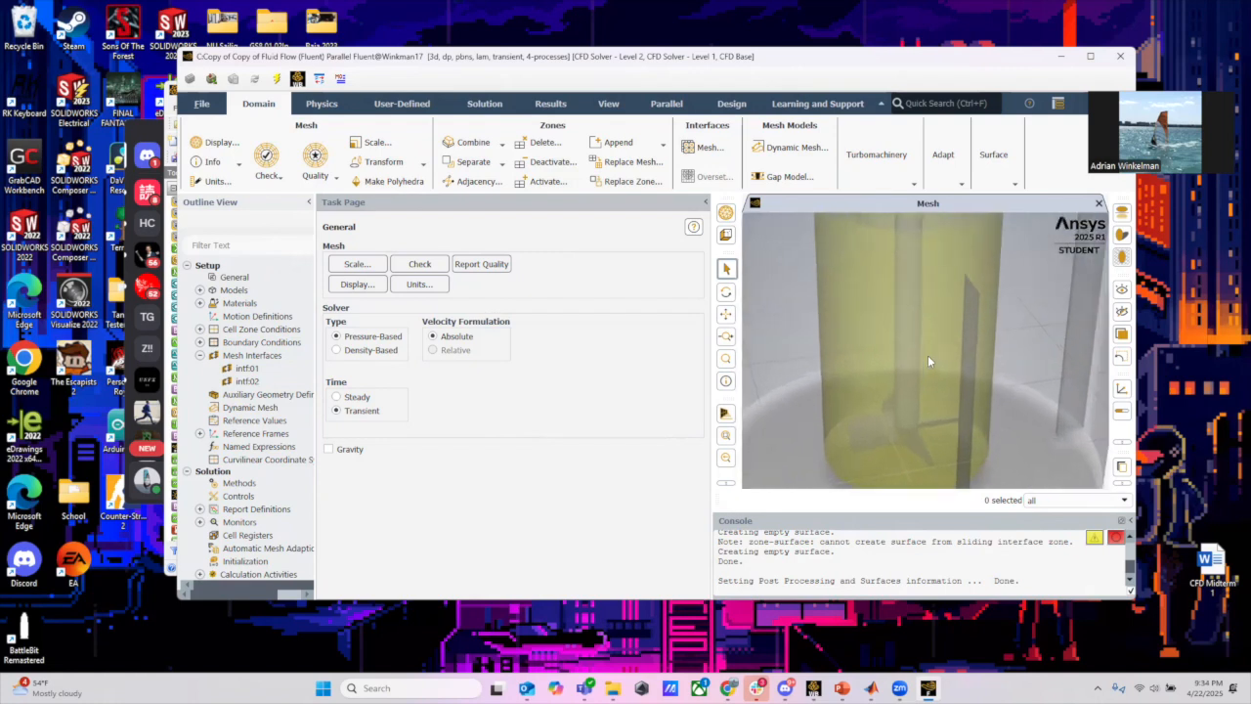
scroll(927, 337, down, 6)
drag(933, 310, 986, 319)
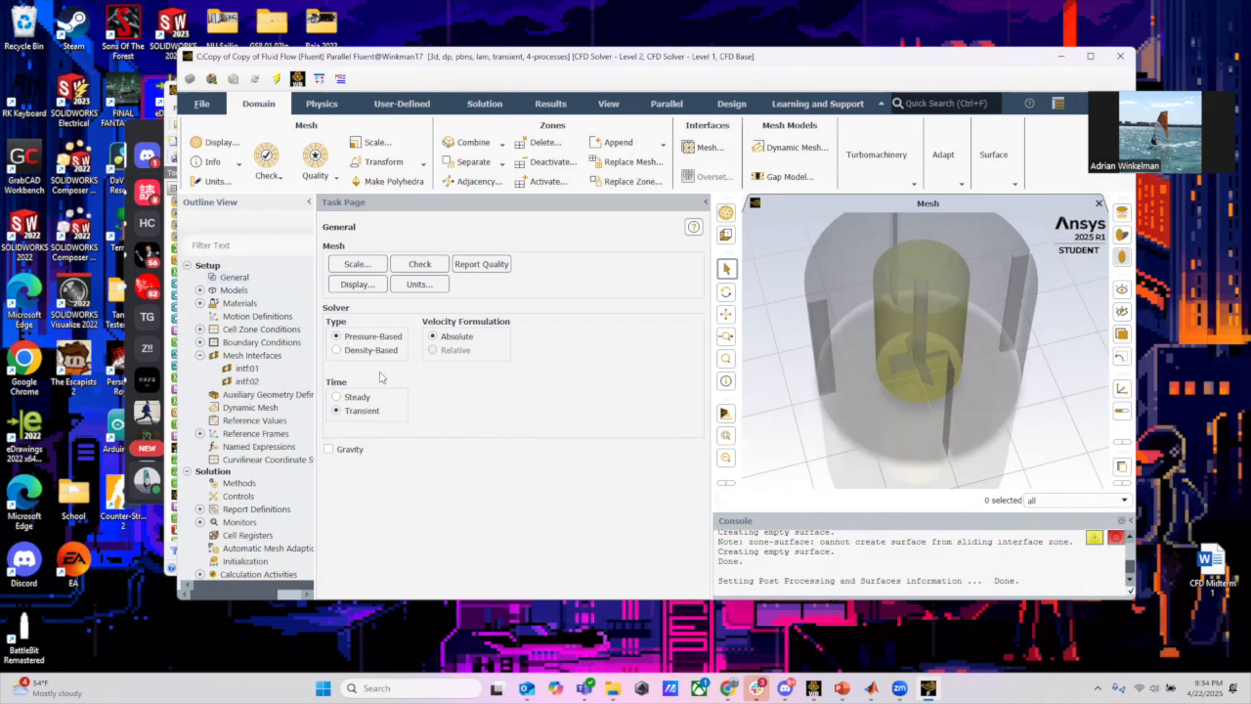
Try the density-based solver, return to pressure-based, and review the viscous model options without changing the laminar model
click(336, 350)
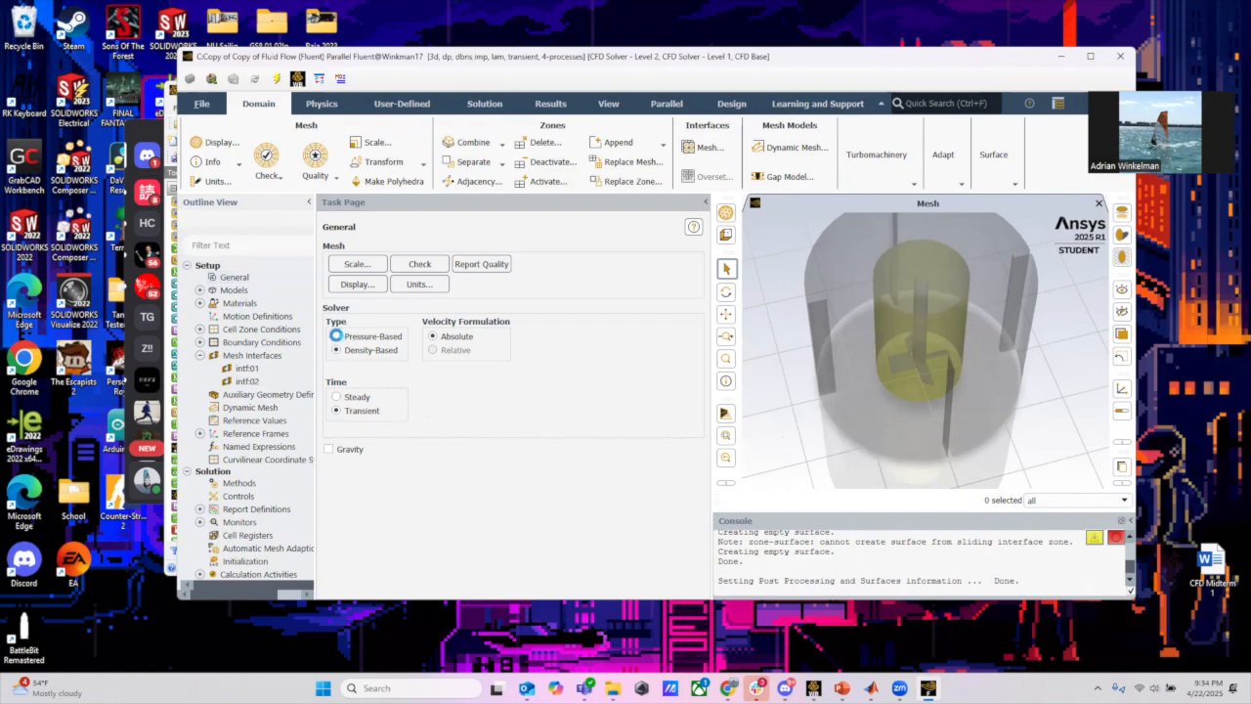
click(336, 336)
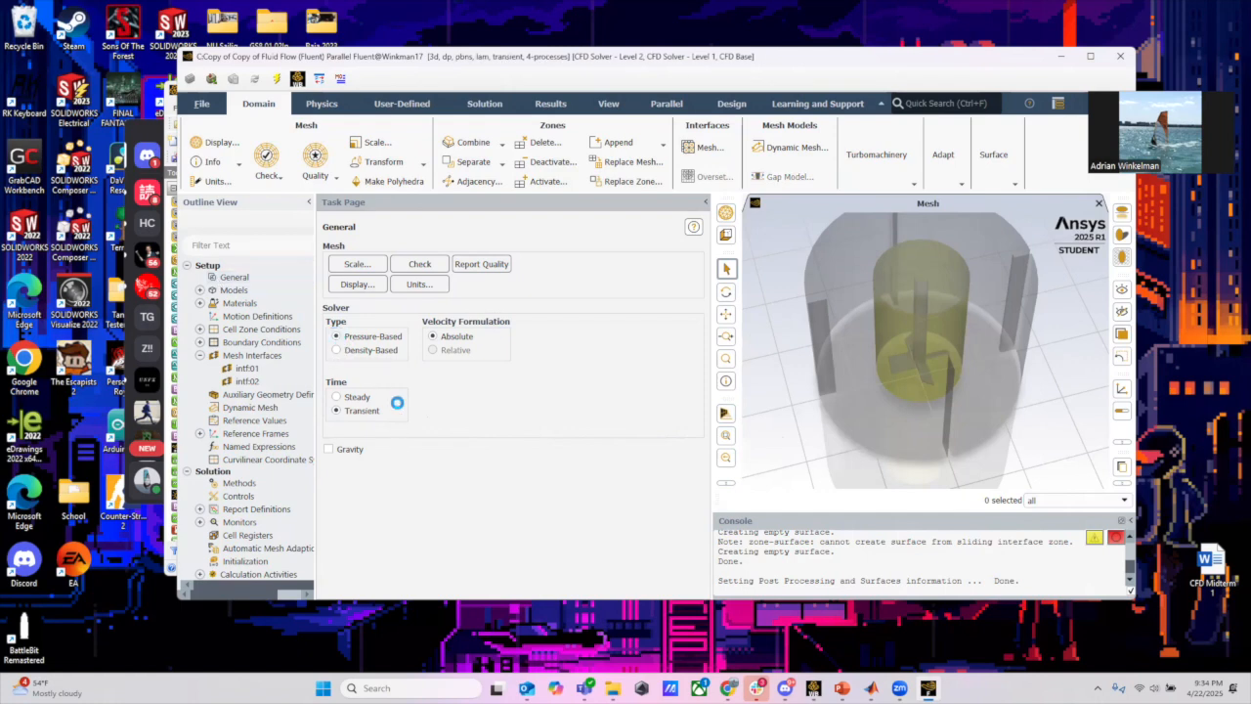
click(199, 291)
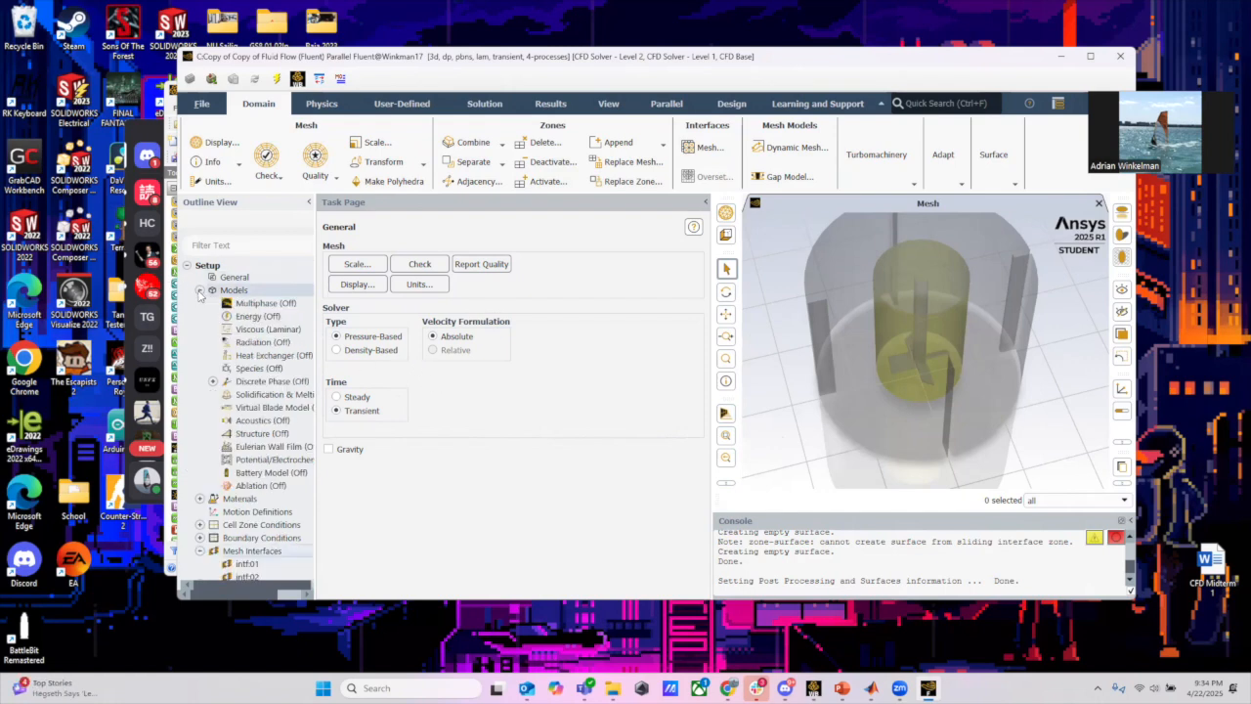
double_click(256, 329)
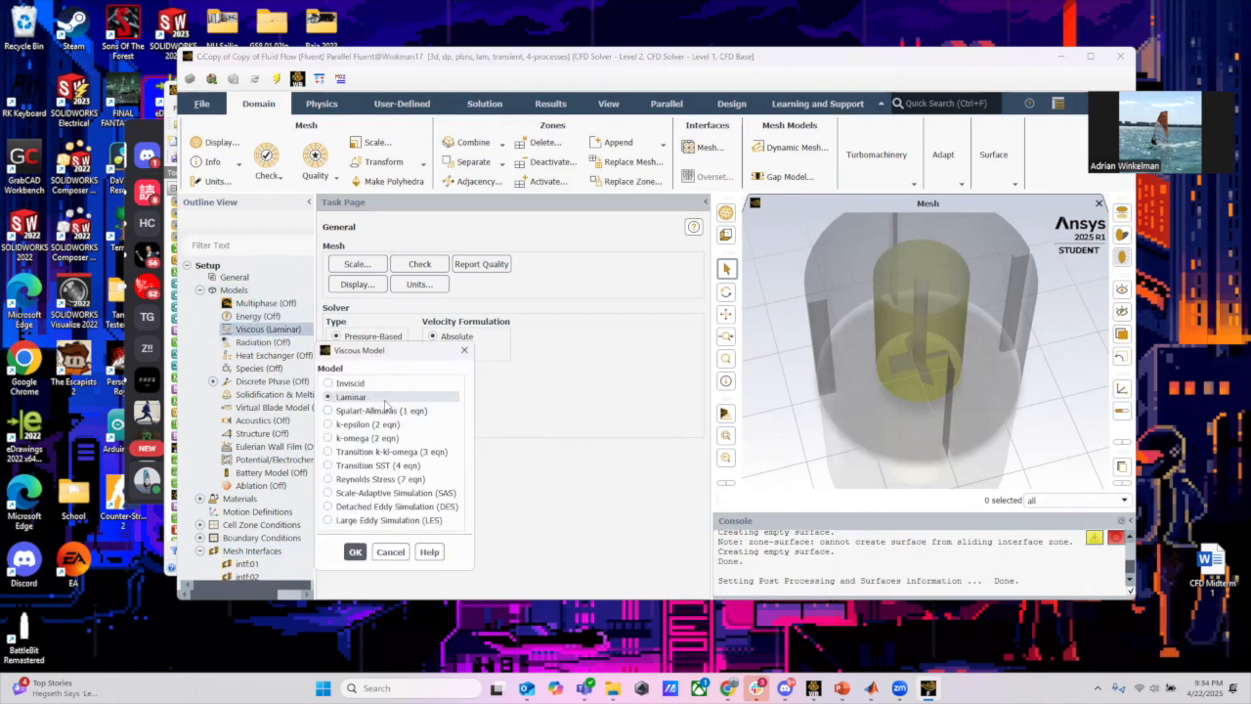
click(388, 553)
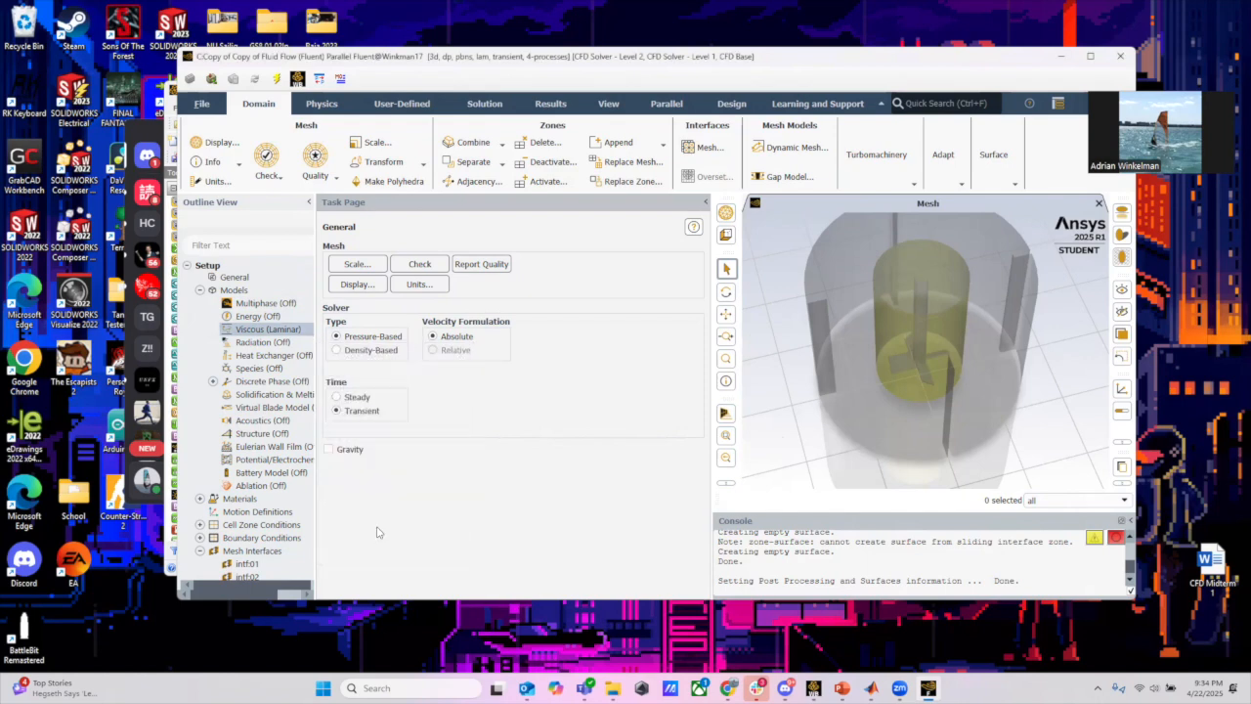
double_click(234, 290)
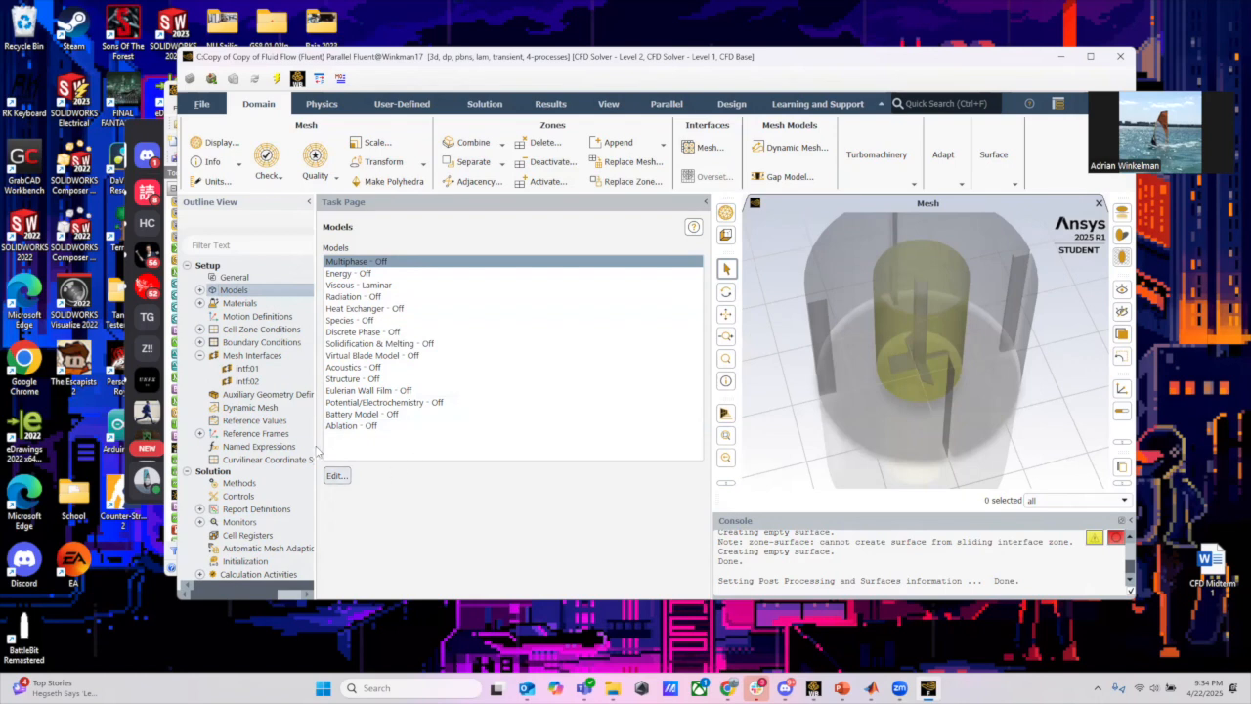
Open the water-liquid fluid material to review its density and viscosity
click(199, 303)
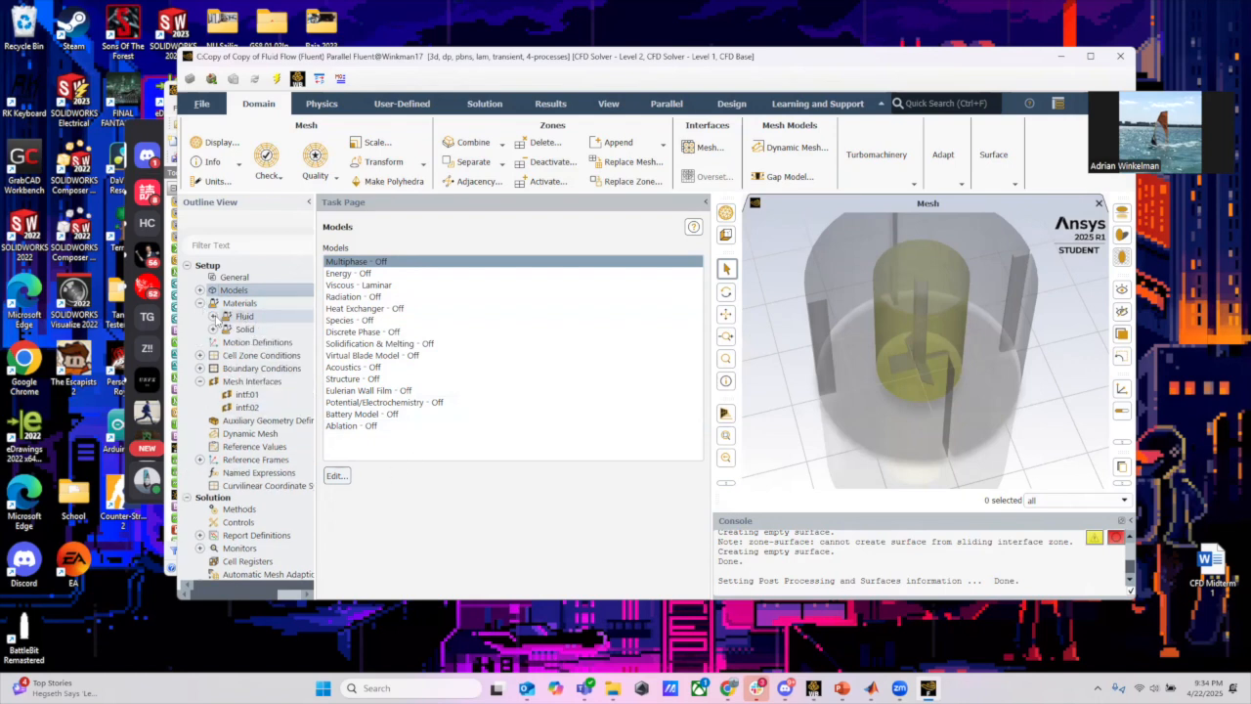
click(213, 315)
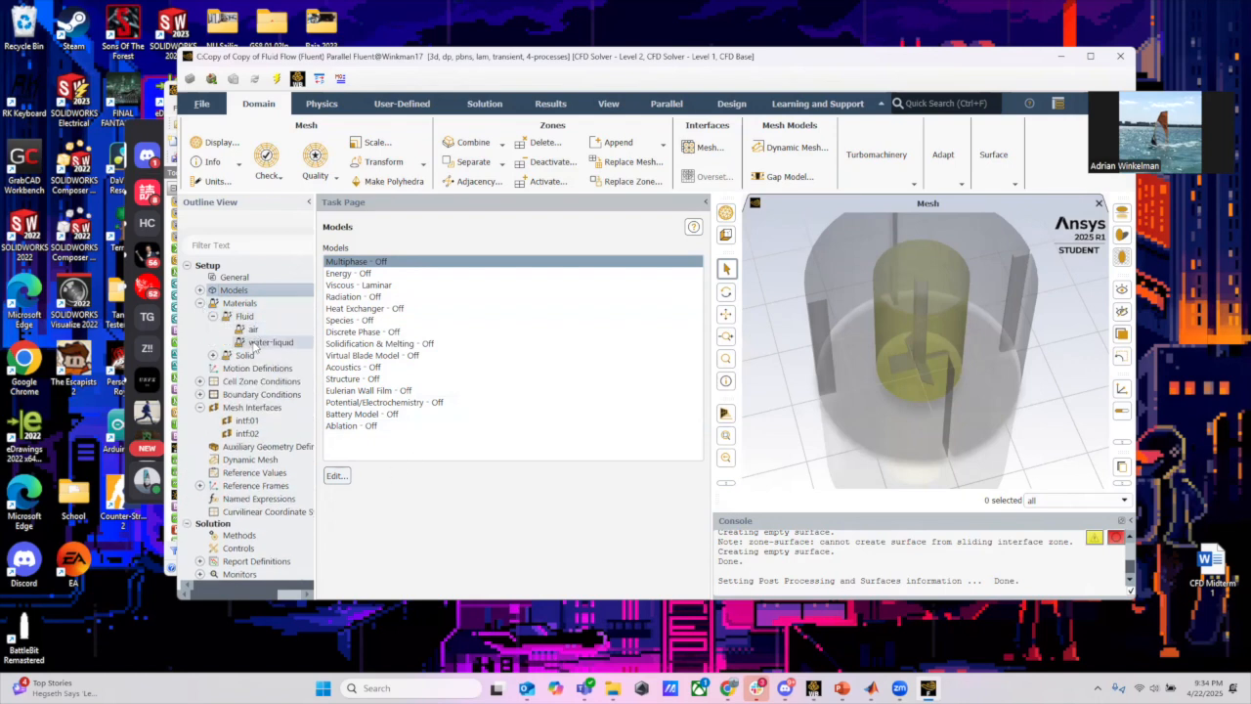
double_click(256, 343)
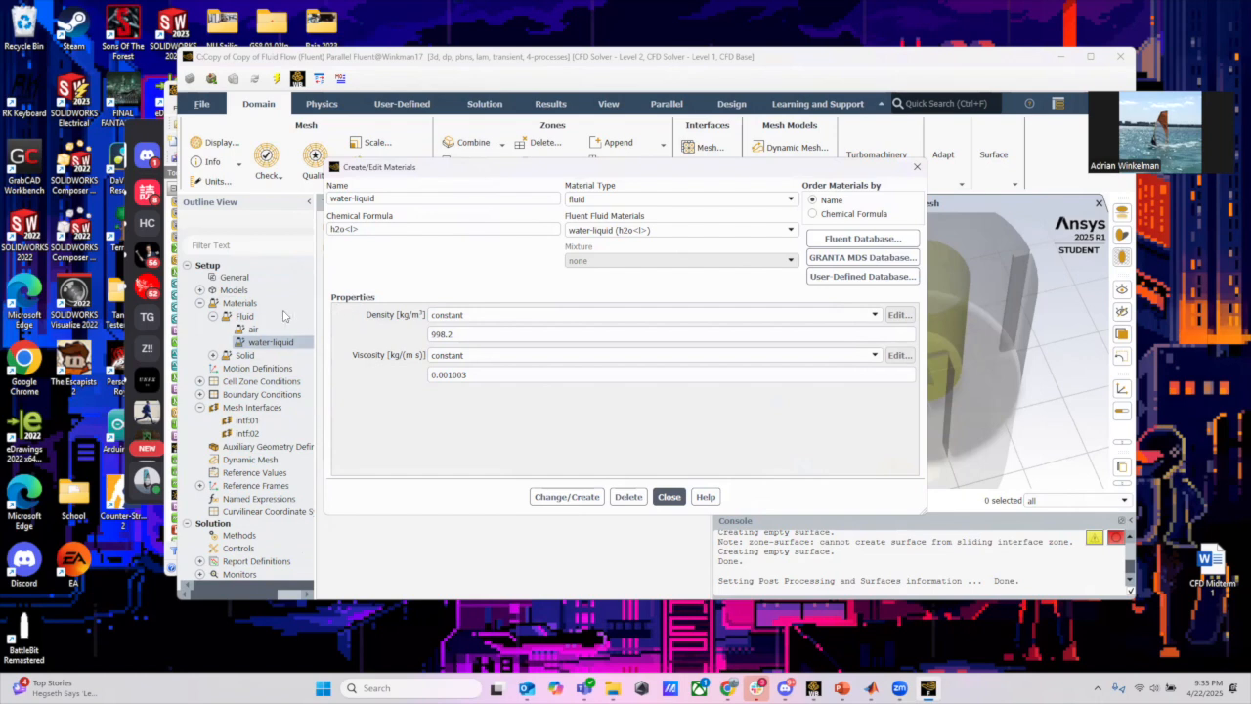
Start copying water-liquid from the Fluent database fluid materials, cancel the copy and close the material dialogs
click(859, 238)
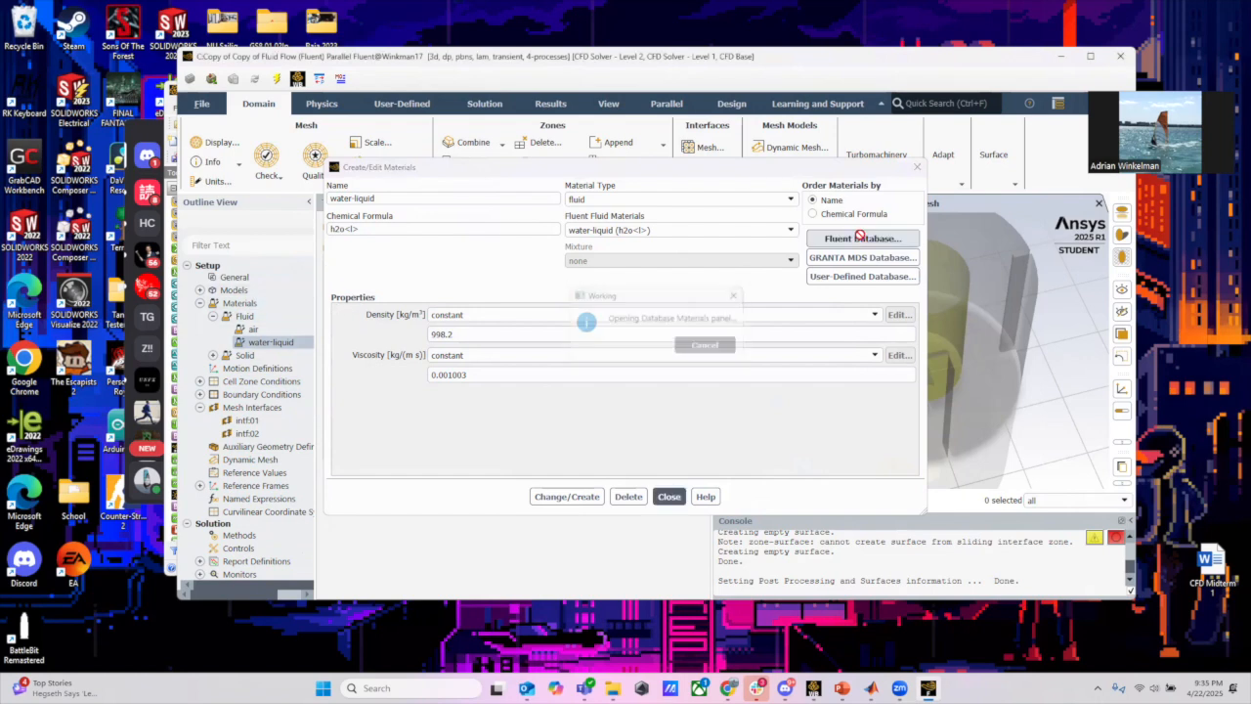
scroll(406, 435, down, 8)
drag(546, 416, 547, 458)
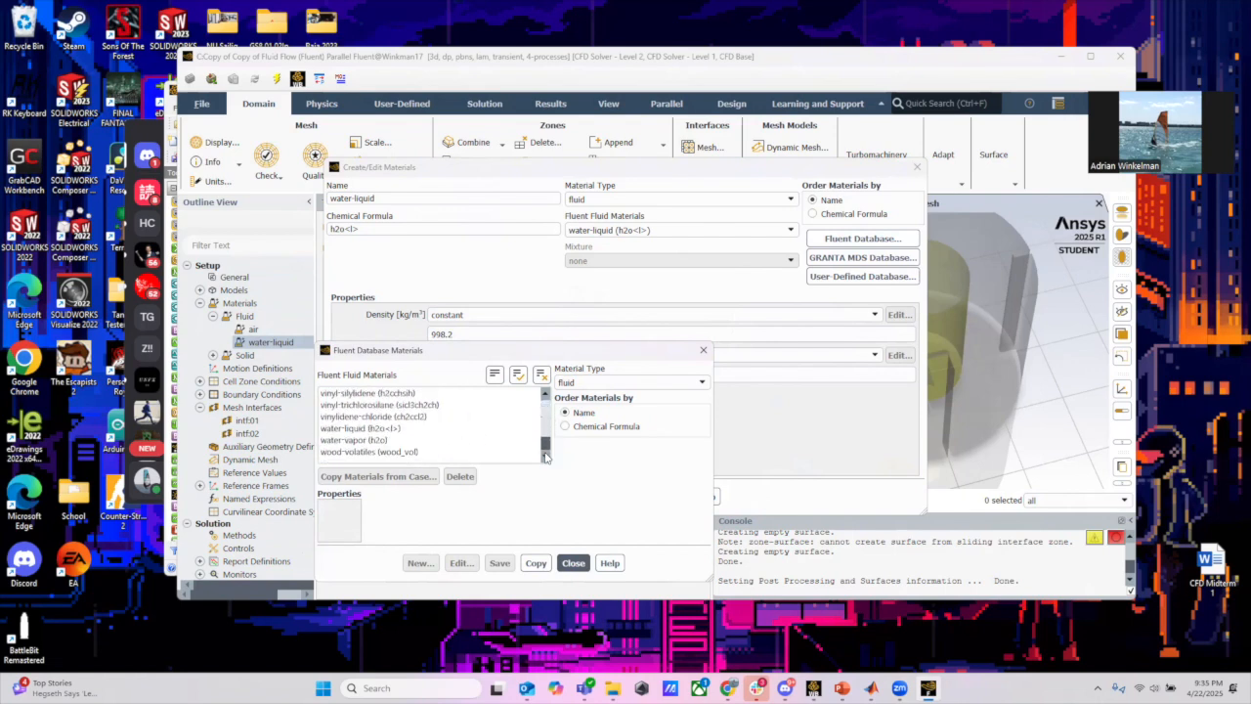
click(379, 429)
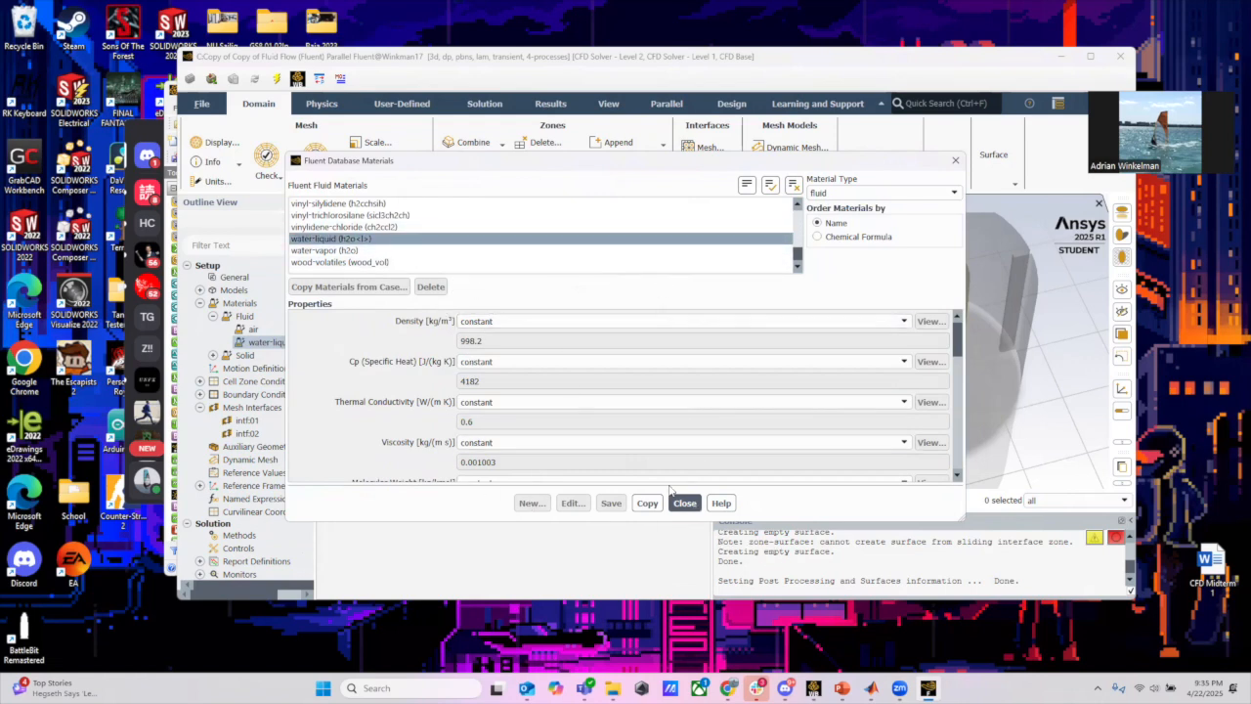
click(645, 505)
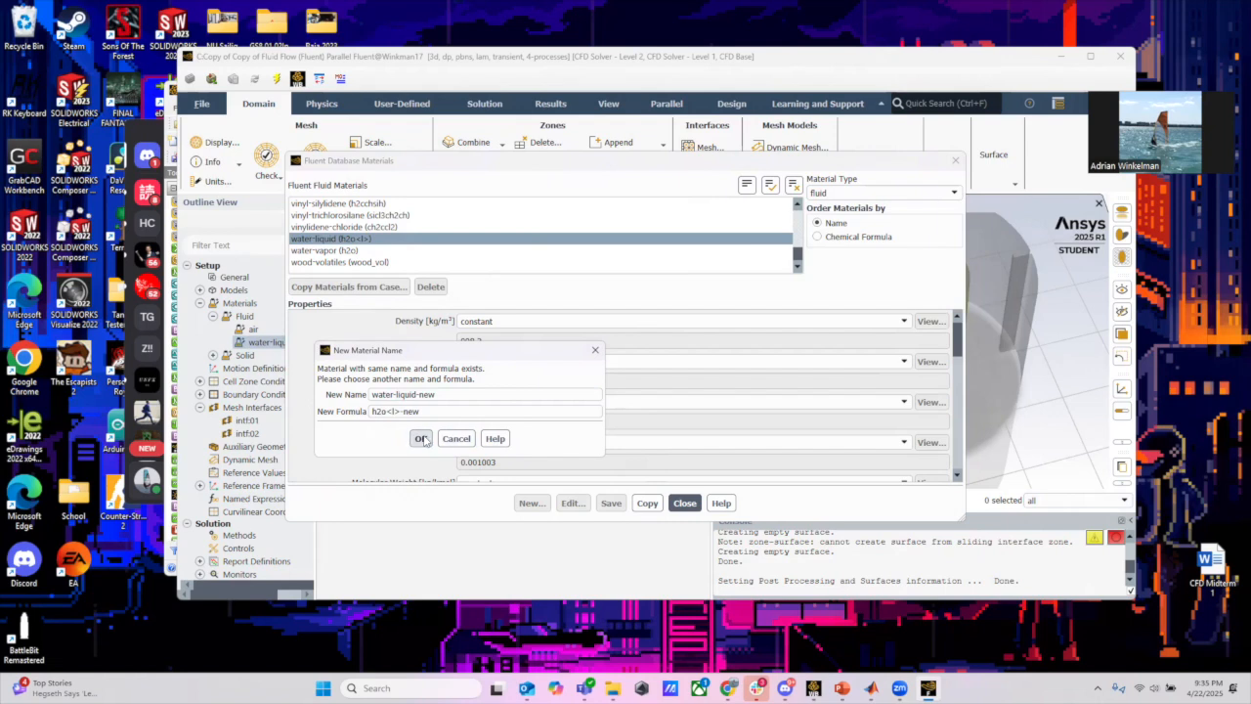
click(459, 440)
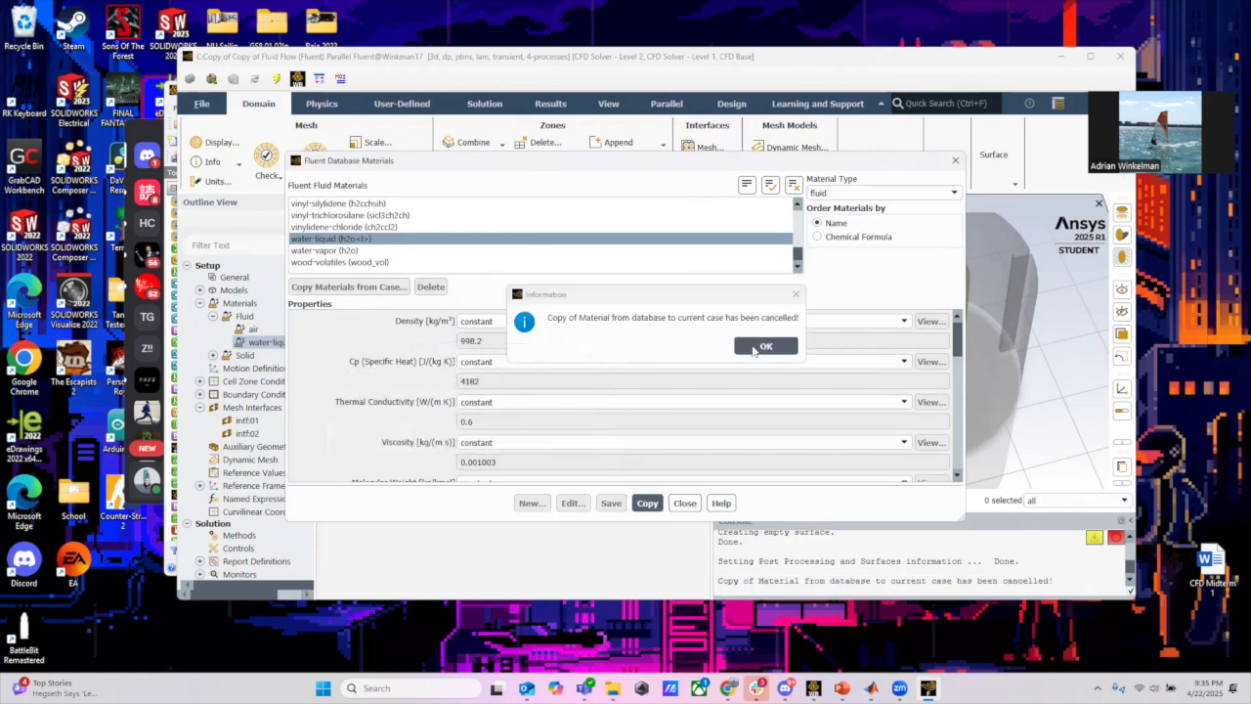
click(955, 161)
click(766, 345)
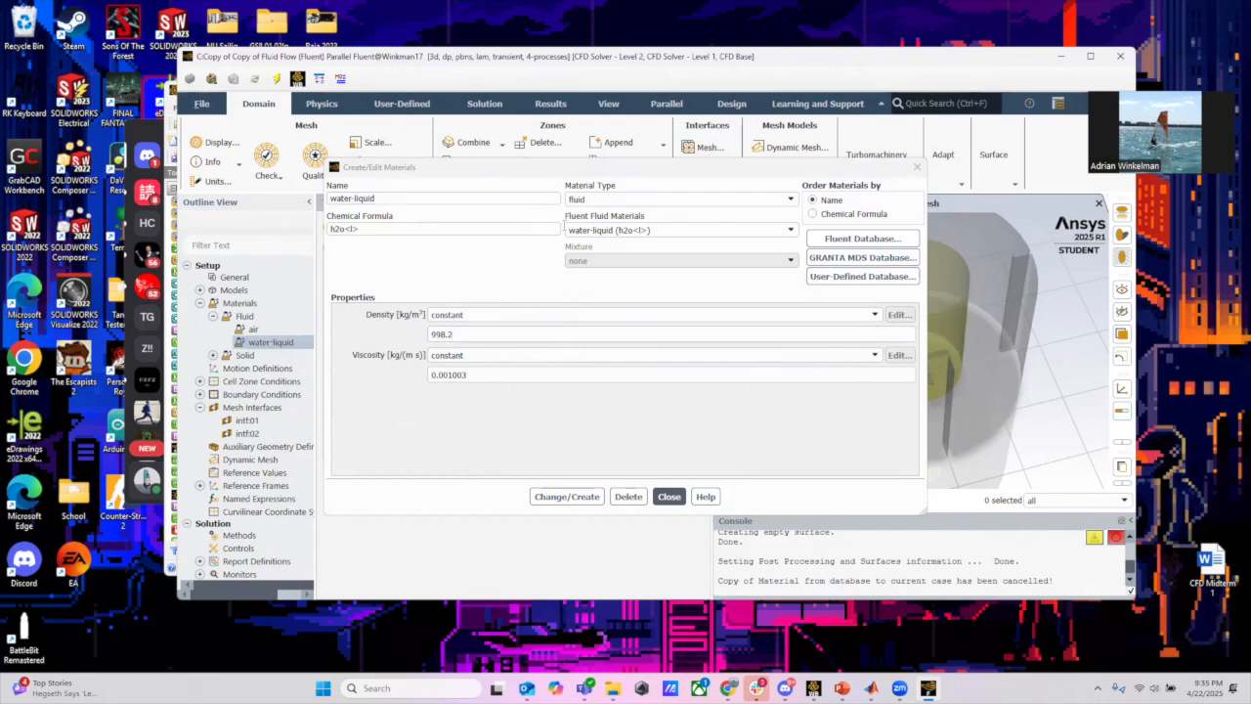
click(670, 497)
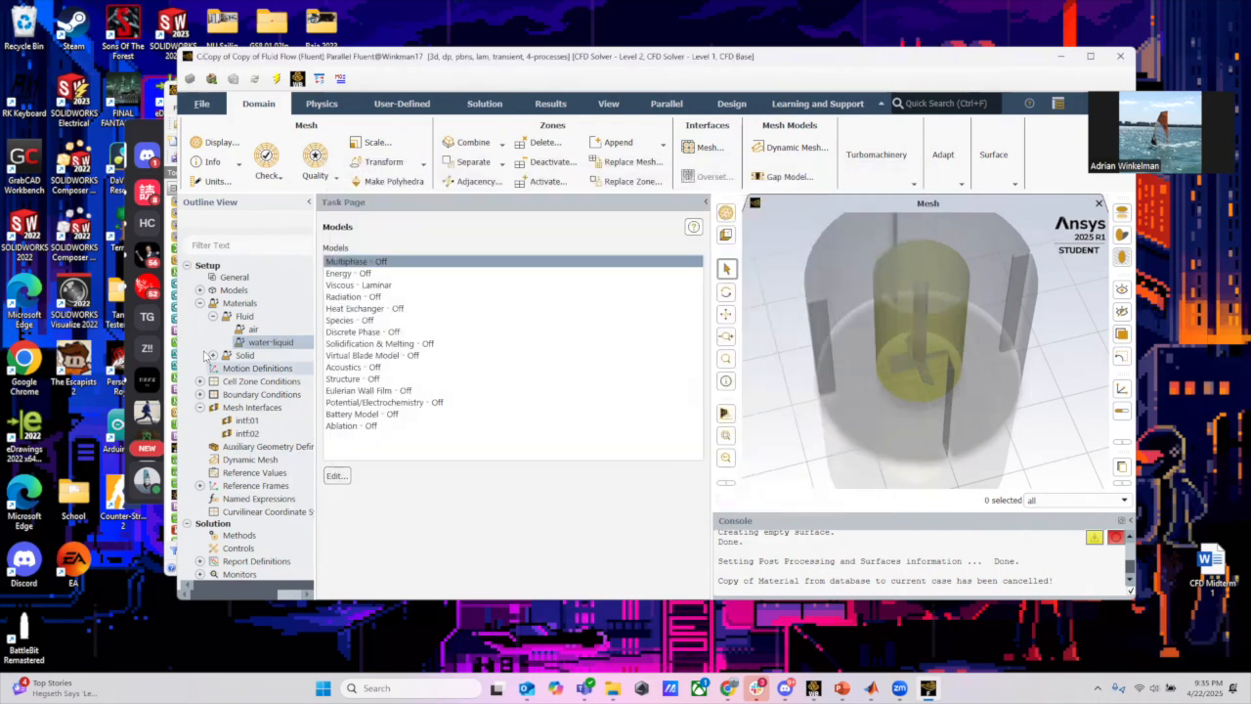
List the inner and outer fluid regions under the cell zone conditions and examine the tank mesh from its end face
click(213, 316)
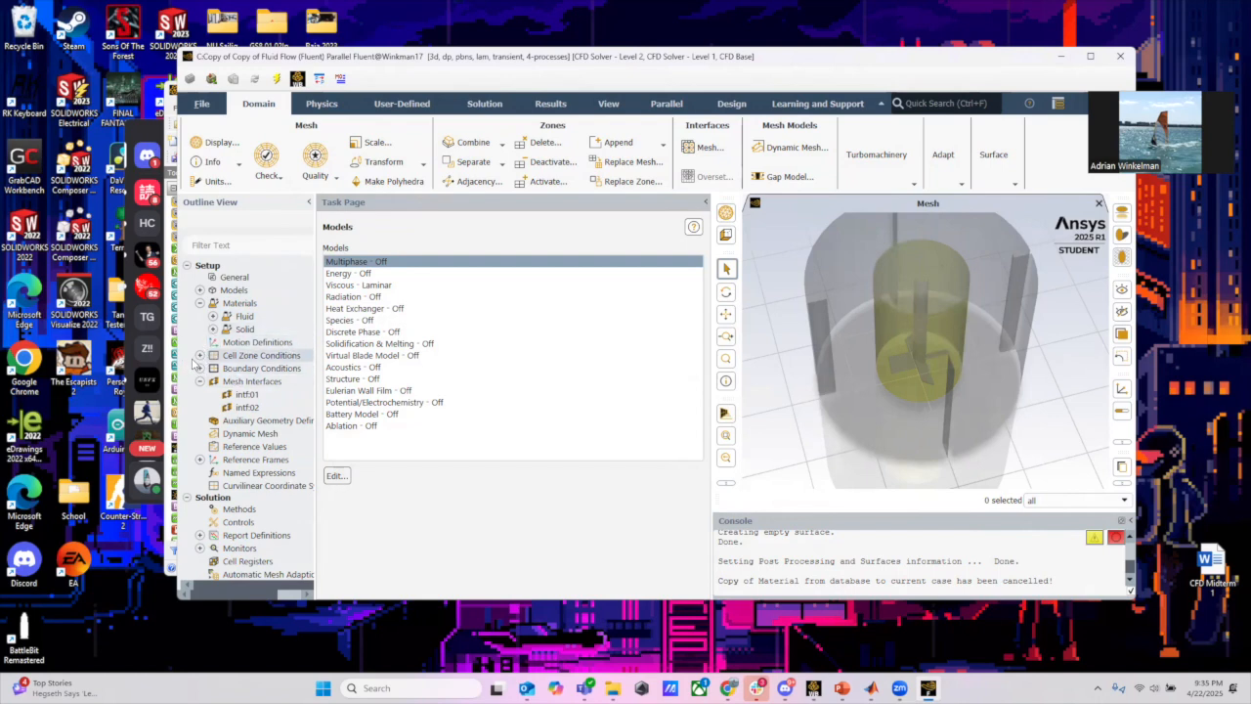
click(199, 356)
click(213, 368)
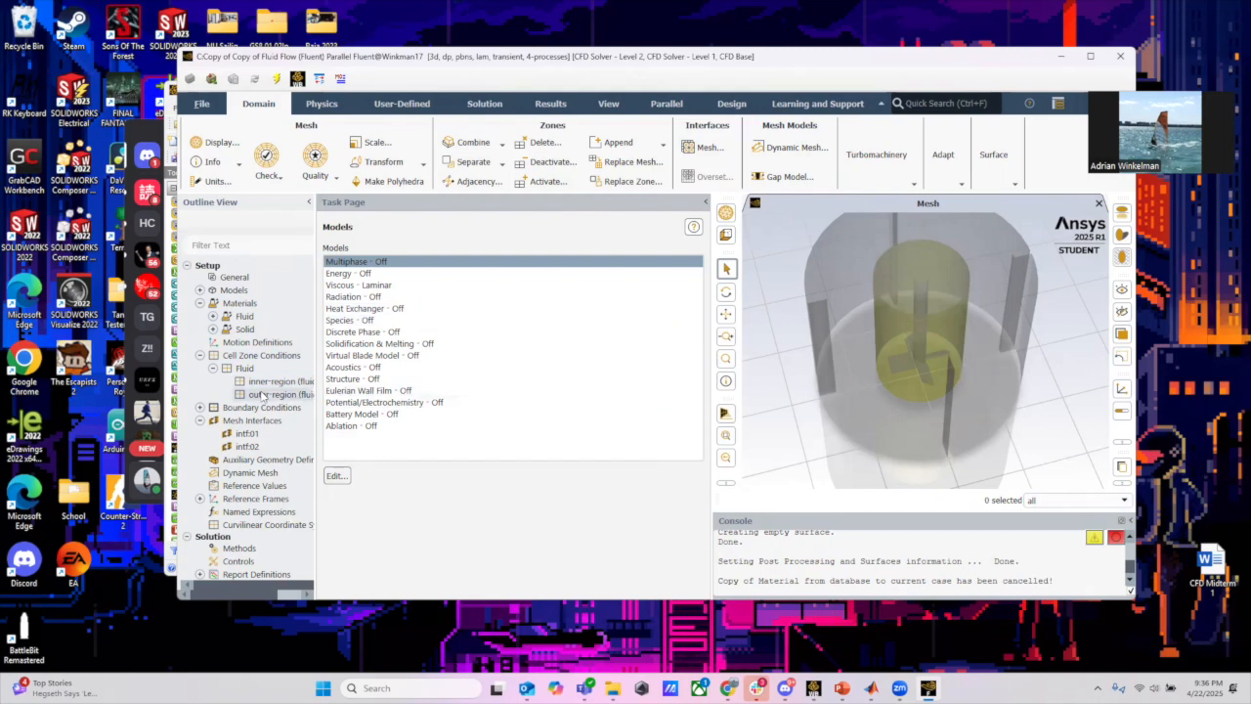
mouse_move(941, 368)
mouse_down()
mouse_move(944, 427)
mouse_move(938, 382)
mouse_up()
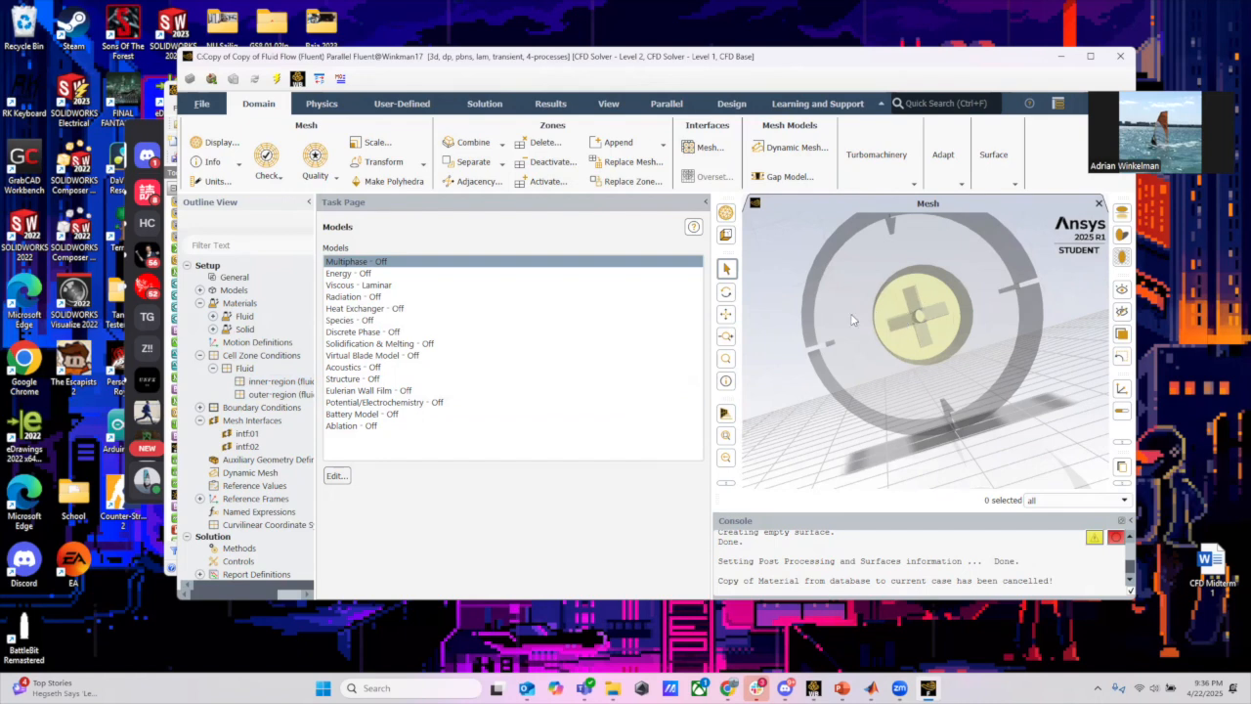
drag(891, 375, 793, 342)
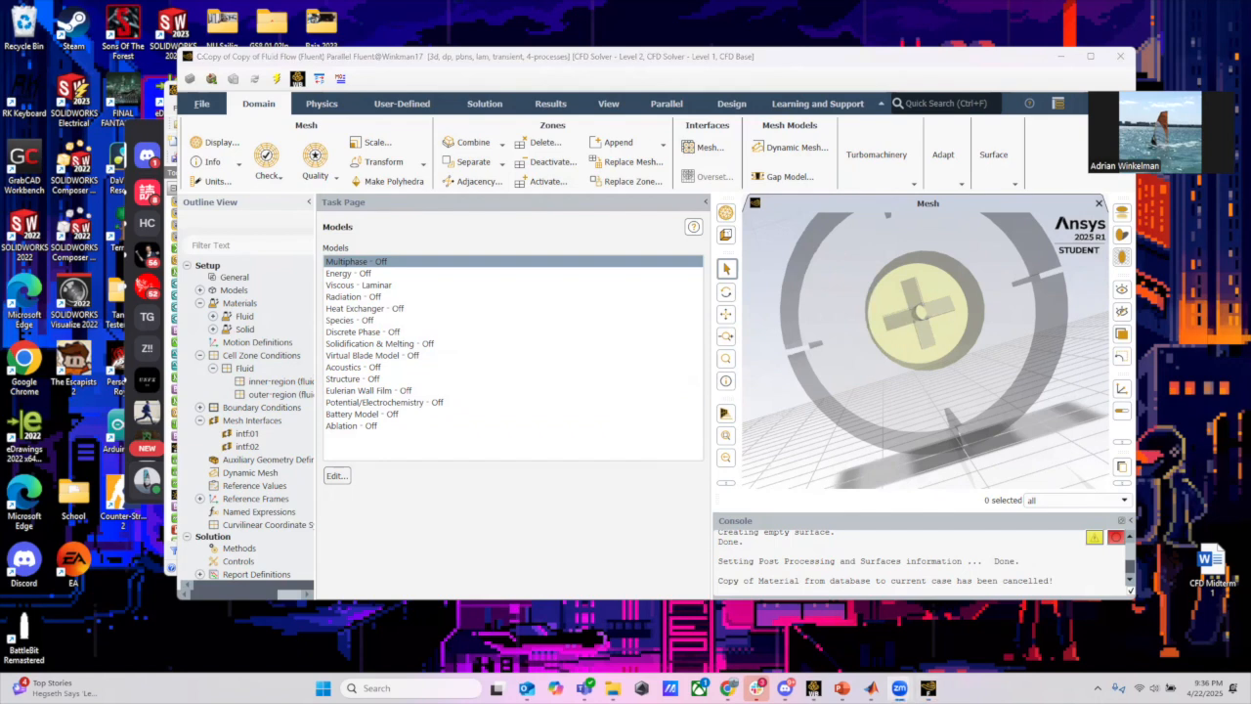
Reopen the water-liquid fluid material to check its constant density and viscosity, and close it without changes
scroll(940, 305, down, 5)
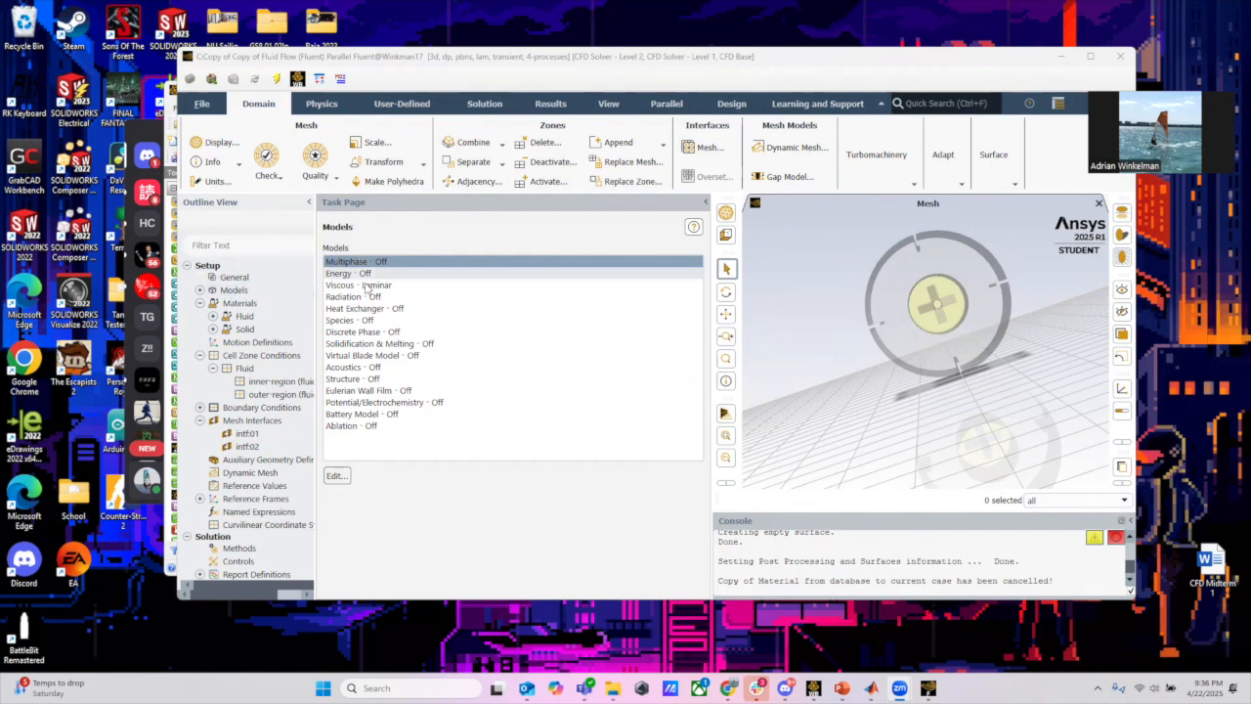
click(213, 317)
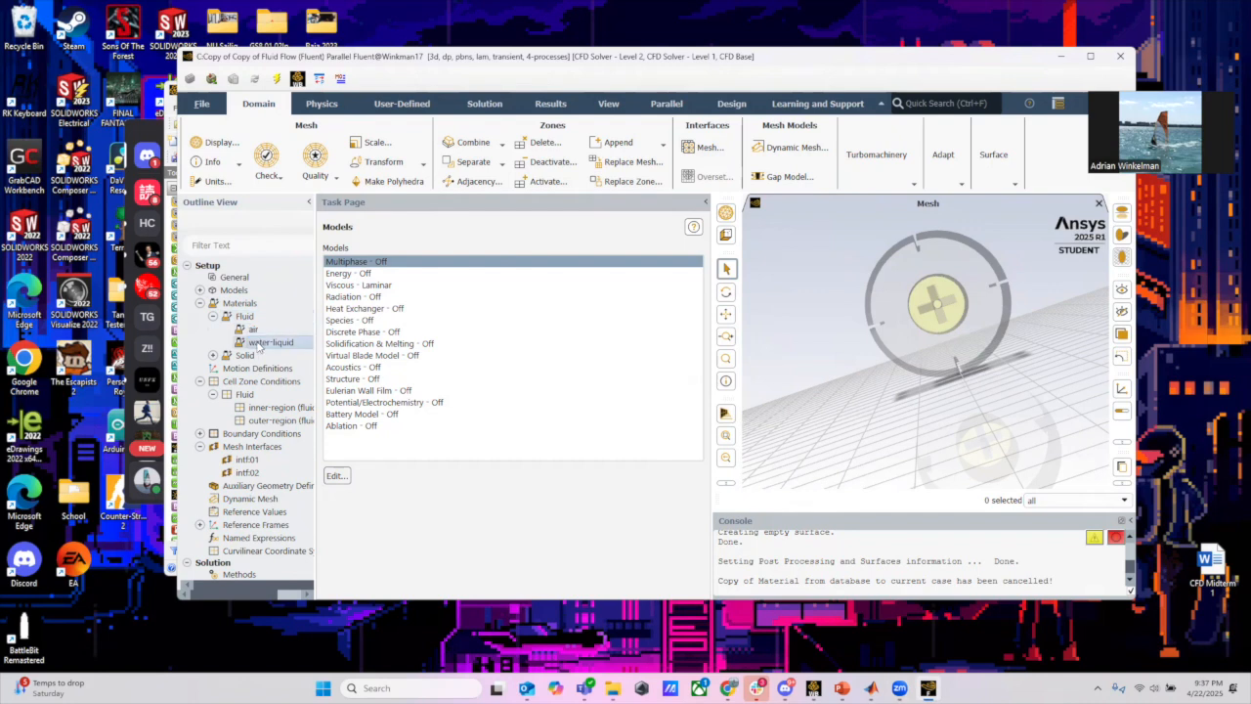
double_click(264, 342)
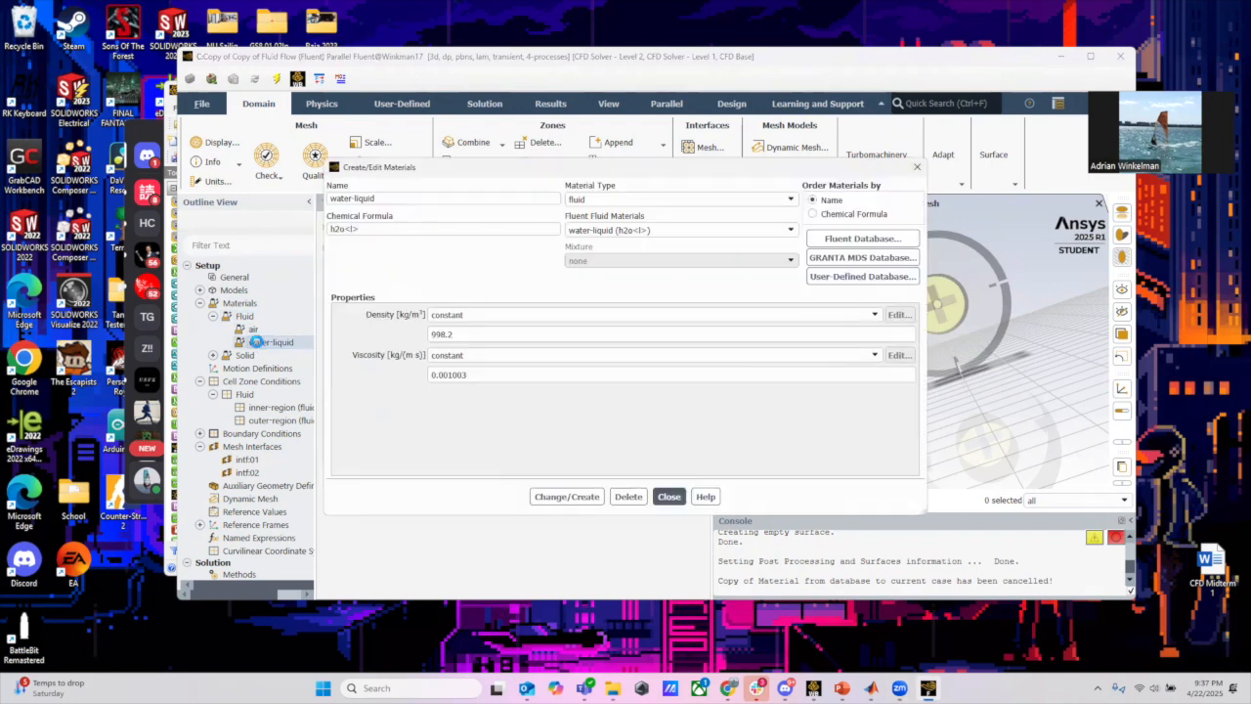
click(670, 496)
Check the available fluid materials and the water-liquid entry in the Fluent database, then close the dialogs and collapse the materials list
double_click(245, 317)
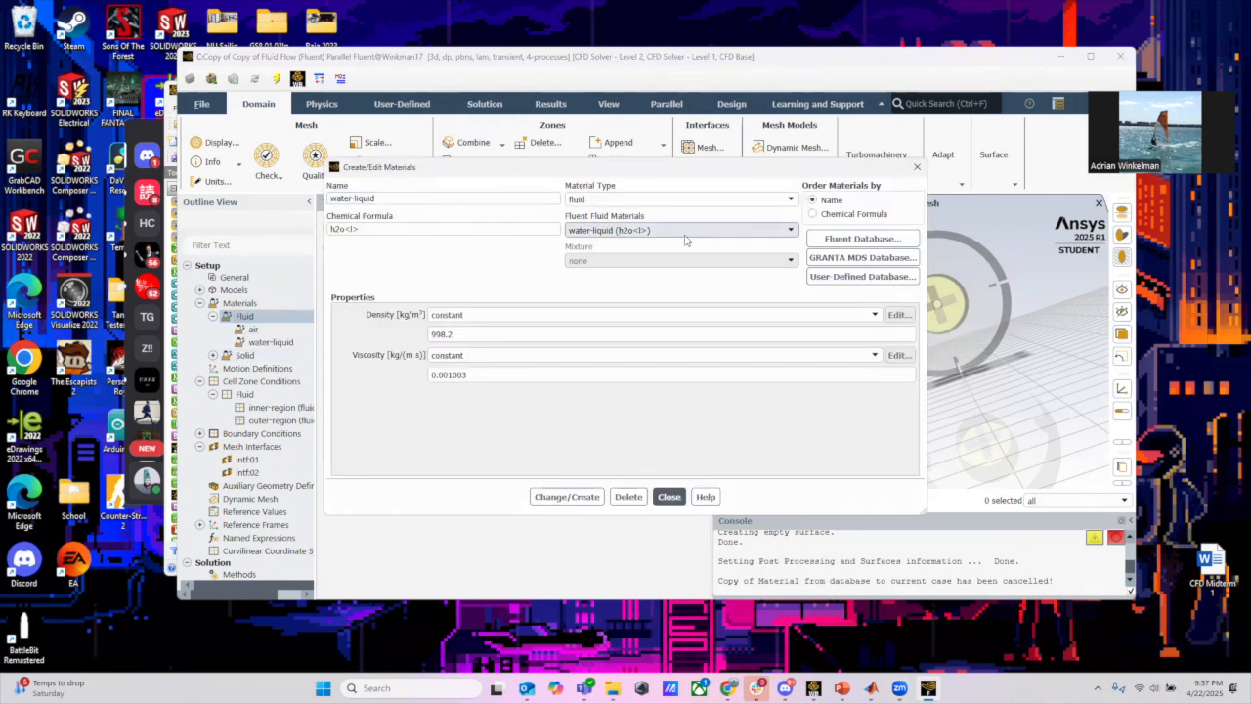
click(653, 231)
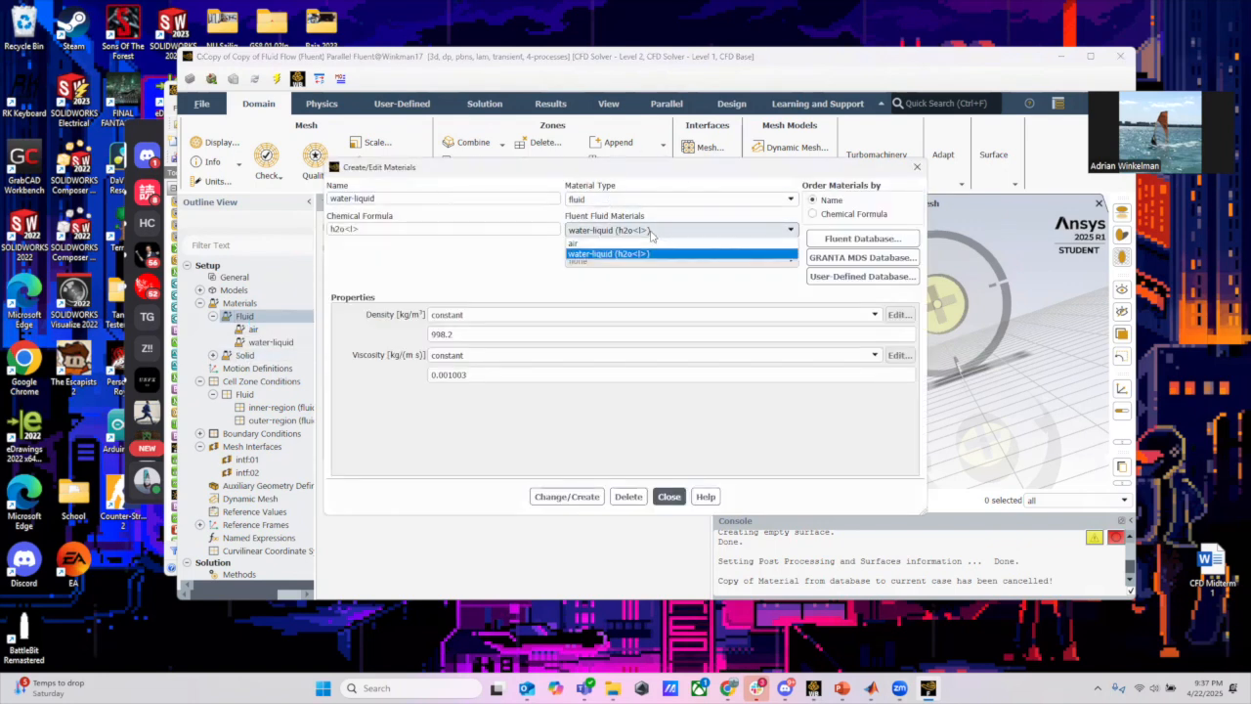
click(478, 269)
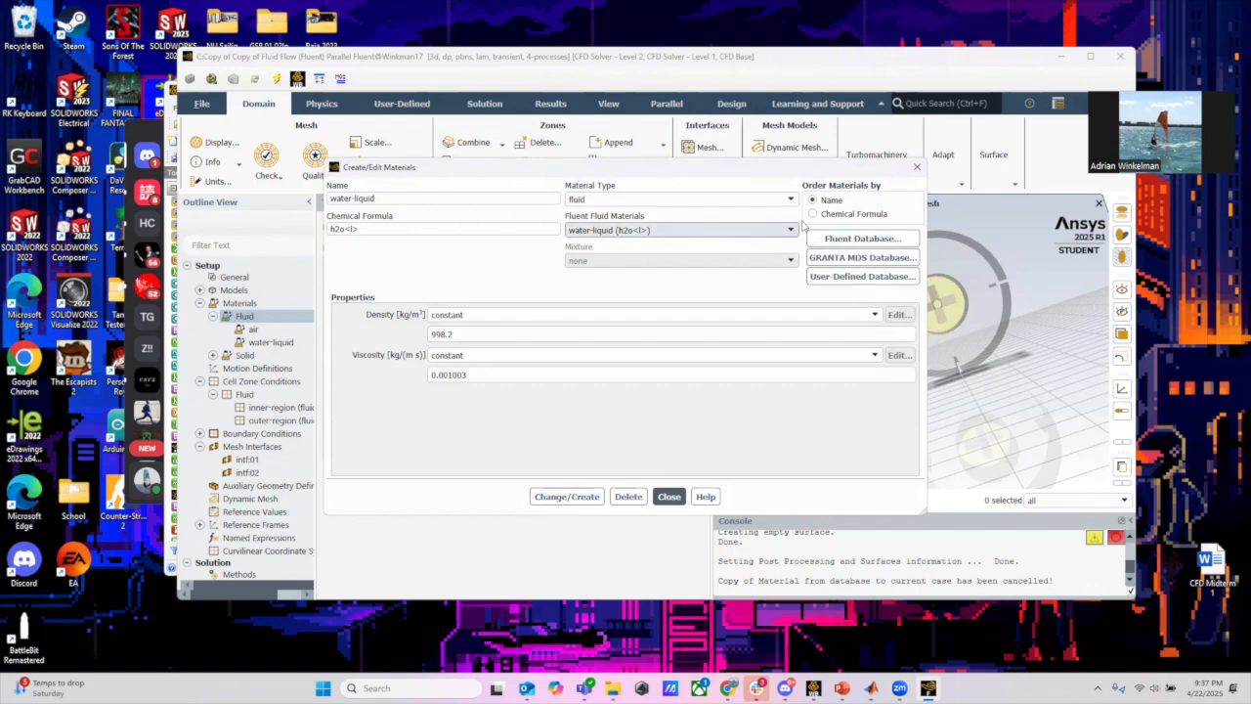
click(842, 241)
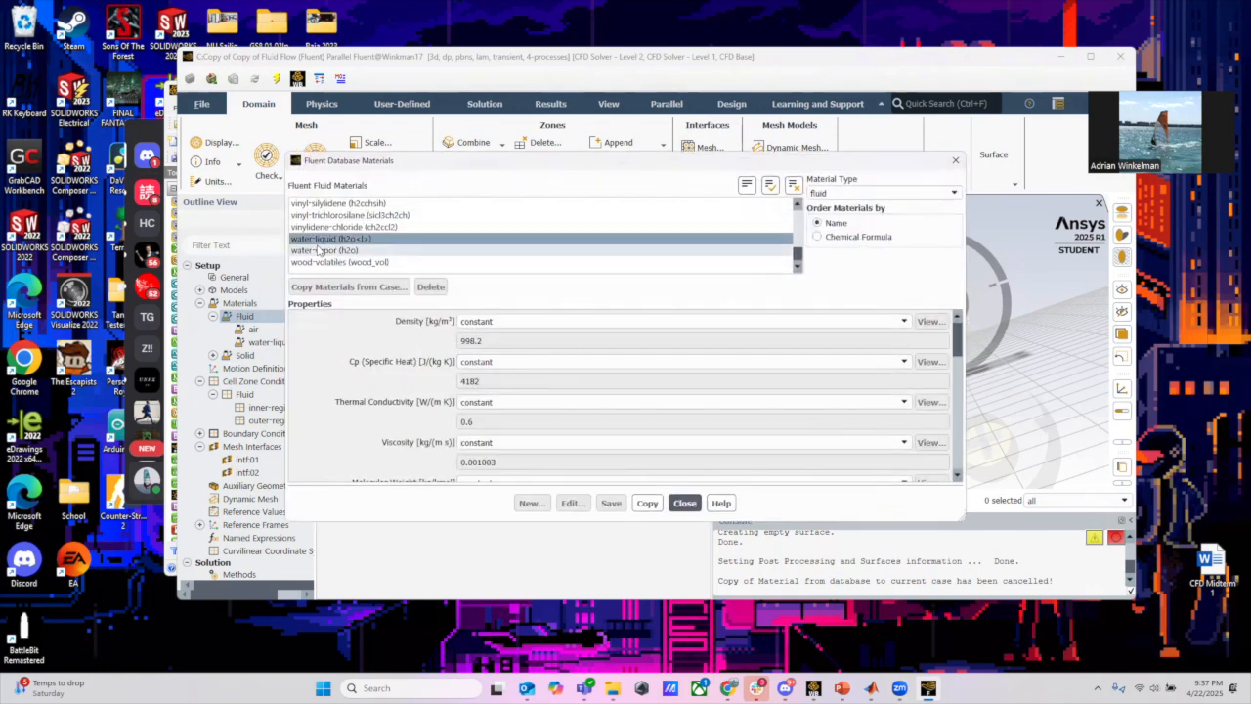
click(687, 503)
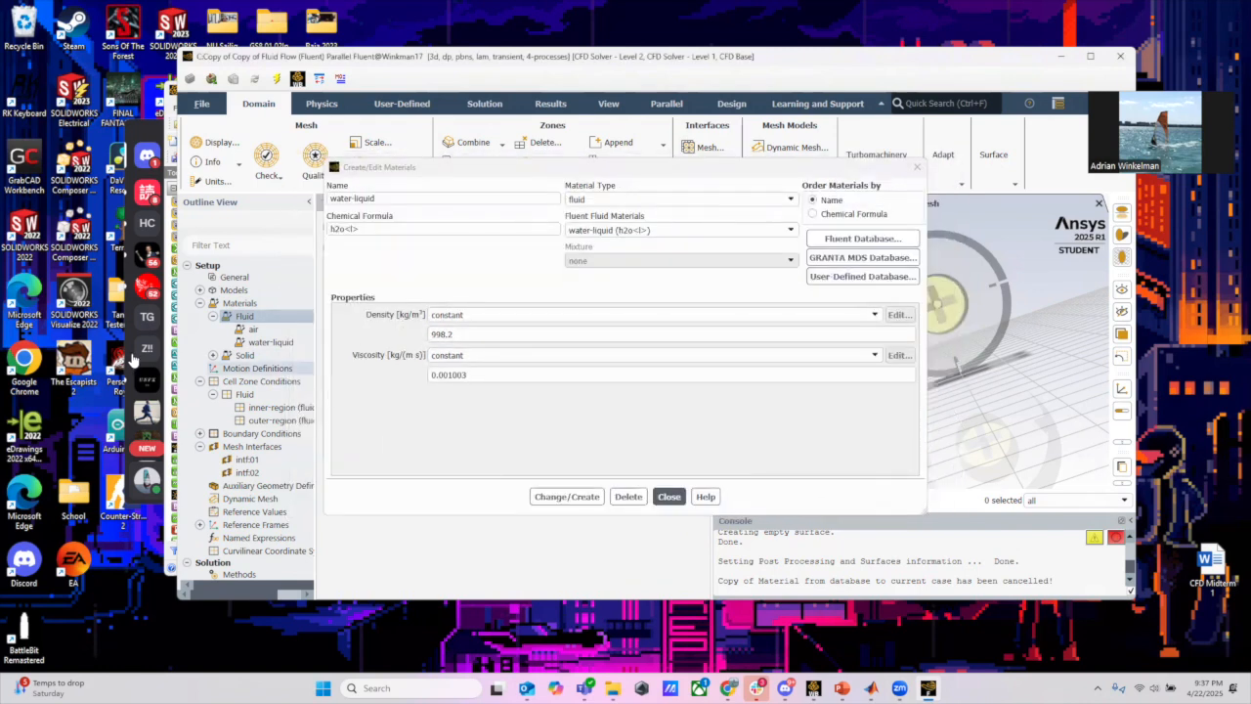
click(212, 316)
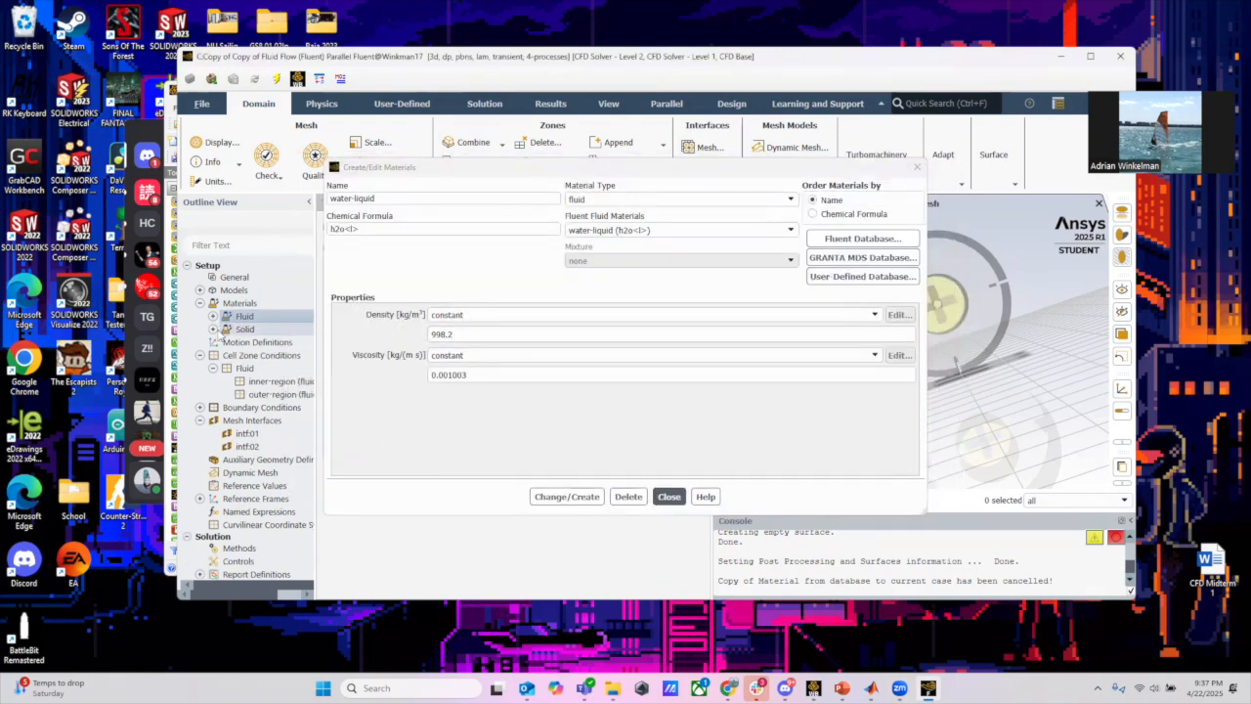
click(200, 304)
click(670, 497)
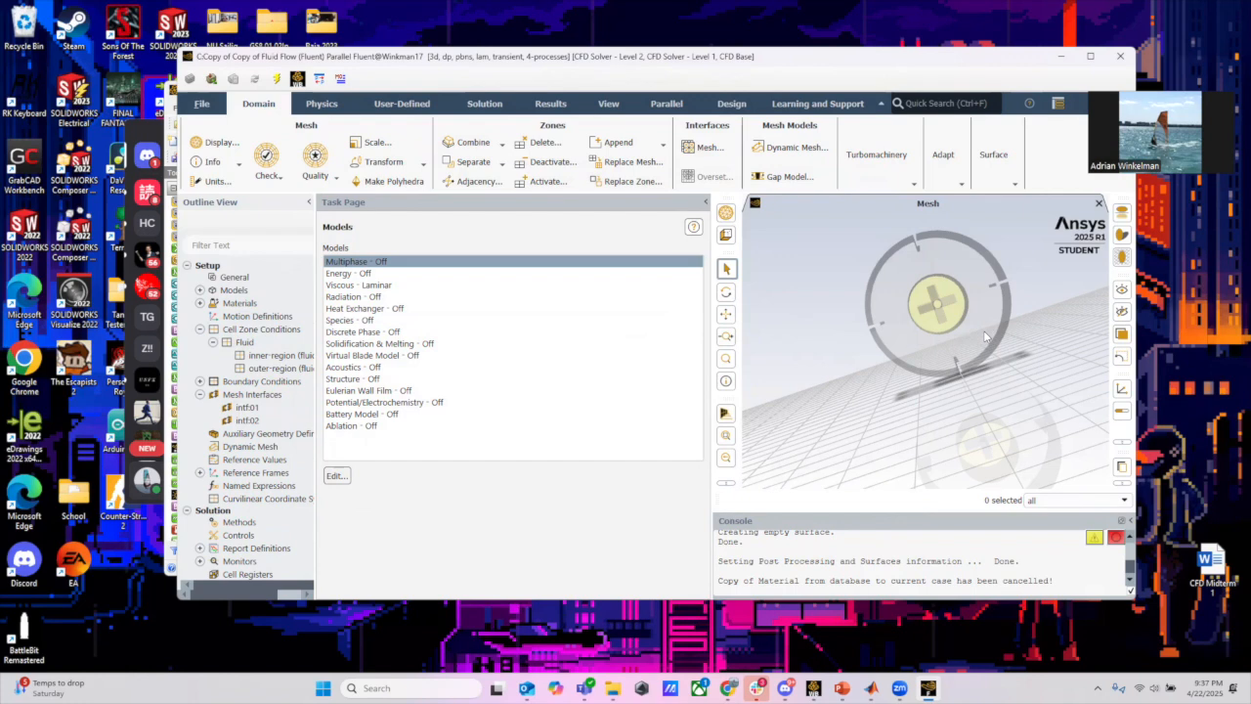
Enable mesh motion for the inner-region cell zone with a rotational speed of -6.283185 rad/s about the Z axis and apply it
double_click(261, 357)
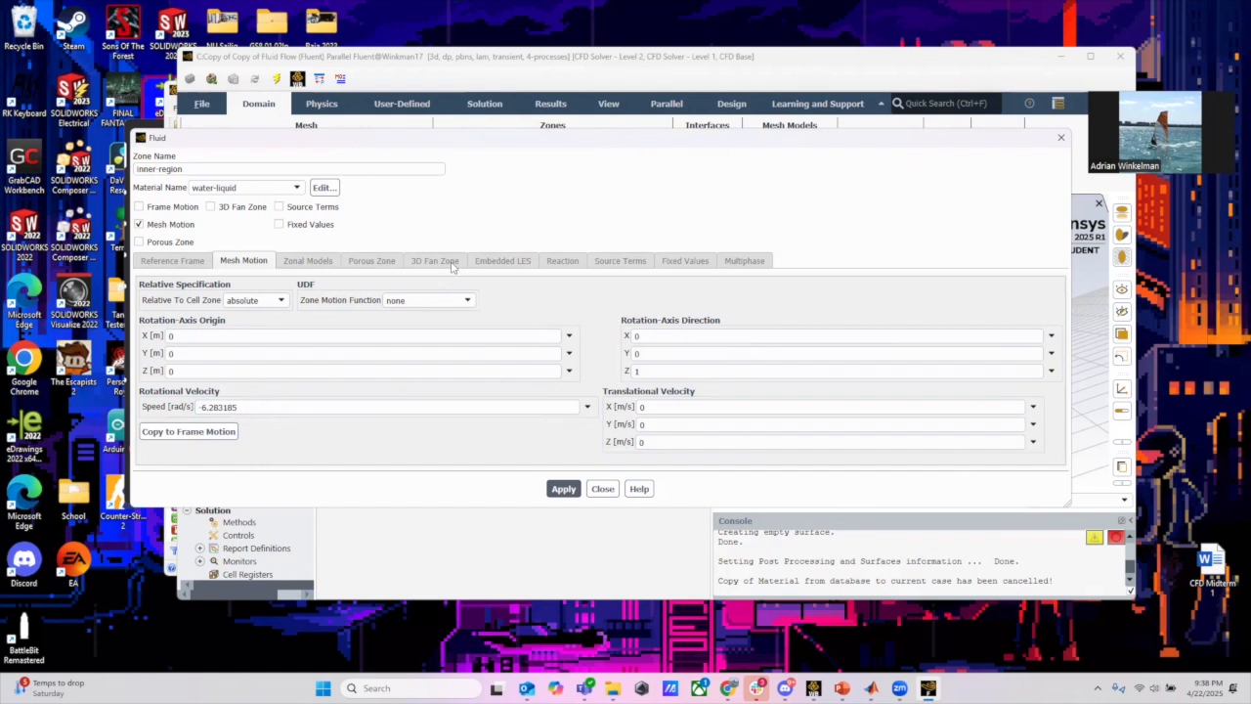
click(150, 226)
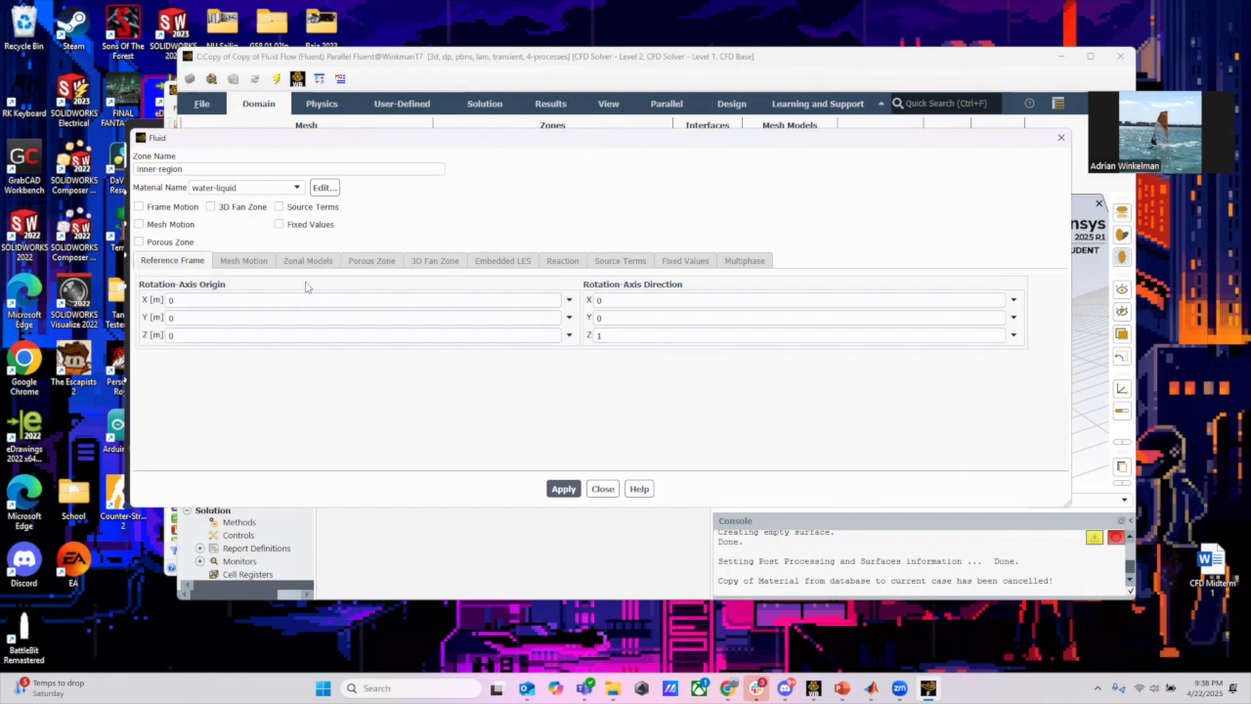
click(139, 225)
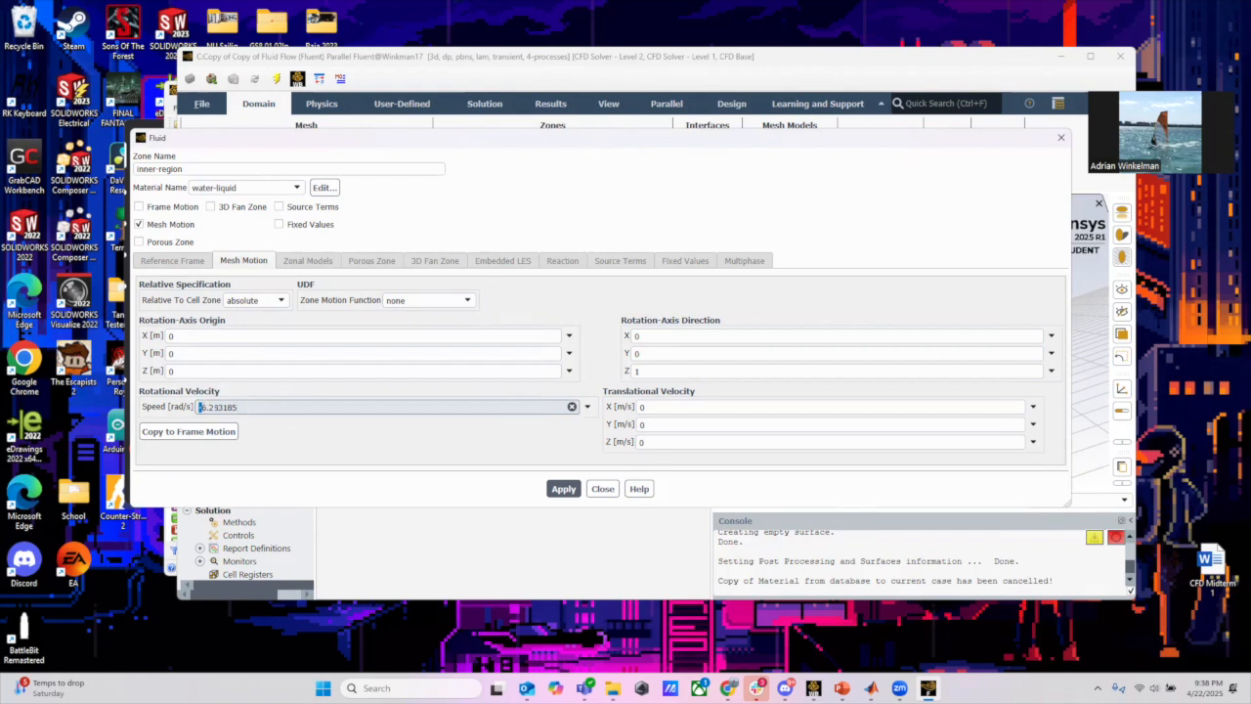
text(-)
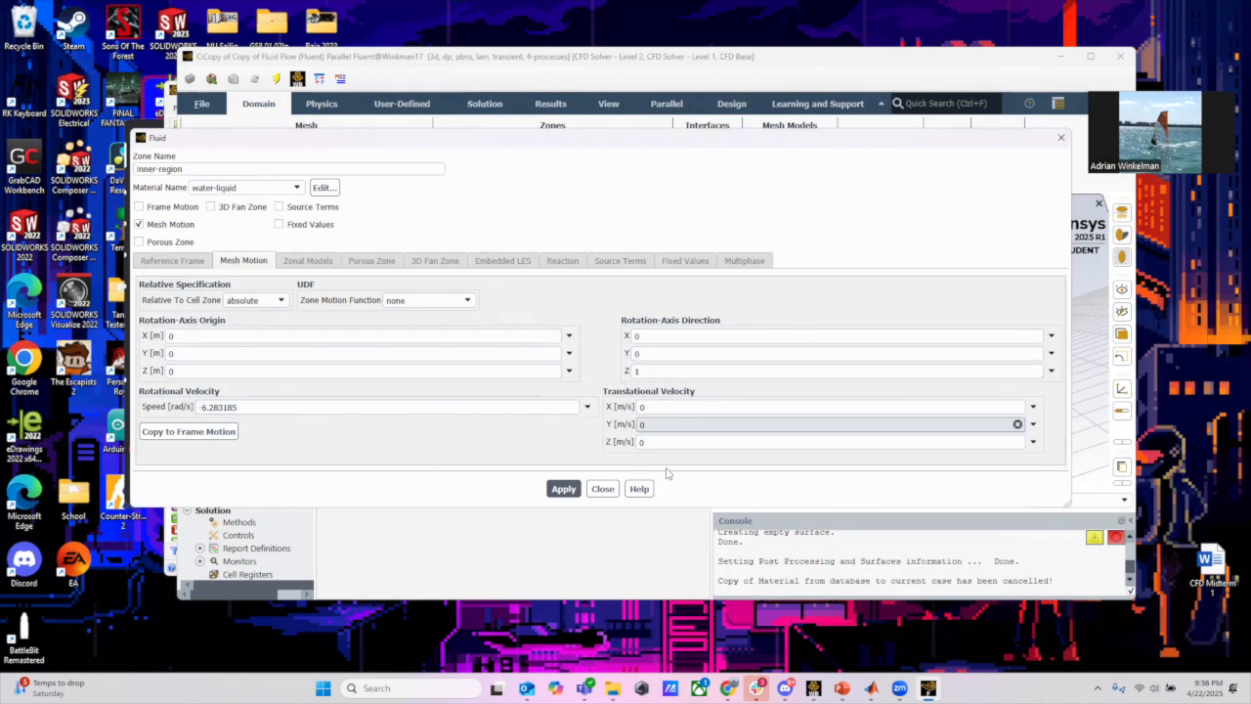
click(563, 490)
click(603, 488)
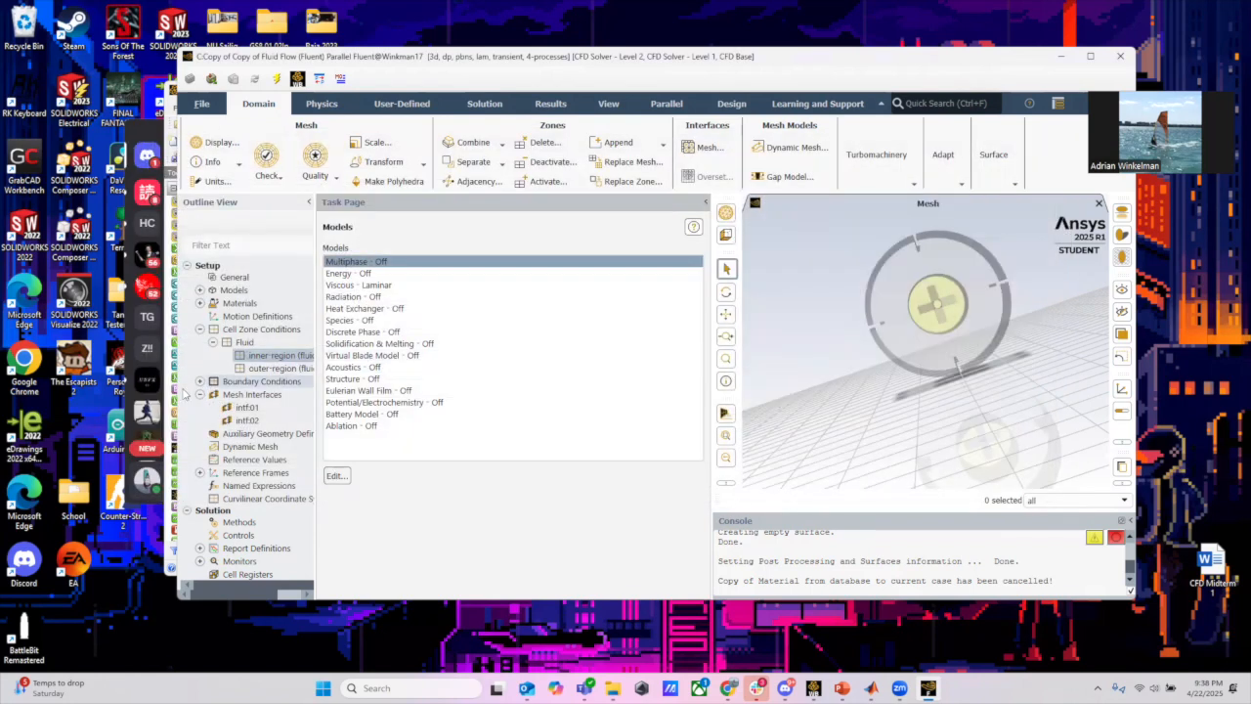
Check the outer-region cell zone's motion settings, keep water-liquid as its material, and close its settings
click(269, 368)
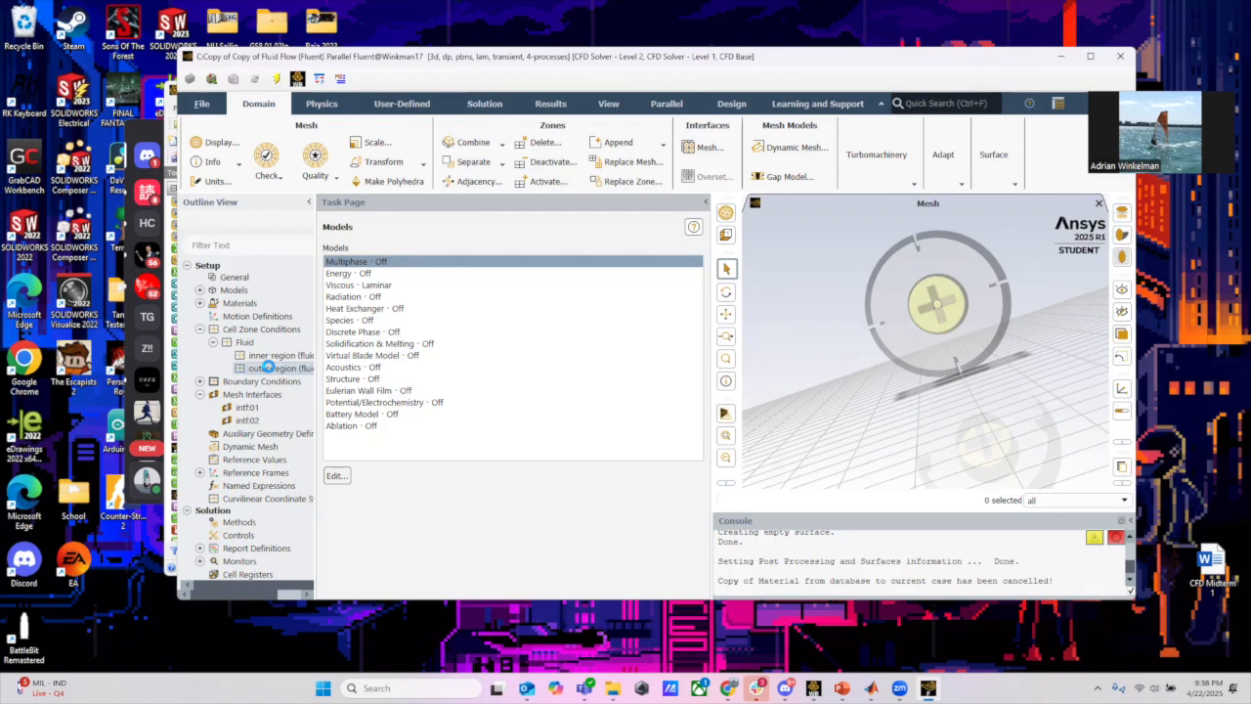
double_click(269, 369)
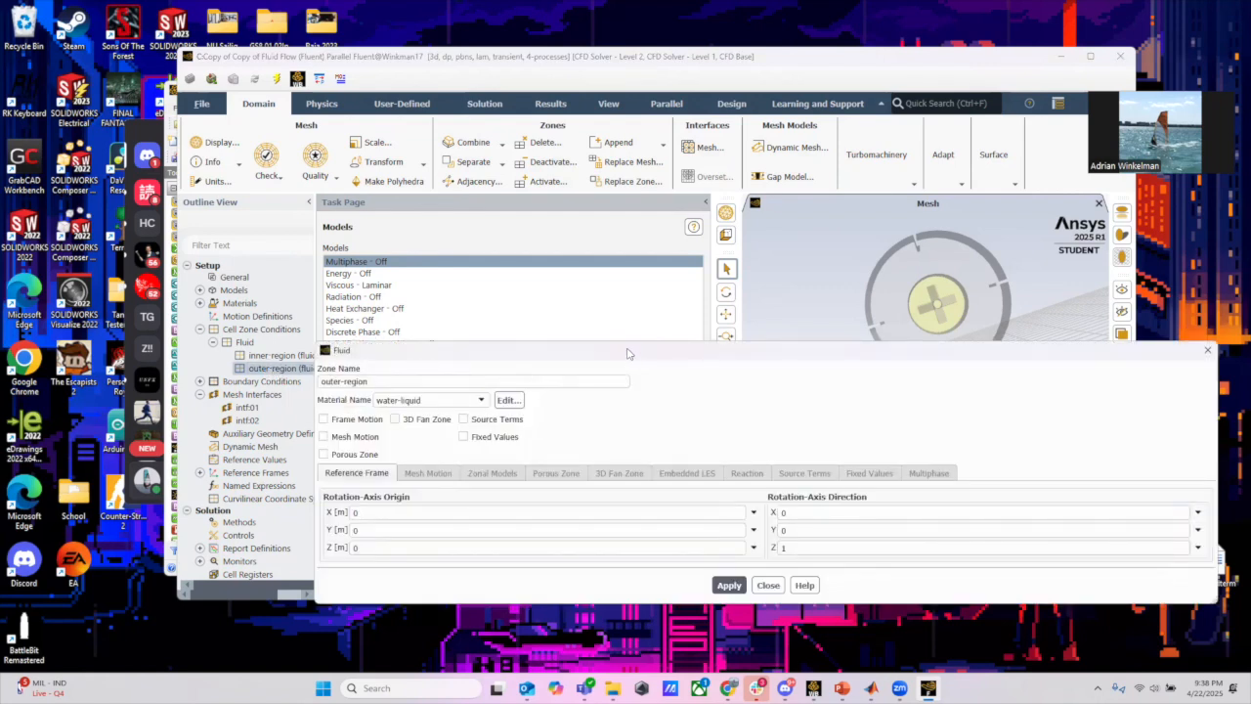
drag(628, 354, 559, 205)
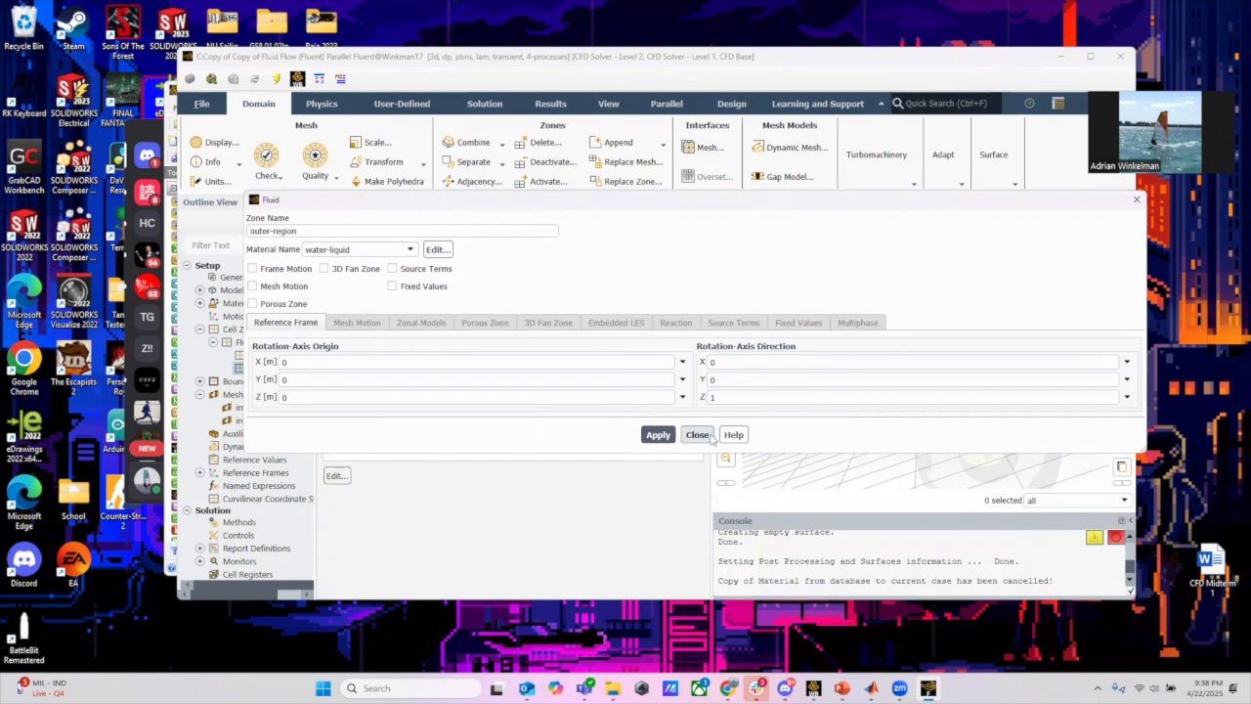
click(410, 252)
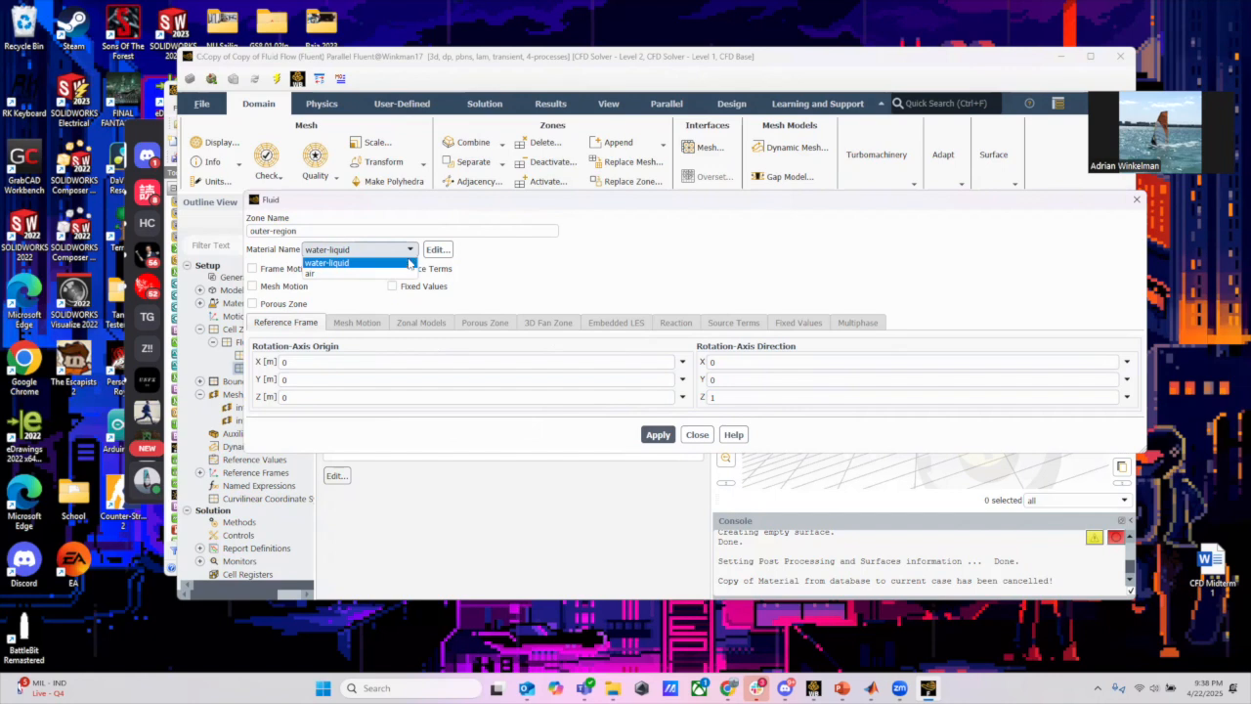
click(408, 261)
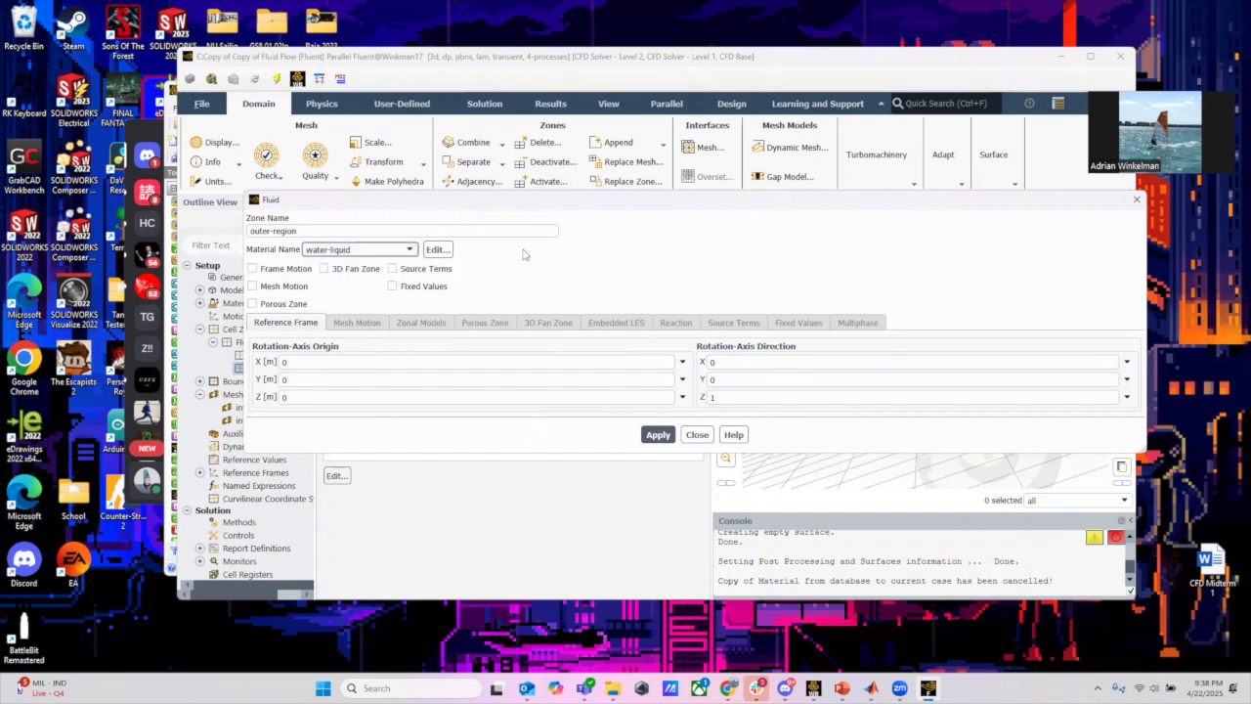
click(697, 435)
Reopen the inner-region cell zone to check its material choices, and close it without changes
double_click(266, 356)
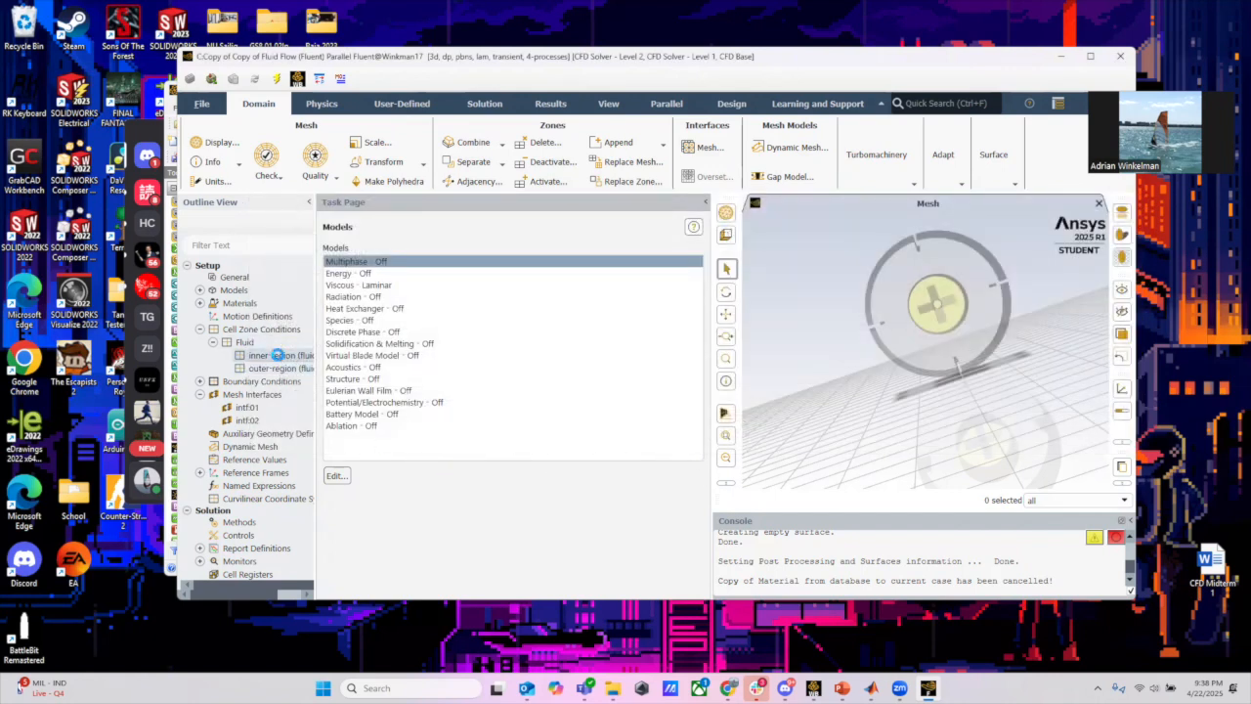
click(412, 250)
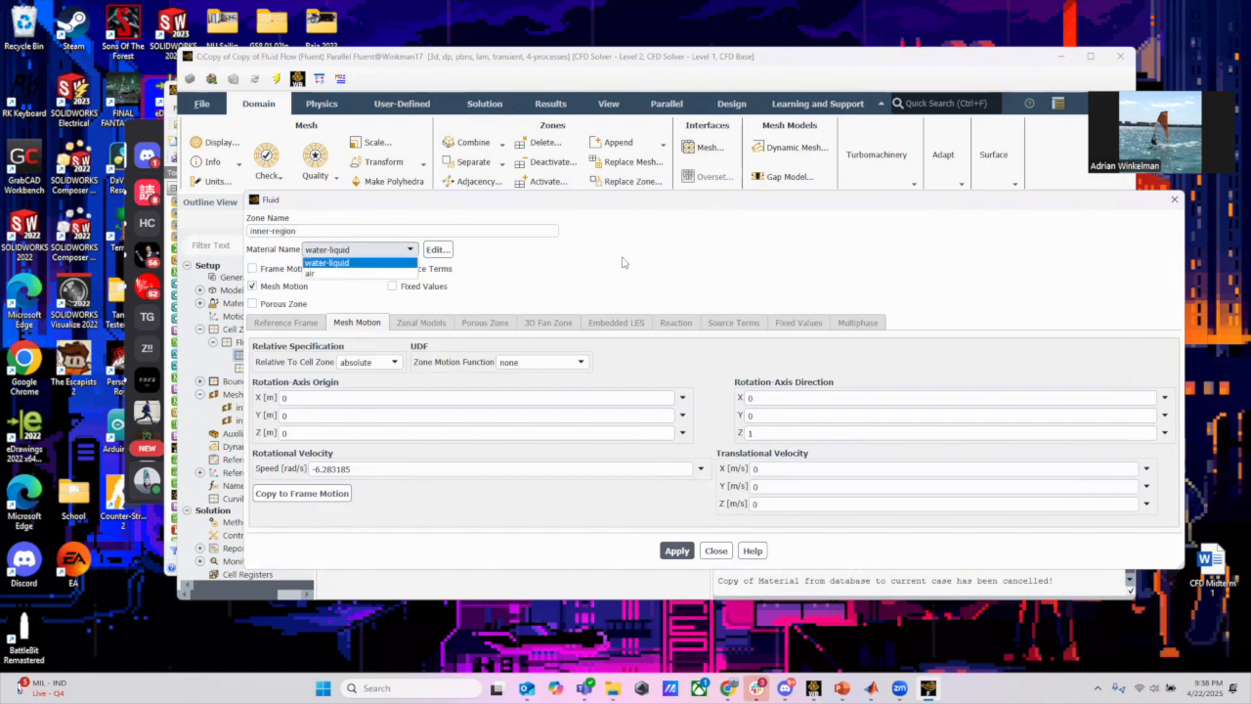
click(693, 253)
click(715, 550)
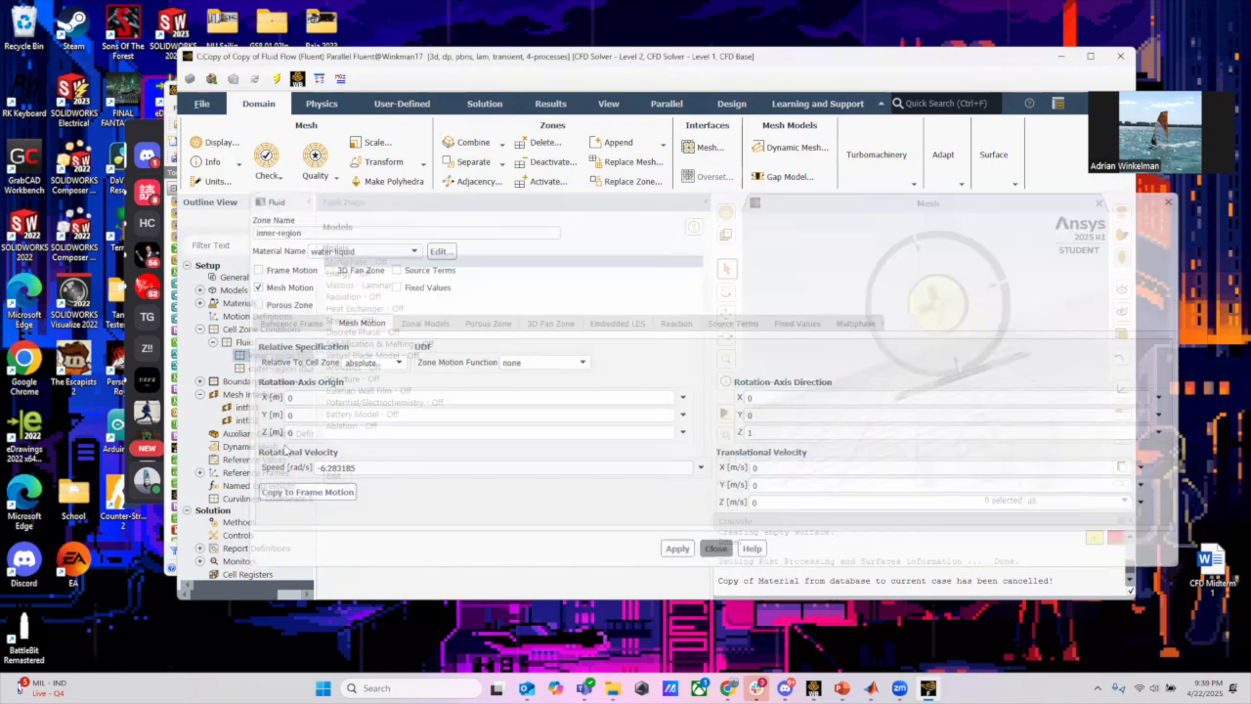
Look through the interface and internal boundary groups and list the individual wall zones under the boundary conditions
click(199, 381)
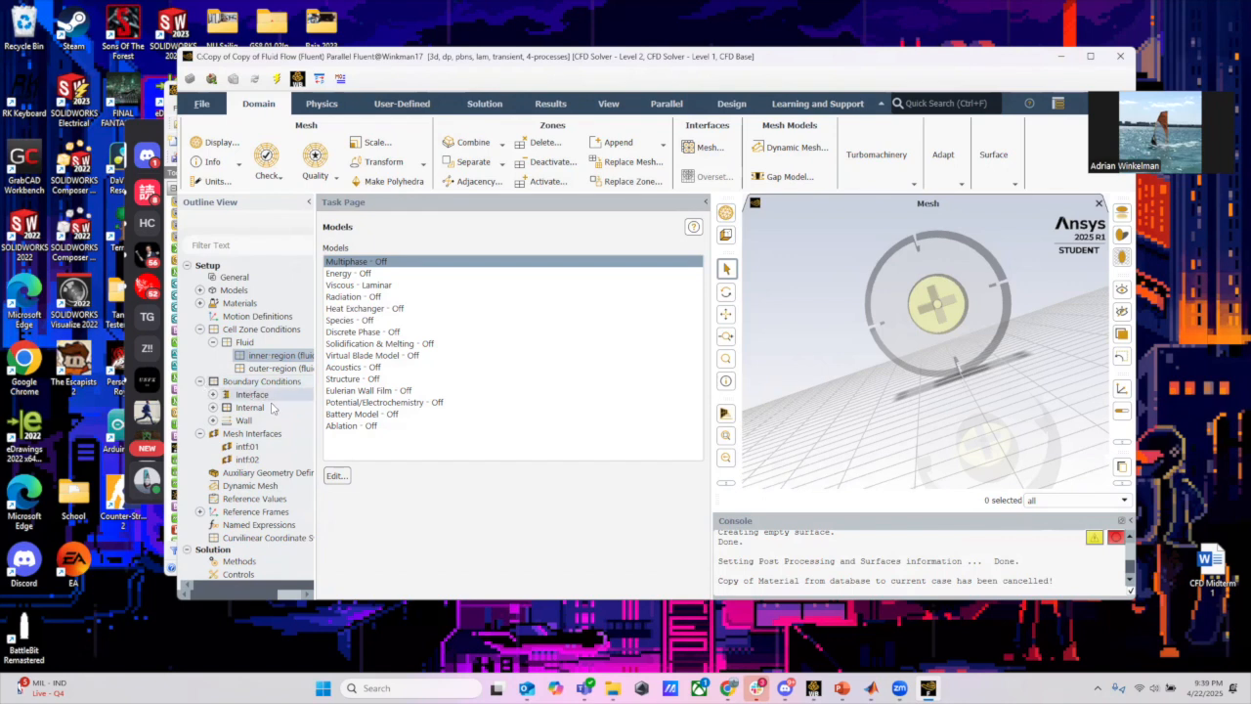
click(213, 395)
scroll(210, 391, down, 2)
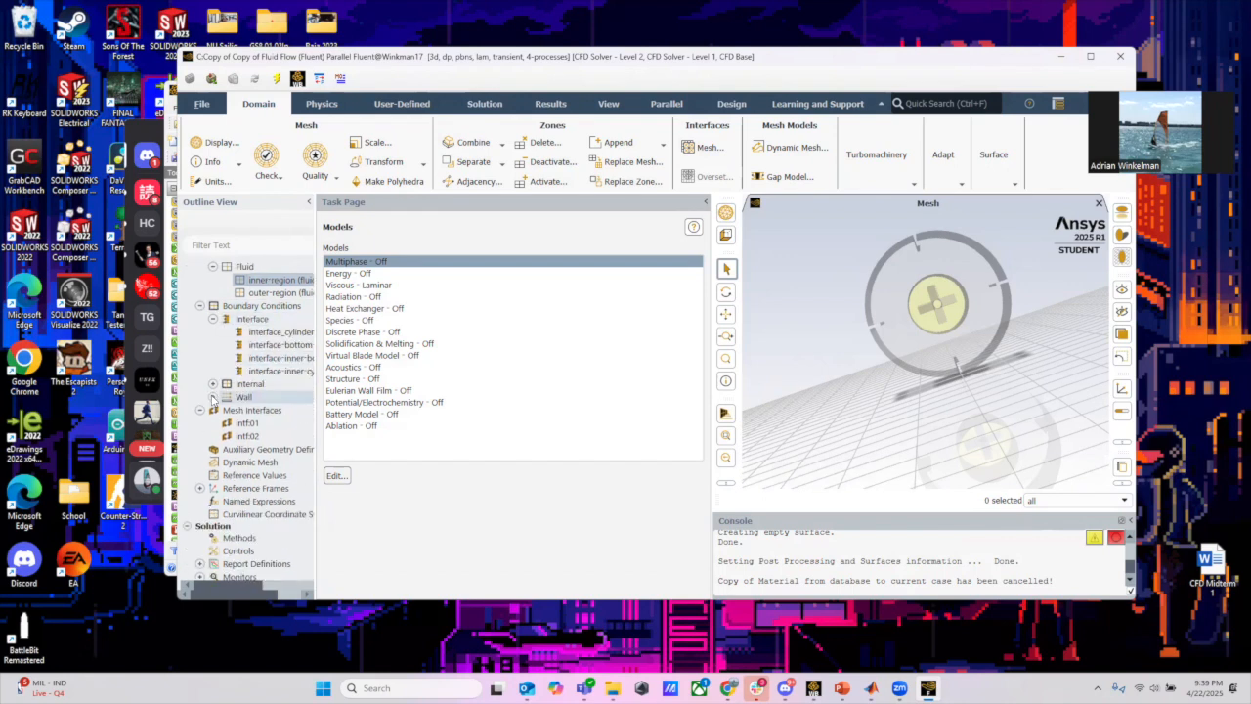
click(213, 318)
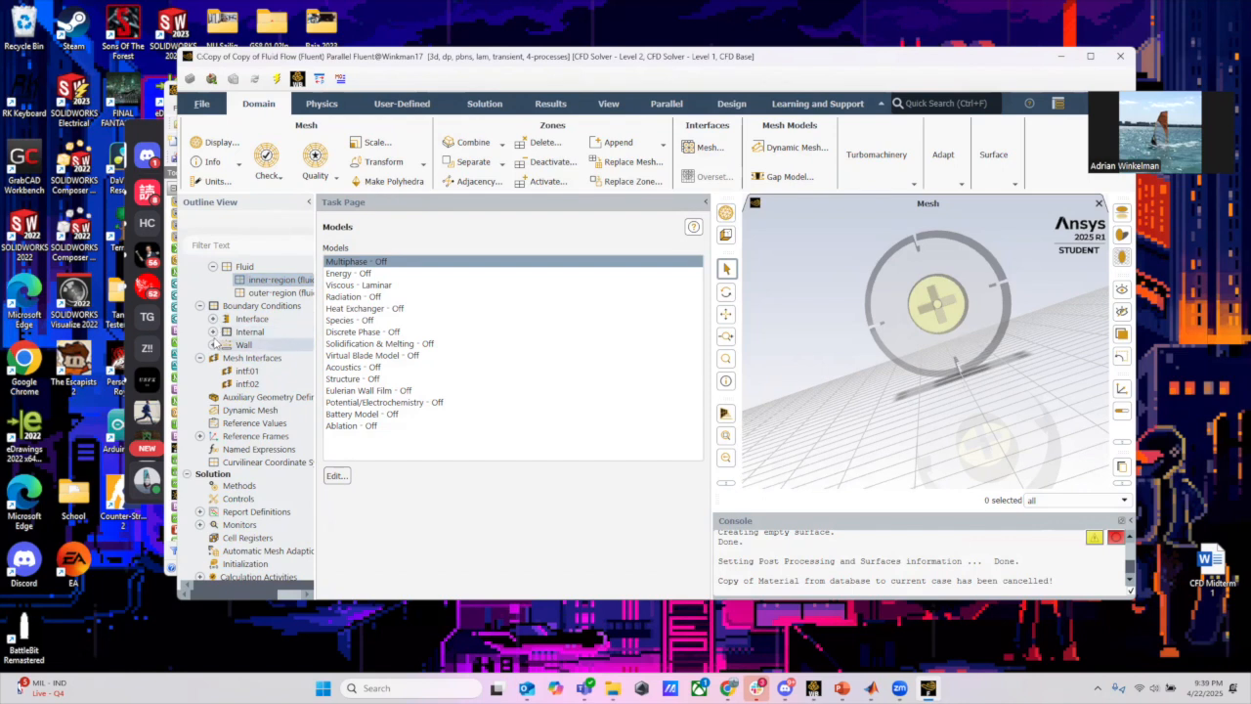
click(213, 331)
click(213, 331)
click(213, 345)
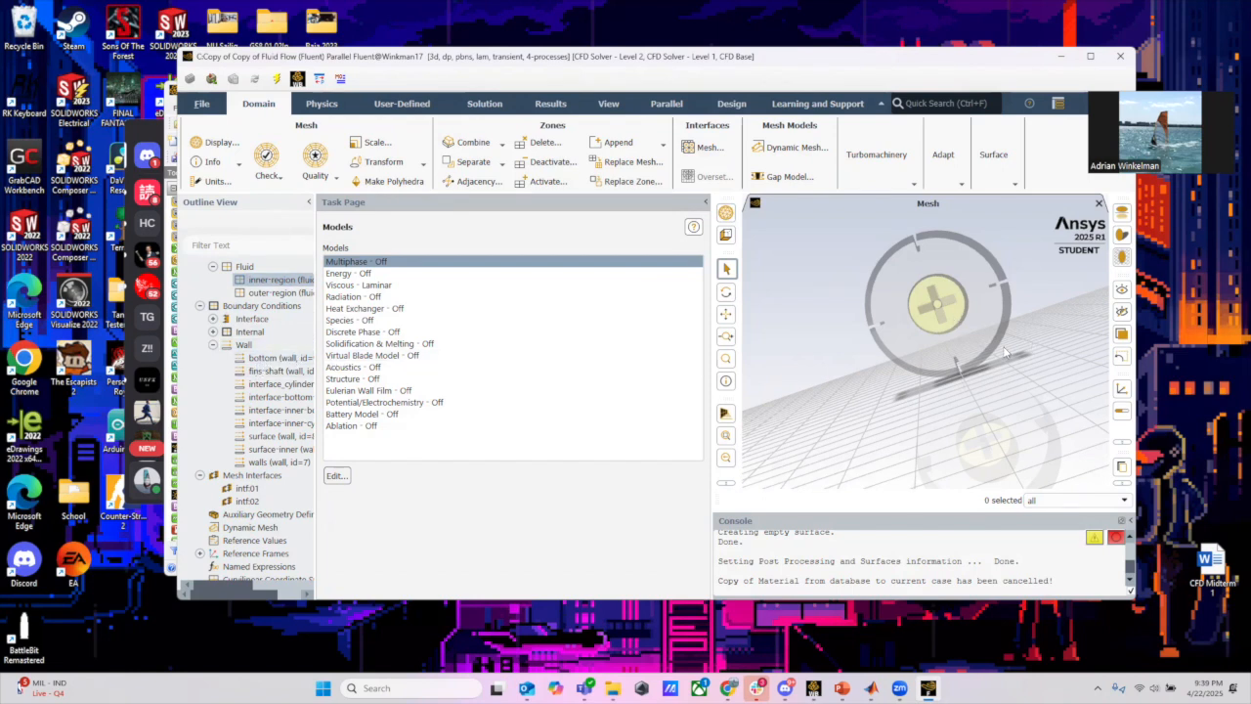
Apply the stationary, no-slip wall condition to the bottom and fins-shaft walls
drag(1003, 350, 978, 241)
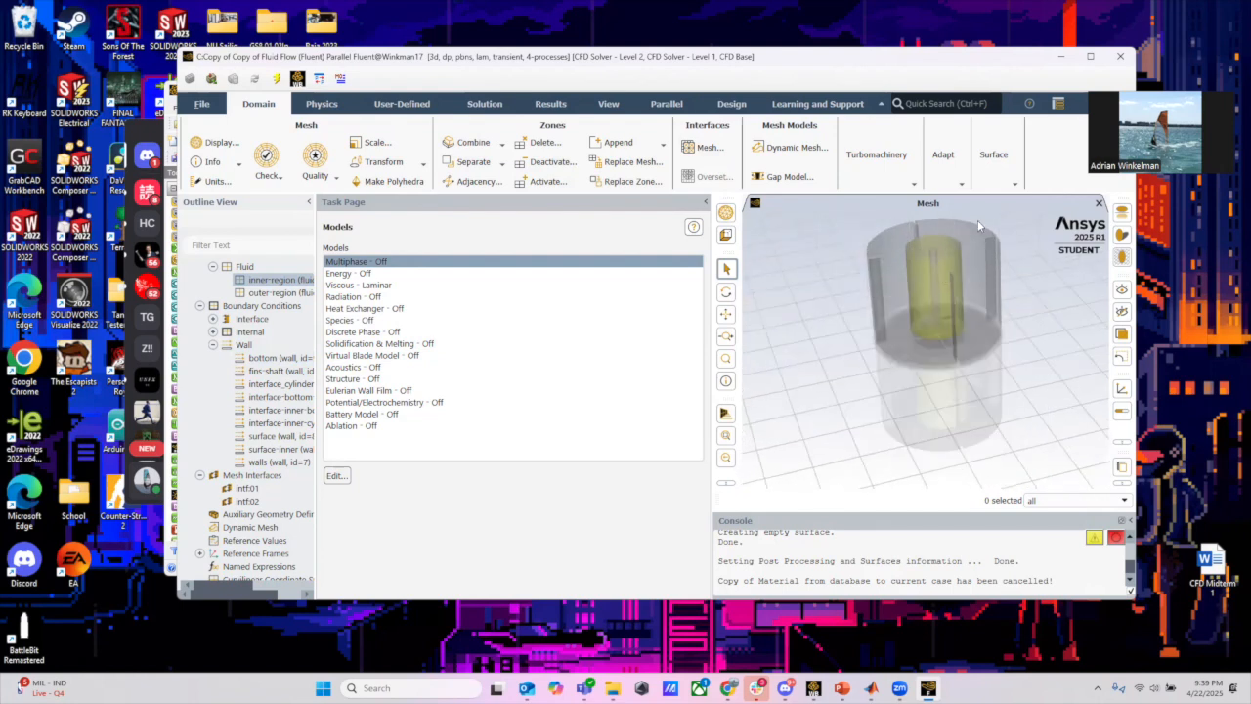
click(268, 359)
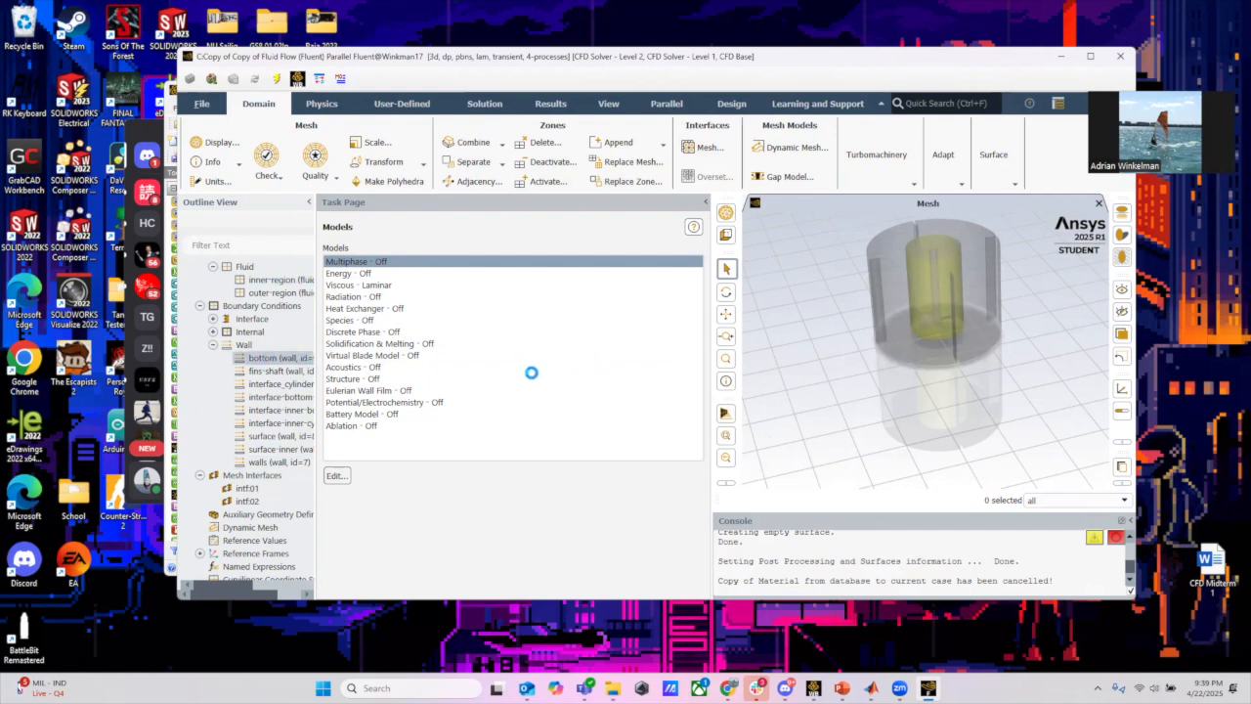
double_click(254, 367)
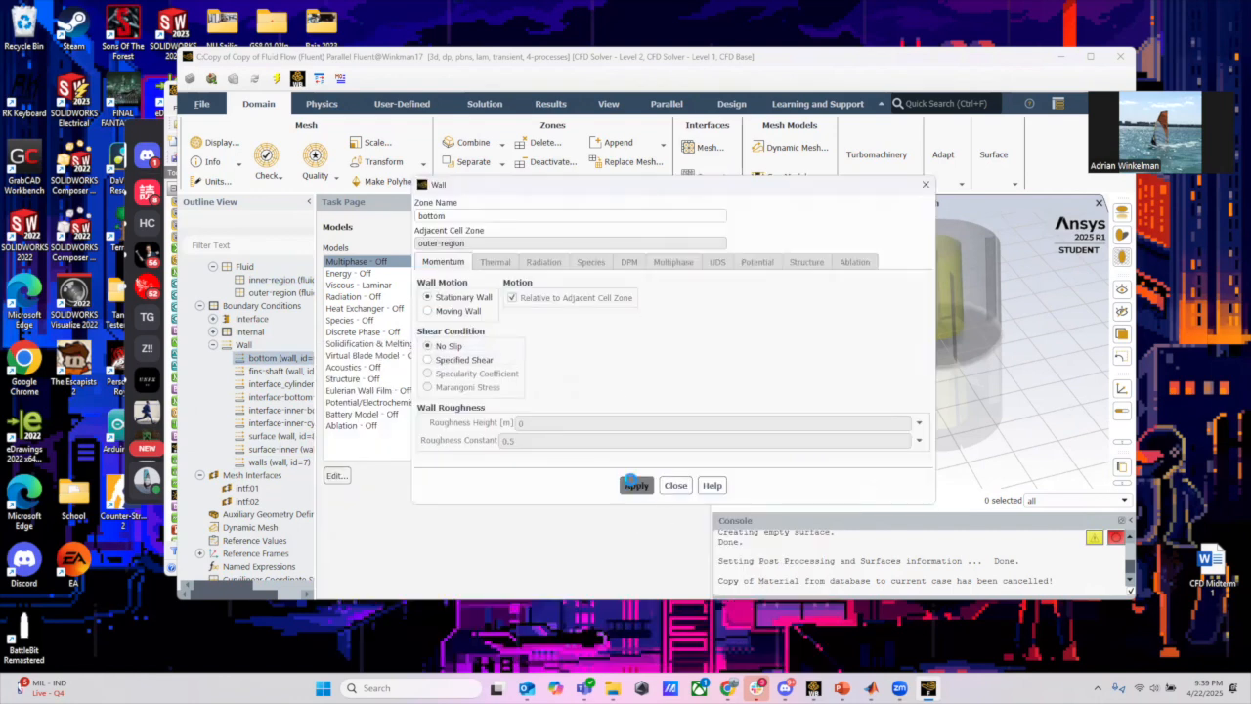
click(674, 485)
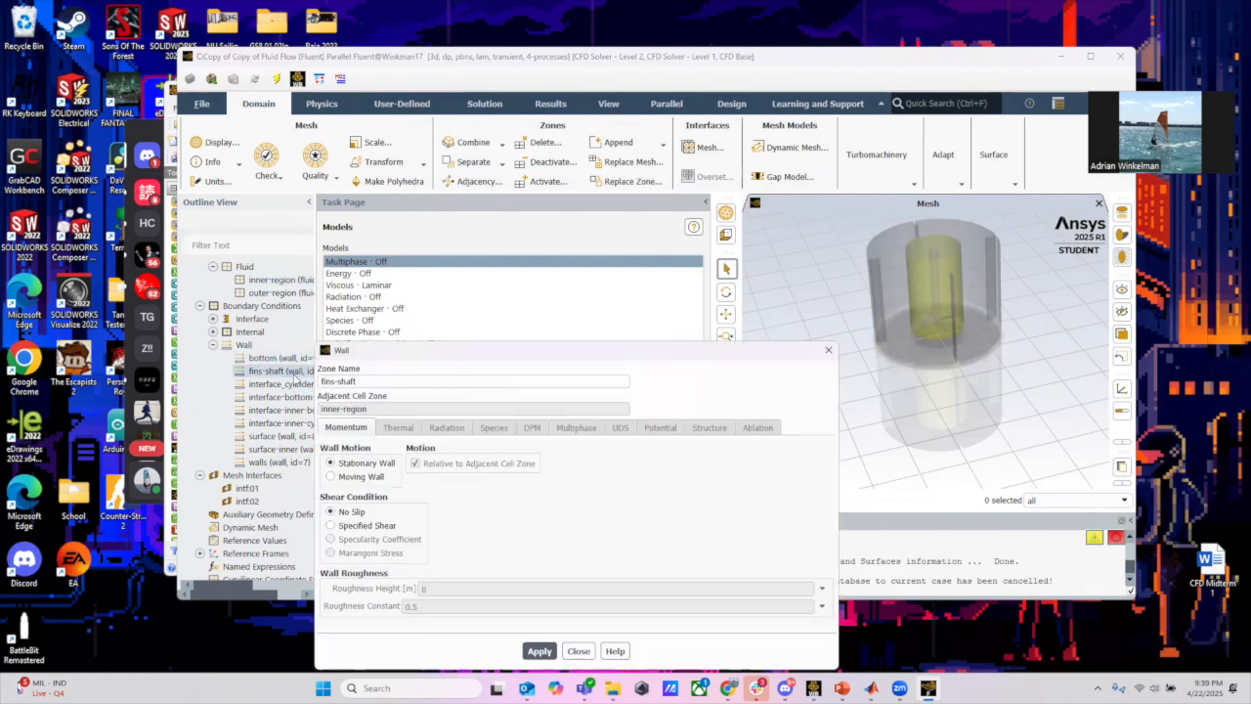
drag(469, 352, 571, 208)
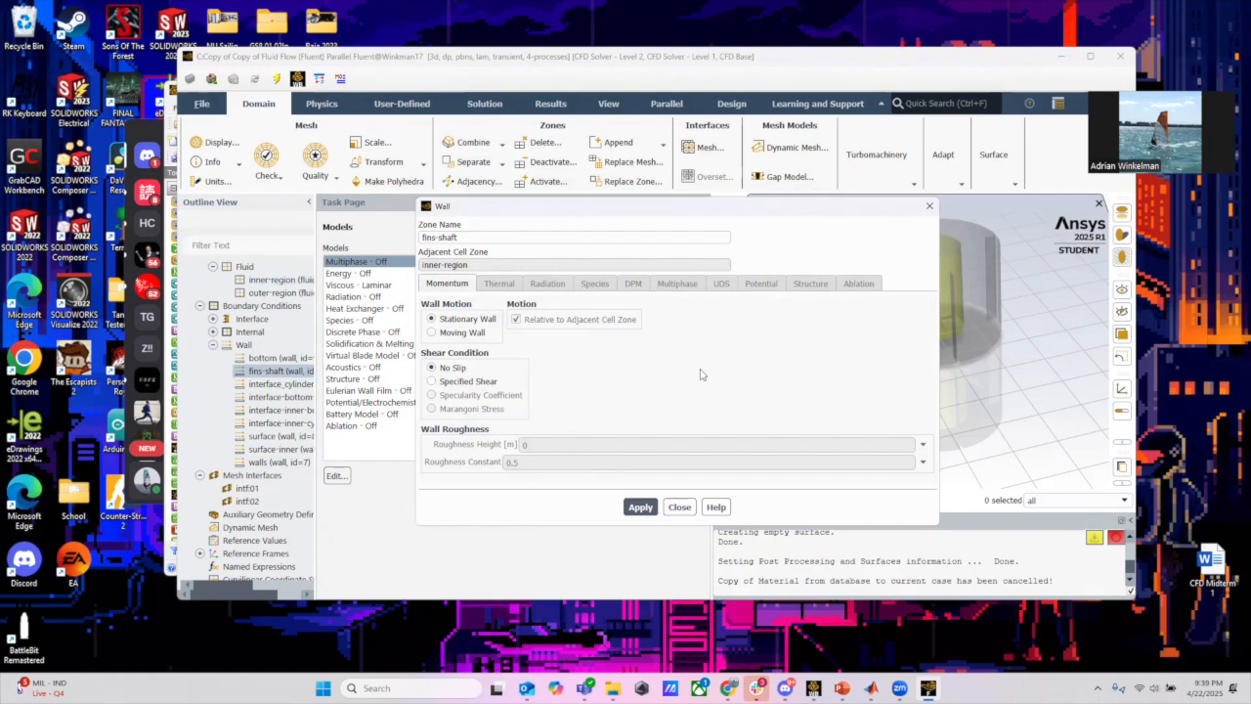
click(641, 506)
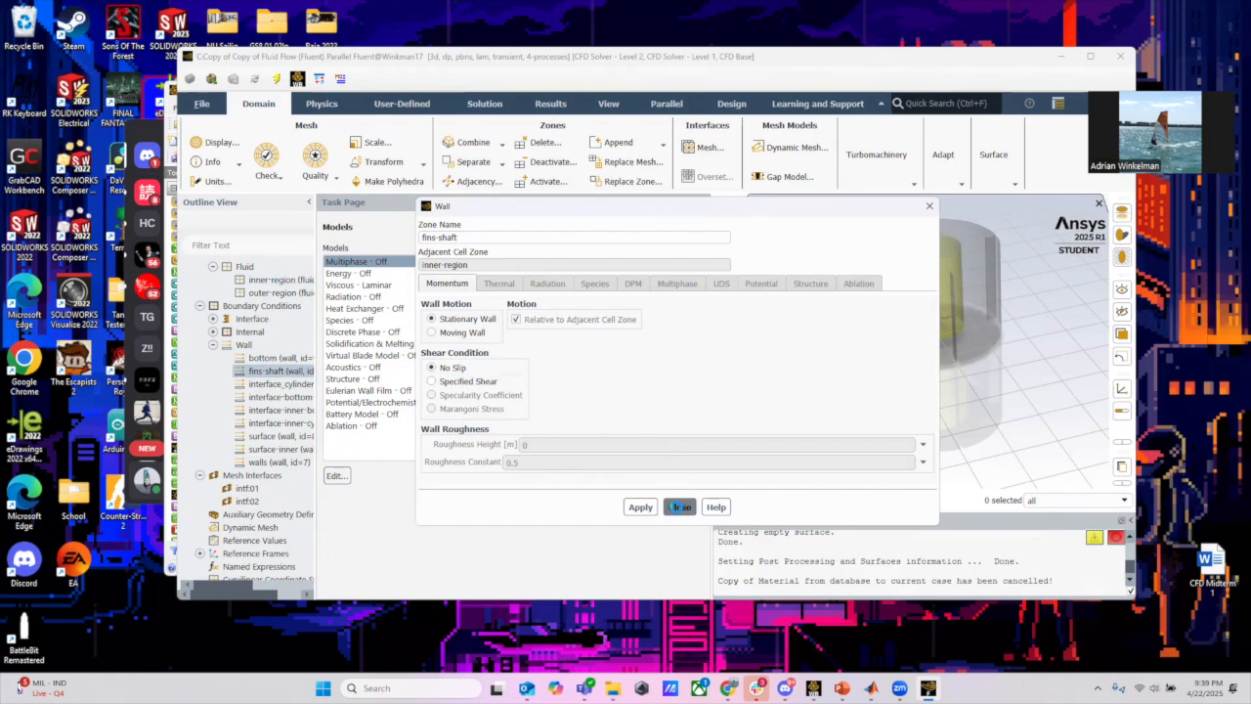
click(679, 507)
Check the wall conditions of the four non-overlapping contact-region walls without changing them, widening the outline to read the full zone names
click(275, 385)
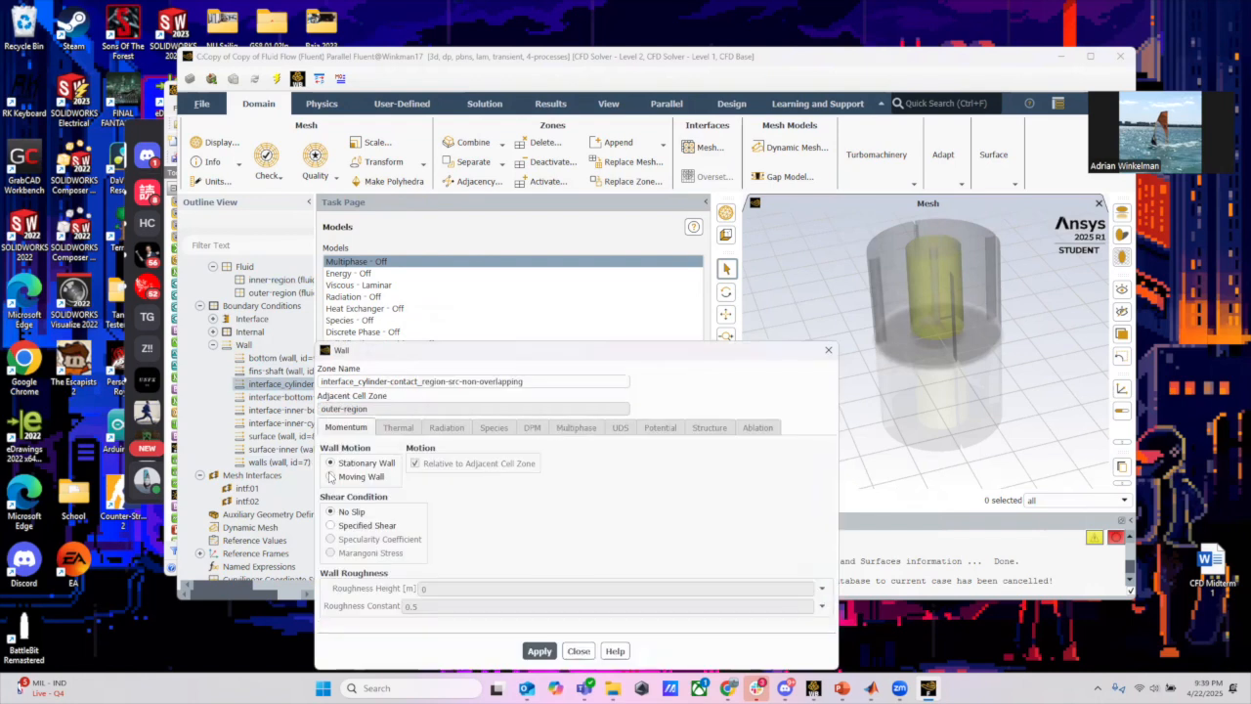
click(578, 651)
double_click(284, 397)
click(578, 651)
double_click(285, 411)
click(579, 651)
drag(315, 373, 503, 379)
click(315, 424)
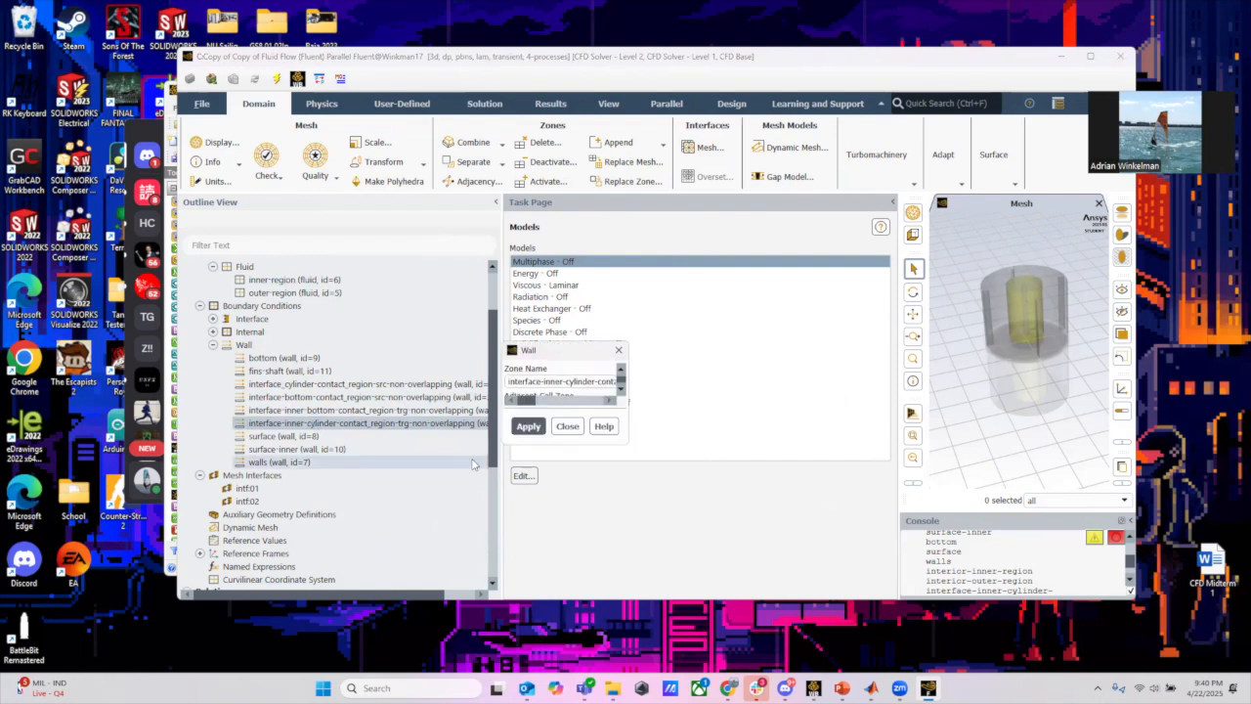
Apply the specified-shear condition with 0 Pa in the X, Y and Z components to the surface wall
double_click(287, 436)
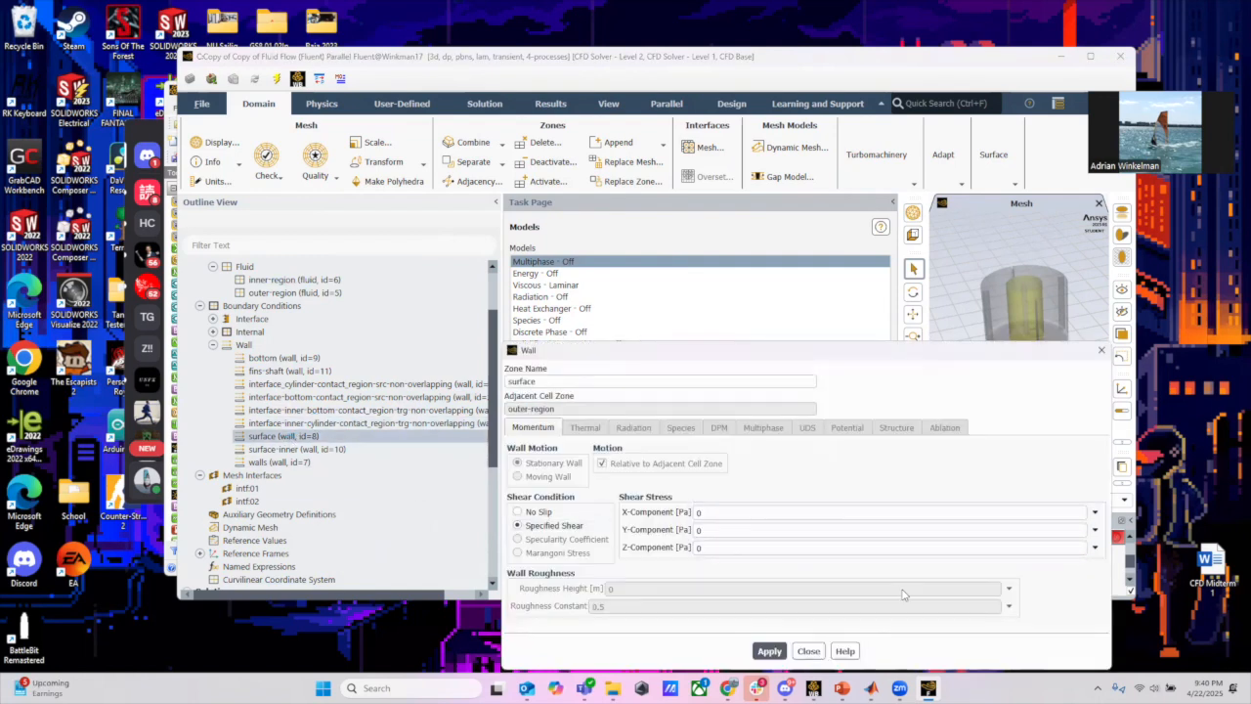
click(769, 651)
click(809, 651)
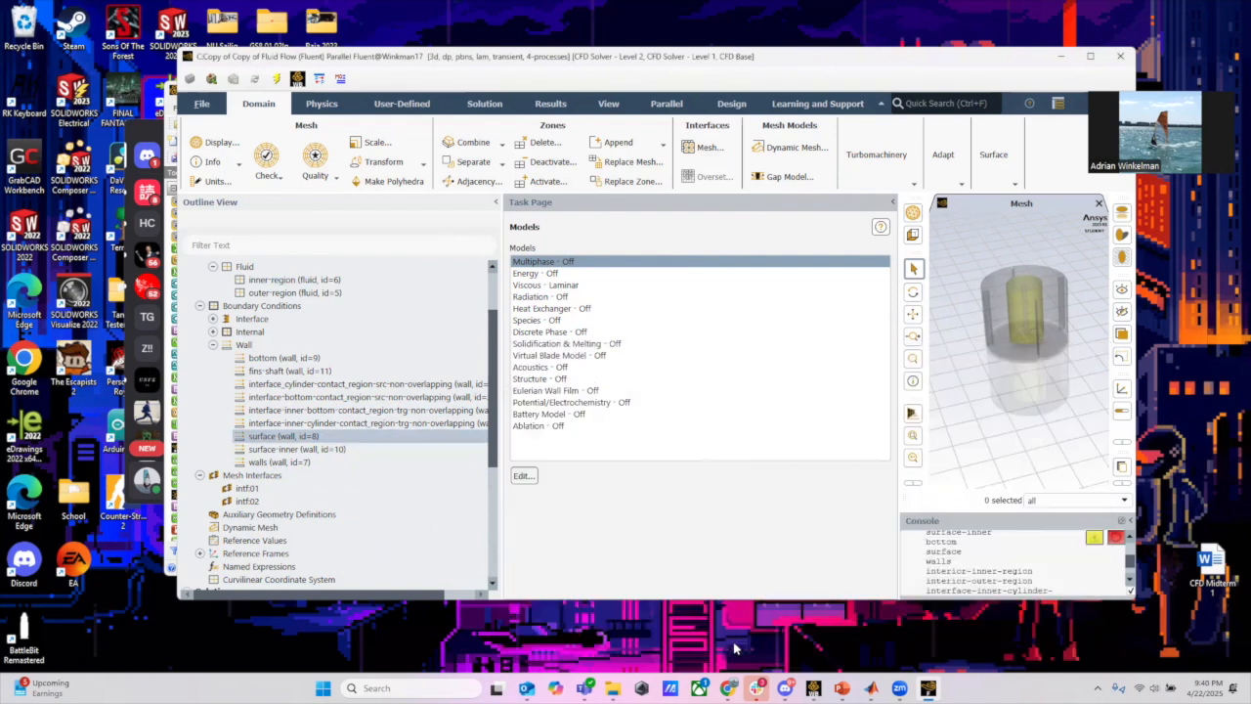
Check the wall motion and shear conditions of the surface-inner and walls zones, and close both without changes
double_click(319, 449)
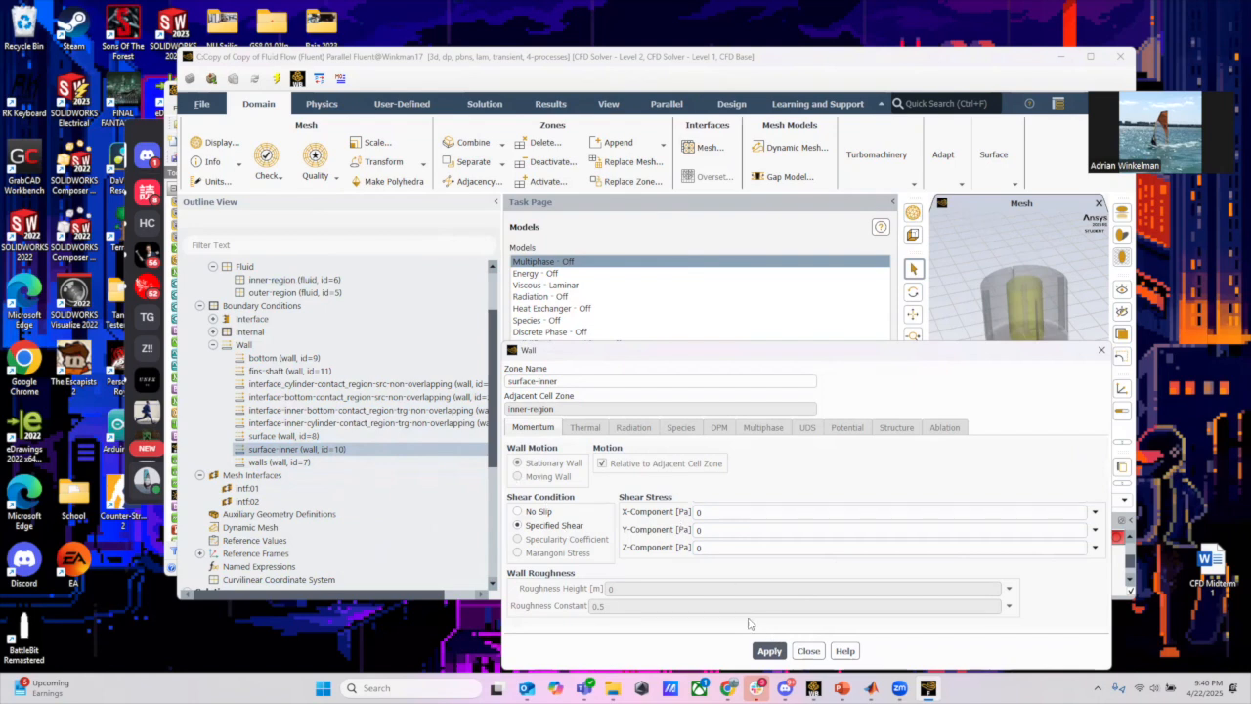
click(808, 650)
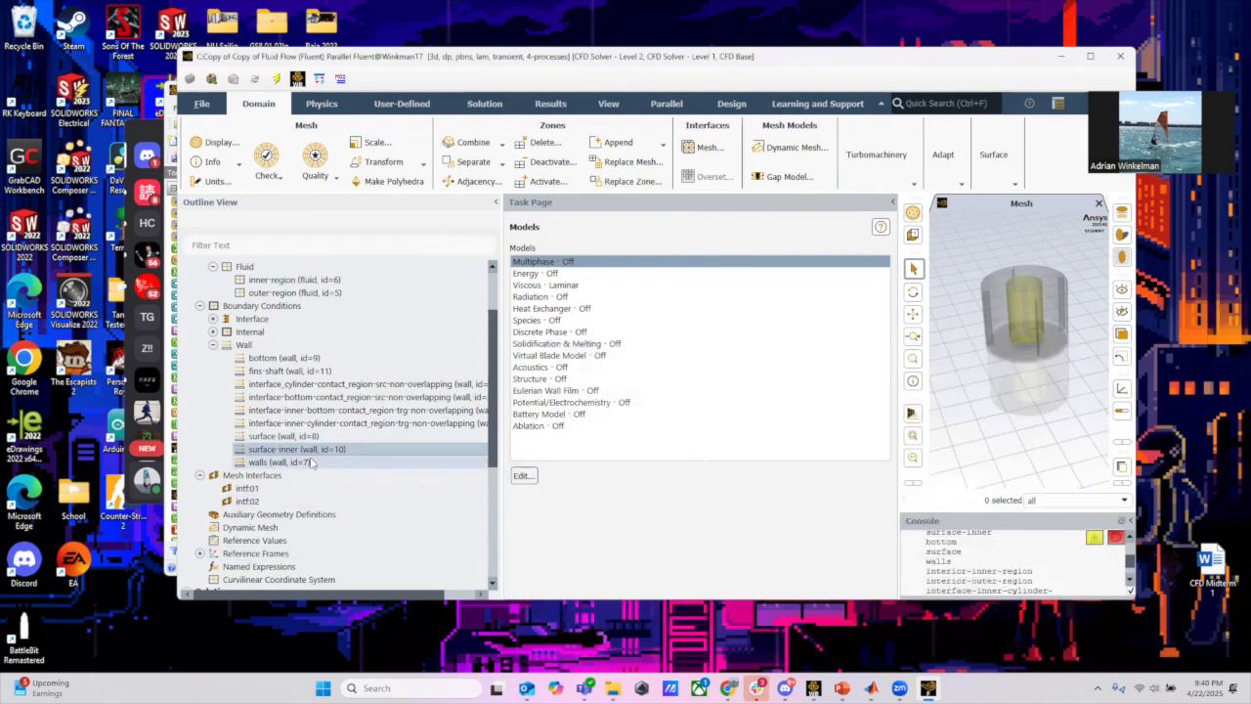
double_click(309, 462)
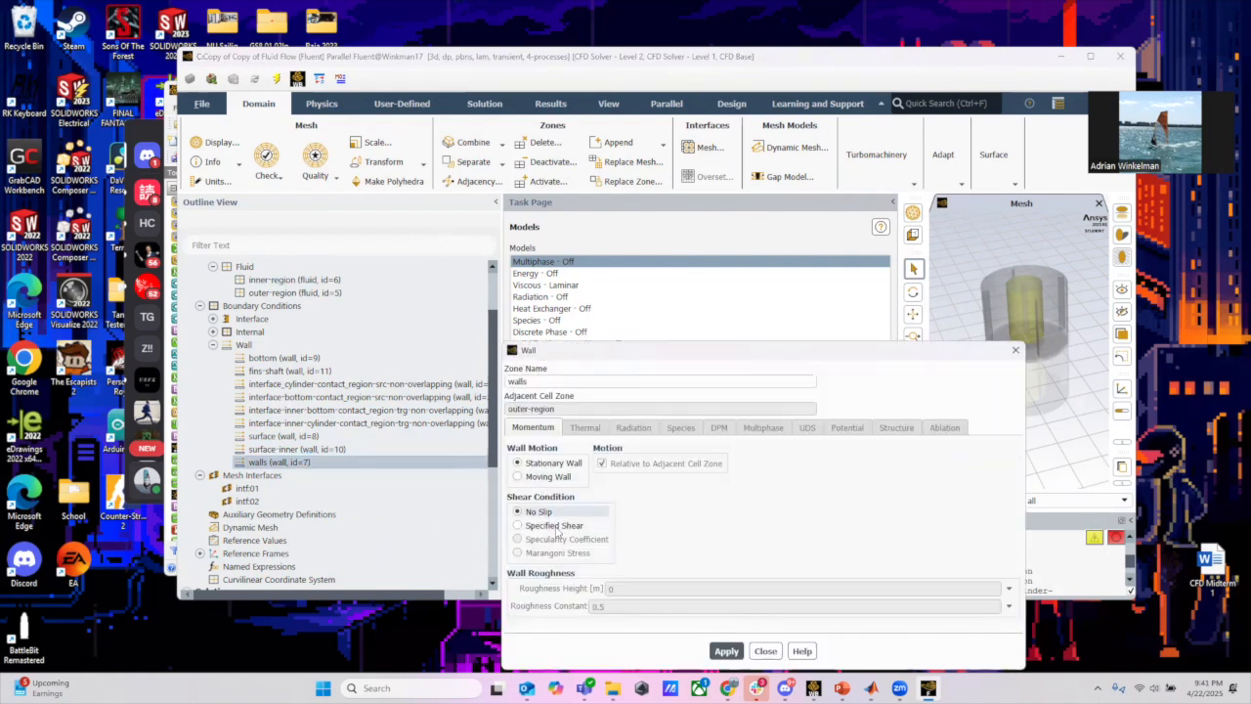
click(765, 651)
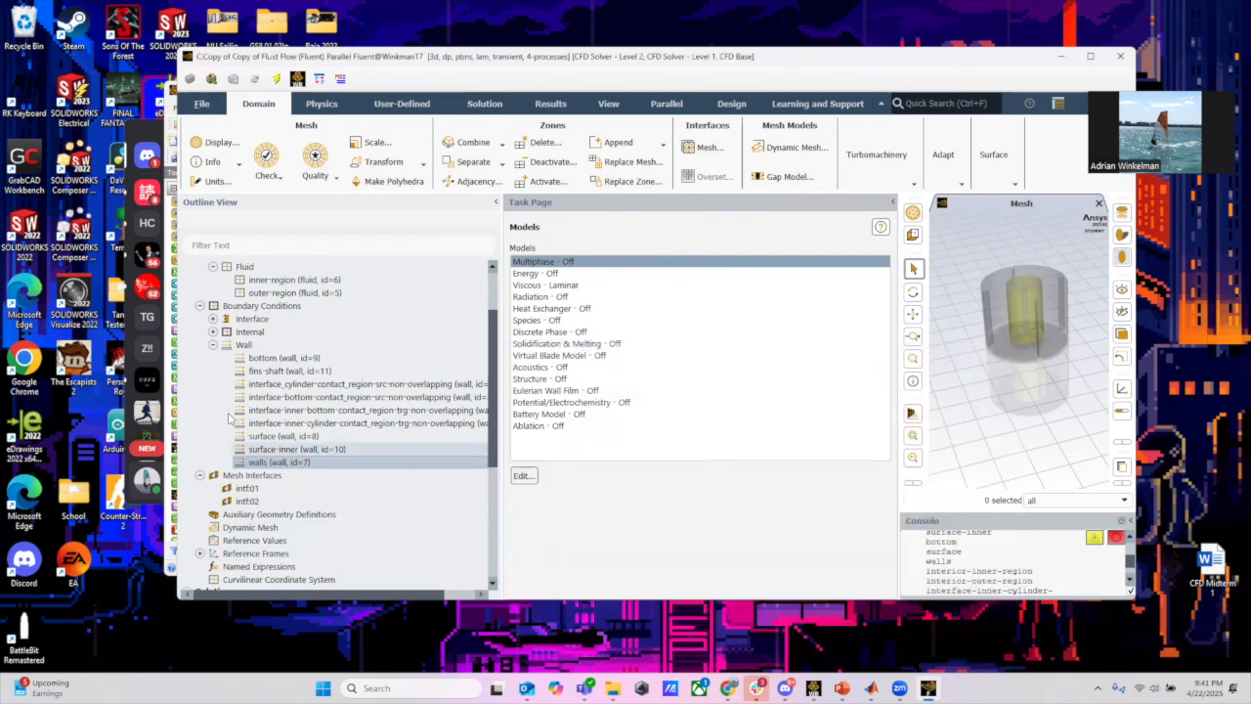
Look through the interface boundary zones and the Mesh Interfaces overview, and close the overview without changes
click(212, 344)
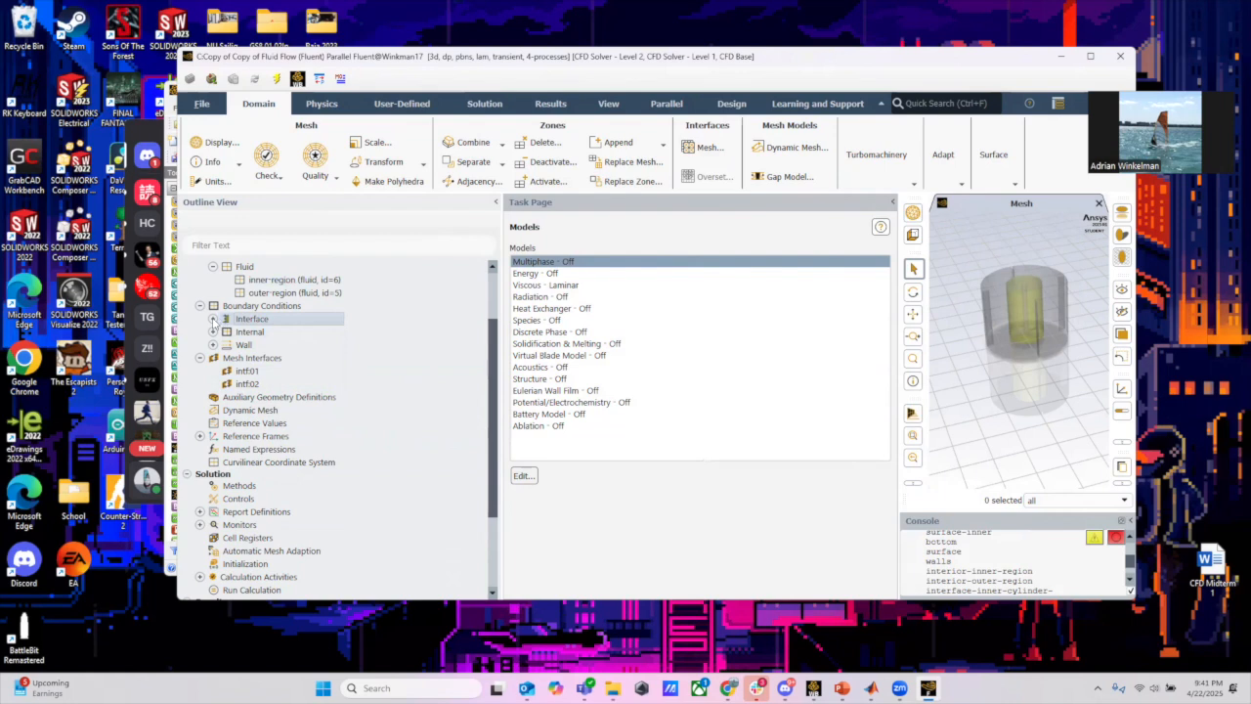
click(212, 319)
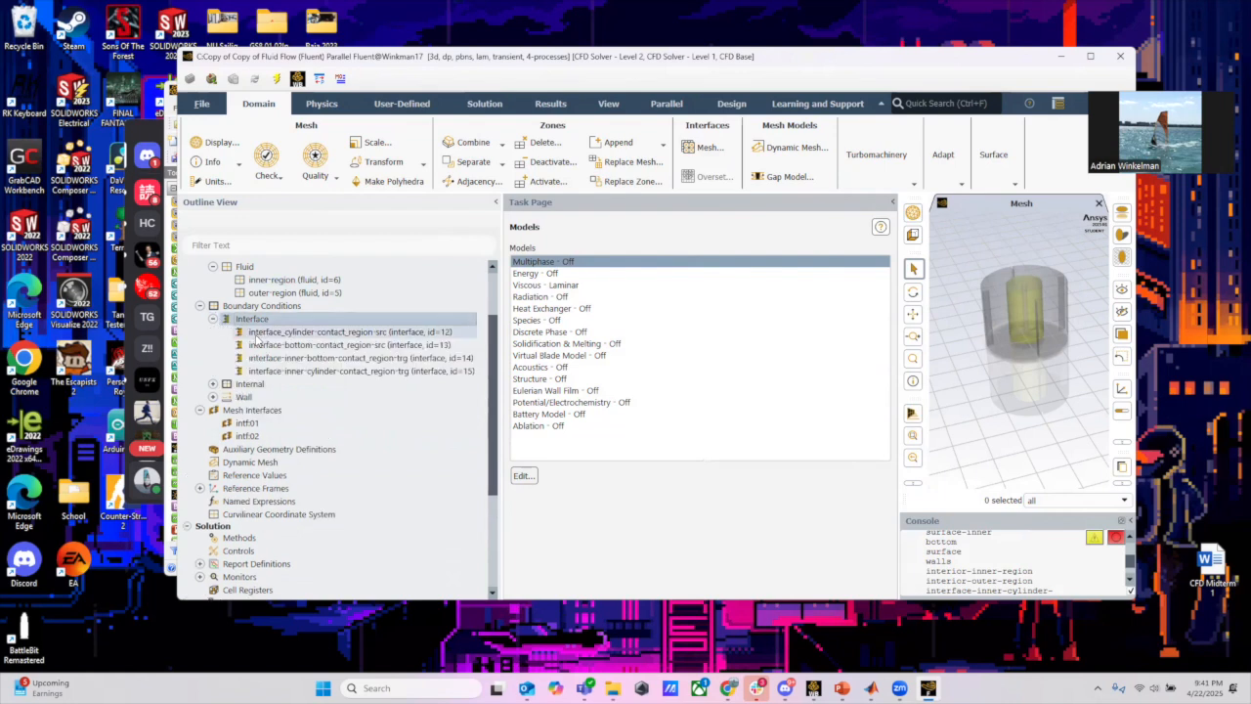
click(212, 318)
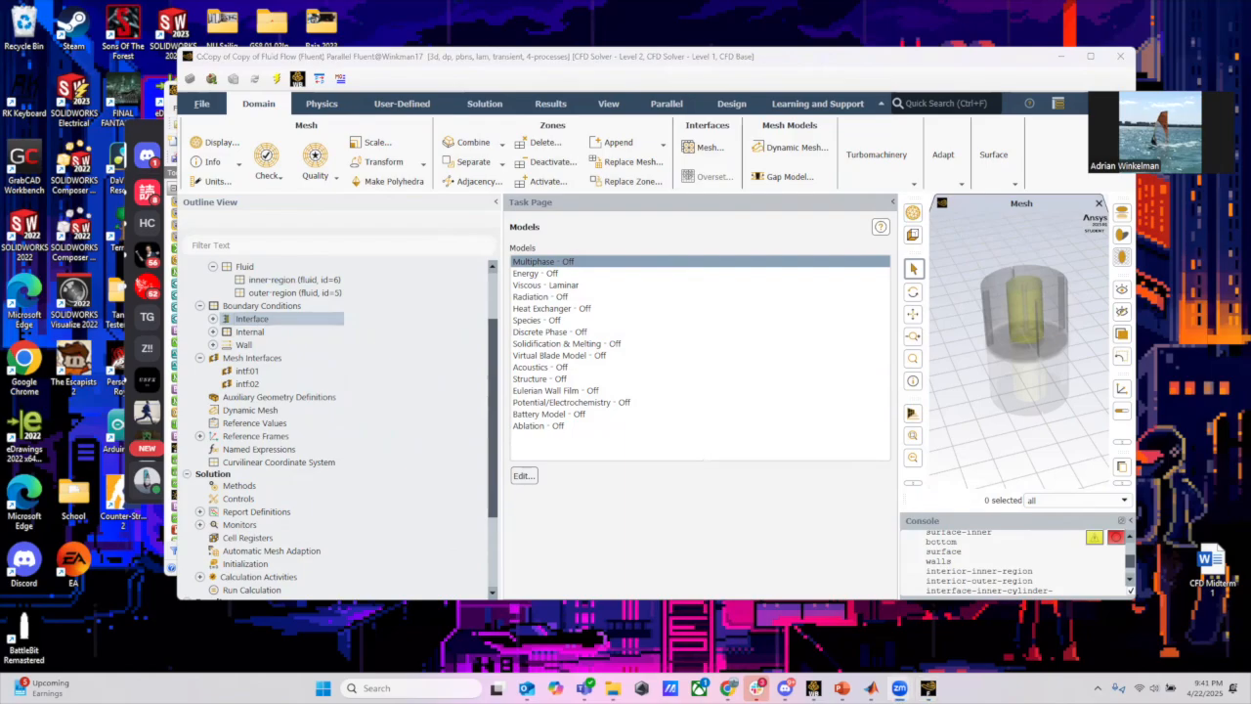
click(247, 372)
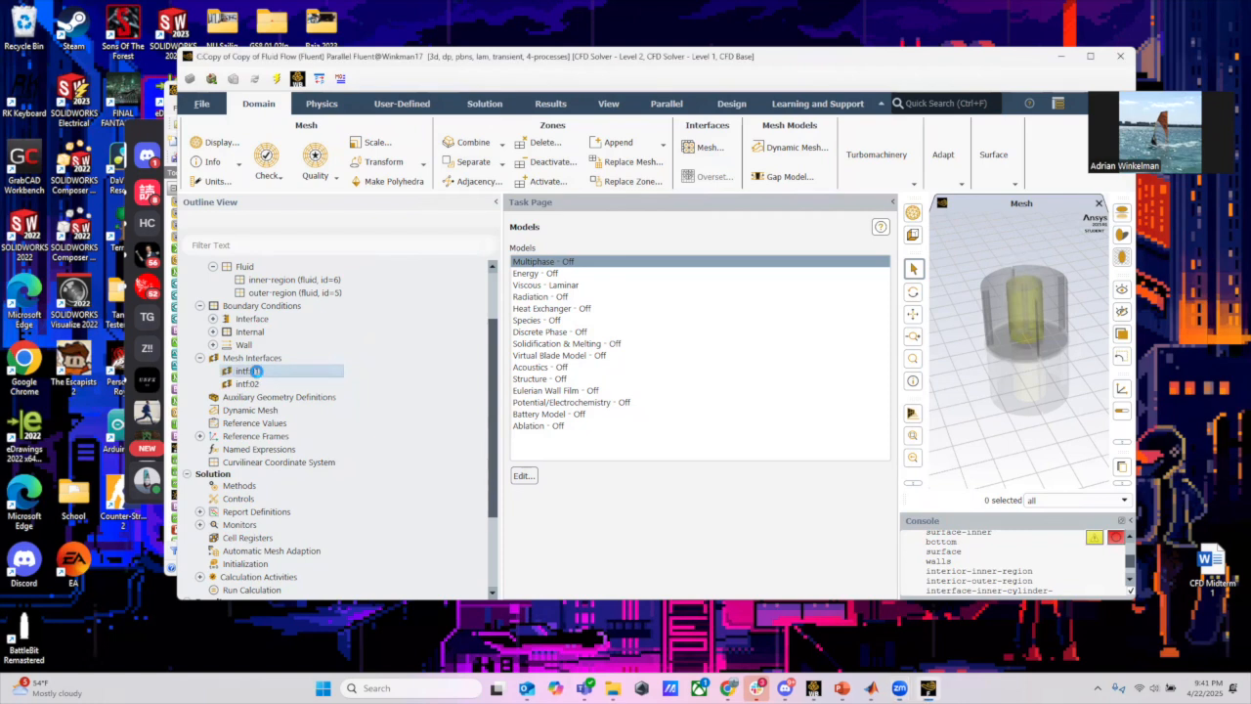
right_click(276, 360)
click(284, 370)
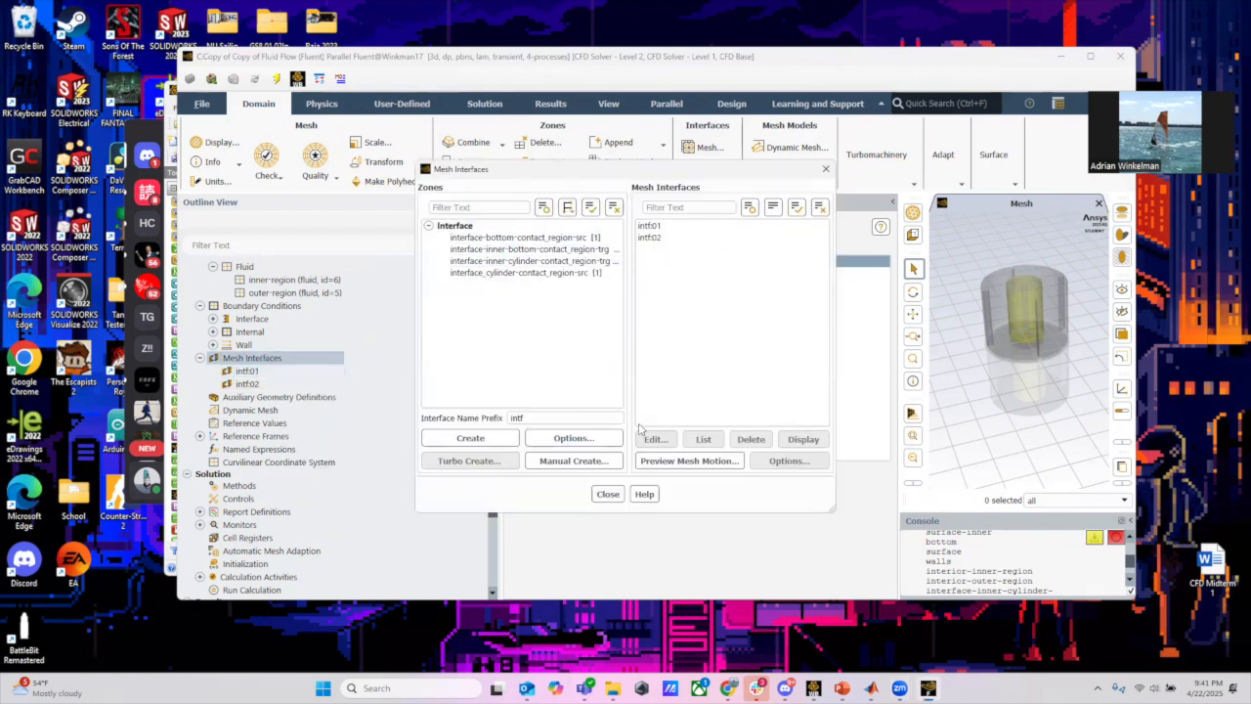
click(608, 493)
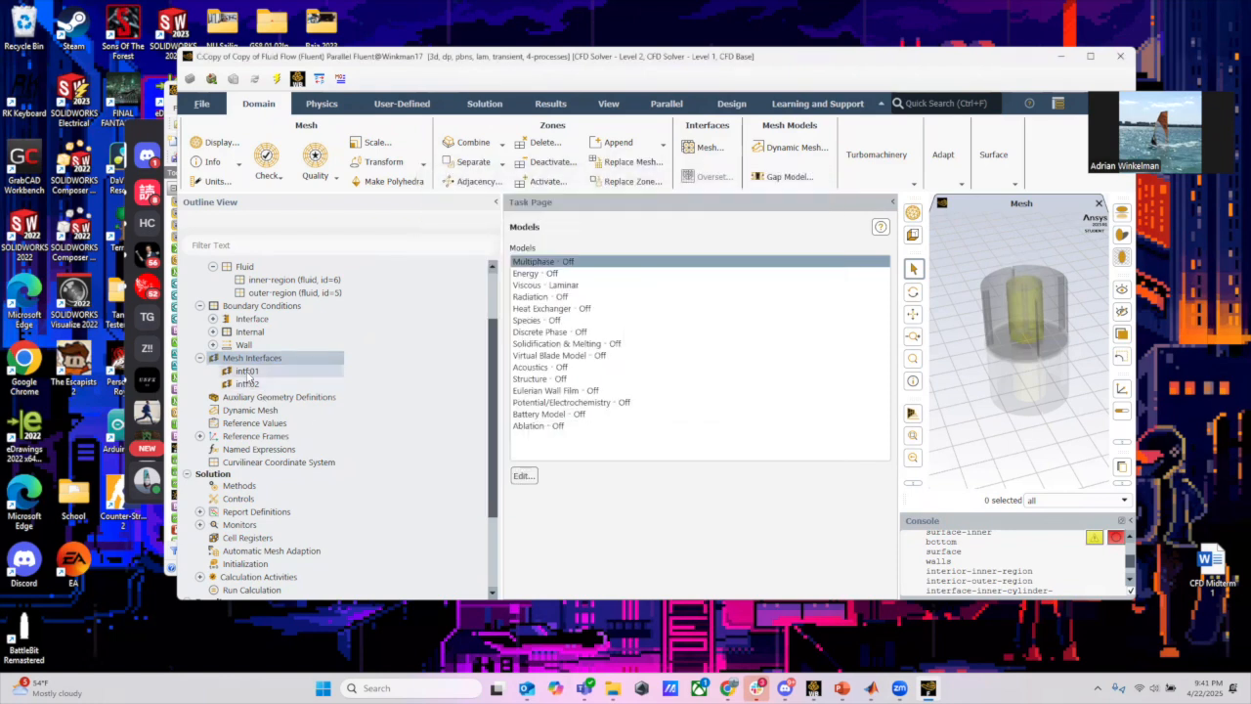
Open mesh interface intf:01 for editing and examine which interface zones are paired, restoring their original selection
double_click(247, 371)
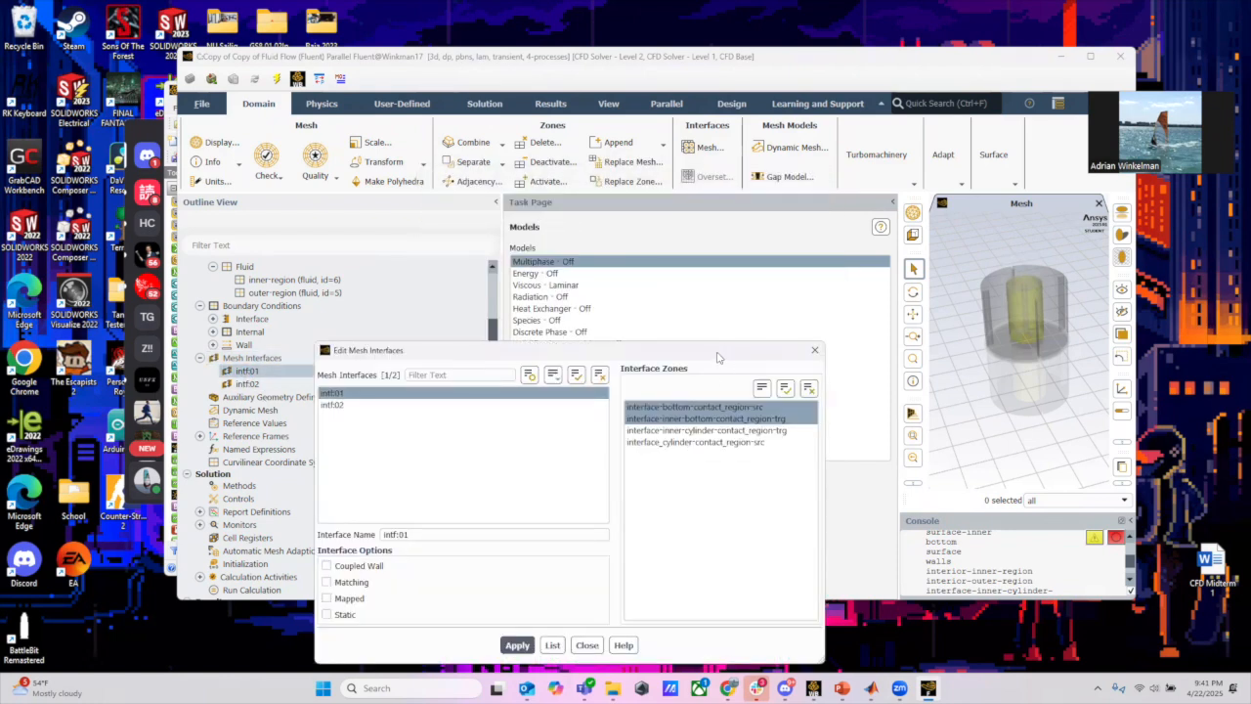
drag(727, 352, 705, 260)
click(685, 314)
click(686, 315)
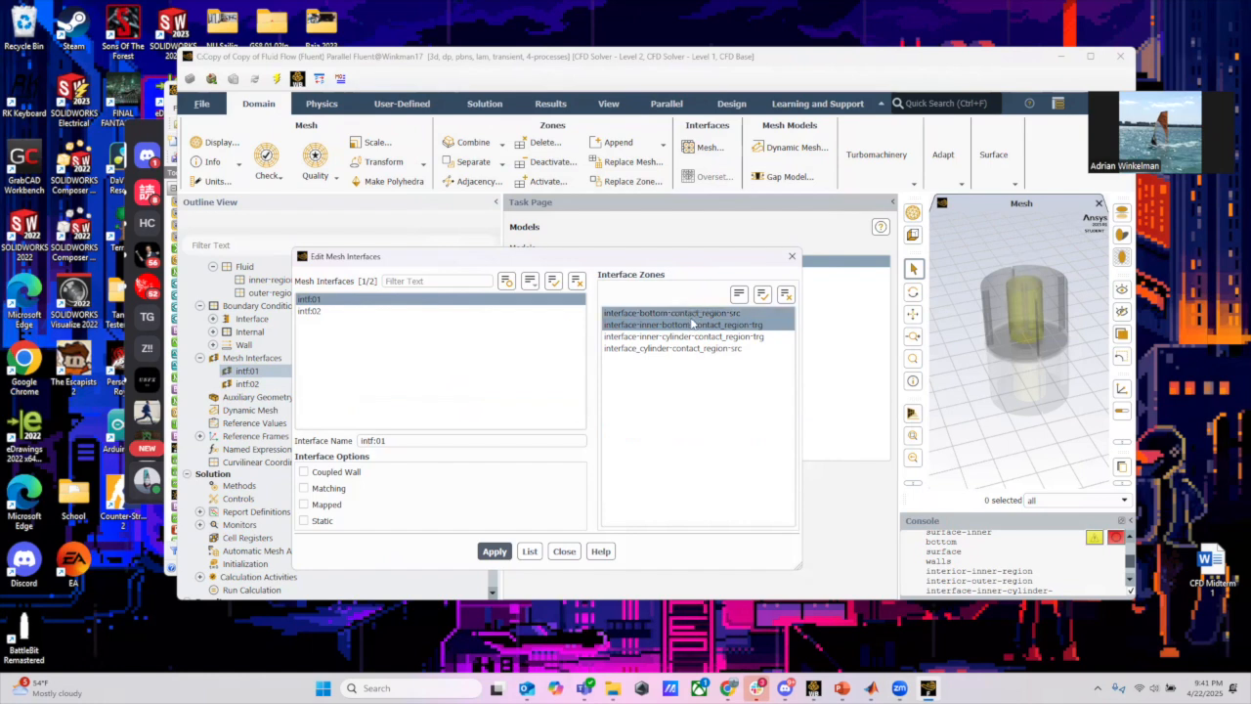
click(661, 326)
click(661, 326)
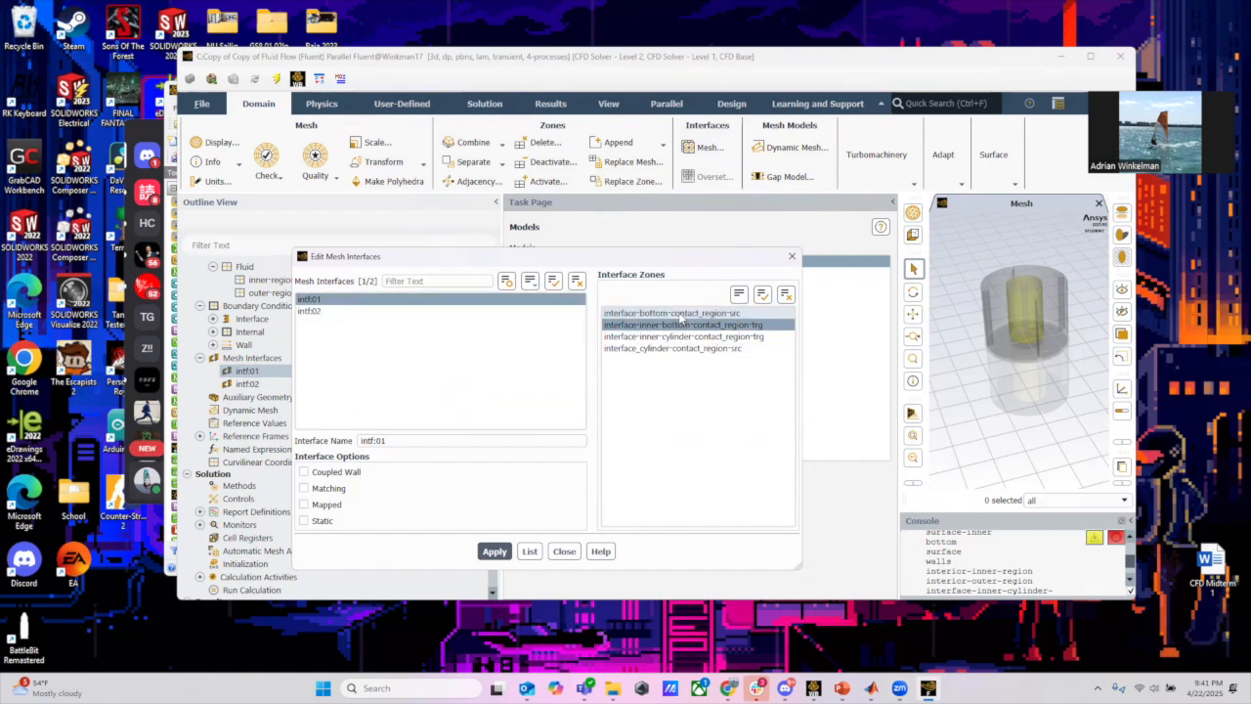
click(328, 301)
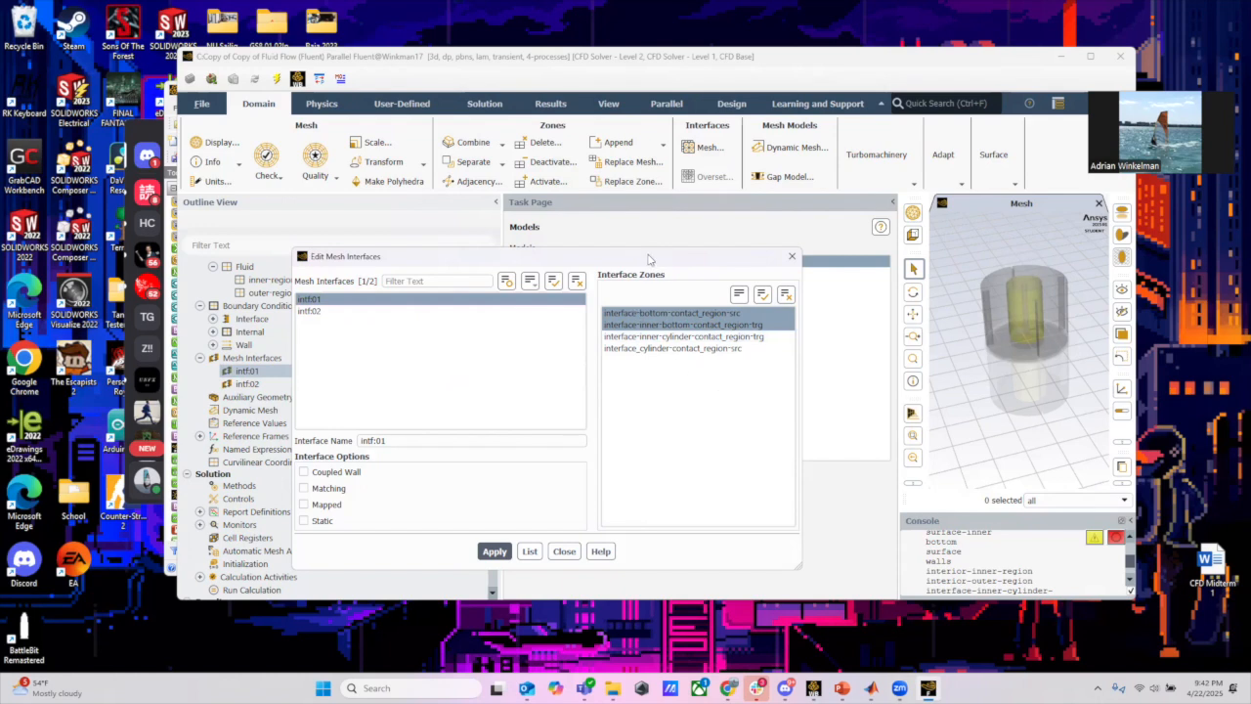
Reselect interface-bottom-contact_region-src and interface-inner-bottom-contact_region-trg as the zone pair of intf:01, and apply the interface
drag(658, 260, 593, 256)
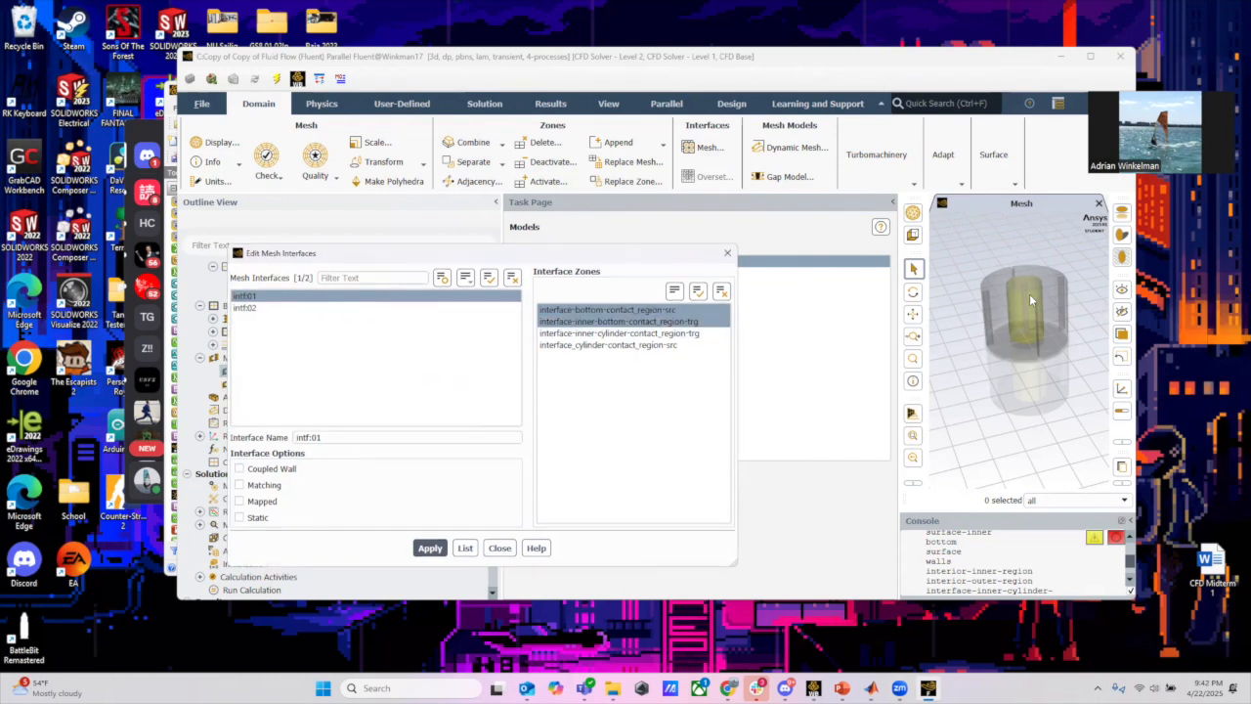
click(622, 311)
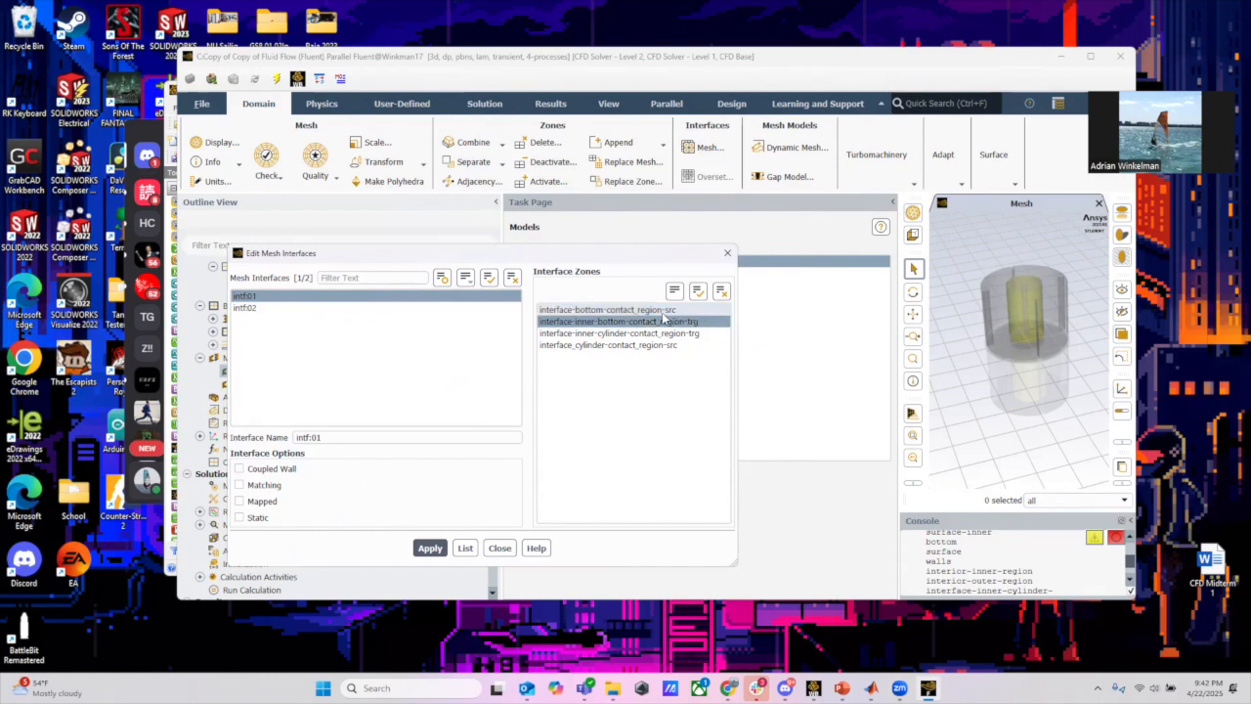
click(622, 314)
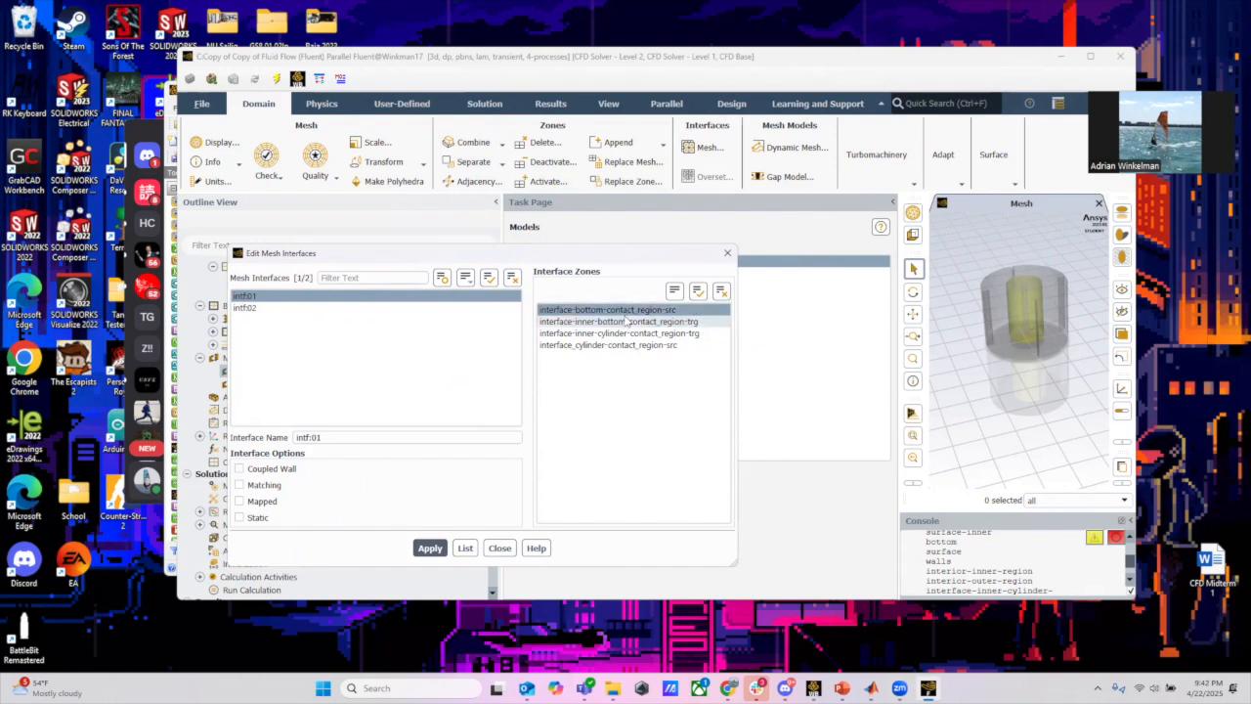
click(625, 321)
click(620, 320)
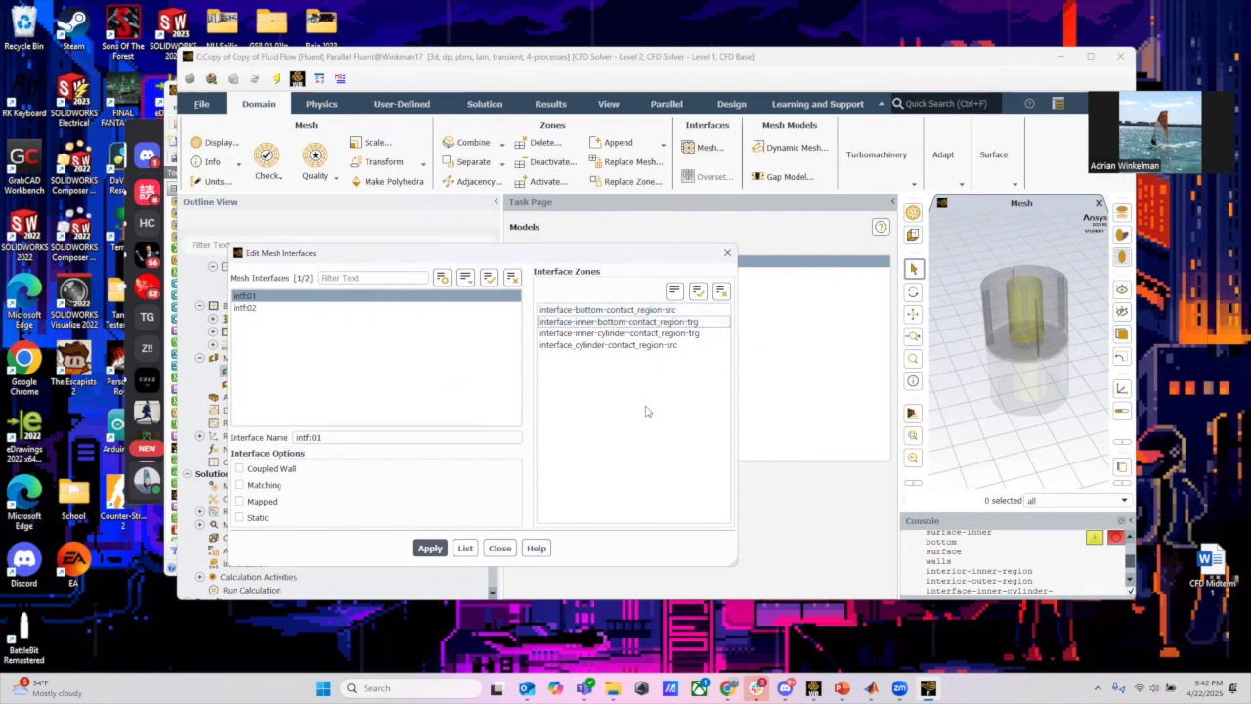
click(629, 321)
click(628, 313)
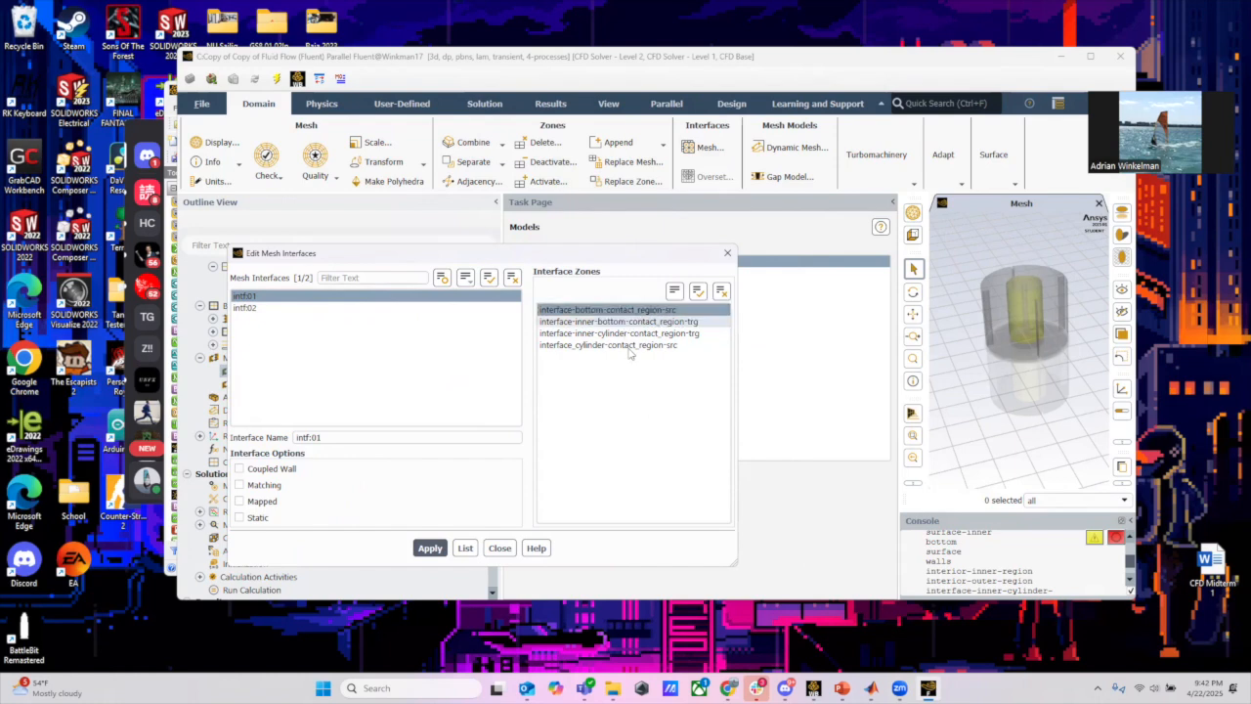
click(441, 547)
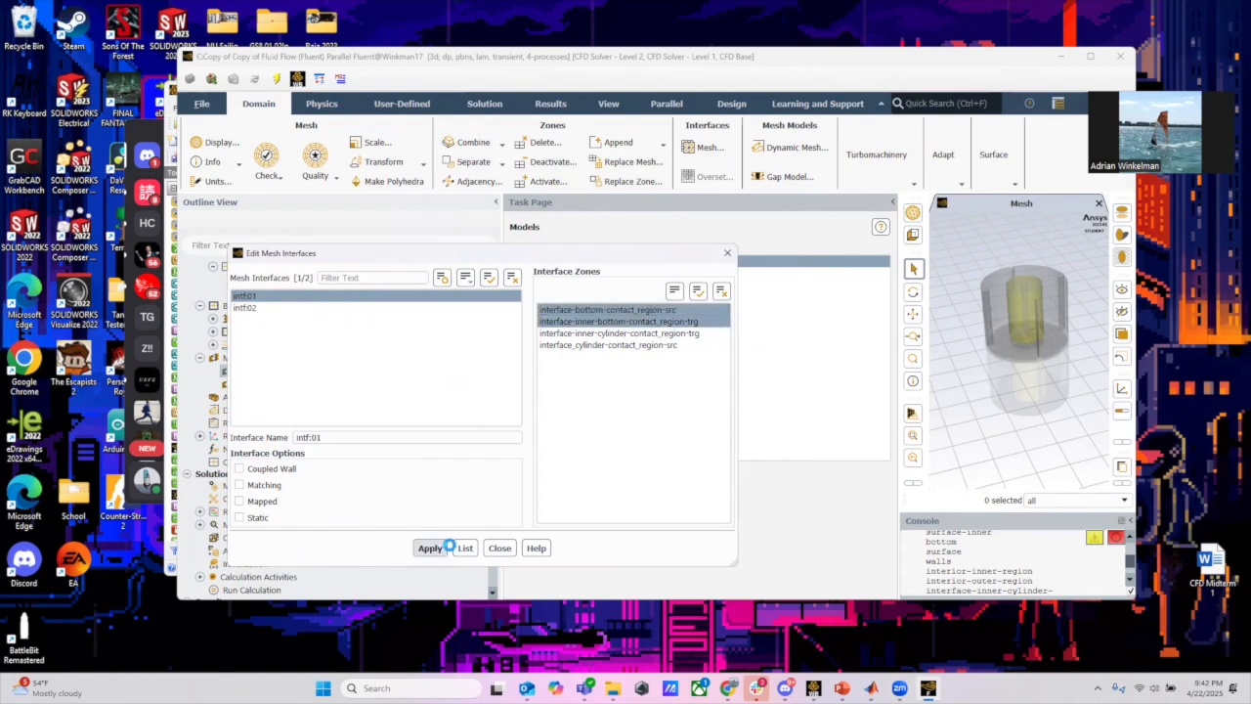
click(499, 547)
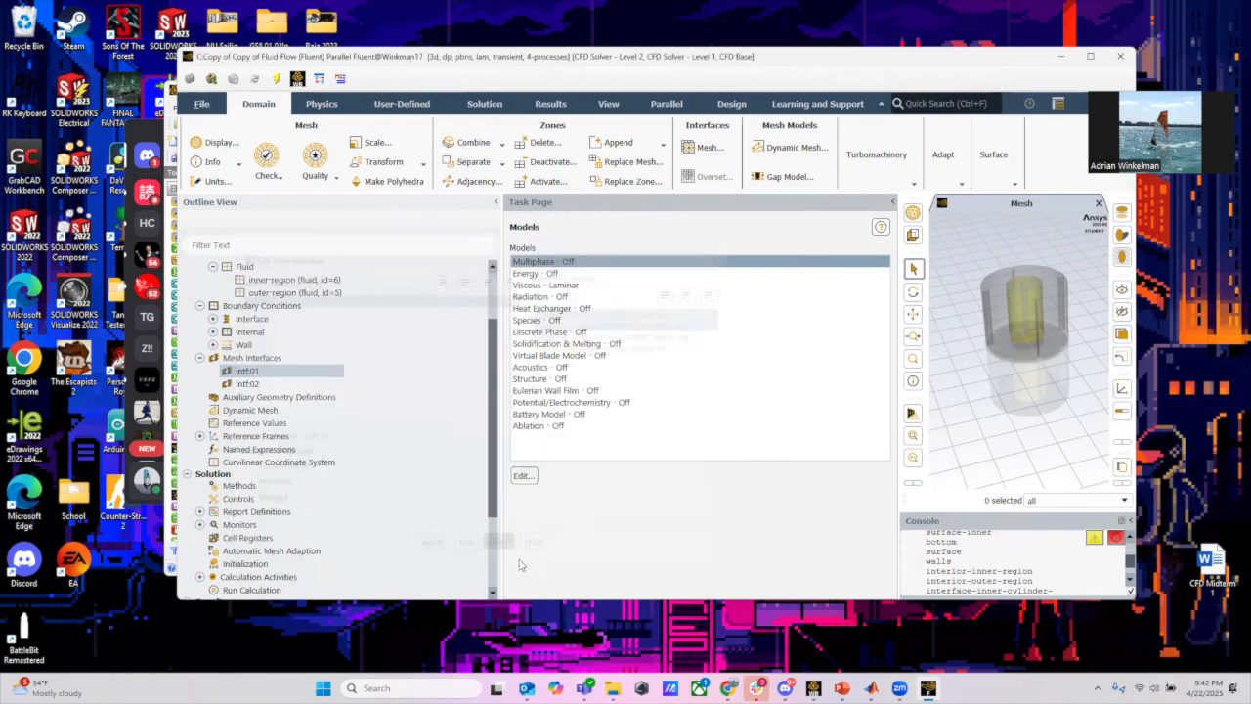
Review the Mesh Interfaces overview and the zones paired in intf:02, and close both without changes
right_click(256, 359)
click(278, 386)
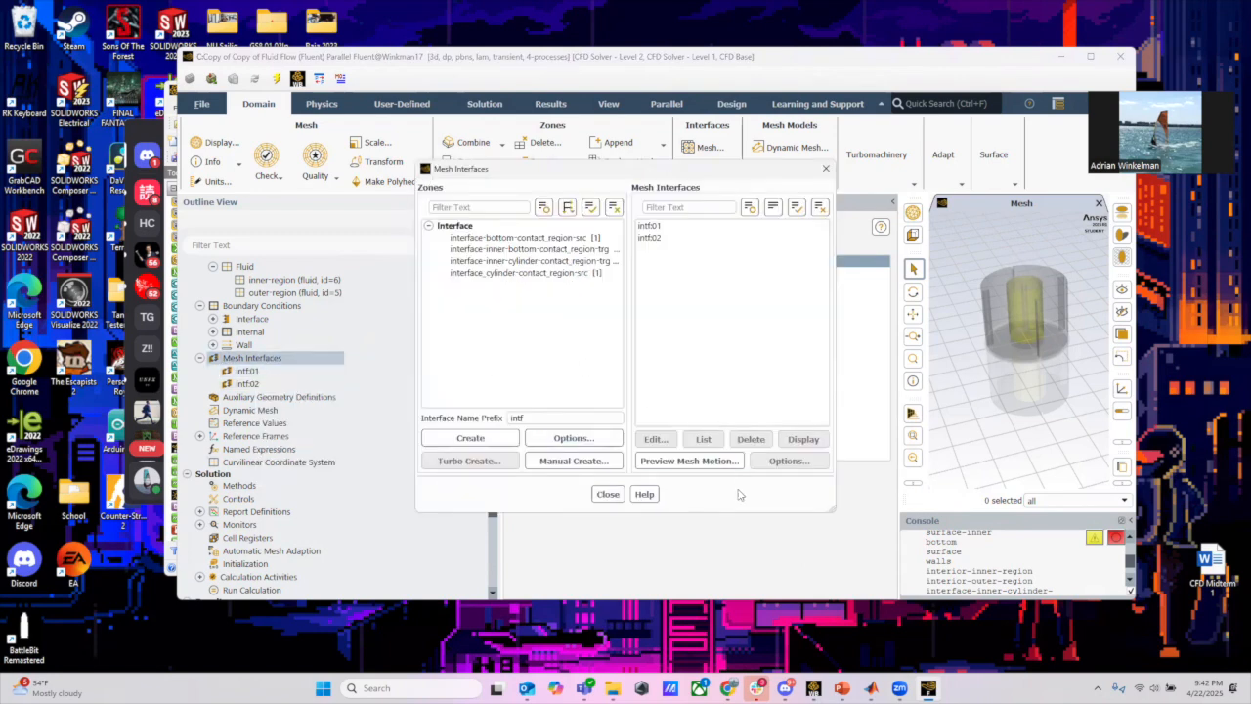
click(608, 494)
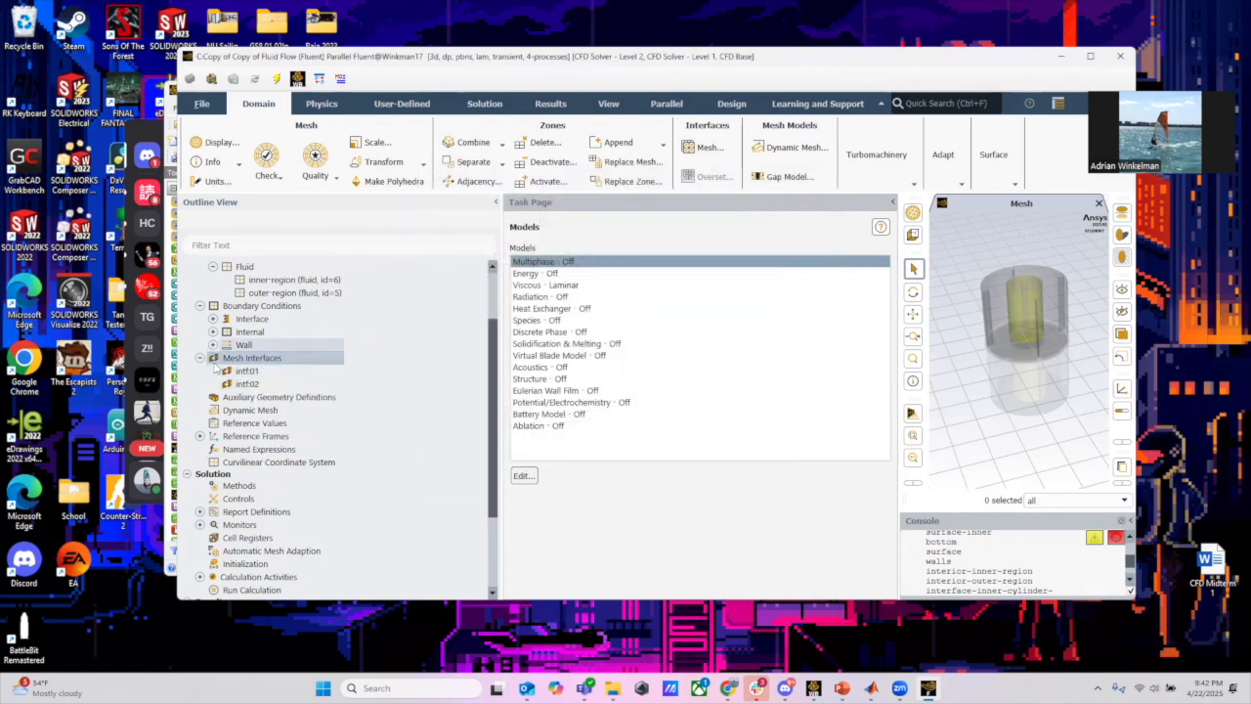
double_click(254, 386)
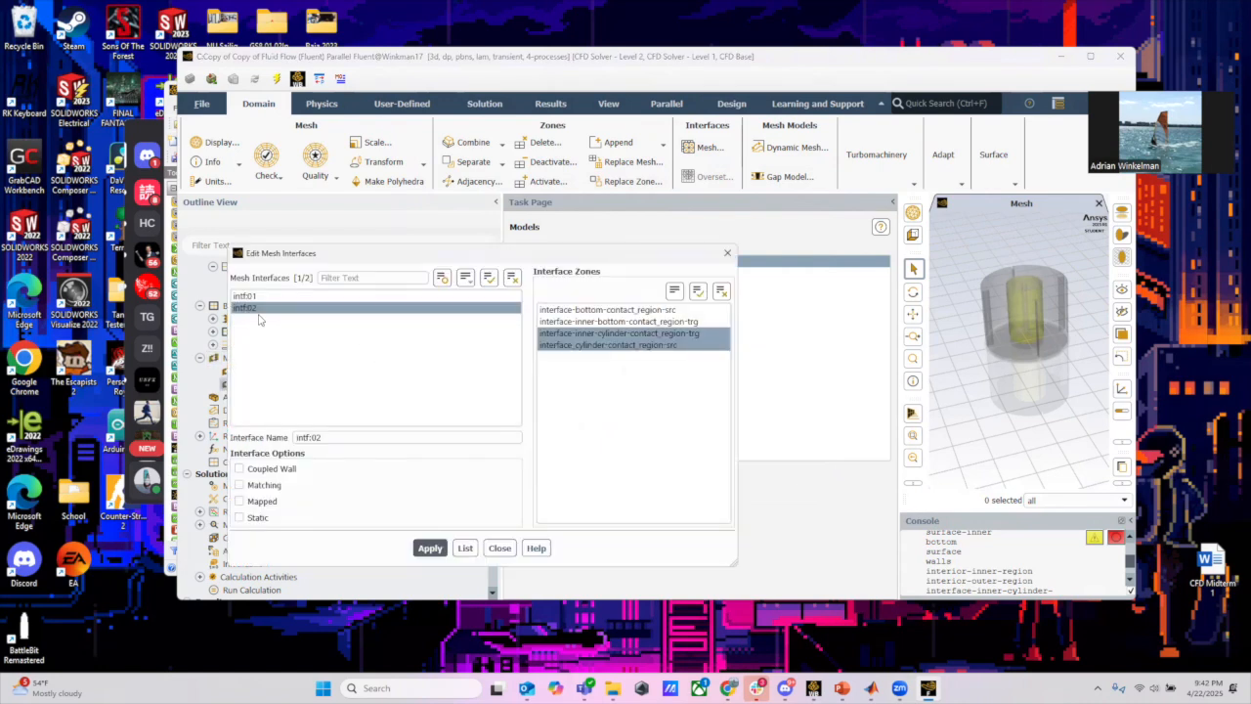
click(637, 333)
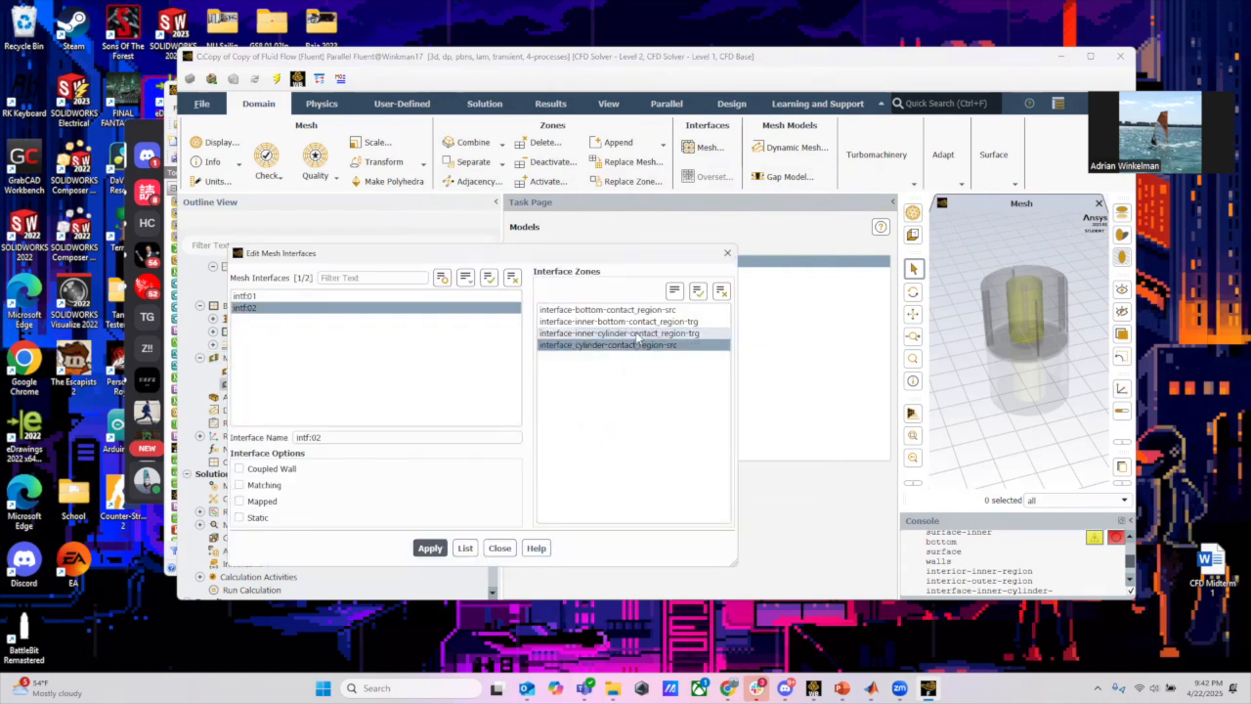
click(637, 334)
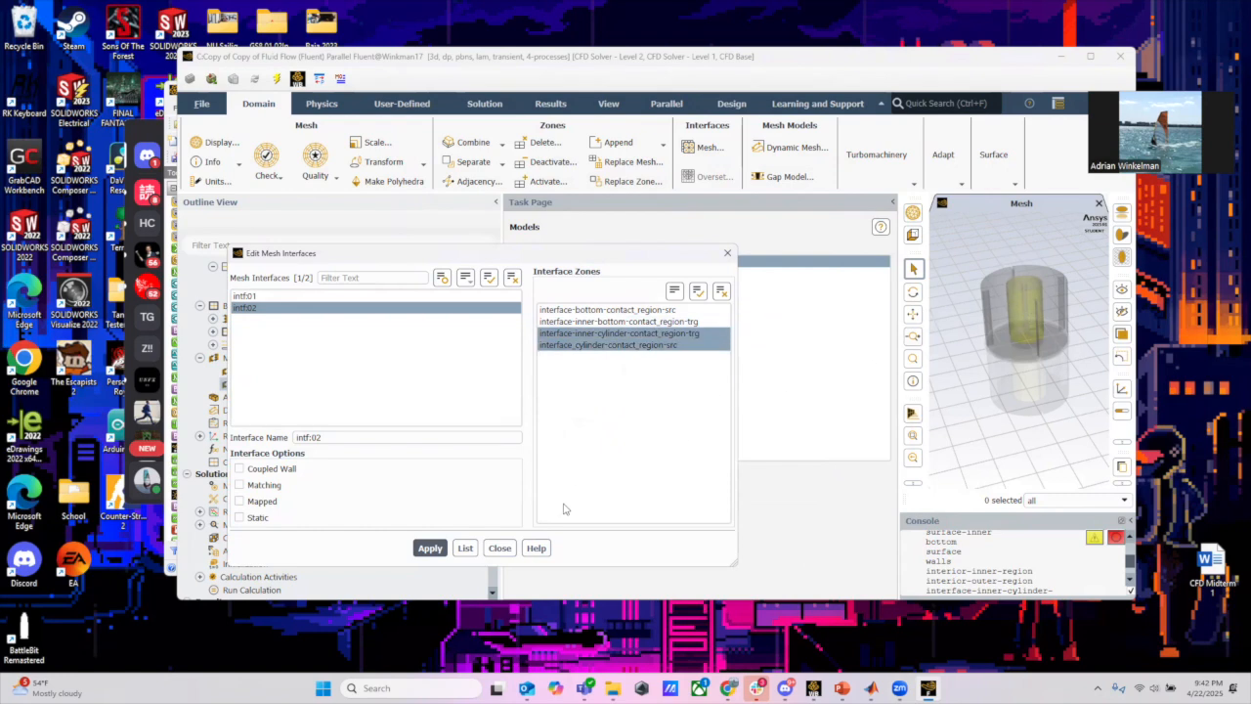
click(504, 547)
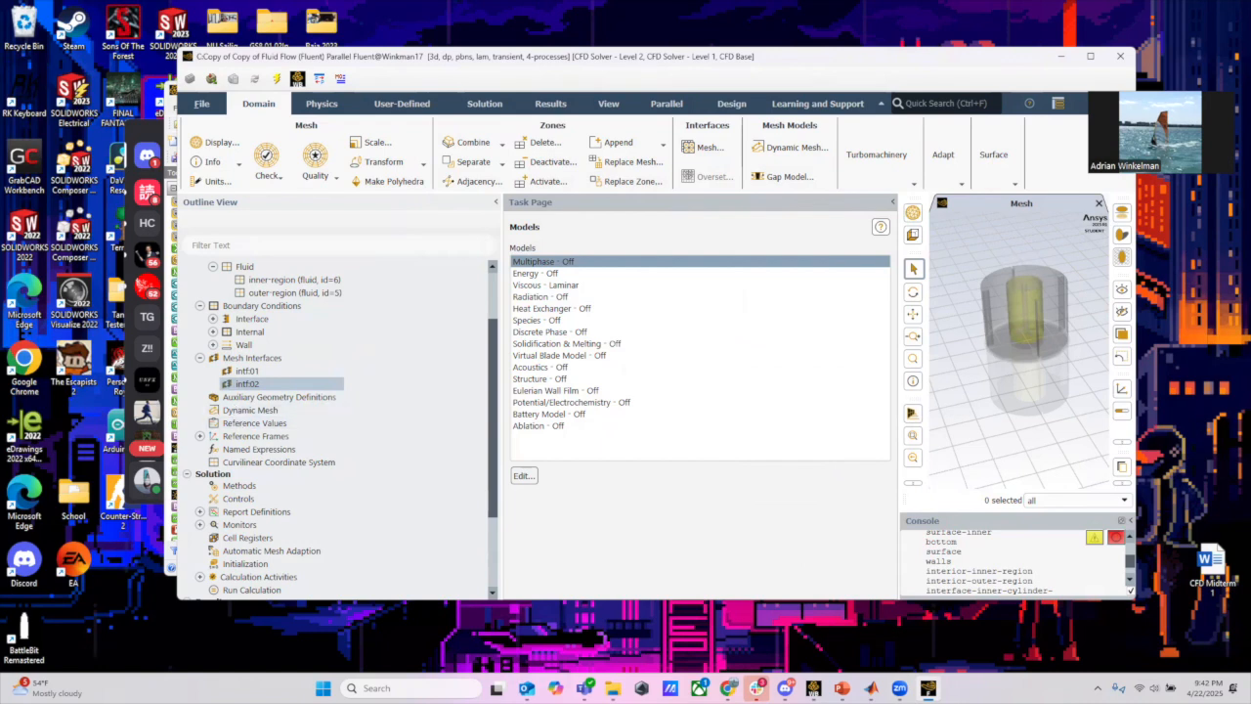
Review the Mesh Interfaces overview twice, highlight intf:01 to check its paired zones, and close the overview without changes
click(254, 358)
double_click(254, 359)
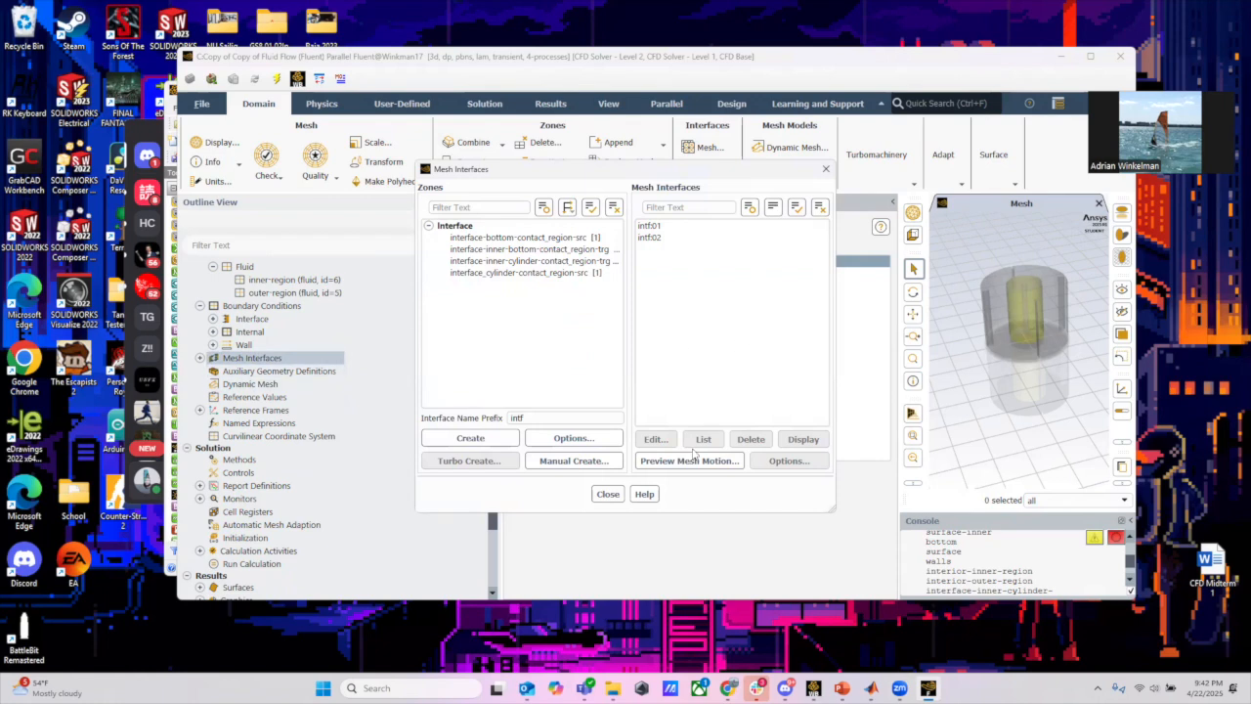
click(602, 495)
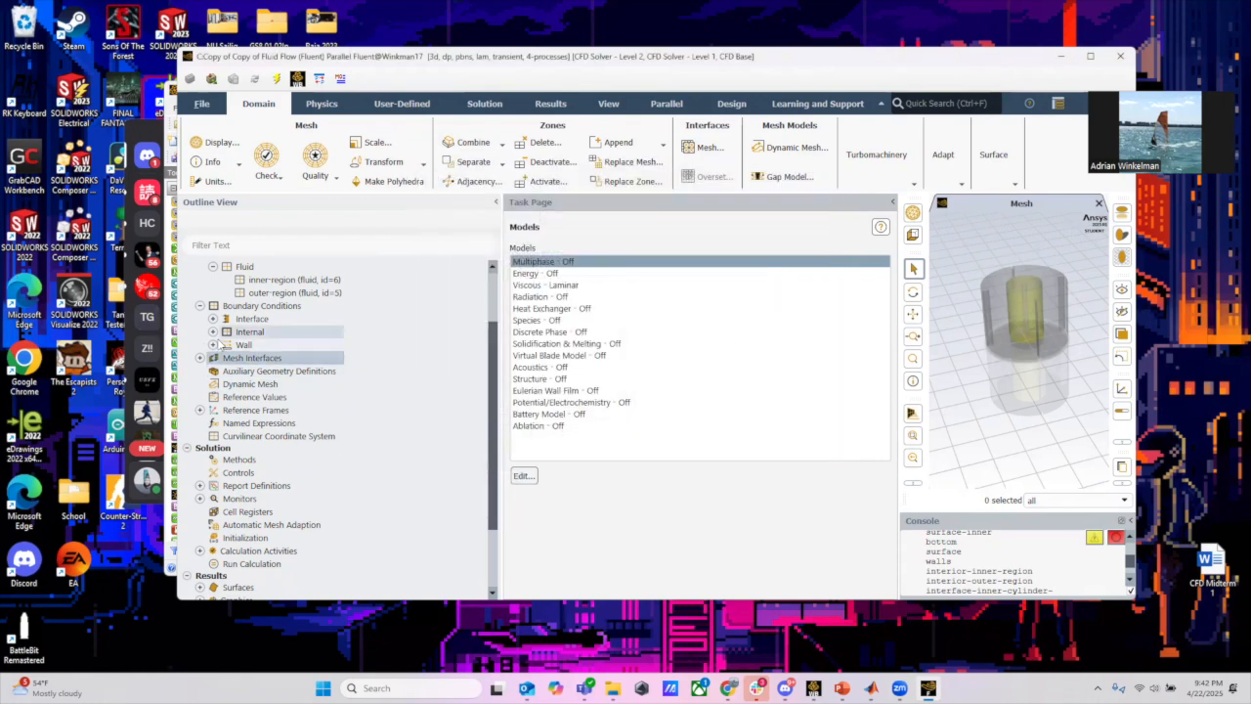
right_click(246, 358)
click(270, 368)
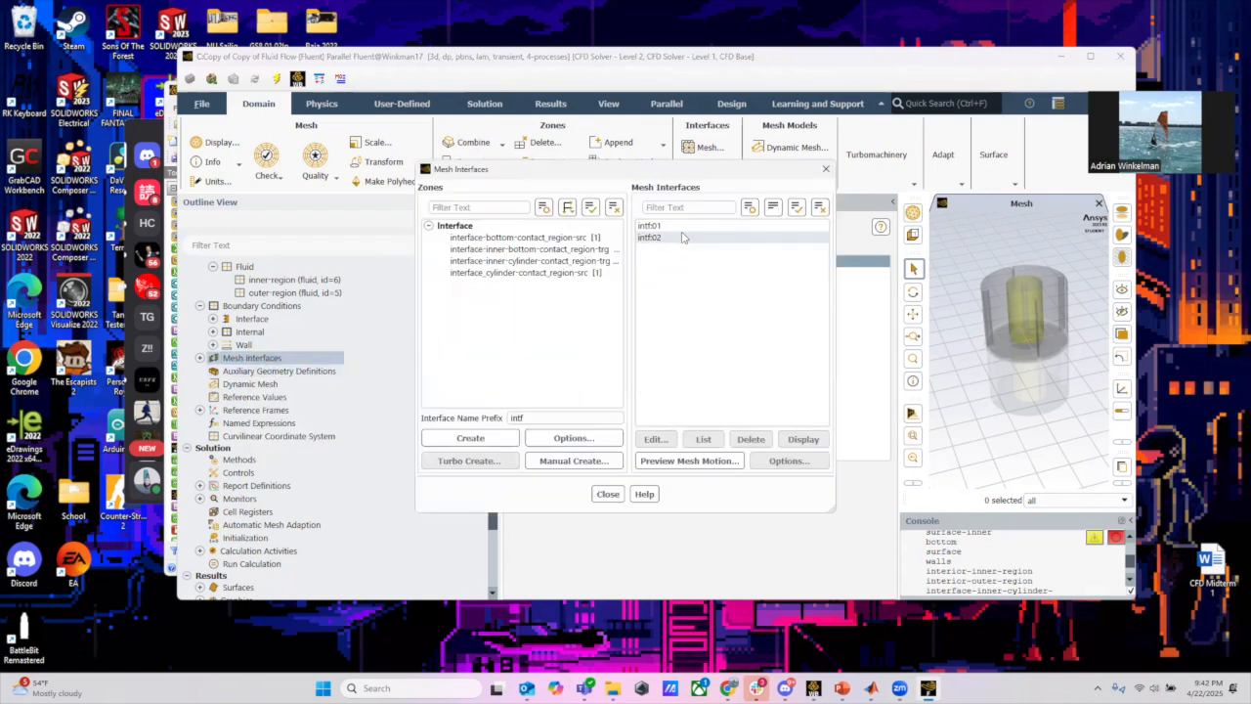
click(648, 225)
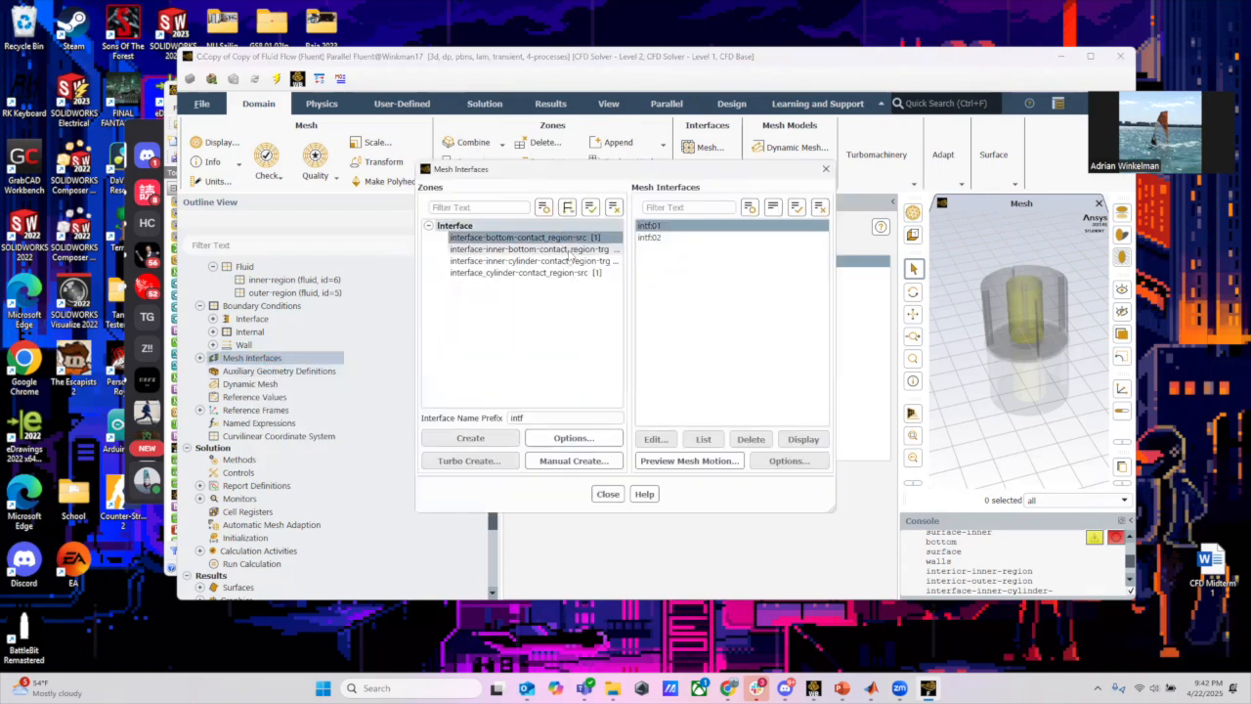
click(605, 494)
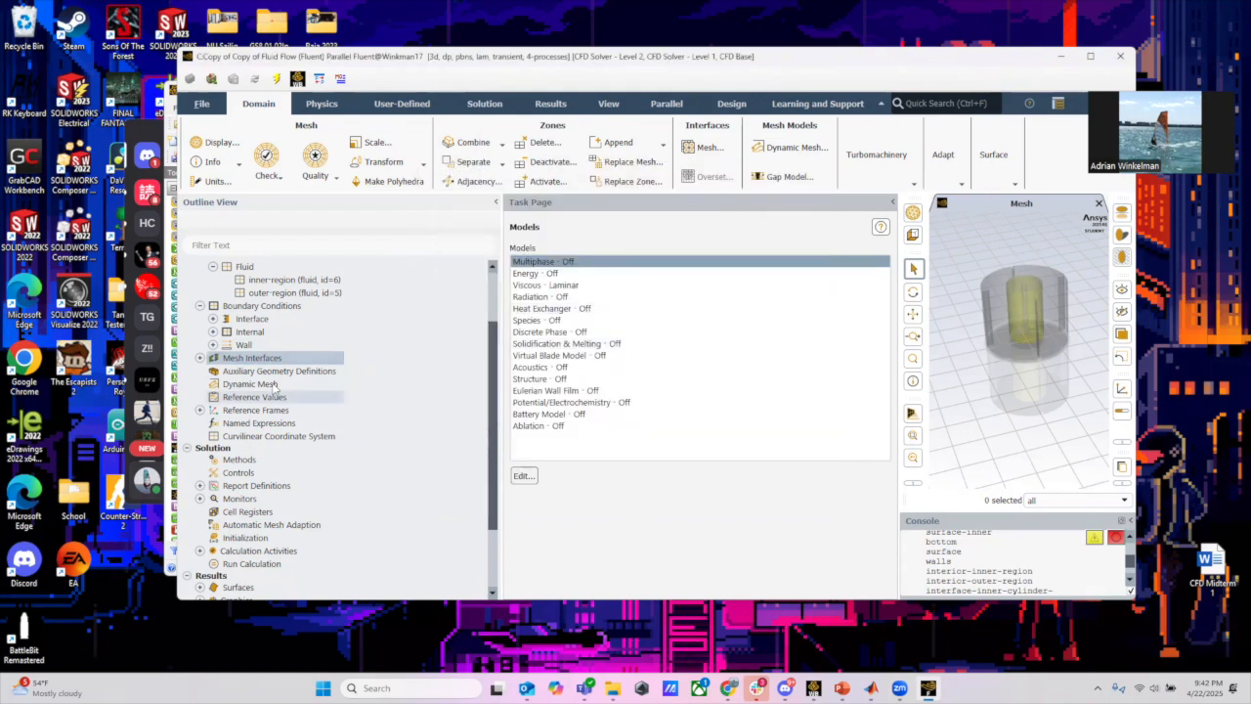
click(200, 357)
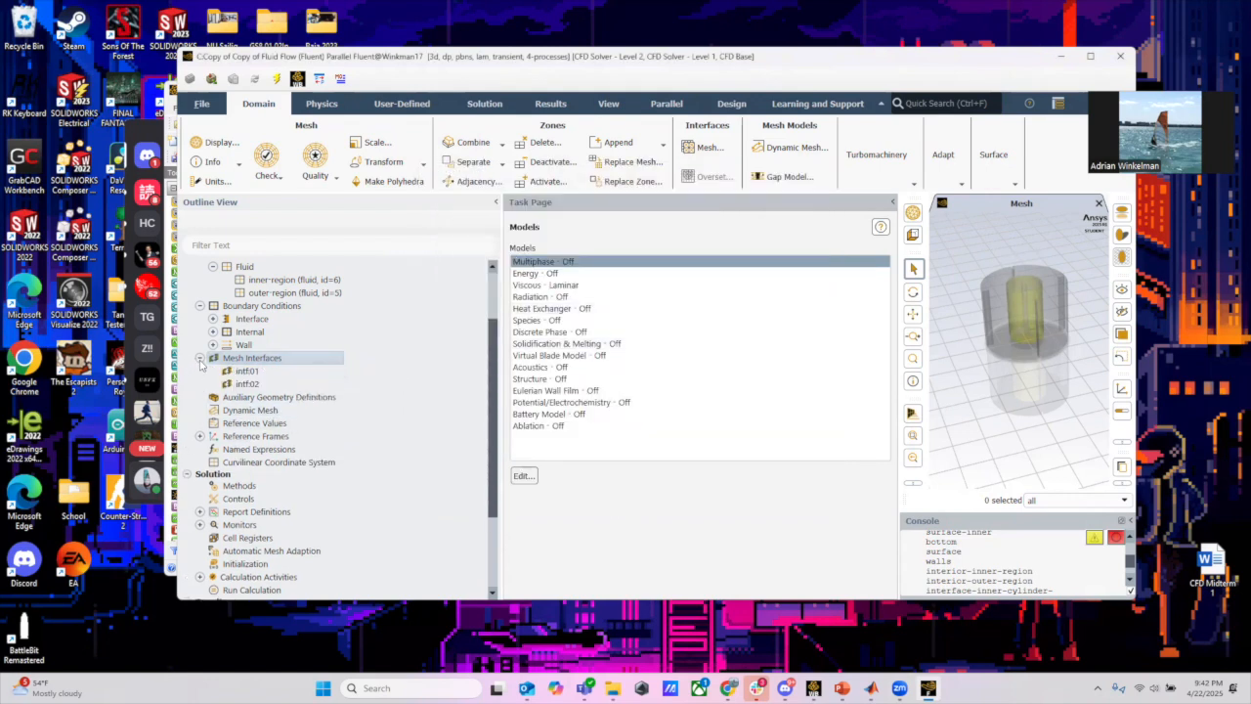
click(199, 358)
Reopen the Mesh Interfaces overview, highlight the source and target bottom contact zones with intf:01, and close it without creating an interface
right_click(239, 357)
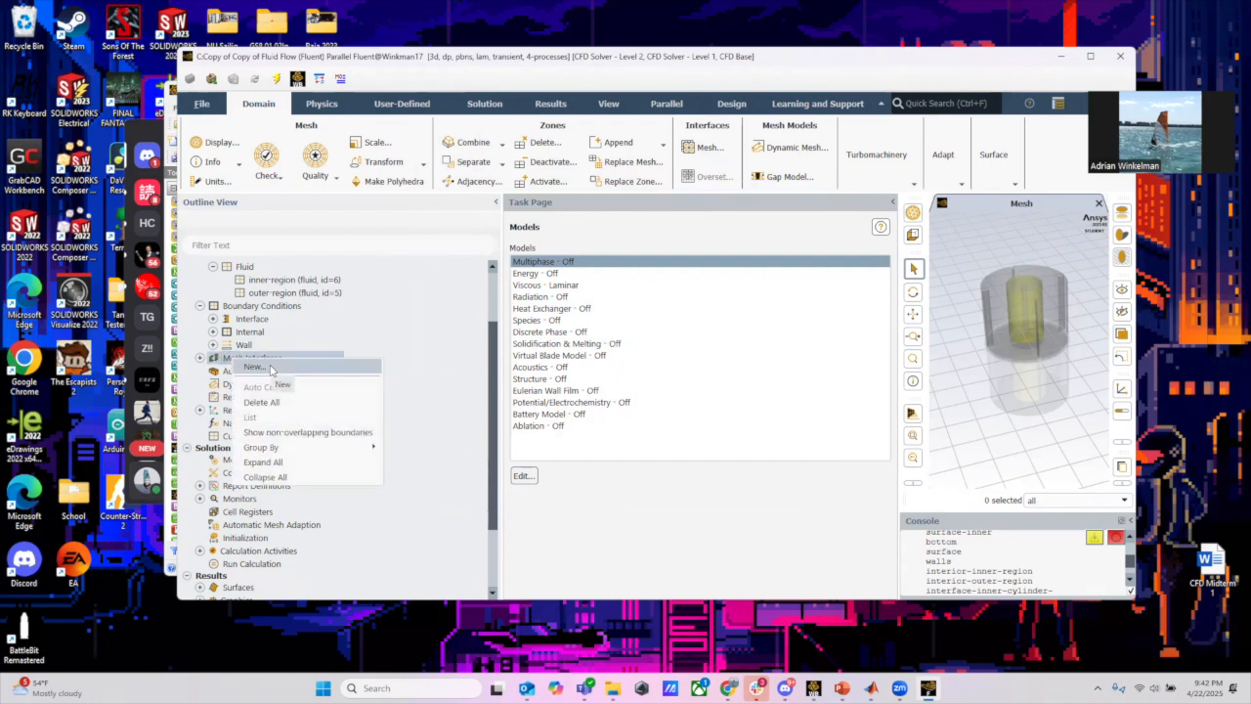
click(268, 367)
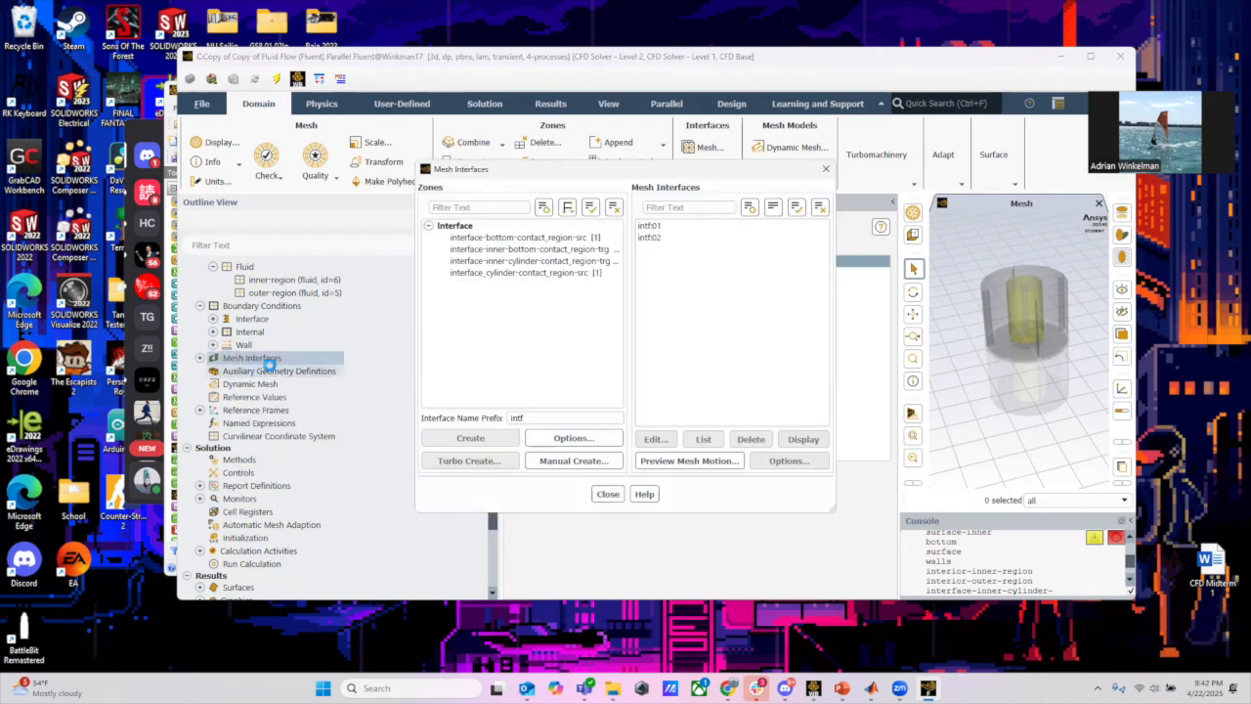
click(543, 239)
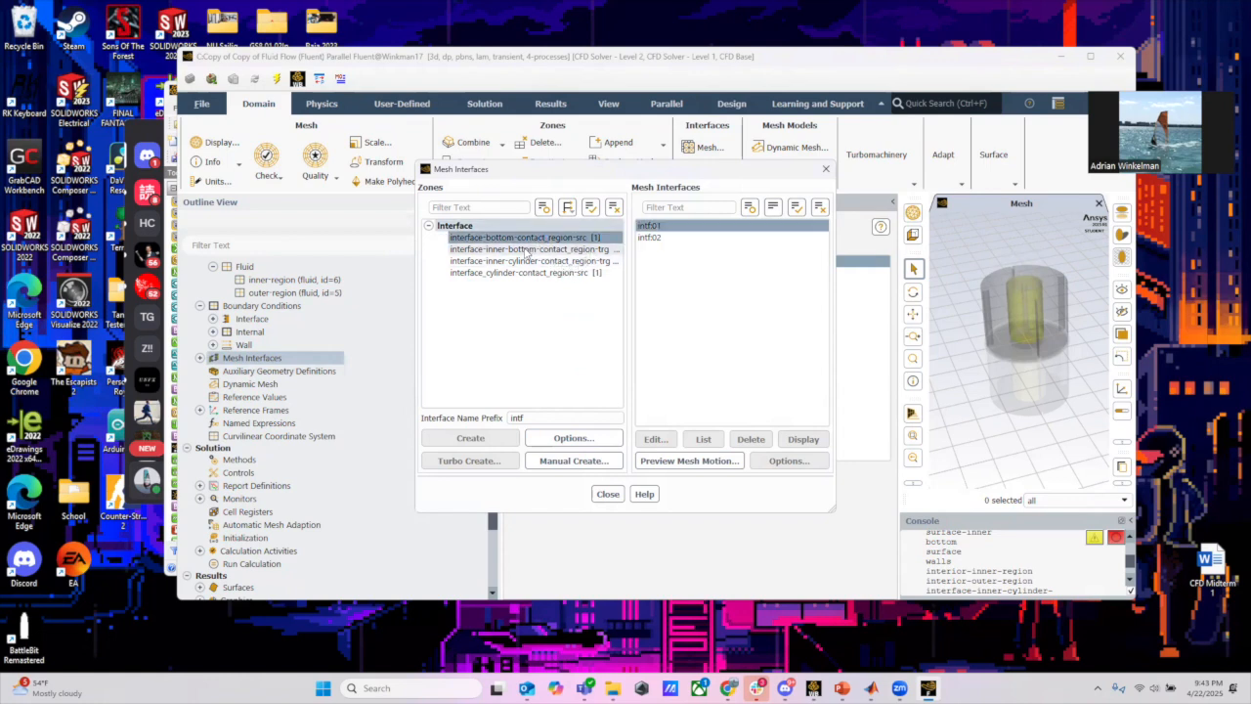
click(525, 250)
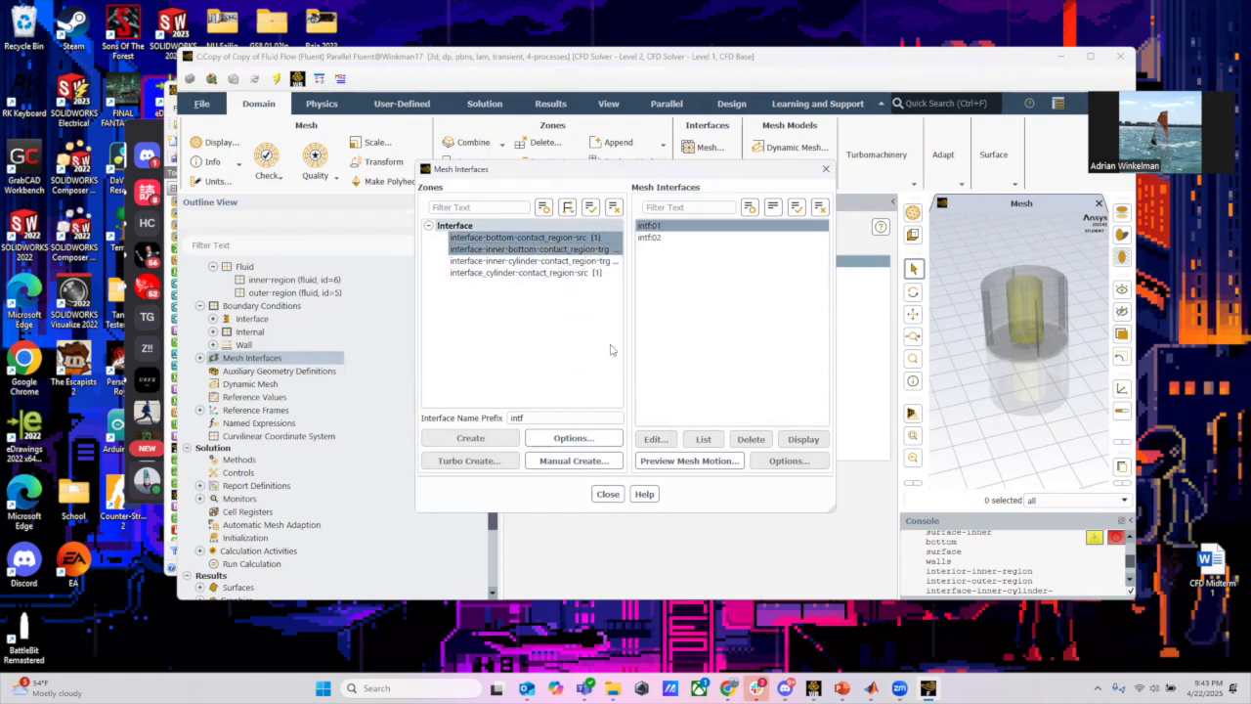
click(668, 230)
click(826, 170)
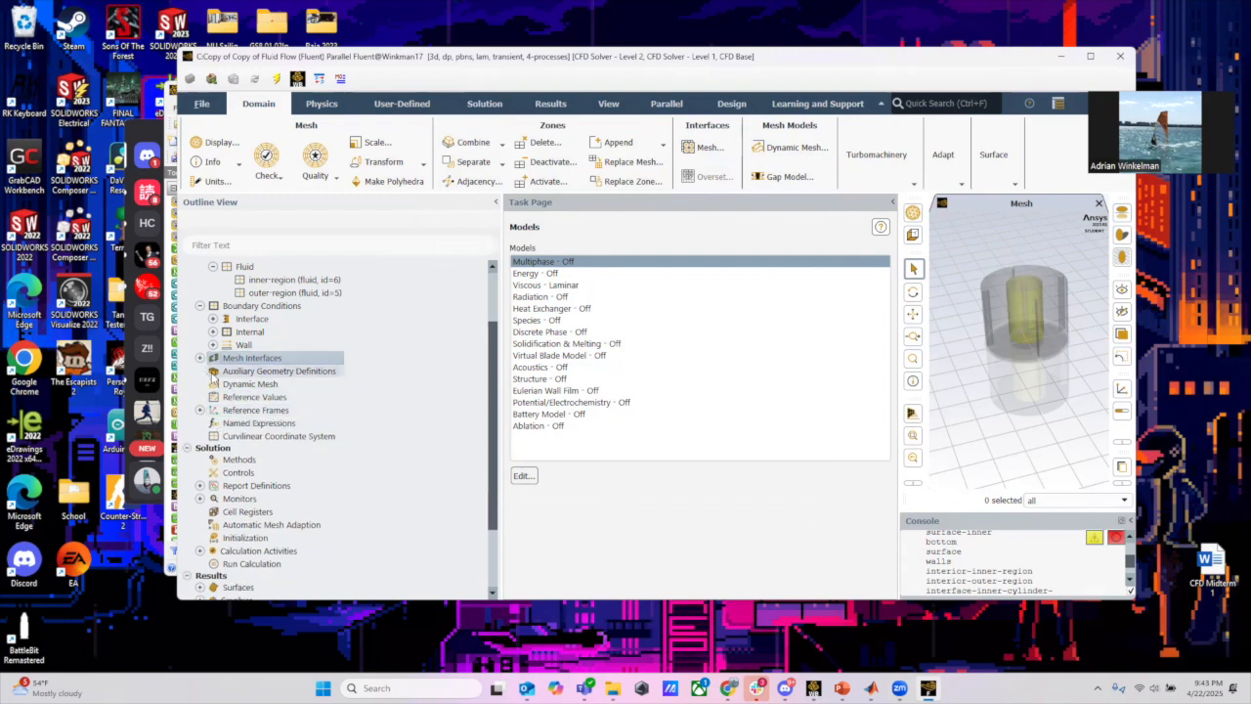
Create a moment report definition named torque with output type Moment on the fins-shaft zone, keeping report file and report plot enabled
scroll(322, 419, down, 1)
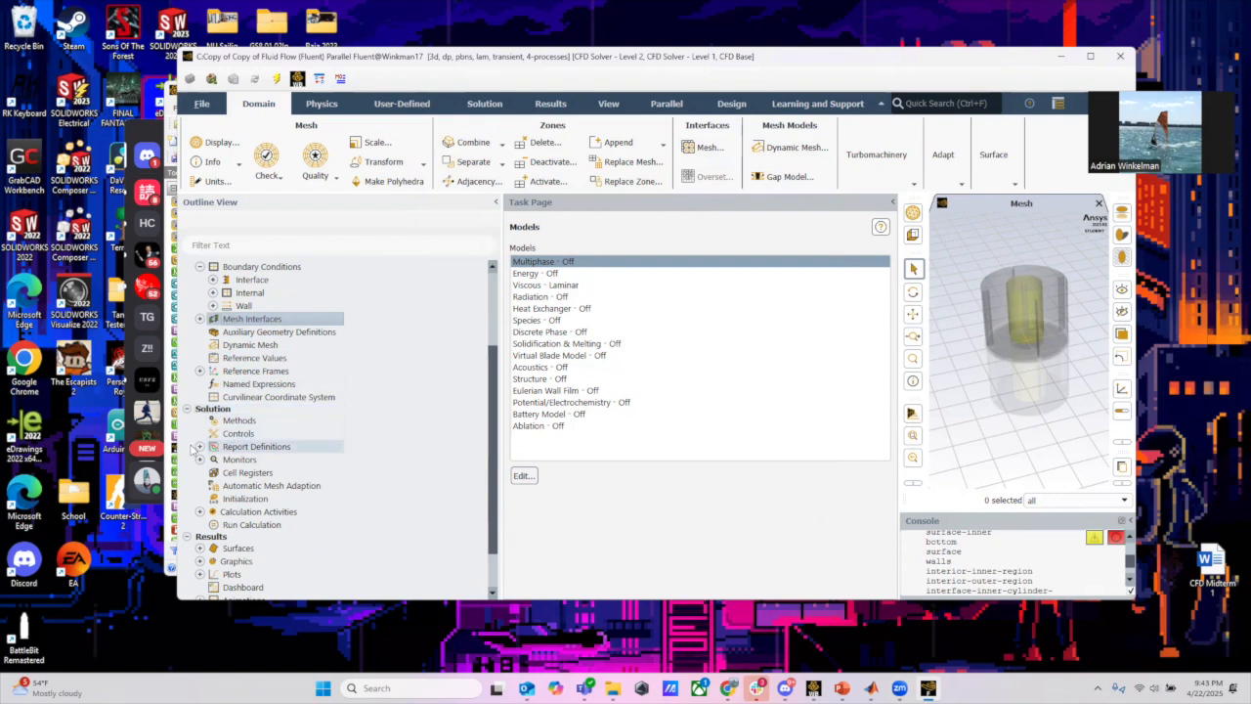
click(199, 447)
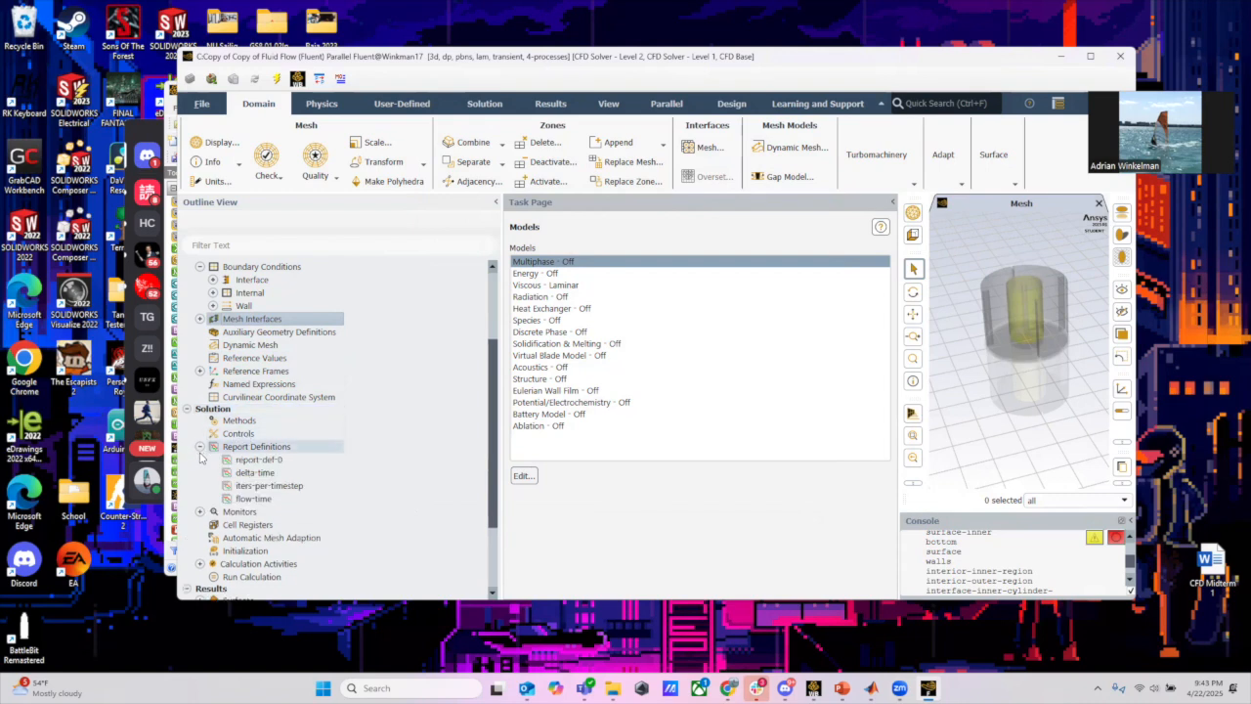
right_click(261, 448)
mouse_move(291, 477)
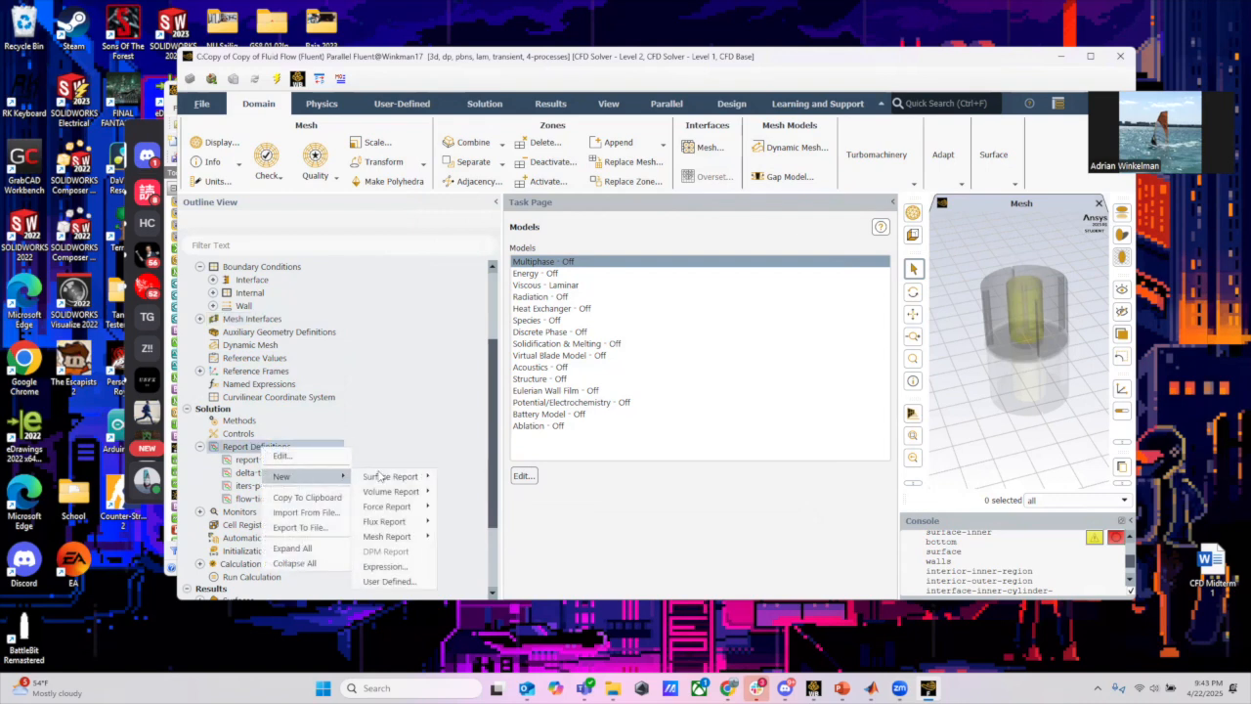
mouse_move(396, 510)
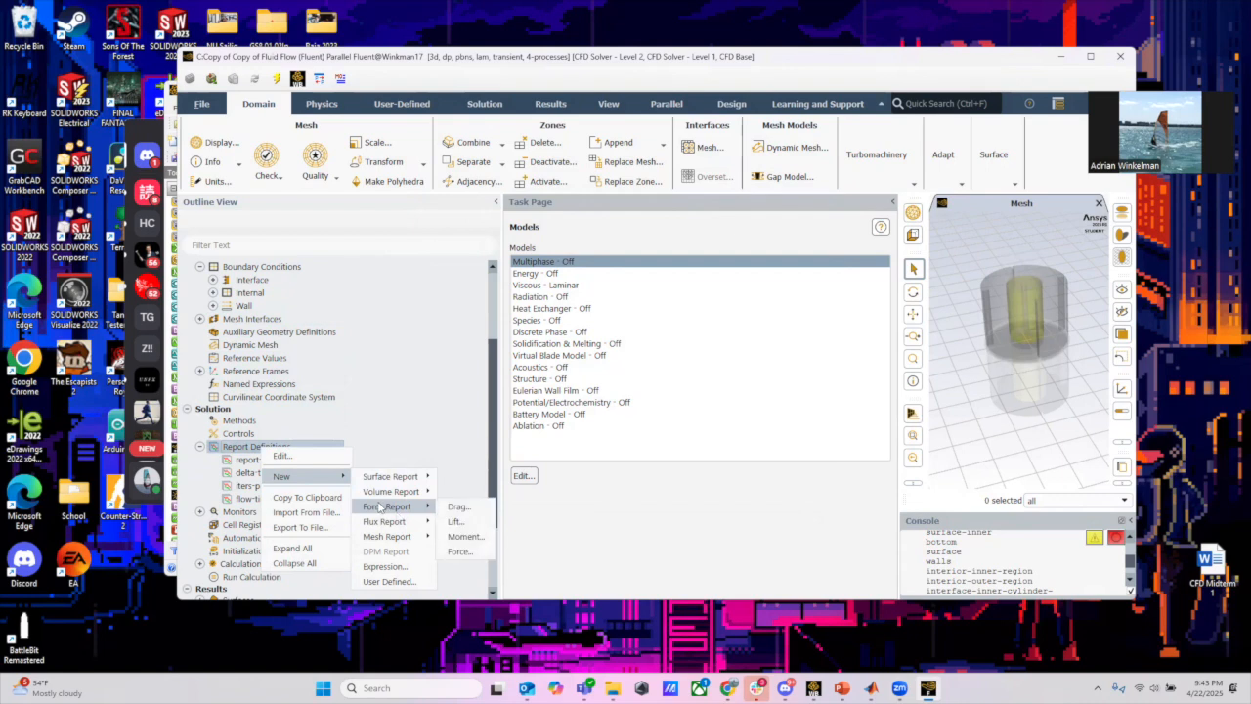
click(482, 543)
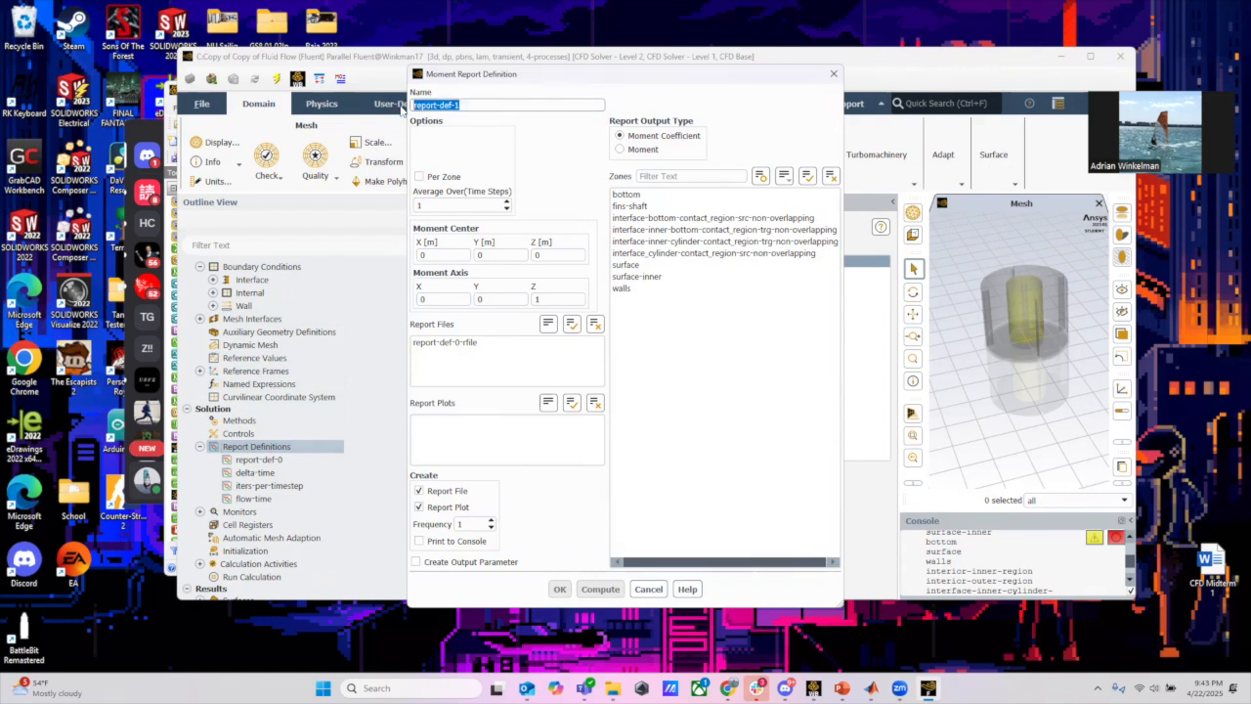
text(tor)
click(620, 149)
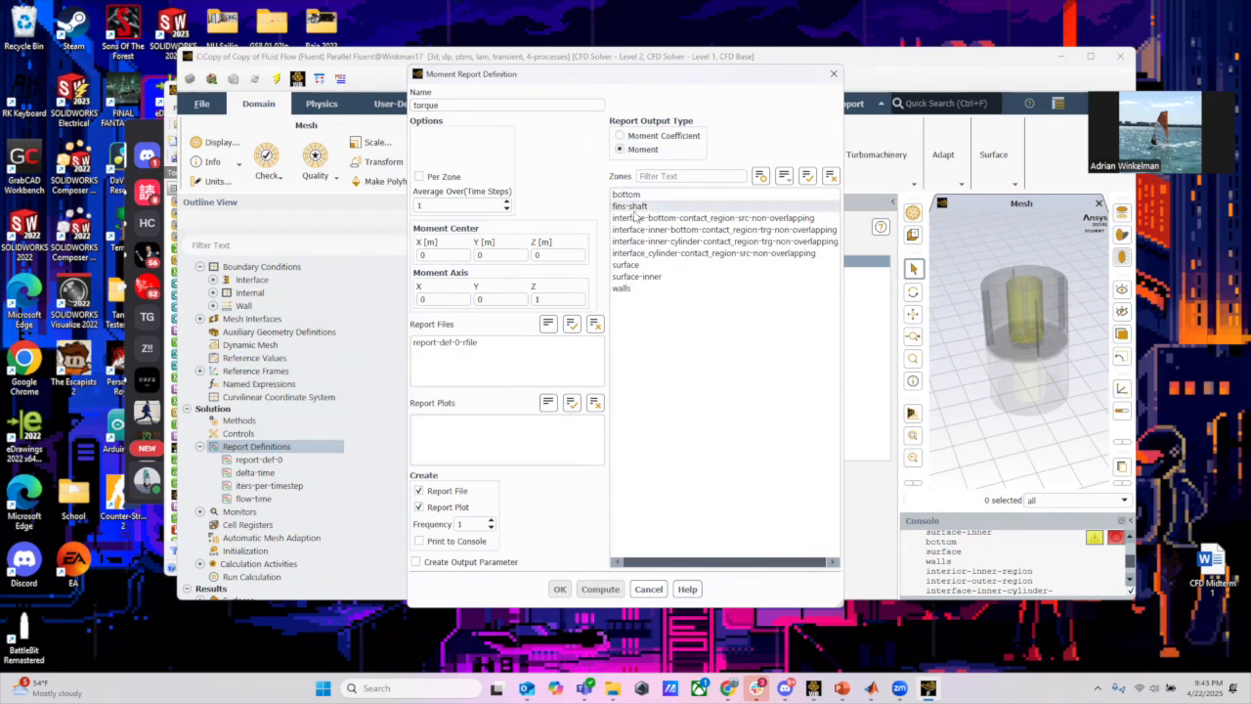
click(664, 207)
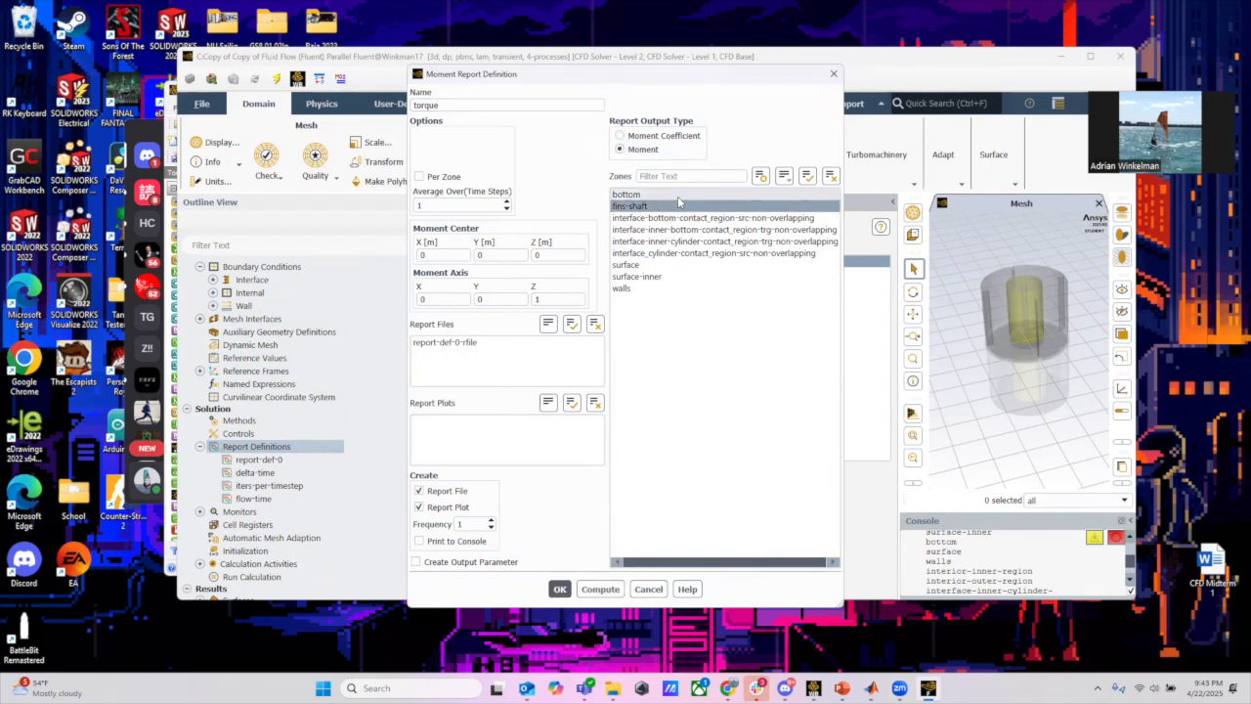
click(560, 589)
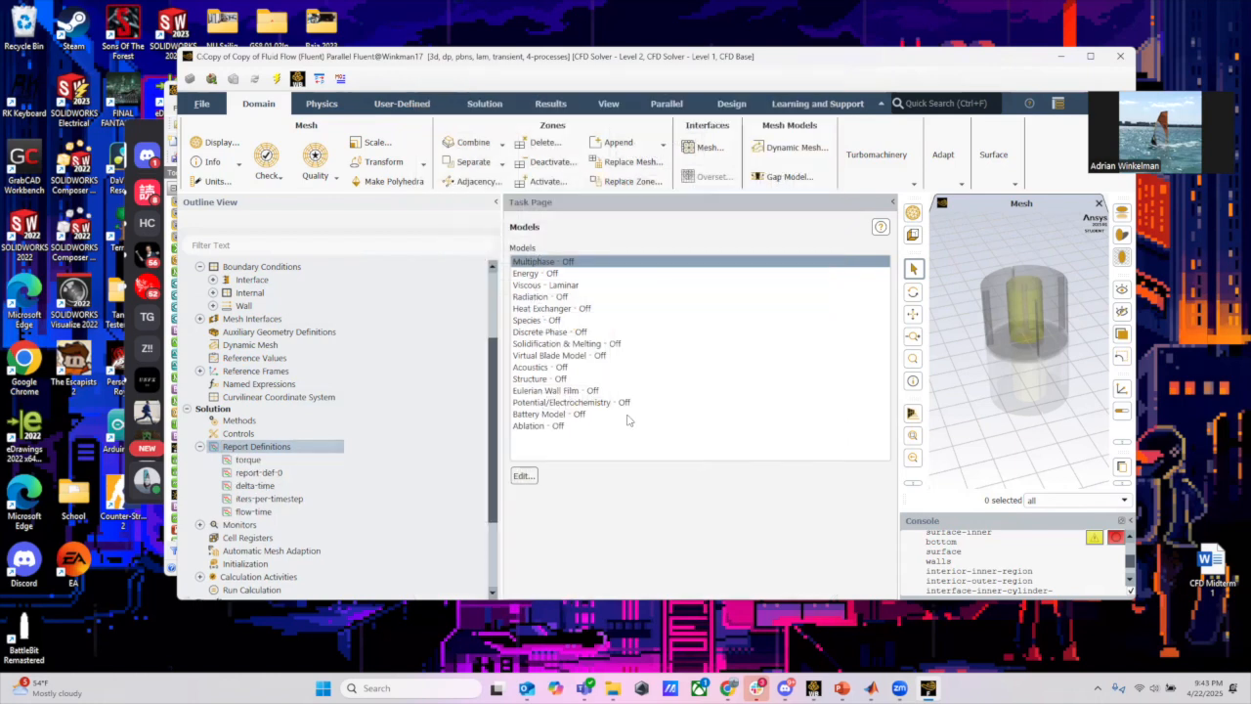
Check the report files listed under the solution monitors for the torque report
click(246, 460)
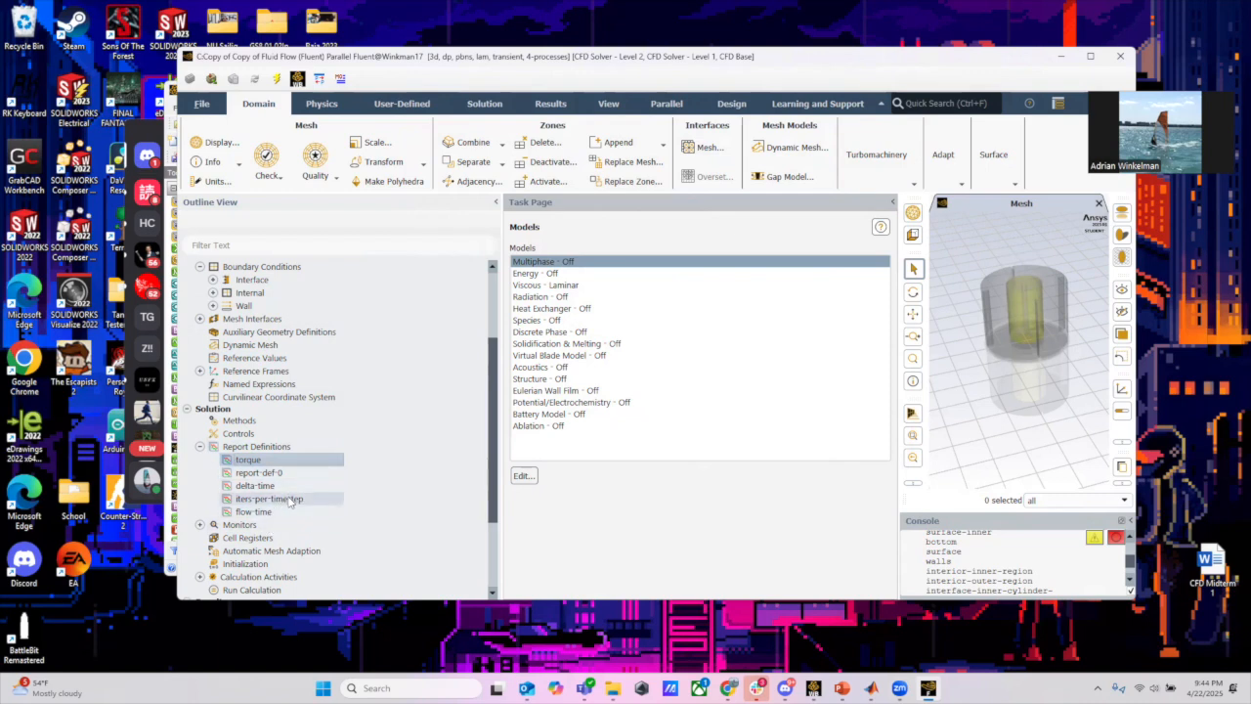
scroll(266, 508, down, 1)
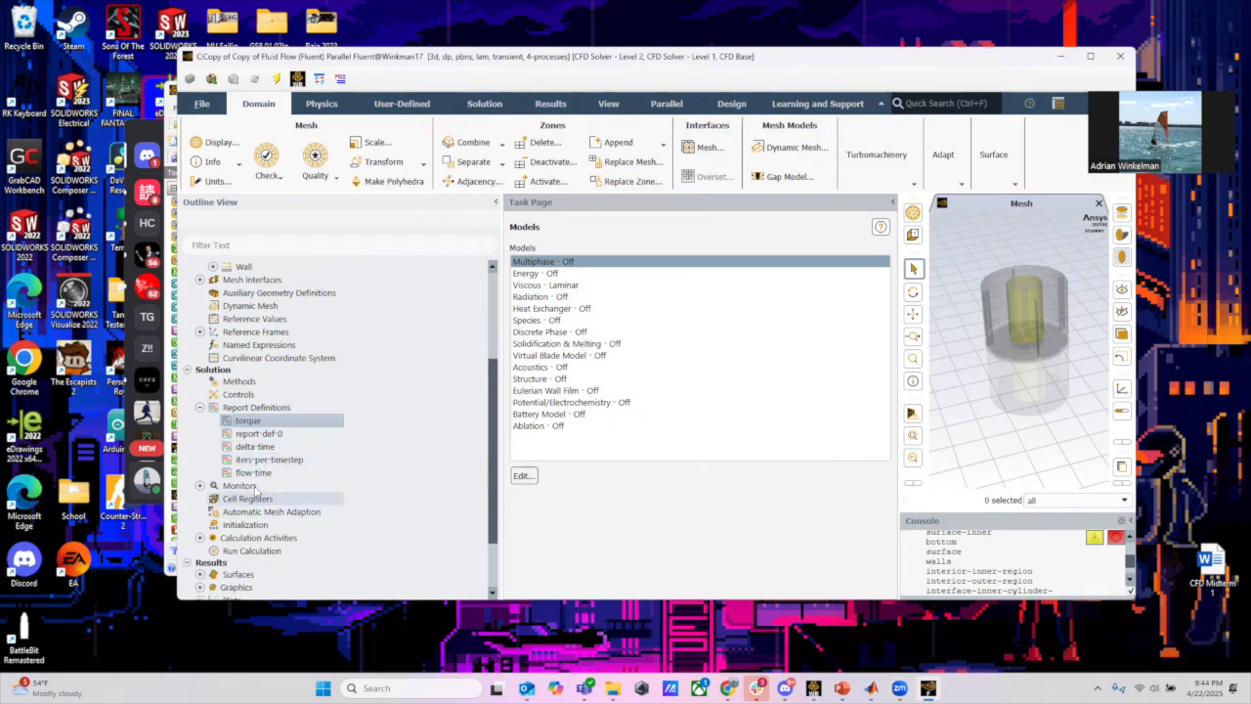
click(214, 408)
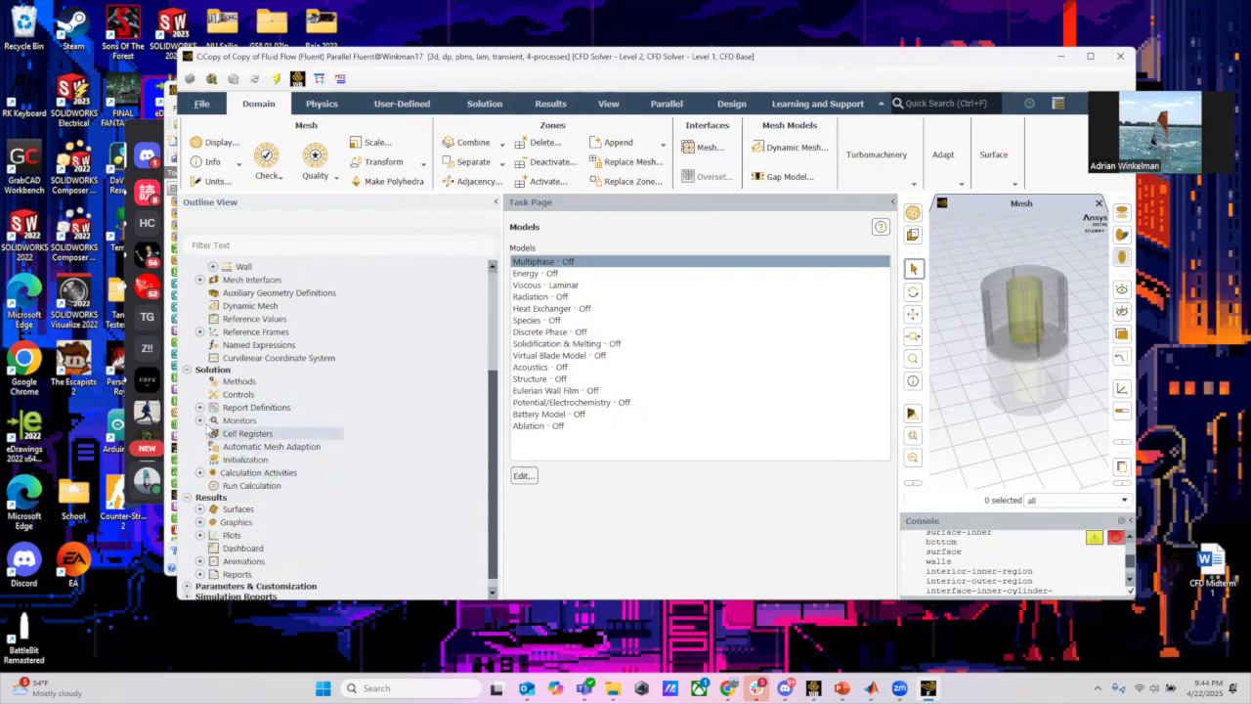
click(200, 421)
click(213, 447)
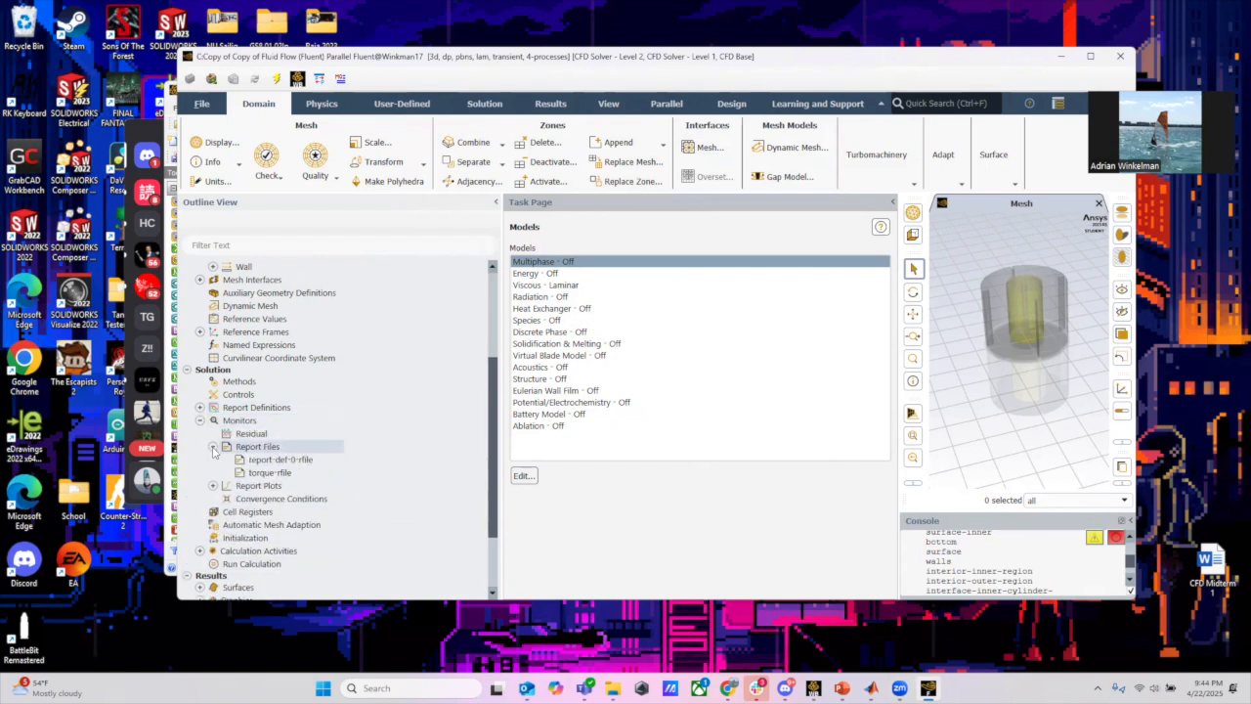
click(213, 446)
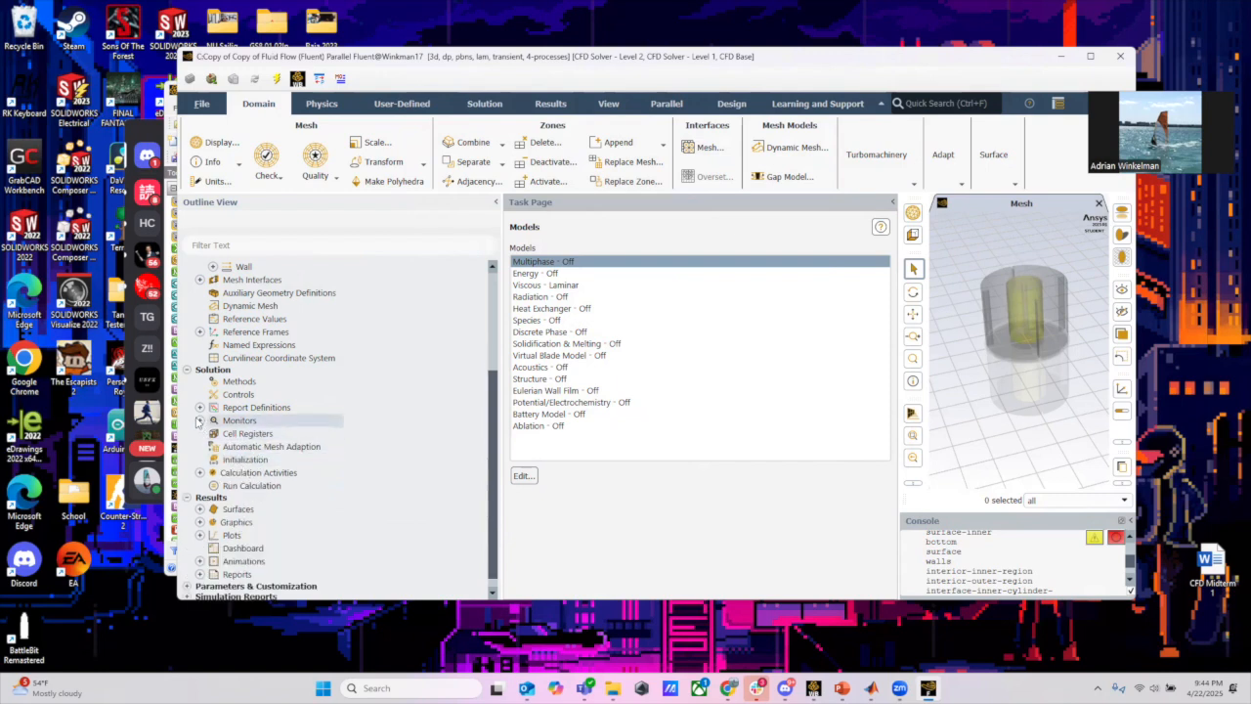
Reopen the torque report definition to examine its zone, moment center, axis, report file and plot, and cancel without changes
click(199, 407)
right_click(269, 424)
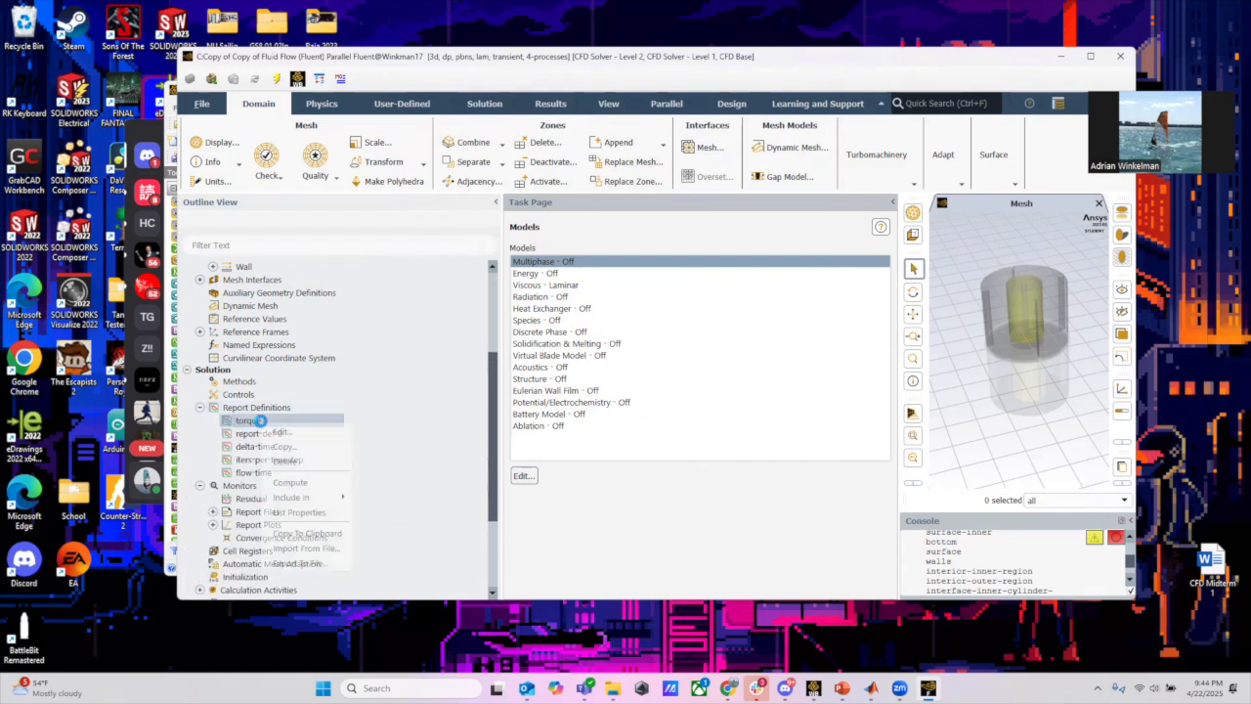
click(282, 431)
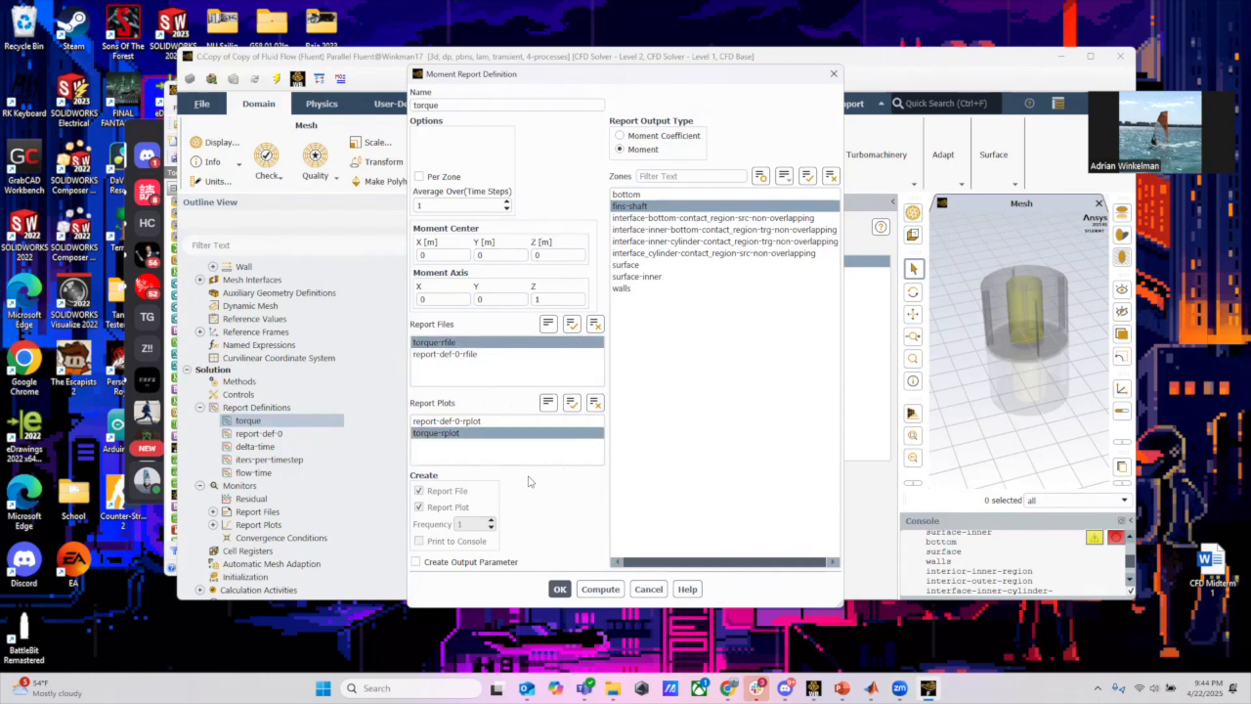
click(649, 589)
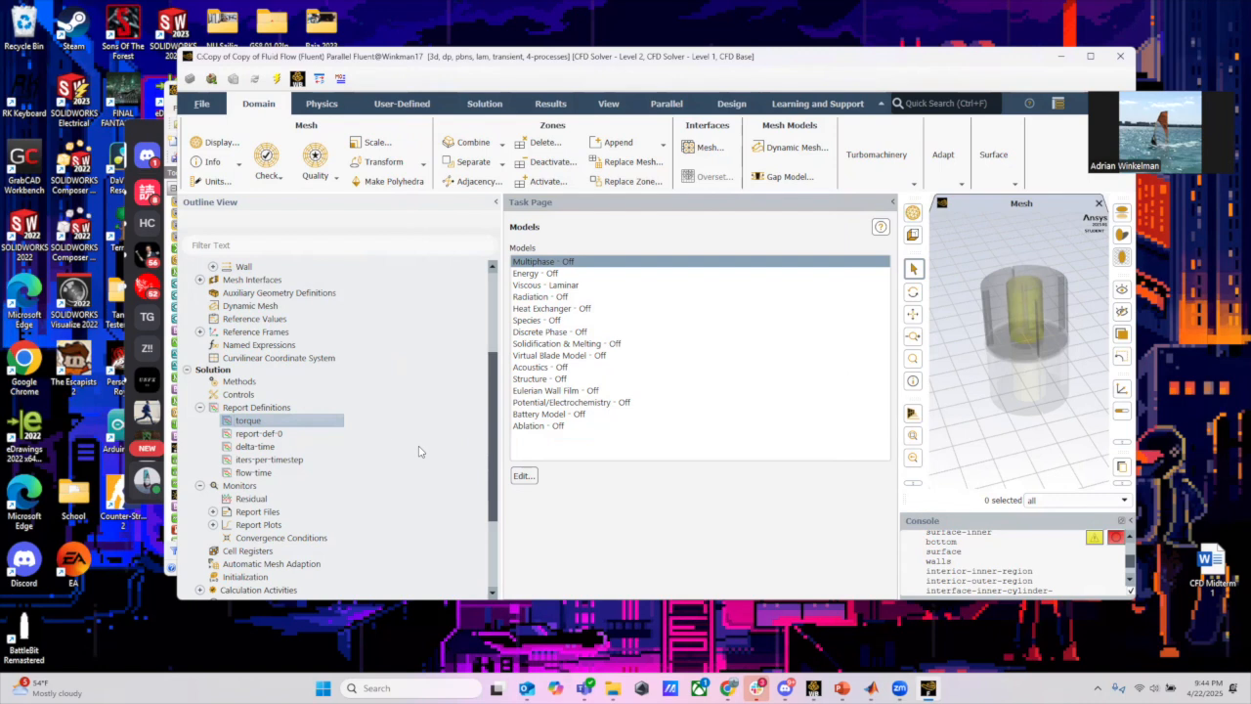
right_click(305, 423)
click(328, 428)
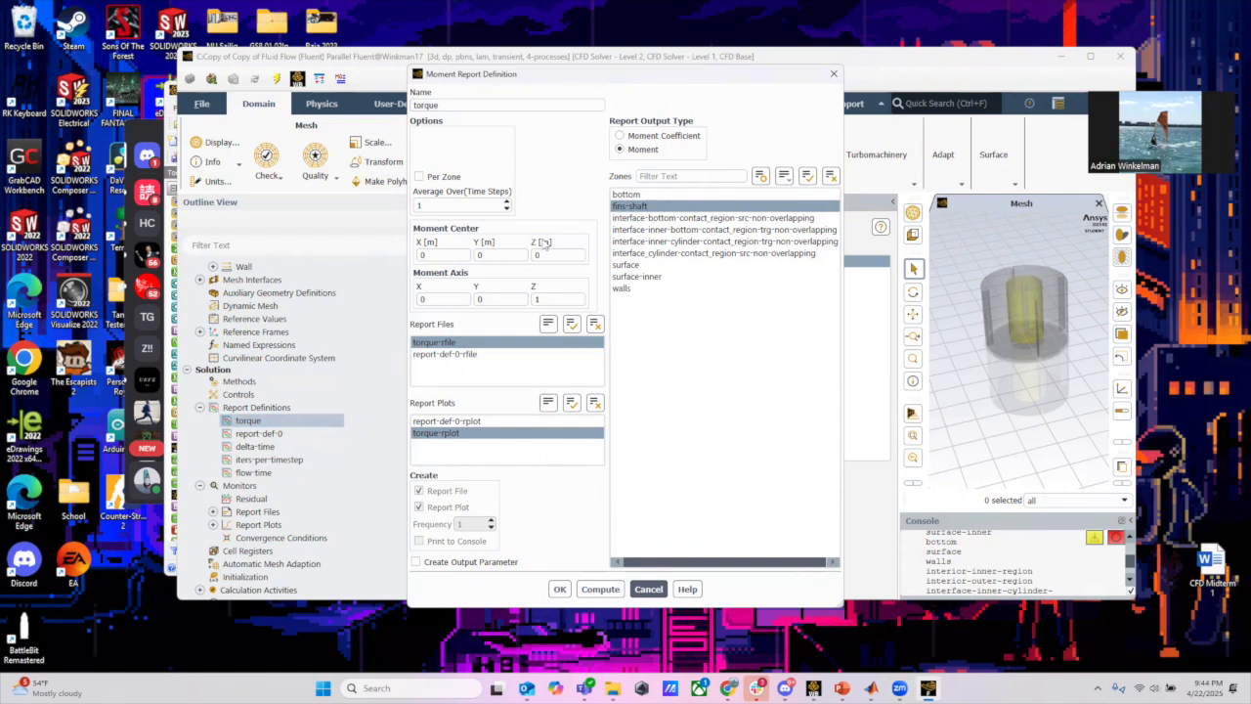
click(648, 587)
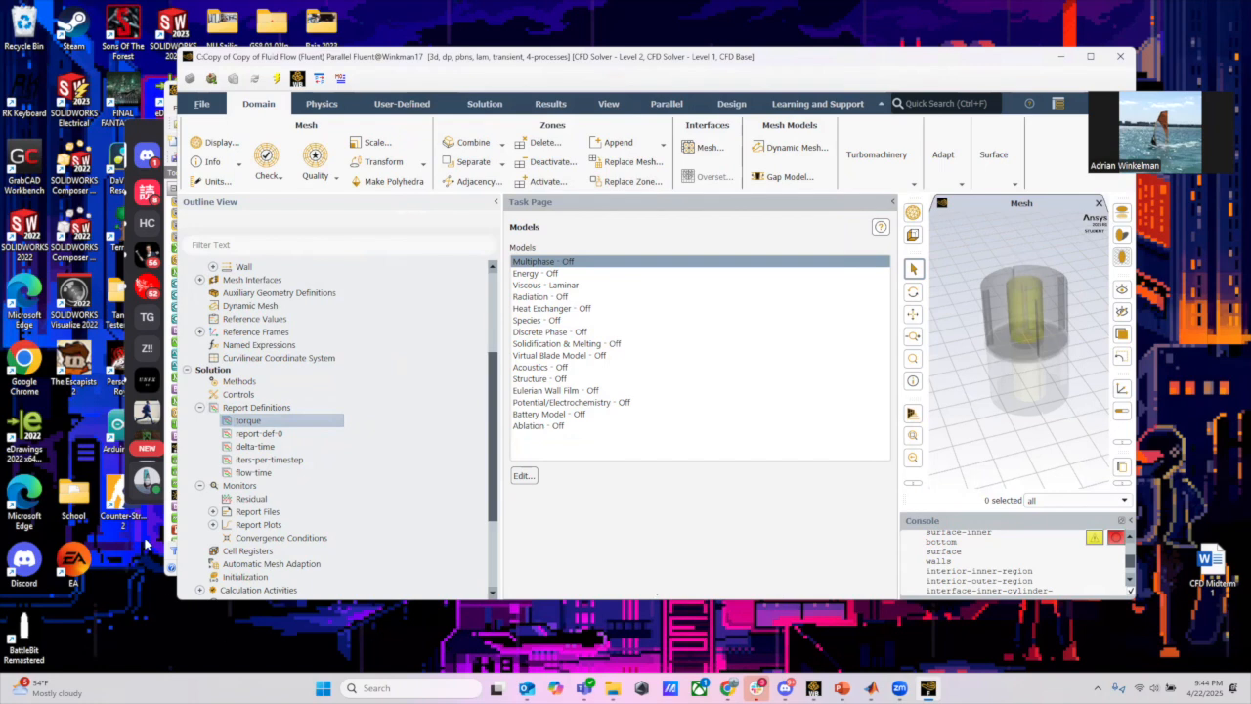
Initialize the solution with Hybrid Initialization
click(199, 407)
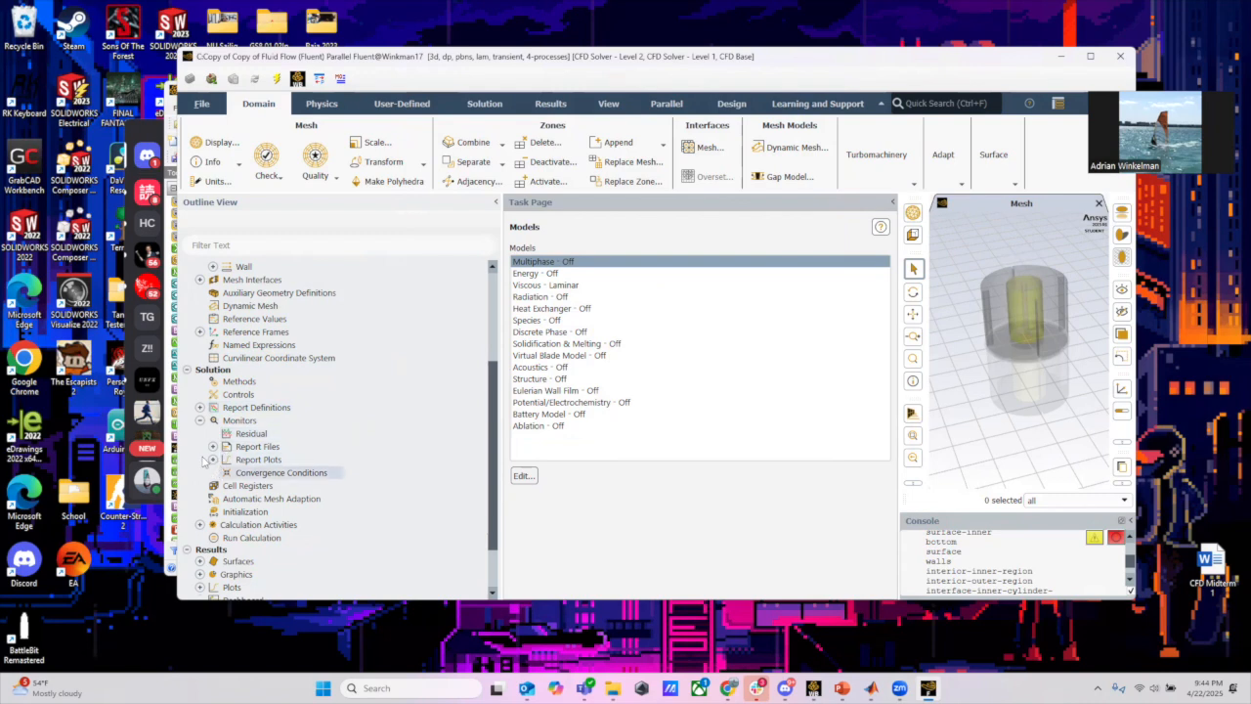
click(200, 420)
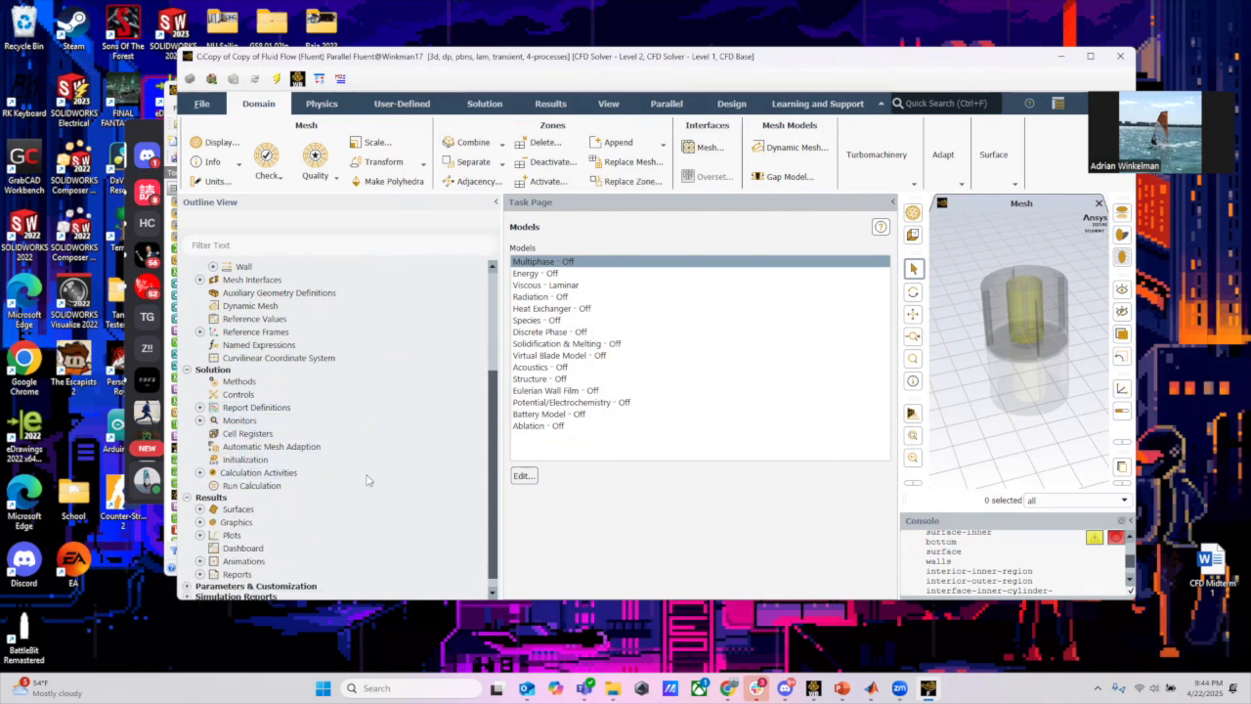
click(245, 459)
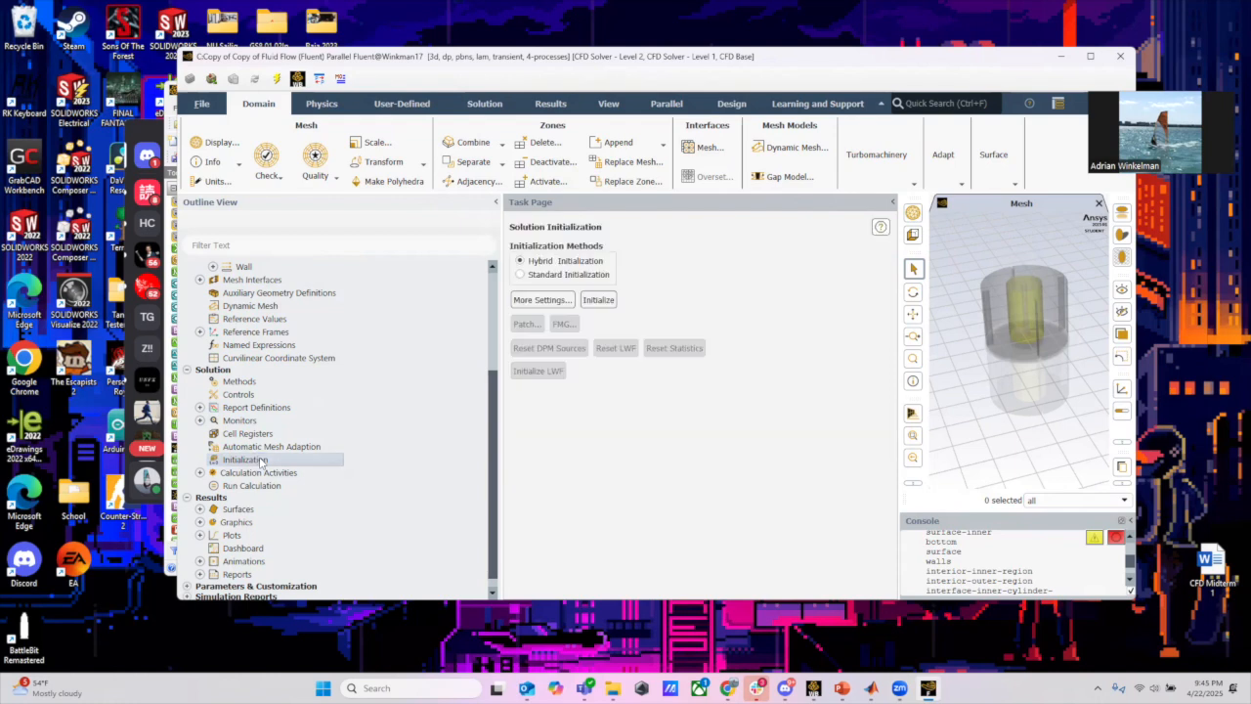
click(605, 299)
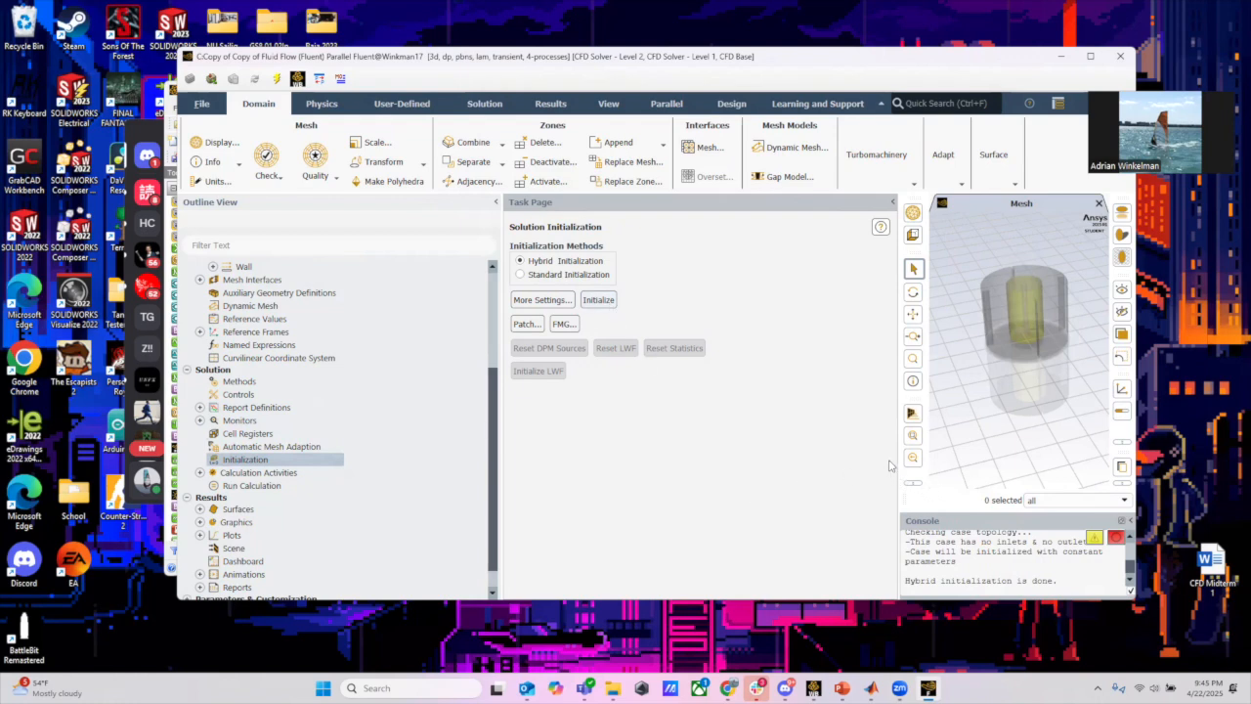
Create a new contour named pressure and set it to plot Total Pressure
scroll(225, 542, down, 1)
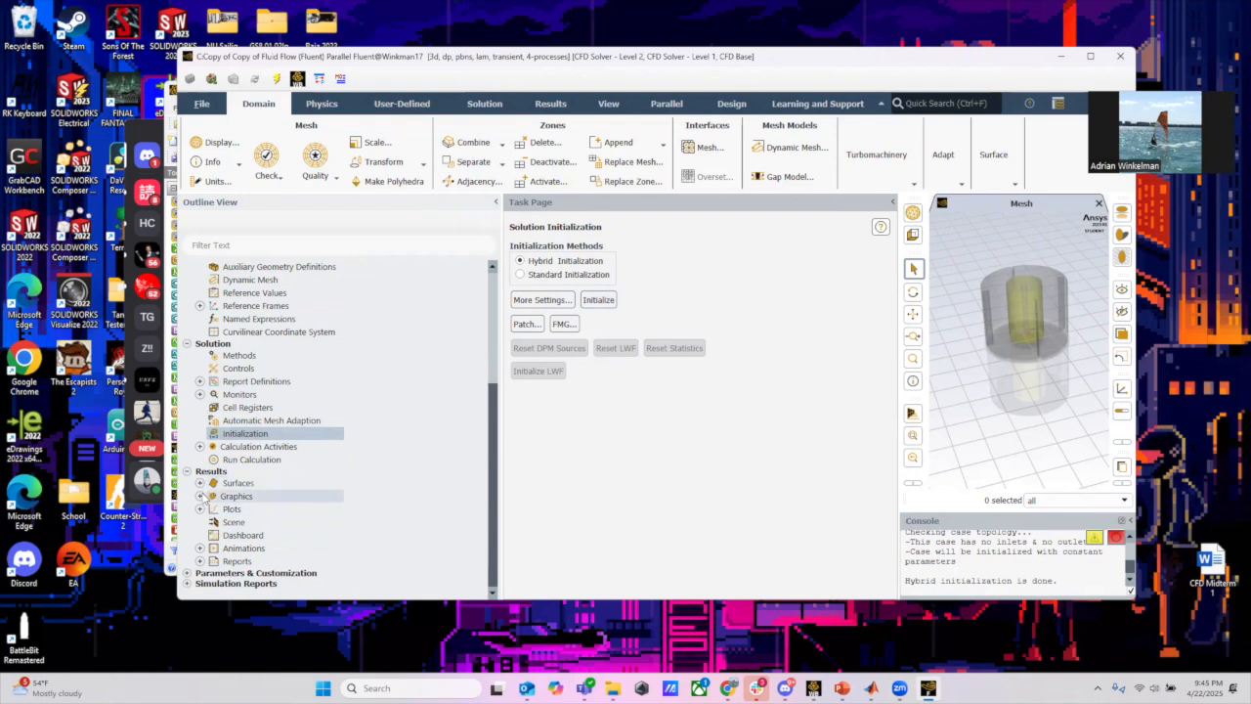
click(200, 496)
click(214, 522)
right_click(262, 525)
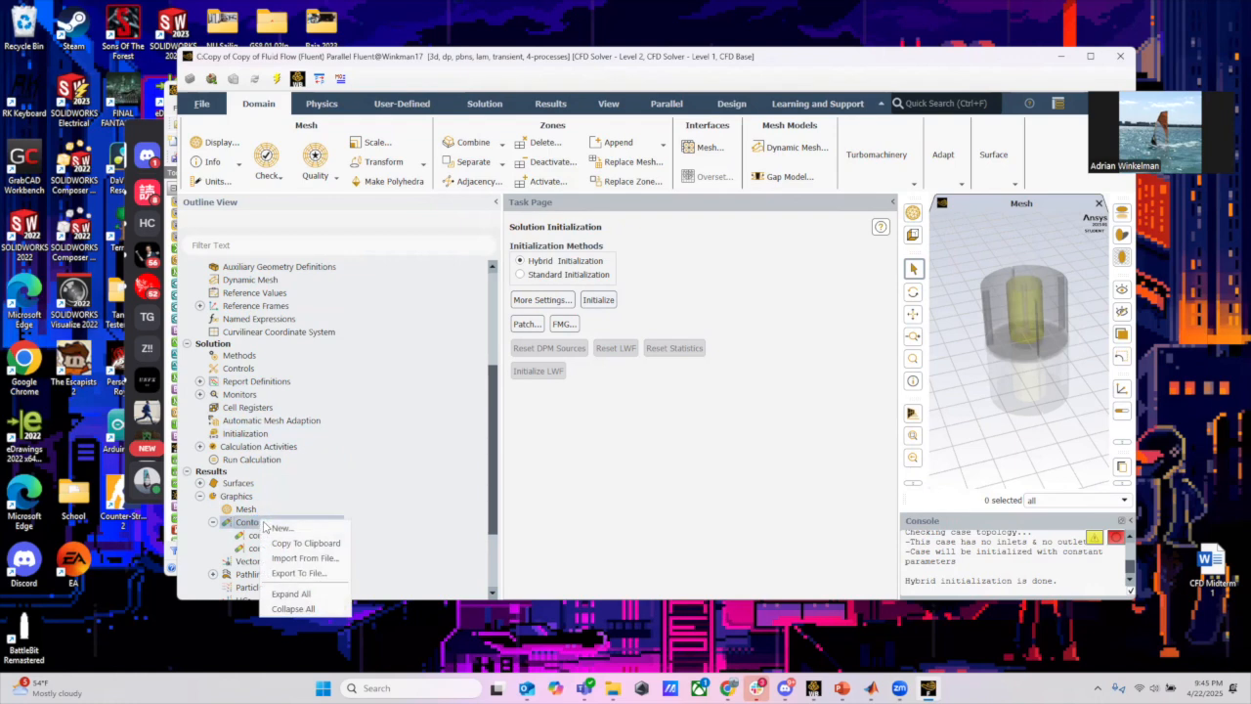
click(281, 528)
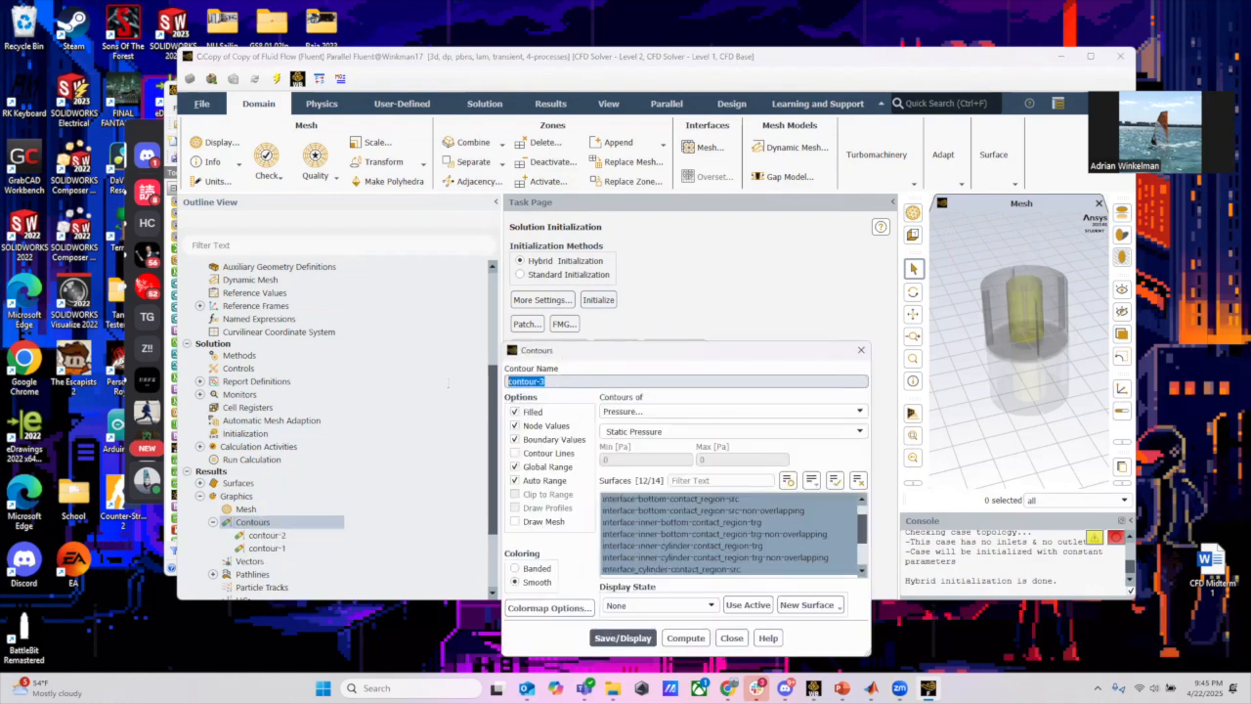
text(pressure)
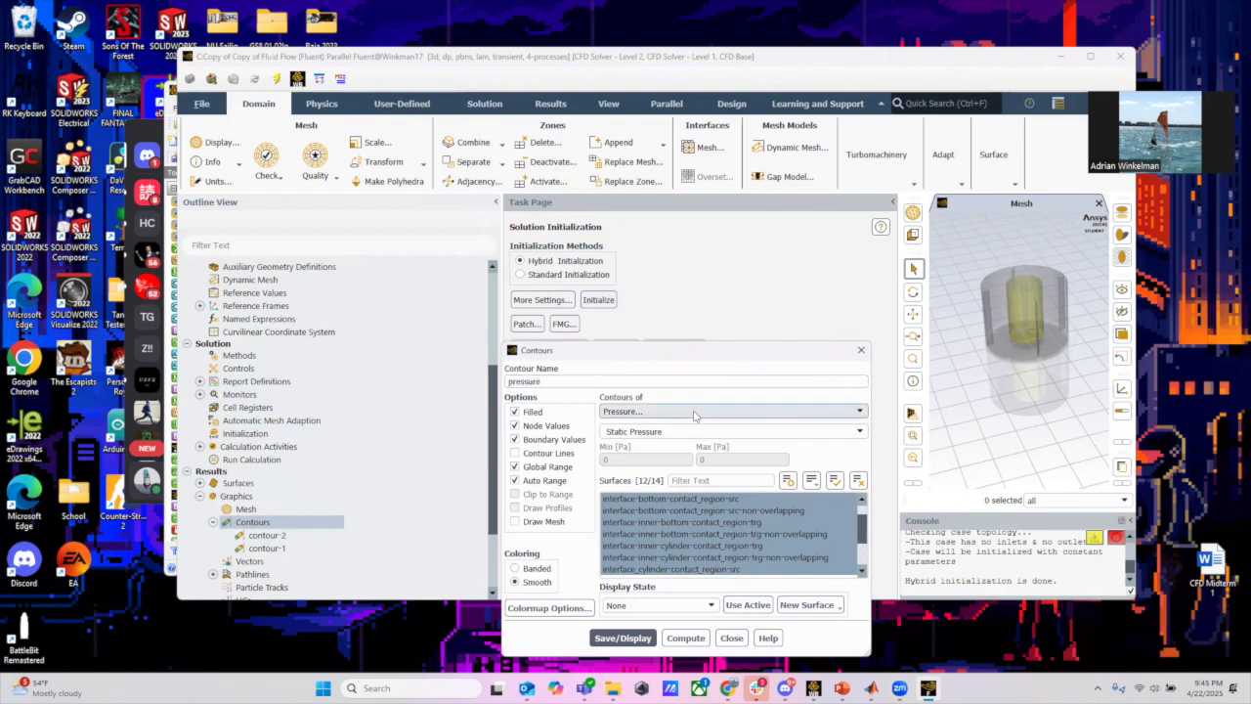
click(740, 431)
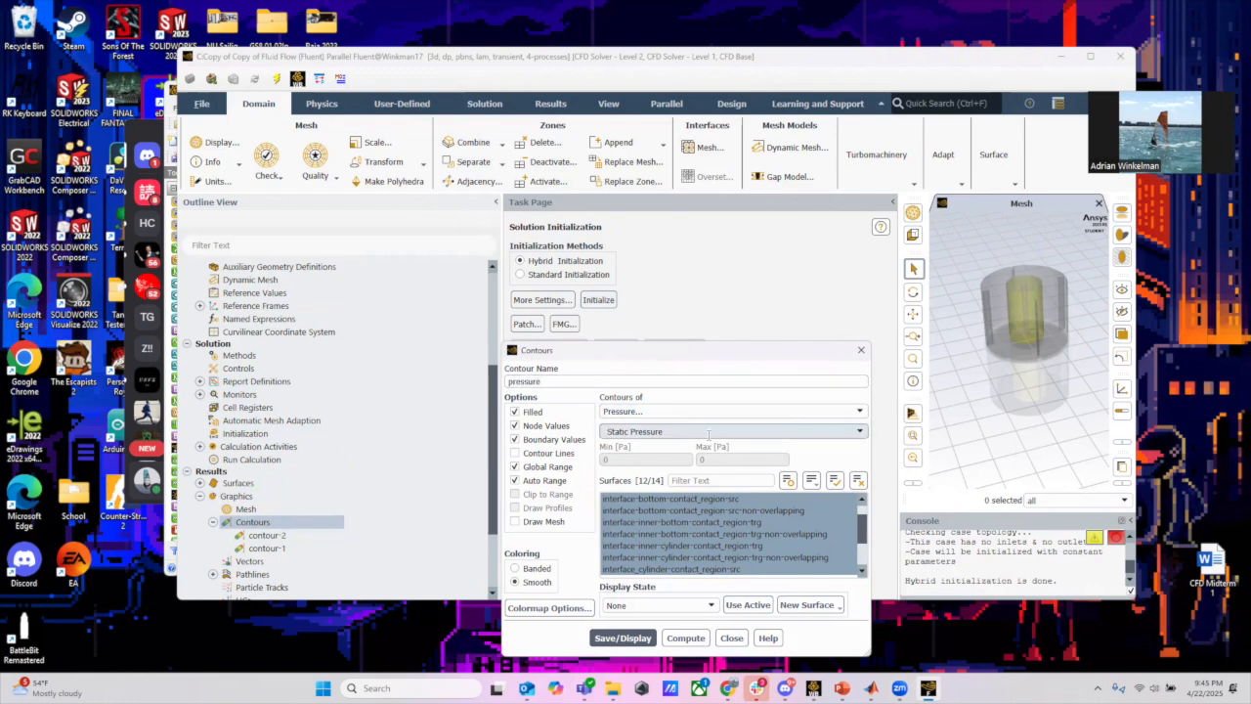
click(860, 431)
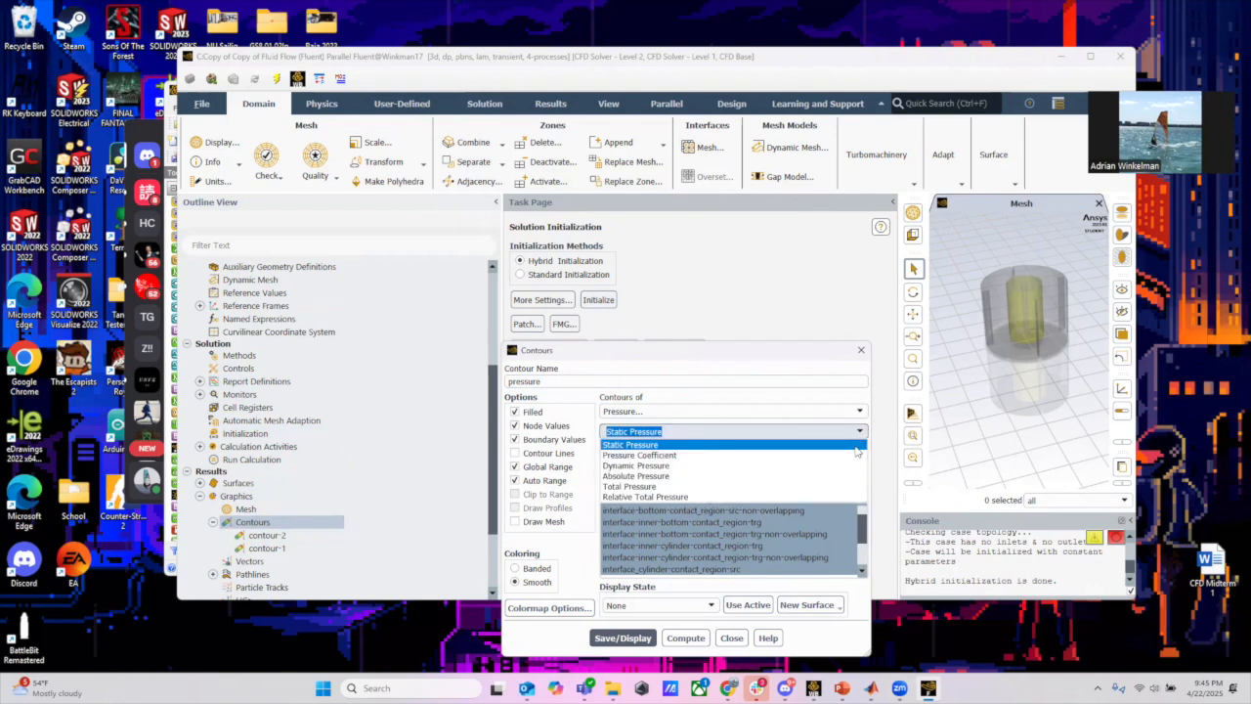
click(736, 485)
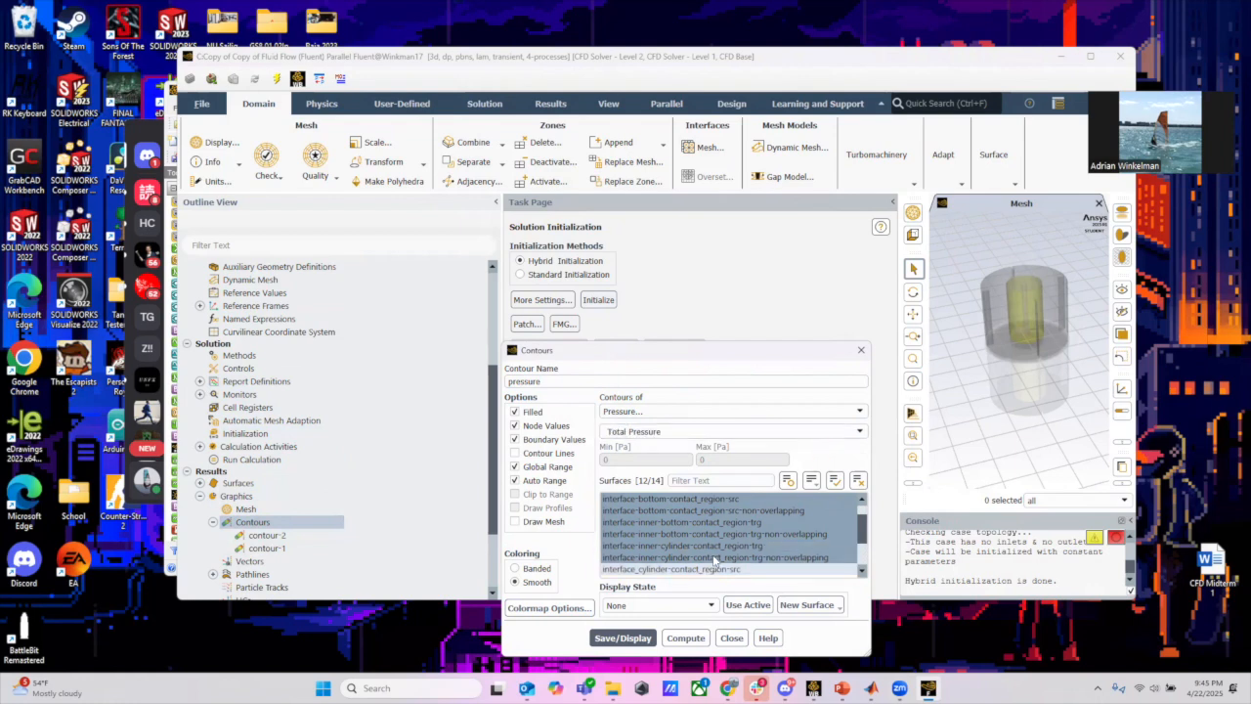
Keep only the bottom and fins-shaft surfaces selected for the pressure contour, save and display it, and close the contour settings
scroll(667, 547, down, 2)
click(658, 546)
click(649, 558)
click(680, 509)
click(655, 569)
scroll(656, 567, up, 3)
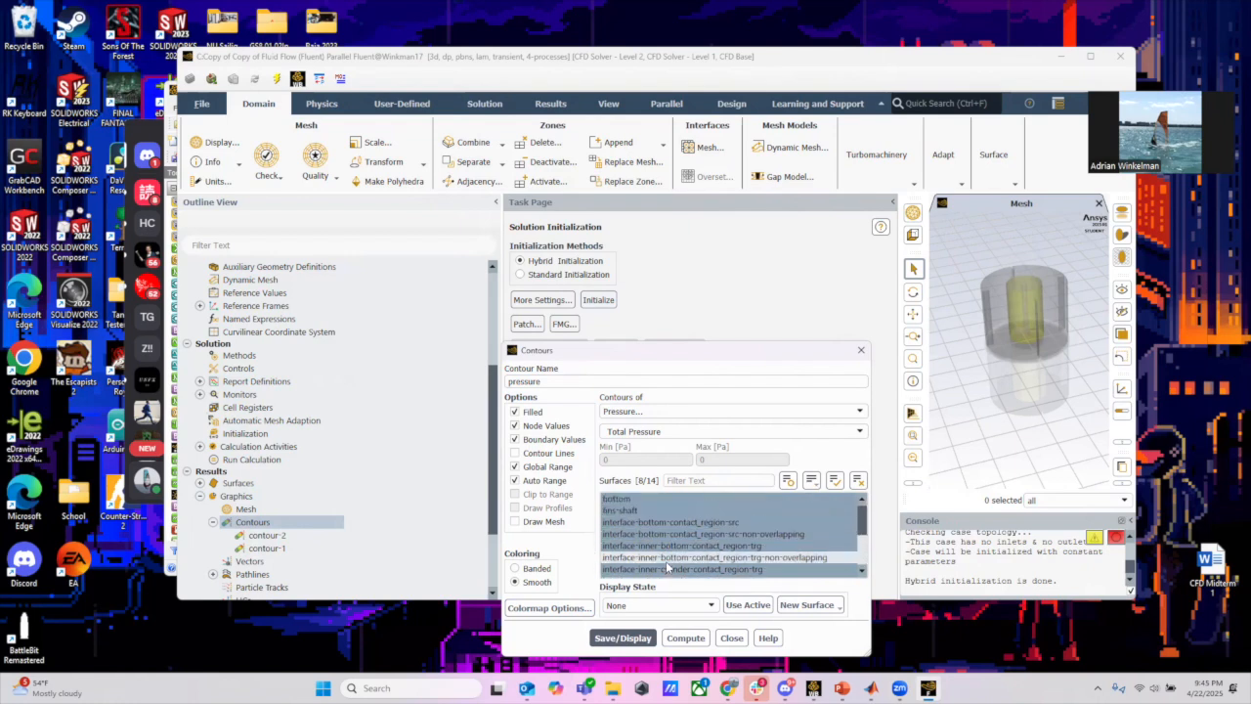
click(657, 501)
click(654, 530)
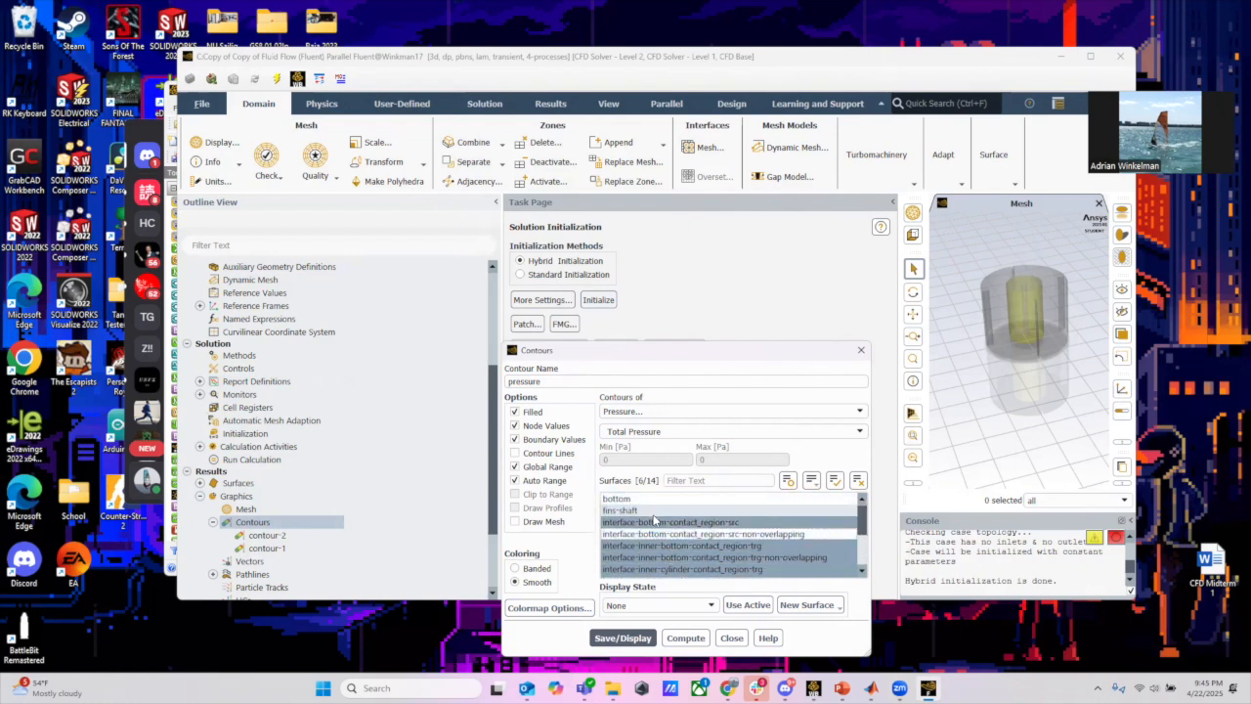
click(655, 510)
click(652, 512)
click(651, 524)
click(649, 547)
click(647, 560)
click(646, 569)
scroll(675, 537, down, 2)
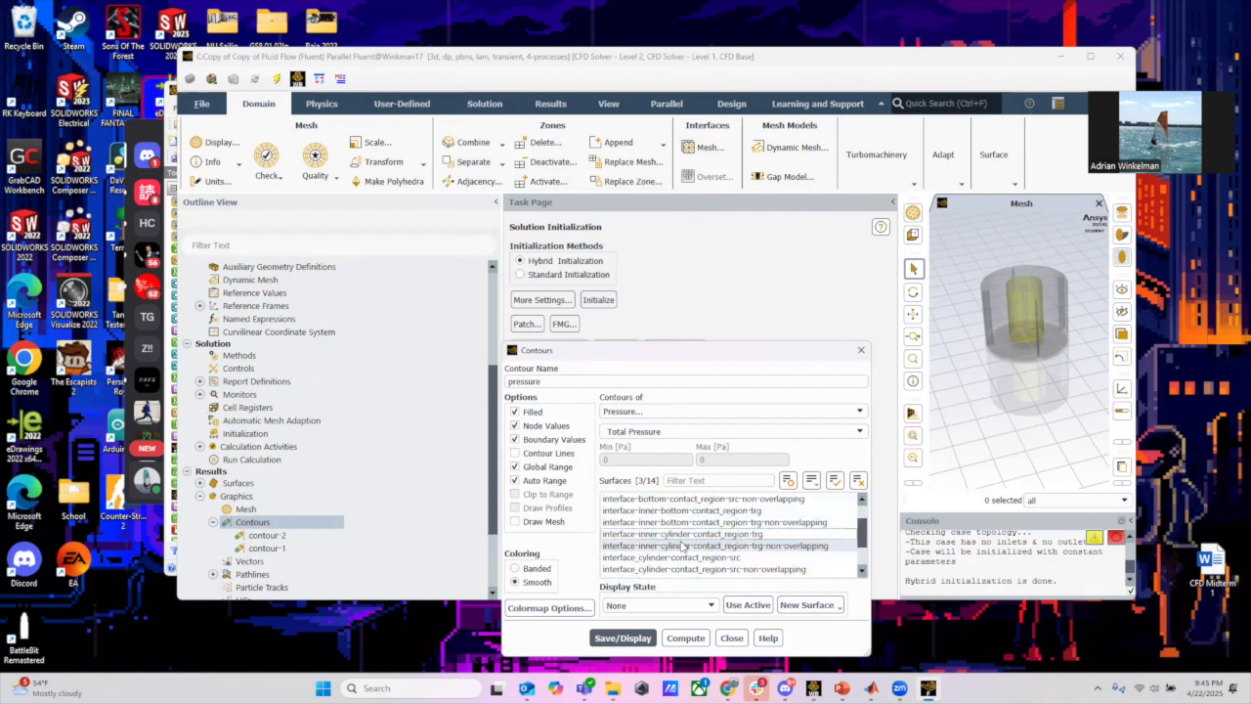
click(678, 511)
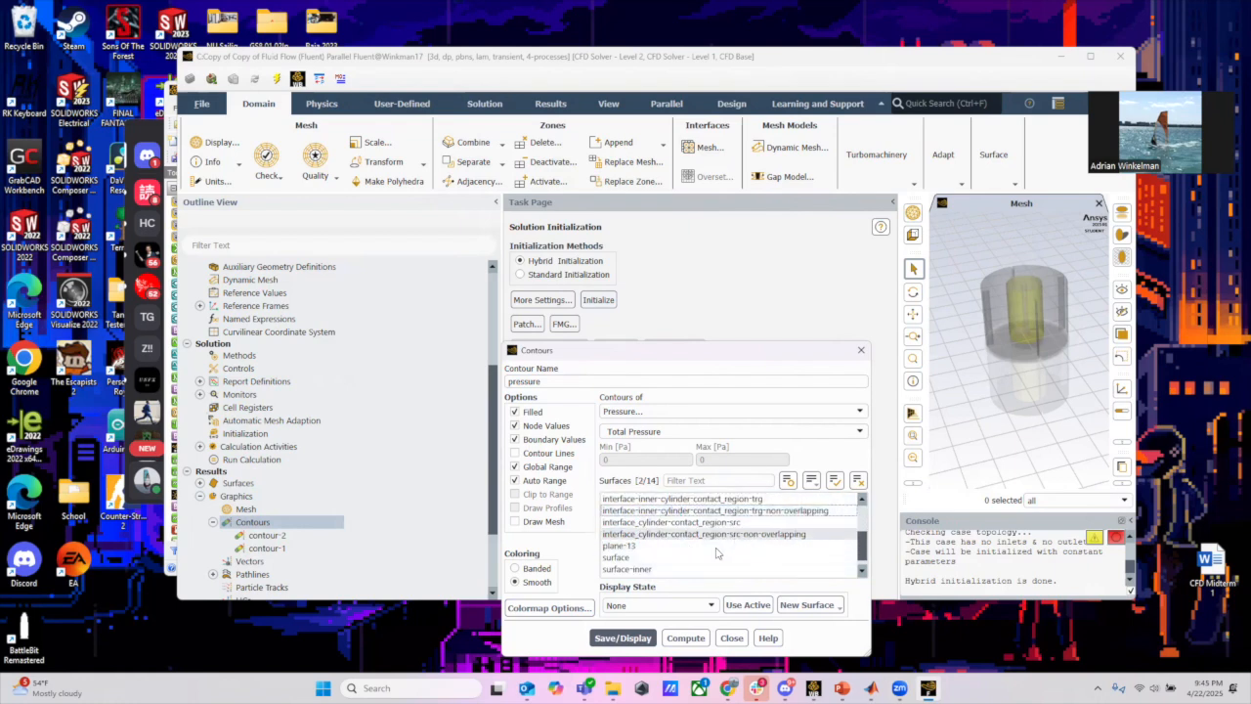
scroll(724, 556, up, 3)
scroll(724, 556, up, 2)
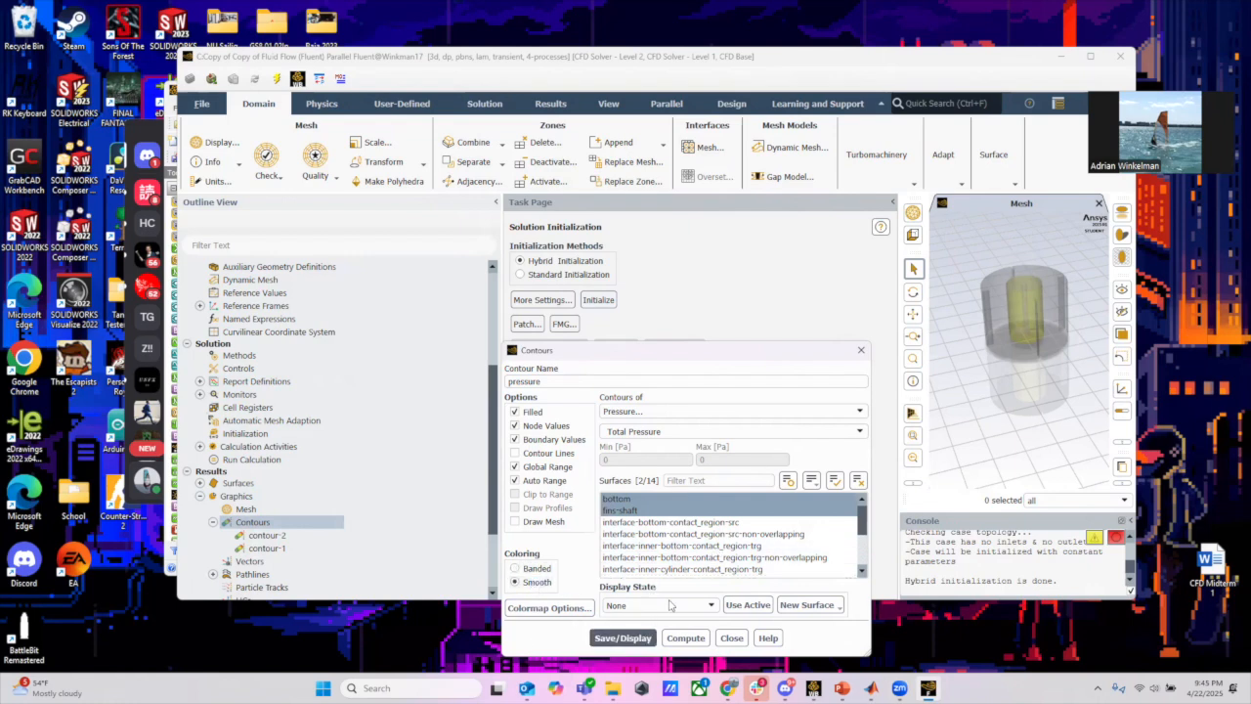
click(623, 637)
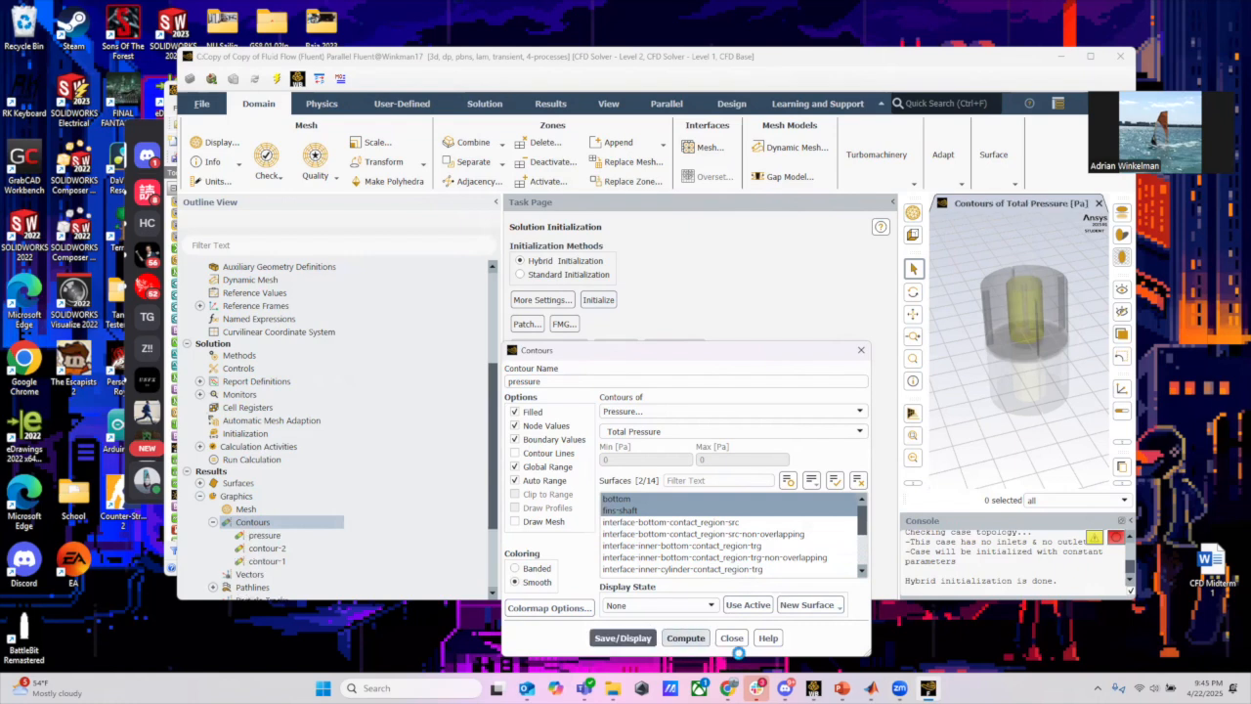
click(731, 637)
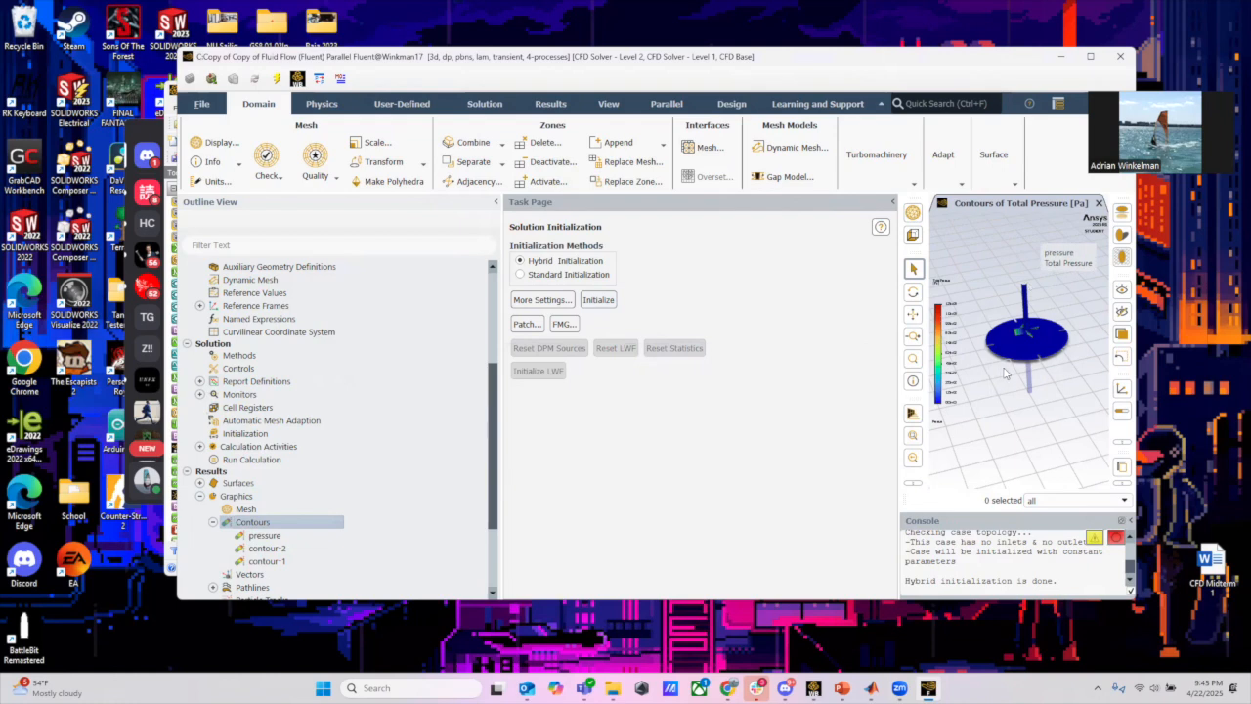
Examine the total pressure contour on the impeller fins, shaft and tank bottom from close up and from different angles
scroll(1038, 325, up, 5)
scroll(1038, 325, up, 5)
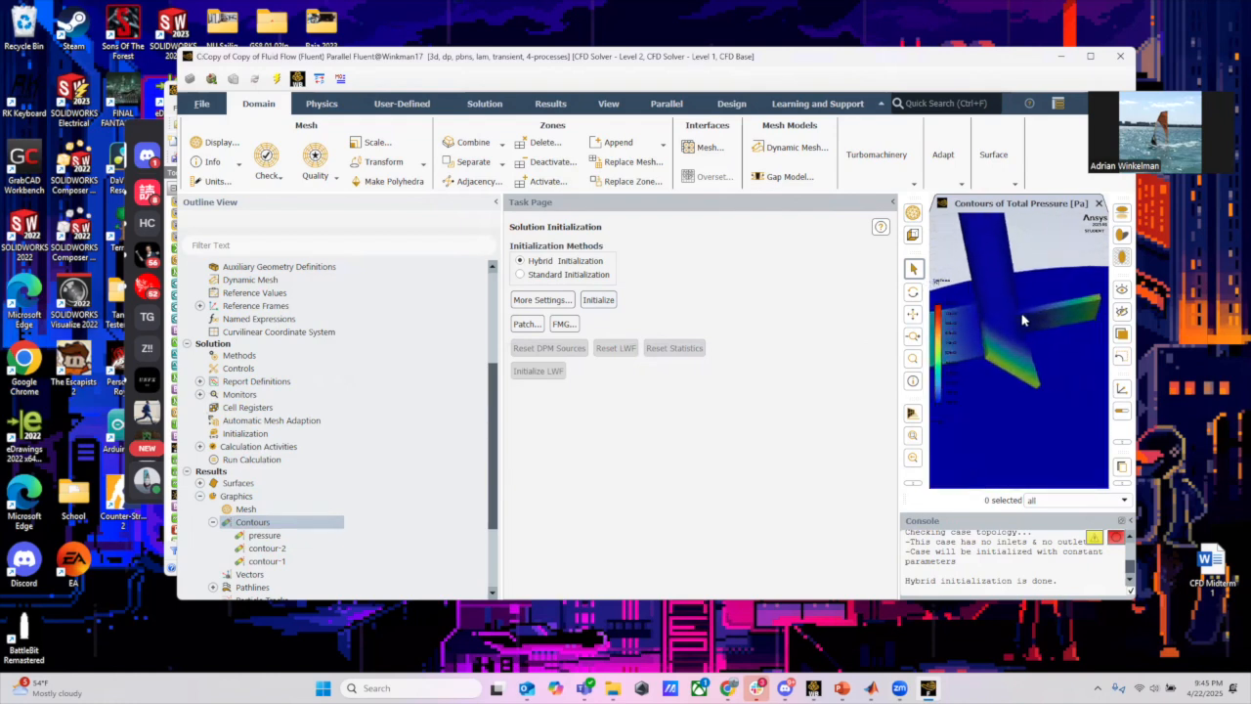
scroll(1033, 335, down, 8)
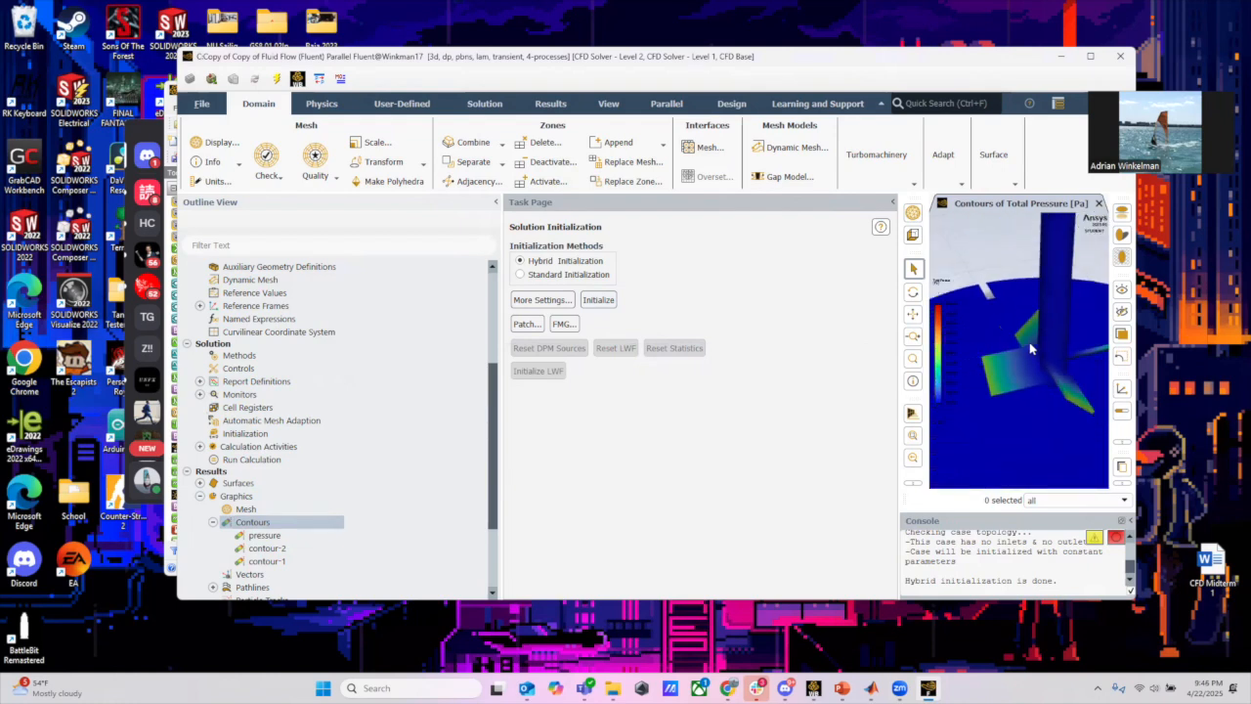
drag(1009, 361, 1034, 375)
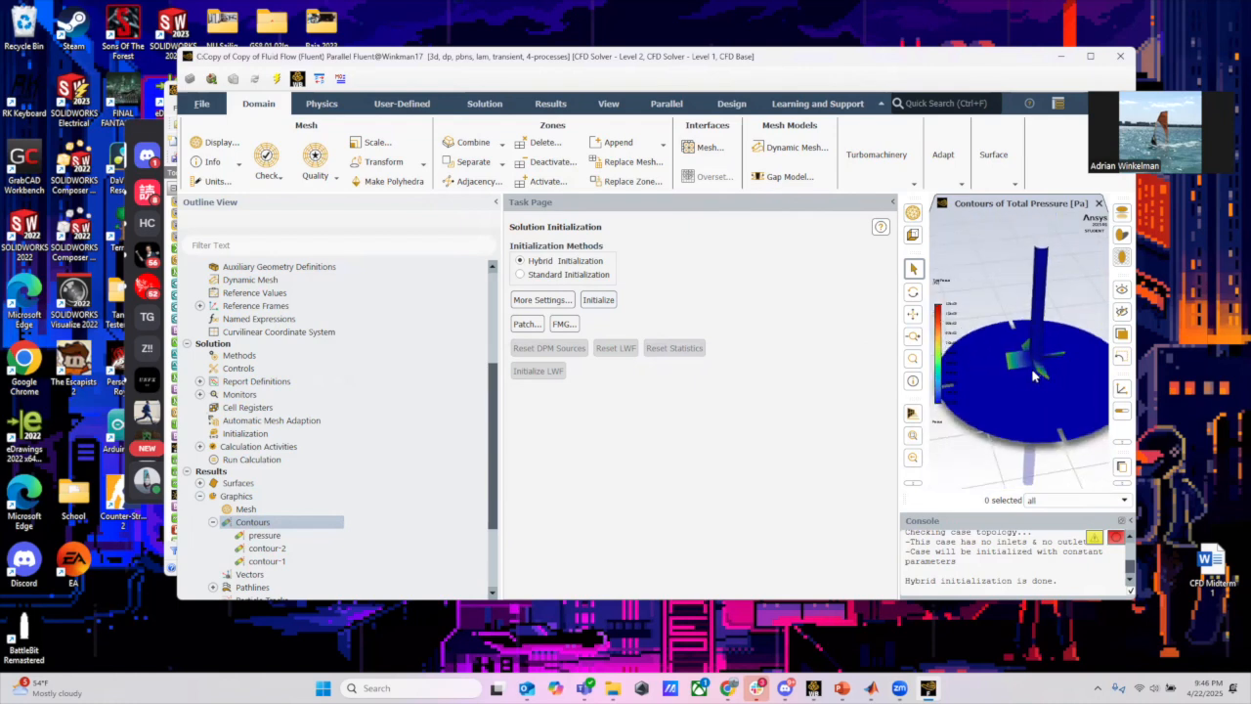
Open the run calculation settings and review the number of time steps and the time step size
scroll(377, 547, down, 3)
click(213, 417)
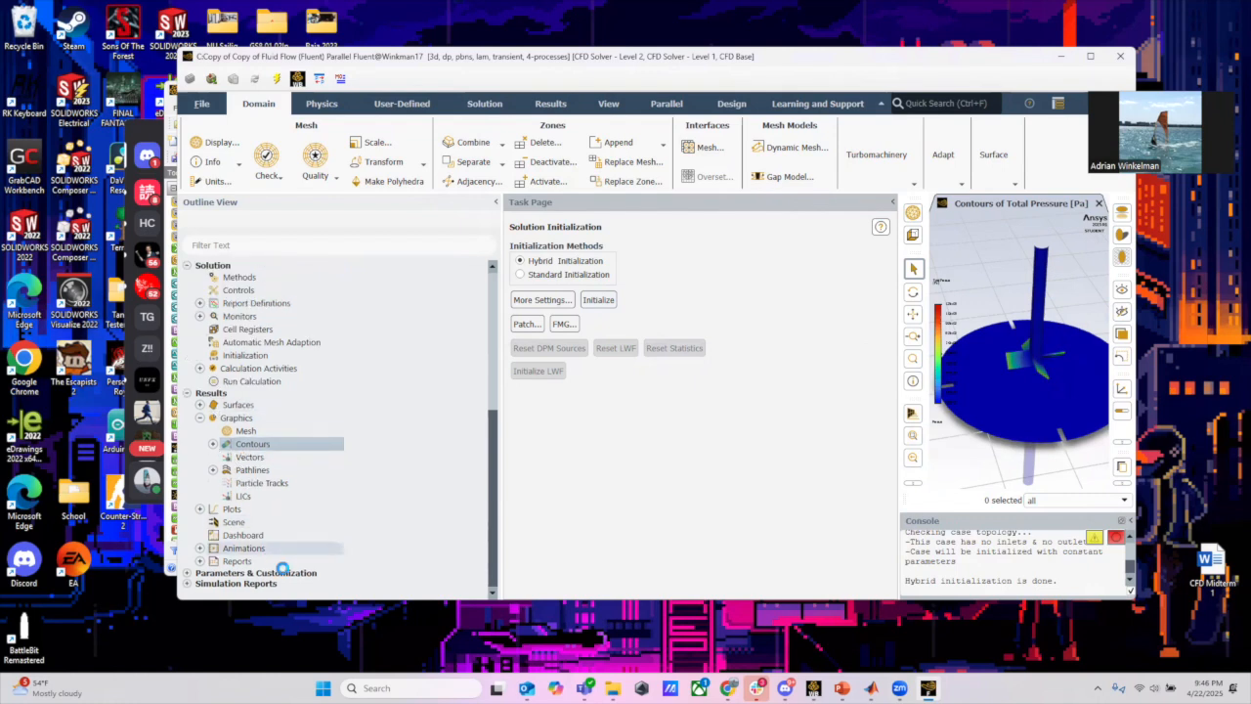
click(201, 417)
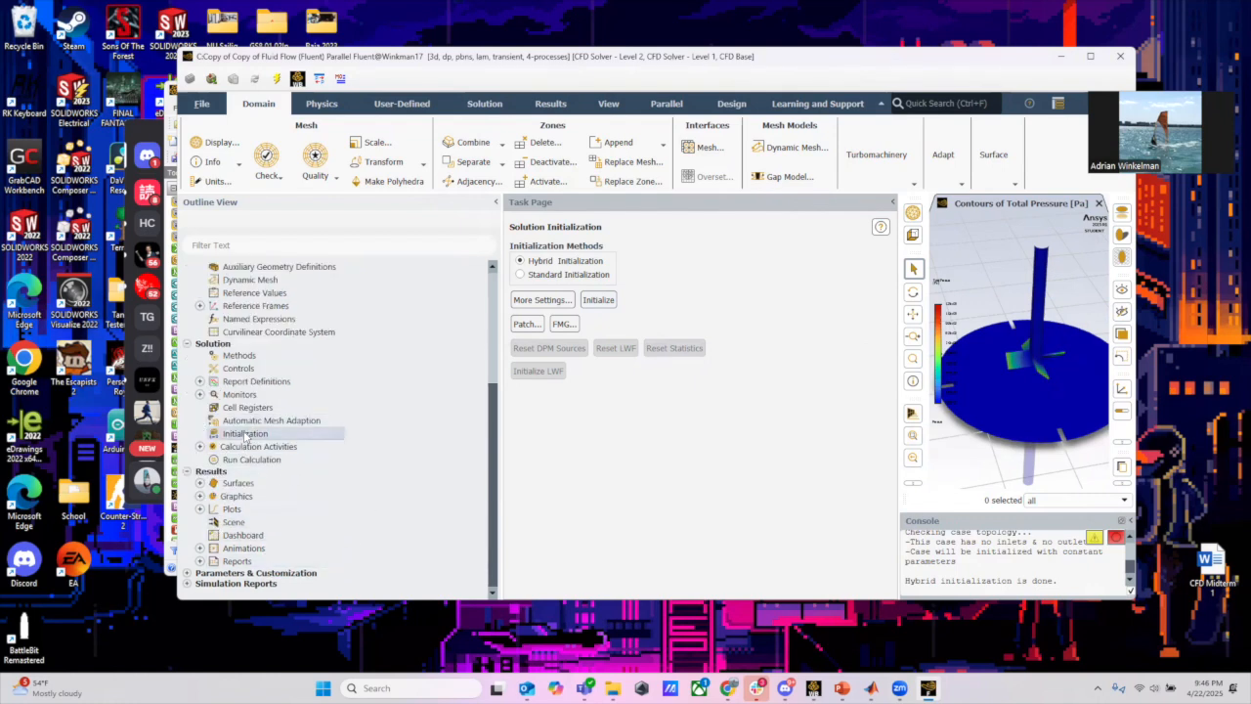
click(245, 435)
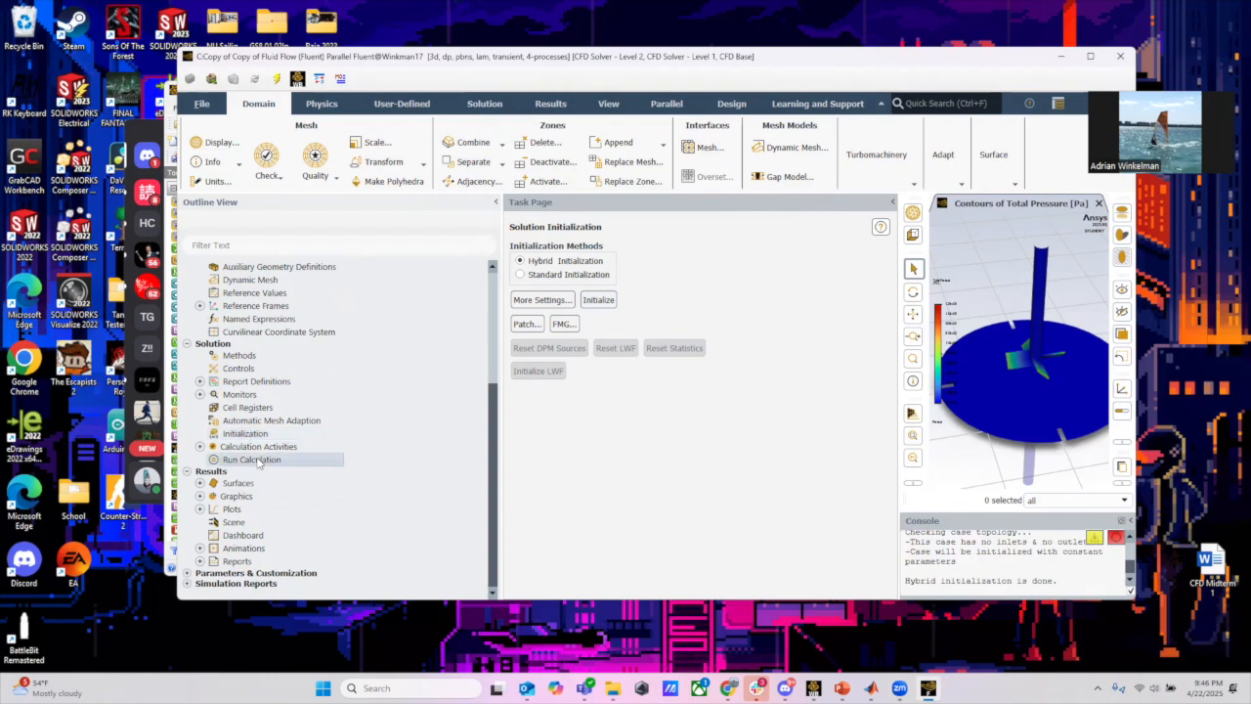
click(266, 461)
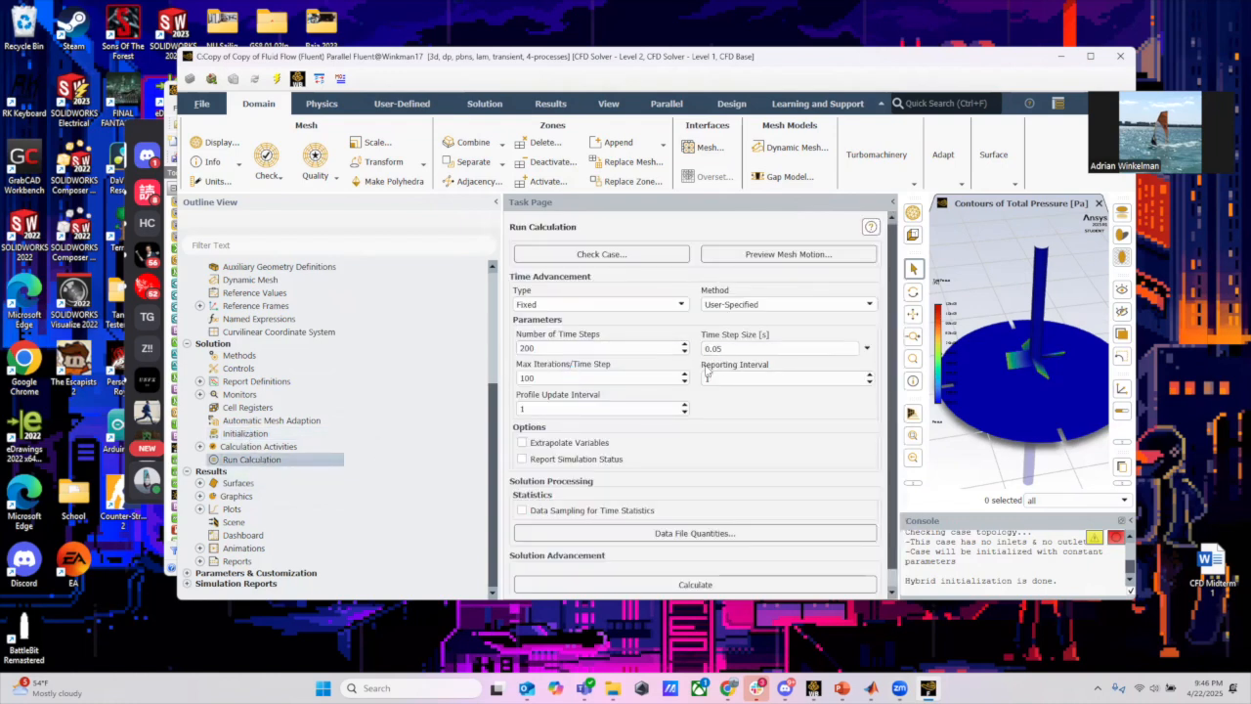
click(751, 349)
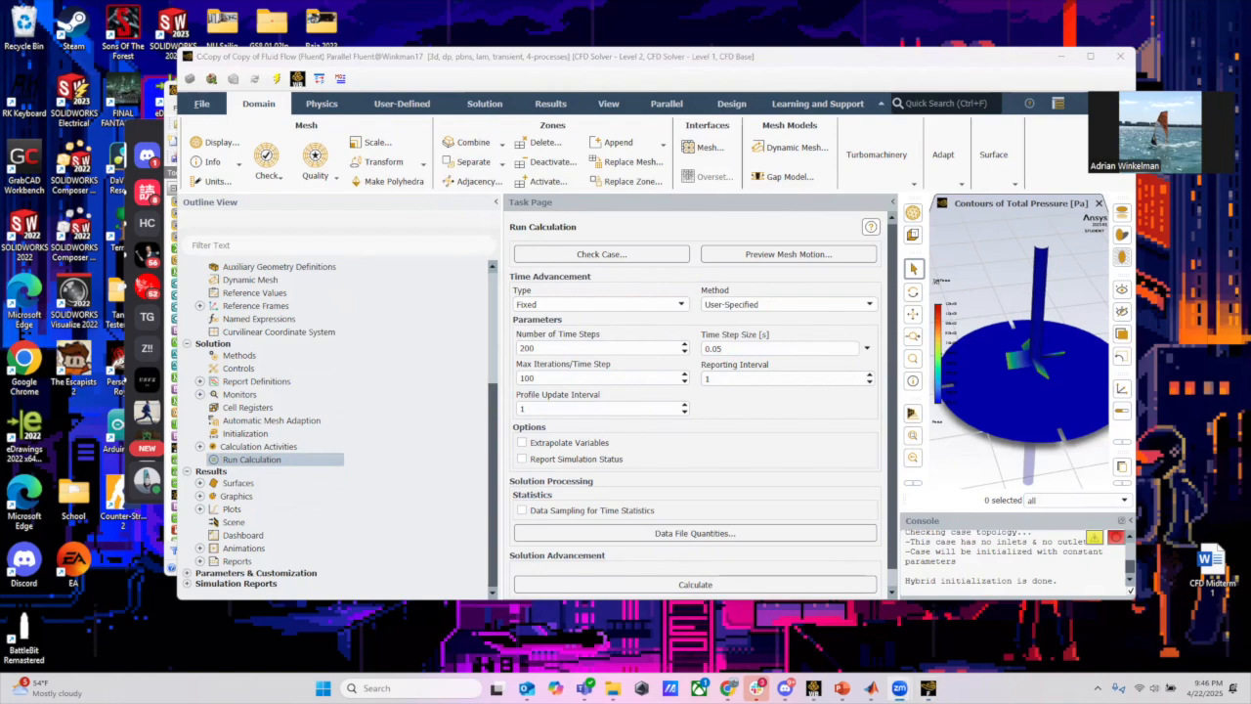
click(199, 497)
click(252, 522)
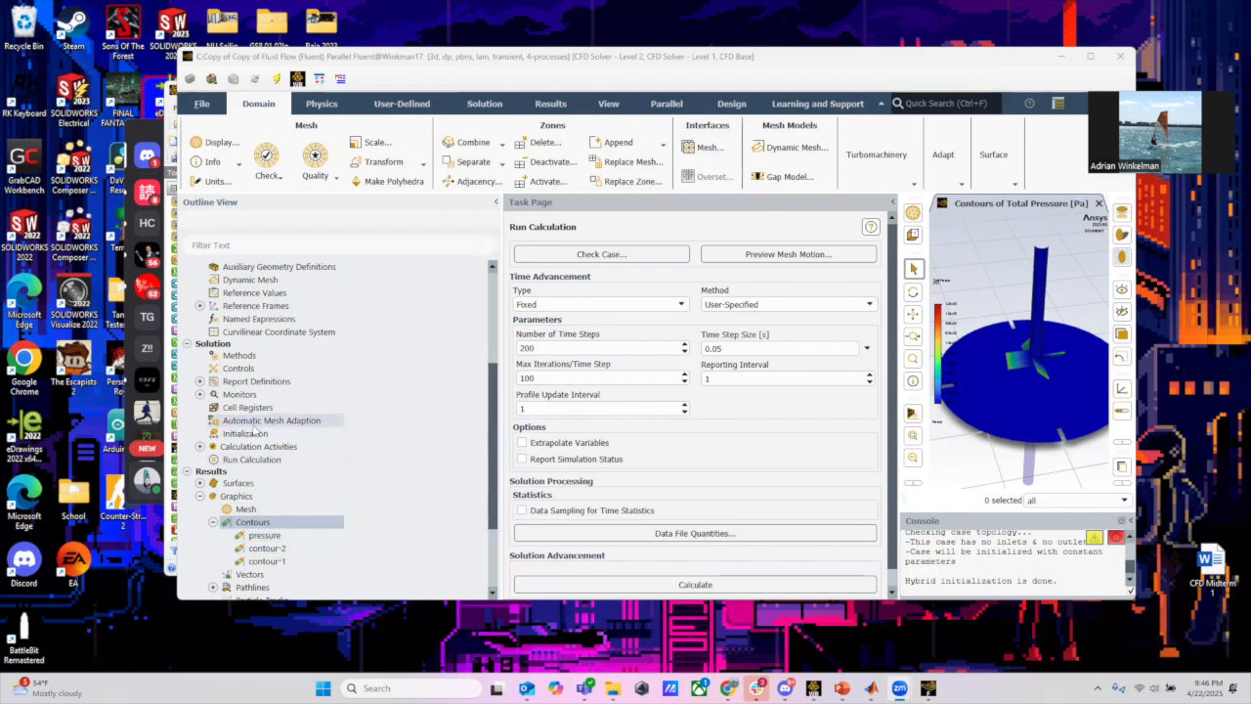
click(199, 495)
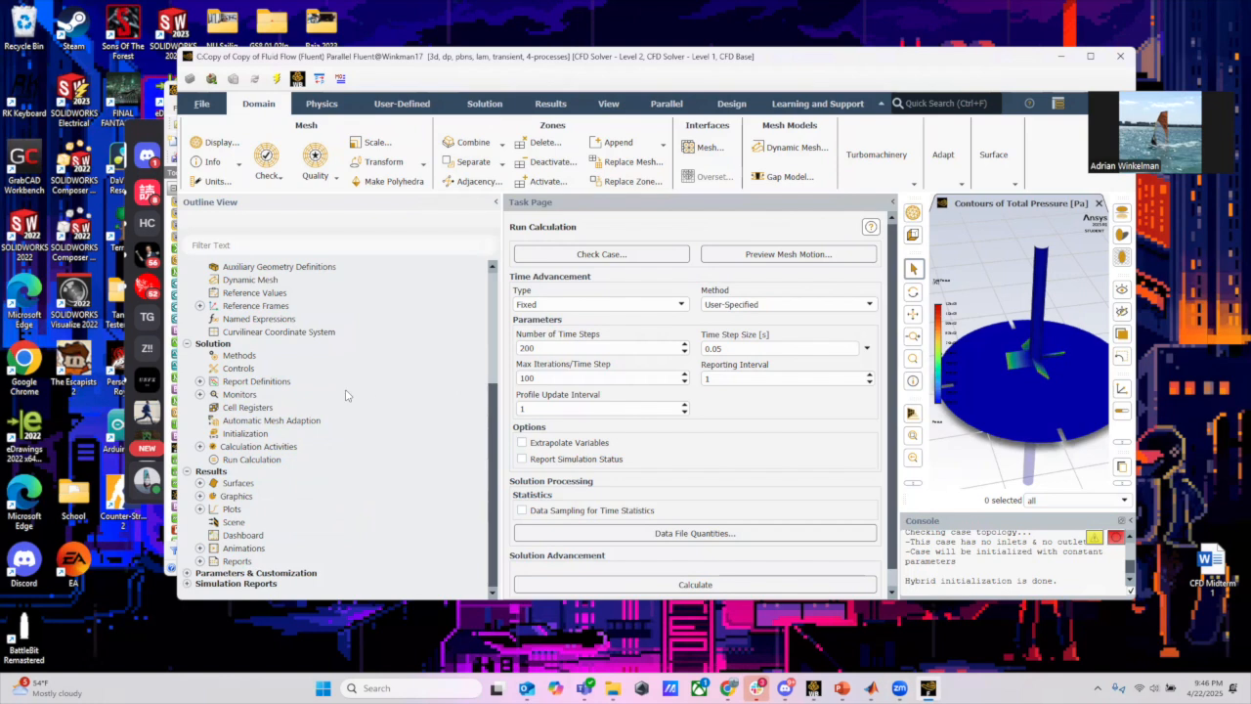
Review the absolute convergence criteria for continuity and the velocity components in the residual monitors
click(199, 395)
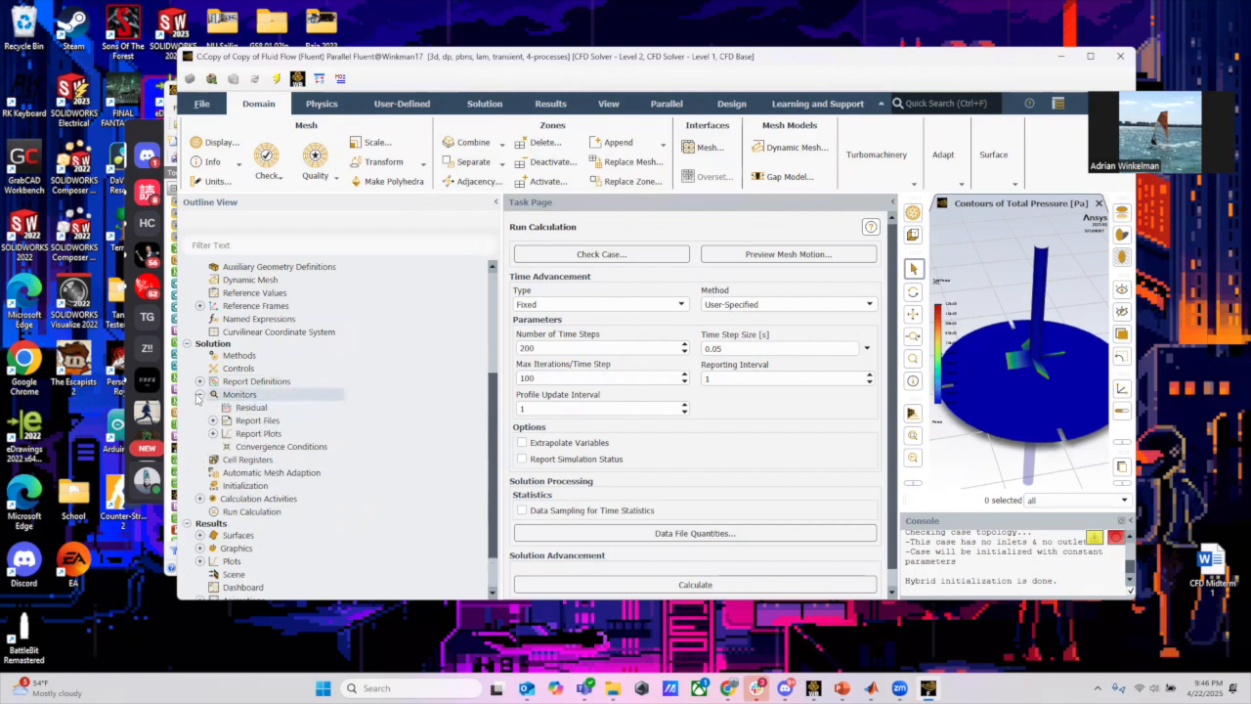
right_click(239, 409)
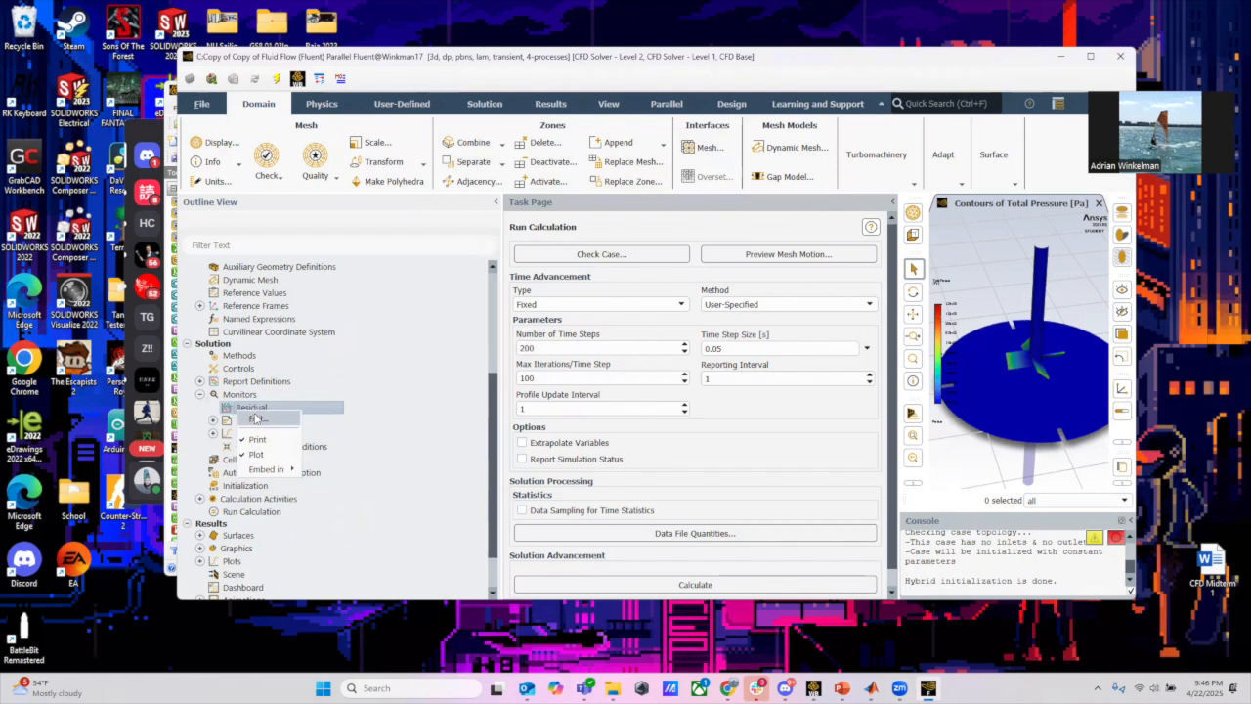
click(256, 418)
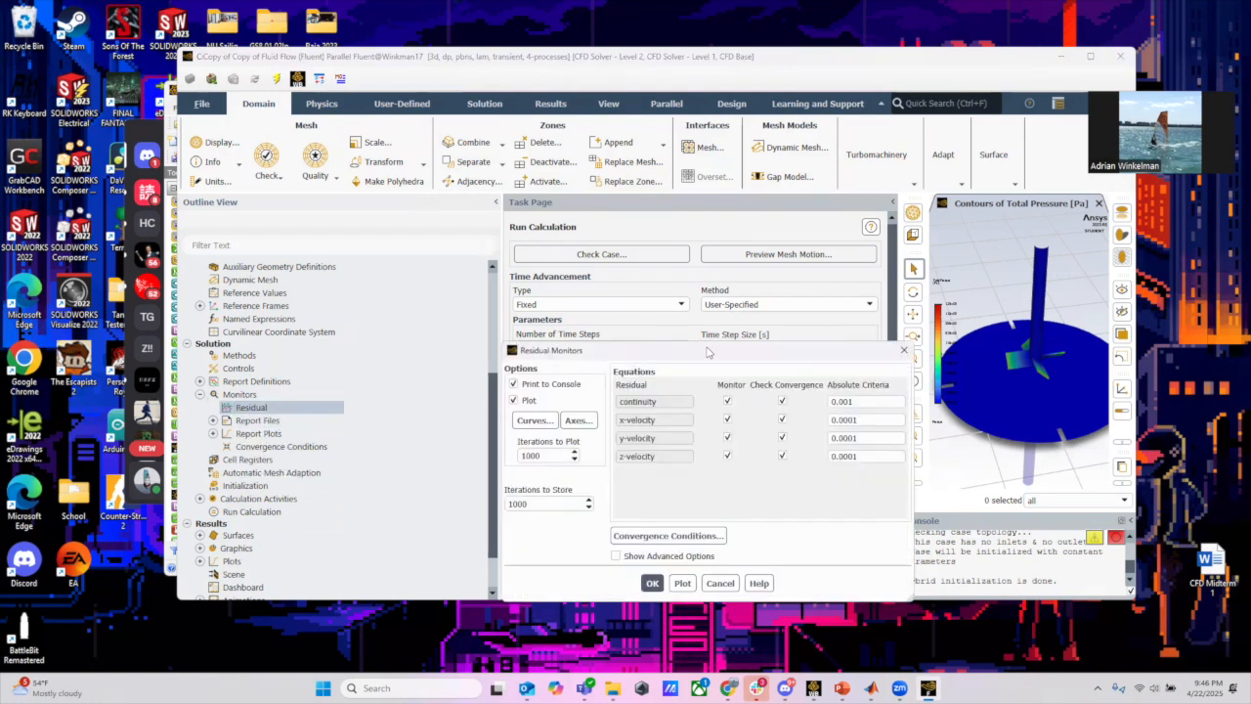
drag(707, 352, 482, 292)
click(614, 360)
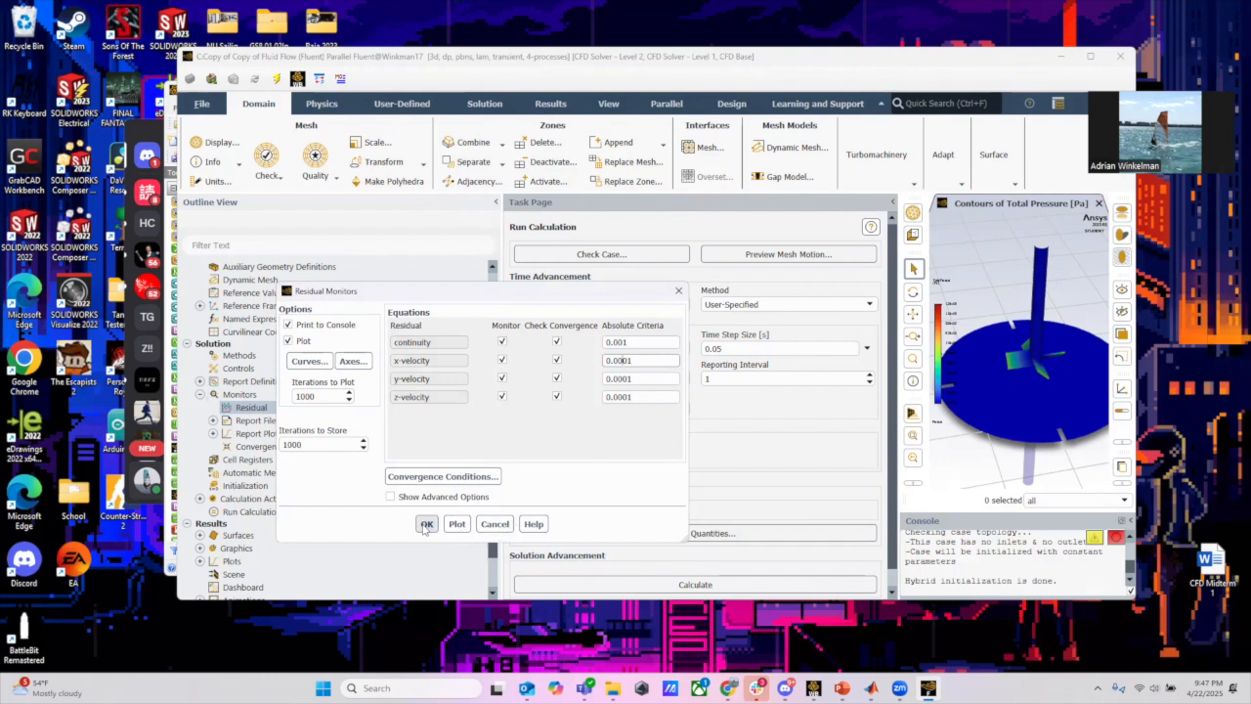
click(426, 524)
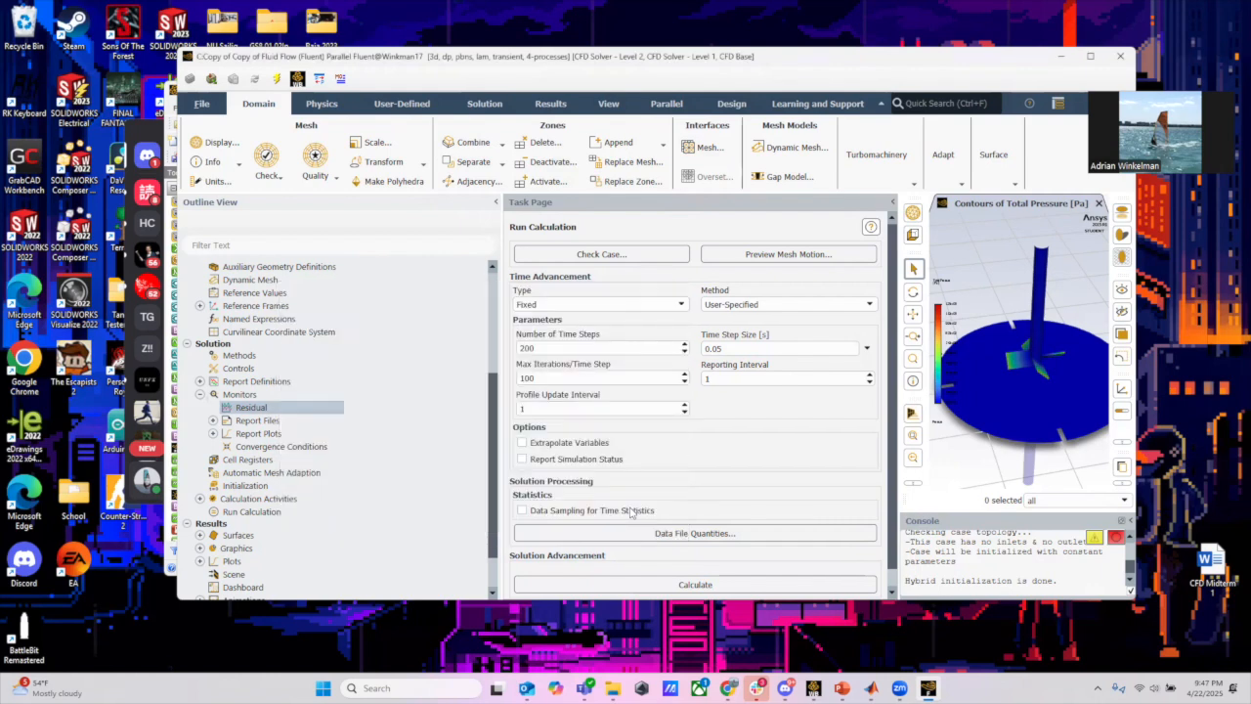
Start the calculation with the Fixed time advancement type, using the settings and mesh changes for the current calculation only
click(256, 511)
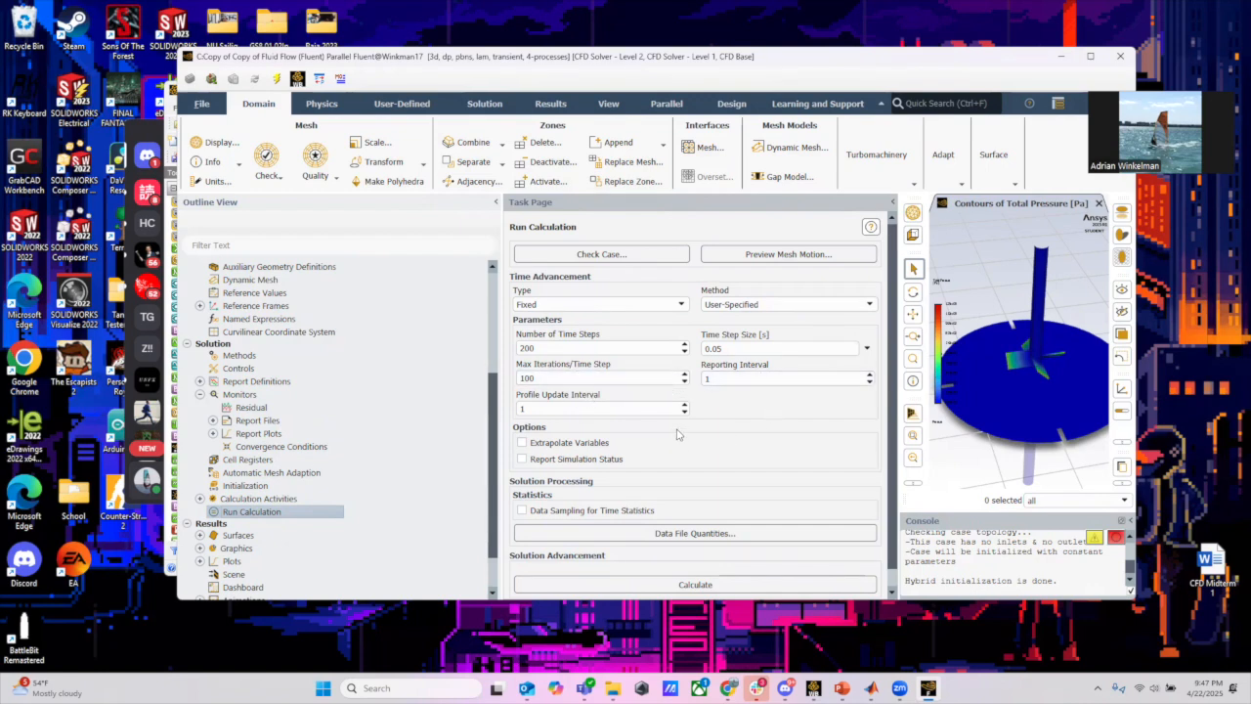
click(681, 305)
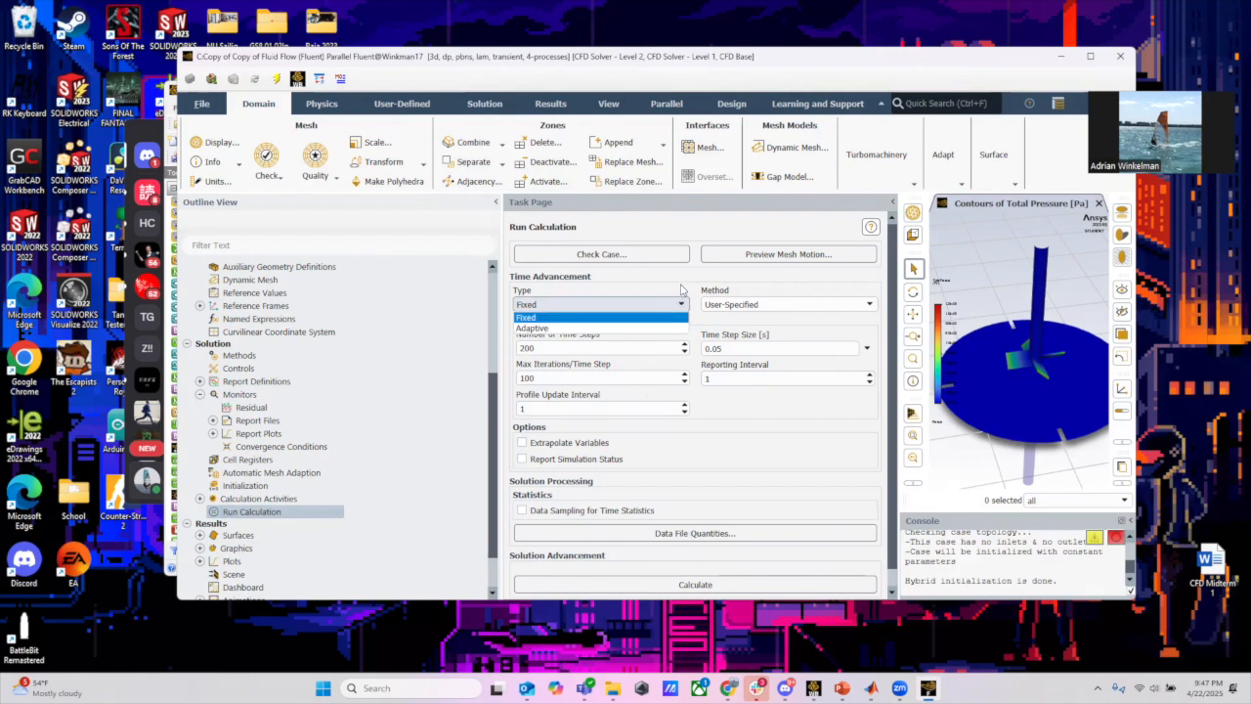
click(681, 286)
scroll(782, 418, down, 1)
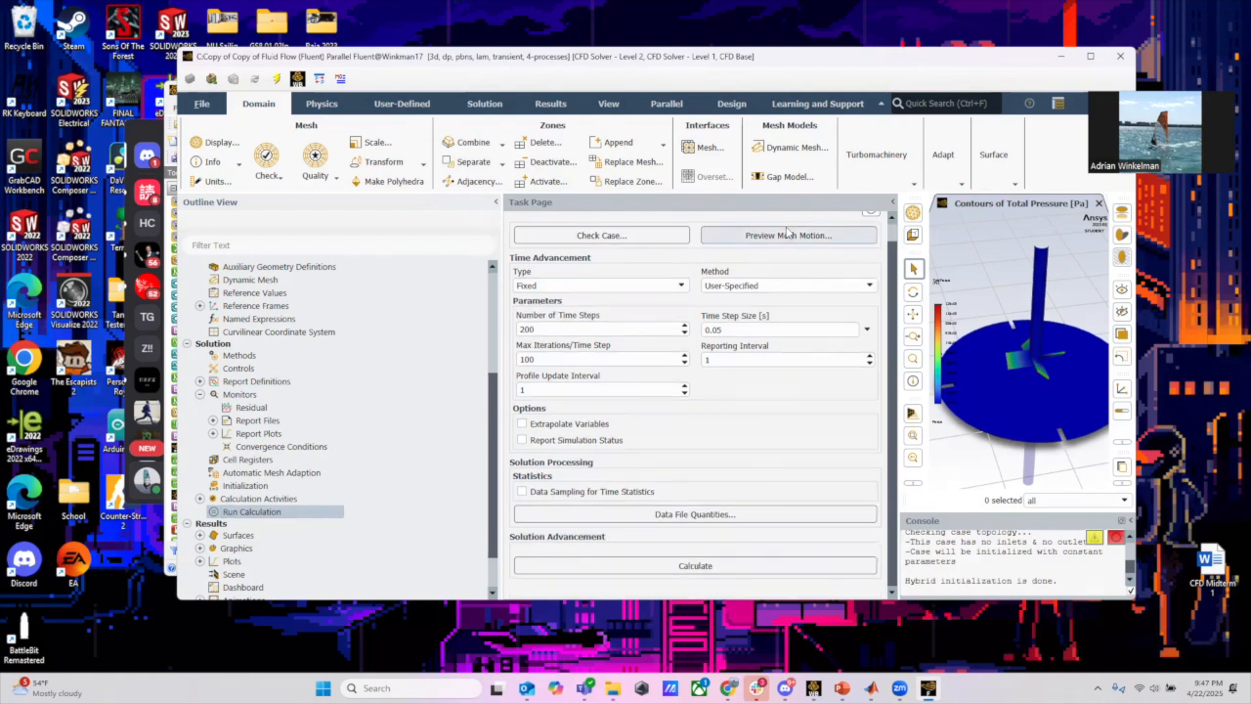
click(711, 566)
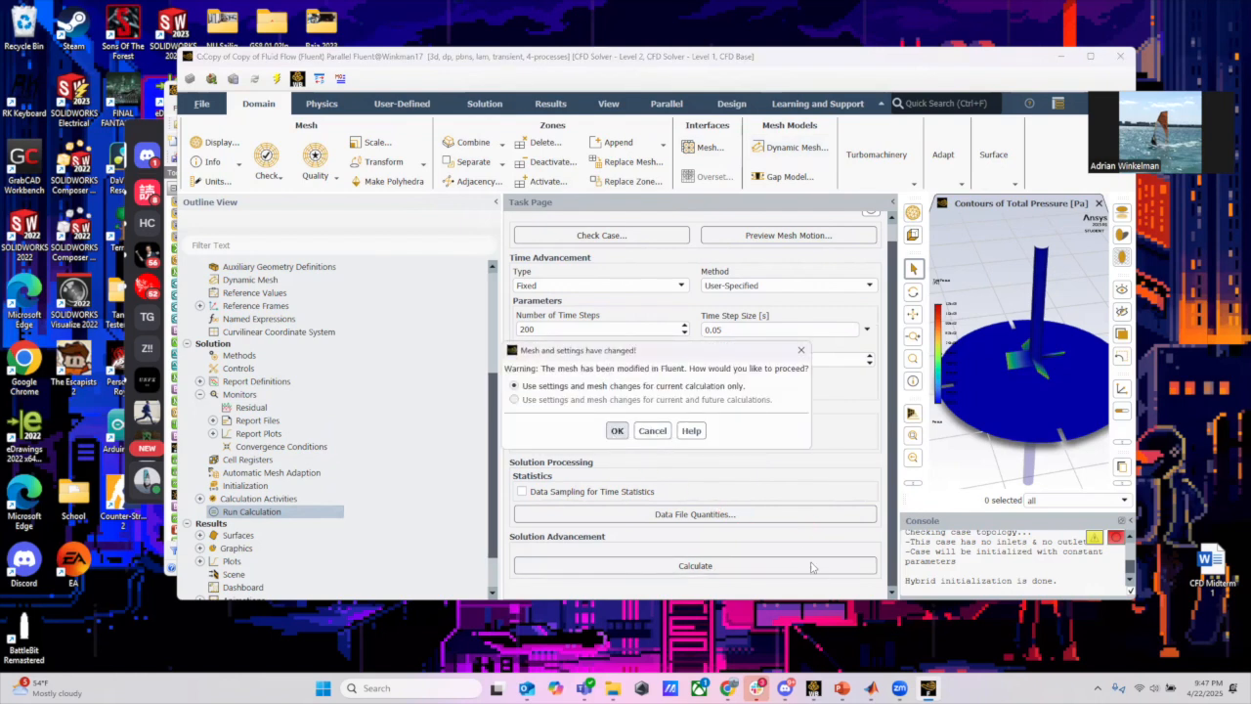
key(Return)
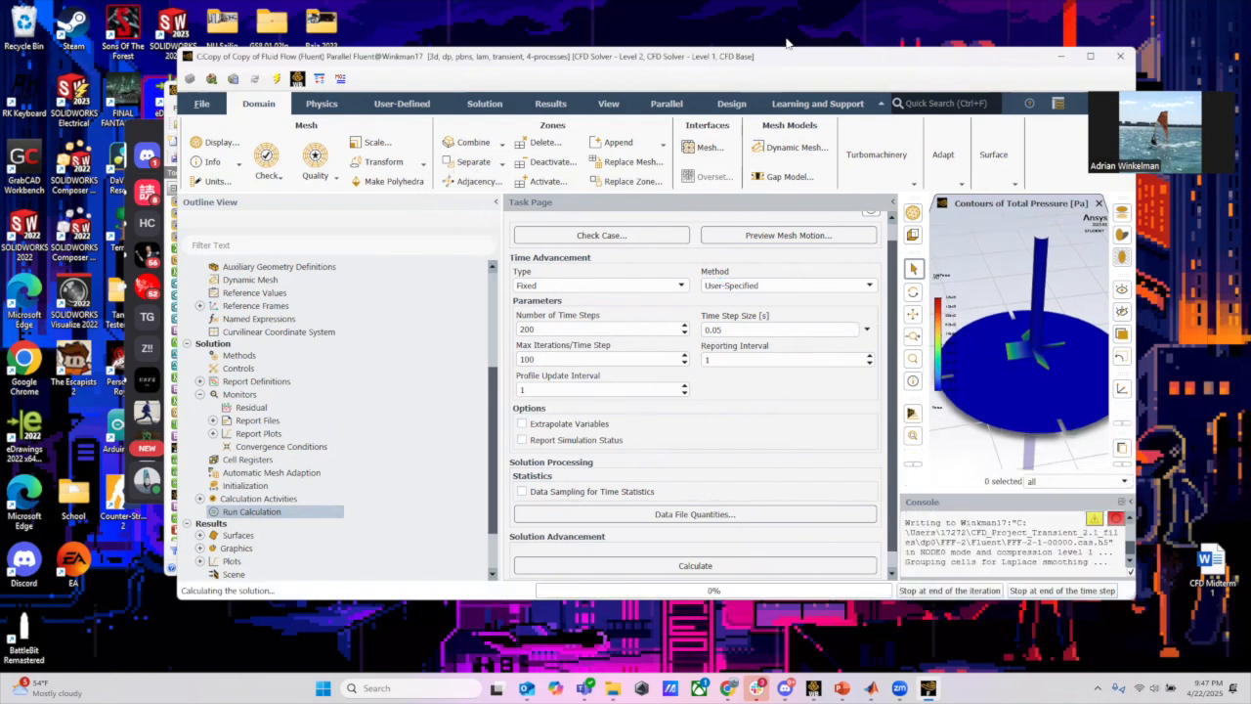
drag(793, 59, 721, 58)
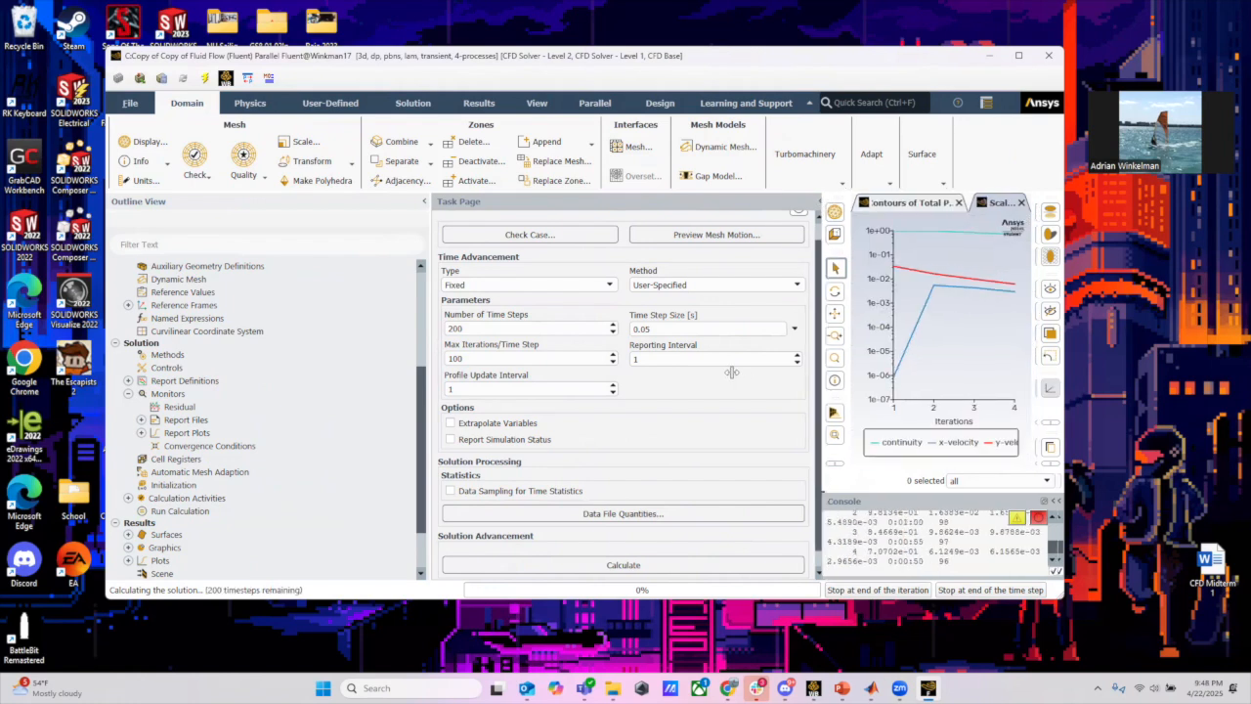
Widen the graphics area and bring up the scaled residuals plot while the calculation runs
drag(826, 370, 581, 371)
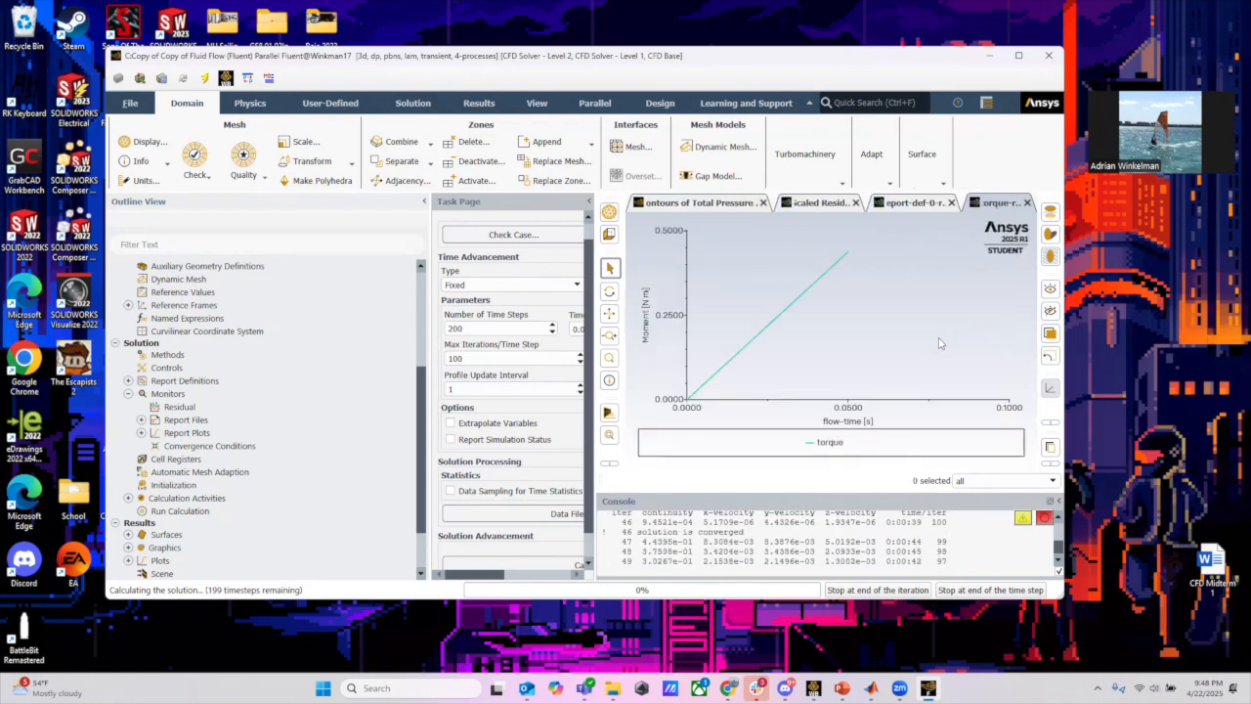
click(818, 204)
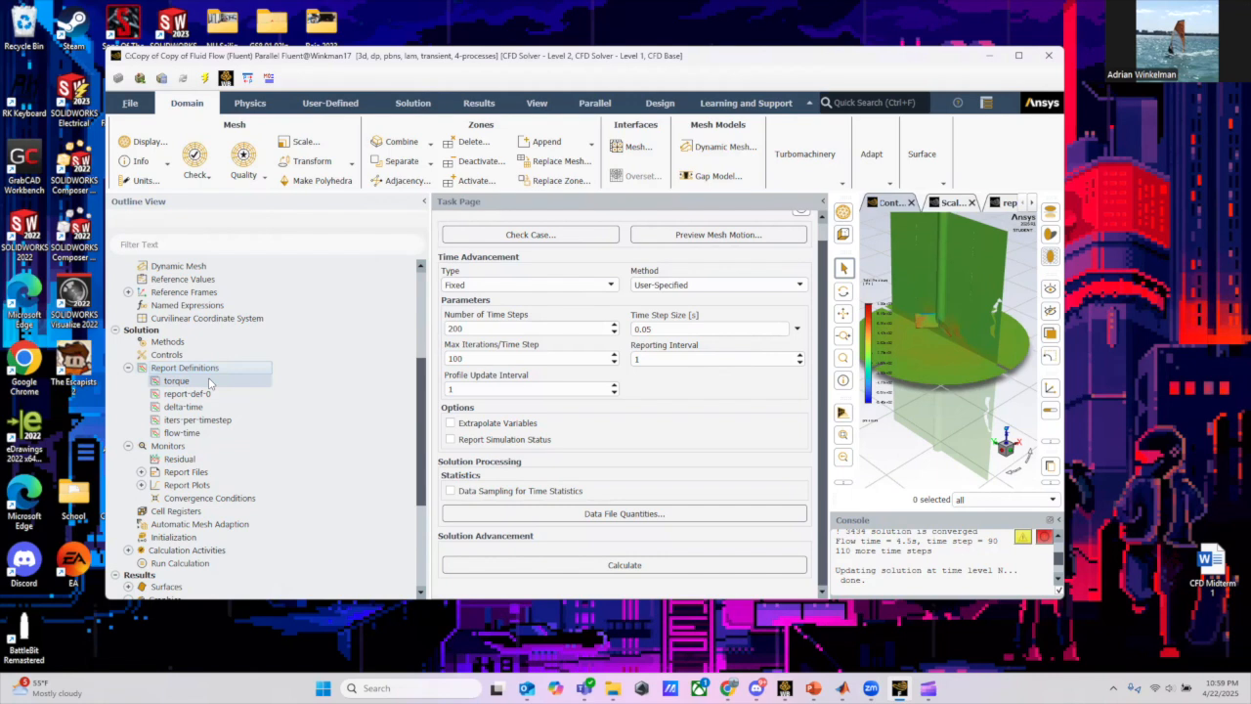
Start a new report file definition and add the torque report definition to it
right_click(196, 473)
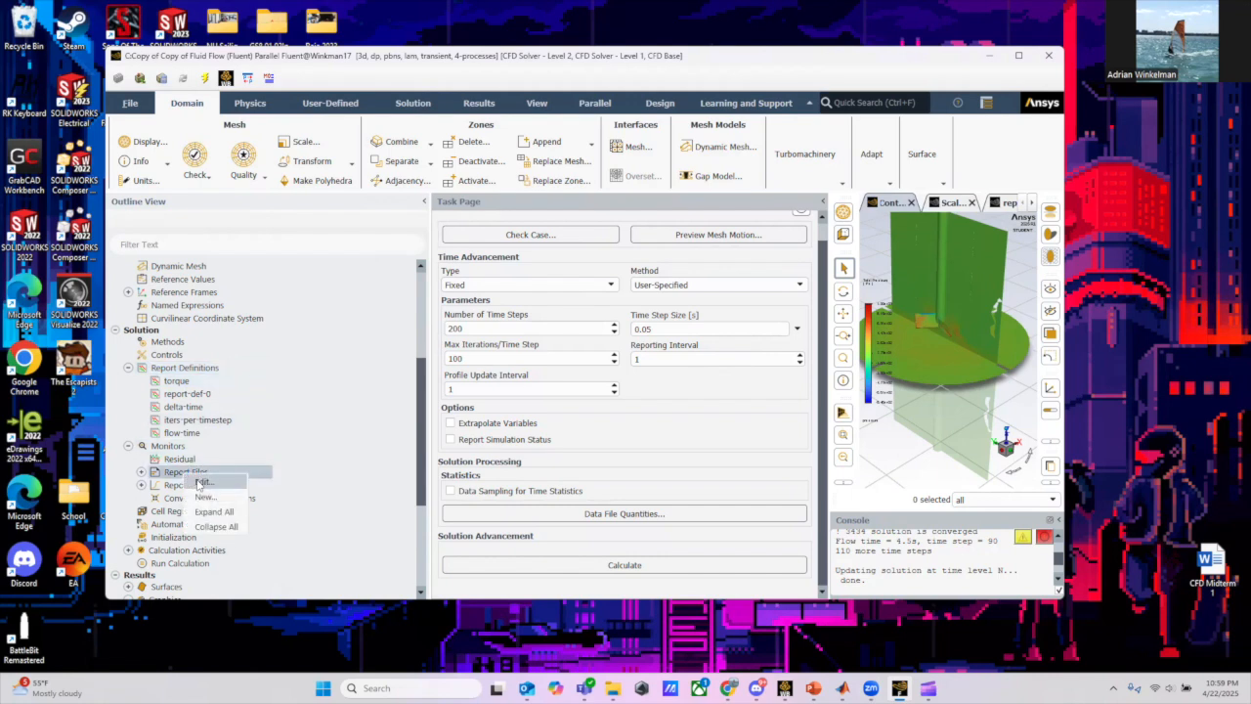
click(202, 483)
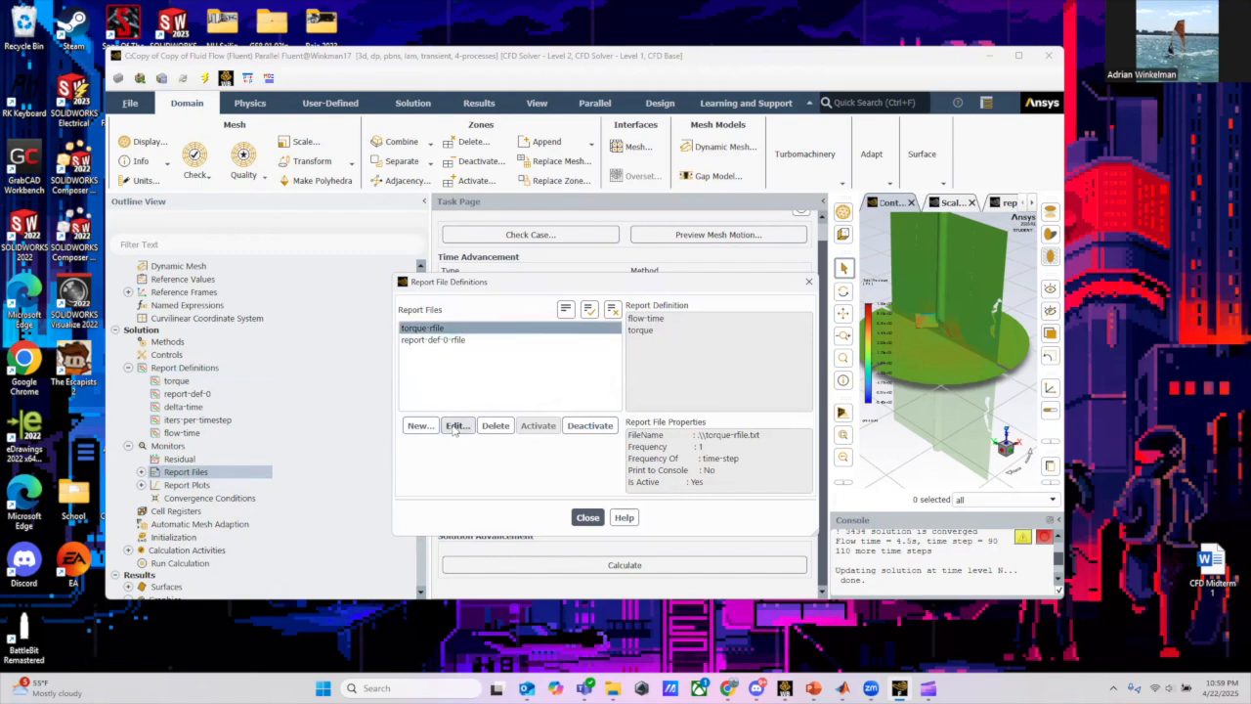
click(418, 426)
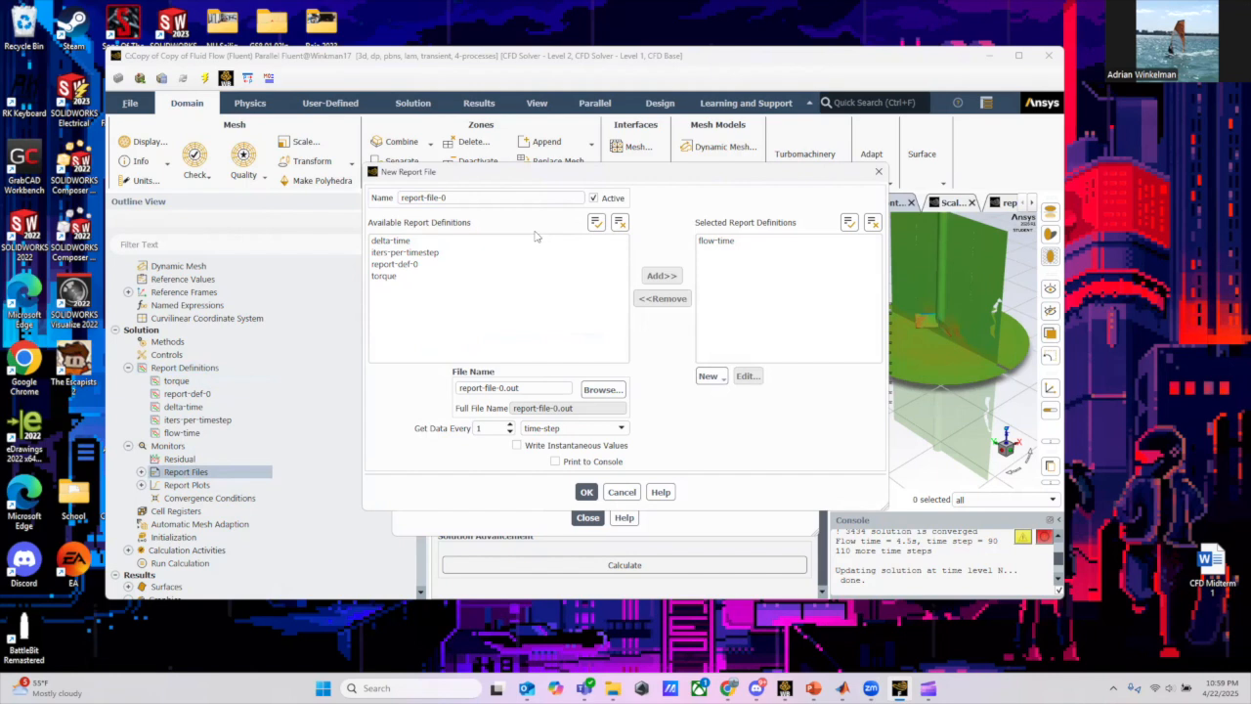
click(447, 276)
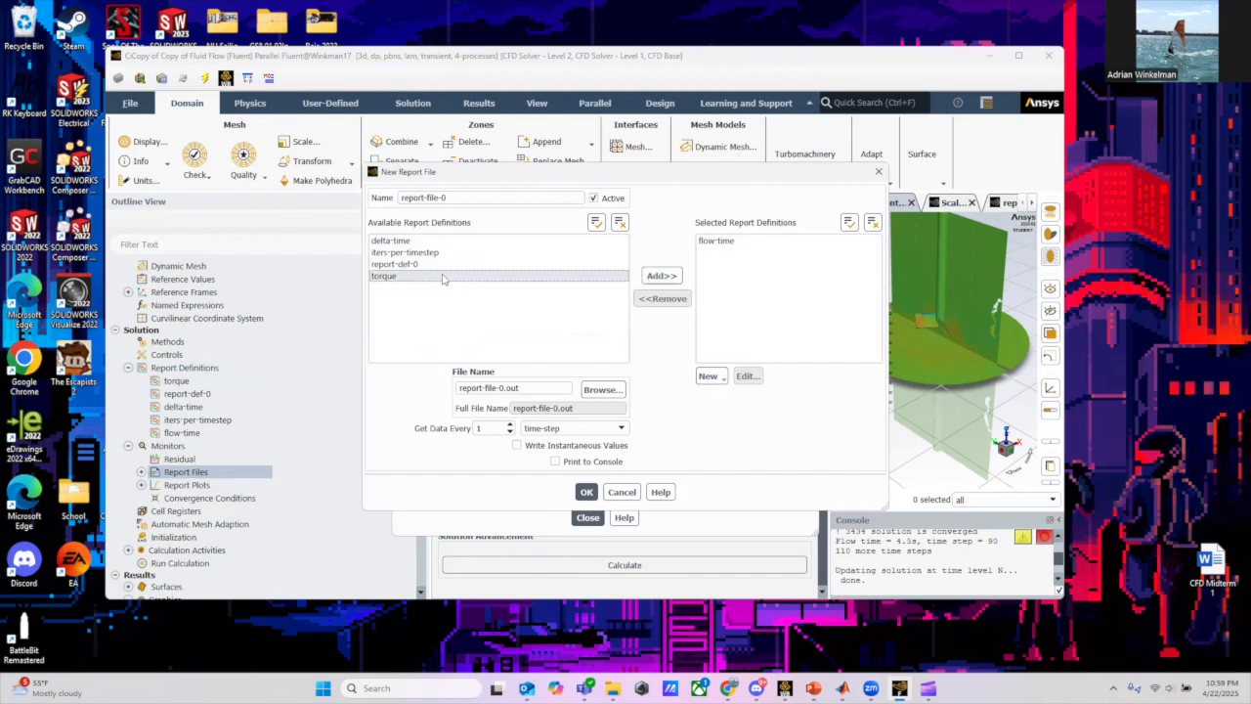
click(658, 275)
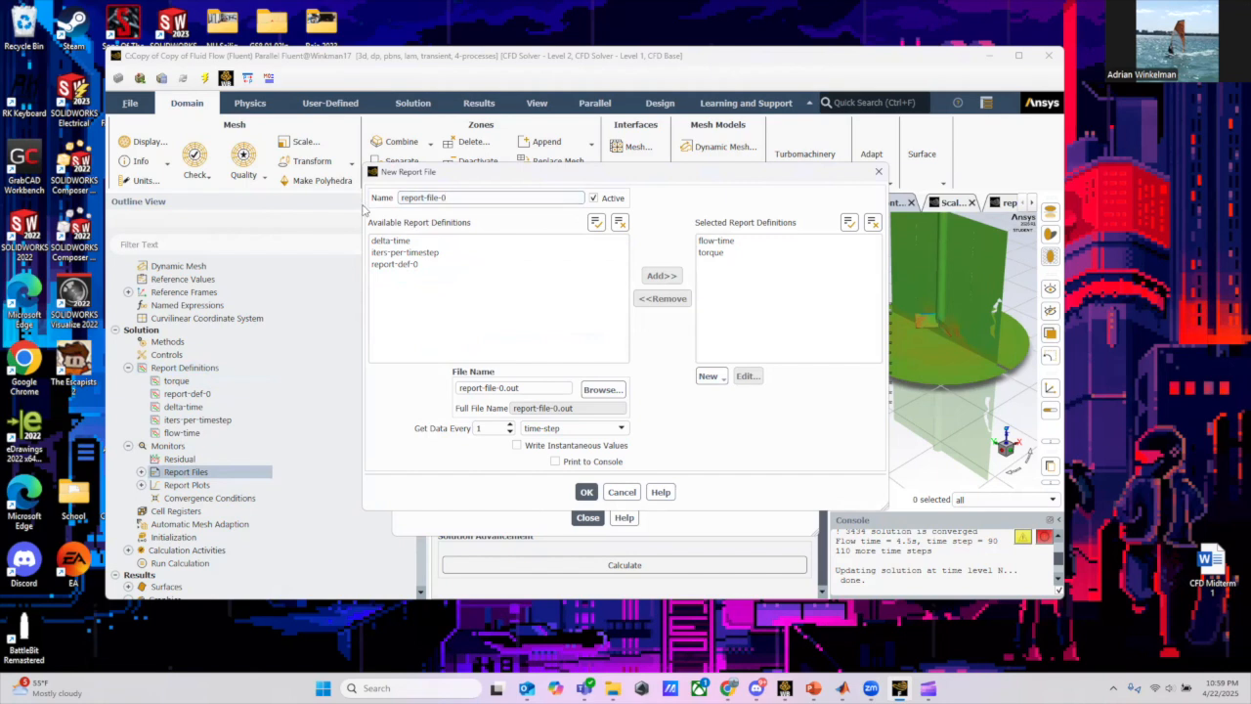
Name the report file report-file-torque, set its output file name to report-file-0.txt, and save the definition
text(torque)
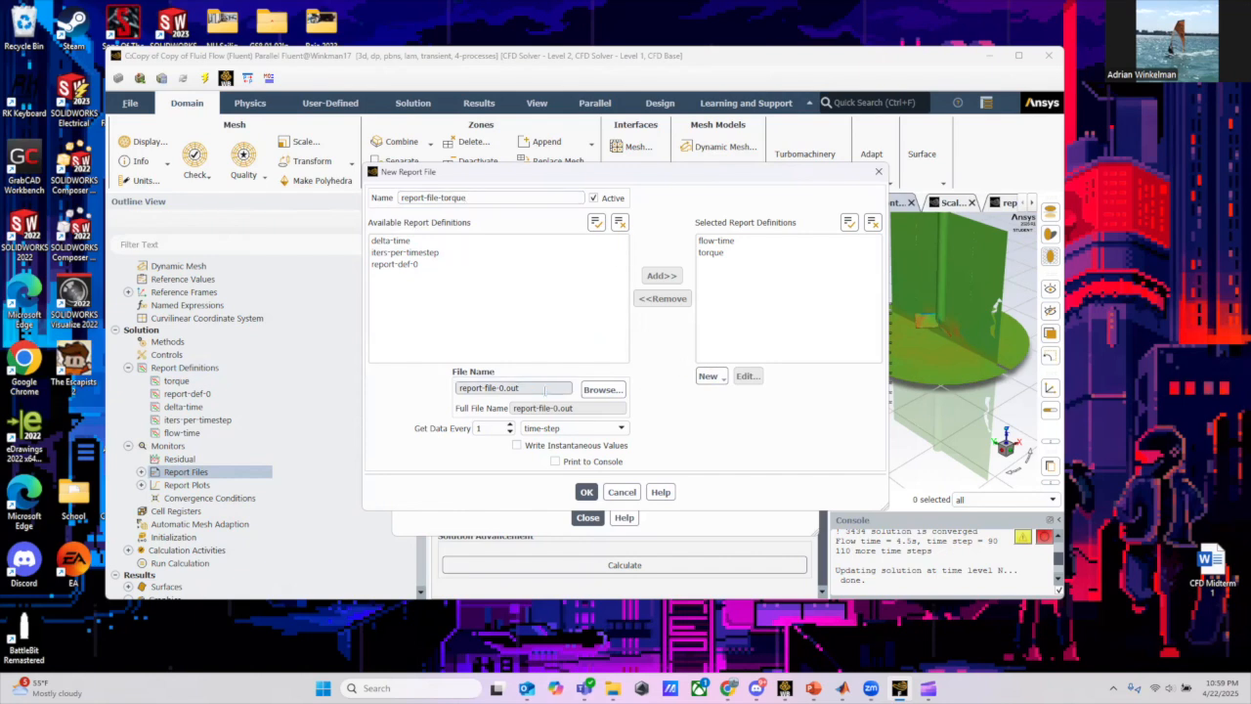
text(txt)
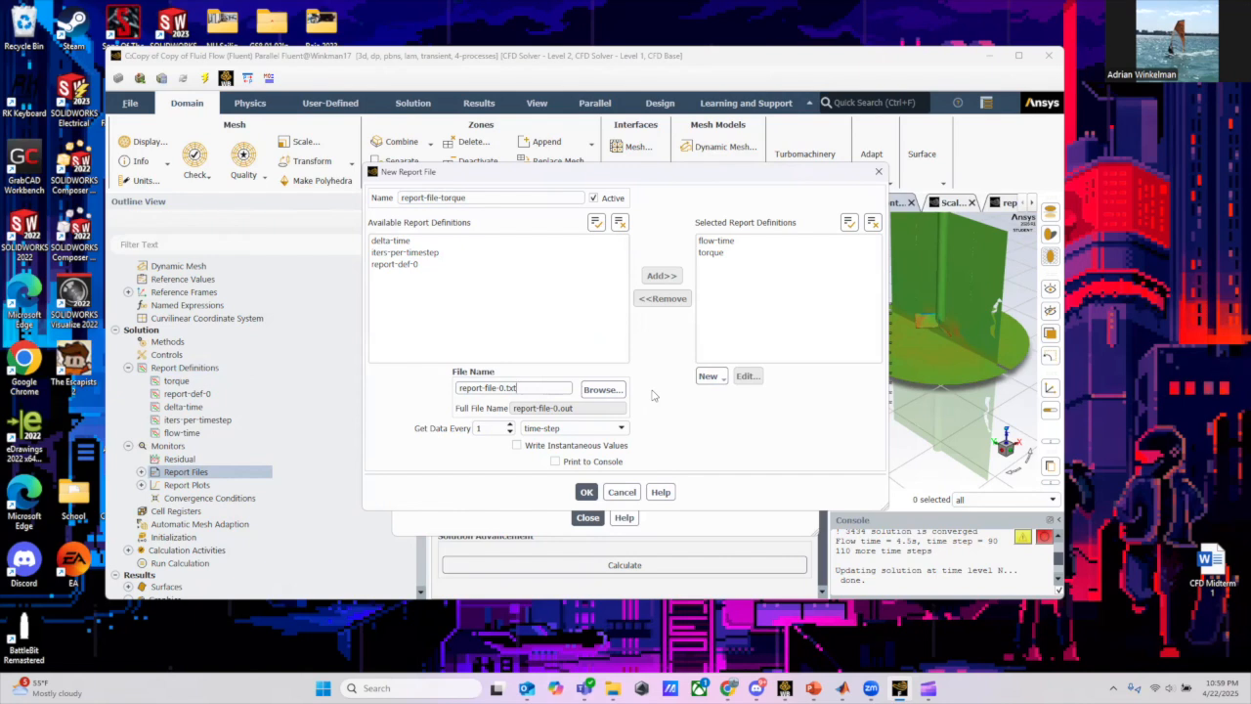
click(588, 490)
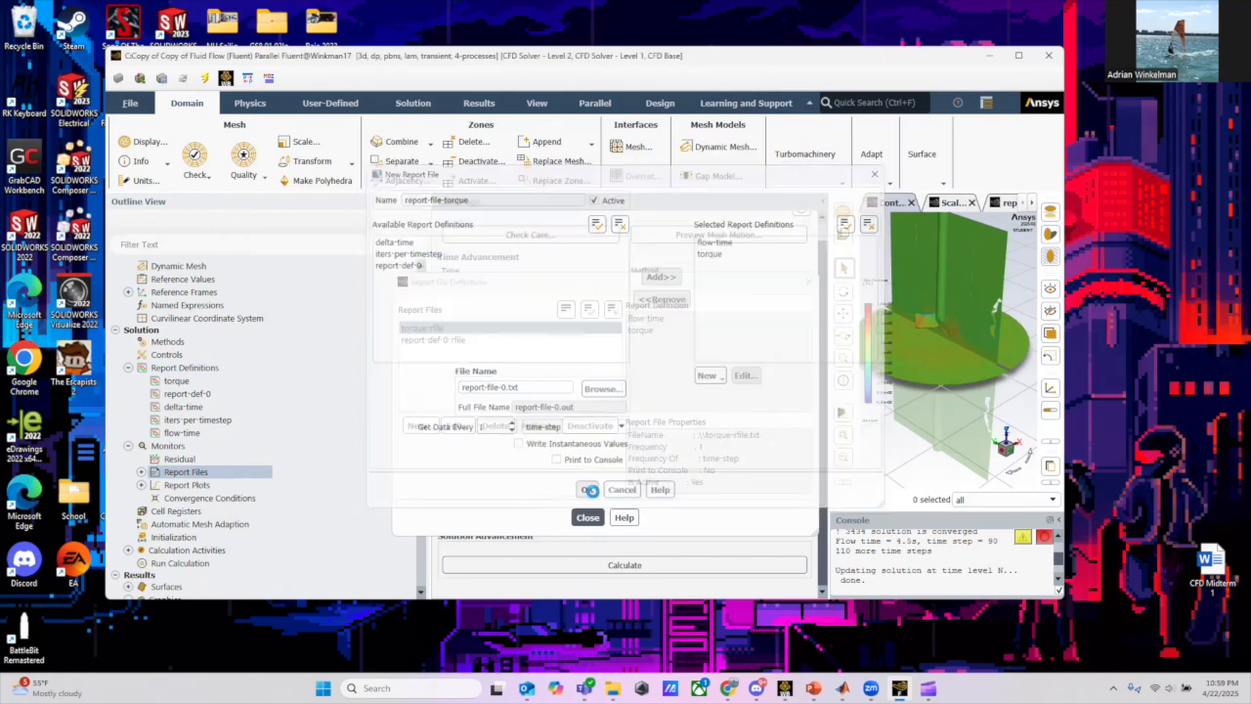
click(587, 518)
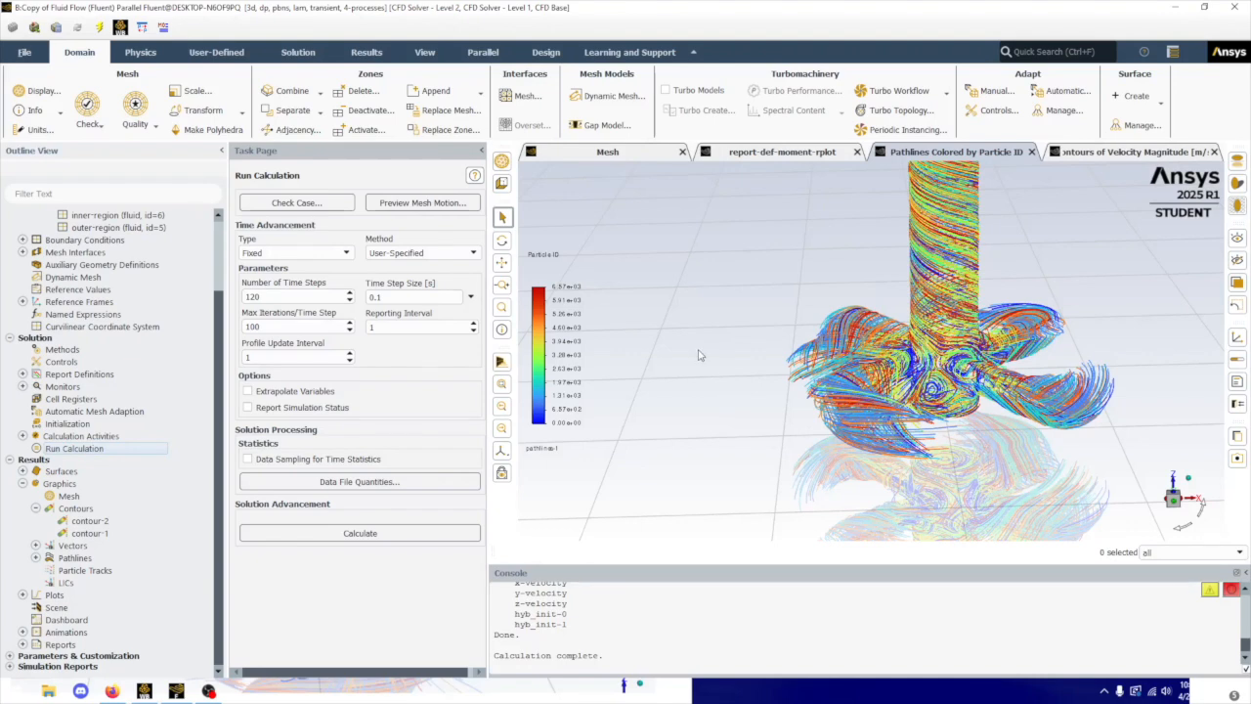
Examine the moment report plot over flow time and probe points along the curve
click(749, 154)
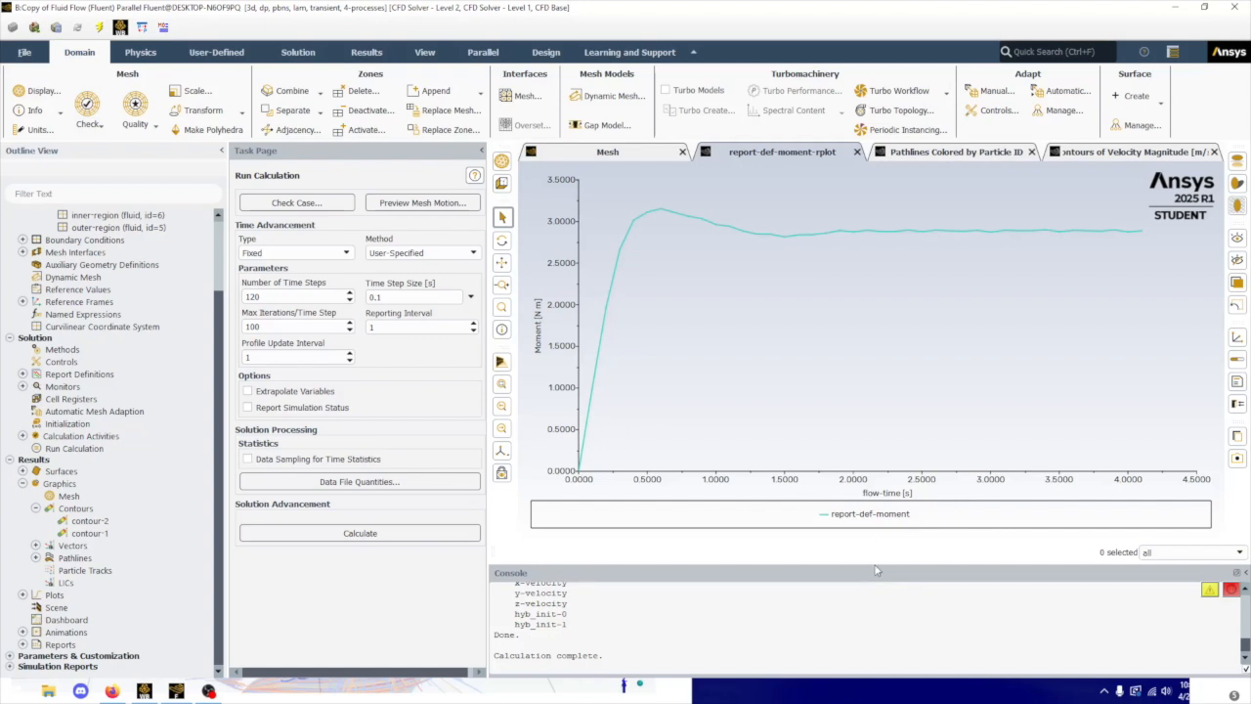
mouse_move(785, 243)
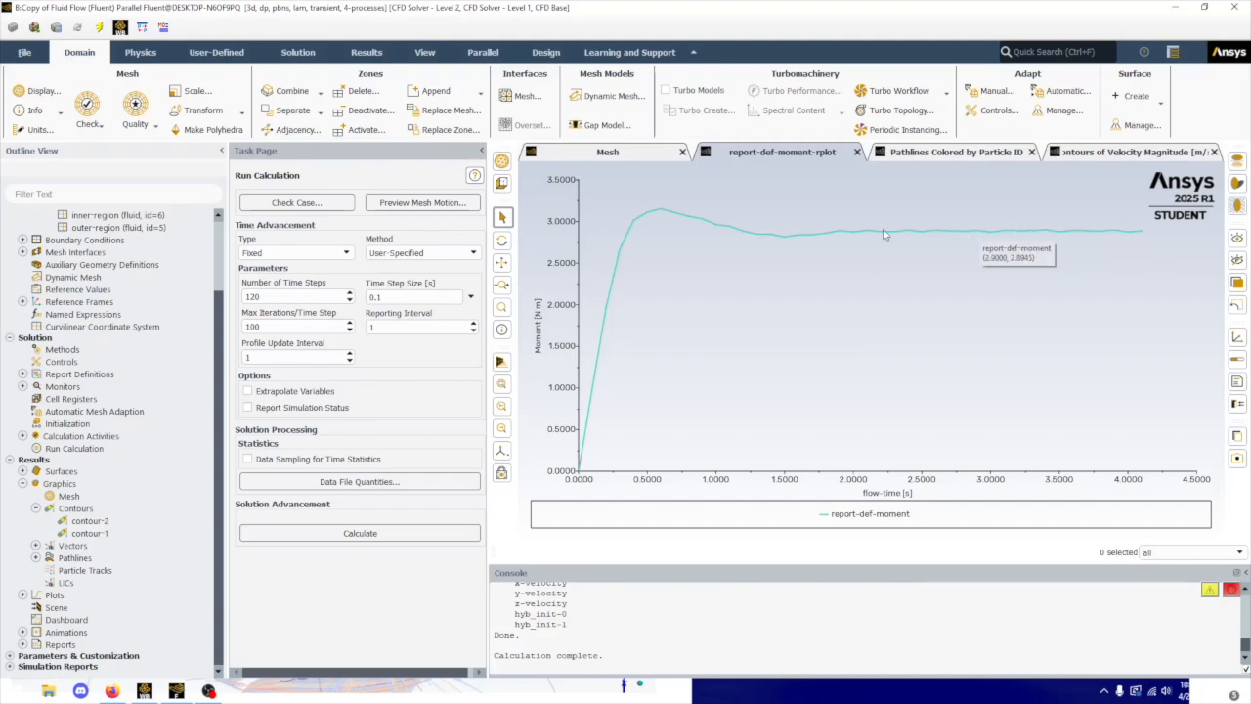
Examine the pathlines colored by particle ID around the impeller blades and shaft from close up and from different angles
click(953, 154)
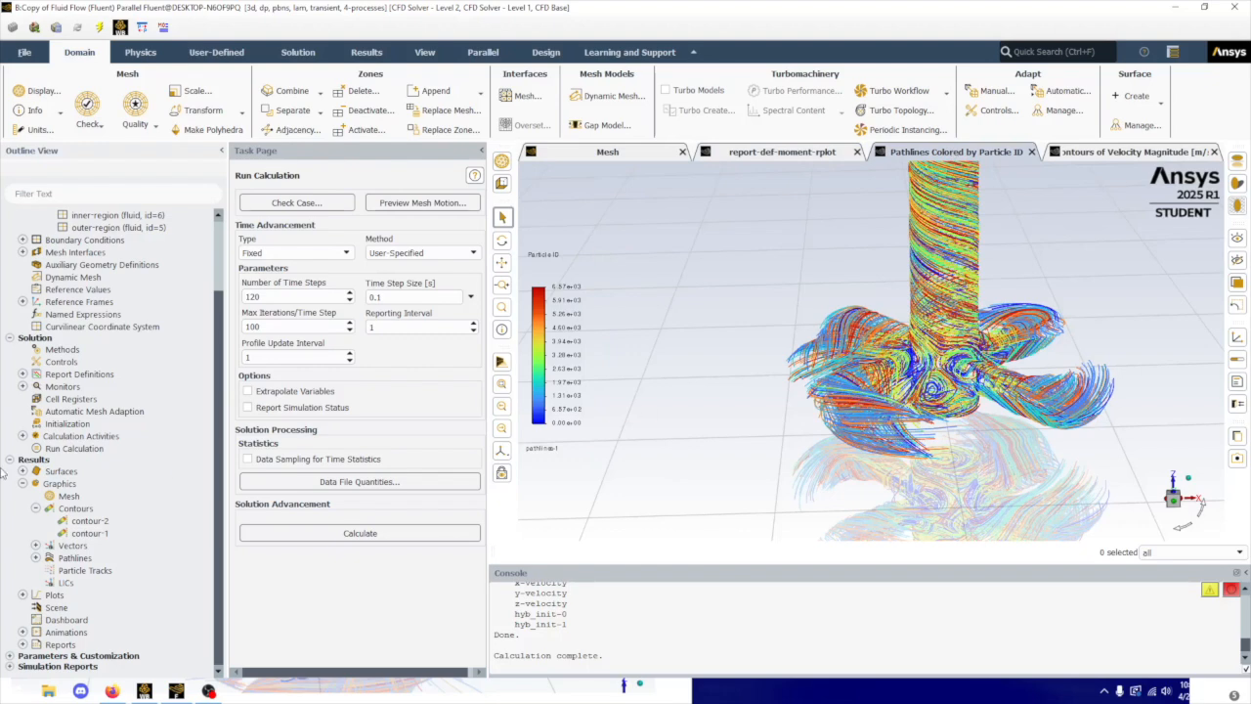
drag(1112, 415, 954, 422)
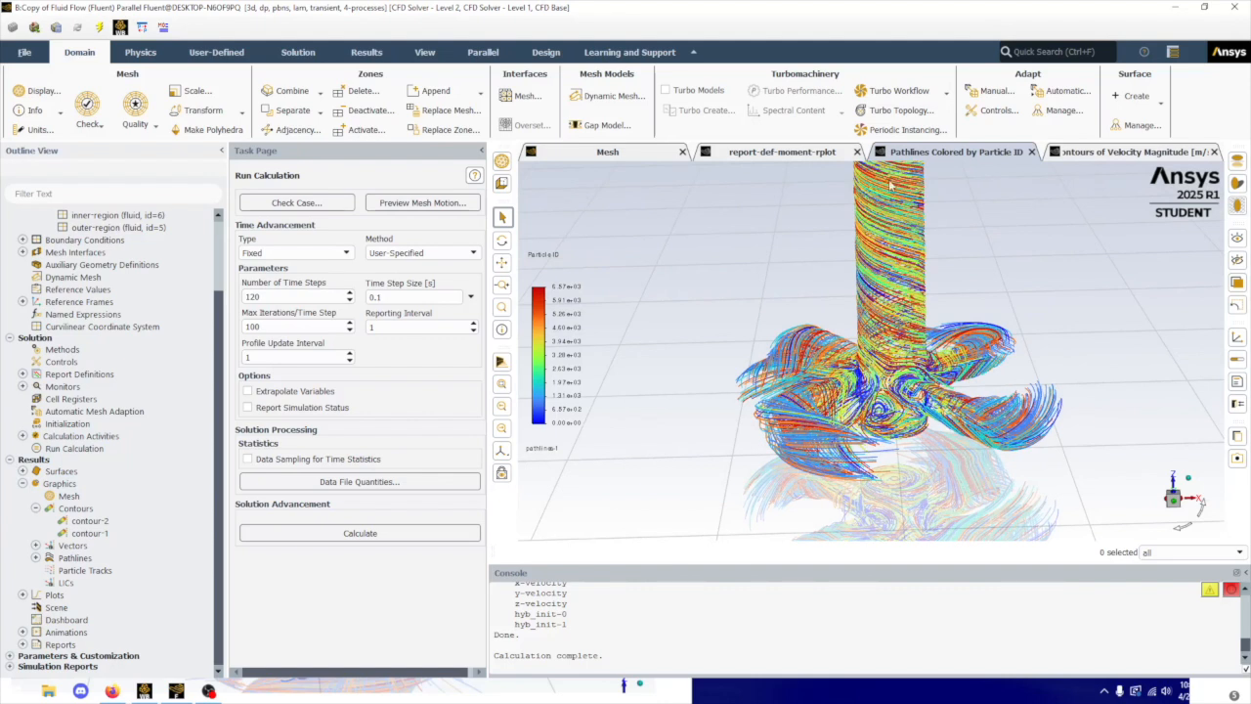
middle_drag(940, 451, 817, 410)
scroll(715, 358, up, 4)
scroll(716, 359, up, 1)
middle_drag(715, 359, 764, 415)
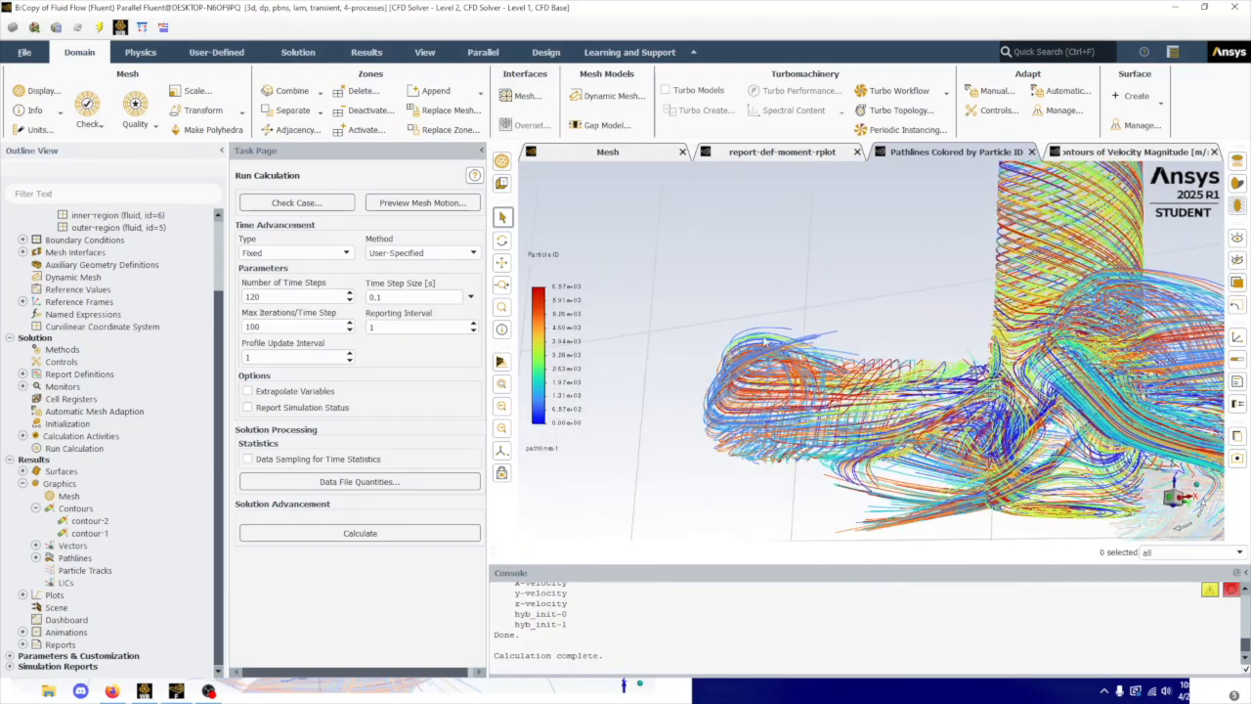
middle_drag(780, 363, 837, 452)
ctrl+middle_drag(927, 427, 830, 416)
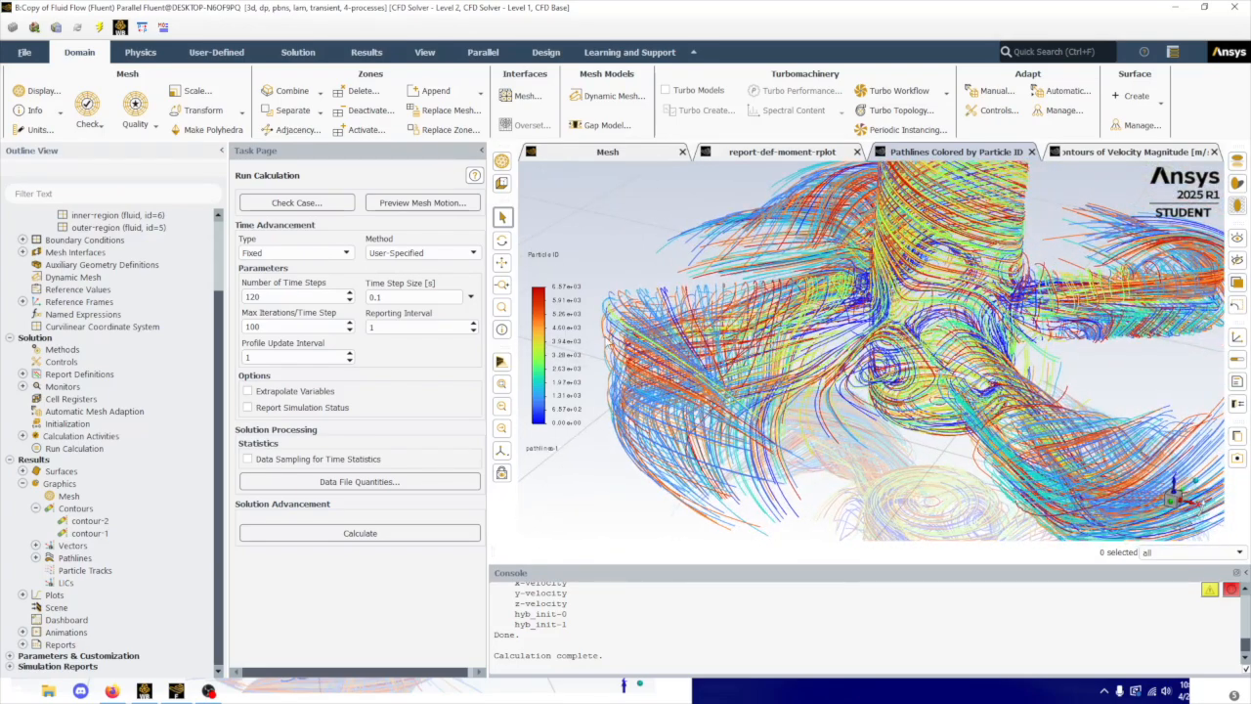
ctrl+middle_drag(994, 337, 810, 454)
scroll(955, 422, down, 2)
ctrl+middle_drag(1016, 428, 955, 422)
Examine the velocity magnitude contours around the impeller and tank bottom, and switch to the result slides in the browser
click(1141, 154)
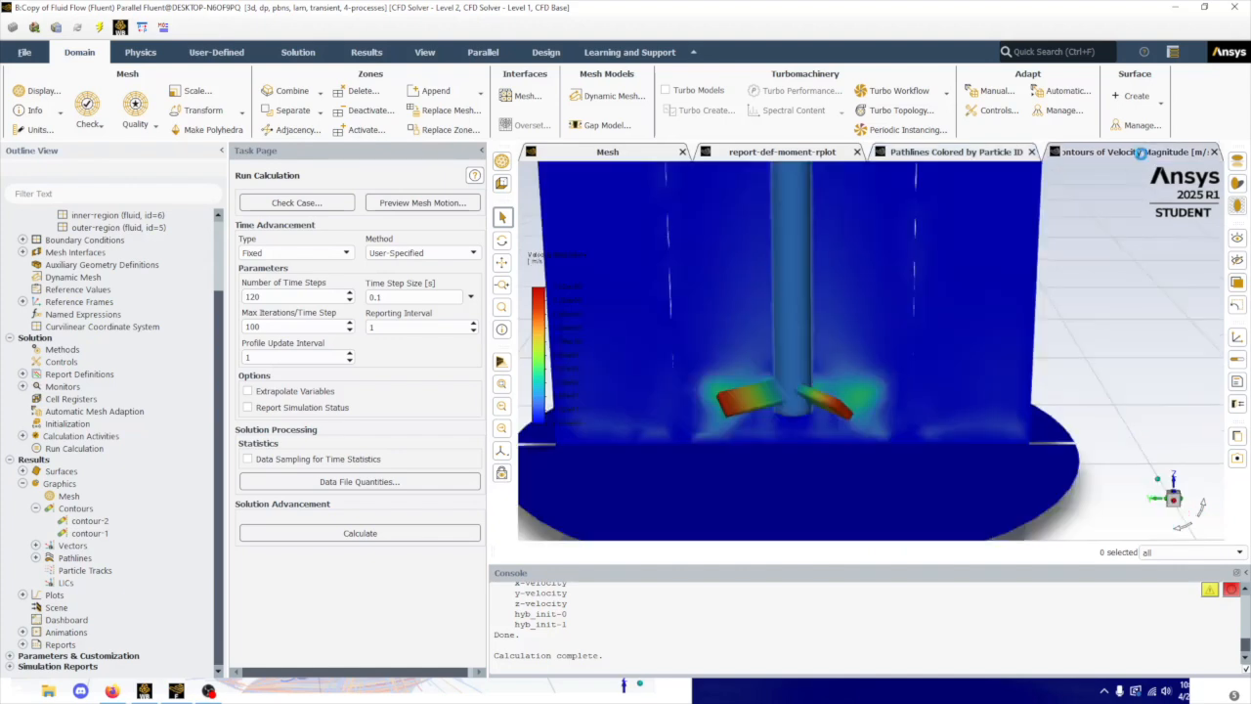
middle_drag(774, 426, 903, 361)
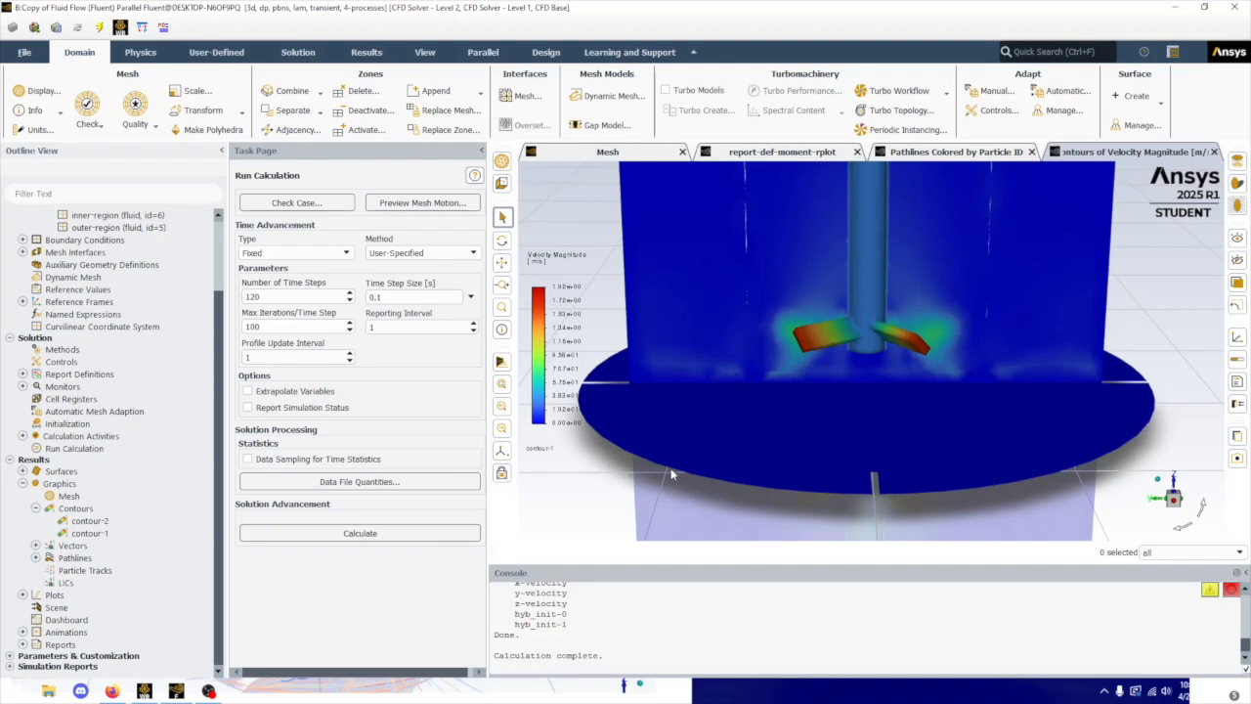
click(111, 691)
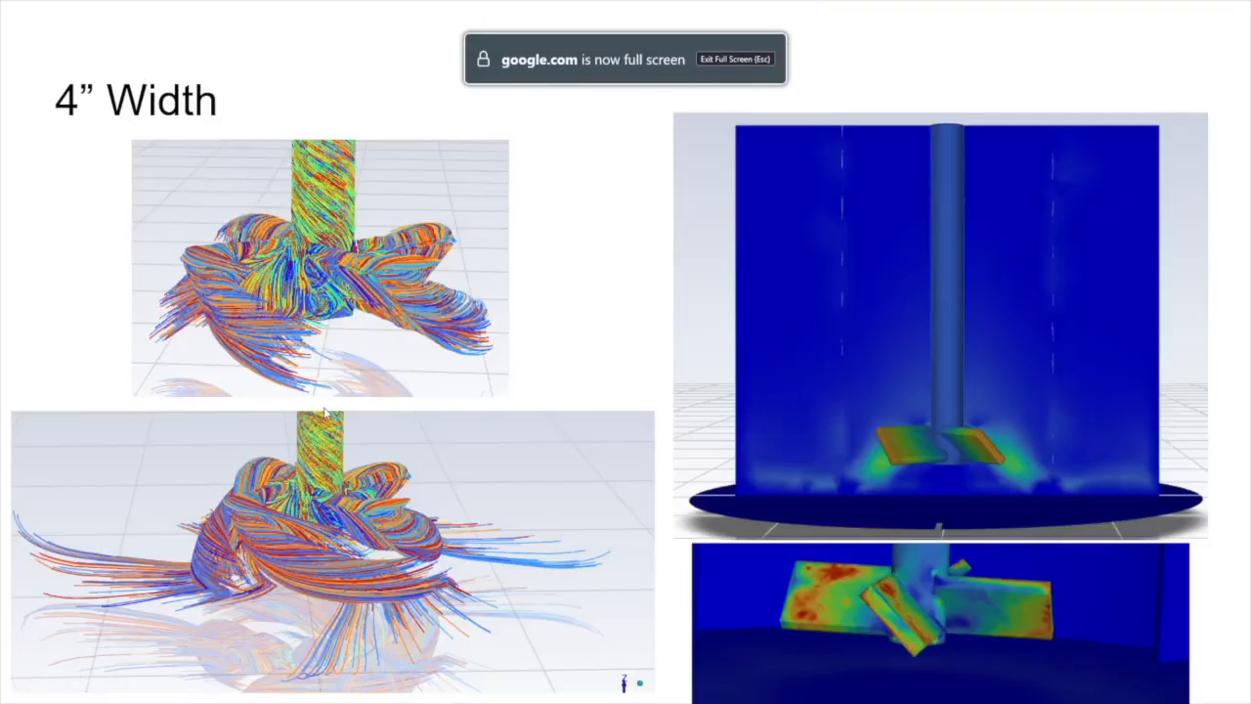